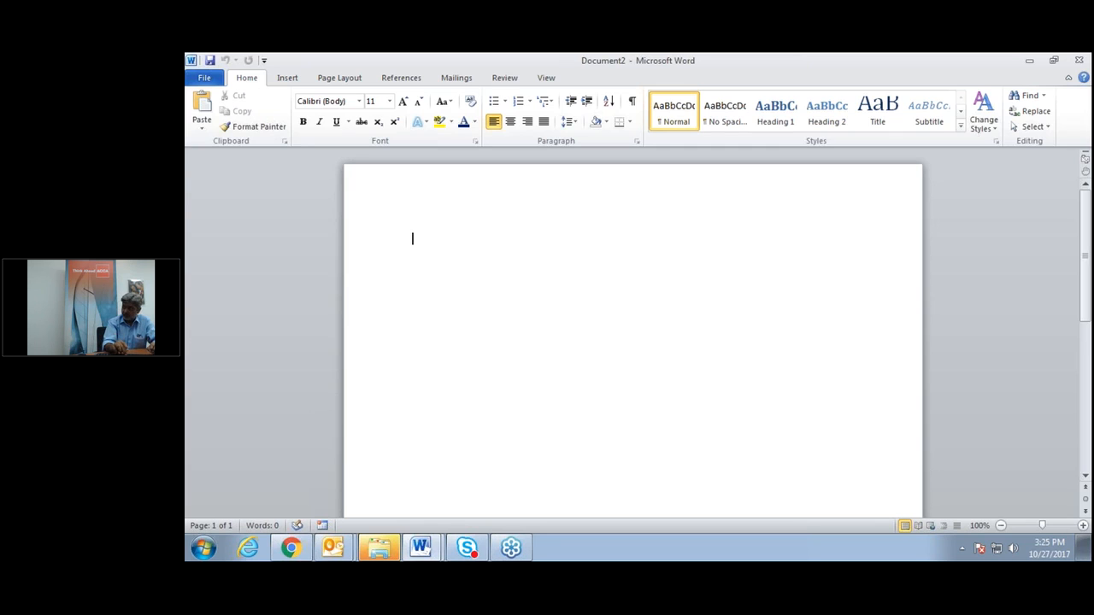
Generate three sample paragraphs with =RAND() and put the heading 'Document 1' above them.
type("=")
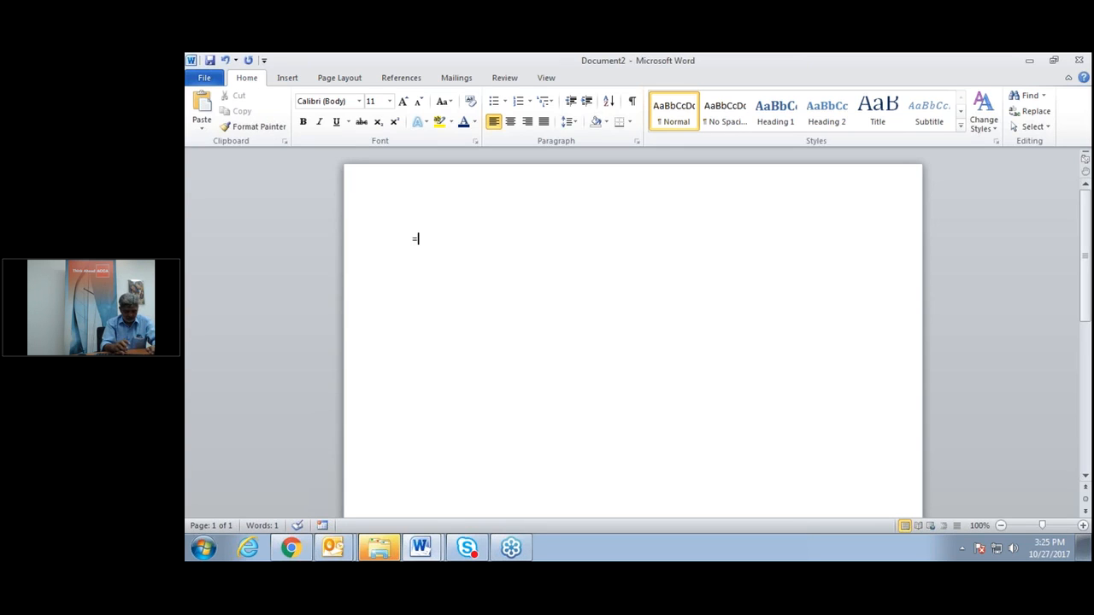
type("RA")
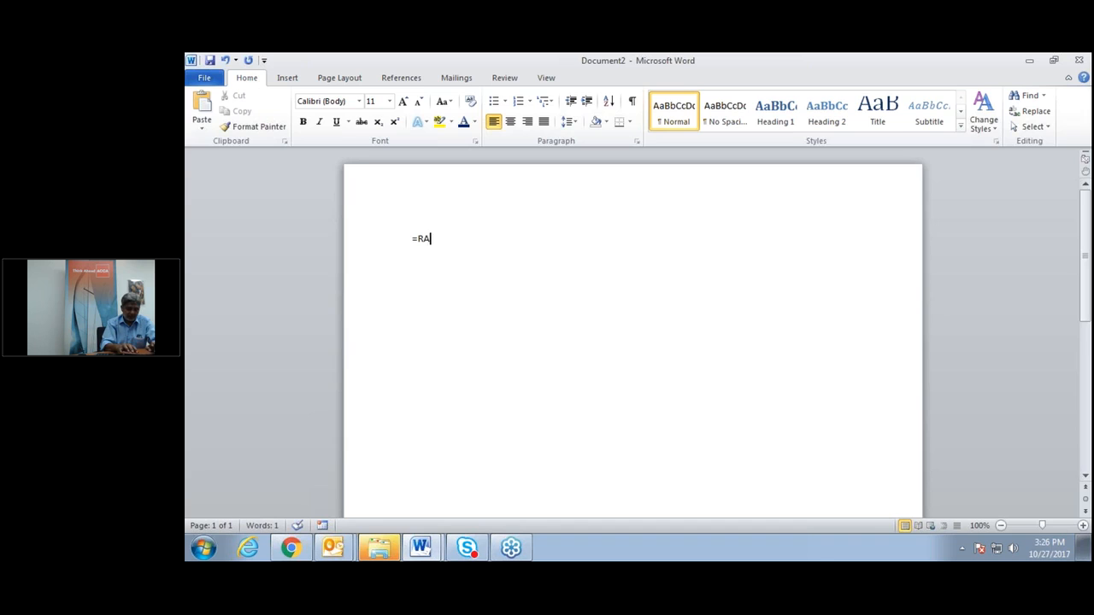
type("ND()")
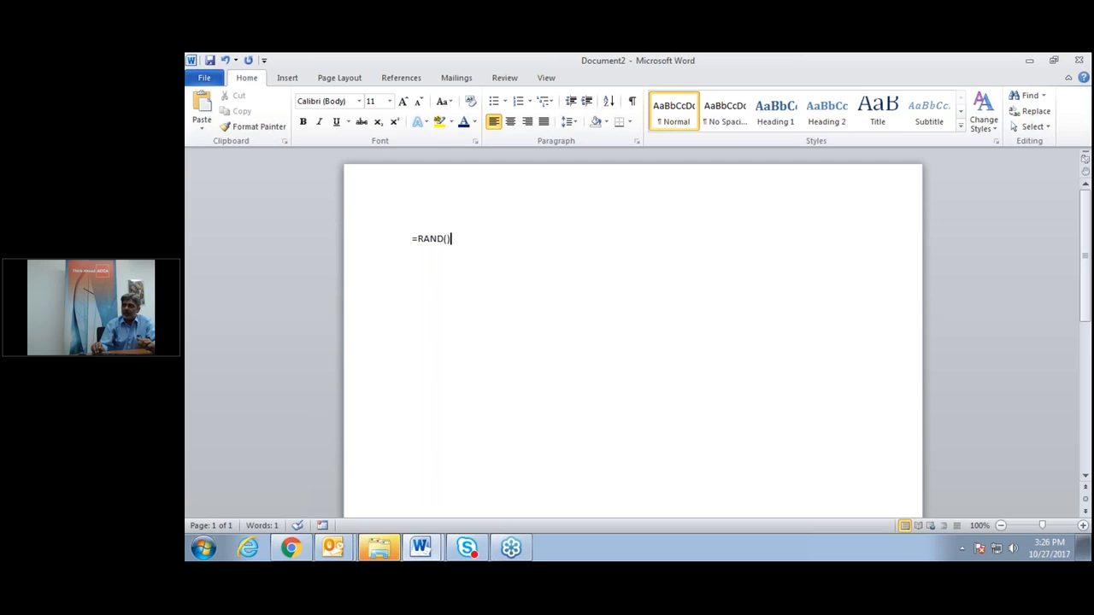
key("Return")
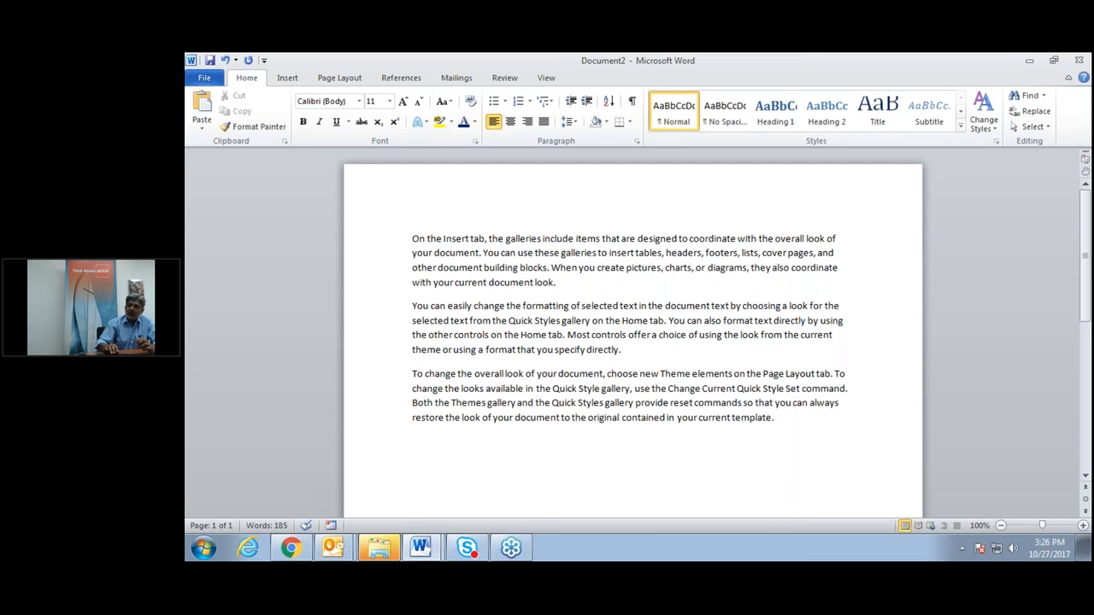
key("Up")
key("Up")
key("Up")
key("Up")
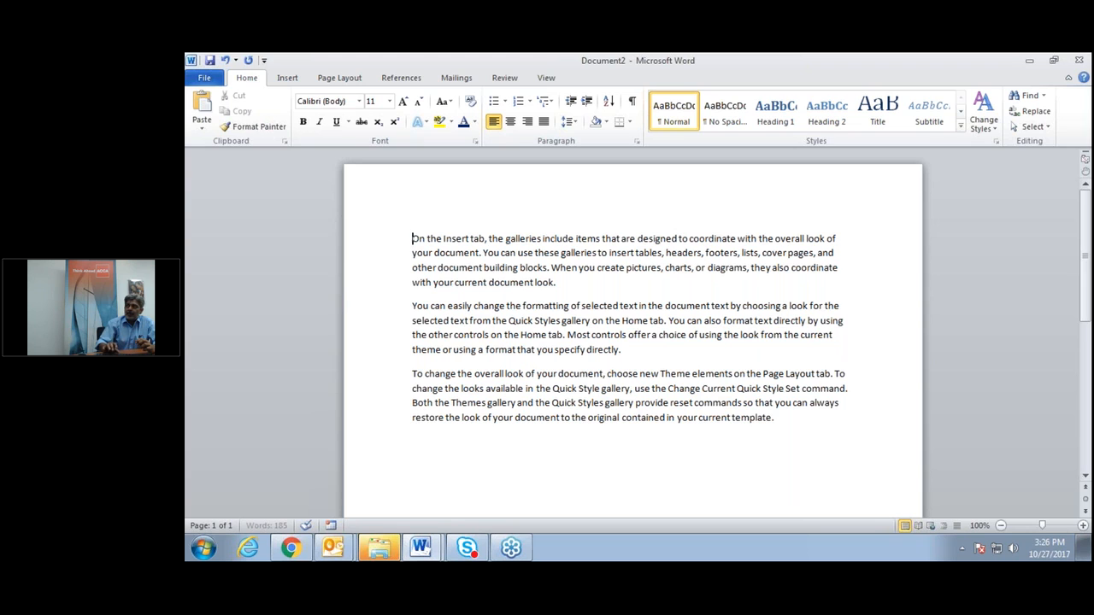
key("Return")
key("Up")
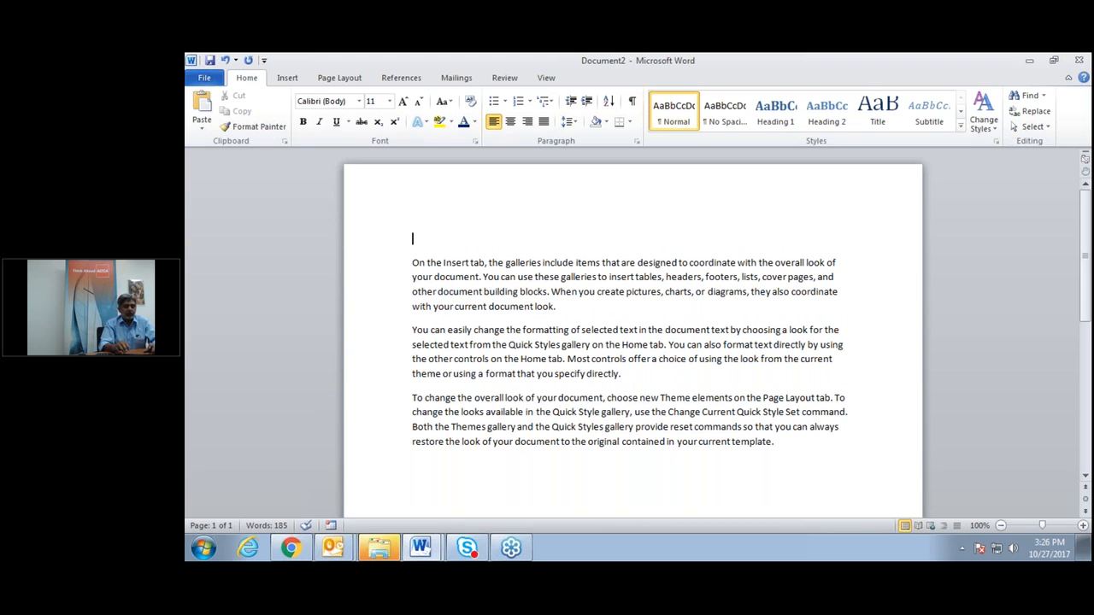
type("Document")
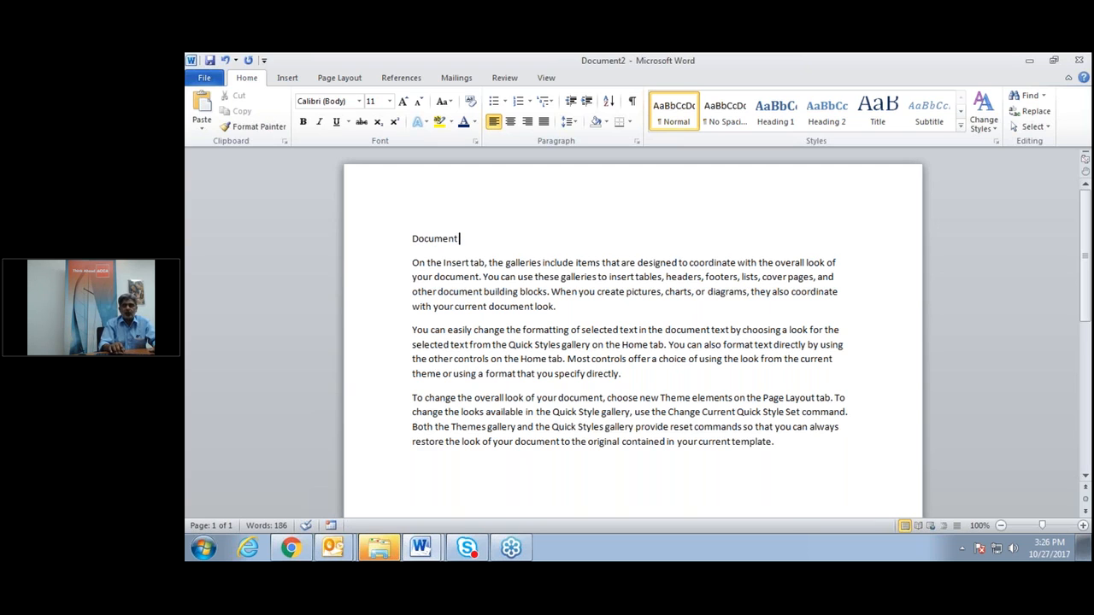
type(" 1")
key("Return")
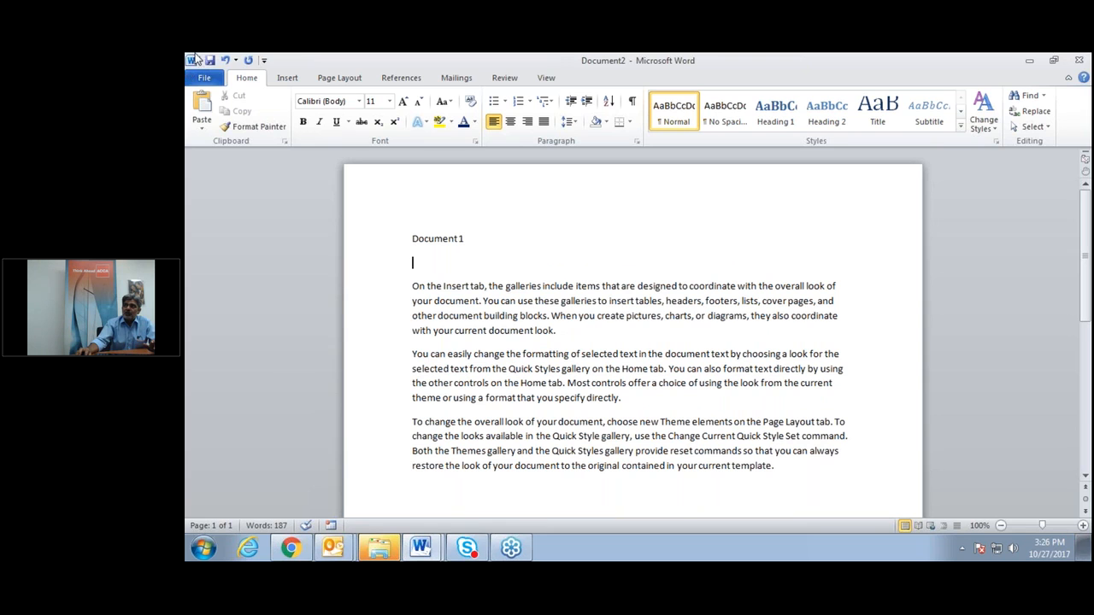
Save the document with Save As to the Desktop, naming it 'Test Doc1'.
left_click(205, 79)
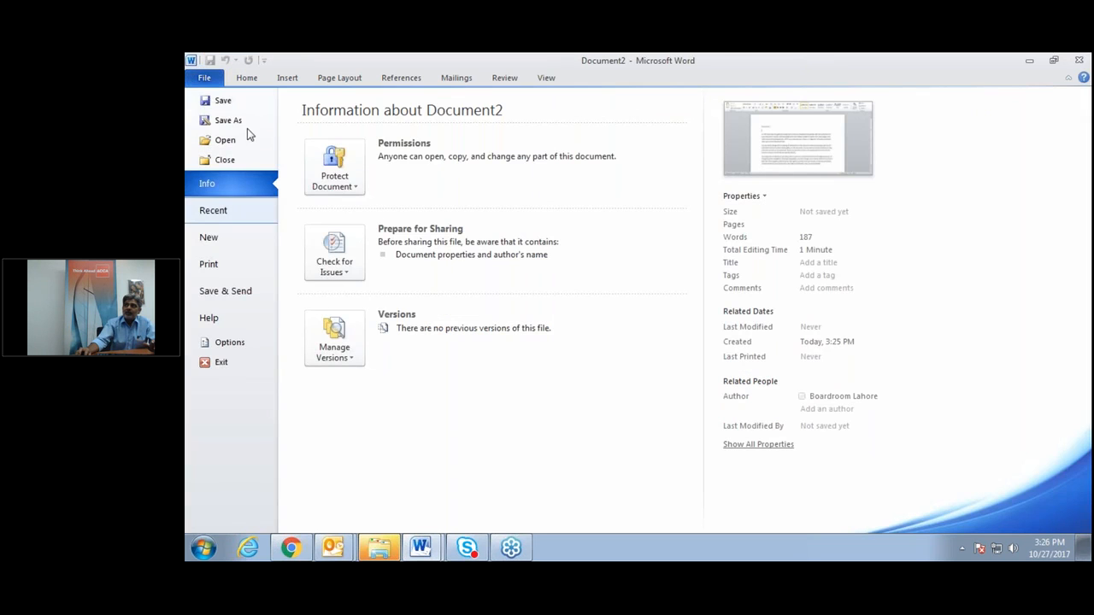
left_click(229, 121)
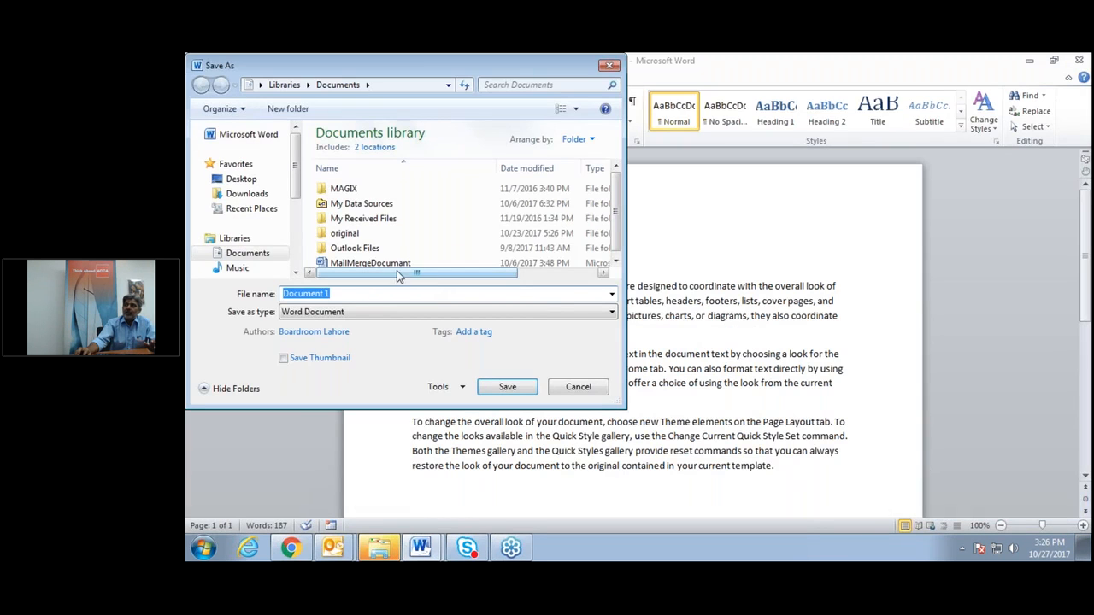
left_click(241, 178)
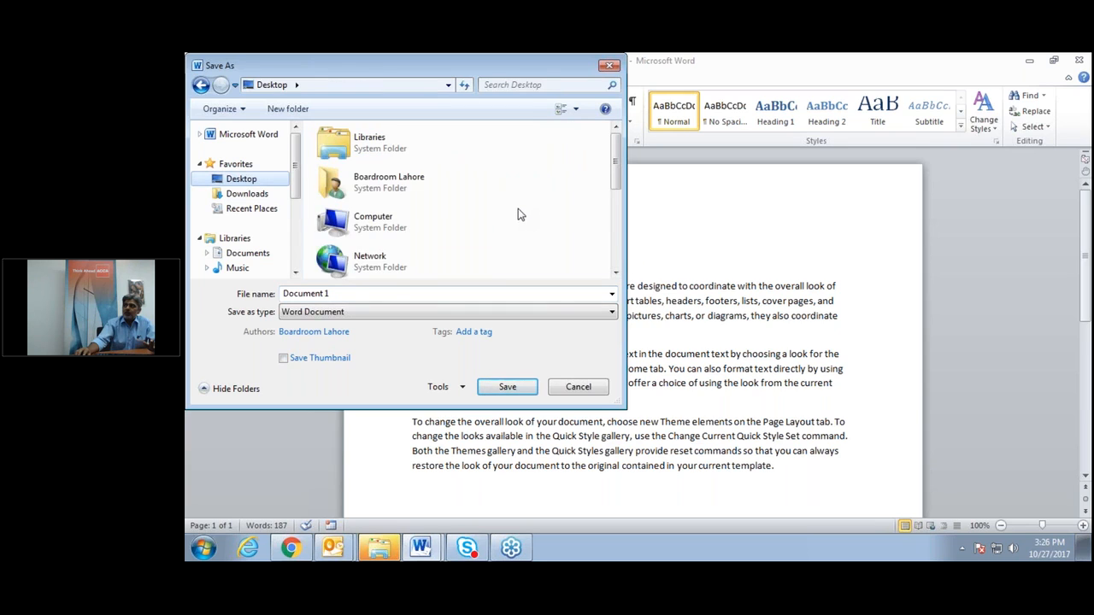
left_click(342, 294)
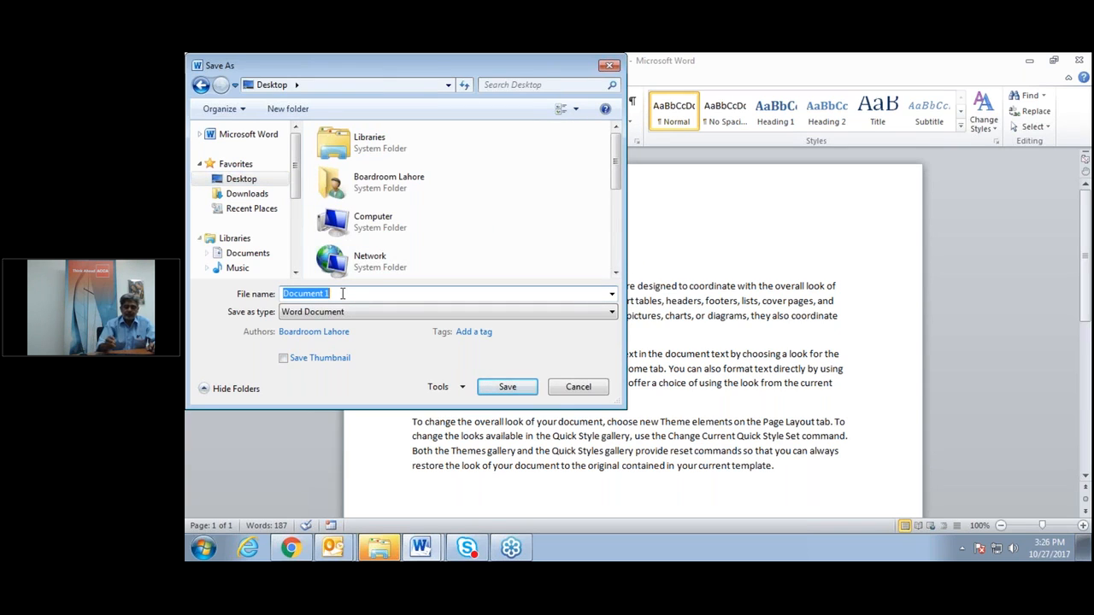
type("Test")
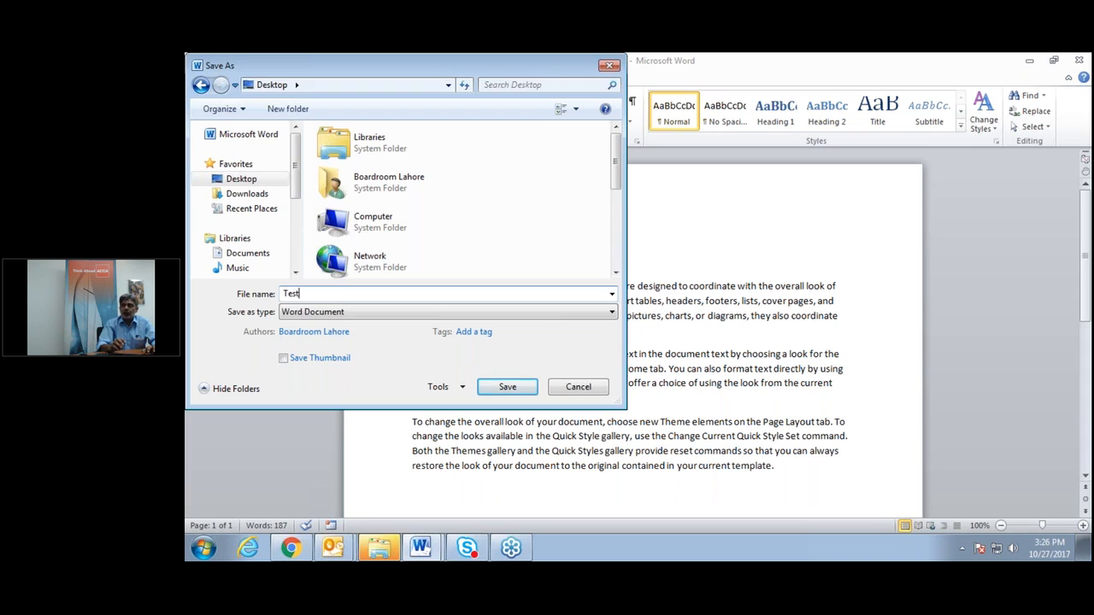
type(" Do")
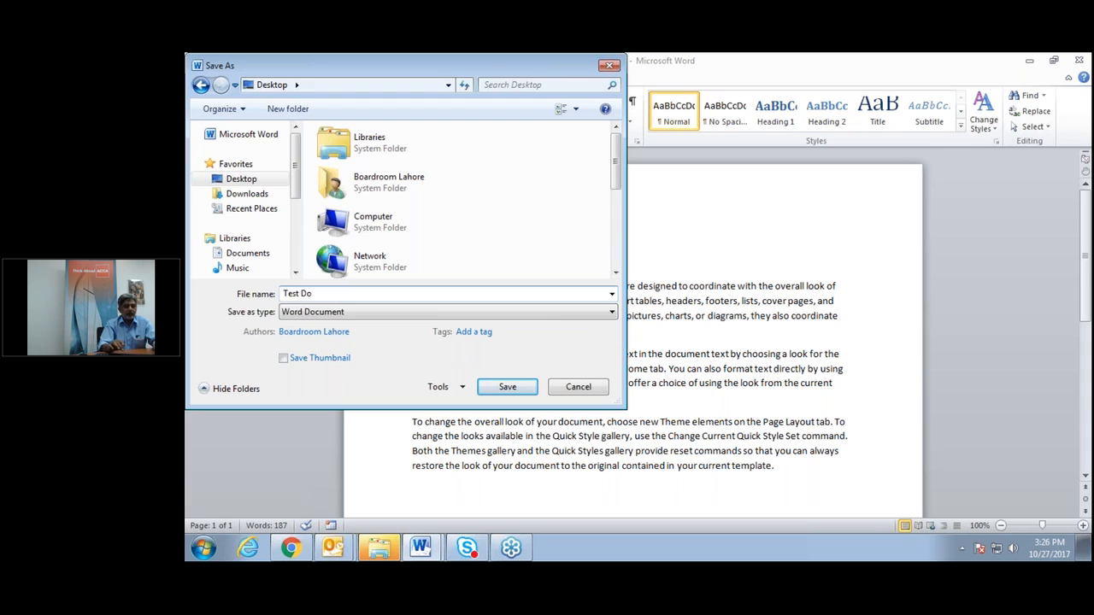
type("c1")
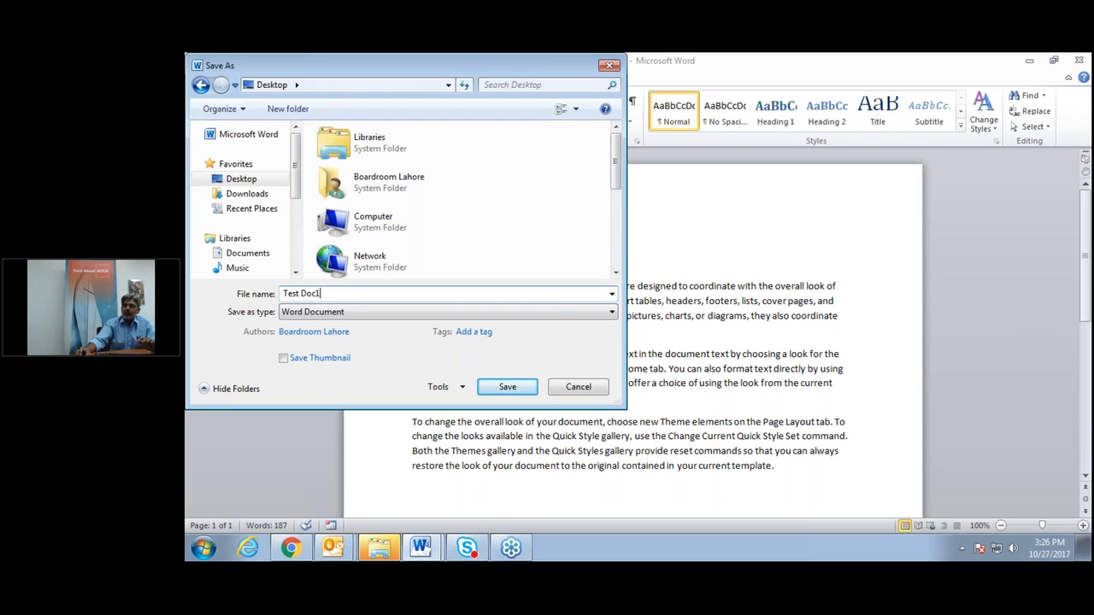
left_click(507, 388)
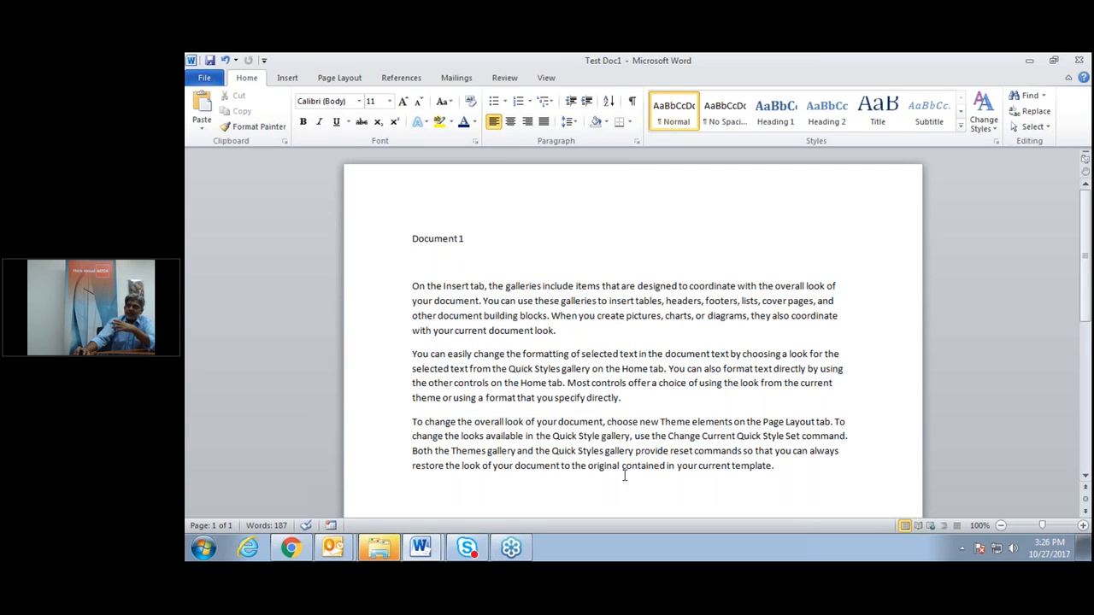
Close Test Doc1 and create a new blank document.
left_click(1079, 60)
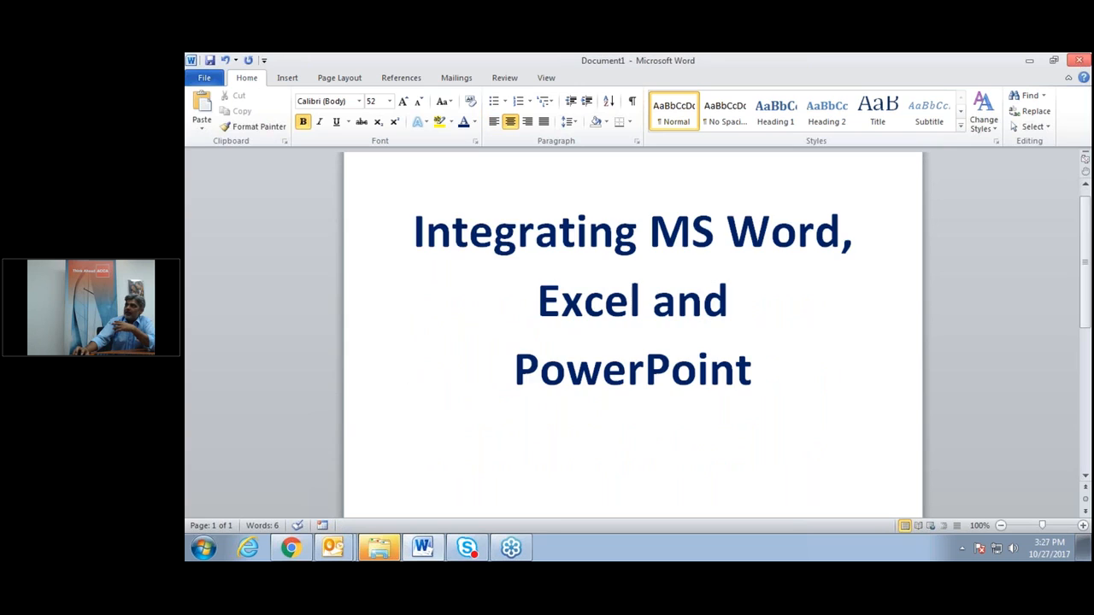
left_click(205, 77)
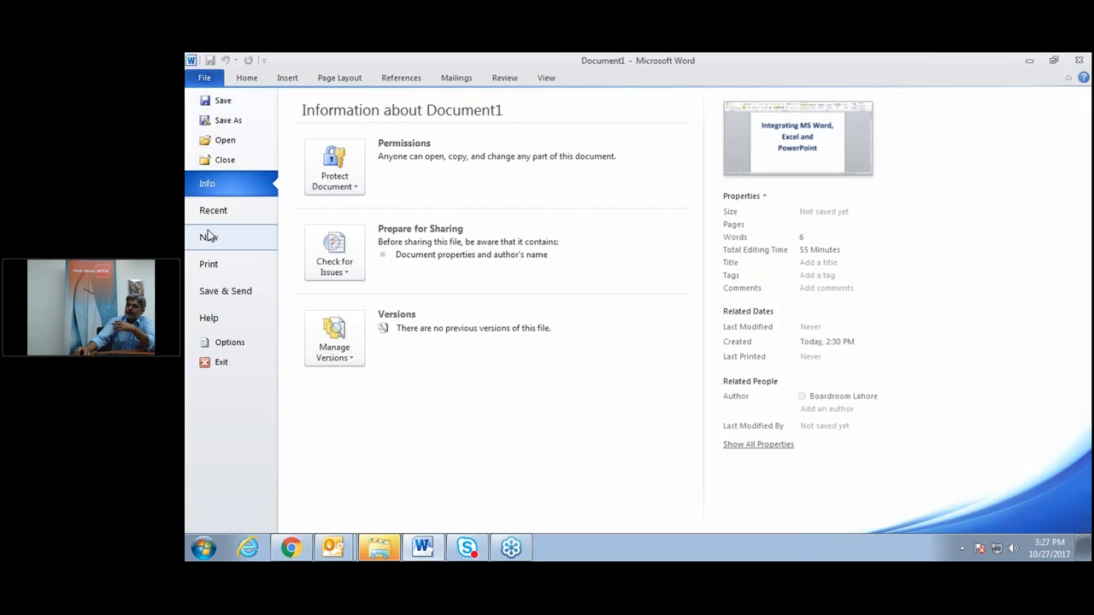
left_click(209, 240)
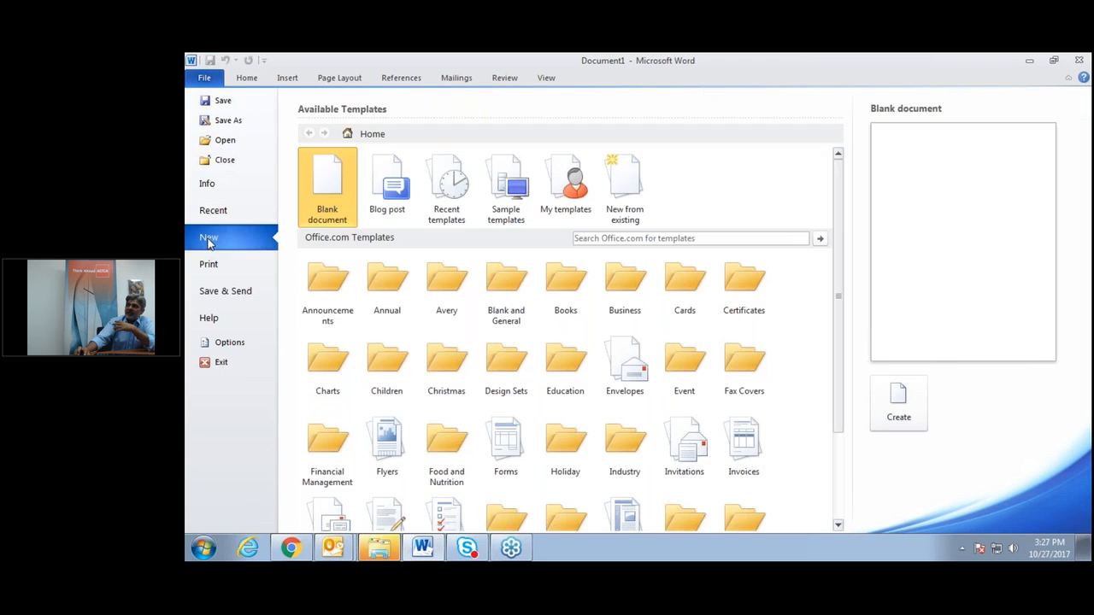
double_click(329, 186)
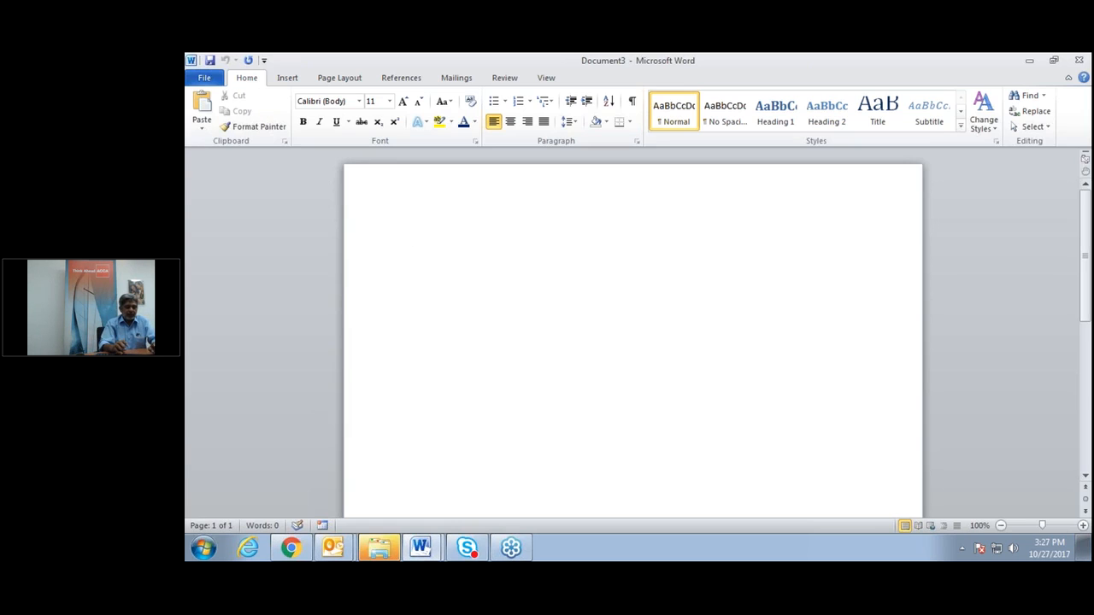
Type the heading 'Document 2', then generate three sample paragraphs with =rand().
type("Documen")
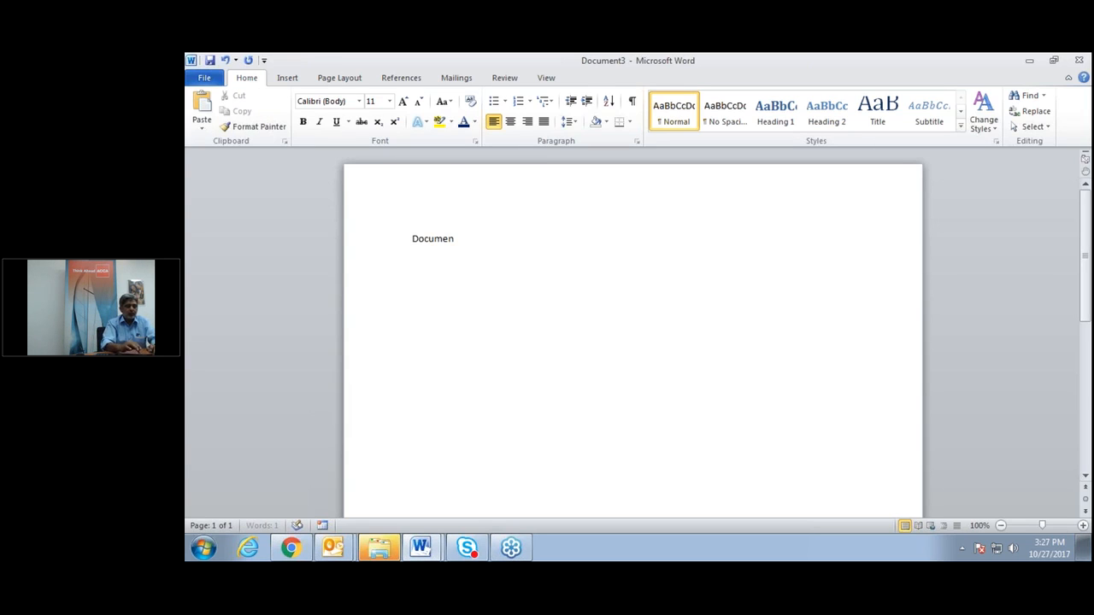
type("t 2")
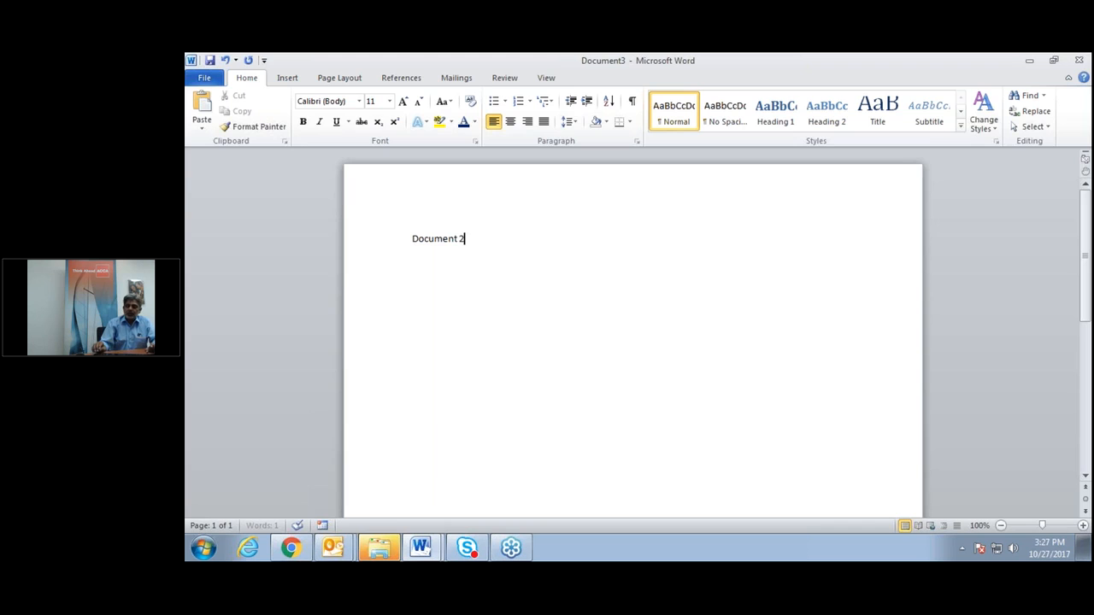
key("Return")
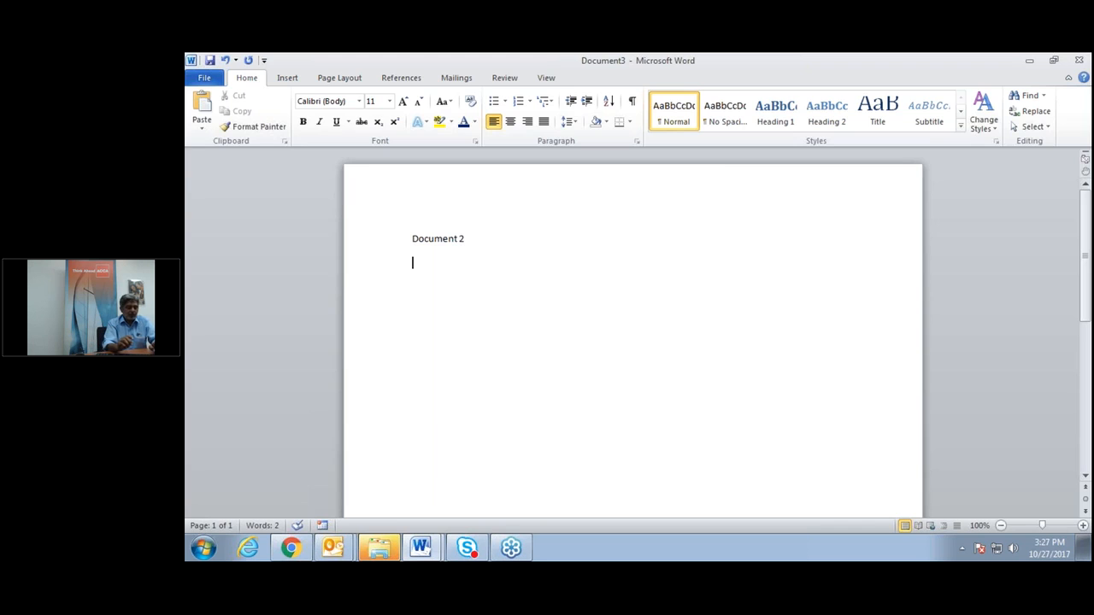
type("=")
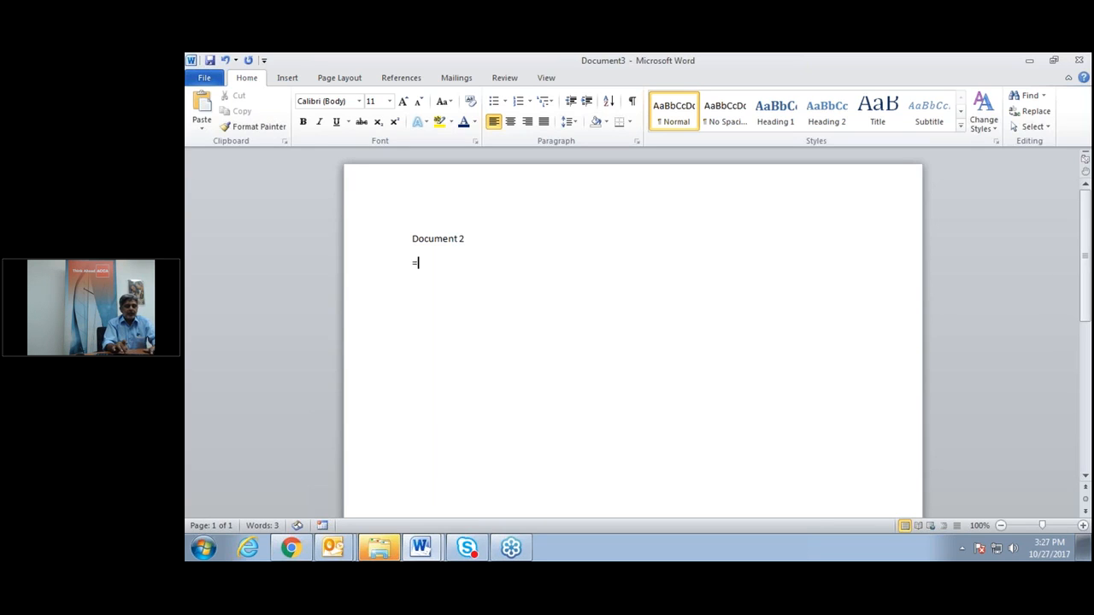
type("rand()")
key("Return")
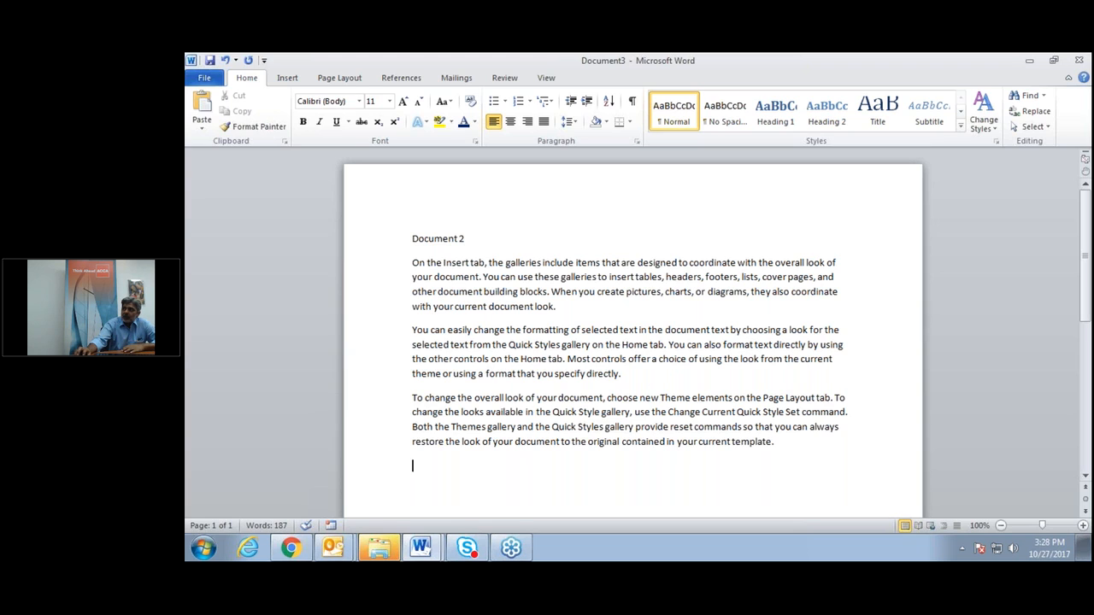
Insert Test Doc1's text from the Desktop using Object > Text from File.
left_click(290, 79)
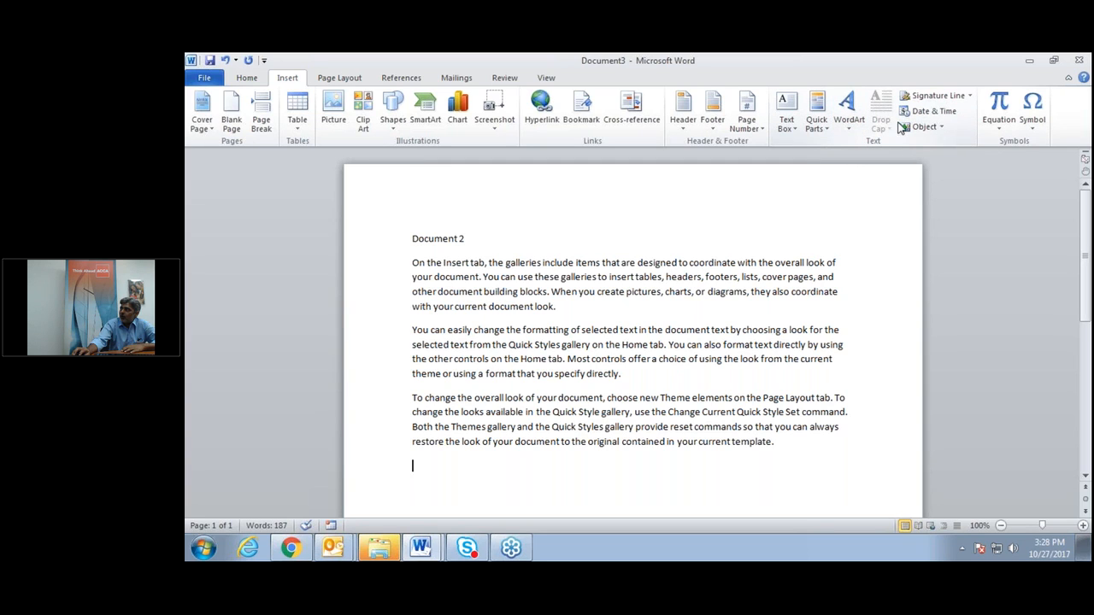
left_click(943, 128)
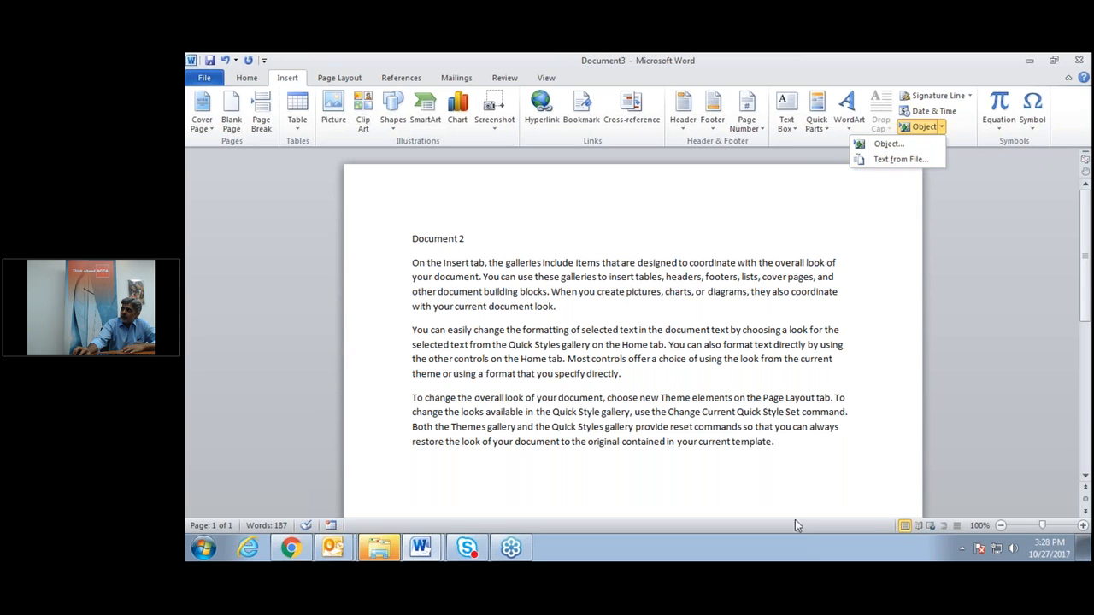
left_click(800, 472)
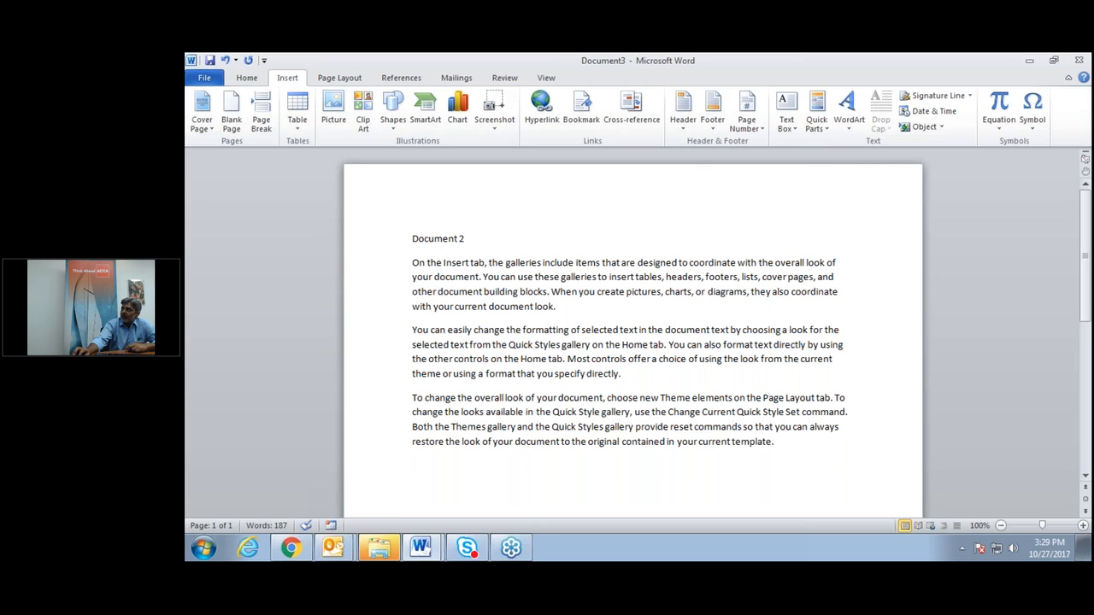
left_click(942, 127)
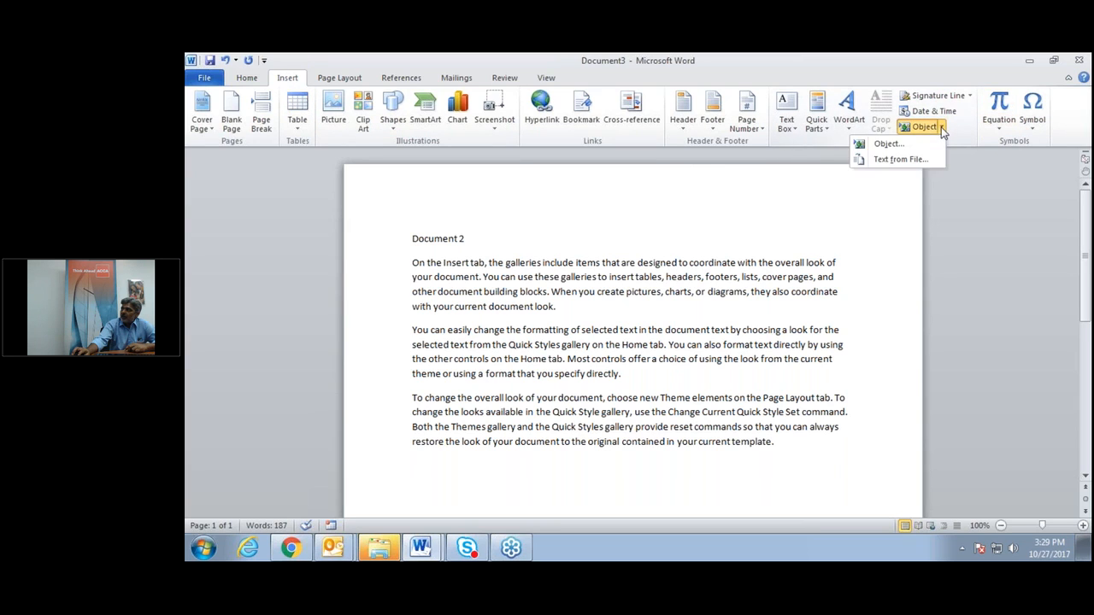
left_click(907, 161)
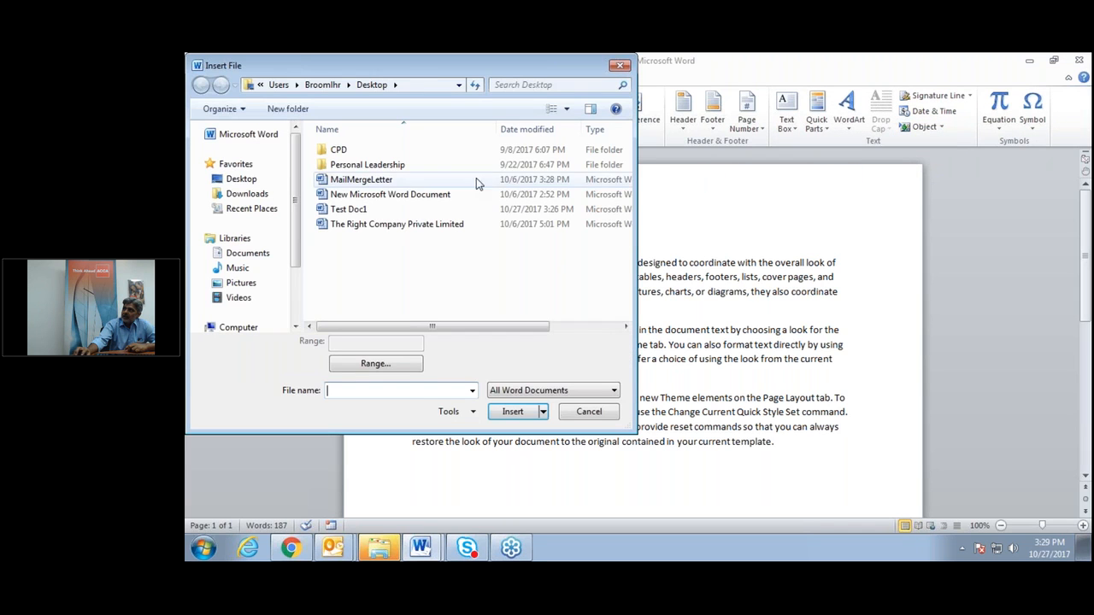
left_click(232, 180)
left_click(355, 222)
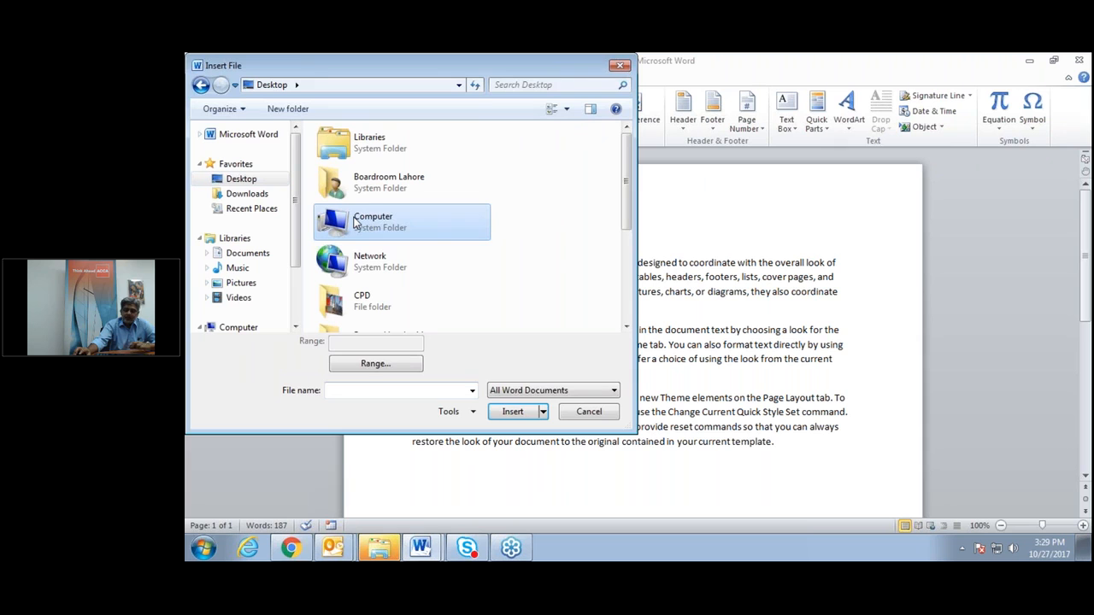
key("t")
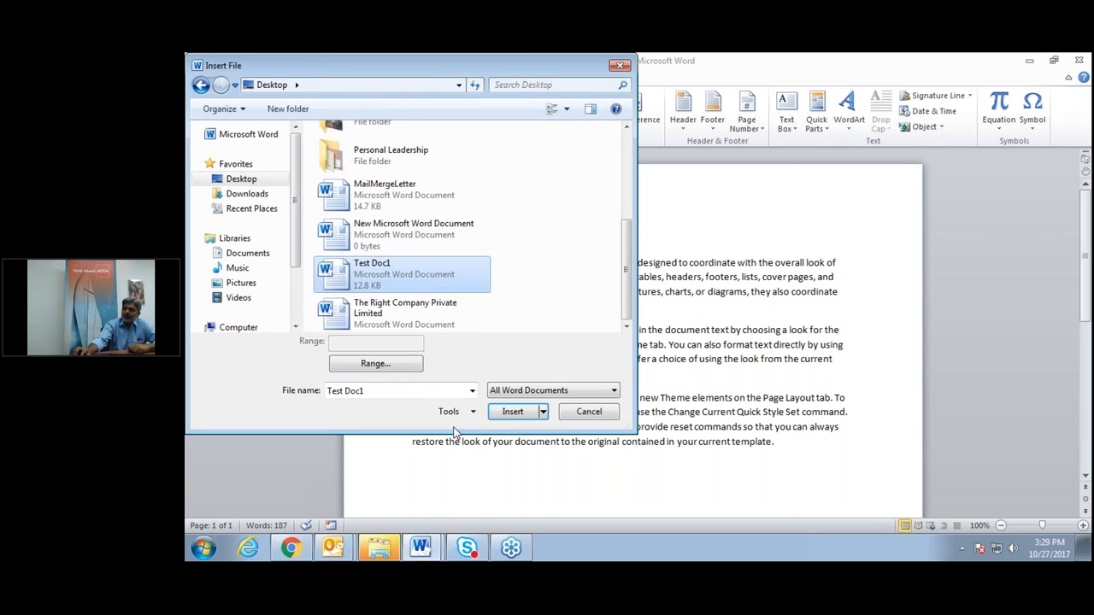
left_click(513, 412)
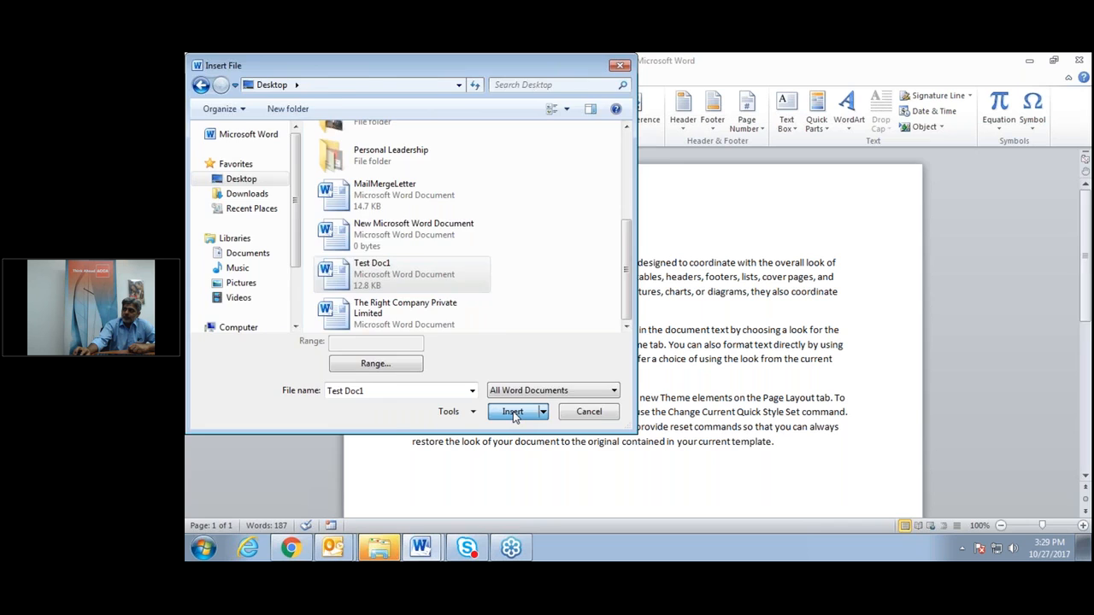
Select the inserted text from the 'Document 1' heading to its last paragraph and delete it.
scroll(633, 342, "up", 5)
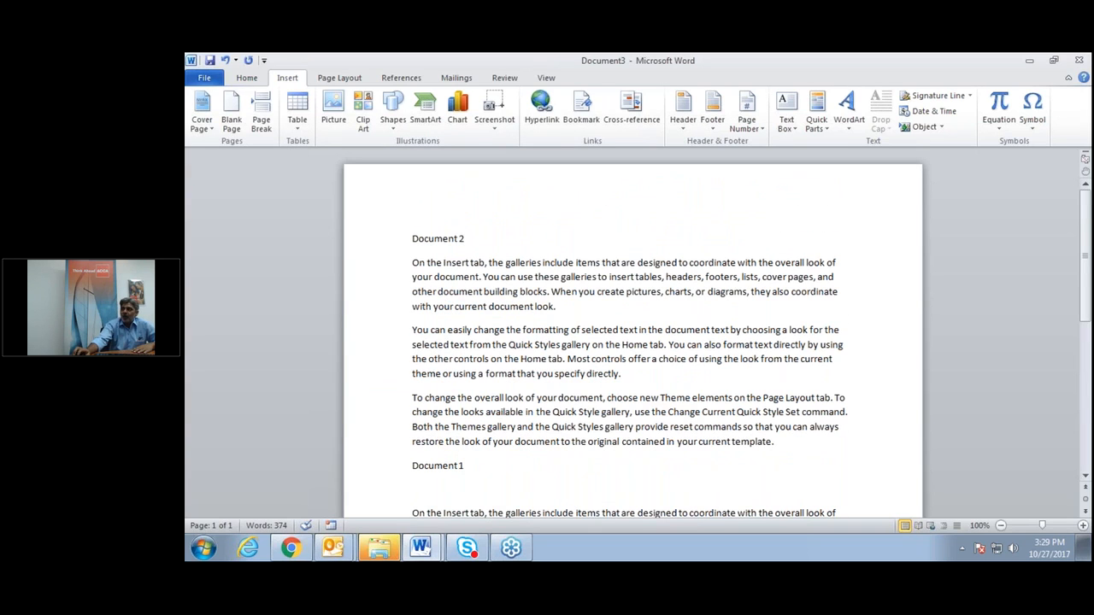
scroll(537, 304, "down", 5)
scroll(536, 303, "up", 3)
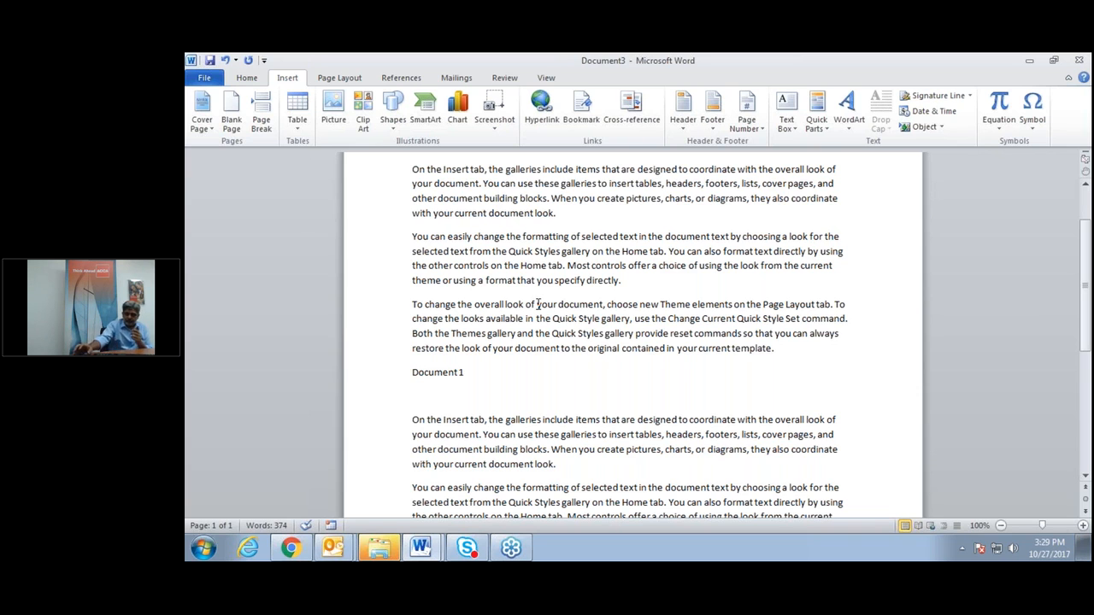
scroll(410, 497, "up", 2)
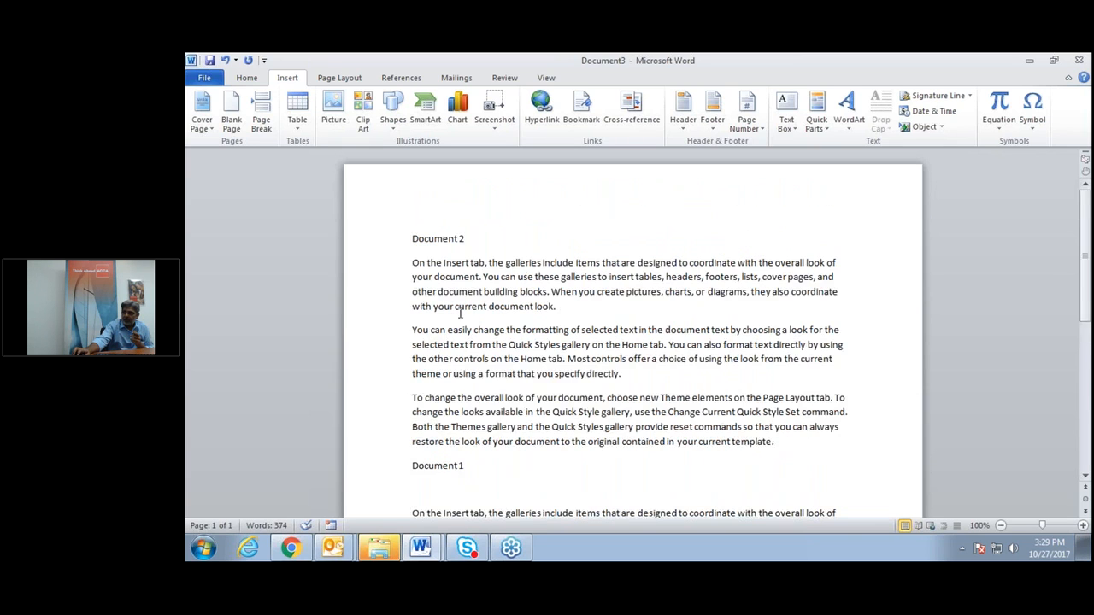
scroll(425, 400, "down", 3)
left_click_drag(408, 331, 543, 516)
left_click(611, 395)
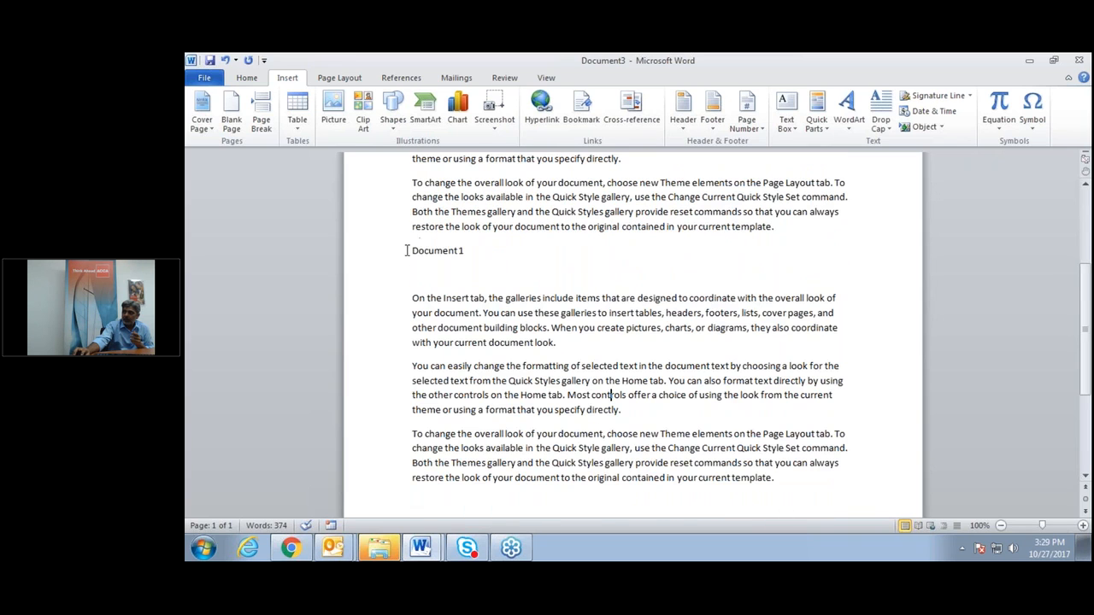
left_click_drag(412, 250, 797, 481)
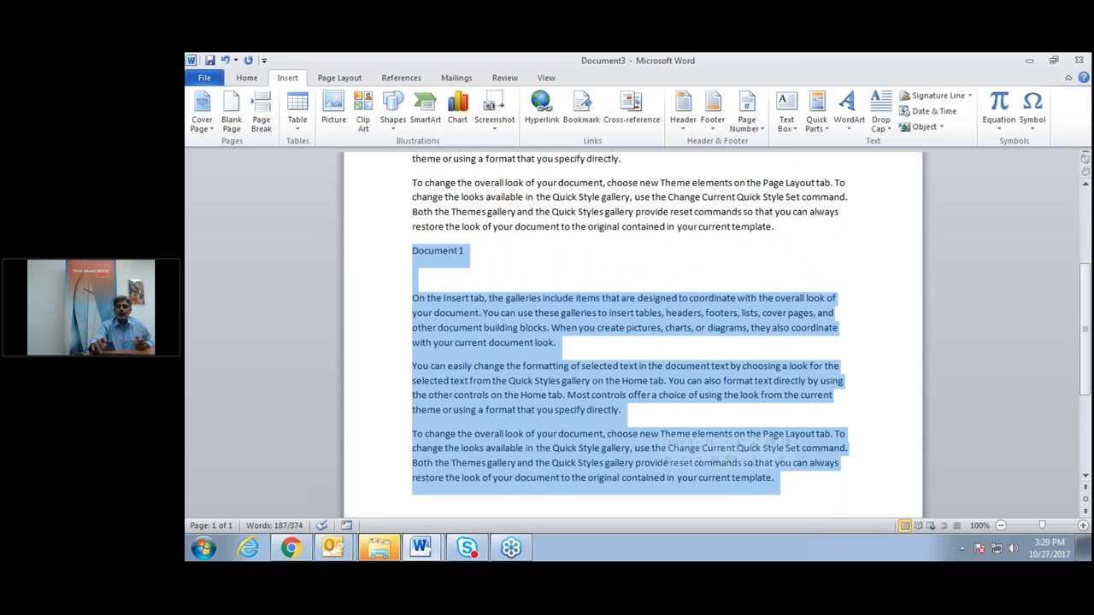
key("Delete")
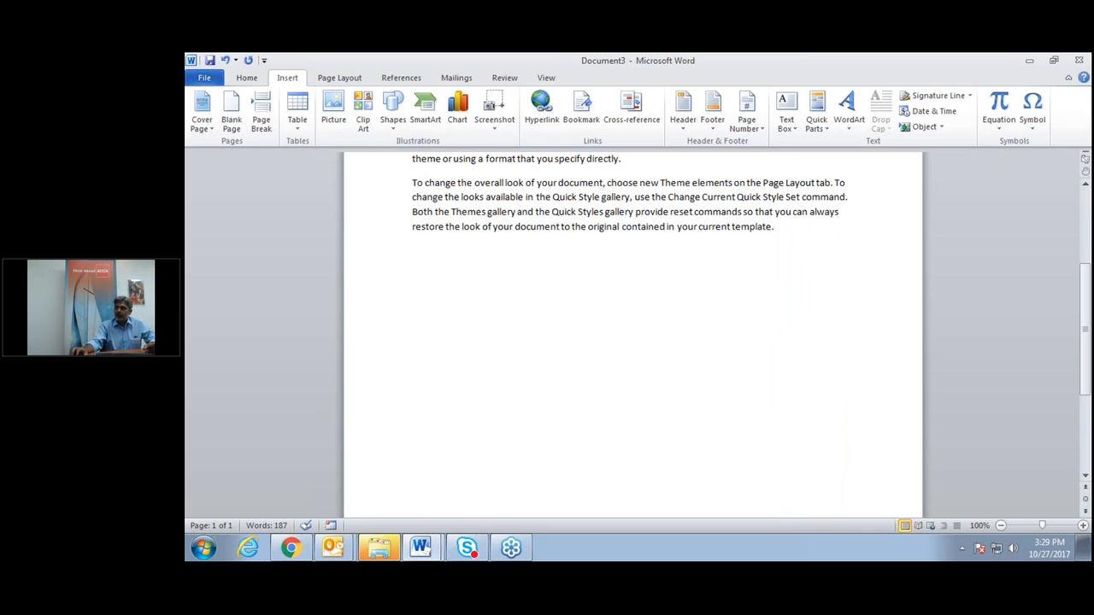
scroll(632, 325, "up", 5)
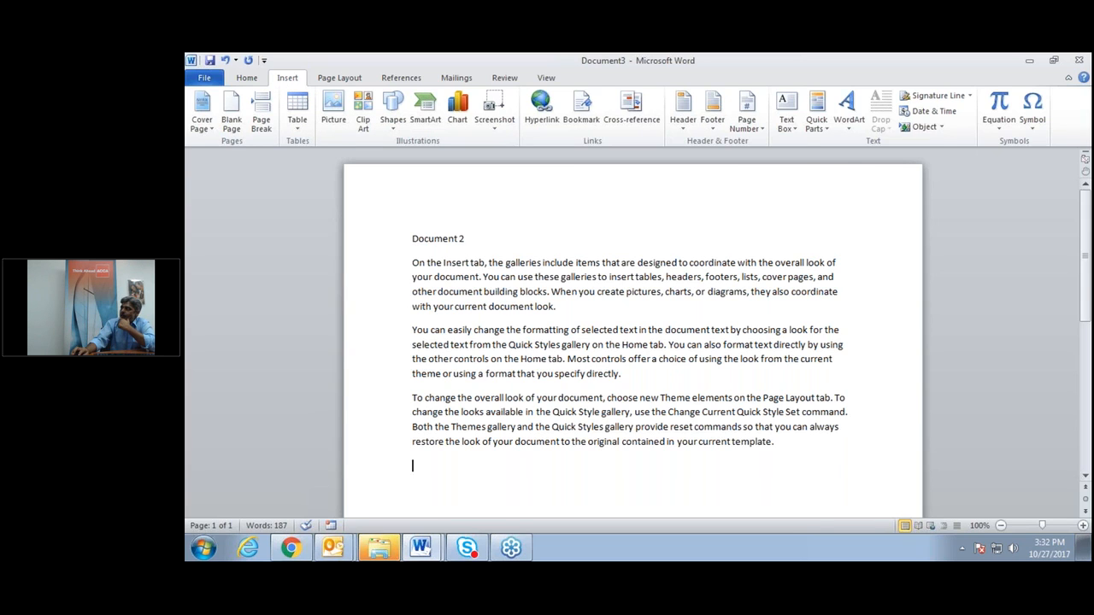
Select Test Doc1 on the Desktop in Text from File and open the Insert button's options.
left_click(941, 127)
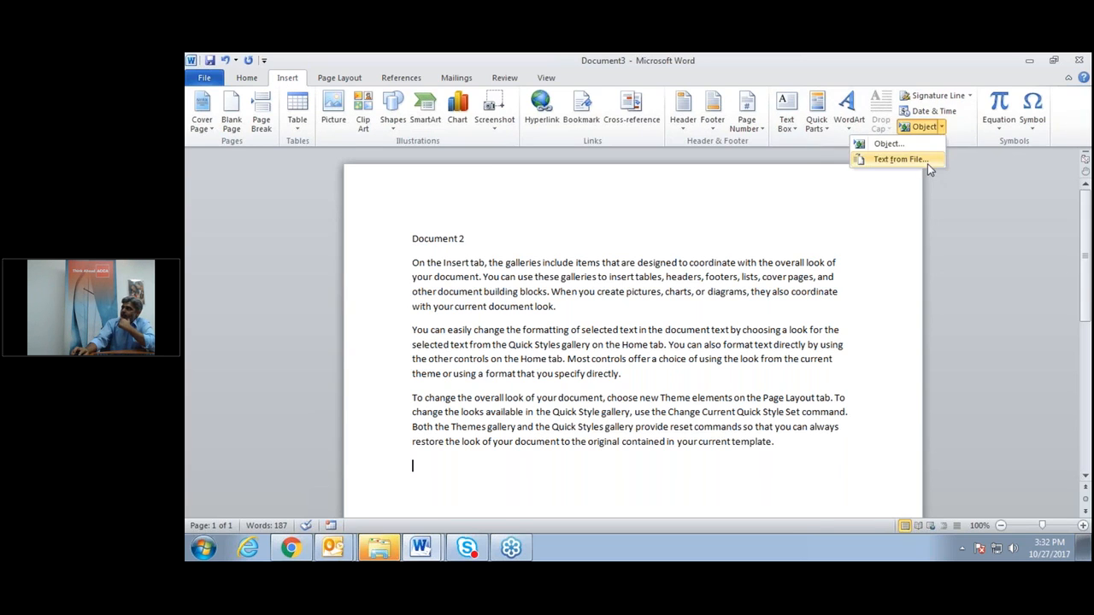
left_click(902, 159)
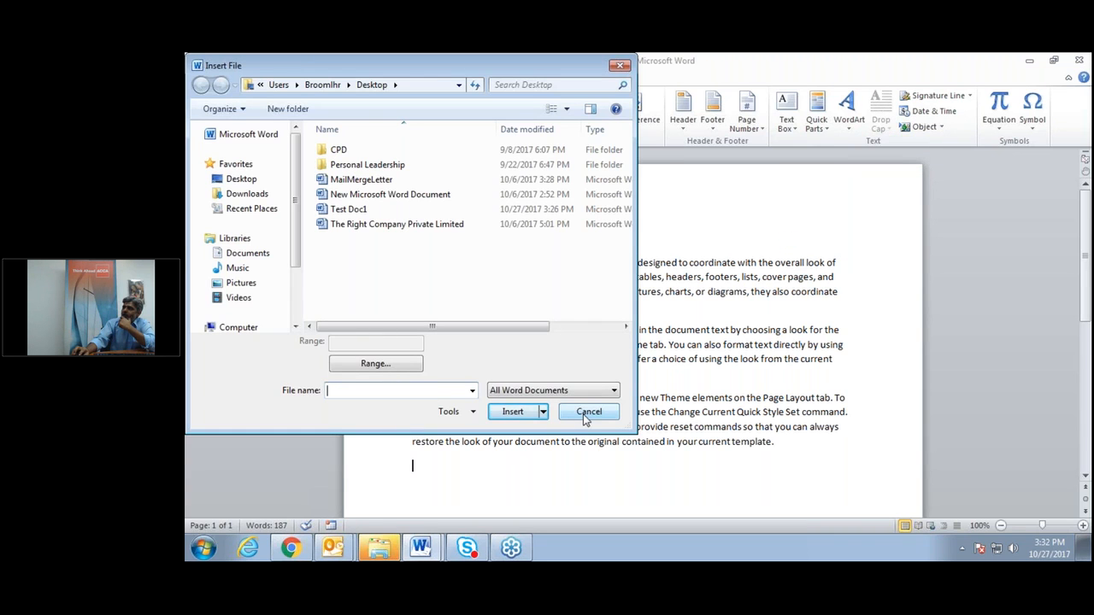
left_click(588, 412)
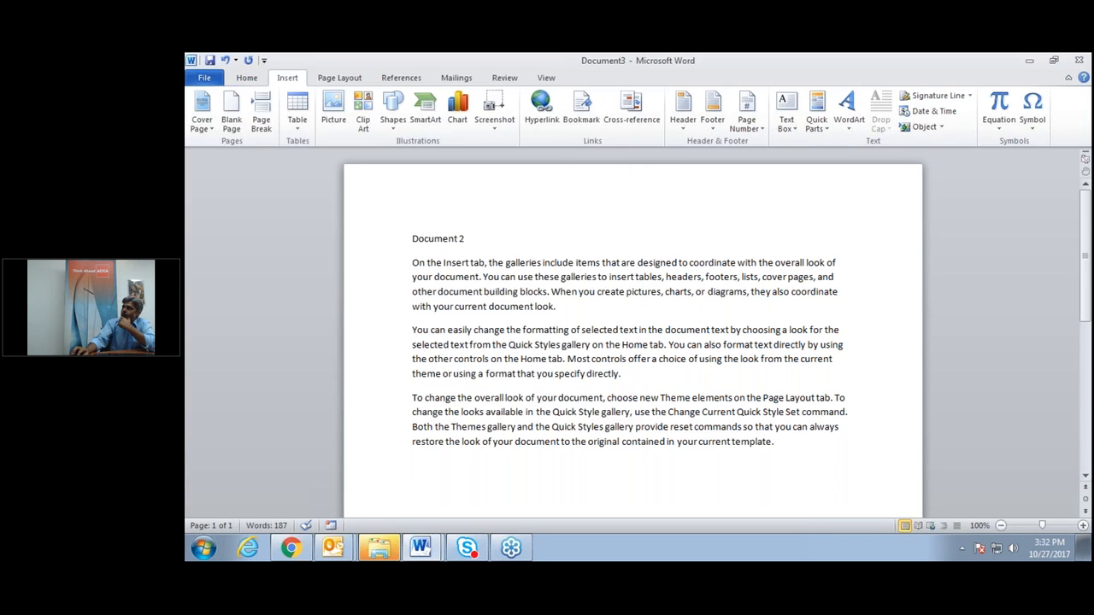
left_click(941, 127)
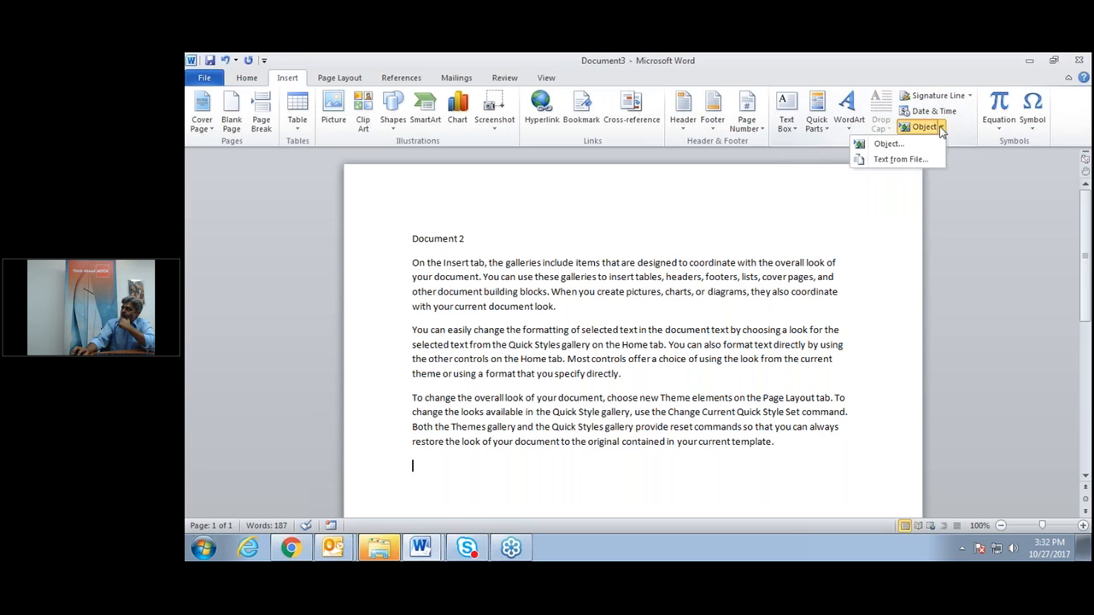
left_click(897, 159)
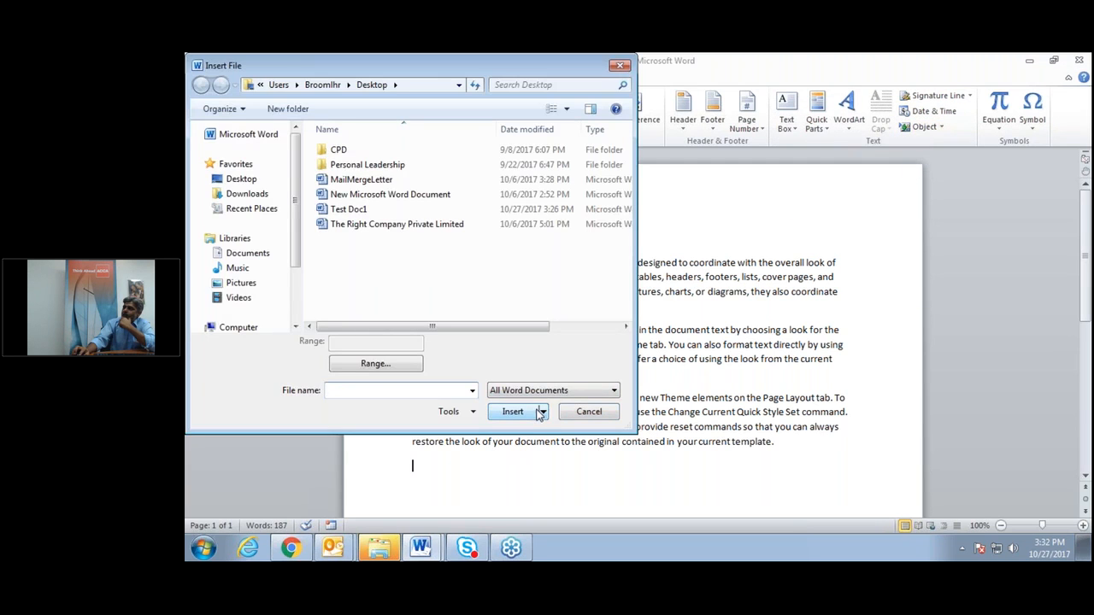
left_click(241, 179)
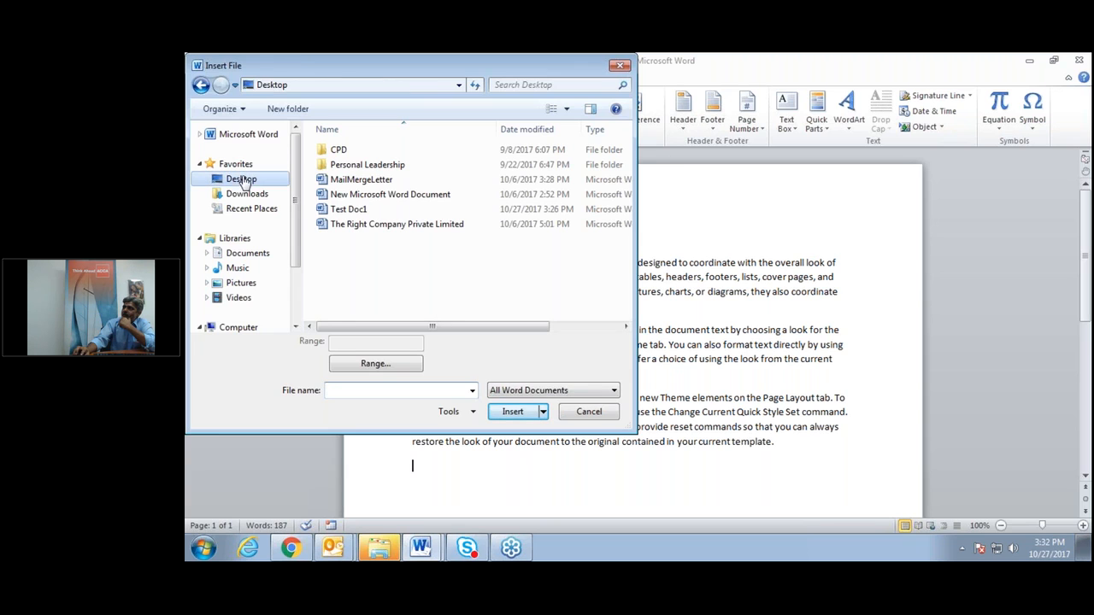
scroll(398, 239, "down", 3)
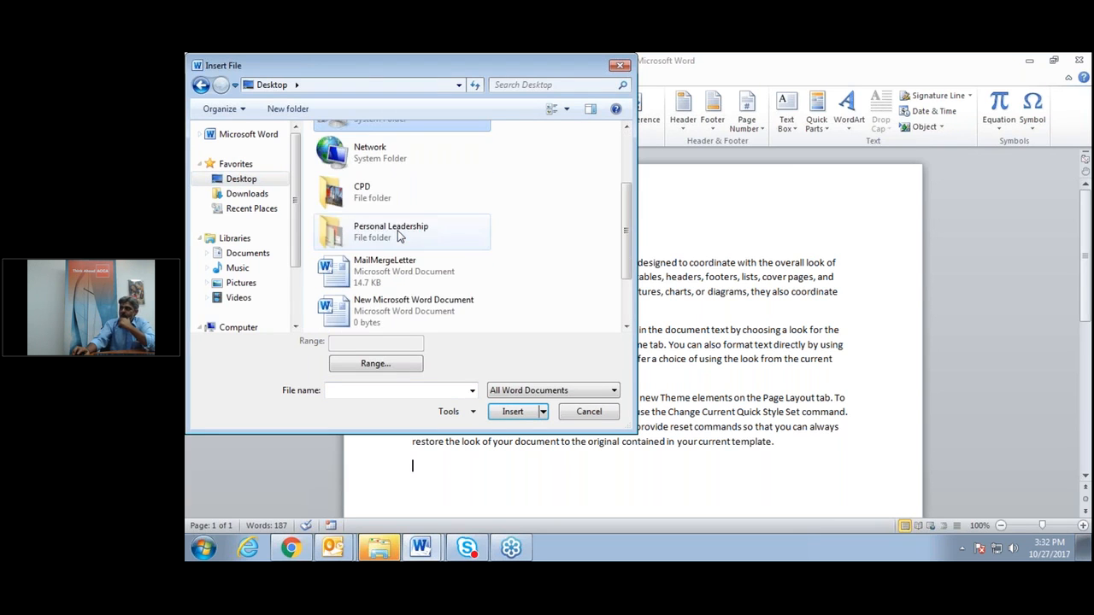
scroll(398, 242, "down", 2)
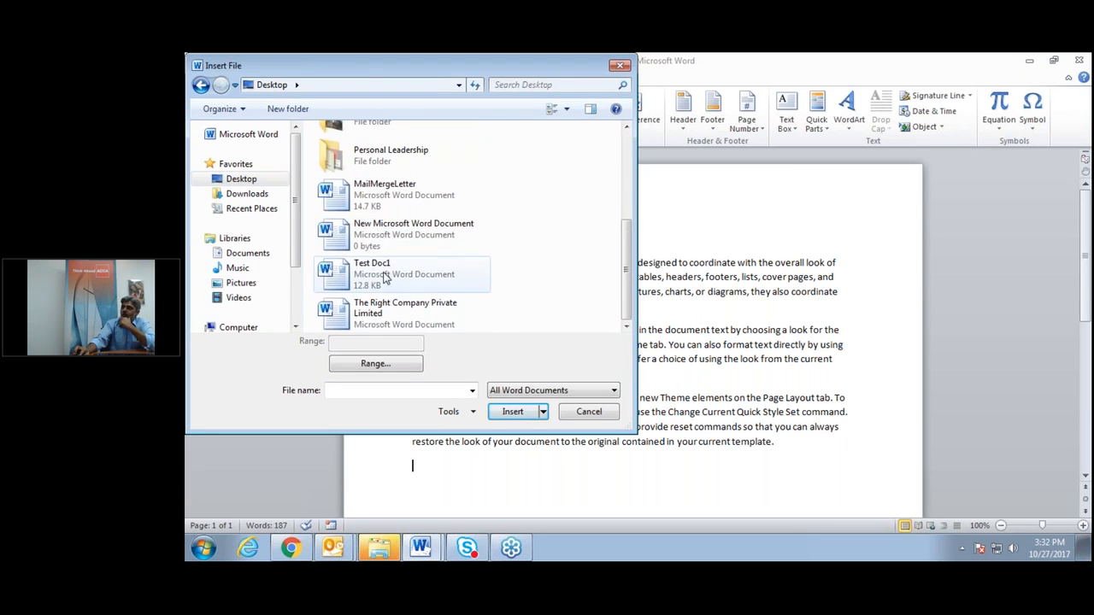
left_click(384, 279)
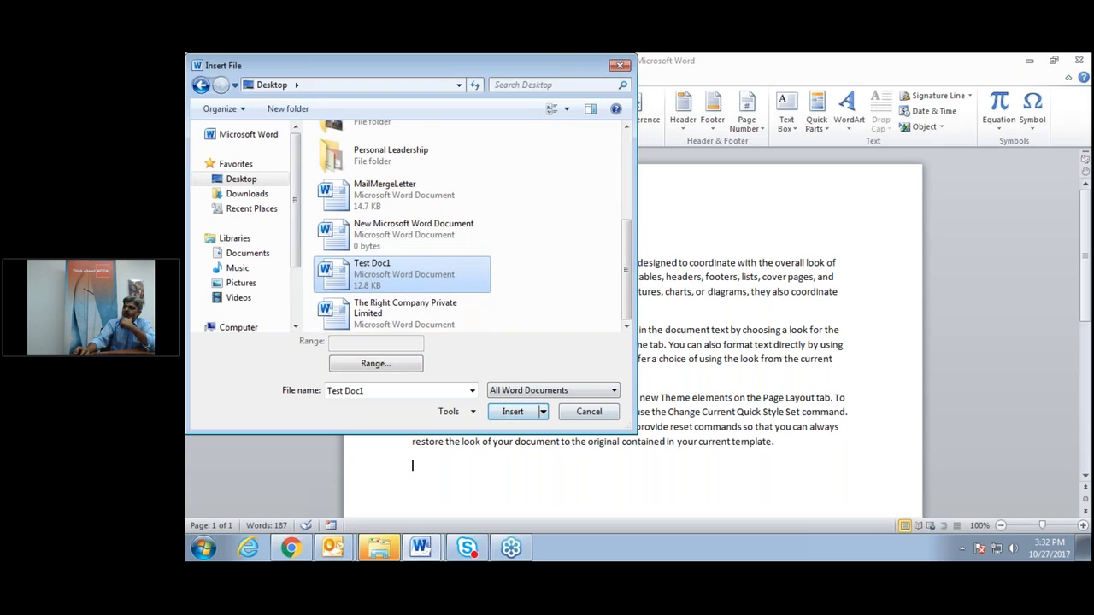
left_click(543, 412)
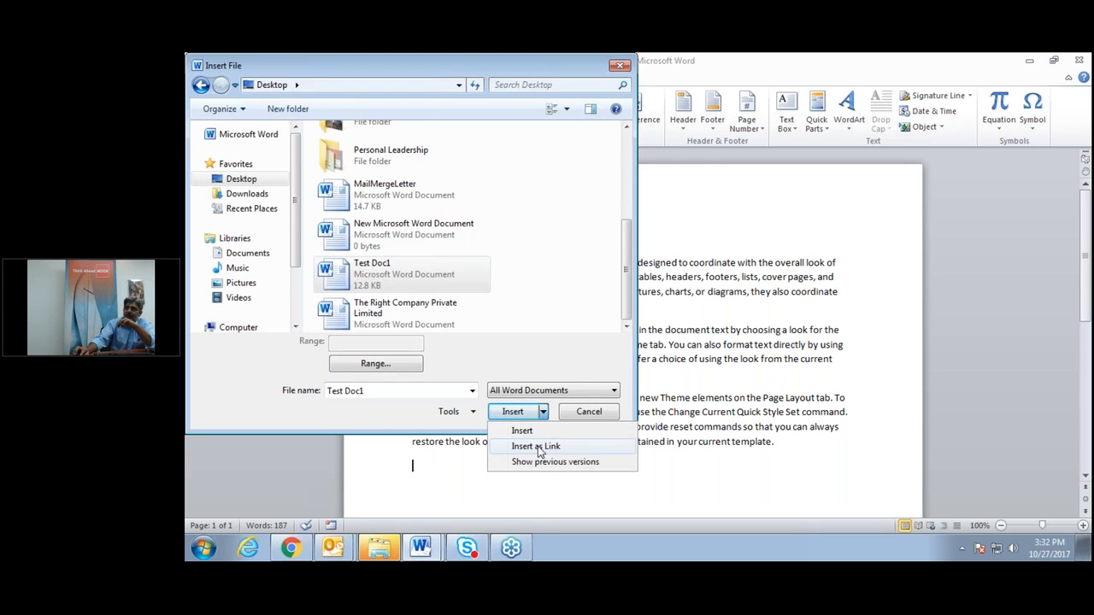
Choose Insert as Link, then confirm Test Doc1's text appears as a shaded field.
left_click(537, 446)
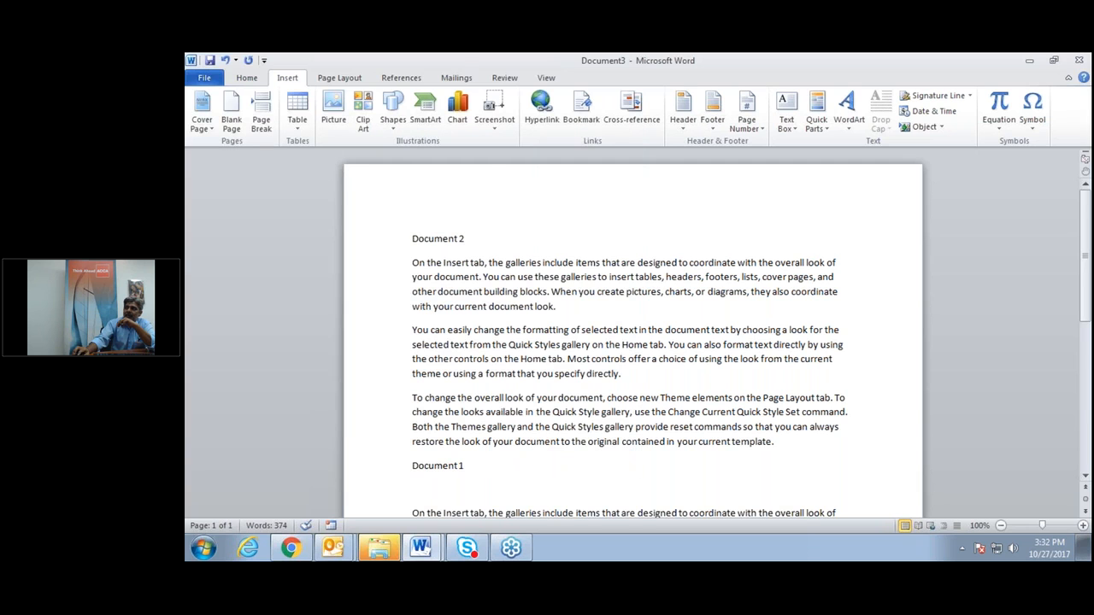
scroll(633, 342, "down", 5)
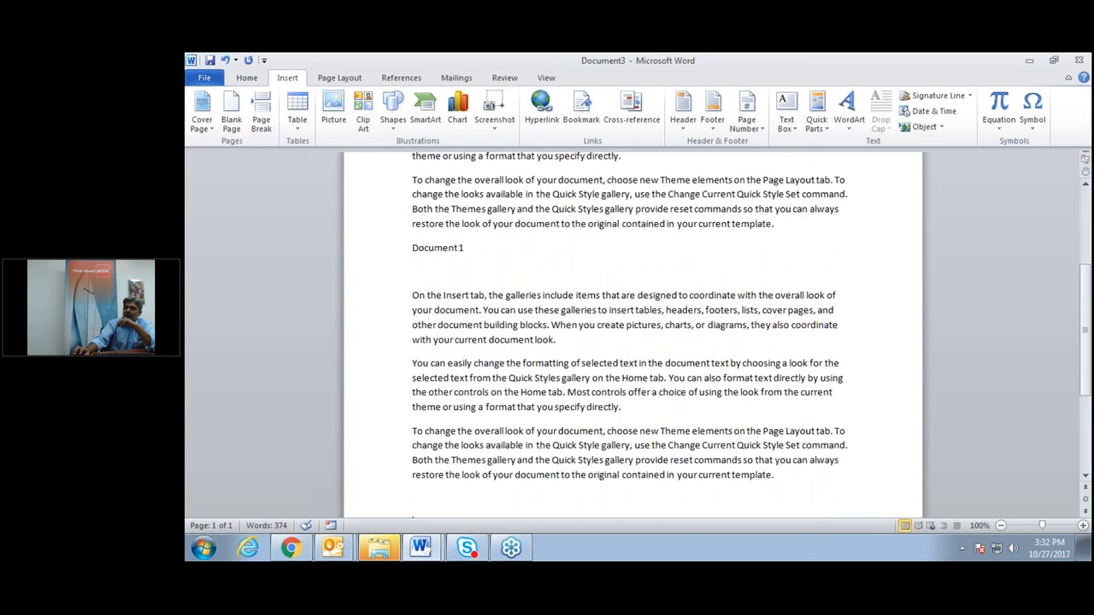
left_click(492, 326)
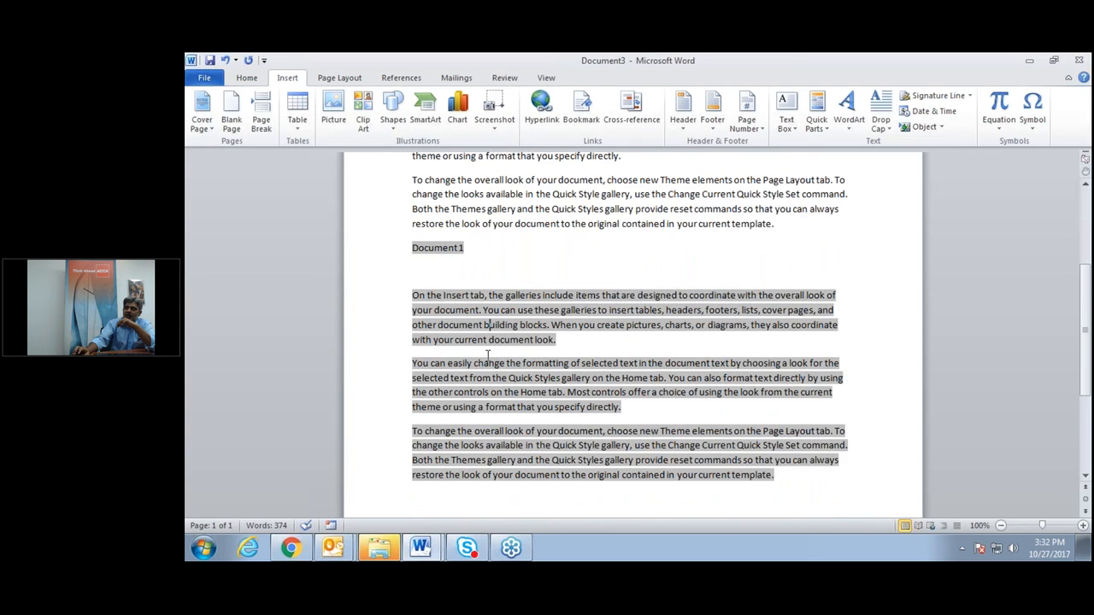
scroll(504, 344, "up", 1)
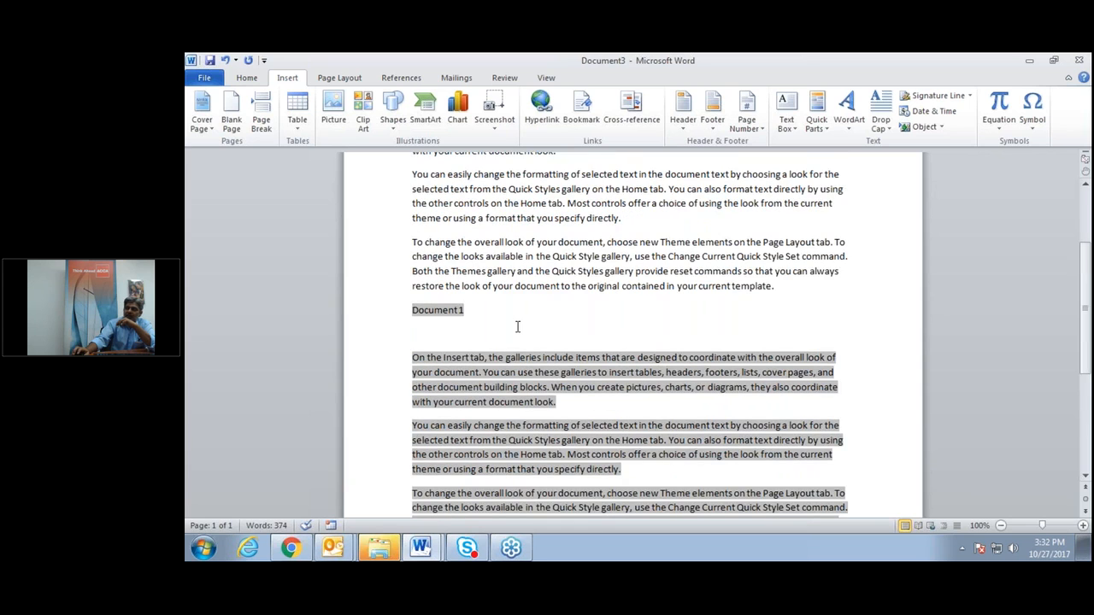
left_click(692, 233)
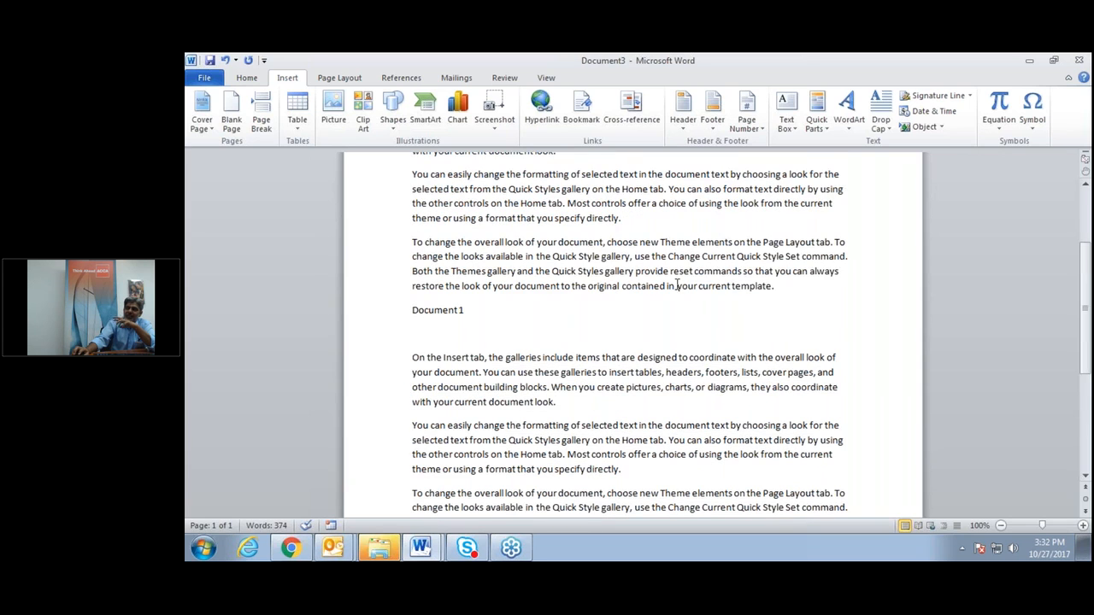
Save from the Quick Access Toolbar with the file name 'Linked Document'.
left_click(210, 62)
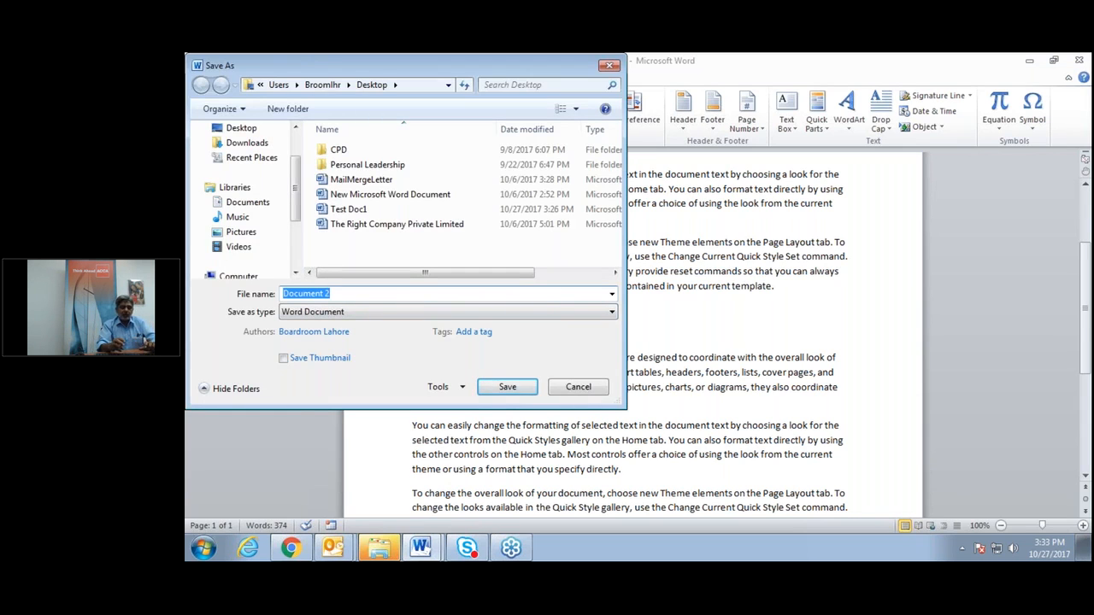
type("Linke")
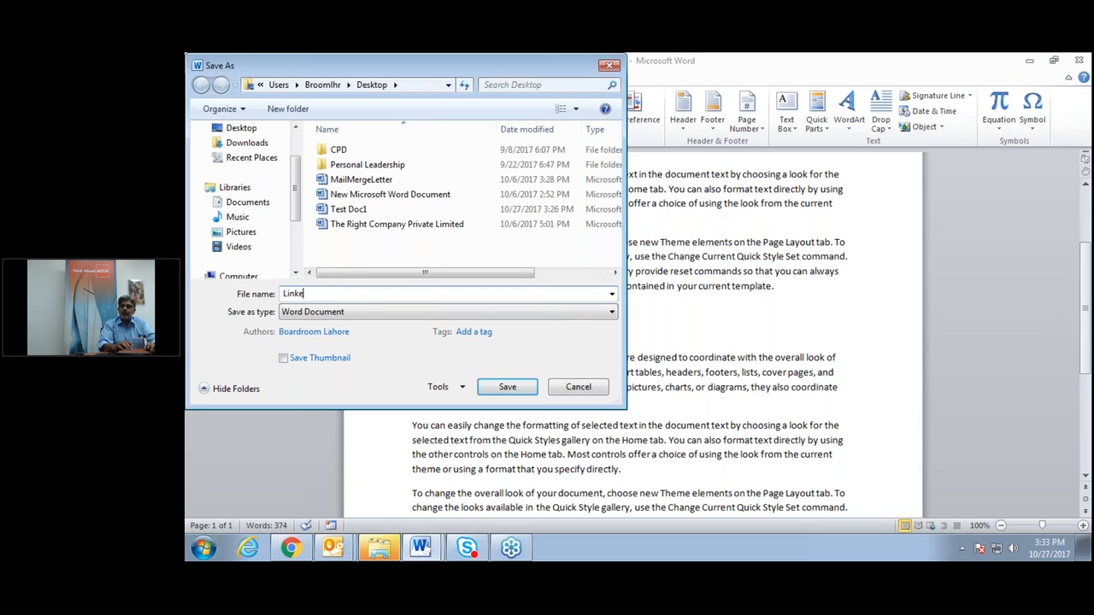
type("d Document")
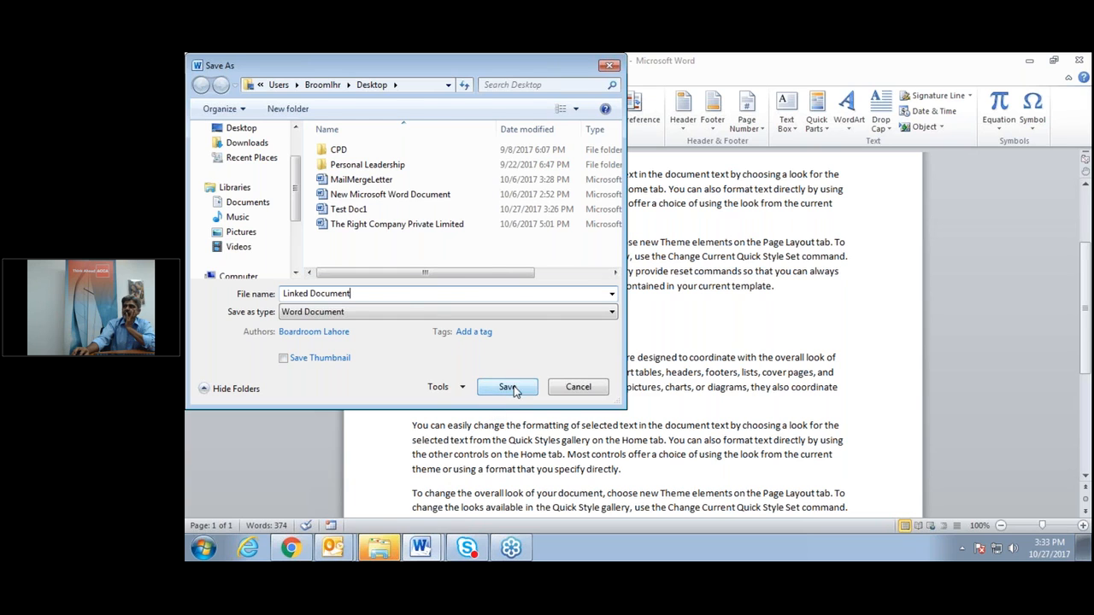
left_click(514, 389)
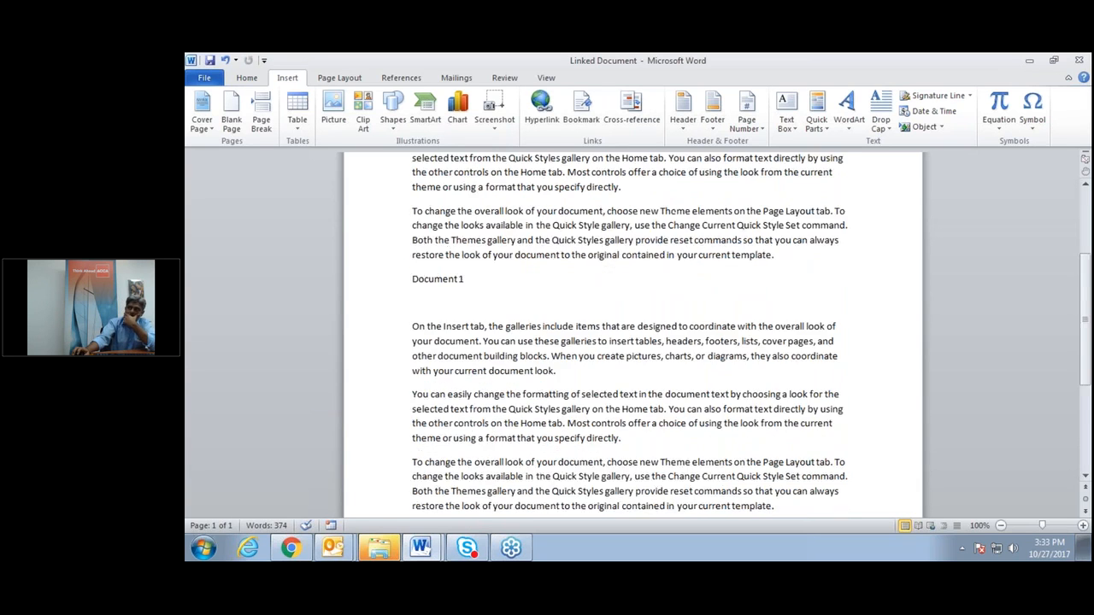
scroll(632, 334, "down", 1)
scroll(633, 334, "up", 5)
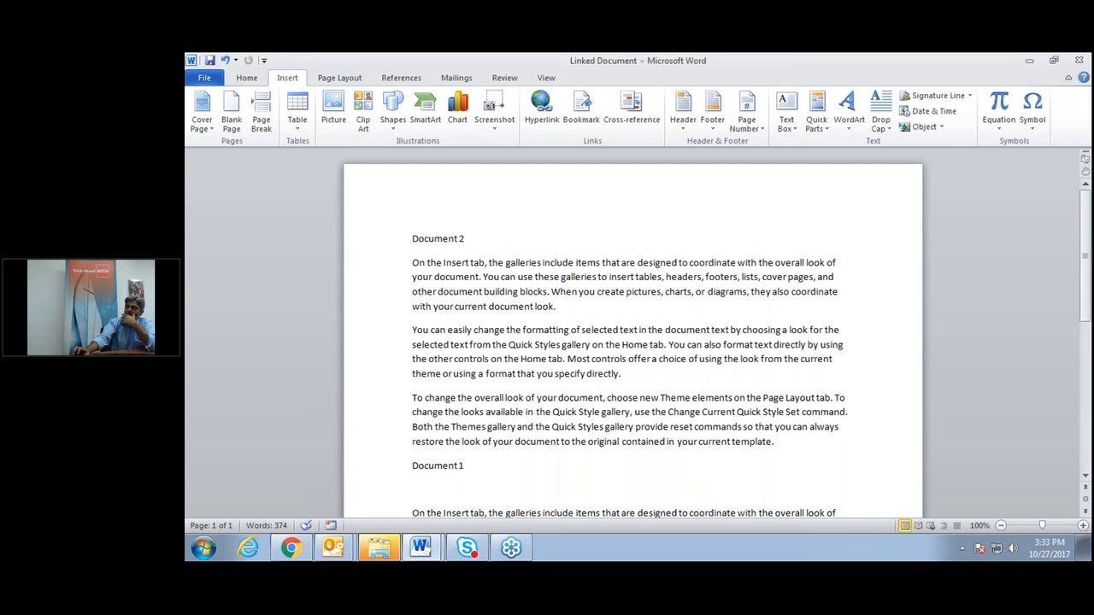
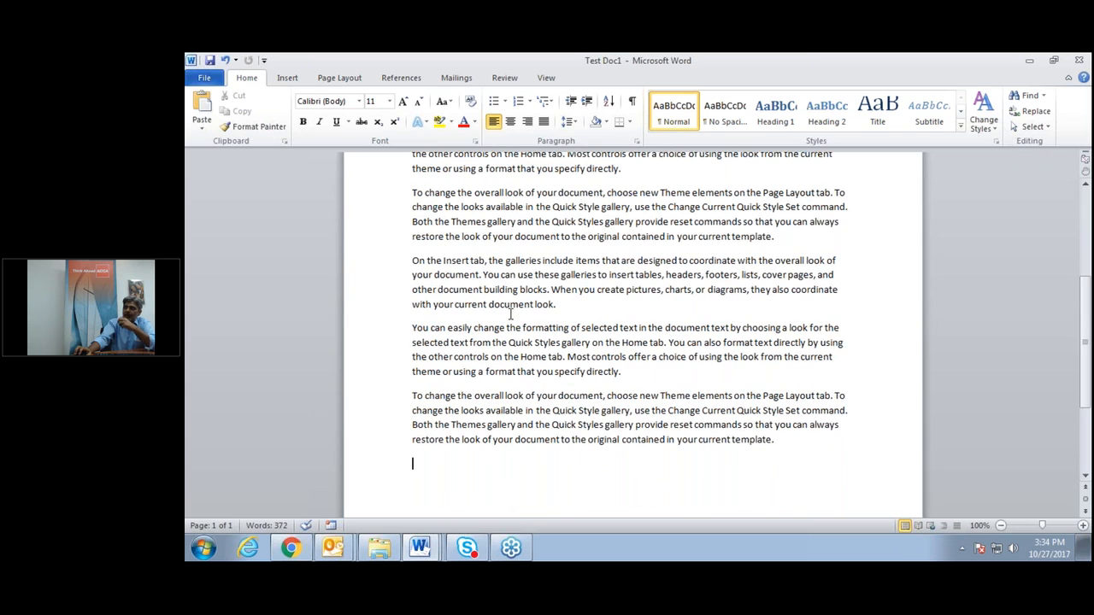
Close Test Doc1 and bring the Linked Document to the front.
scroll(511, 314, "up", 3)
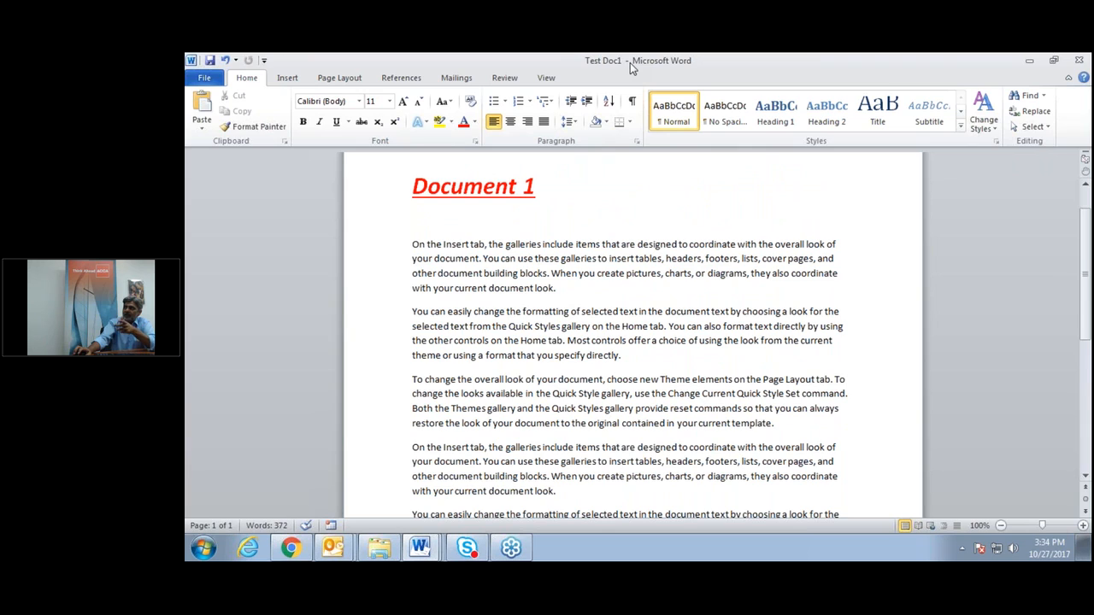
left_click(1079, 60)
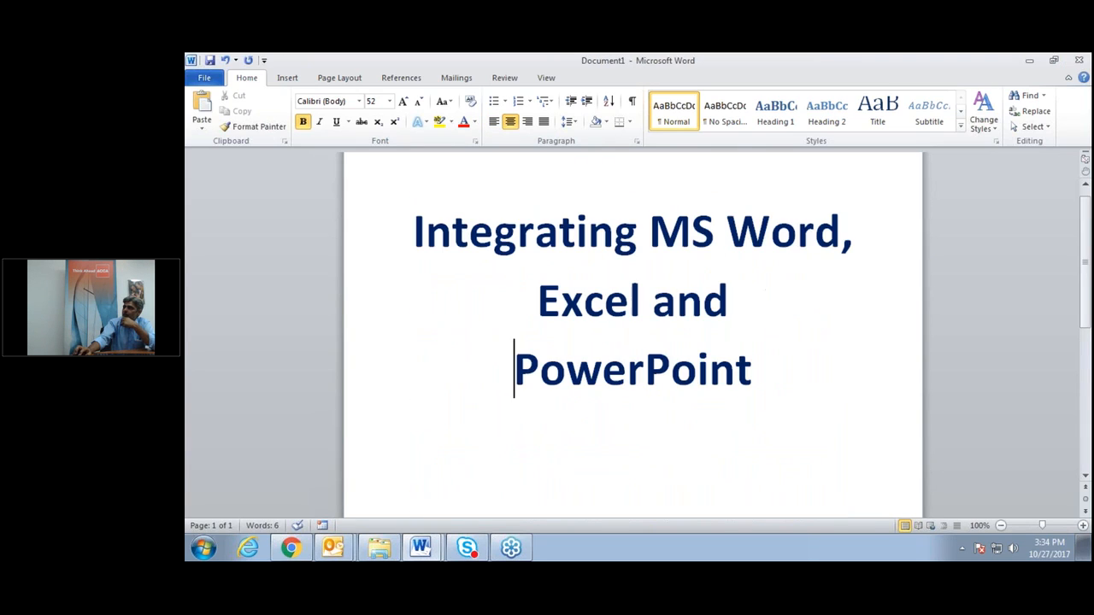
left_click(428, 551)
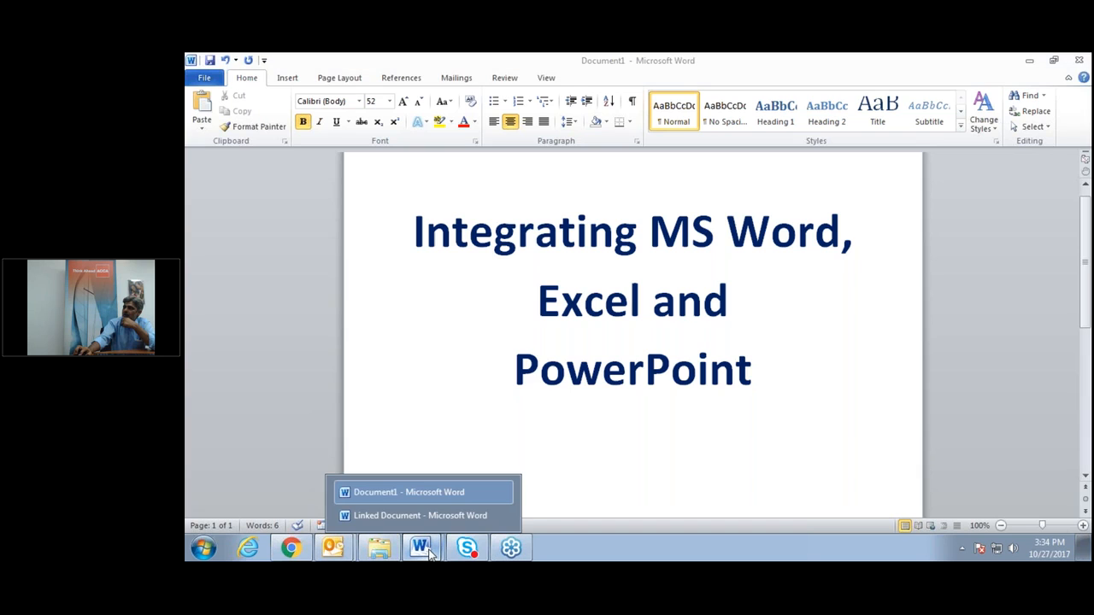
left_click(428, 518)
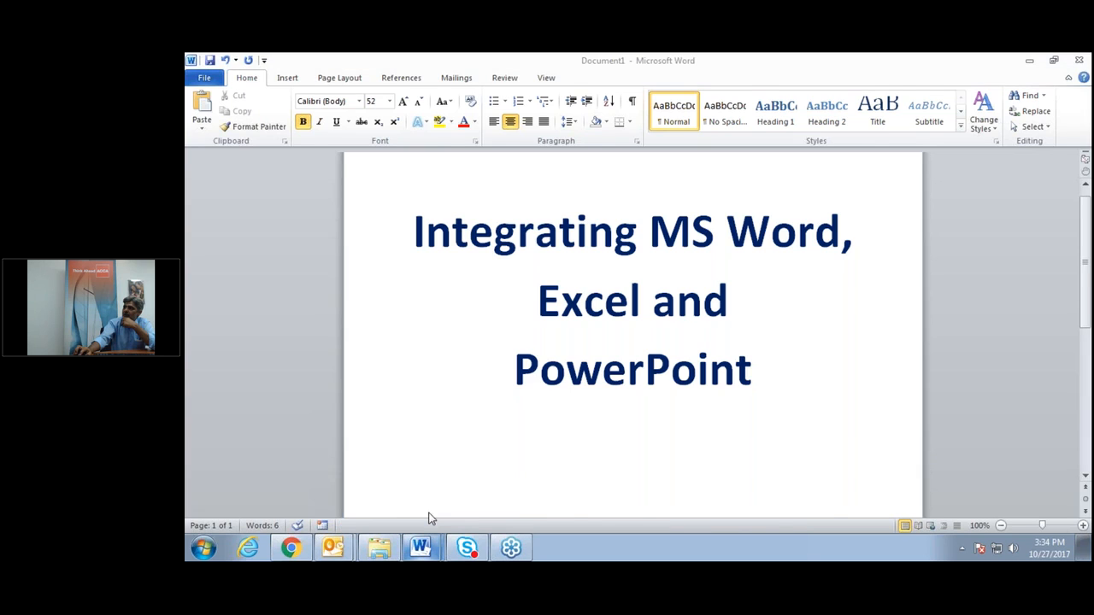
Update the Document 1 field so it shows Test Doc1's latest content with the red heading.
scroll(475, 407, "down", 6)
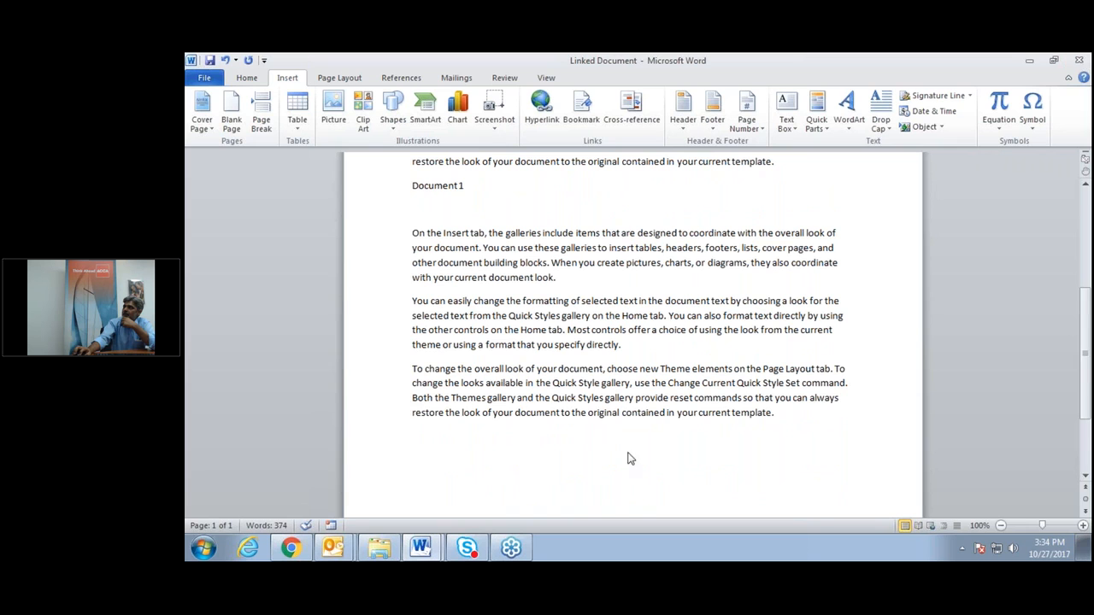
scroll(525, 277, "up", 2)
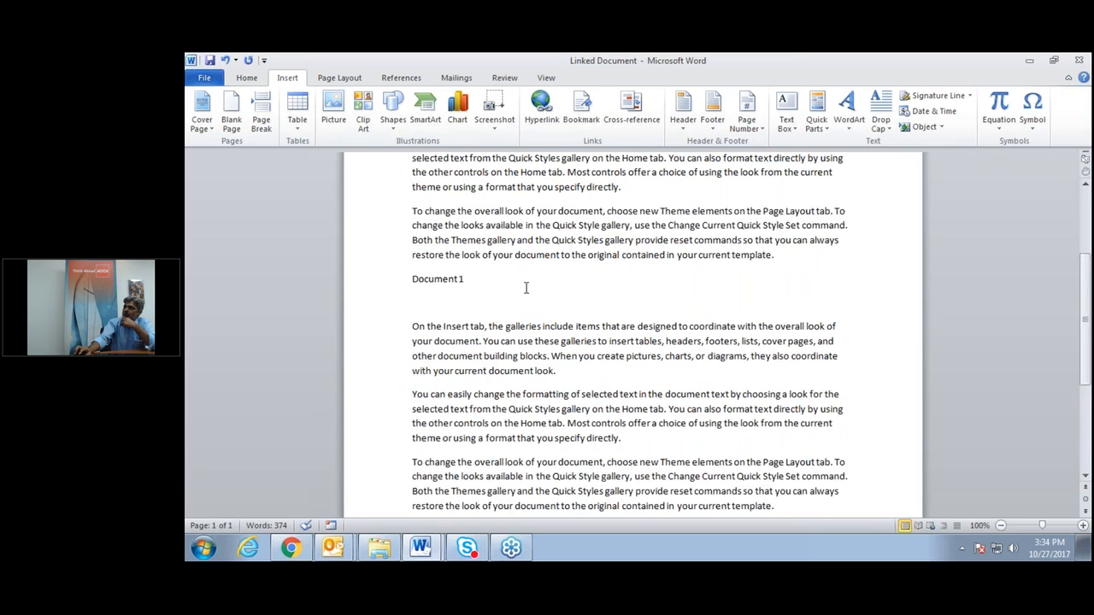
scroll(476, 278, "up", 1)
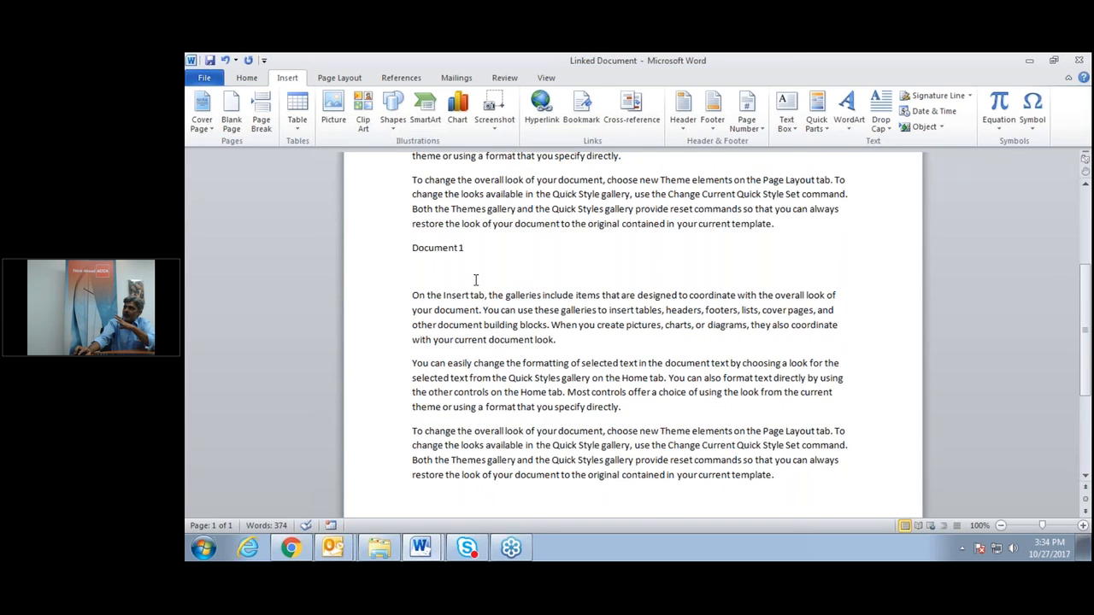
scroll(476, 279, "up", 2)
scroll(476, 279, "up", 1)
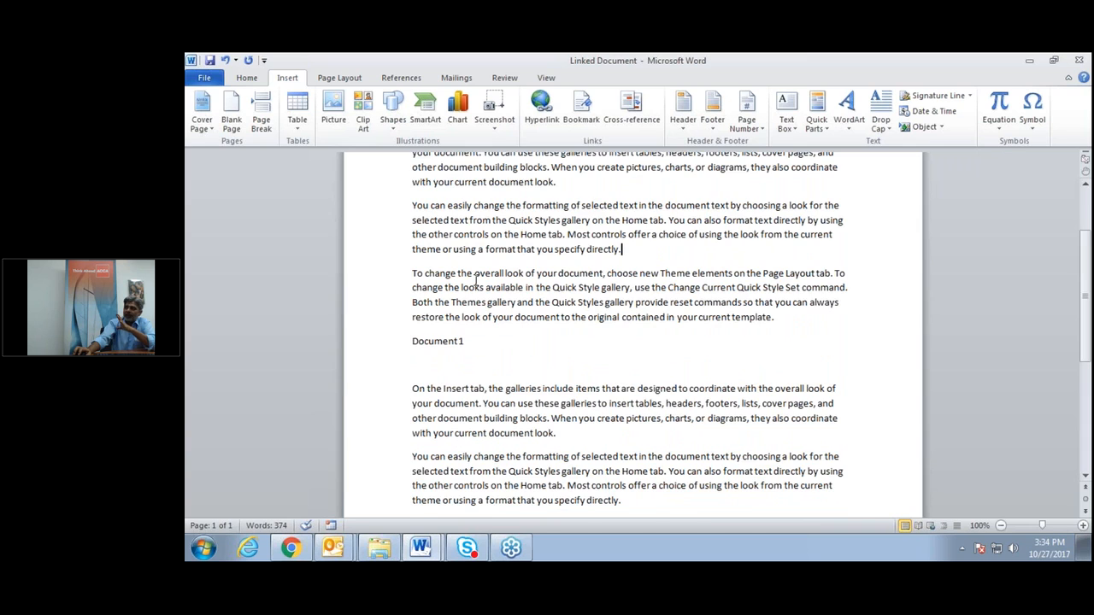
scroll(476, 279, "up", 2)
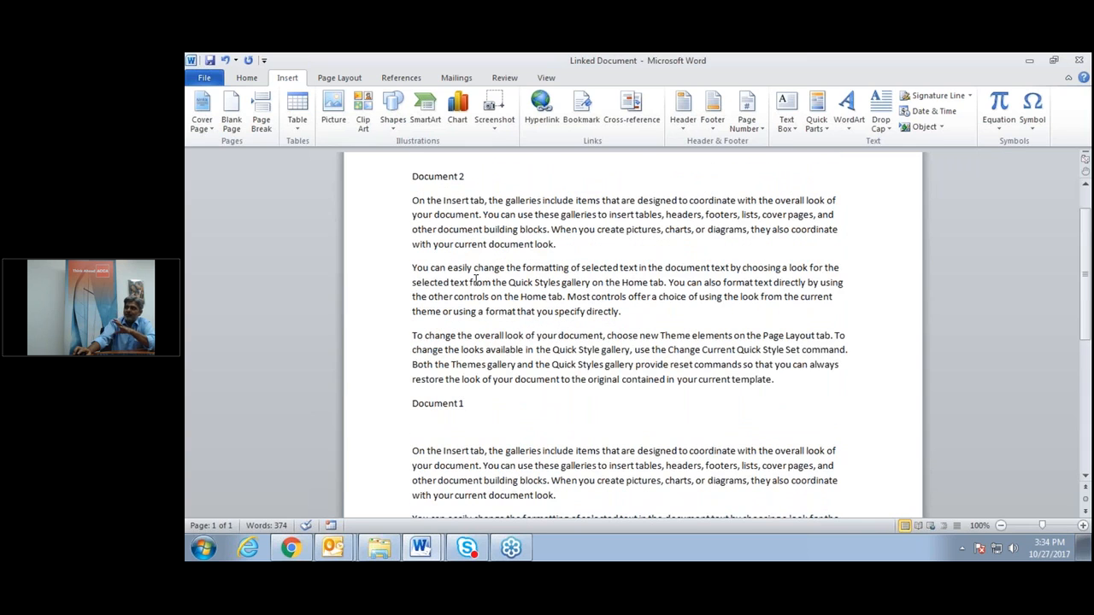
scroll(476, 279, "down", 2)
scroll(476, 282, "down", 2)
scroll(477, 282, "up", 1)
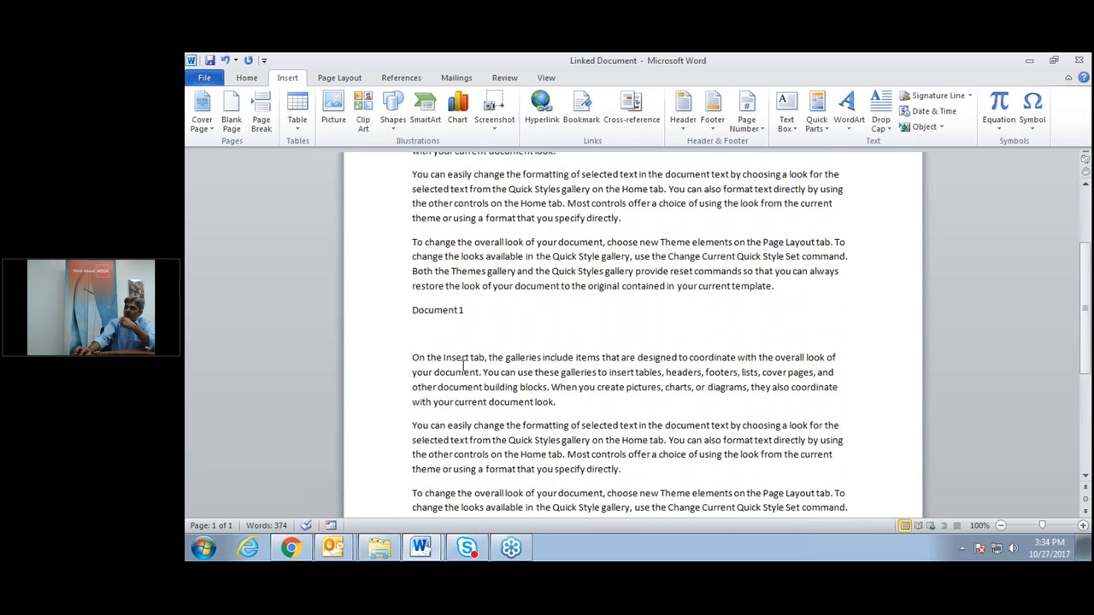
scroll(472, 373, "down", 2)
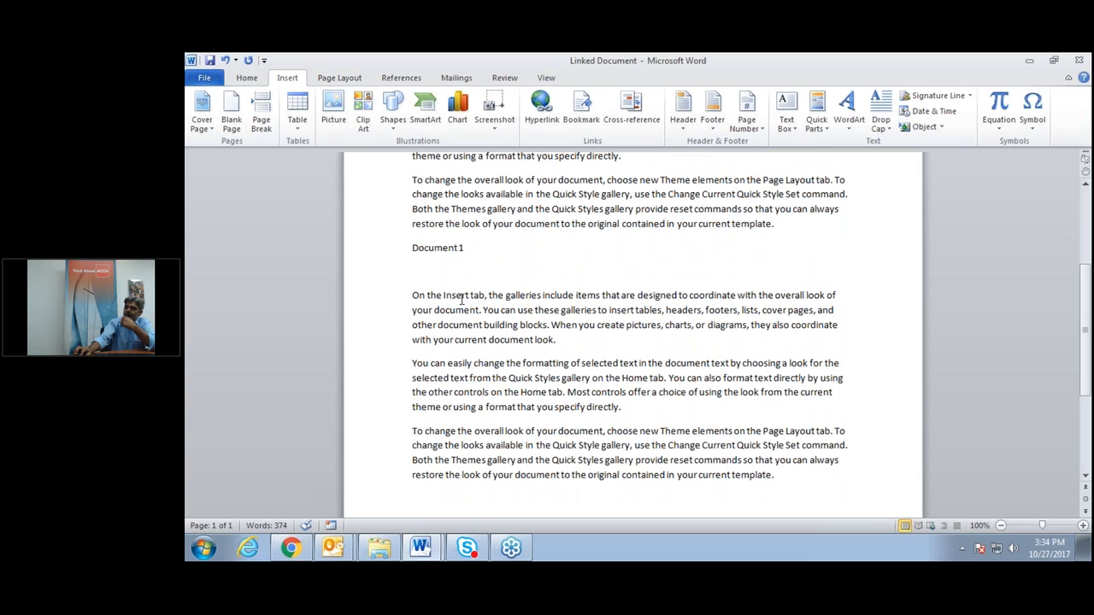
left_click(475, 325)
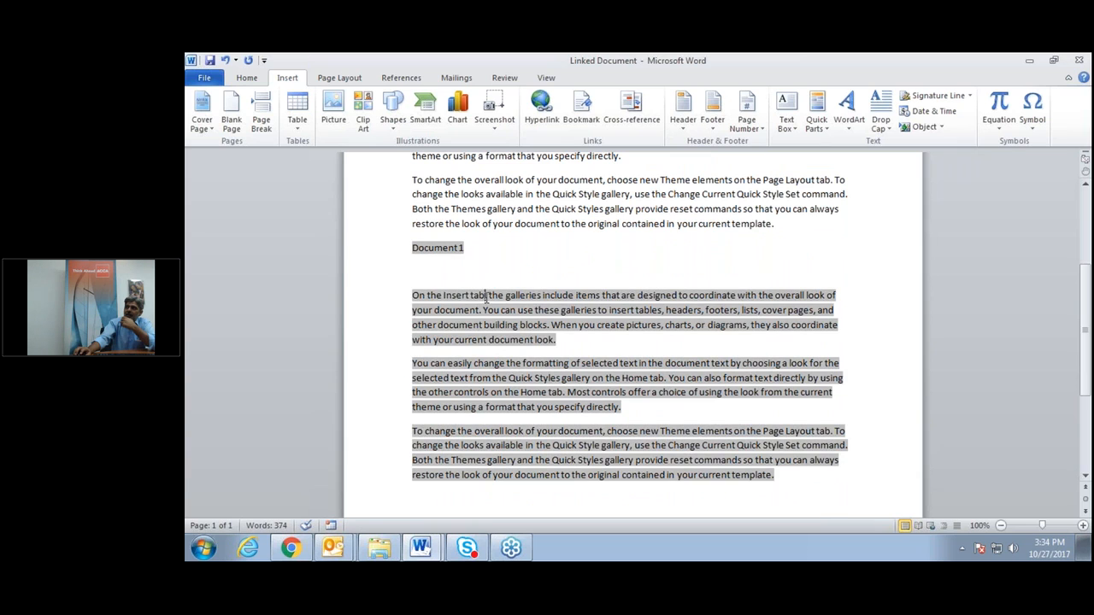
right_click(485, 298)
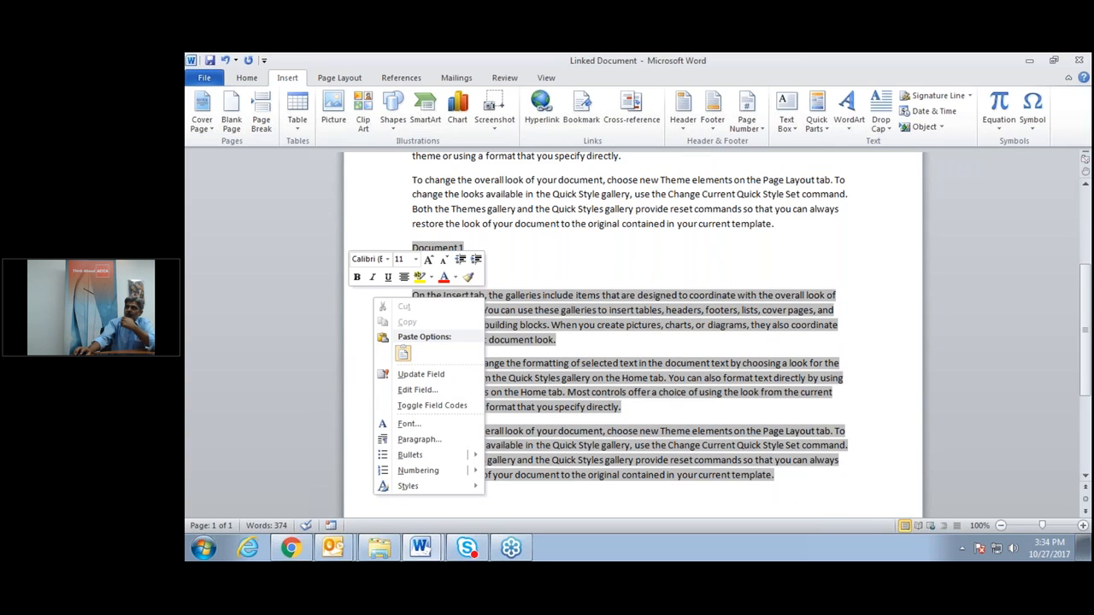
left_click(434, 377)
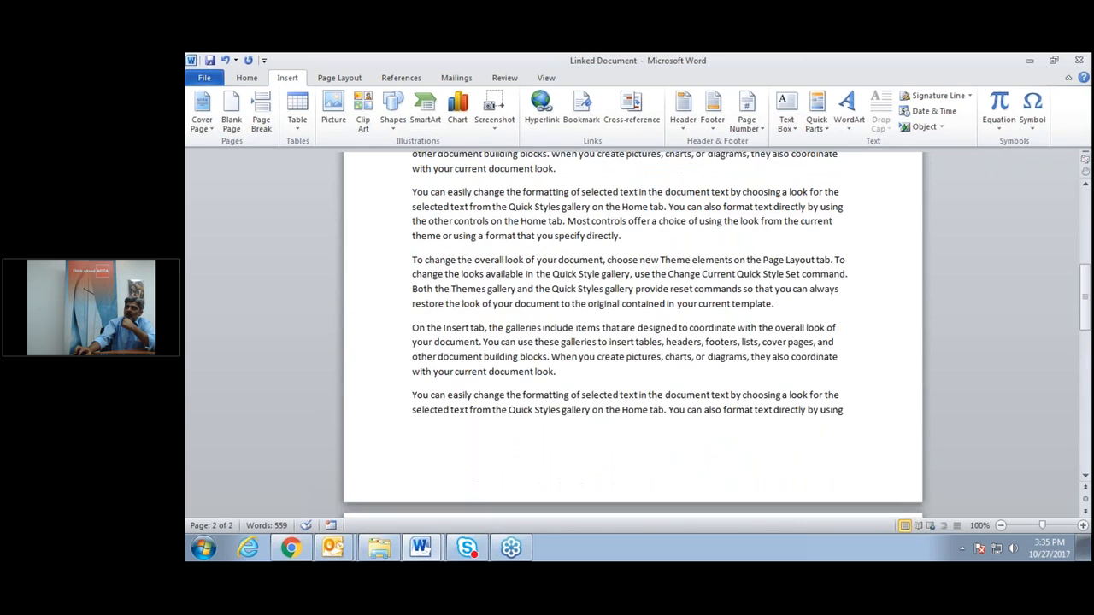
Check the refreshed 559-word text running across the page break onto page two.
scroll(506, 266, "up", 3)
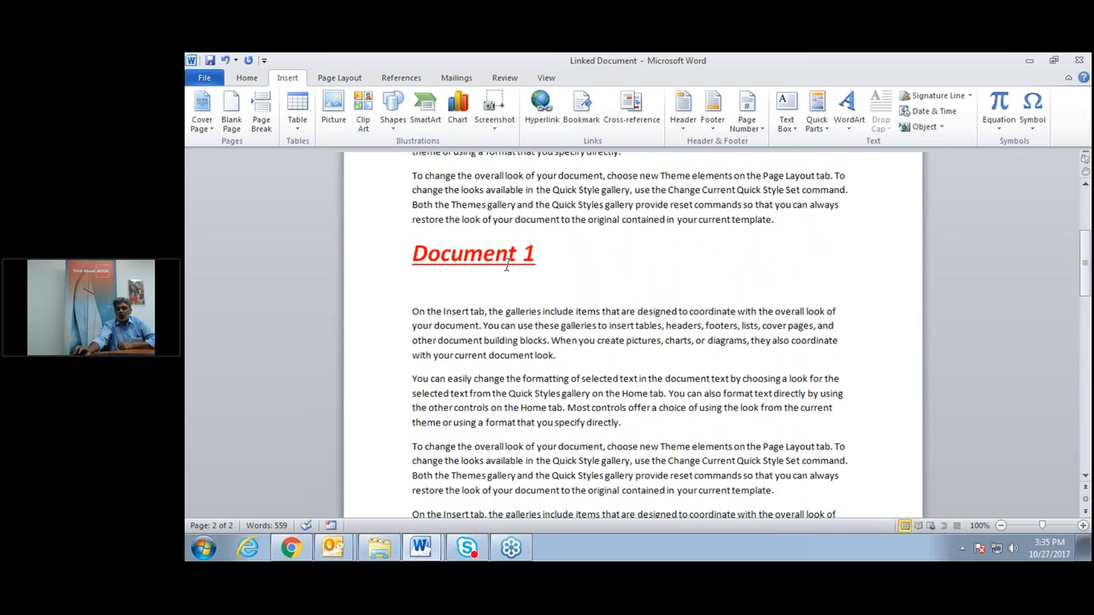
scroll(506, 266, "down", 5)
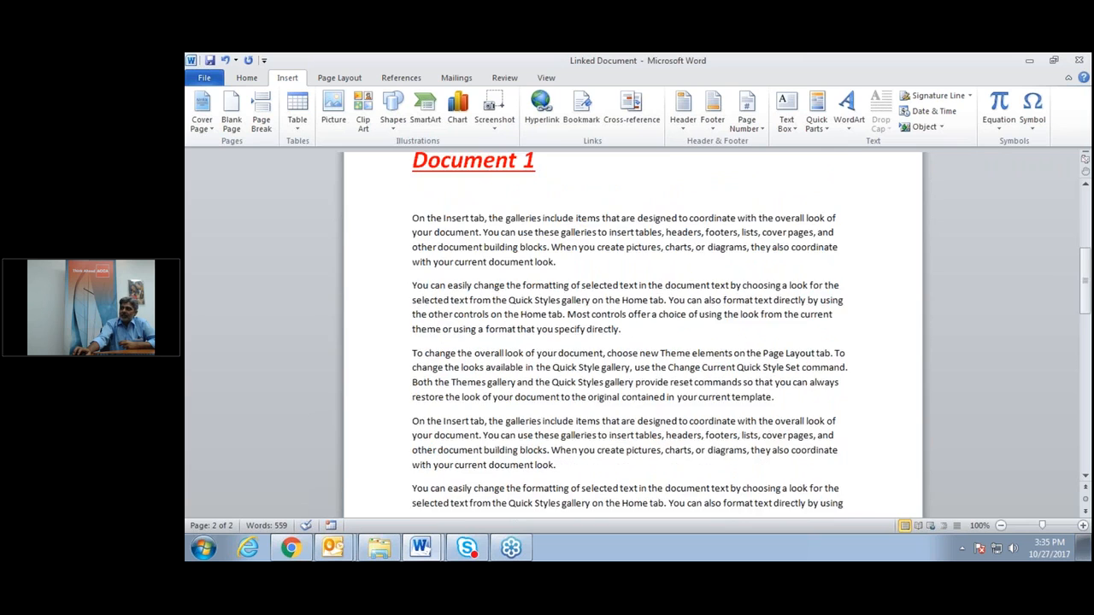
scroll(404, 268, "down", 3)
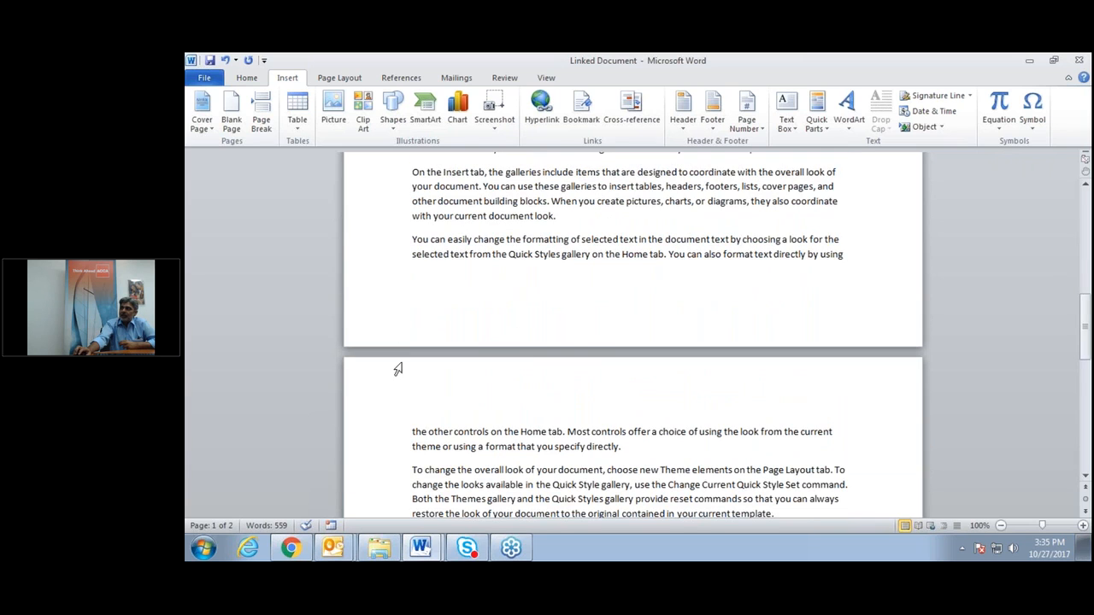
left_click_drag(410, 241, 464, 432)
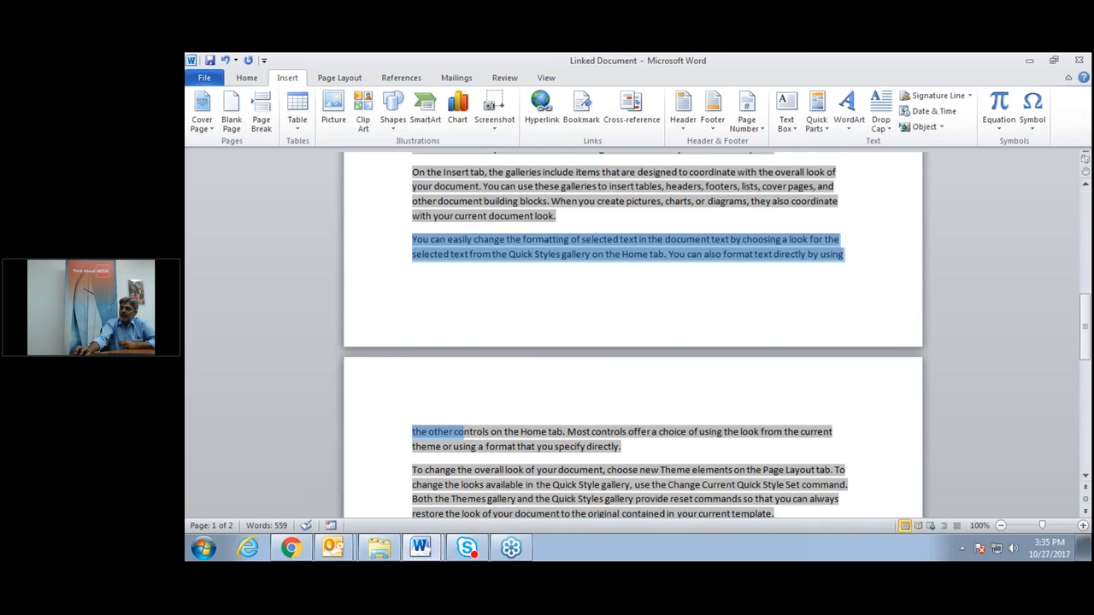
left_click(519, 332)
scroll(519, 331, "up", 3)
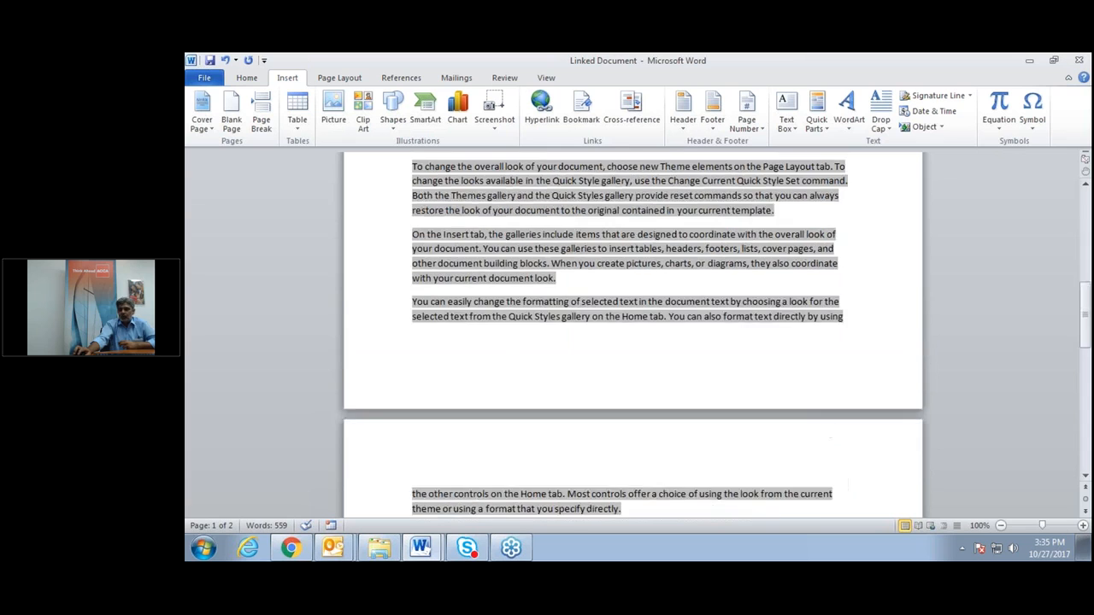
scroll(630, 273, "up", 2)
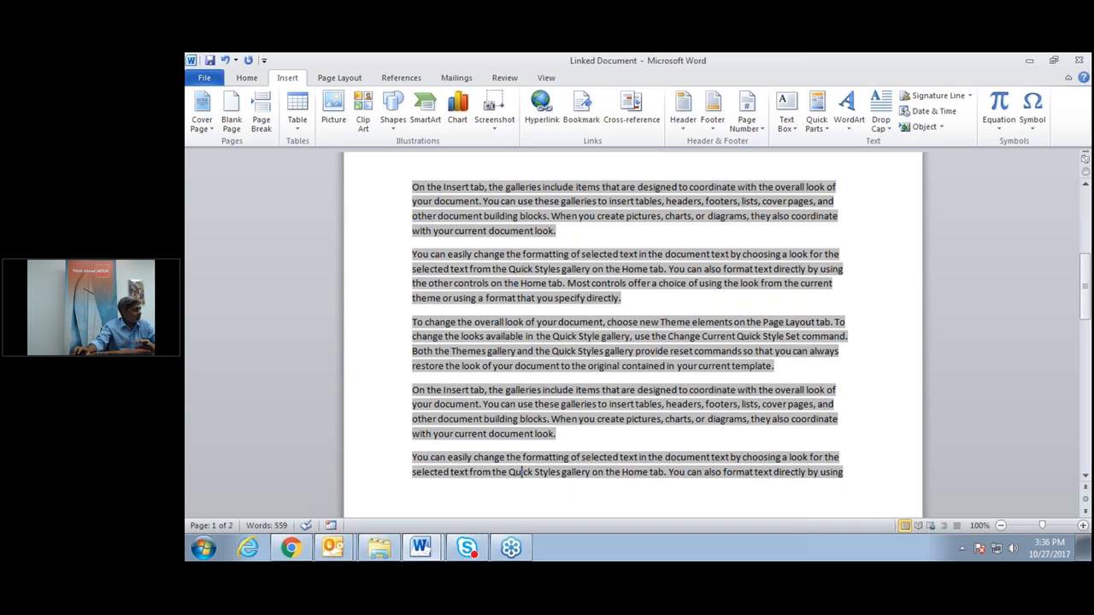
scroll(633, 333, "up", 1)
scroll(512, 438, "up", 8)
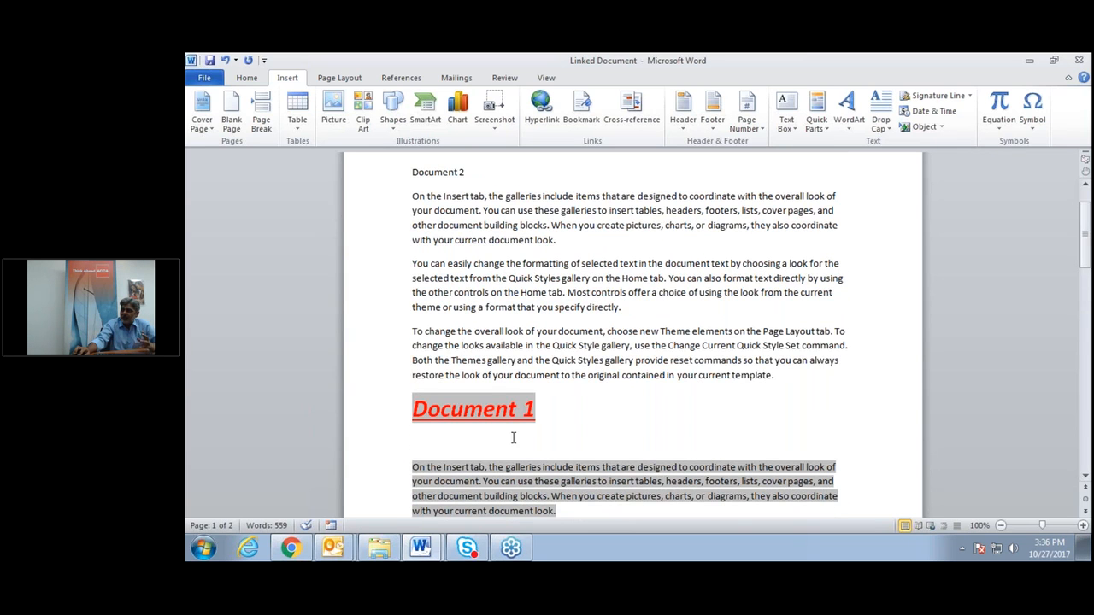
left_click(418, 382)
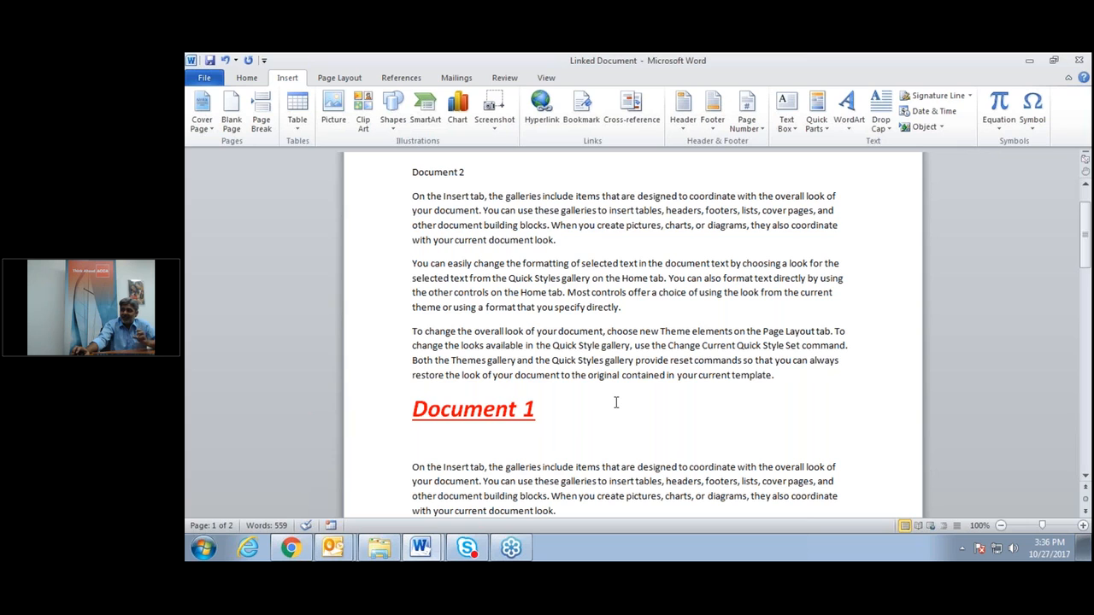
scroll(616, 402, "down", 2)
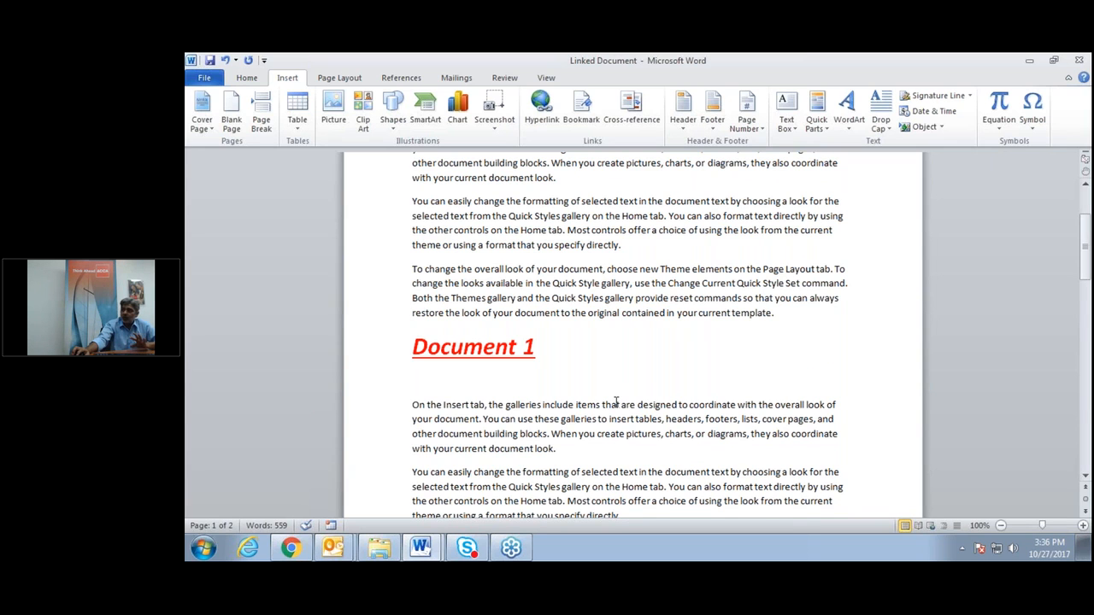
scroll(616, 402, "down", 6)
scroll(616, 402, "up", 3)
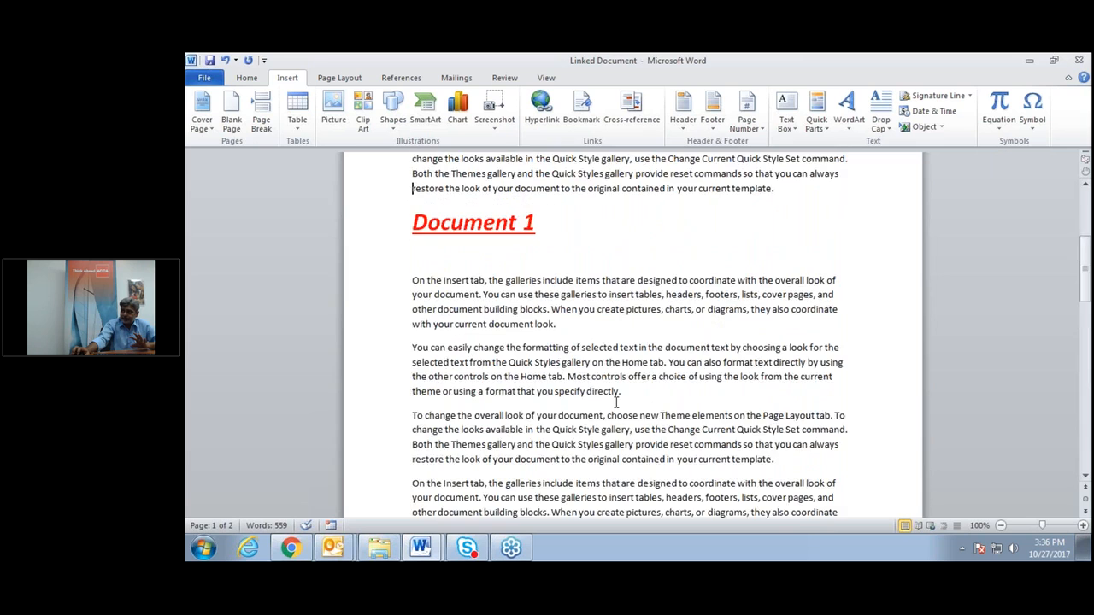
scroll(617, 399, "up", 4)
scroll(616, 402, "up", 2)
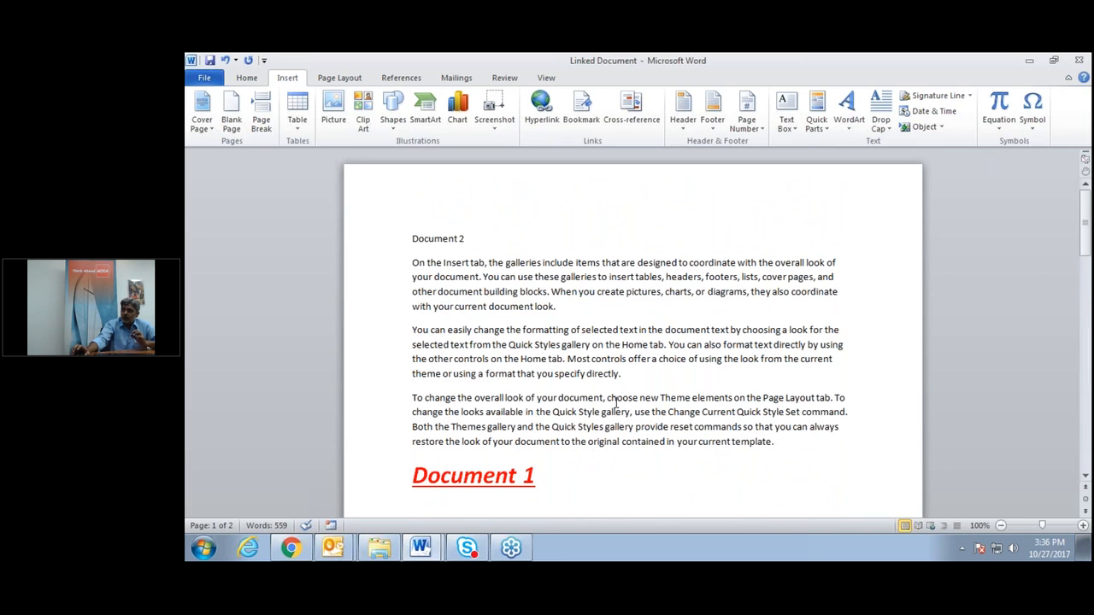
scroll(615, 402, "down", 1)
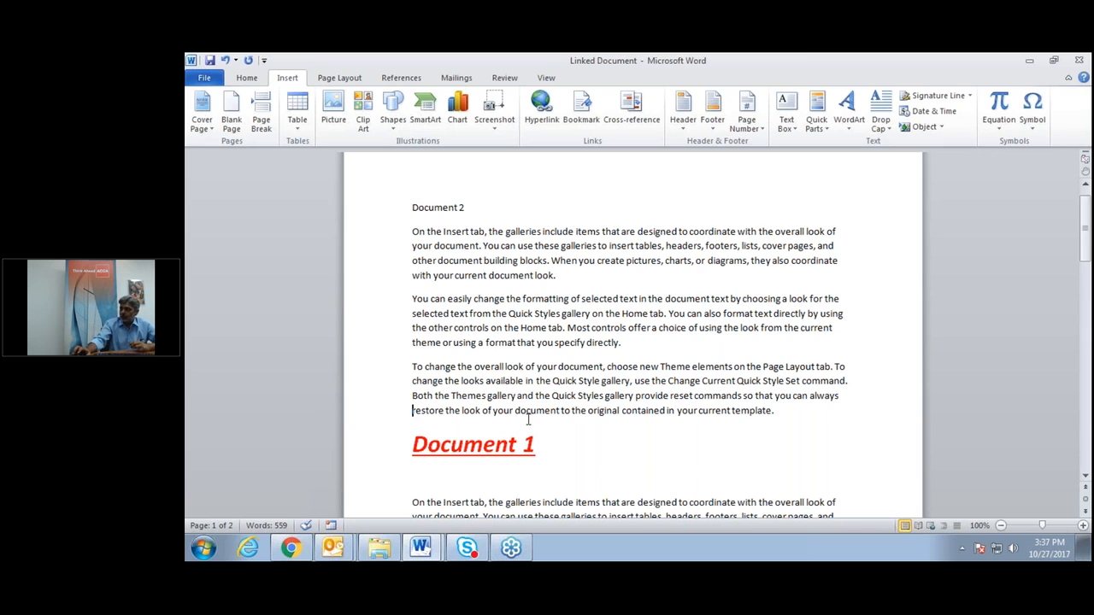
Minimize the Linked Document and launch Microsoft Excel 2010 from the Start menu.
left_click(1029, 62)
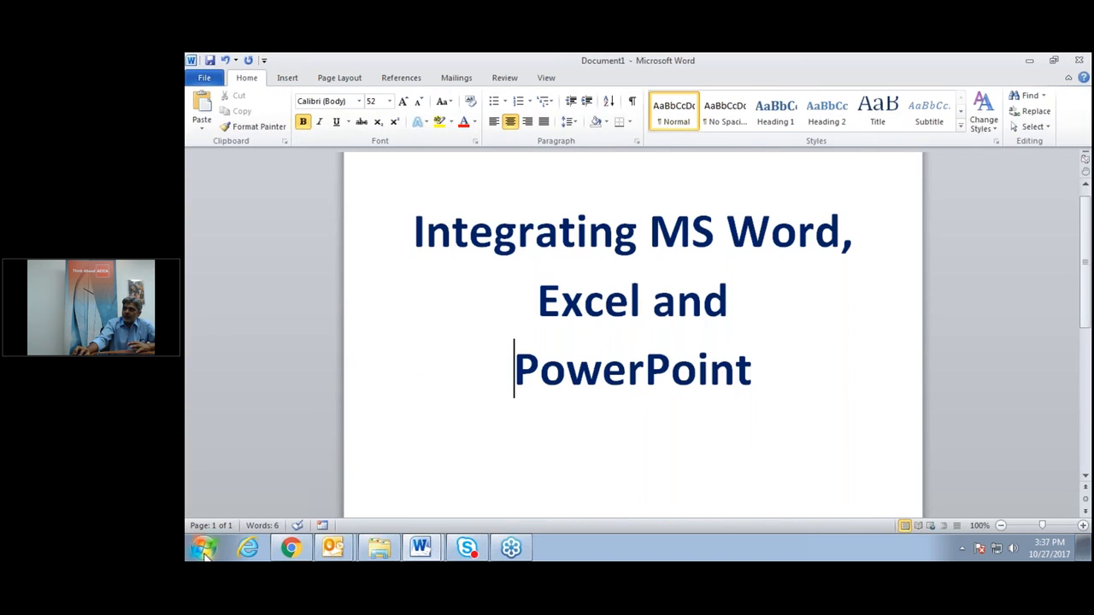
left_click(205, 551)
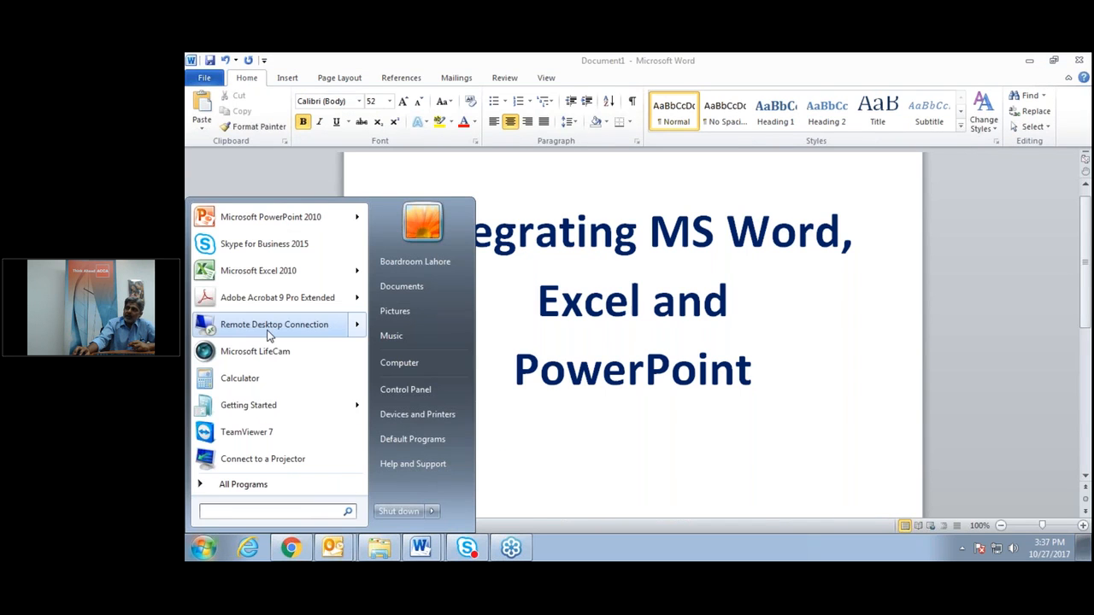
left_click(282, 274)
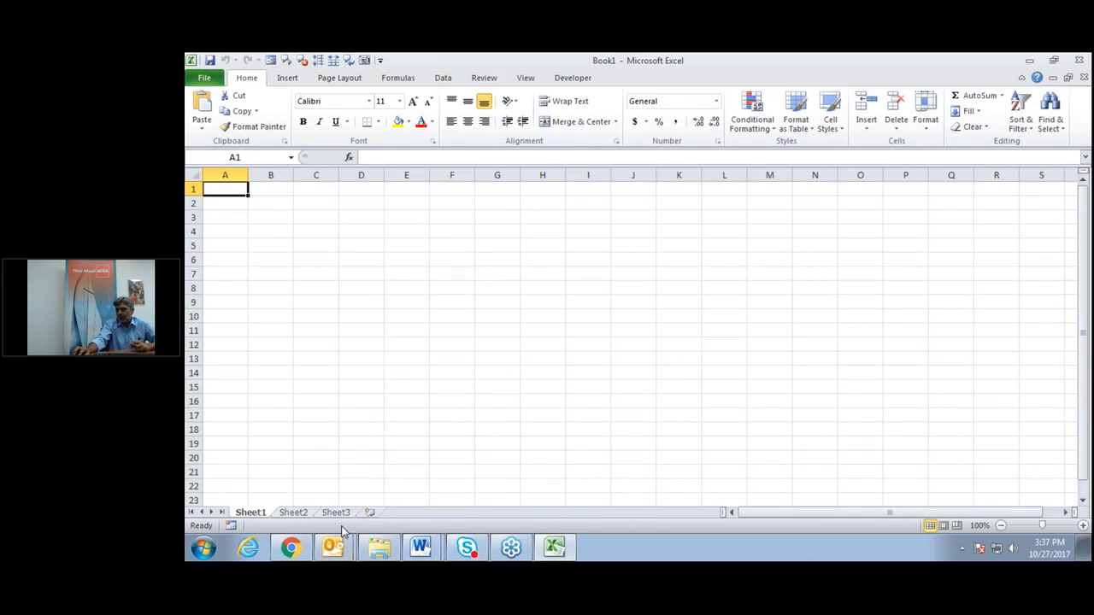
Add a fourth worksheet, Sheet4, to Book1.
left_click(369, 512)
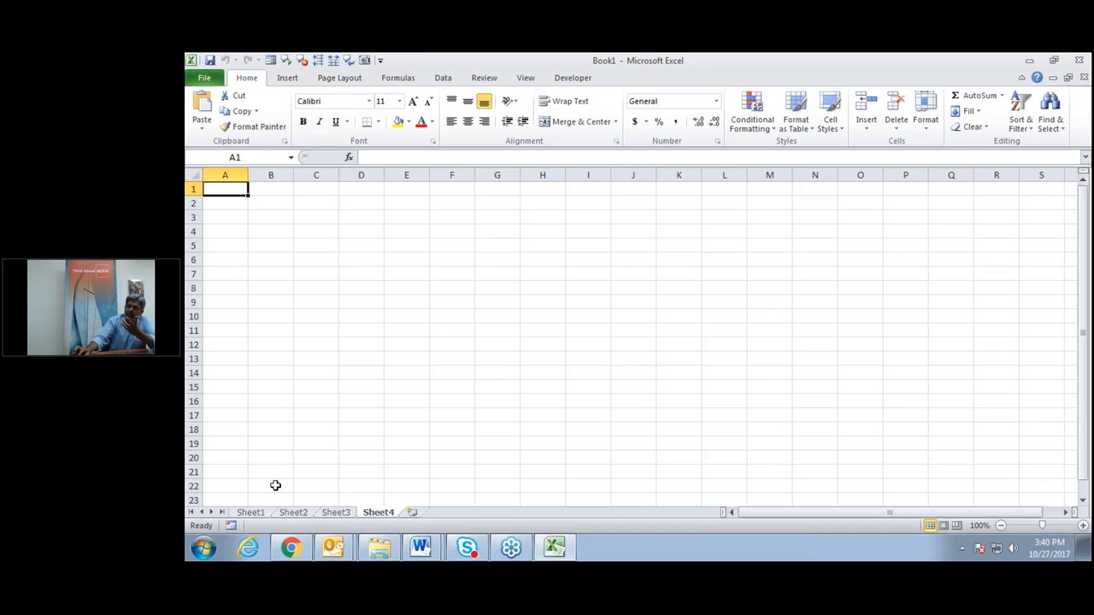
Rename Sheet1 to Qtr1.
left_click(254, 515)
double_click(255, 516)
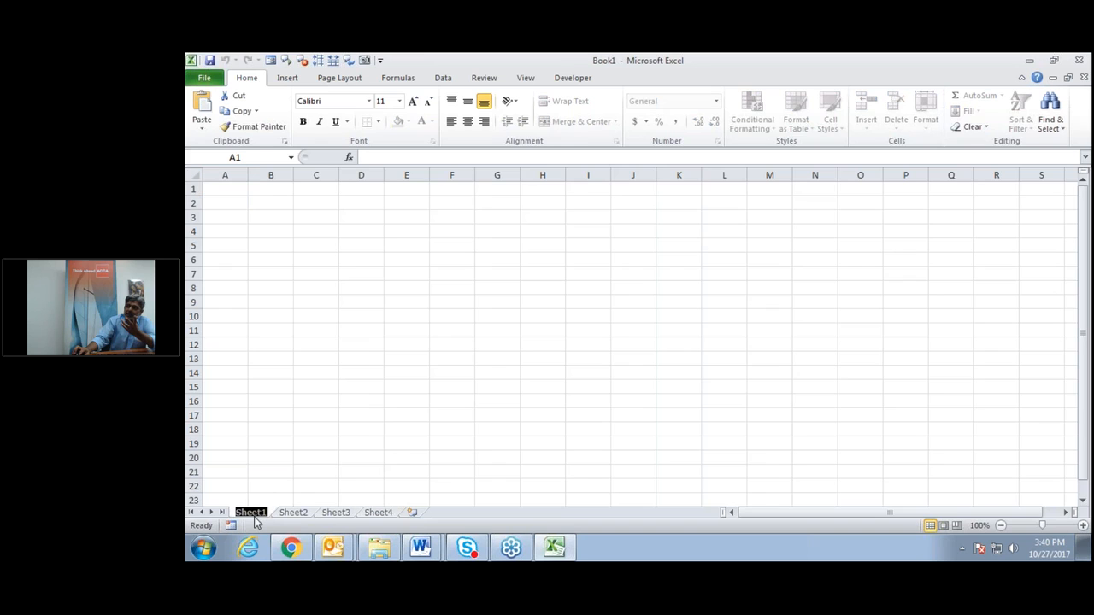
type("Qtr1")
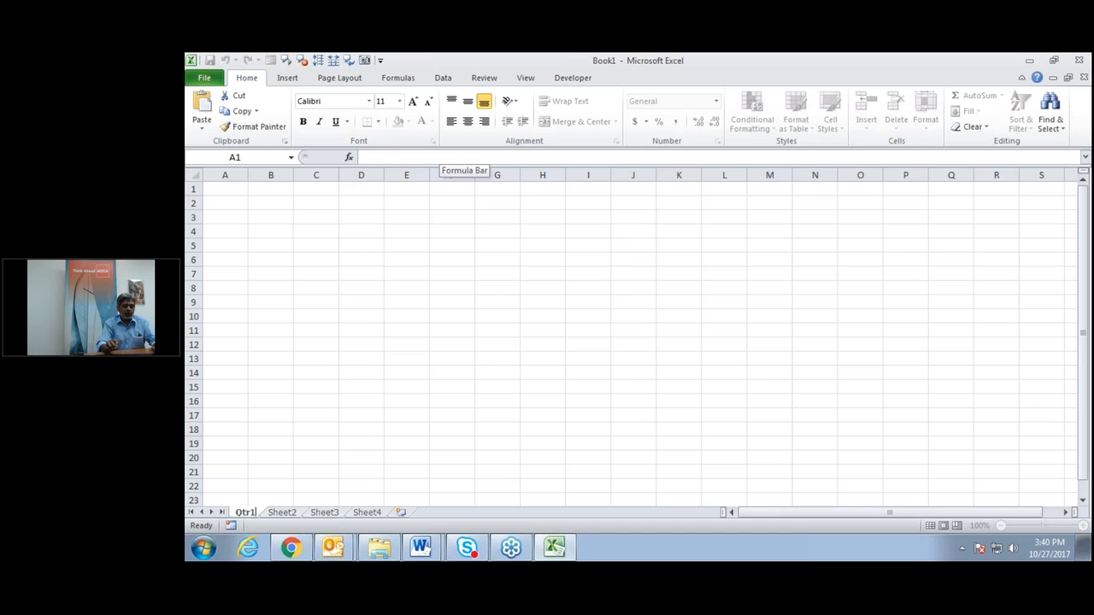
left_click(282, 471)
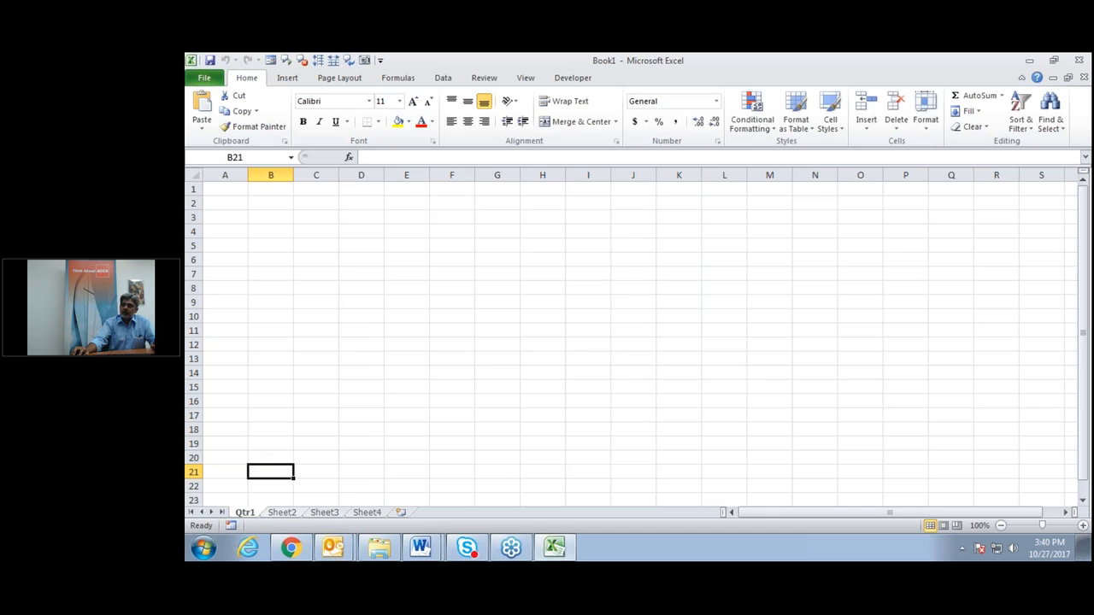
Rename Sheet2 to Qtr2 after dismissing the duplicate-name warnings.
left_click(282, 512)
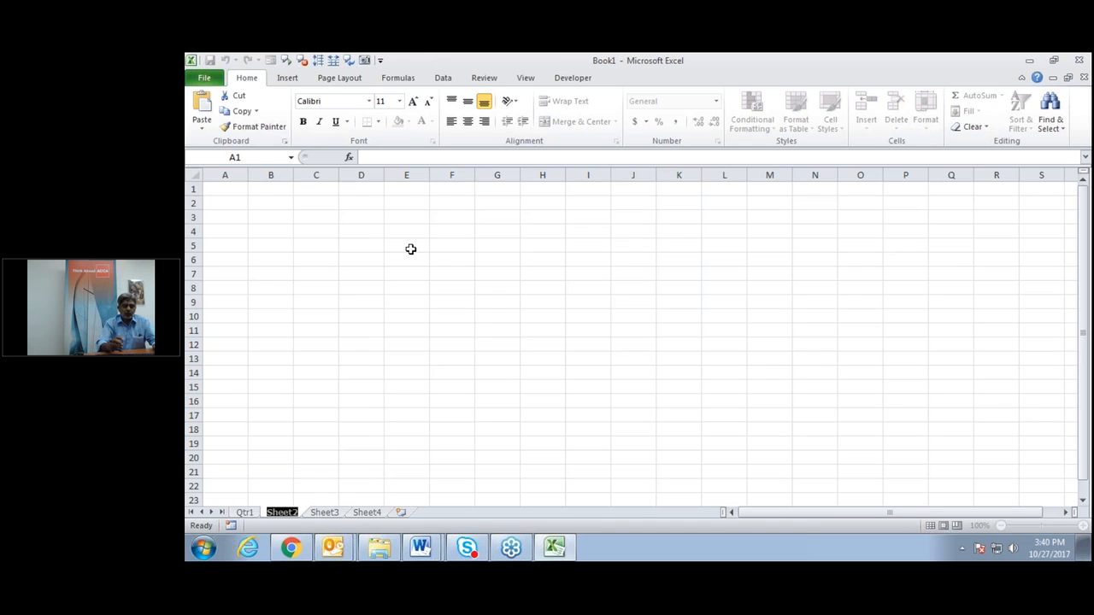
type("Qtr1")
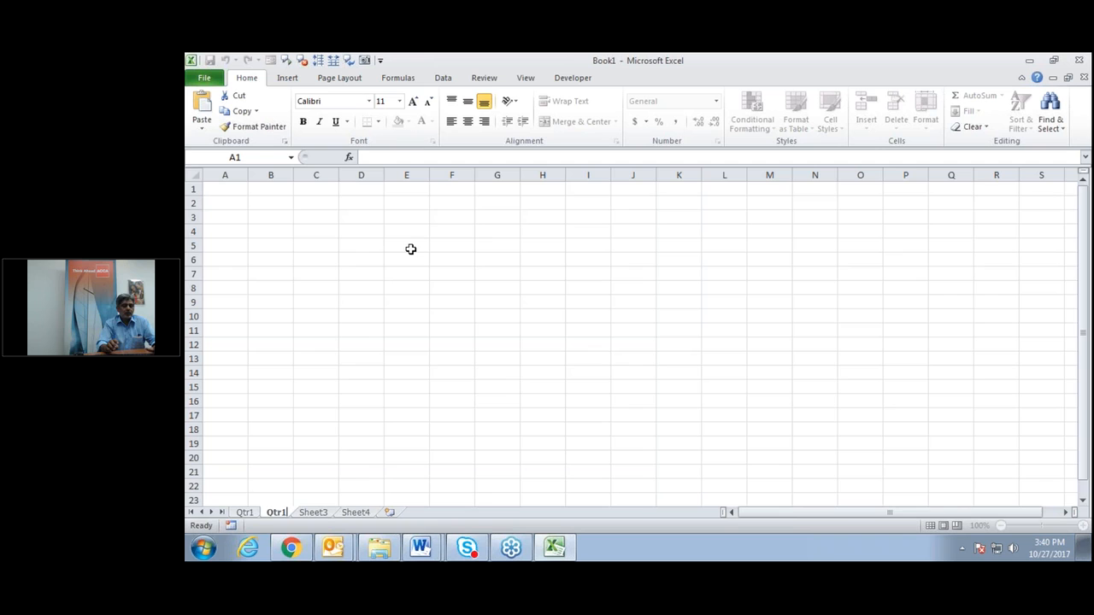
left_click(322, 514)
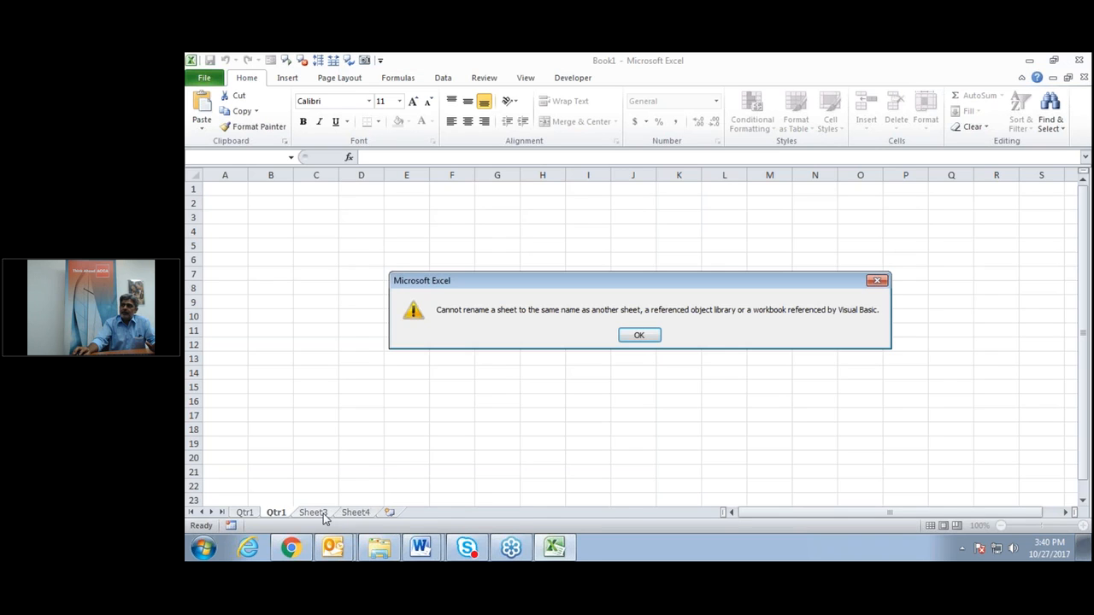
left_click(632, 336)
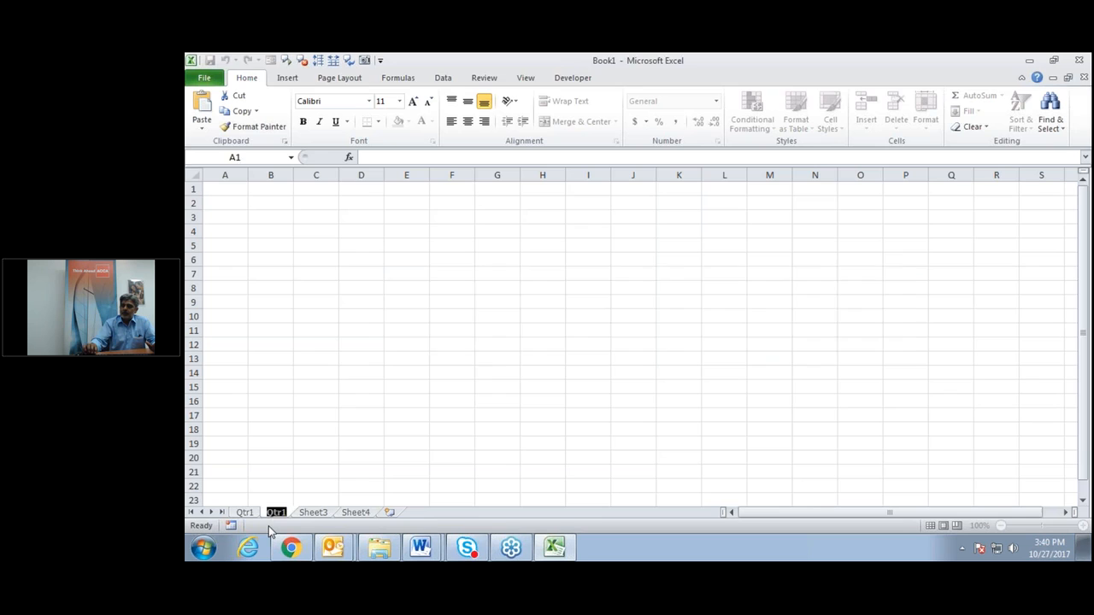
left_click(268, 526)
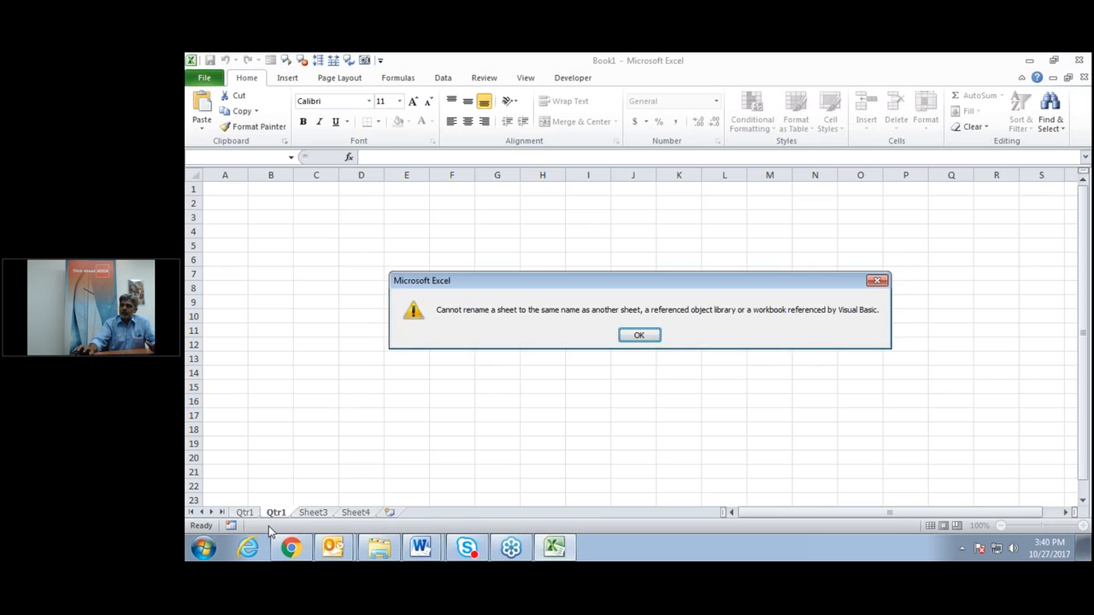
left_click(628, 338)
left_click(571, 376)
left_click(641, 336)
type("Qtr2")
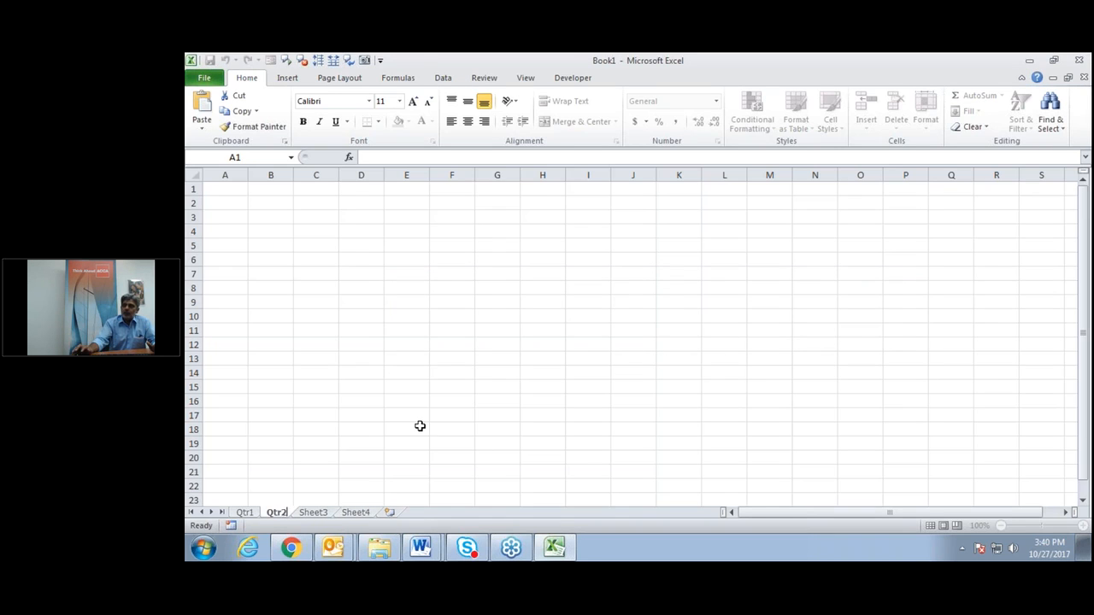
Rename Sheet3 to Qtr3 and Sheet4 to Summary.
double_click(313, 512)
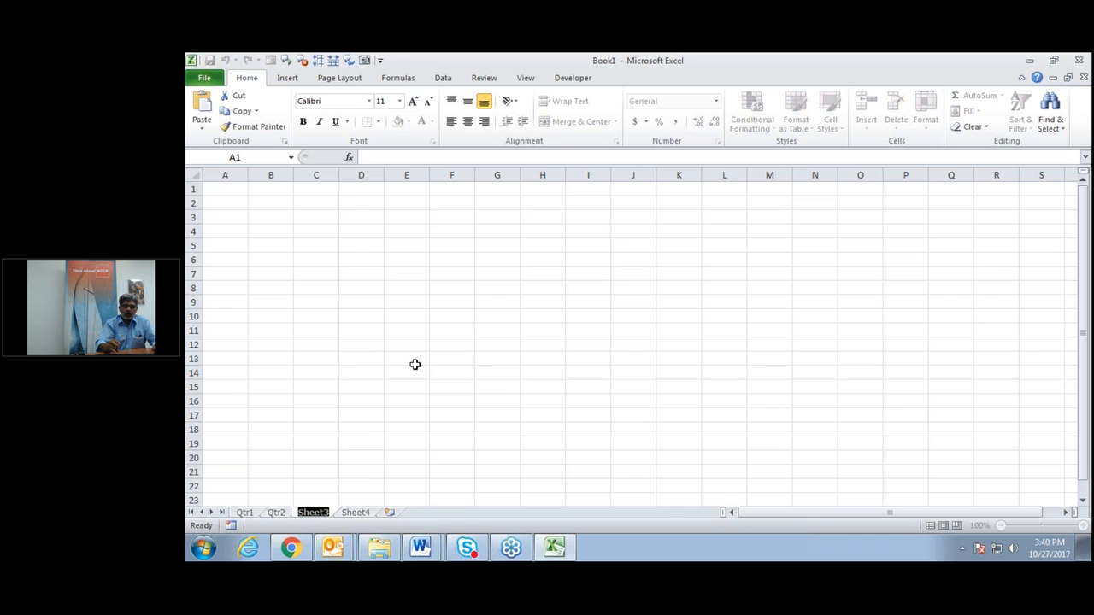
type("Qtr3")
key("Return")
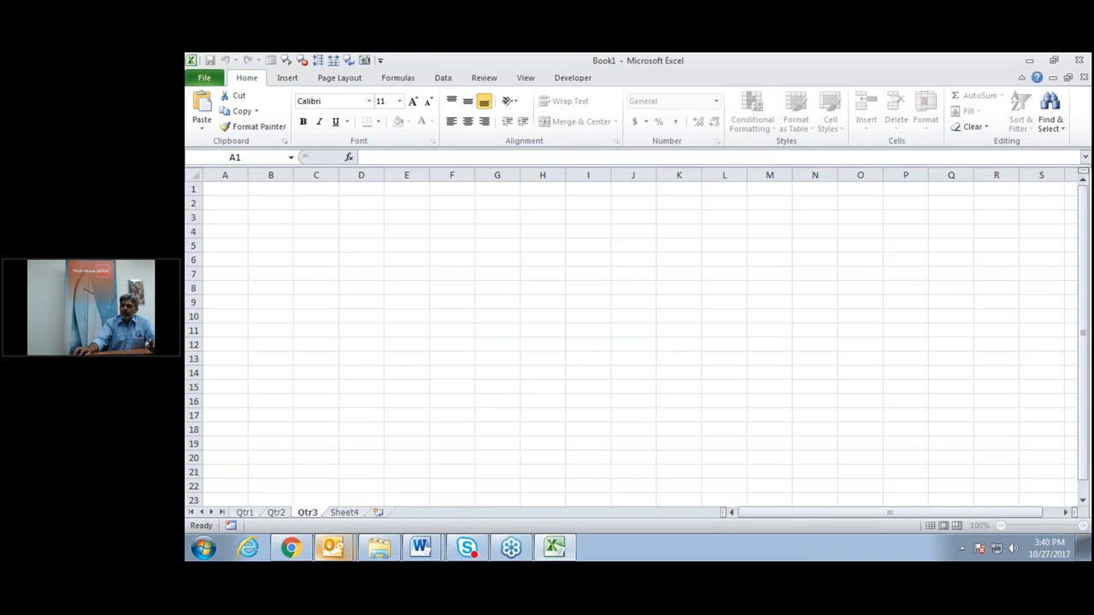
double_click(345, 512)
type("Summary")
key("Return")
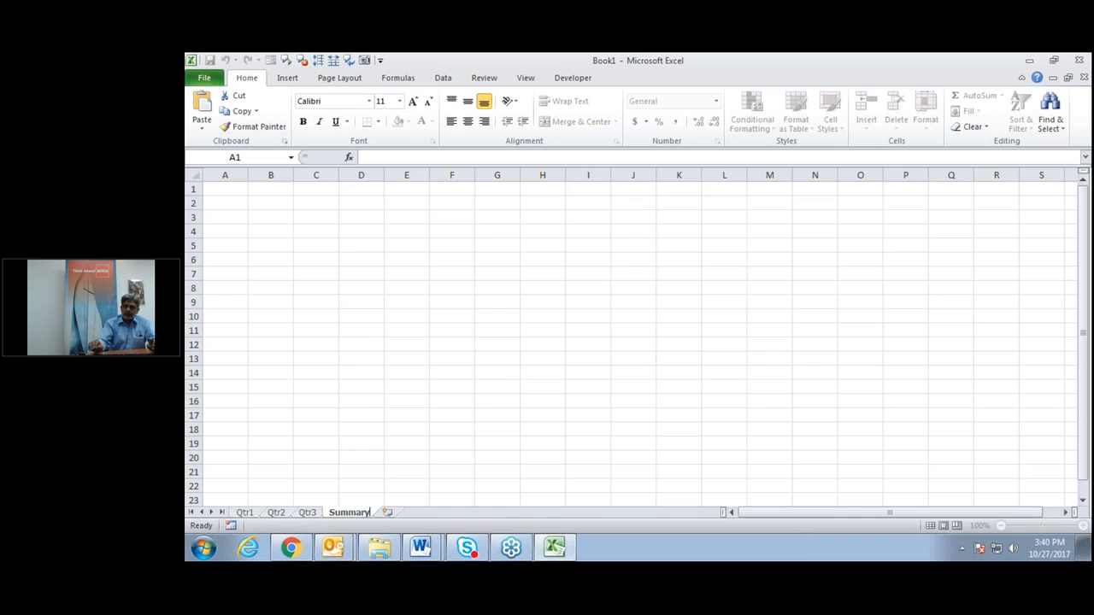
left_click(563, 346)
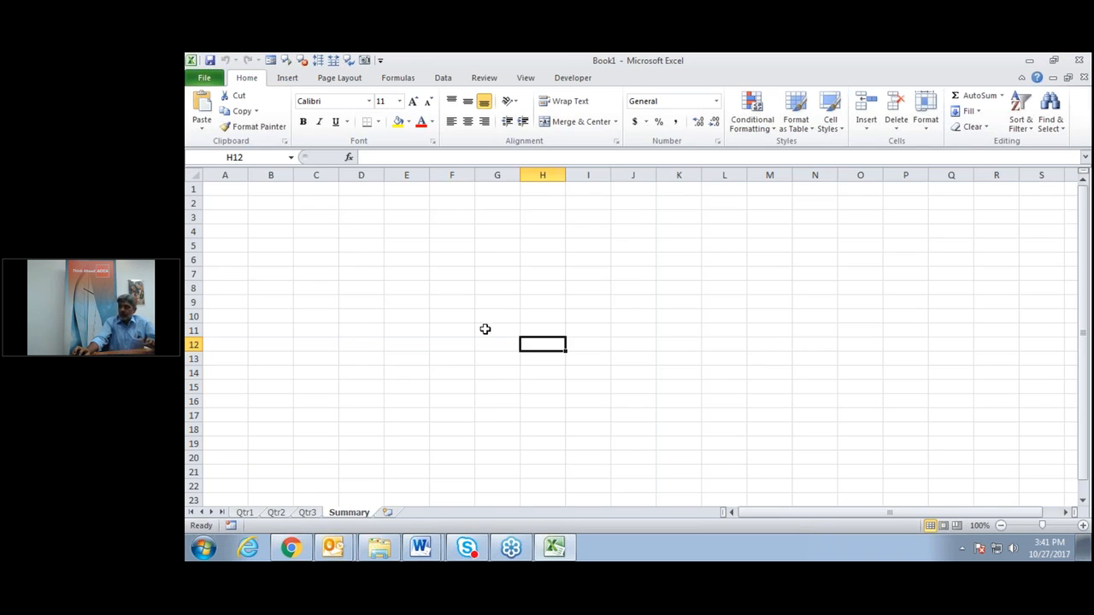
left_click(477, 310)
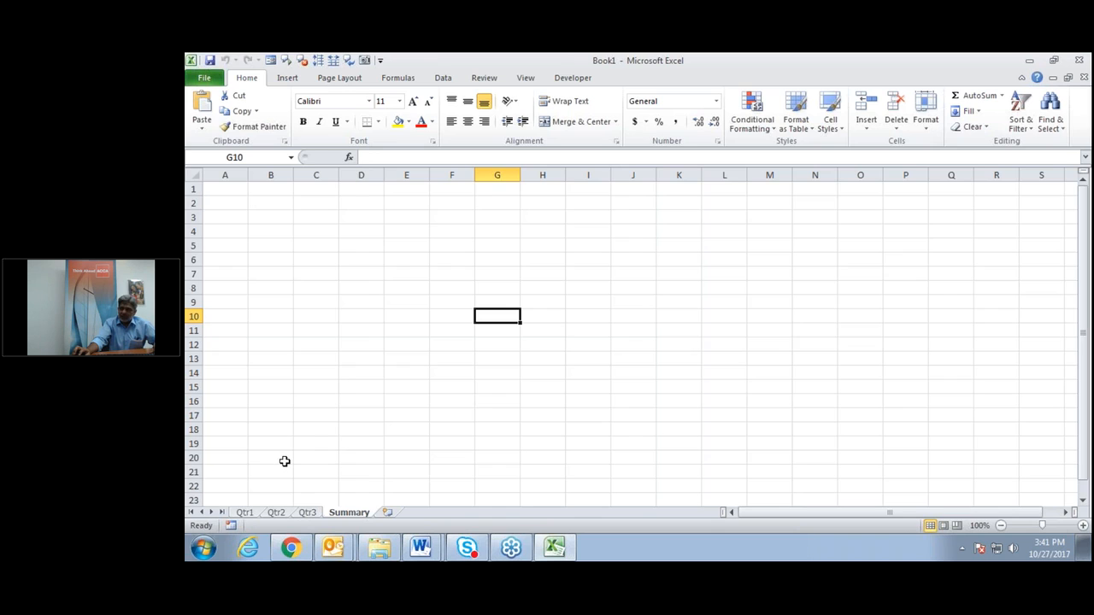
Group the Qtr1, Qtr2 and Qtr3 sheets together with Summary.
left_click(245, 514, "ctrl")
left_click(276, 514, "ctrl")
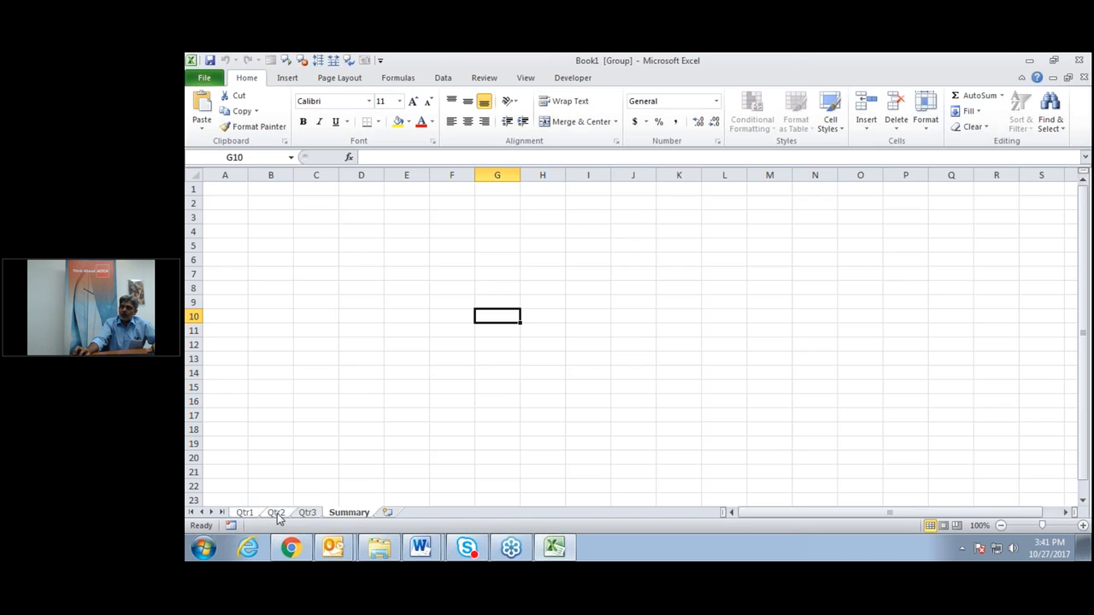
left_click(307, 514, "ctrl")
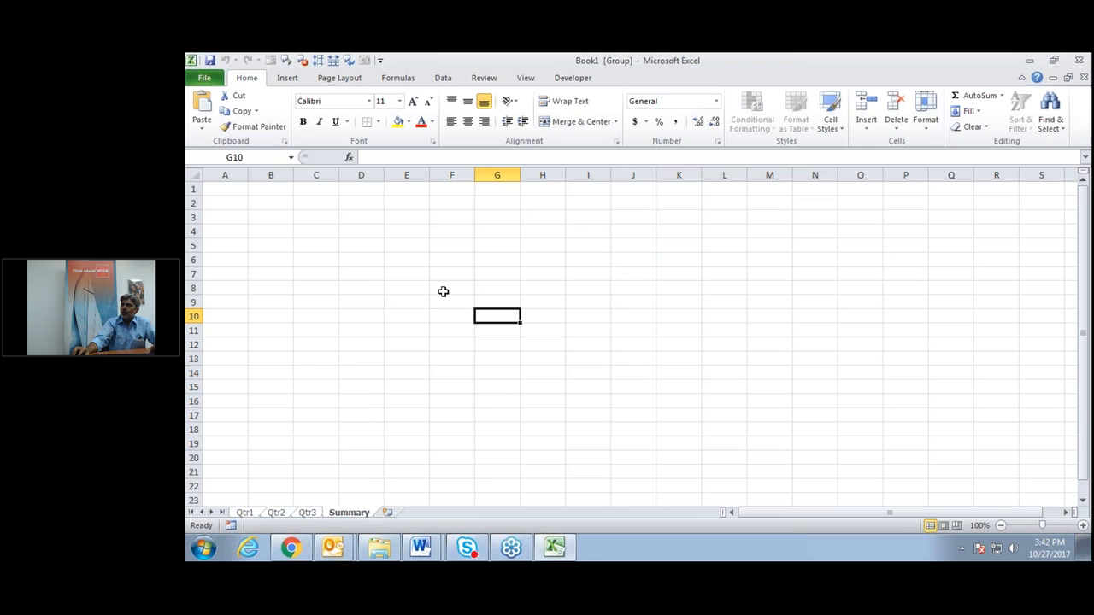
Enter 'XYZ Private Limited Company' in F6 and 'Quarter 1' in F7, then start 'Region A' in F9.
left_click(451, 258)
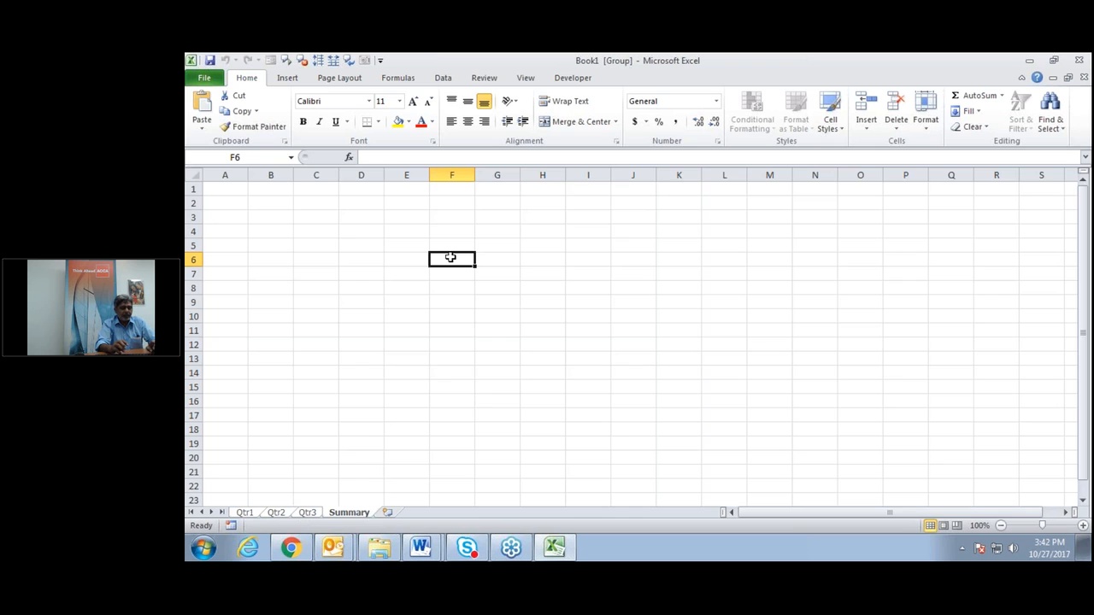
type("XYZ")
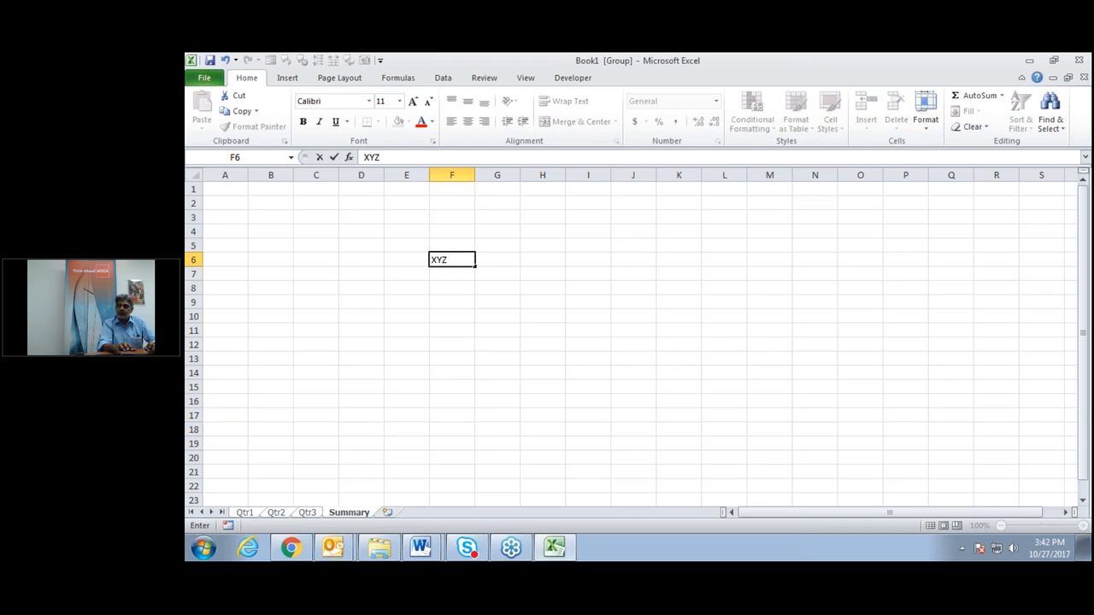
type(" Priv")
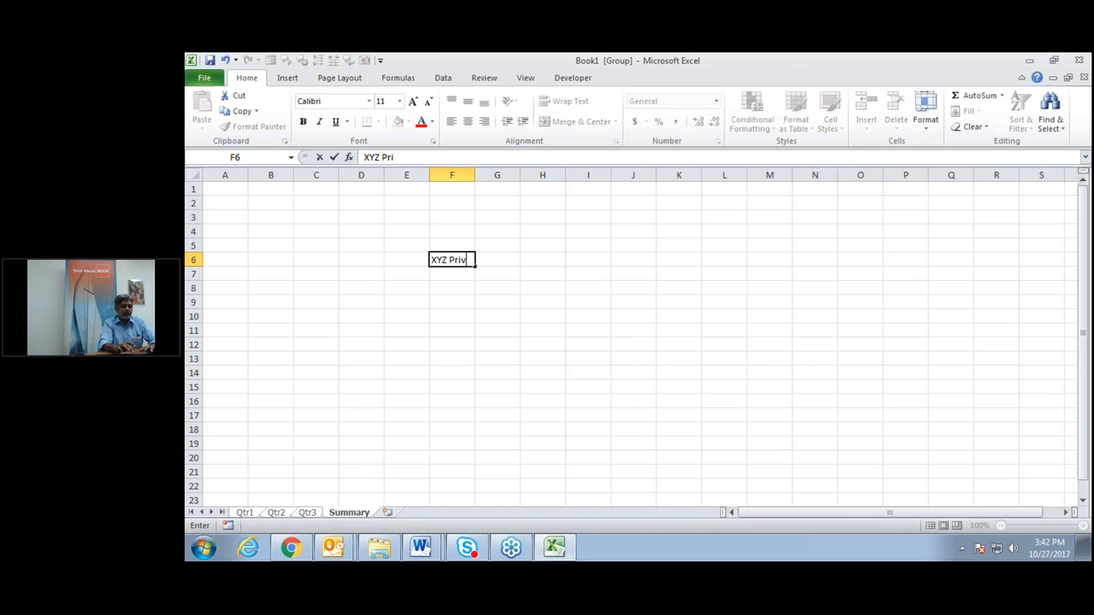
type("ate")
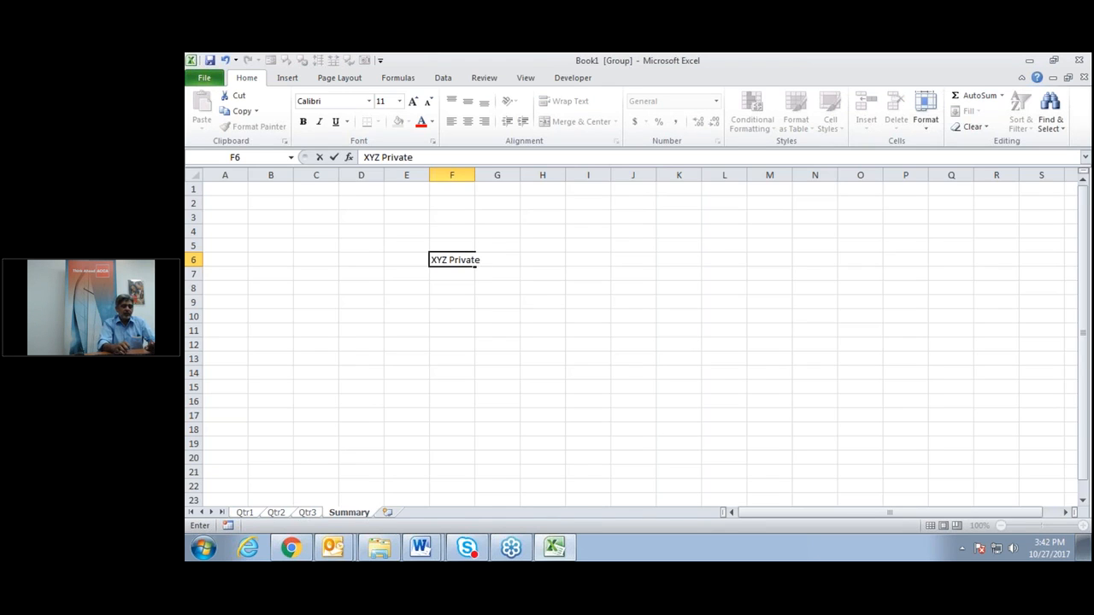
type(" Limited")
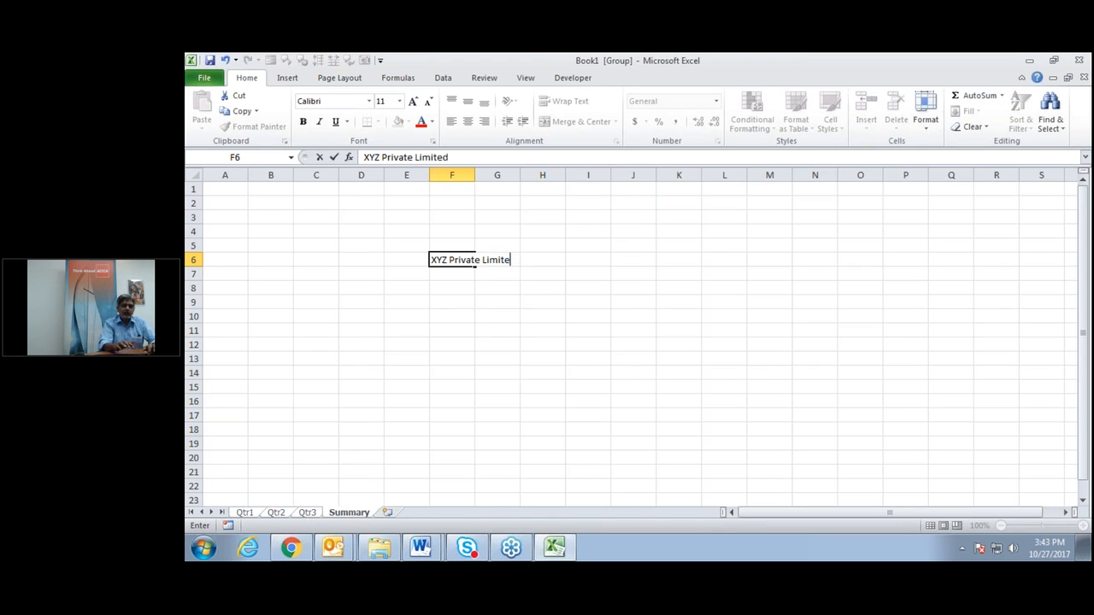
type(" Co")
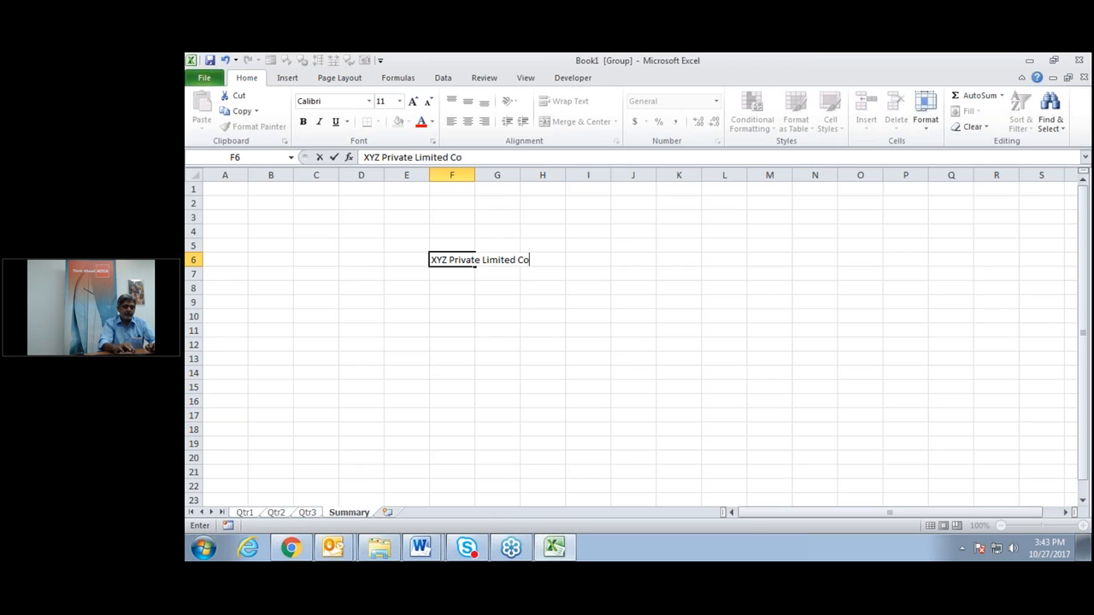
type("mpany")
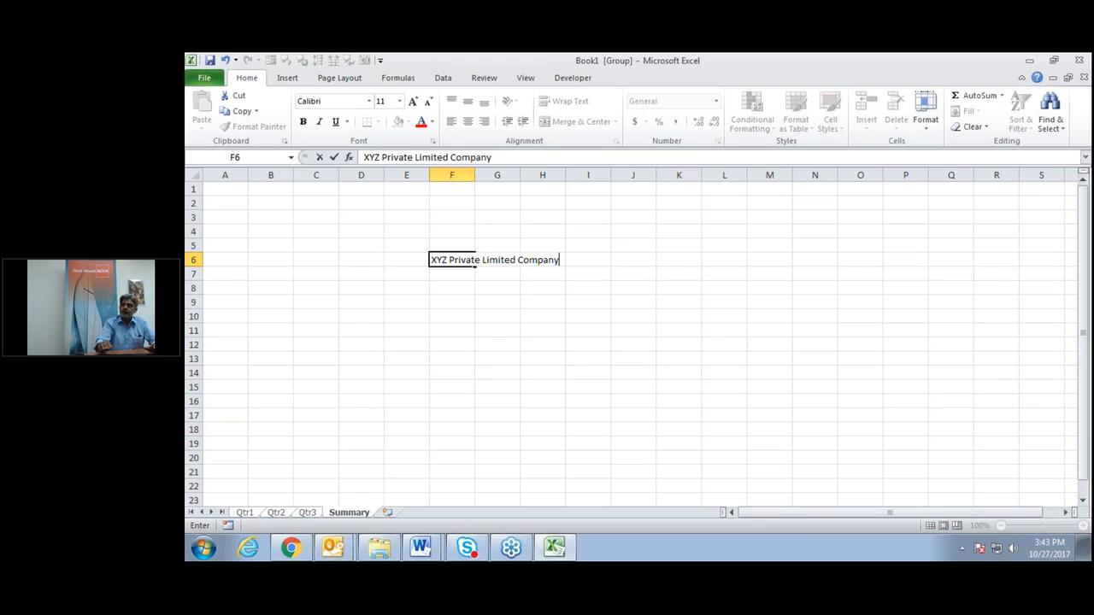
key("Return")
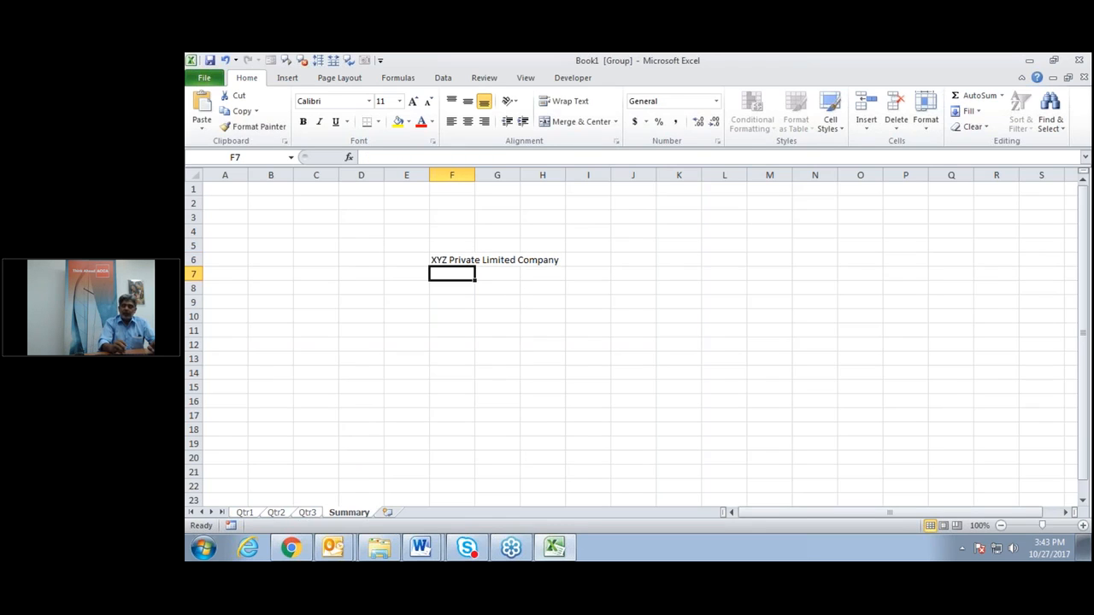
type("Q")
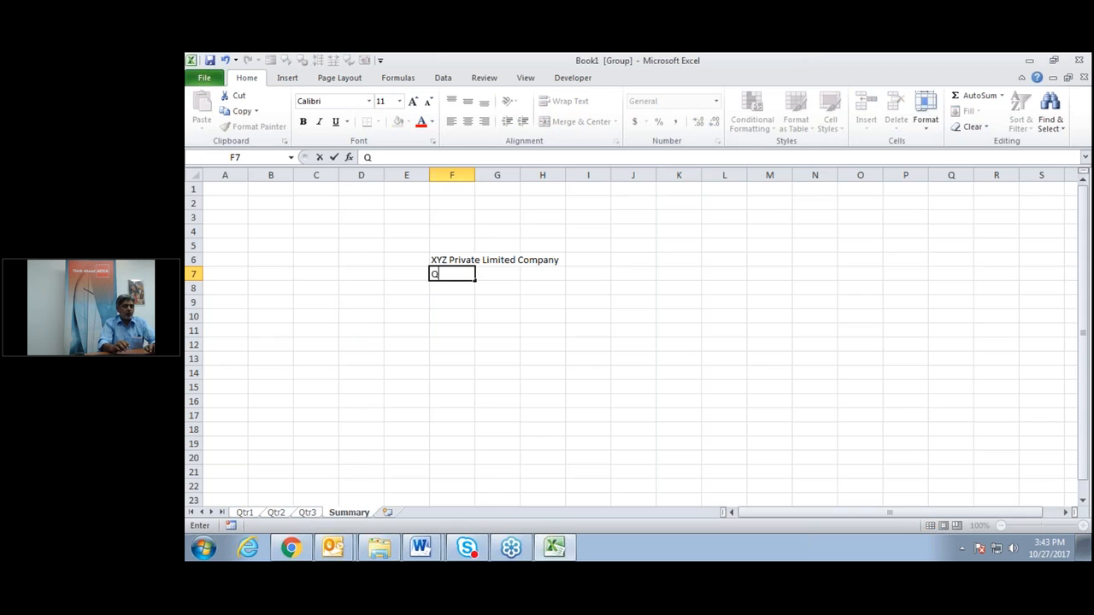
type("uar")
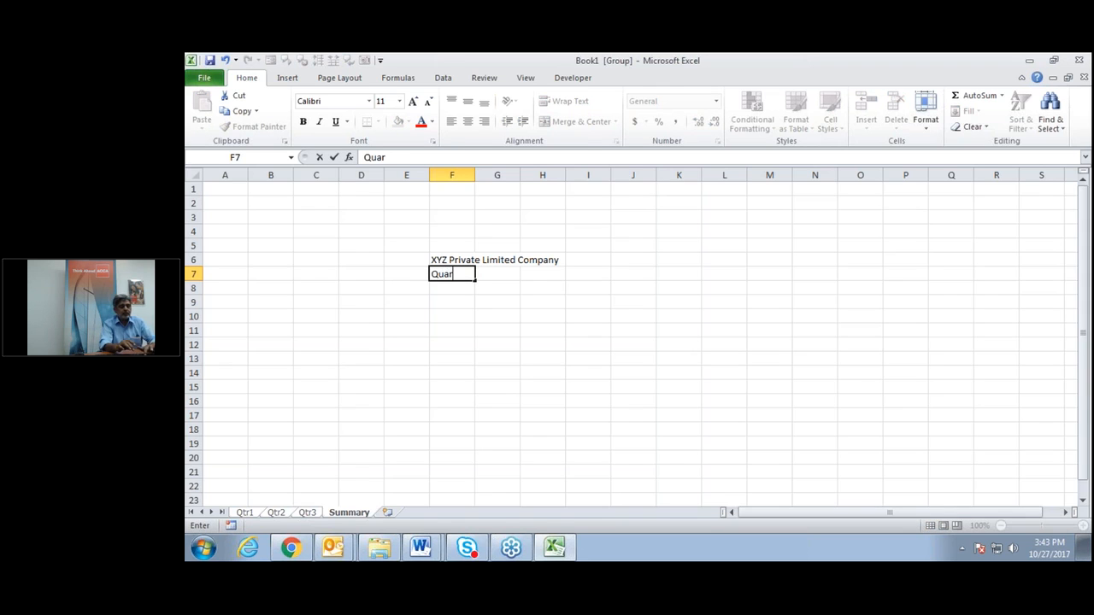
type("ter")
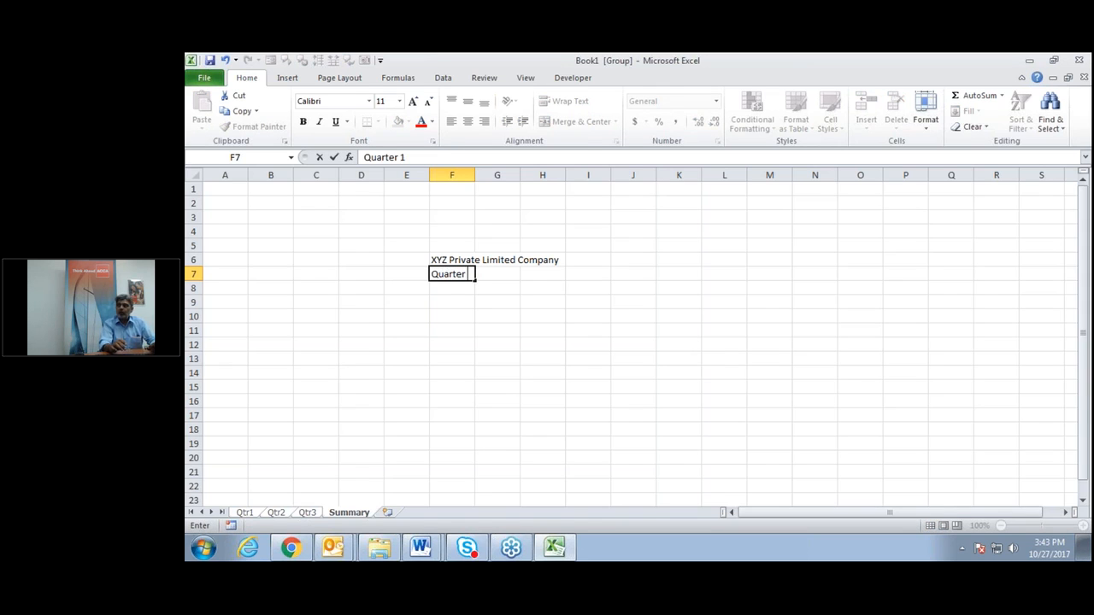
type(" 1")
key("Return")
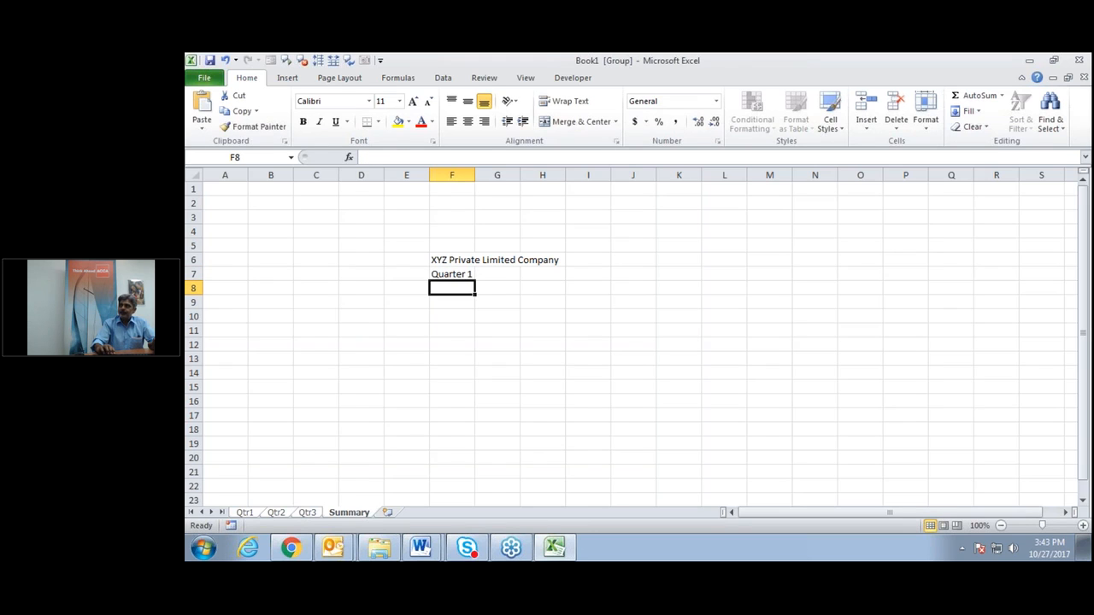
key("Return")
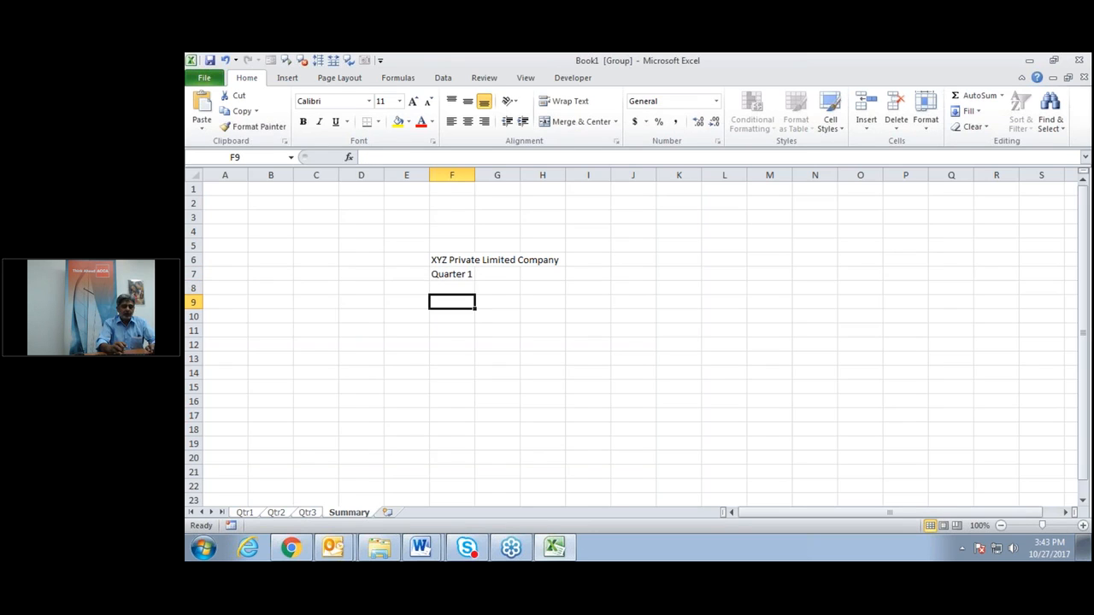
type("Region A")
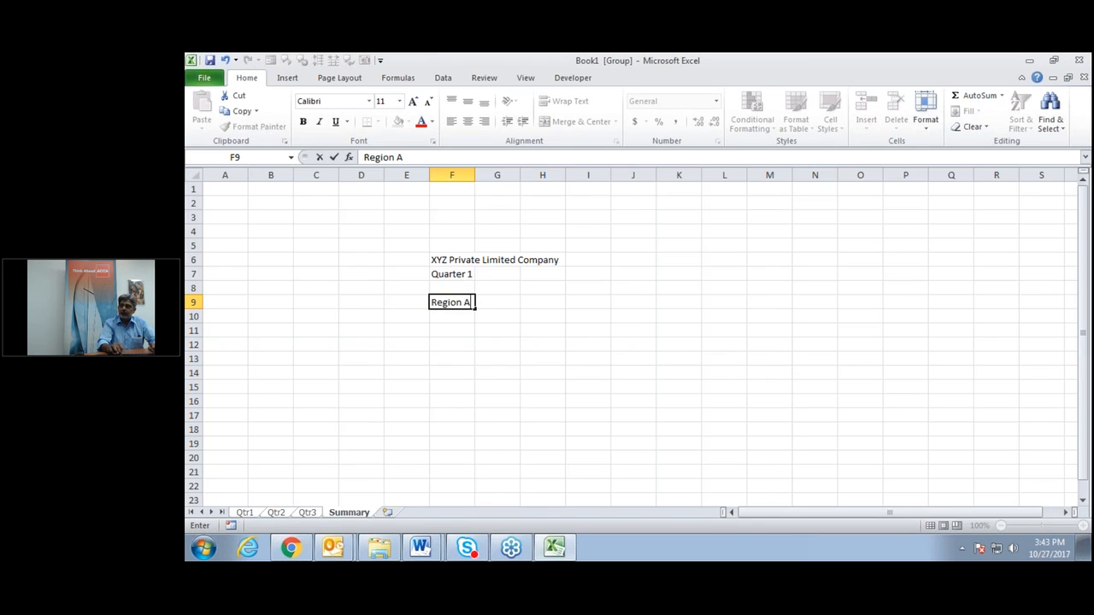
Finish Region A in F9 and enter Region B and Region C in F10:F11.
key("Return")
type("Region ")
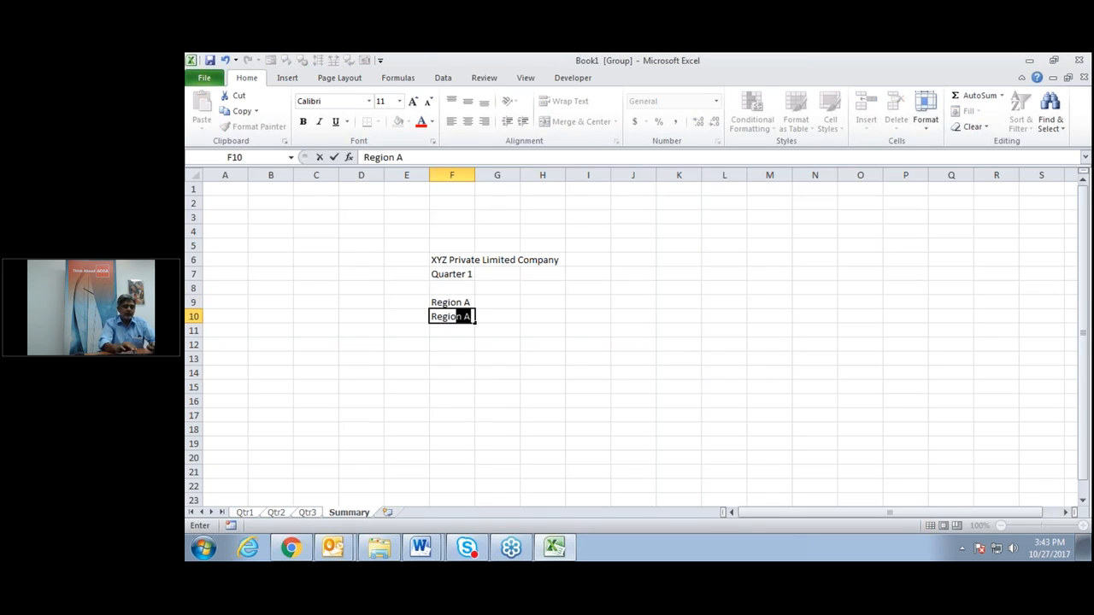
type("B")
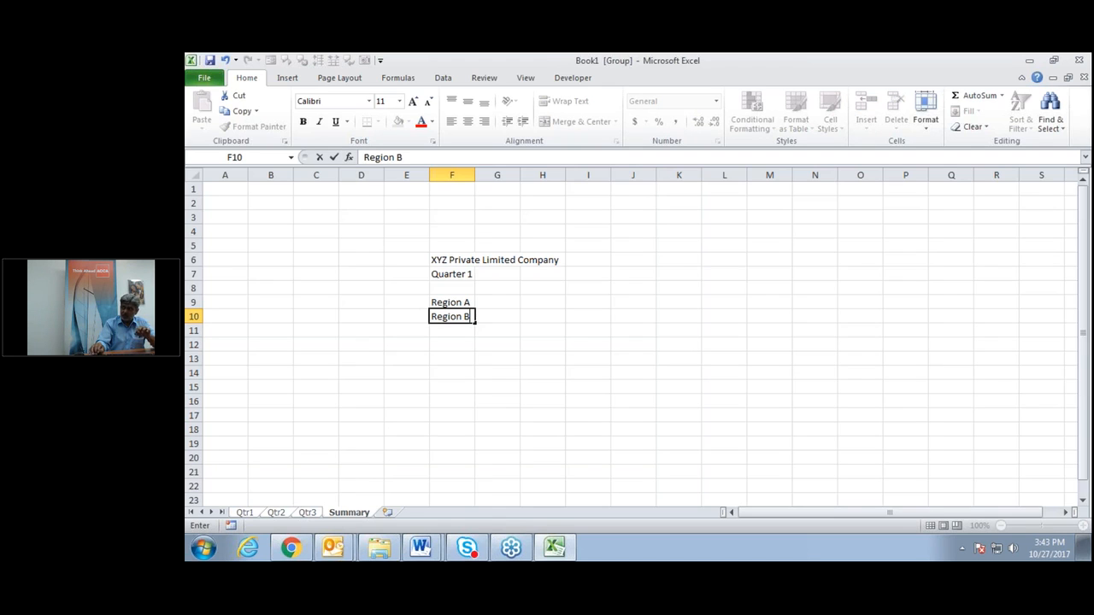
key("Return")
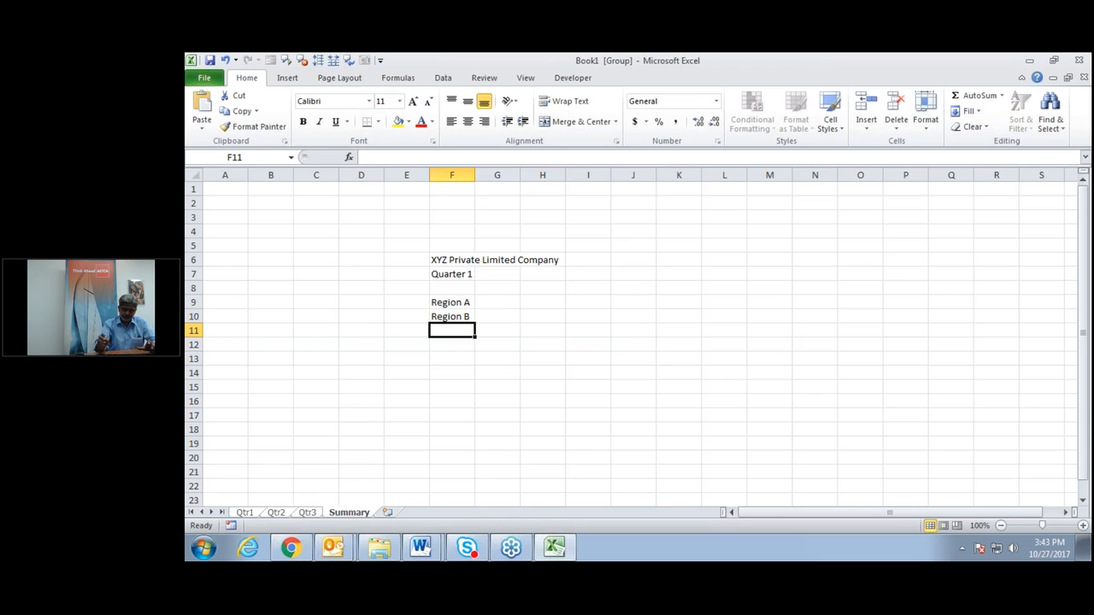
type("Regio")
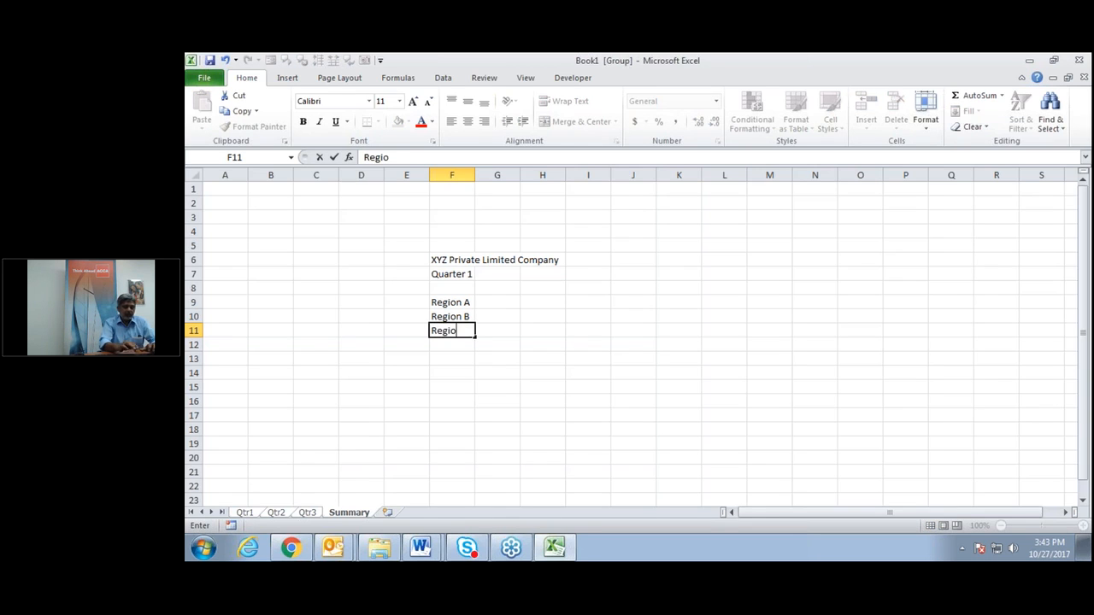
type("n C")
key("Up")
key("Up")
key("Up")
Enter Product A, Product B and Product C across G8:I8.
key("Right")
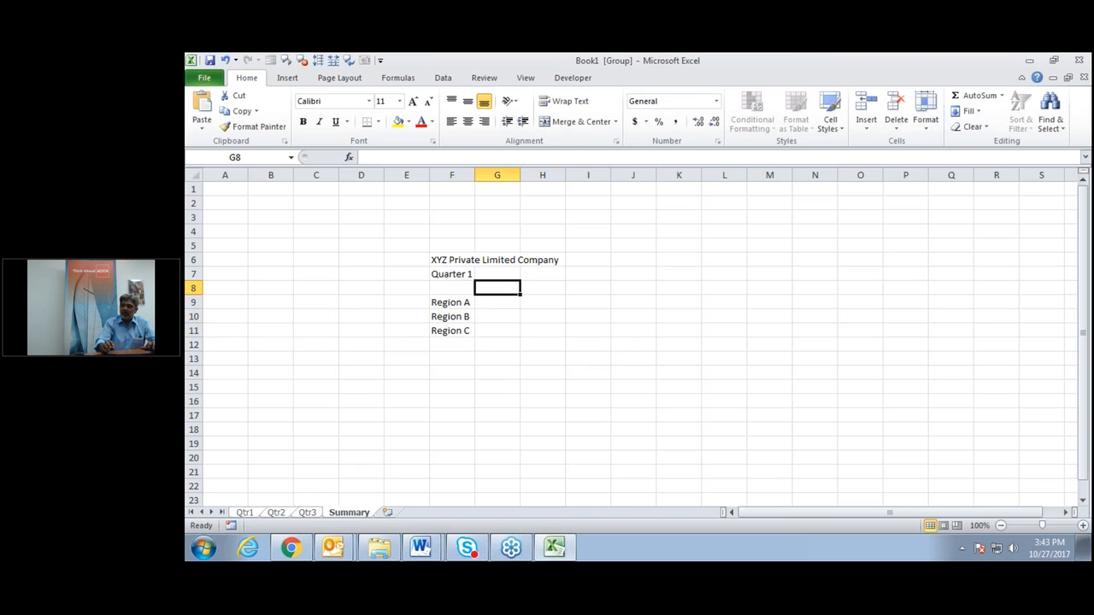
type("Pr")
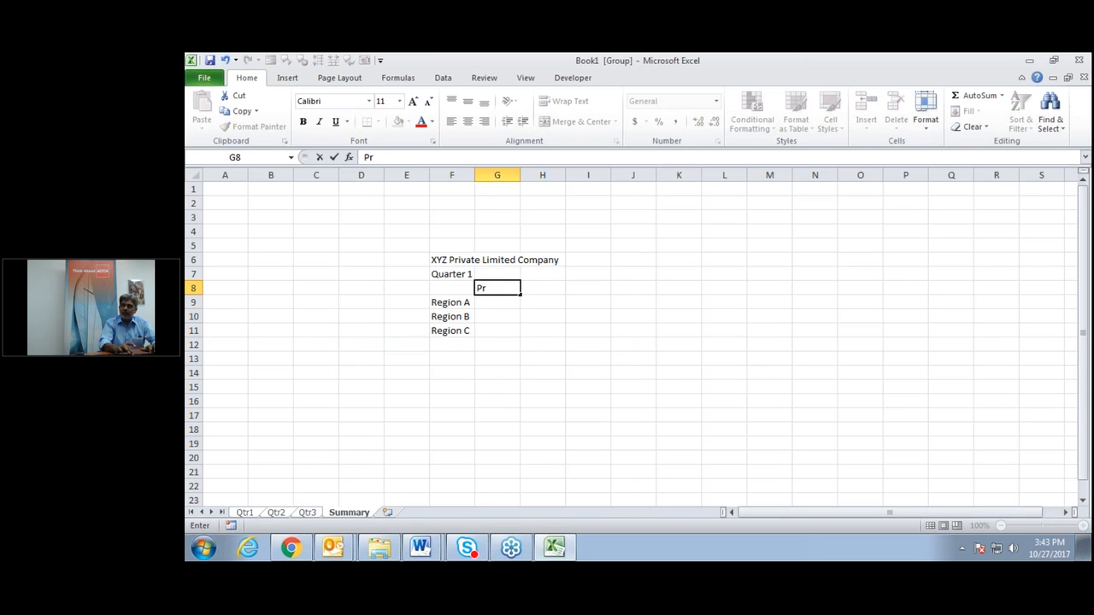
type("oduc")
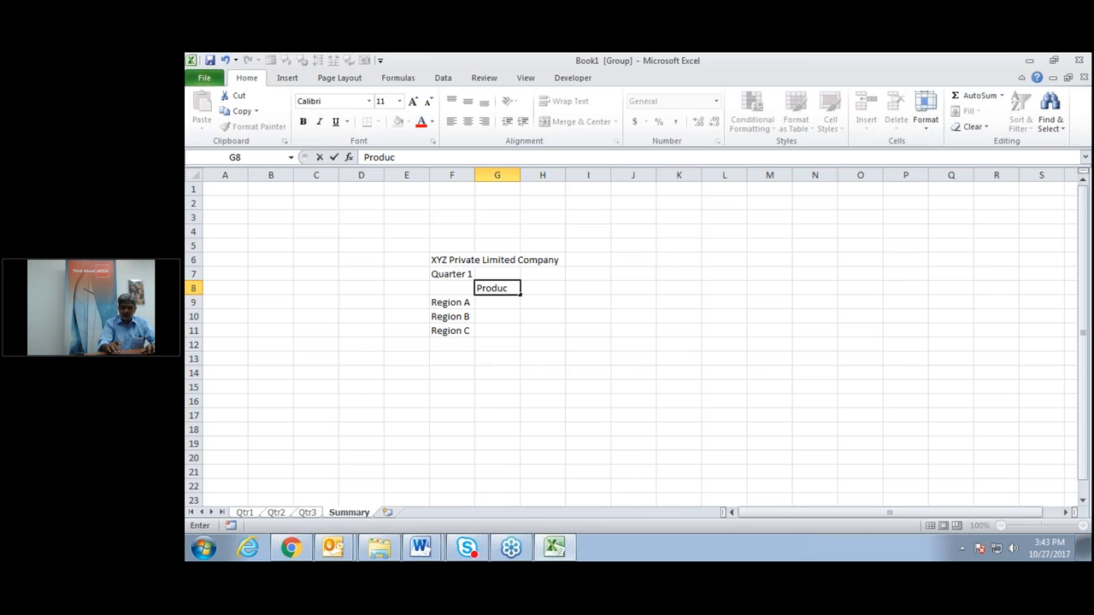
type("t A")
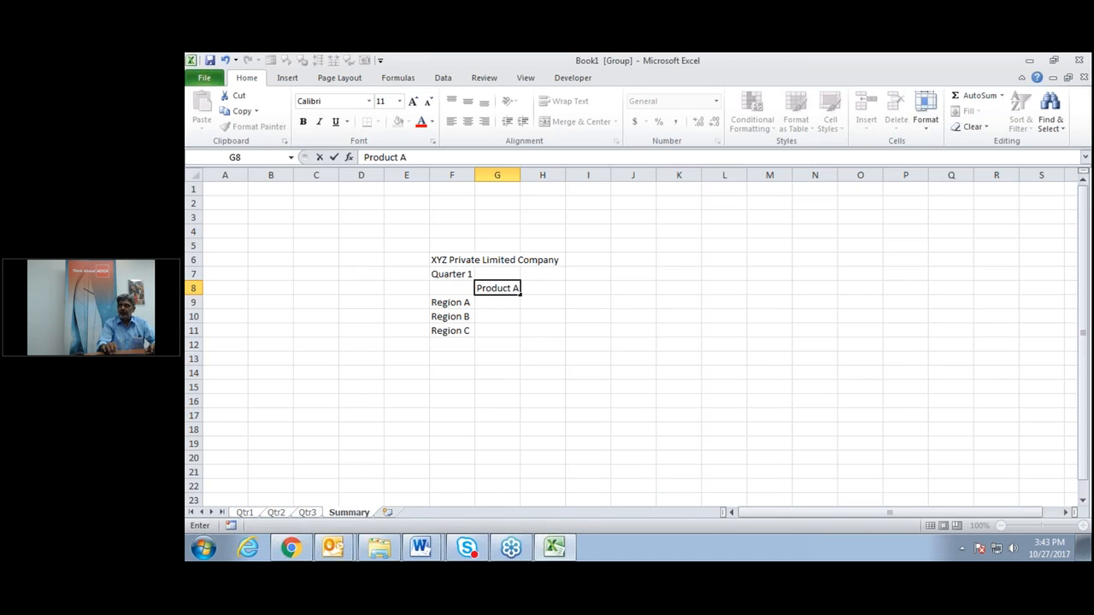
key("Tab")
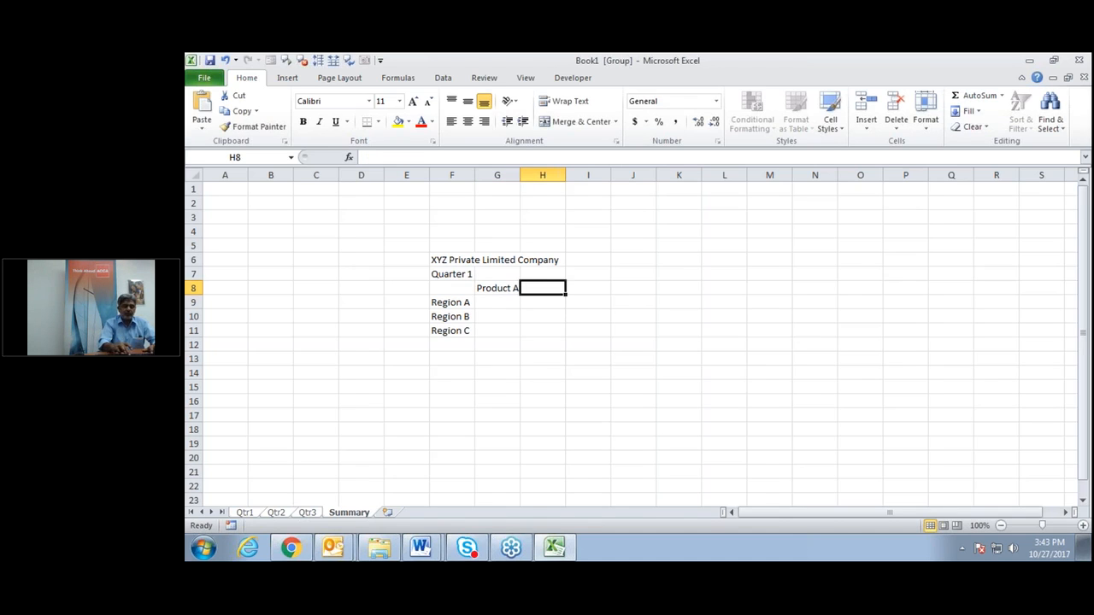
type("Product ")
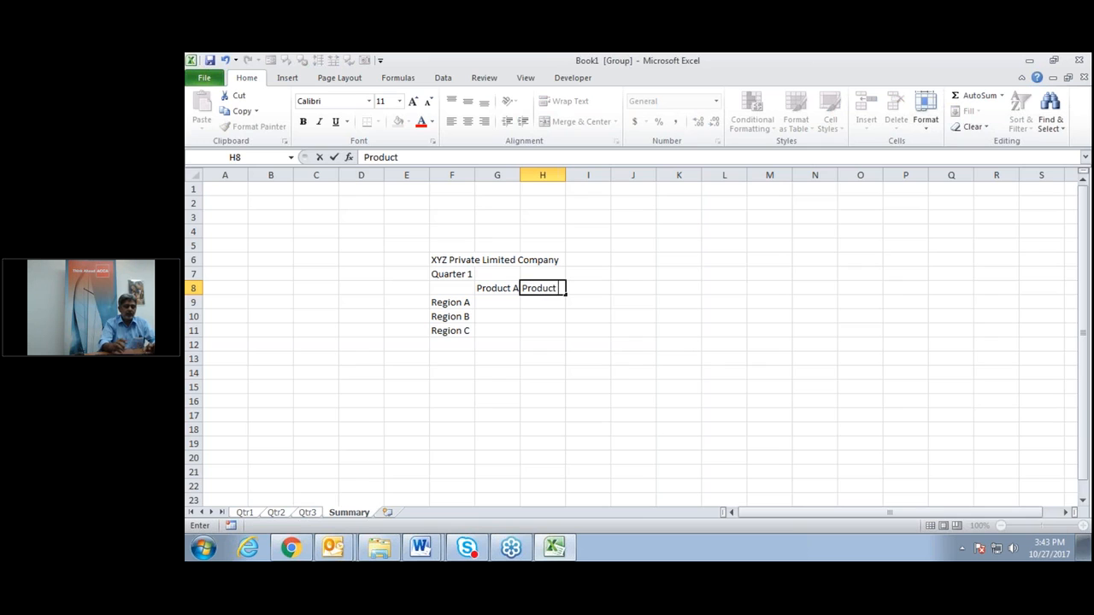
type("B")
key("Tab")
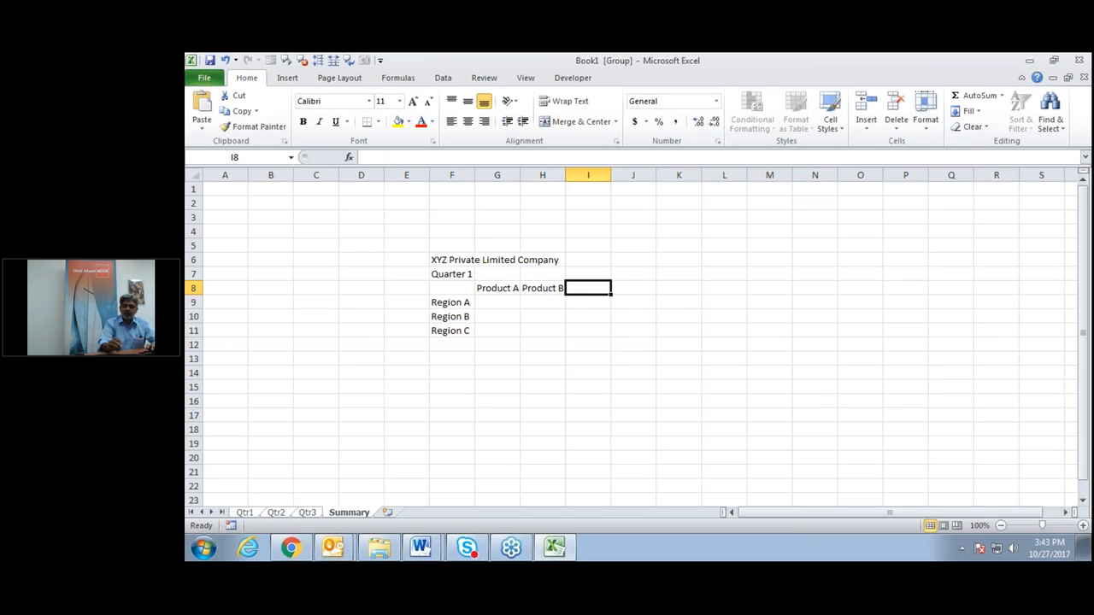
type("Produc")
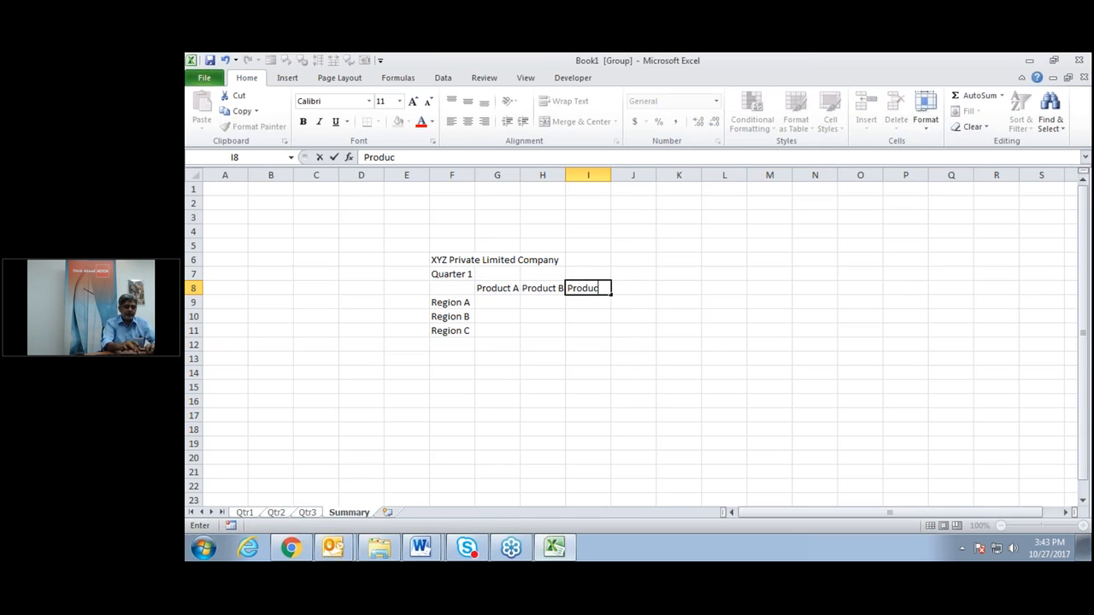
type("t C")
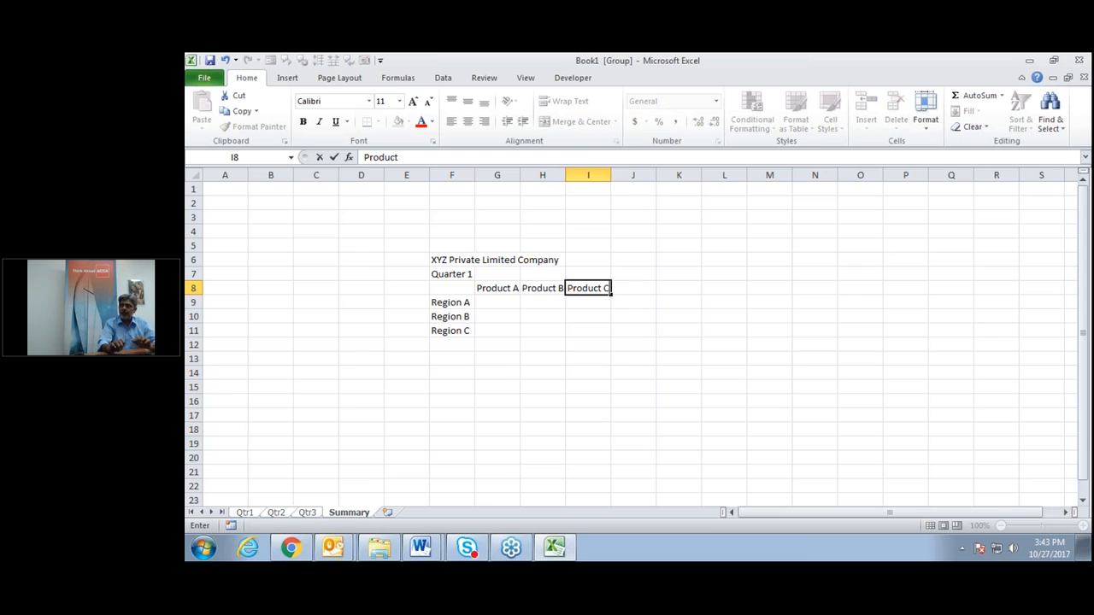
key("Return")
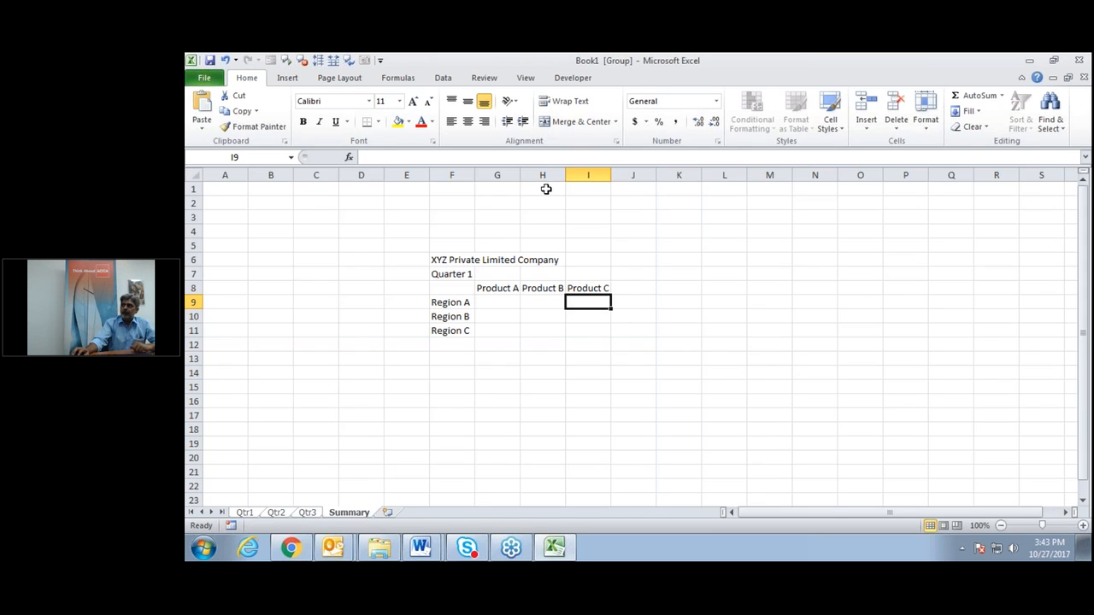
AutoFit columns G, H and I to the product headings.
double_click(519, 176)
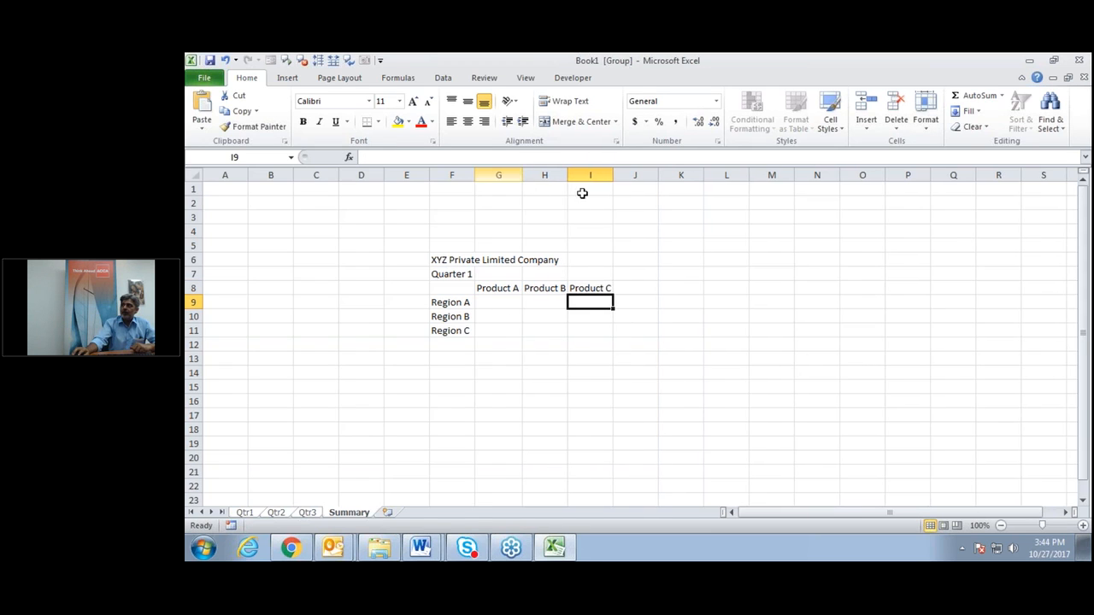
left_click_drag(556, 174, 576, 174)
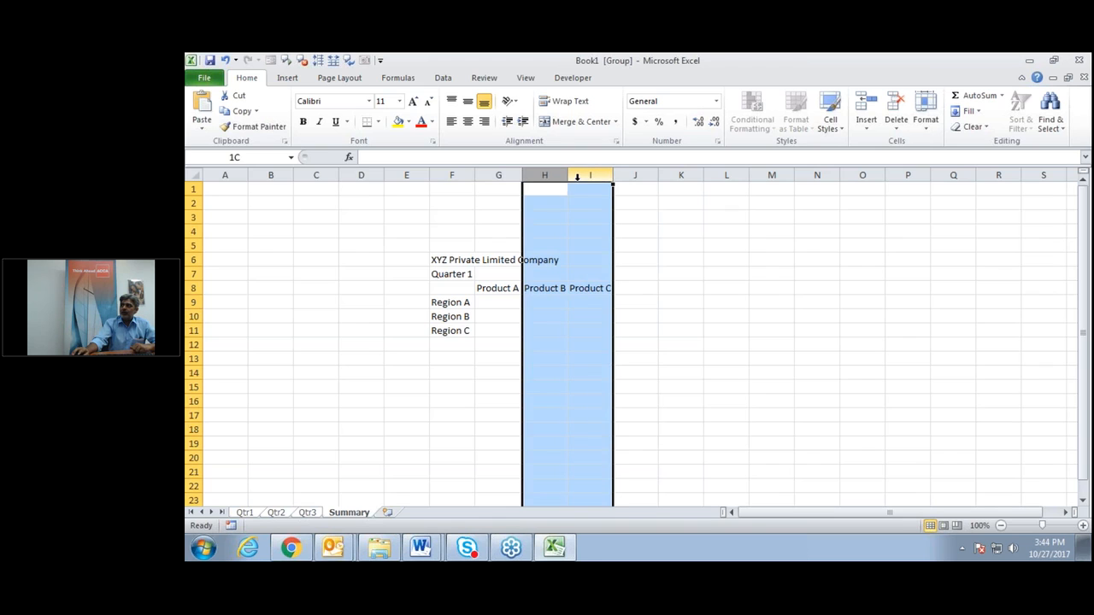
double_click(613, 176)
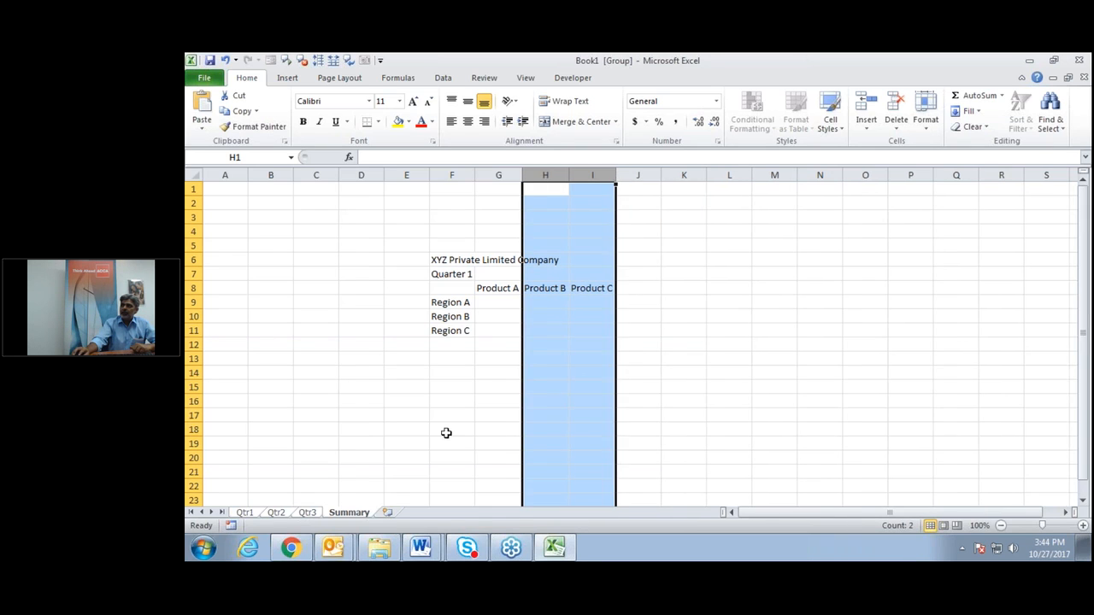
Label F12 and J8 with 'Total'.
left_click(446, 355)
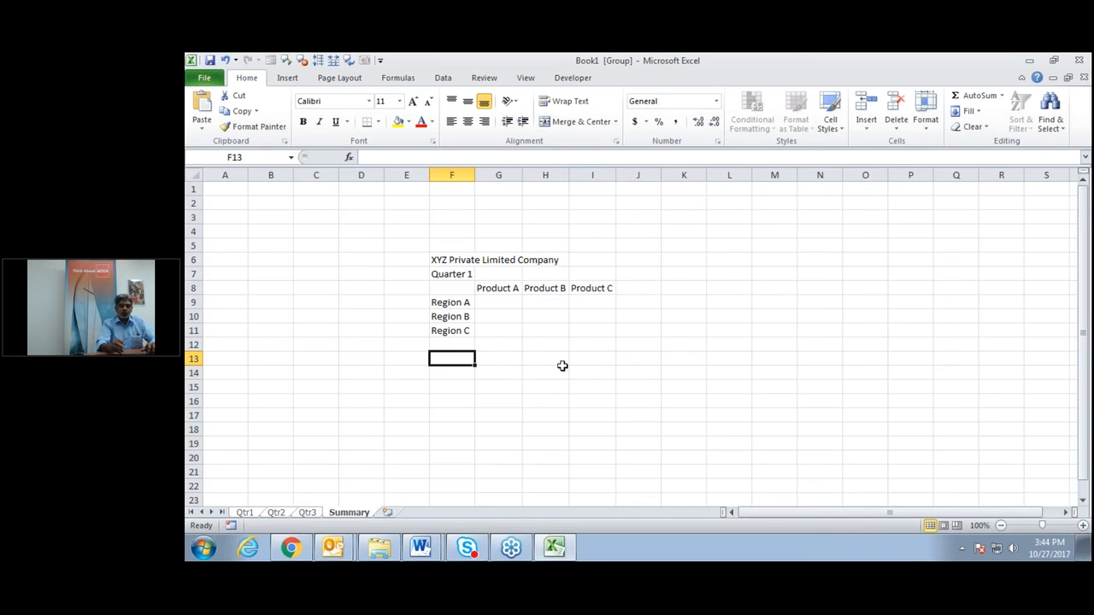
key("Up")
type("Total")
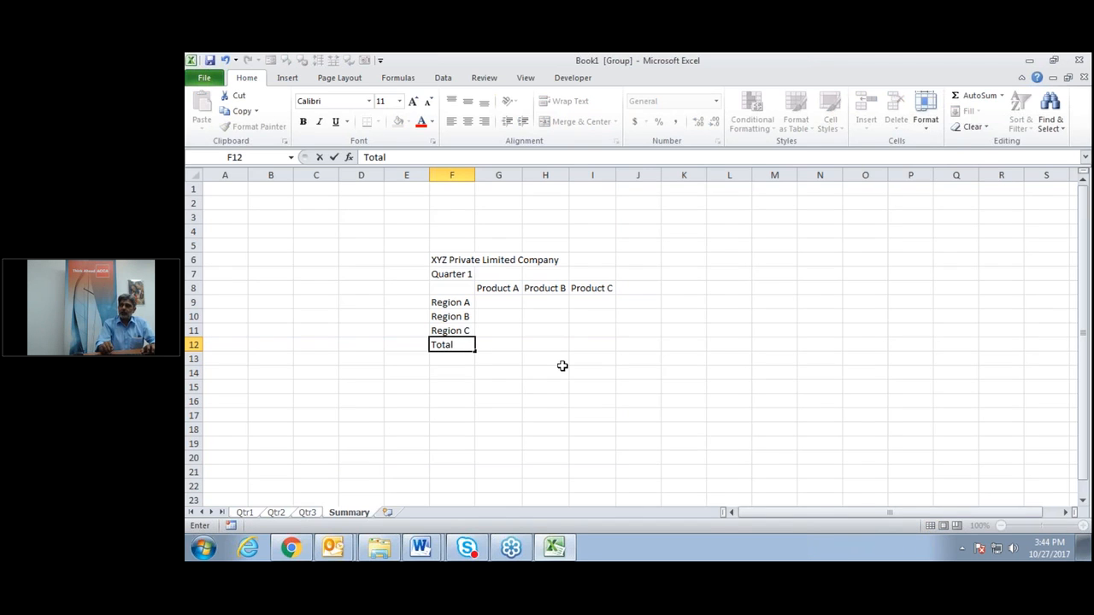
key("Tab")
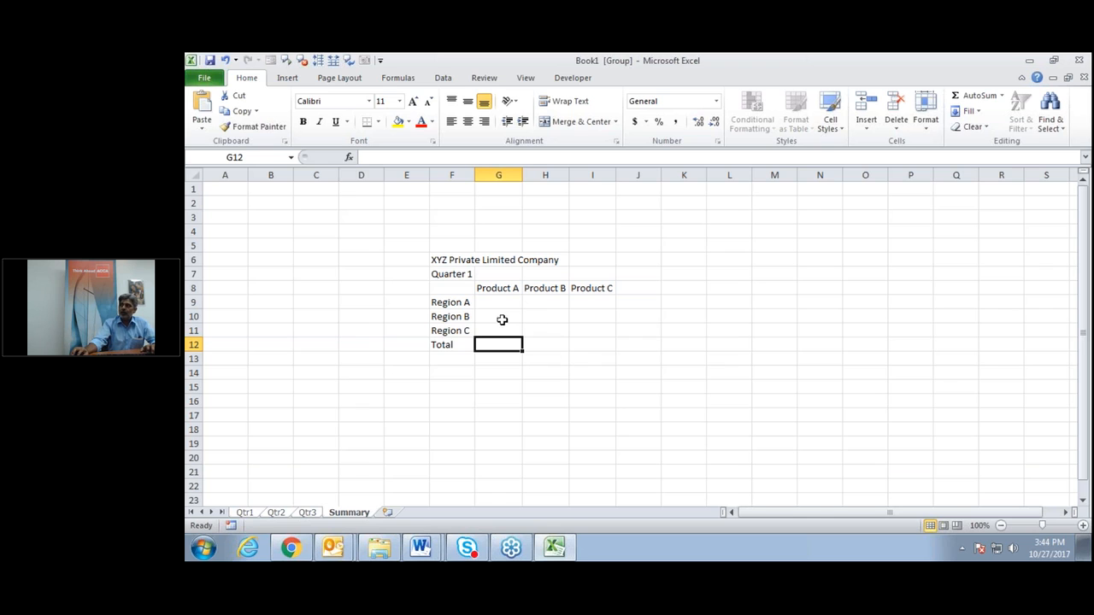
left_click(638, 285)
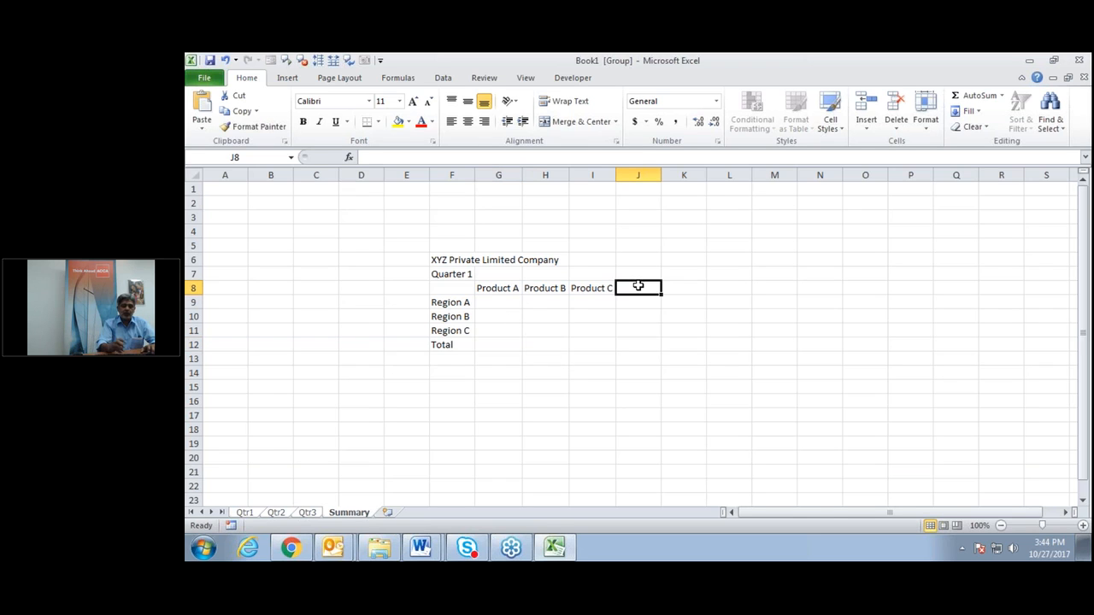
type("Total")
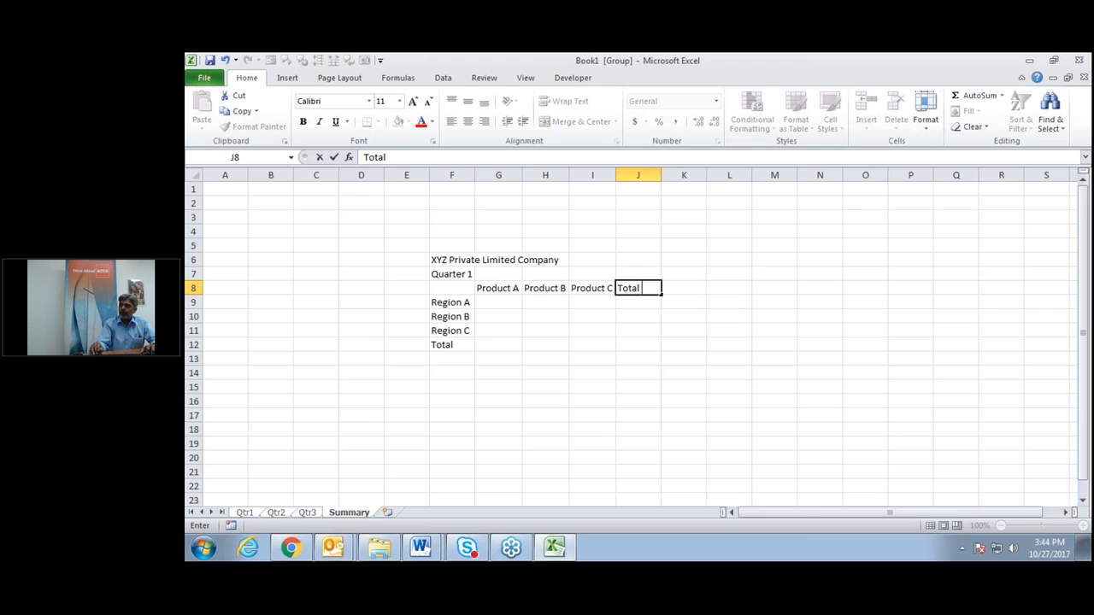
key("Return")
key("Left")
key("Left")
key("Right")
key("Right")
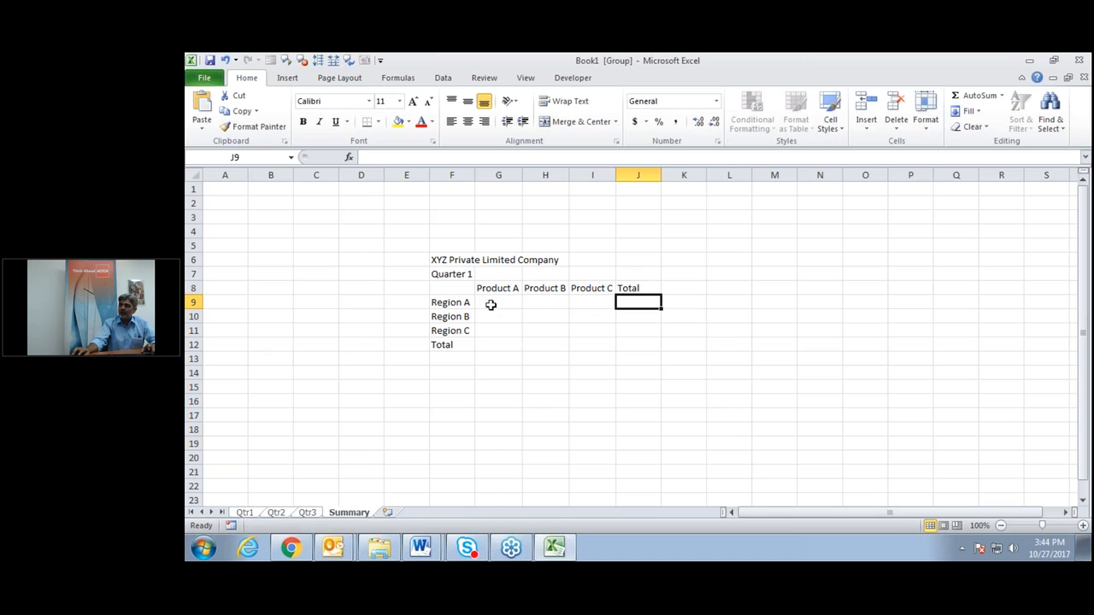
Fill every cell of G9:I11 with 10, then begin a =SUM( formula in J9.
left_click_drag(491, 305, 547, 301)
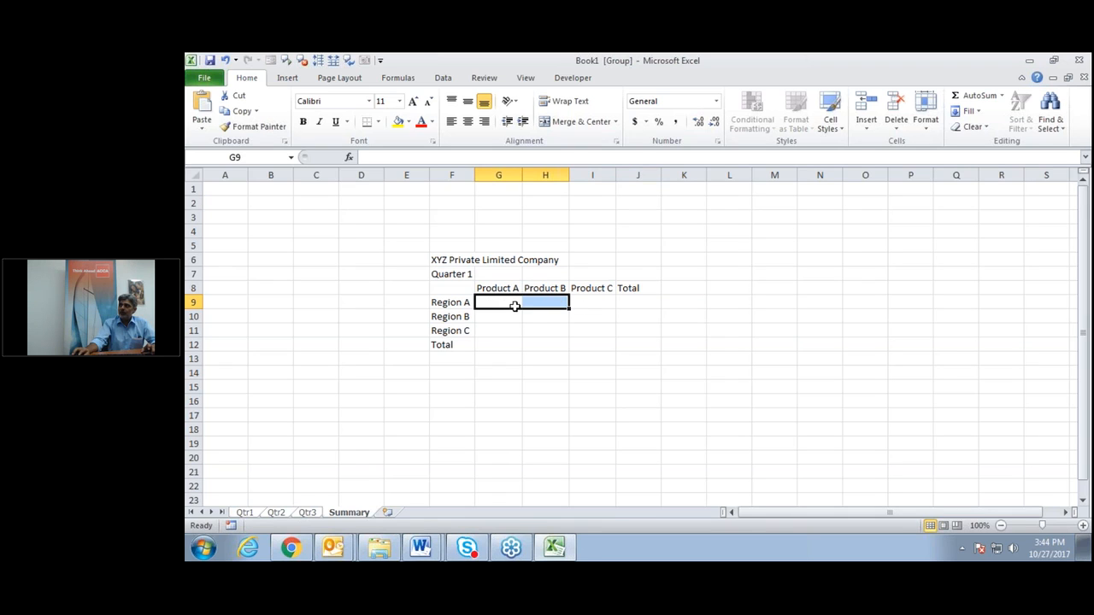
left_click(496, 303)
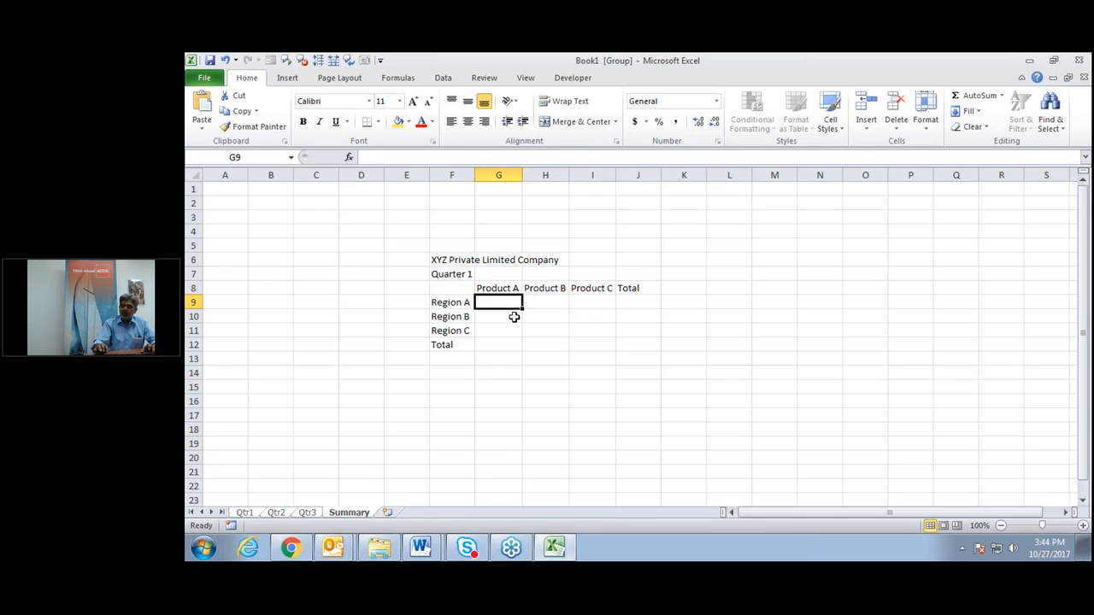
type("10")
key("Return")
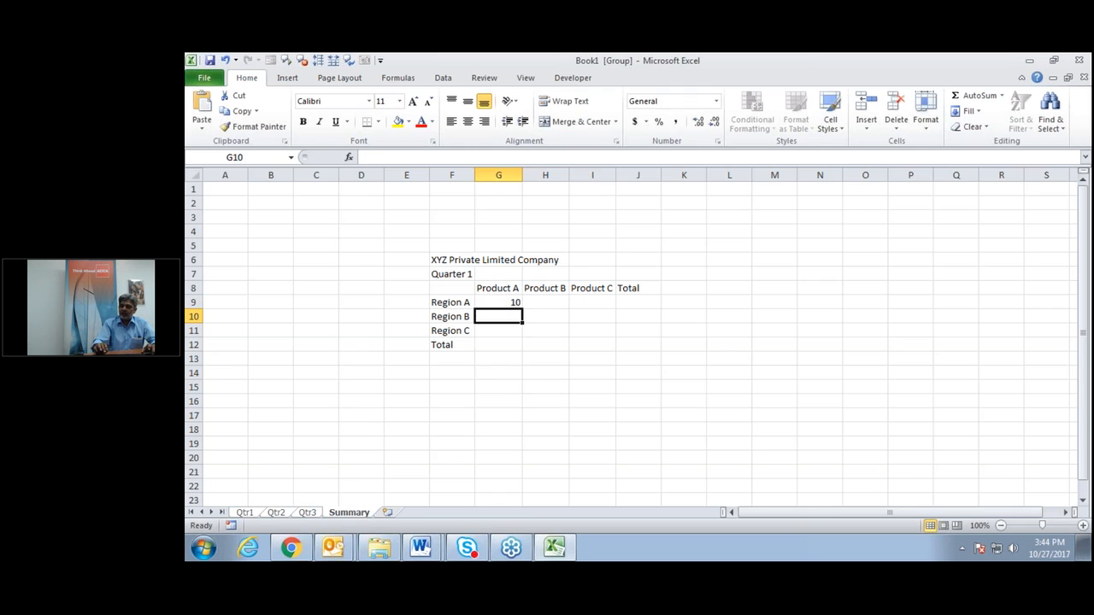
type("10")
key("Return")
type("10")
left_click(496, 303)
left_click(545, 303)
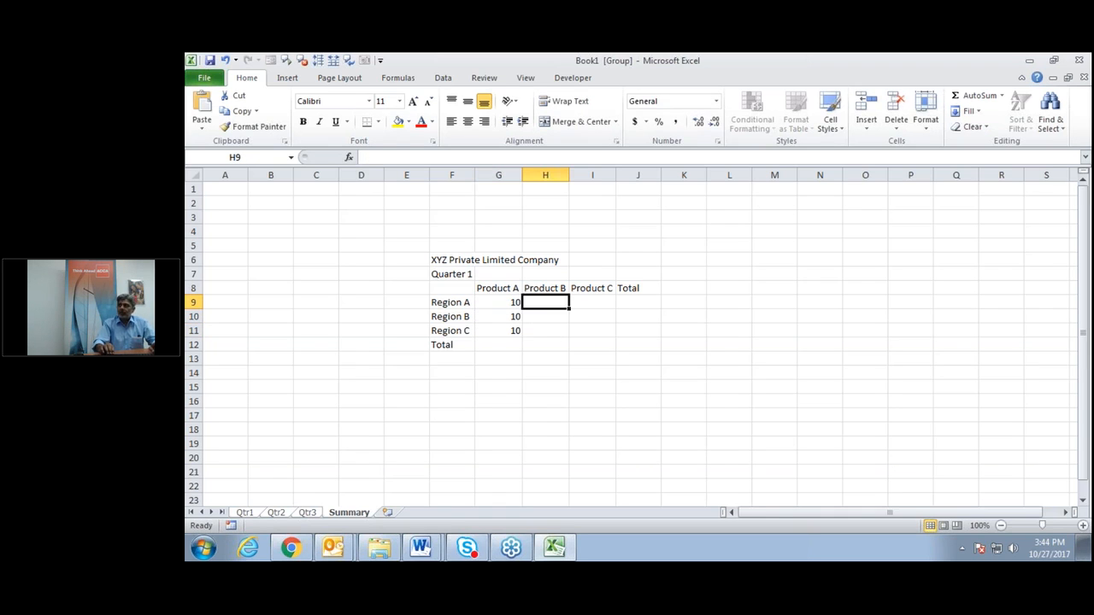
left_click_drag(498, 303, 594, 331)
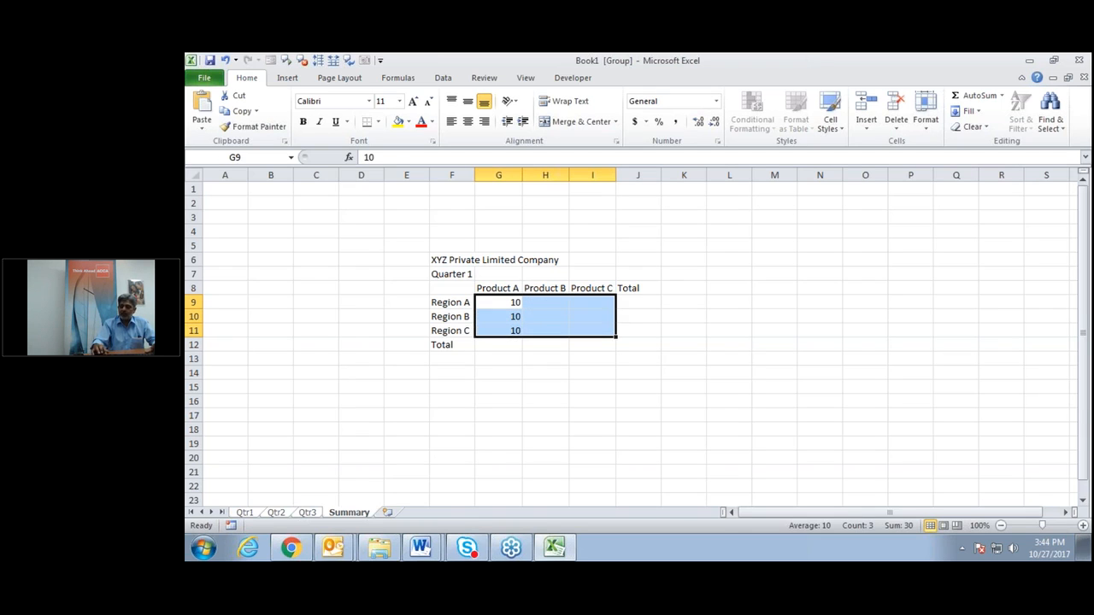
type("10")
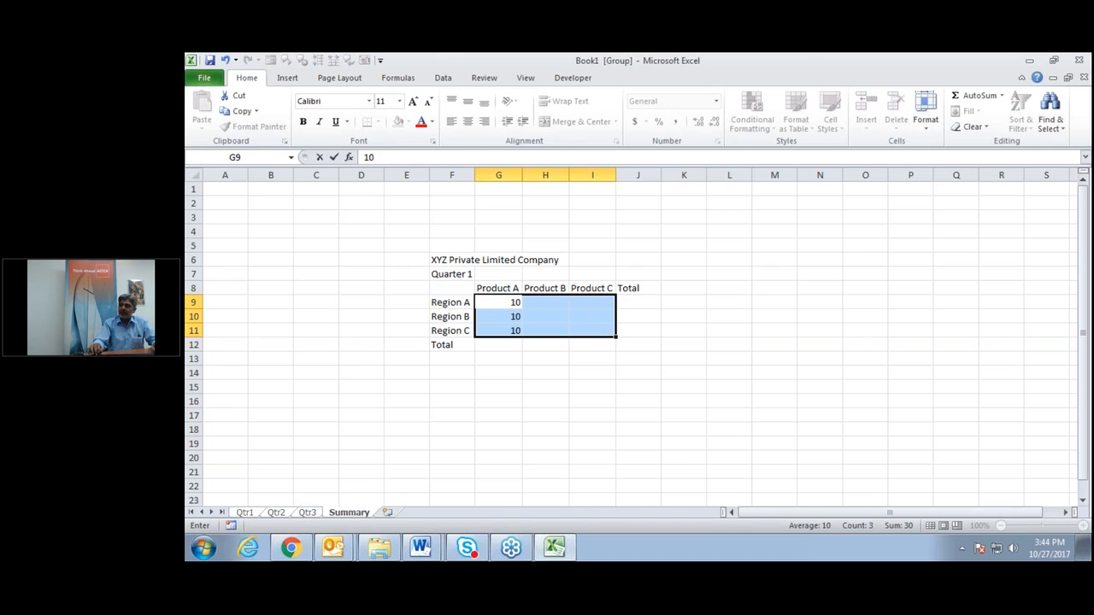
key("ctrl+Return")
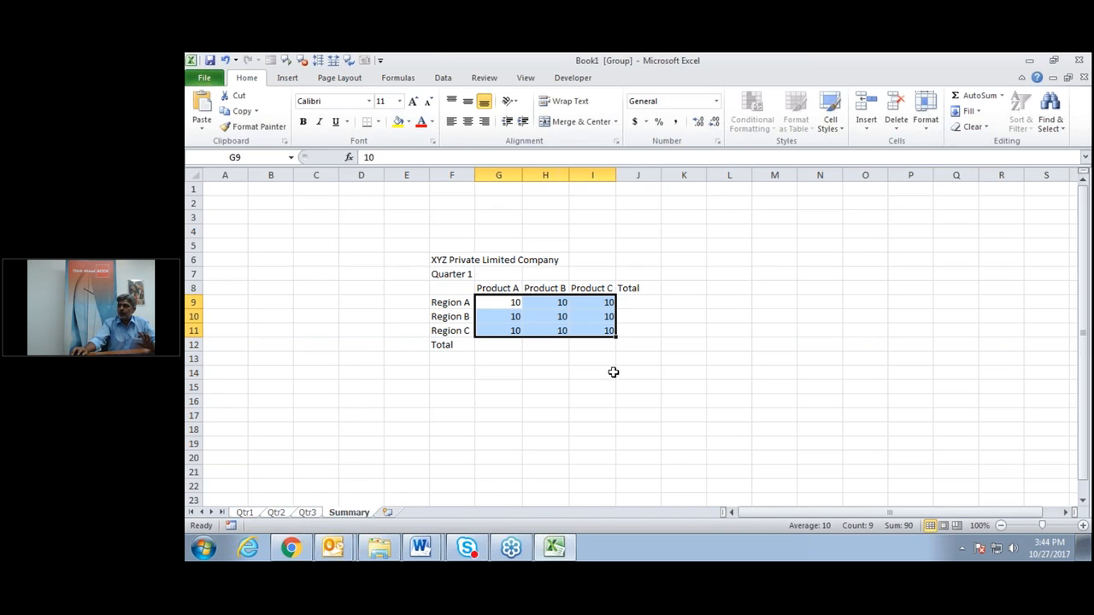
left_click(651, 305)
type("=sum")
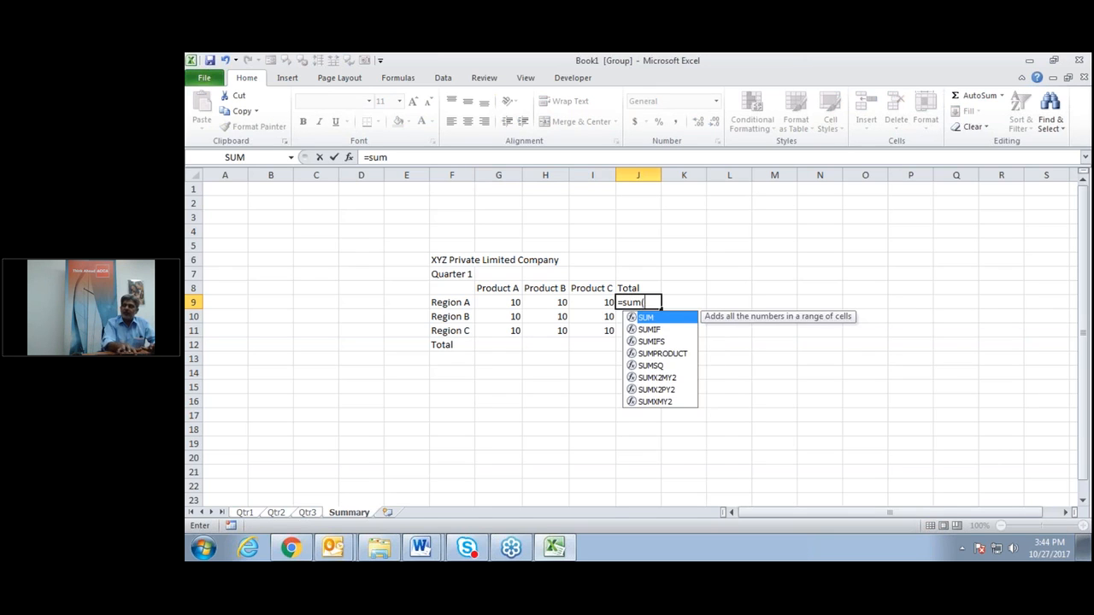
type("(")
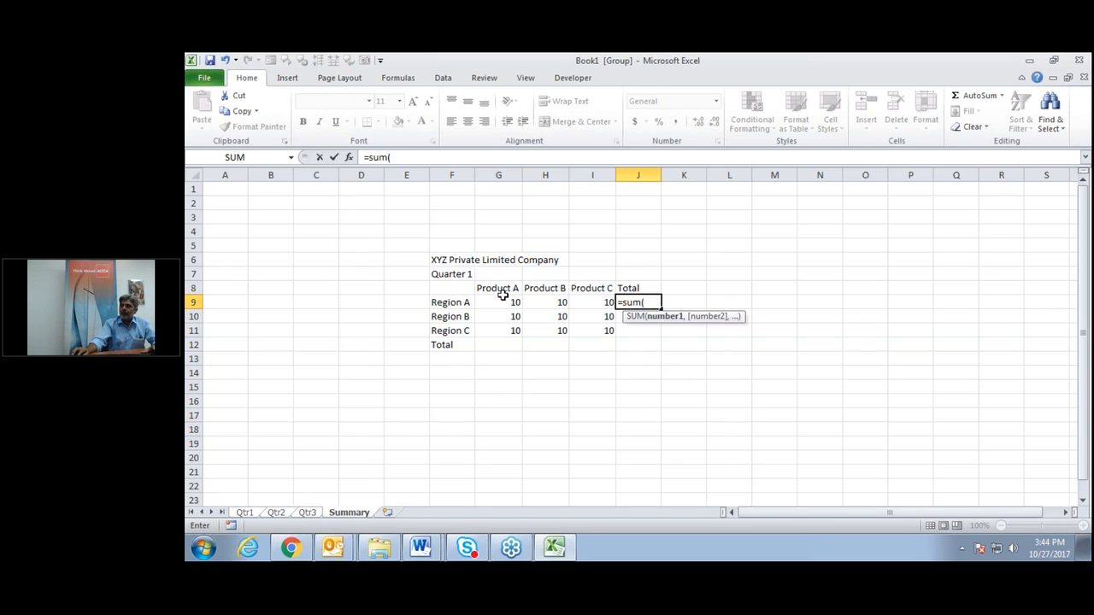
Sum G9:I9 in J9 and fill it down to J11, giving 30 per region.
left_click_drag(504, 302, 590, 302)
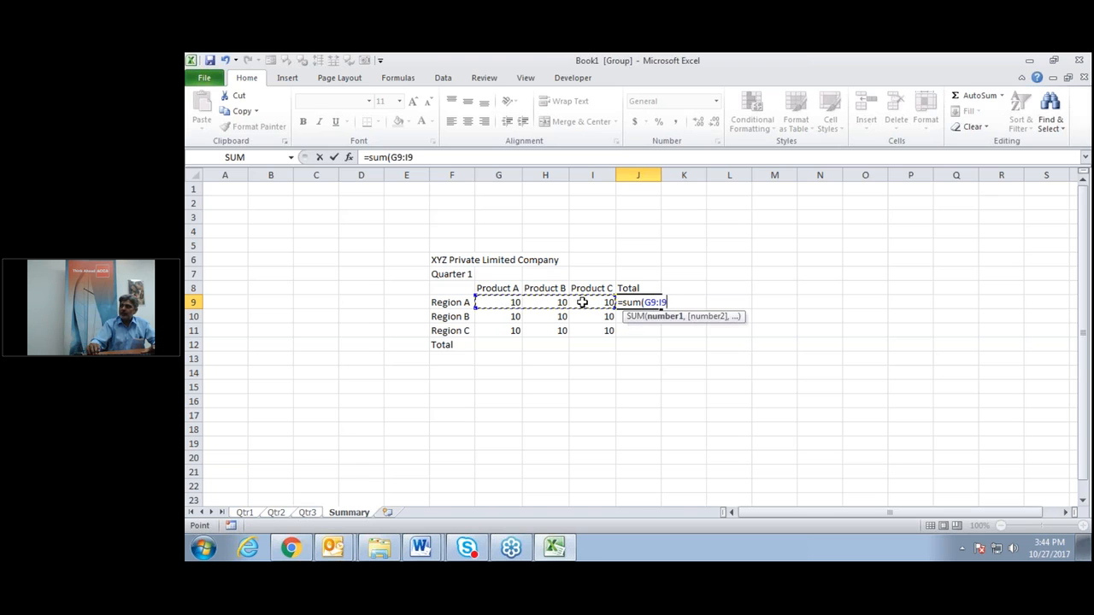
key("Return")
left_click(628, 304)
left_click_drag(661, 309, 660, 337)
Sum G9:G11 in G12, fill across to J12 (30, 30, 30, 90), and zoom to 120%.
left_click(488, 346)
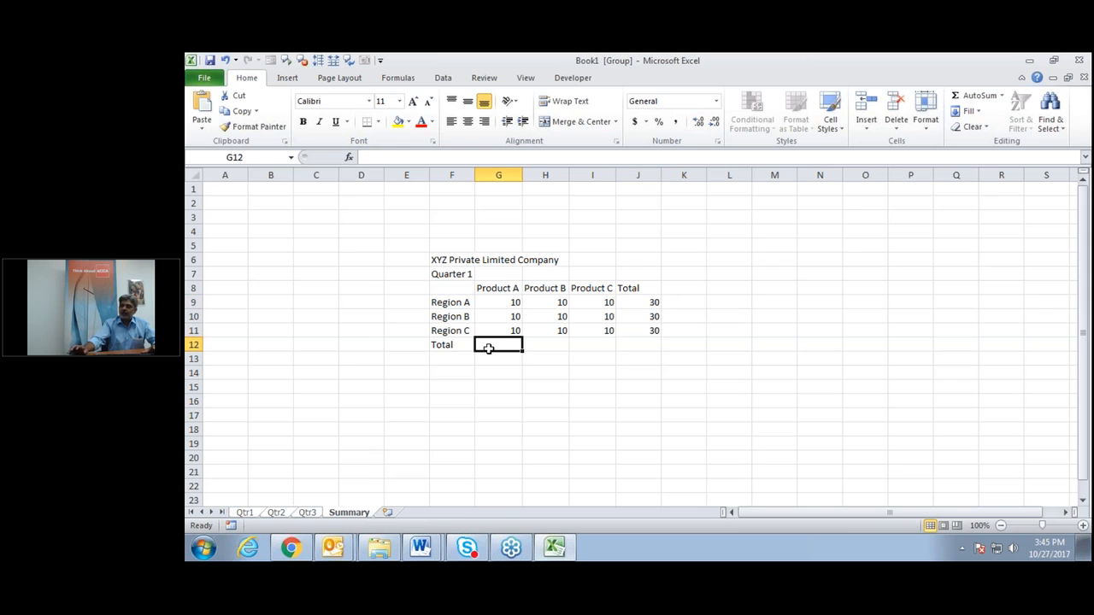
type("=sum")
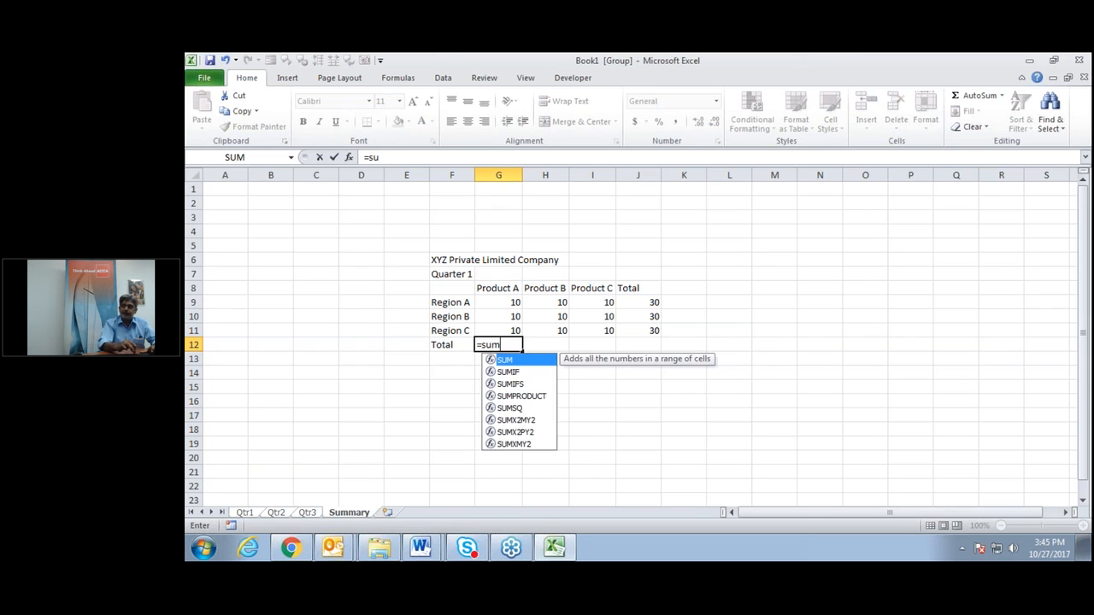
type("(")
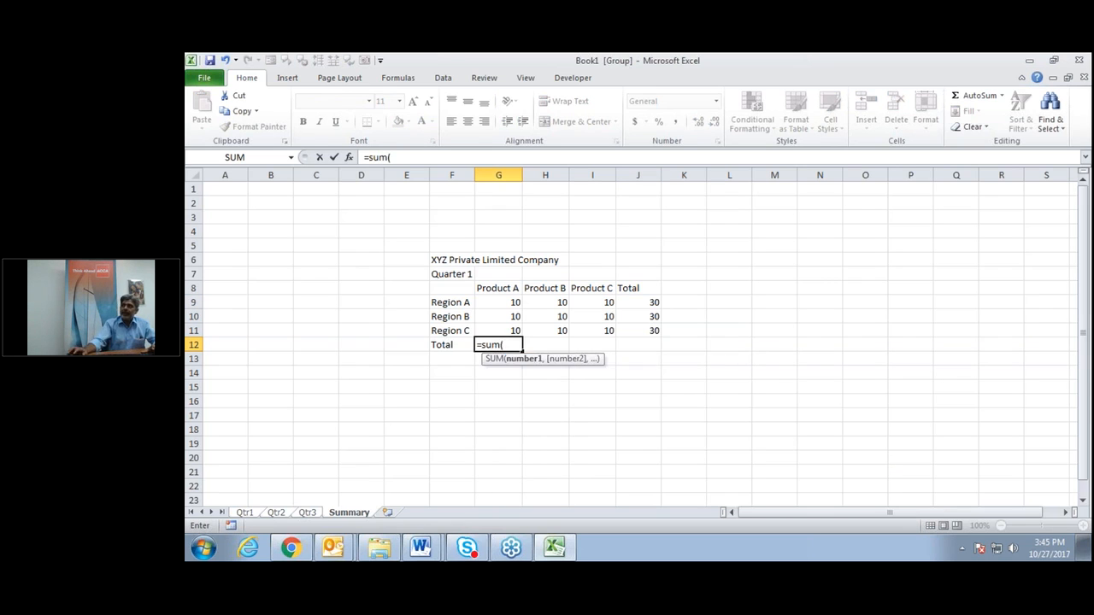
left_click_drag(517, 299, 517, 330)
key("Return")
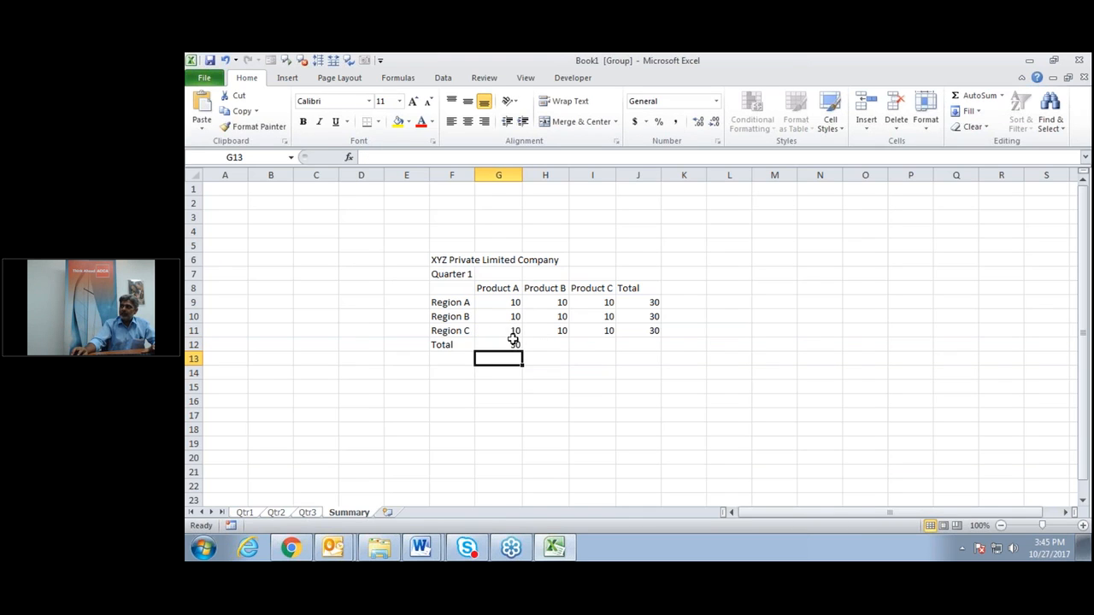
left_click(510, 344)
left_click_drag(521, 350, 657, 346)
left_click(628, 387)
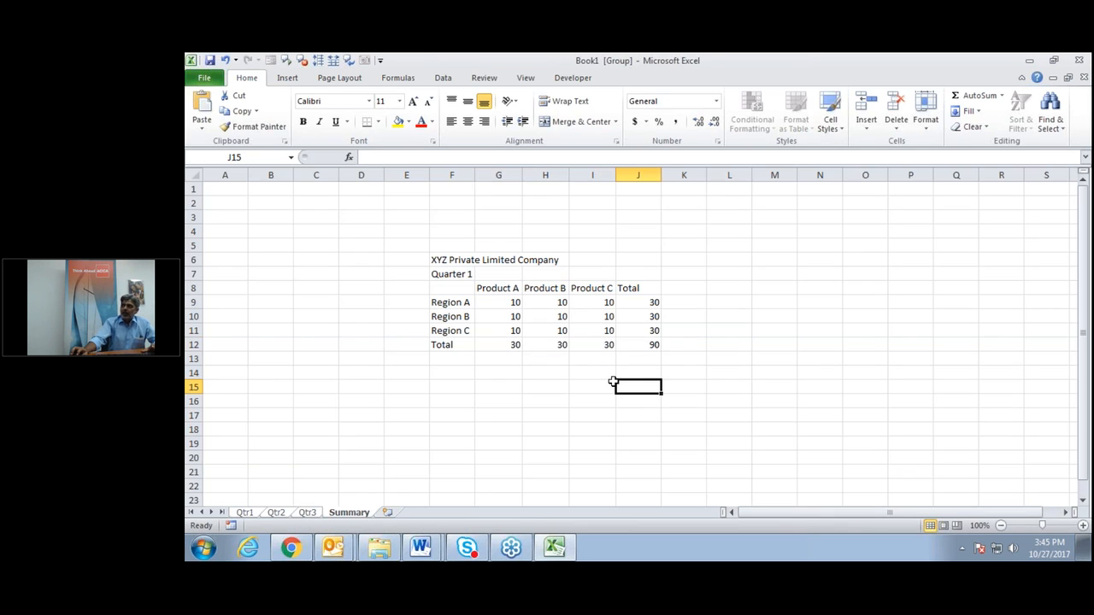
left_click(1083, 525)
left_click(1083, 525)
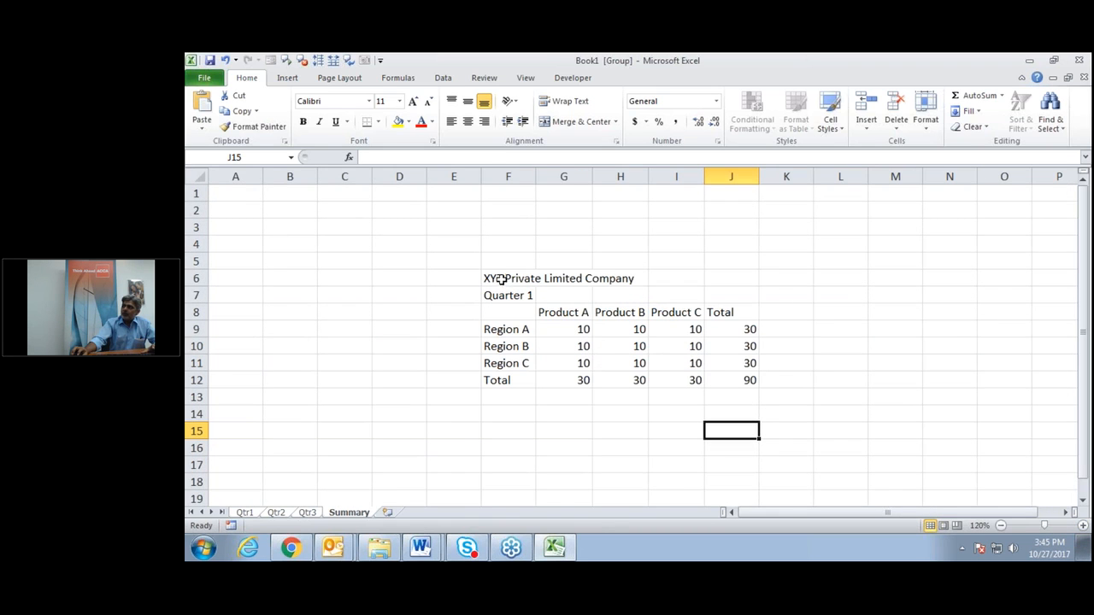
Give F6:J8 an Olive Green Darker 50% fill with white text, then select labels F9:F12.
left_click_drag(502, 276, 737, 281)
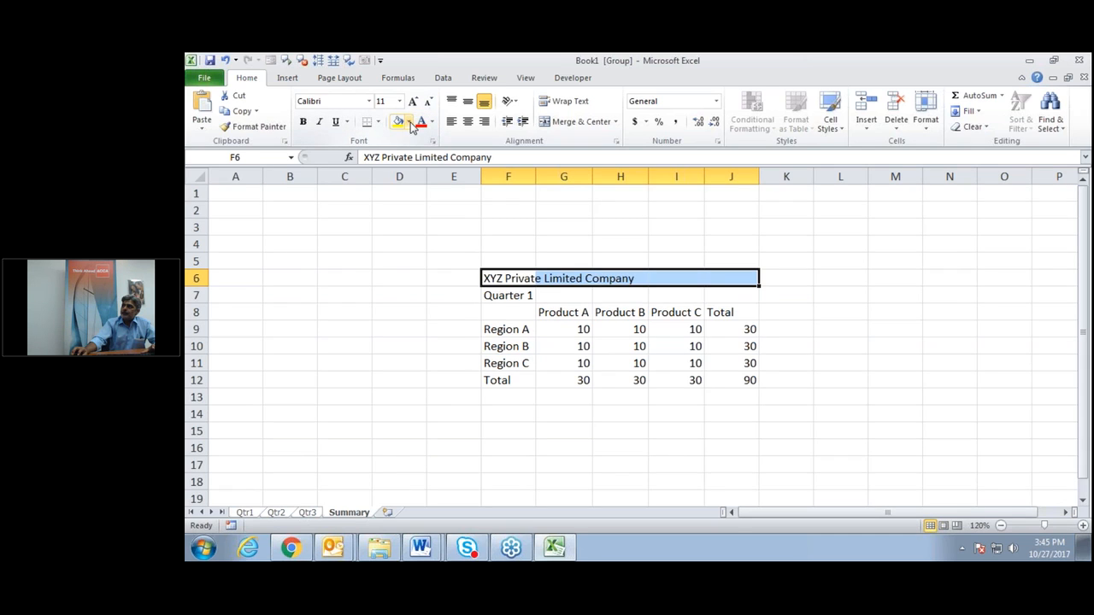
left_click(504, 280)
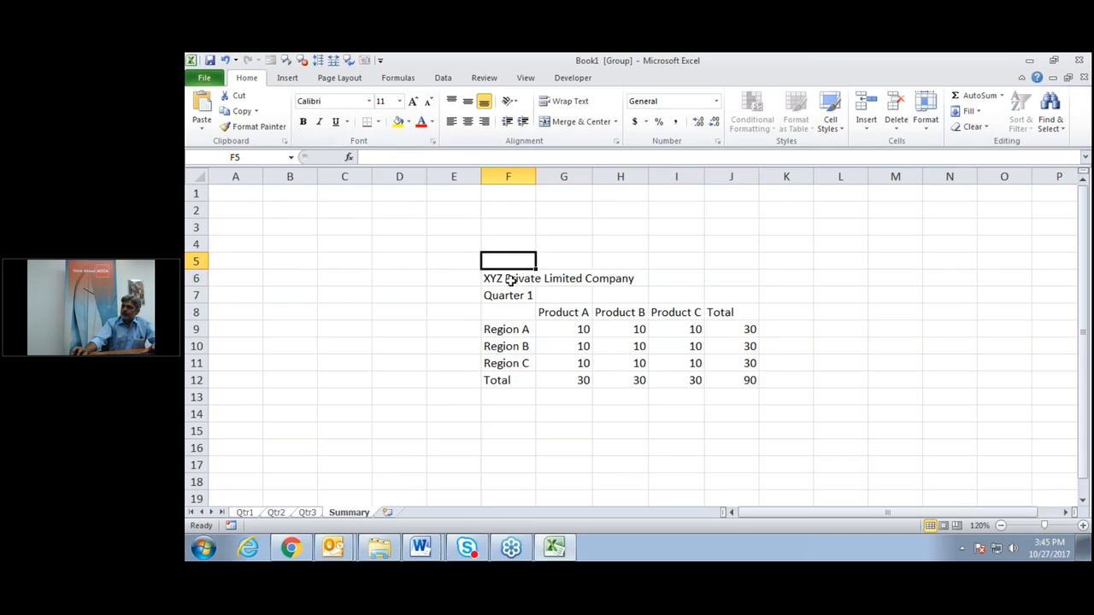
left_click_drag(503, 280, 726, 311)
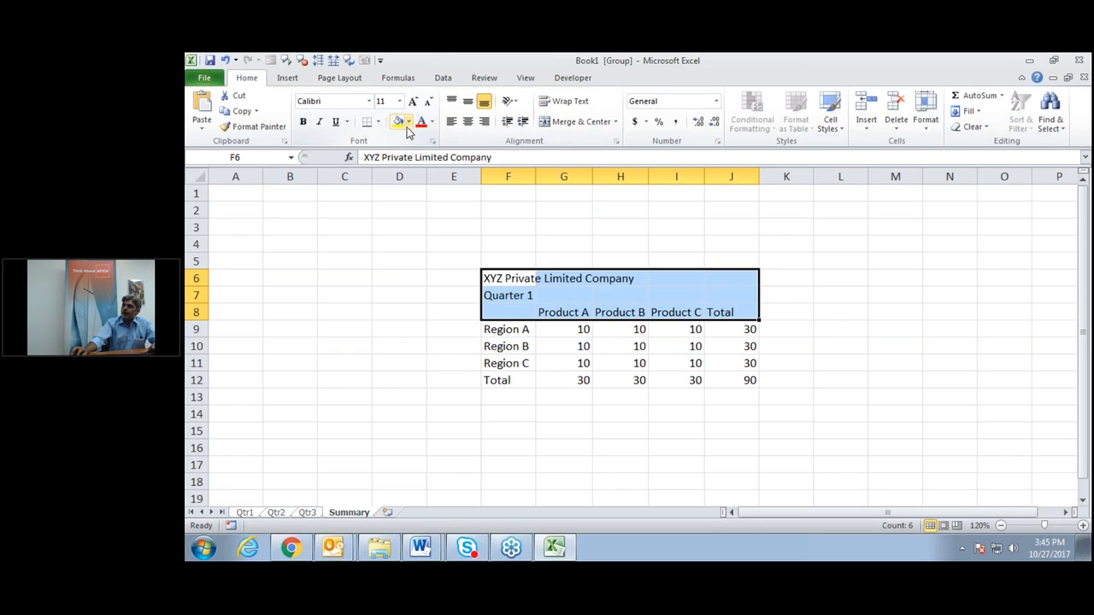
left_click(408, 125)
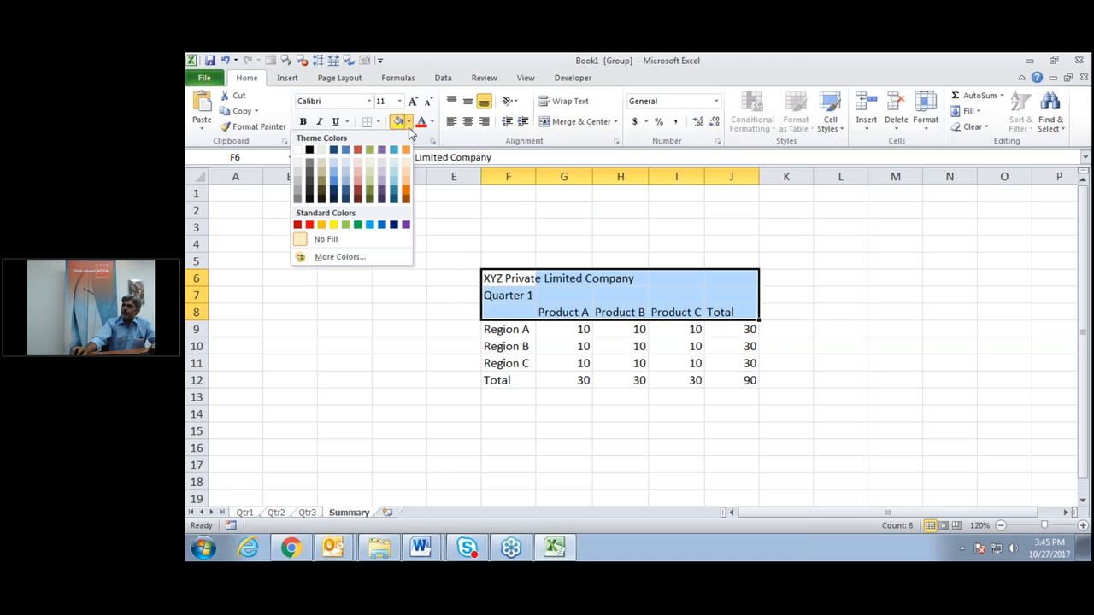
left_click(371, 201)
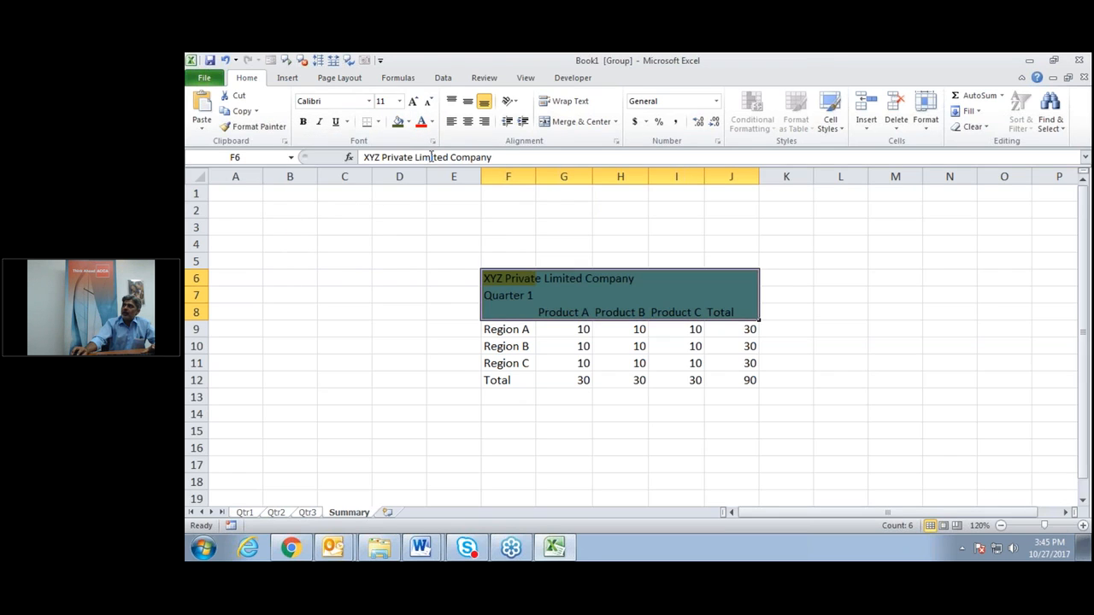
left_click(433, 123)
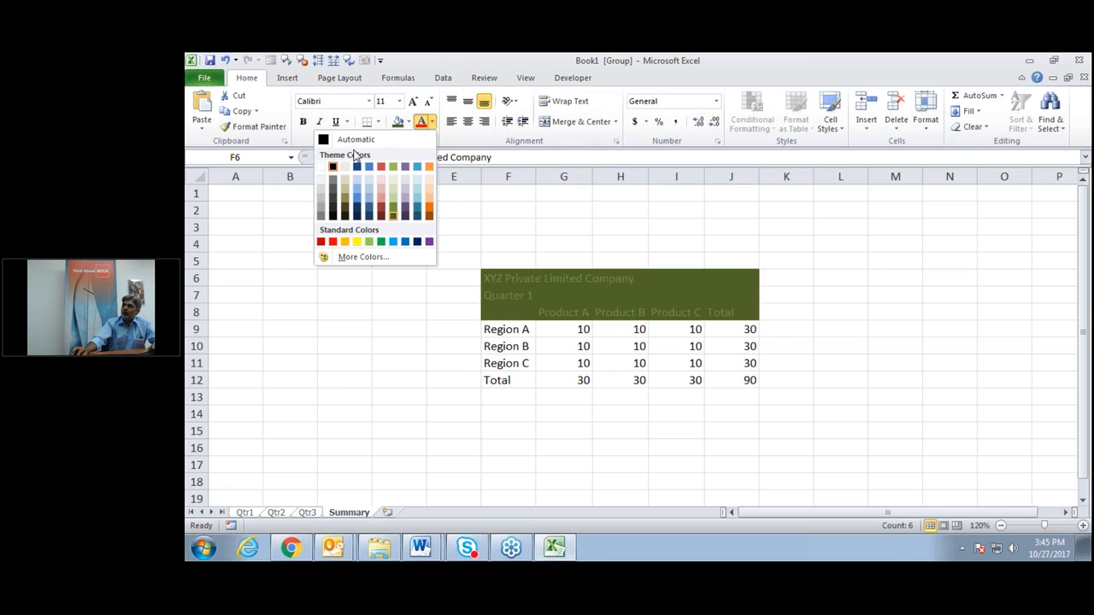
left_click(322, 166)
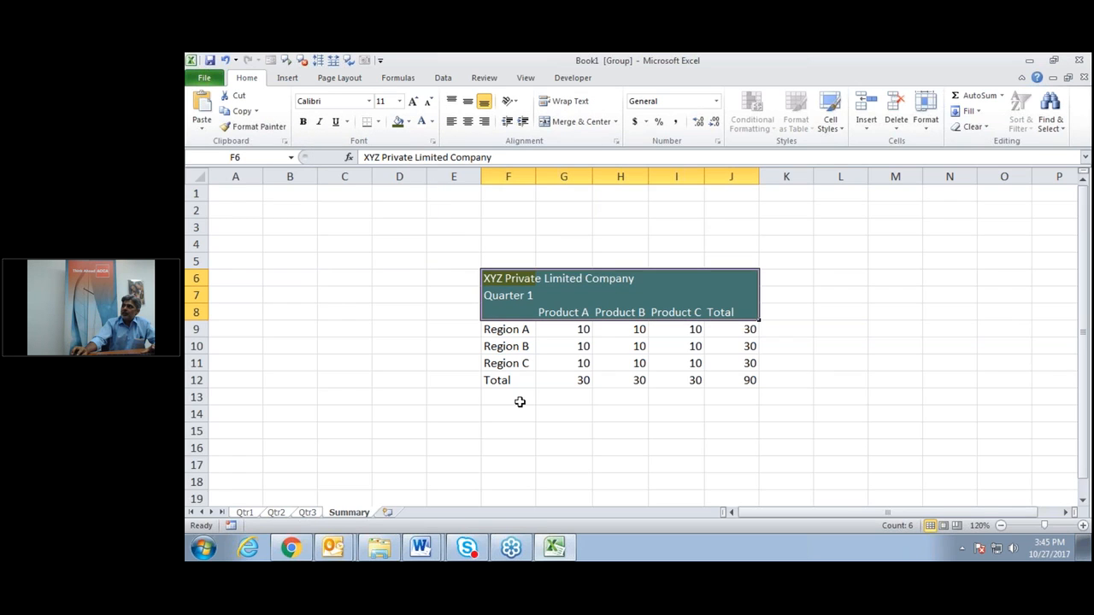
left_click(519, 402)
left_click_drag(505, 330, 508, 381)
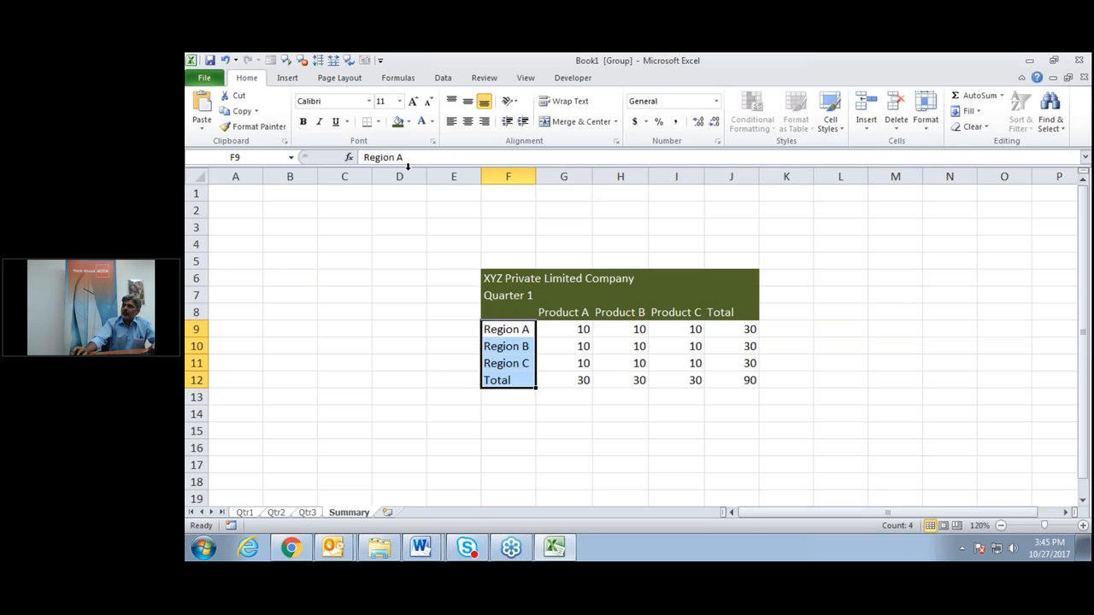
Apply dark olive fill and white text to labels F9:F12, row 12 totals and J9:J11.
left_click(398, 121)
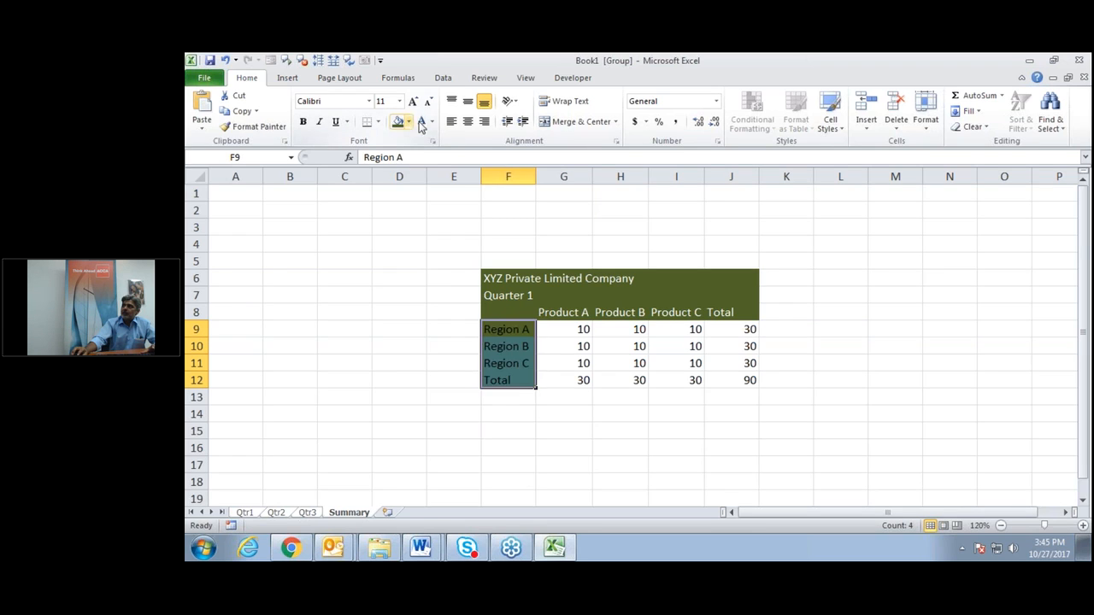
left_click(420, 121)
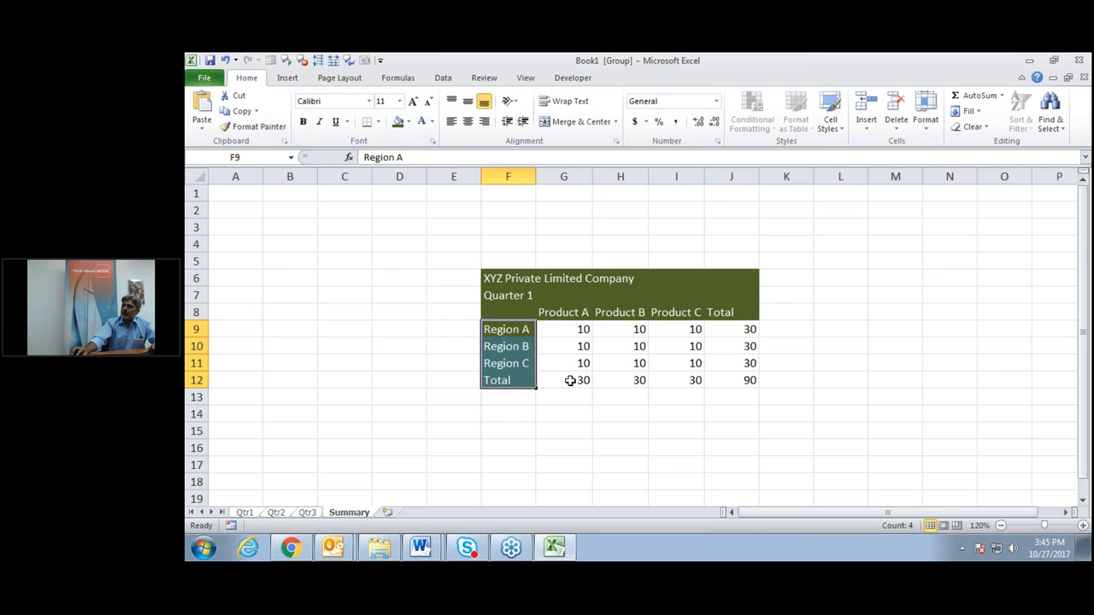
left_click_drag(571, 381, 710, 382)
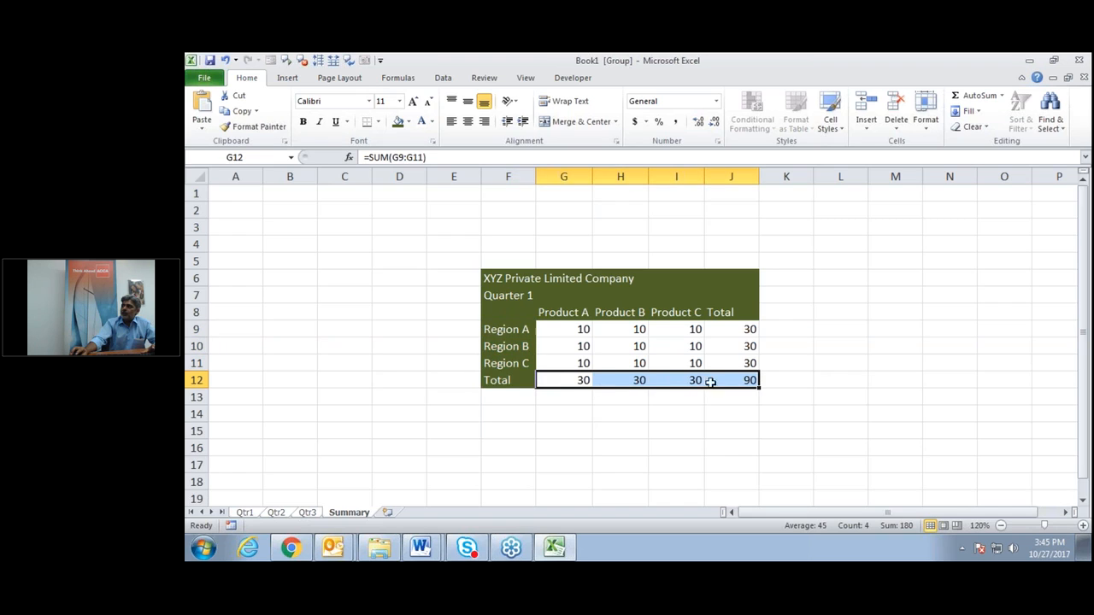
left_click(399, 122)
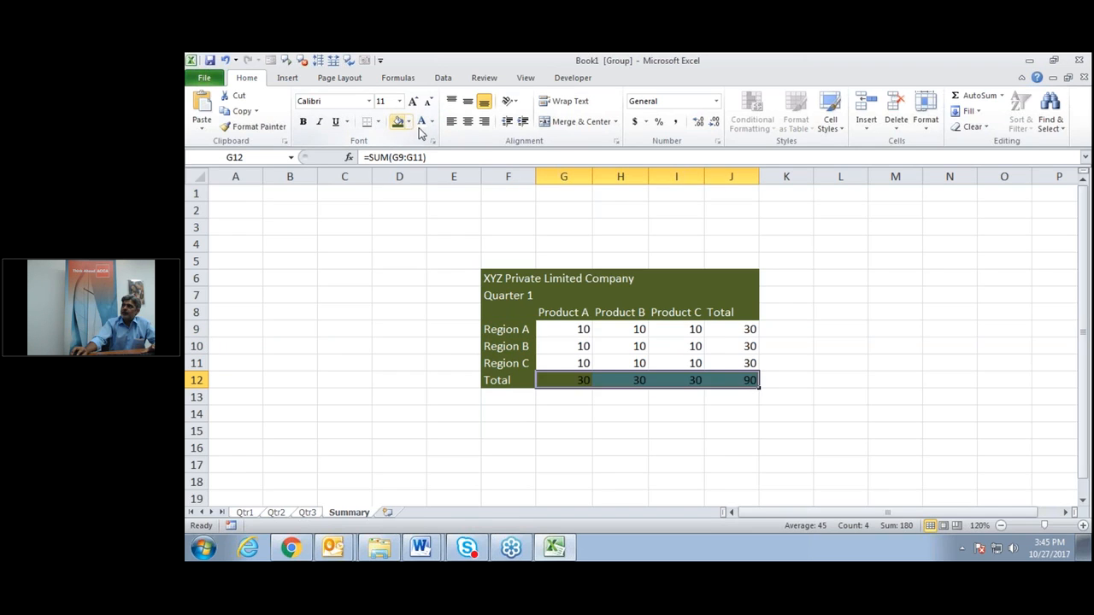
left_click(422, 125)
left_click_drag(731, 331, 735, 365)
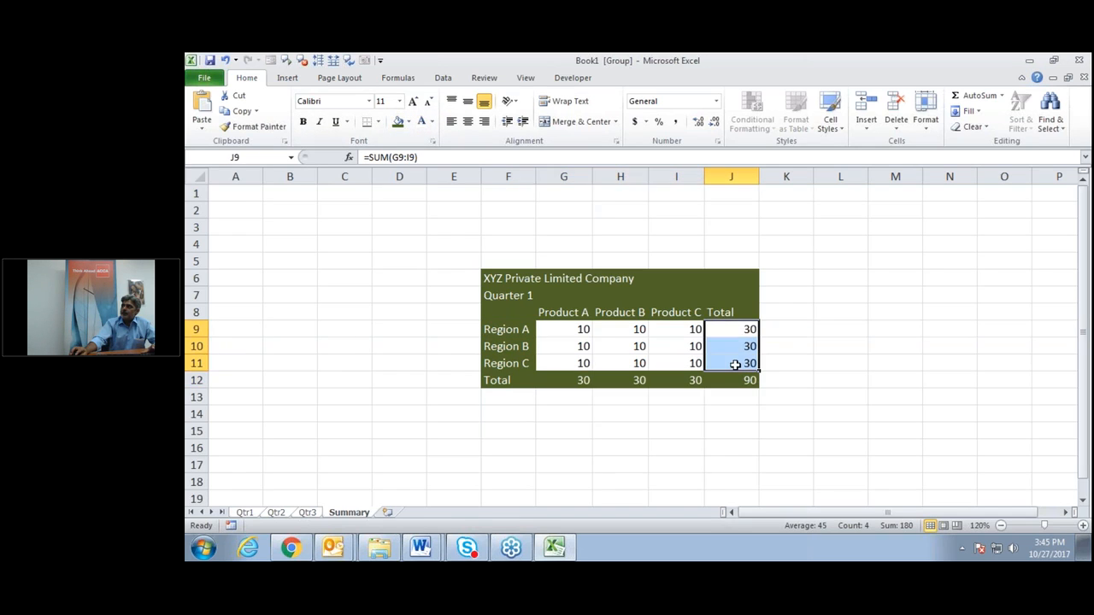
left_click(399, 122)
left_click(422, 125)
Fill the data cells G9:I11 with Olive Green Lighter 40%.
left_click_drag(557, 328, 674, 365)
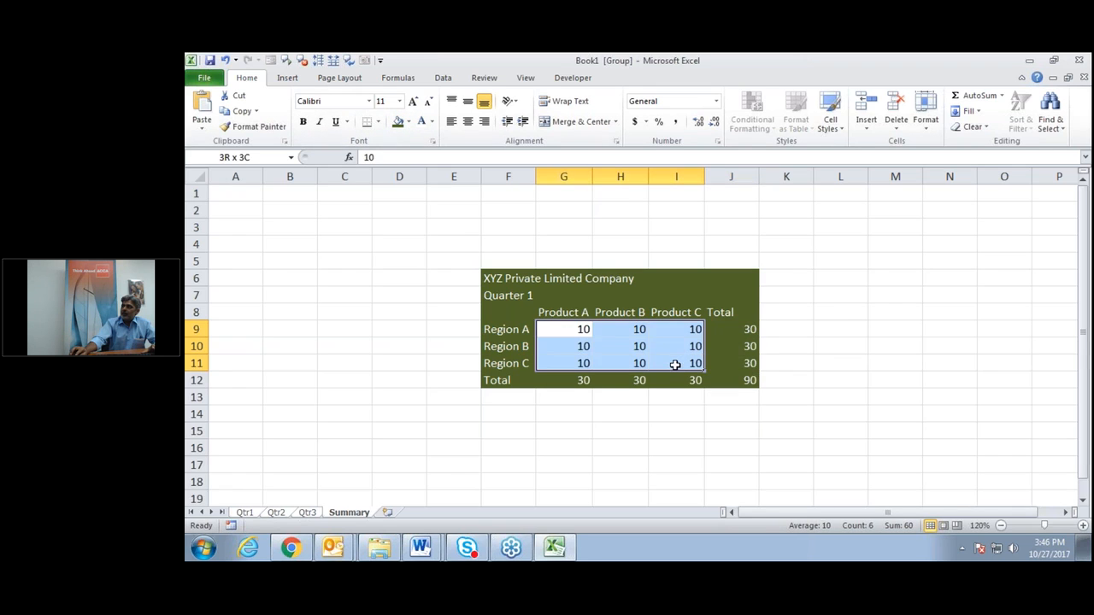
left_click(407, 123)
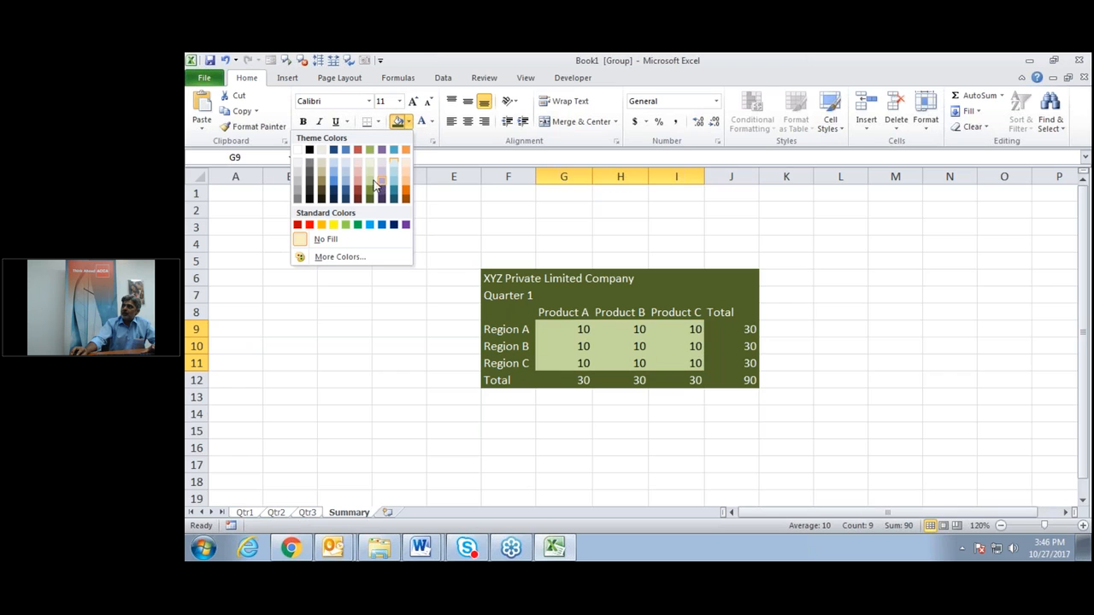
left_click(368, 178)
left_click(385, 383)
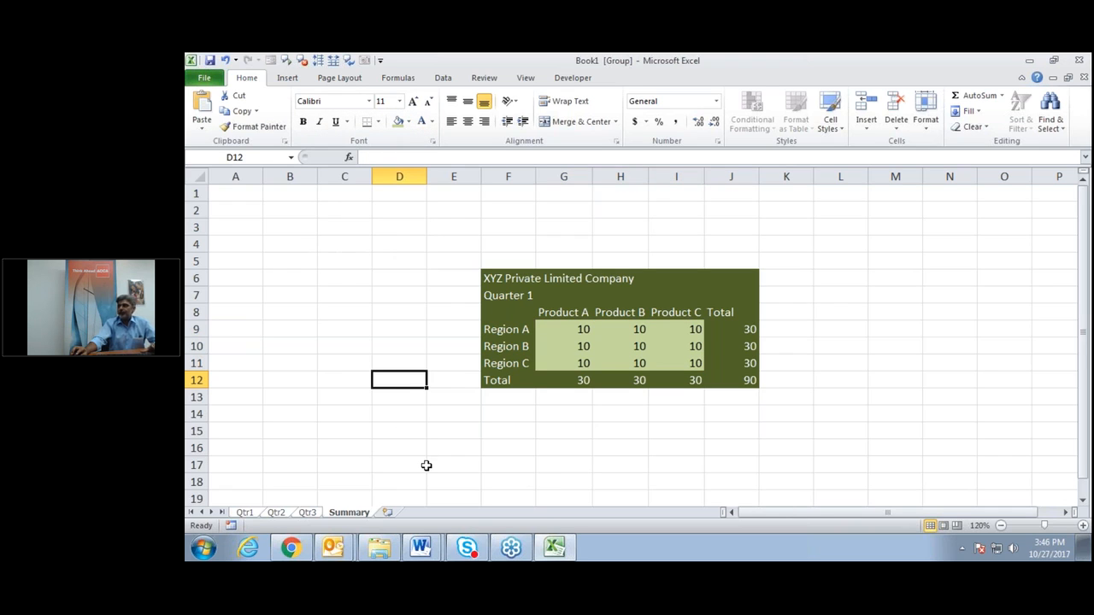
Merge and centre the company title across F6:J6 and Quarter 1 across F7:J7.
left_click(684, 430)
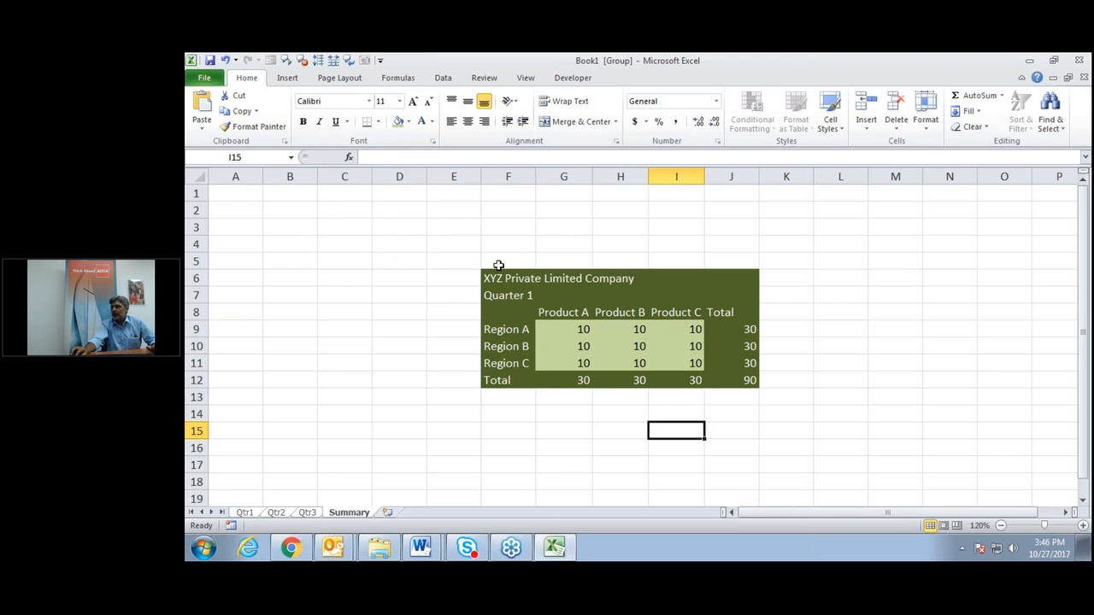
left_click_drag(502, 281, 735, 274)
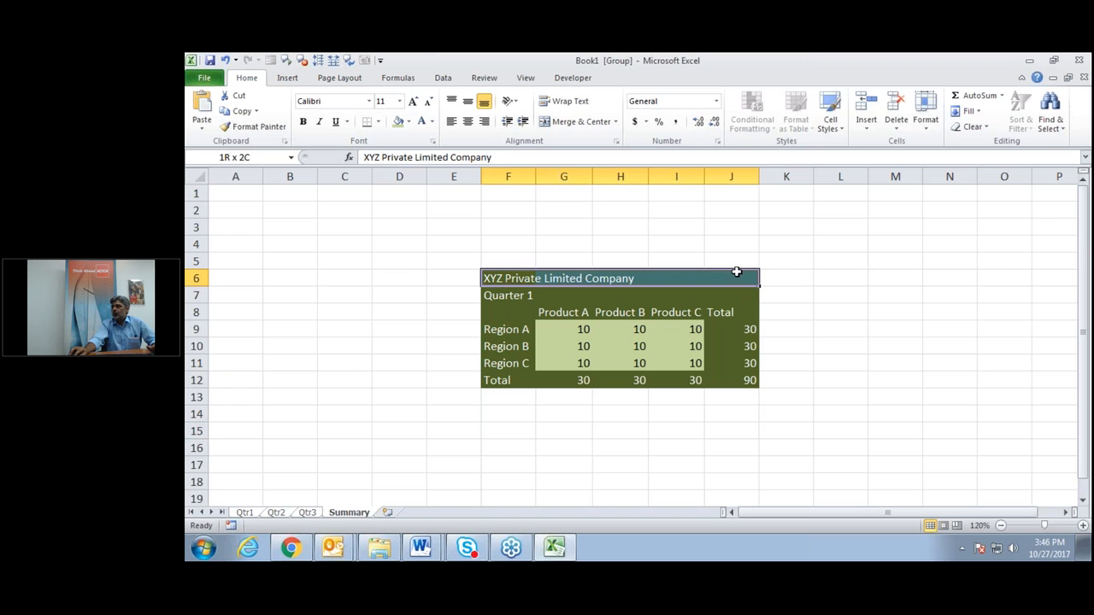
left_click(582, 122)
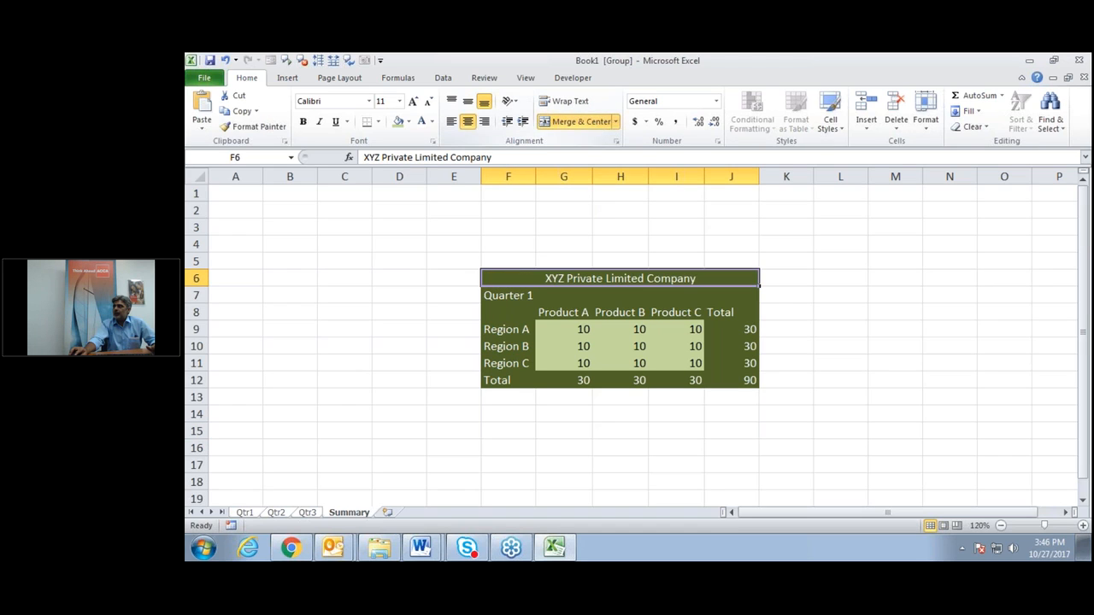
left_click_drag(509, 295, 726, 293)
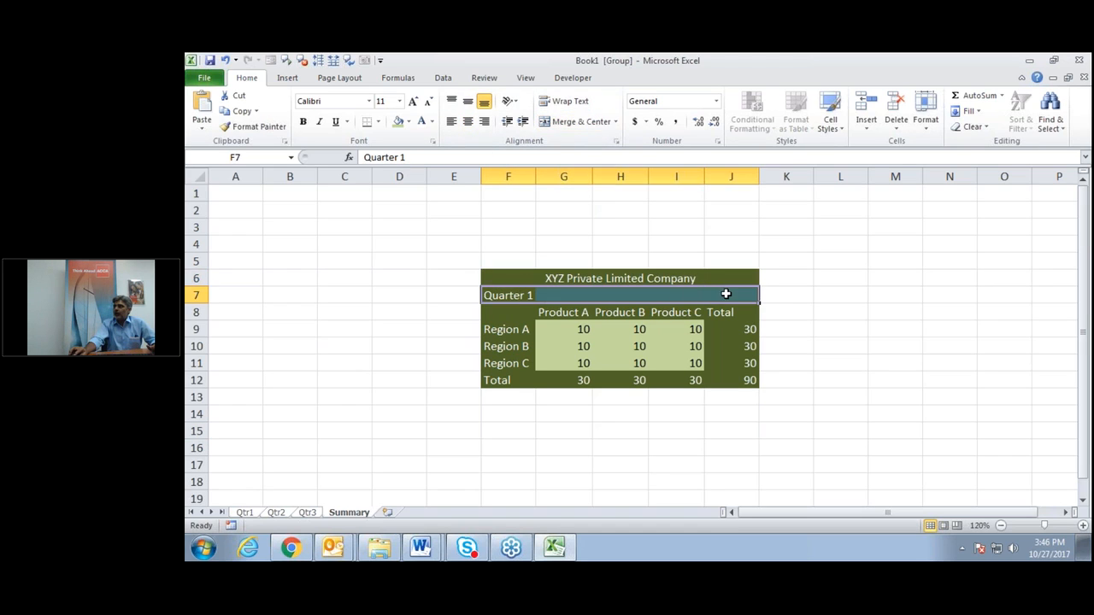
left_click(564, 125)
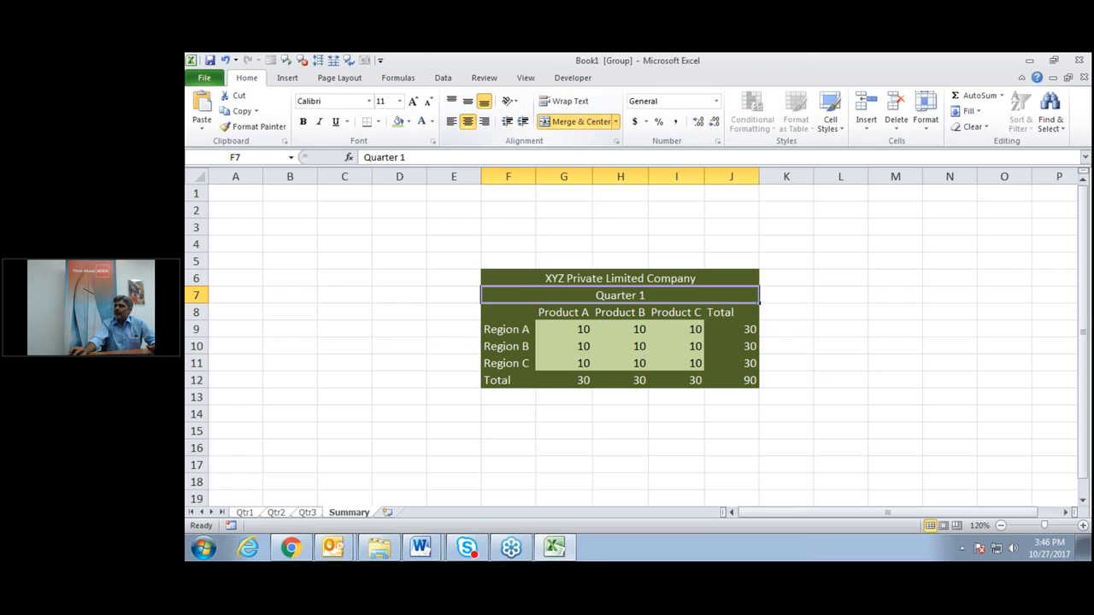
left_click(790, 296)
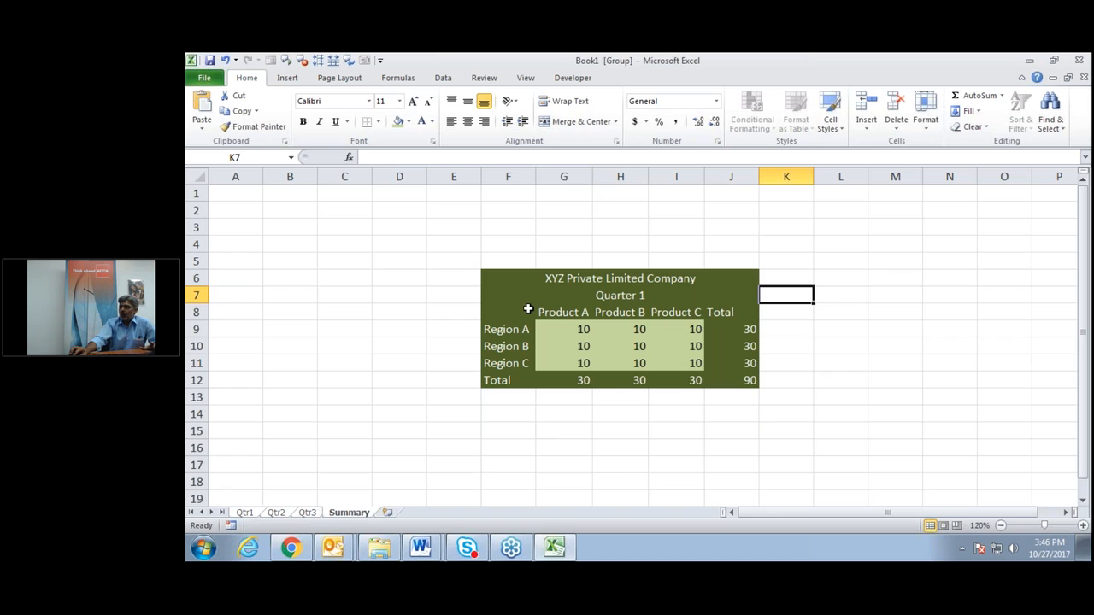
left_click(610, 332)
left_click(580, 429)
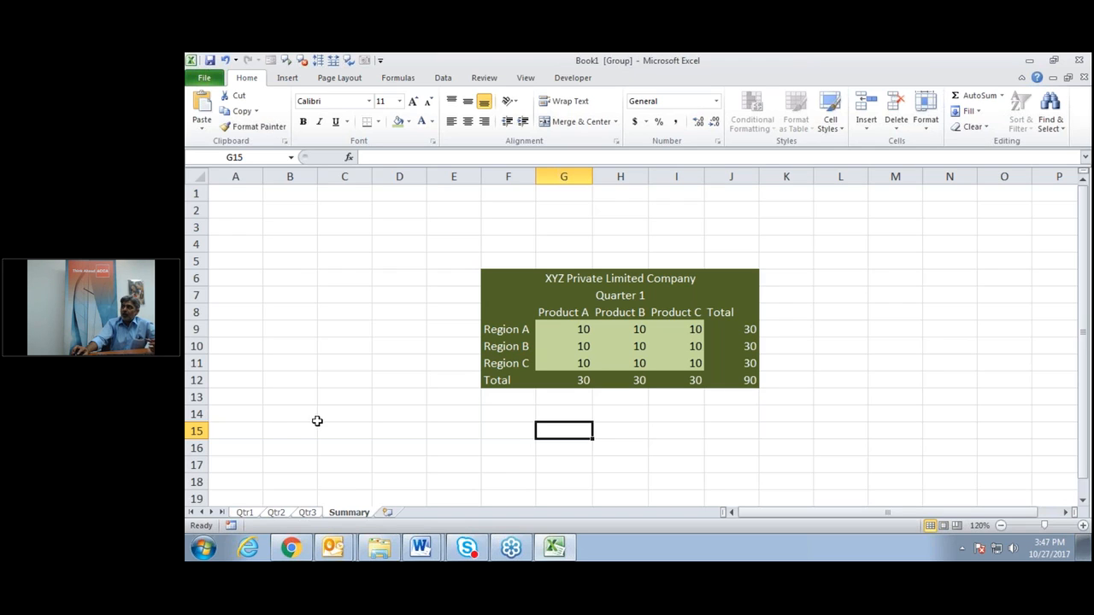
Ungroup the worksheets and check the Qtr1, Qtr2 and Qtr3 sheets before returning to Summary.
right_click(351, 519)
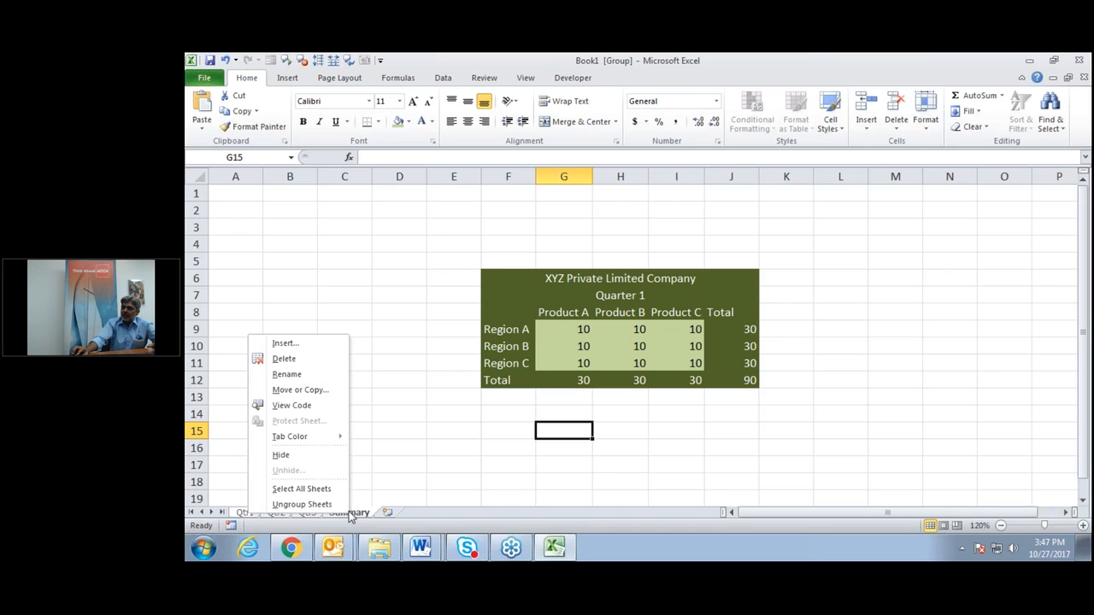
left_click(302, 504)
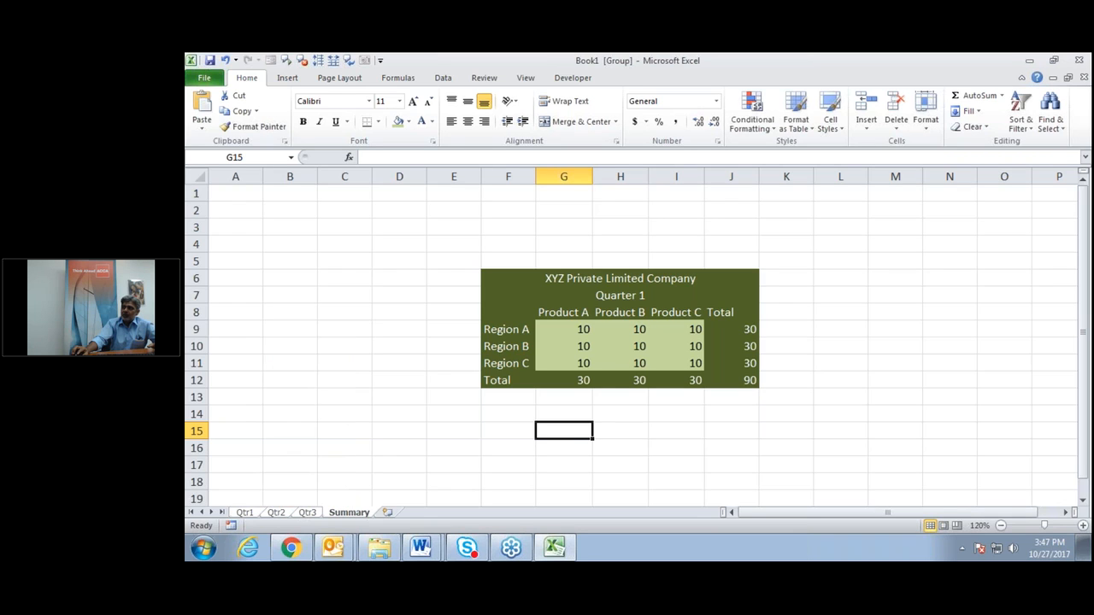
left_click(344, 444)
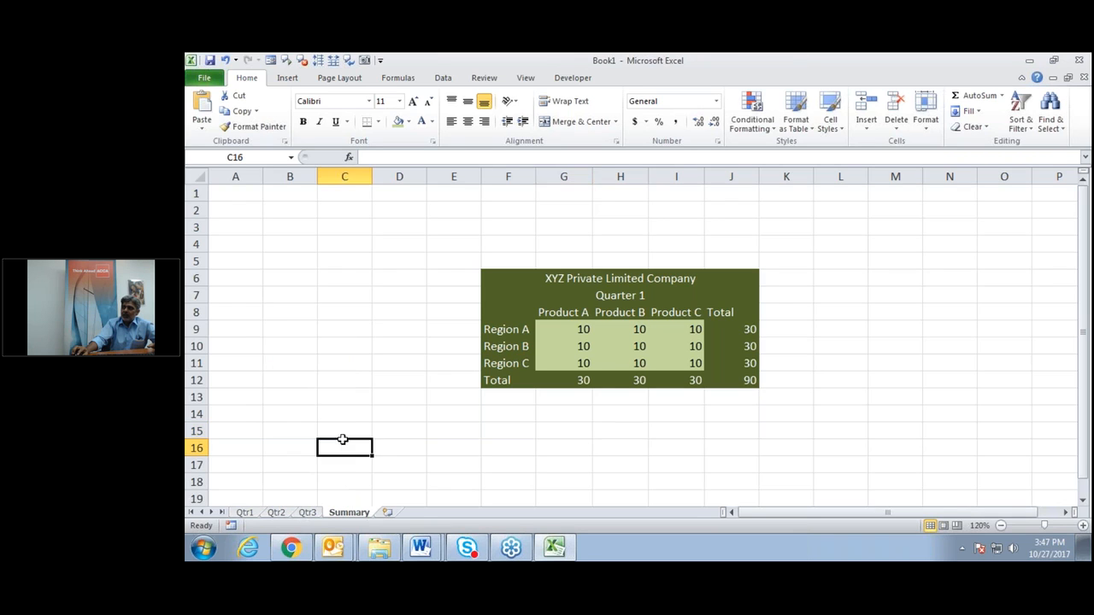
left_click(248, 512)
left_click(275, 513)
left_click(306, 512)
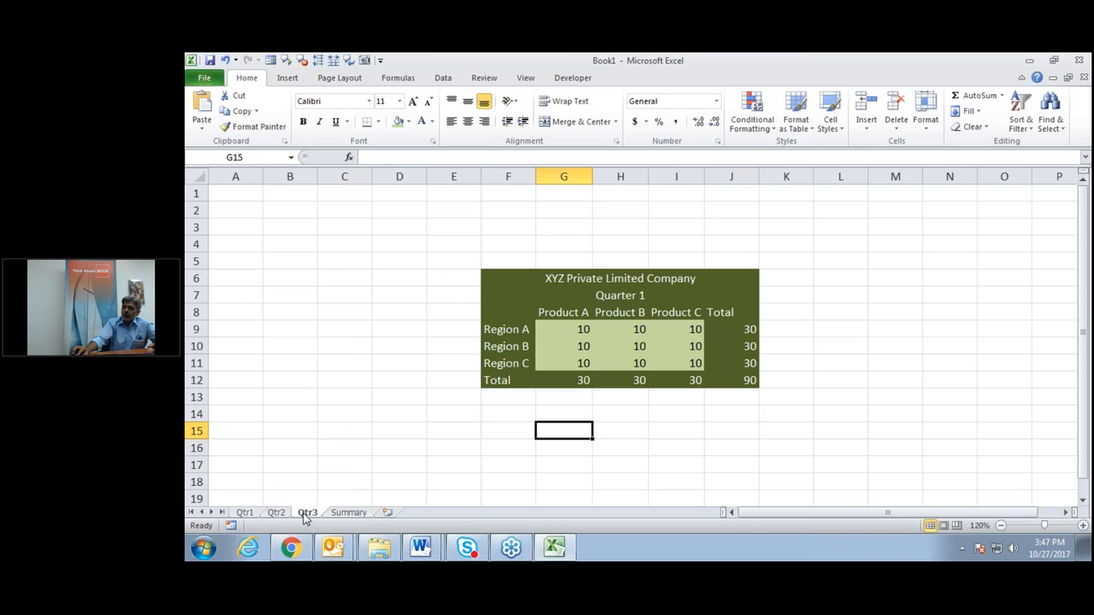
left_click(345, 513)
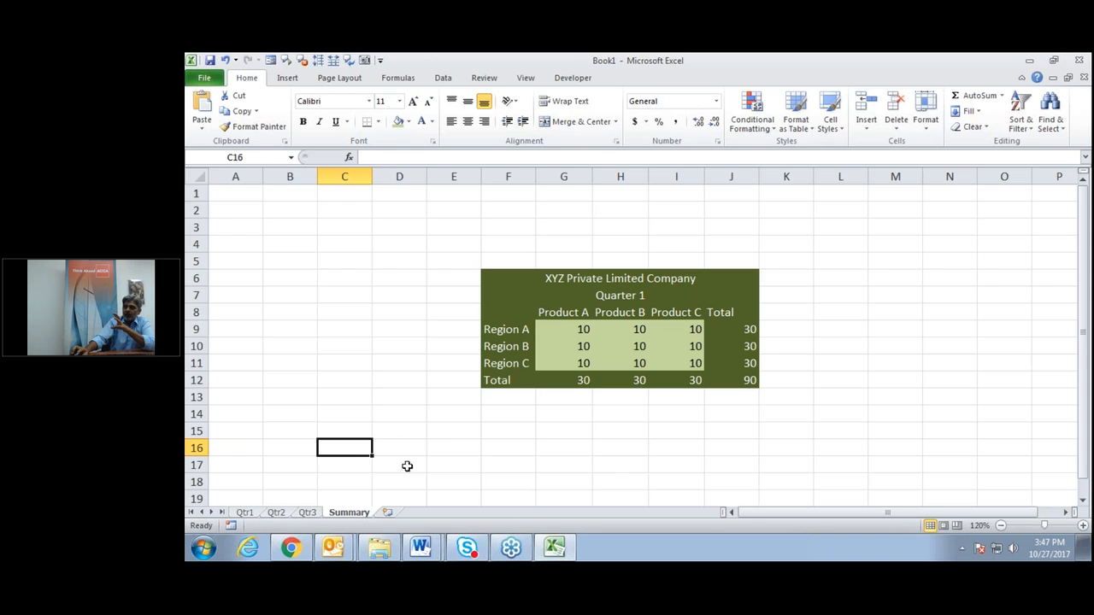
Begin a new formula with = in Summary cell G9.
left_click(440, 462)
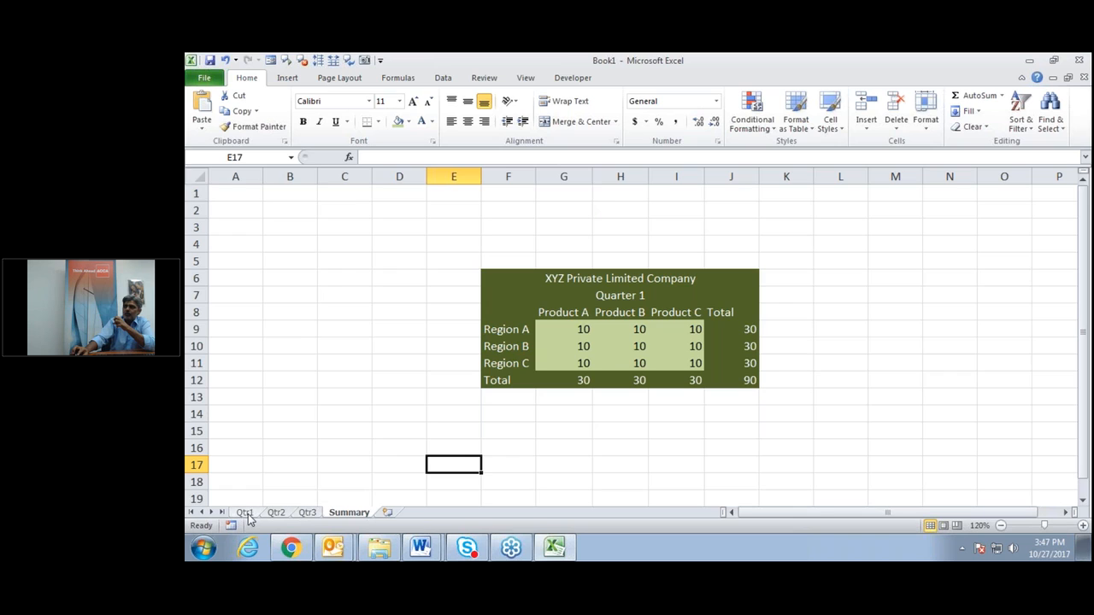
left_click(576, 331)
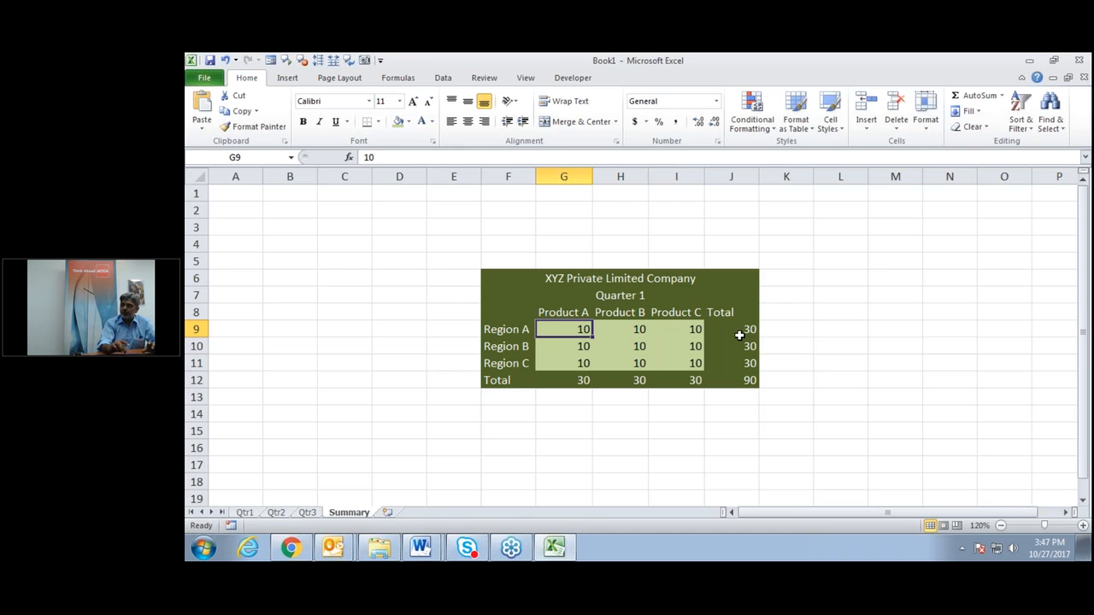
type("=")
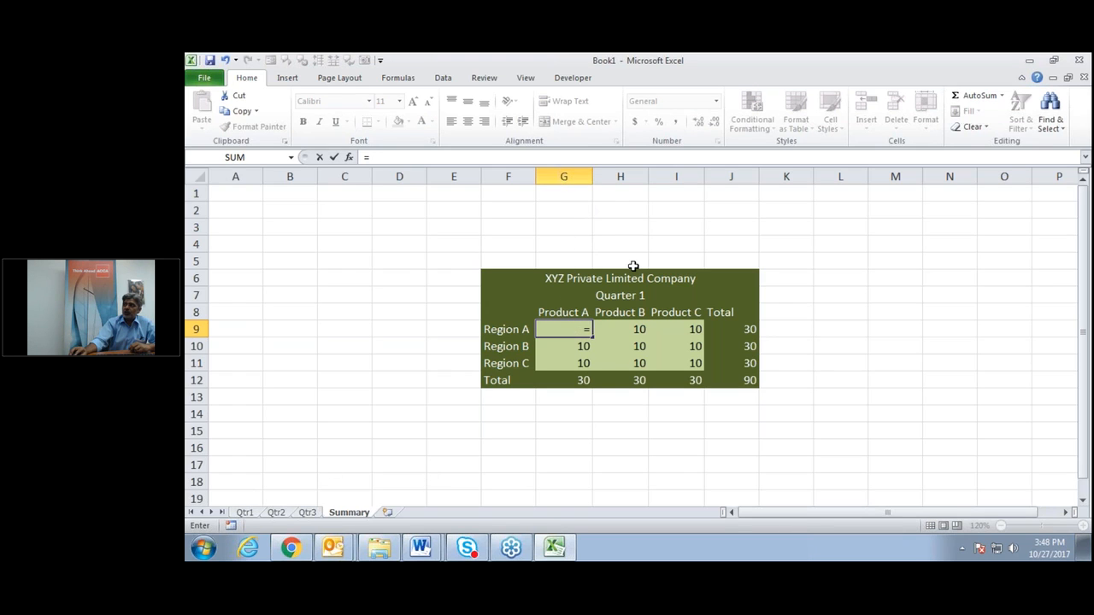
Complete Summary G9 as =Qtr1!G9+Qtr2!G9+Qtr3!G9, showing 30.
left_click(242, 513)
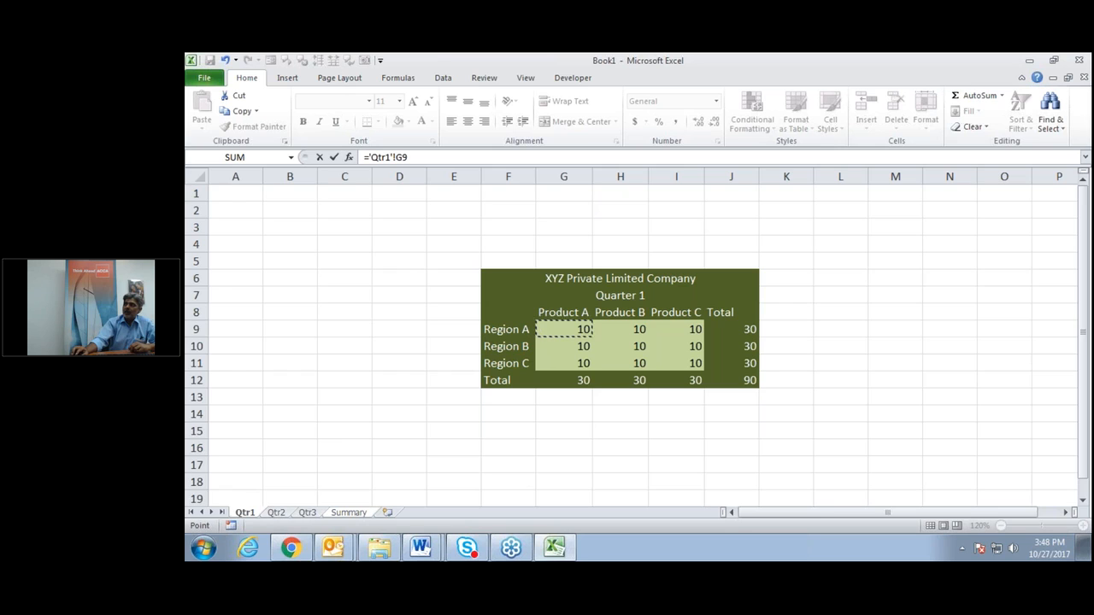
left_click(419, 159)
type("+")
left_click(276, 513)
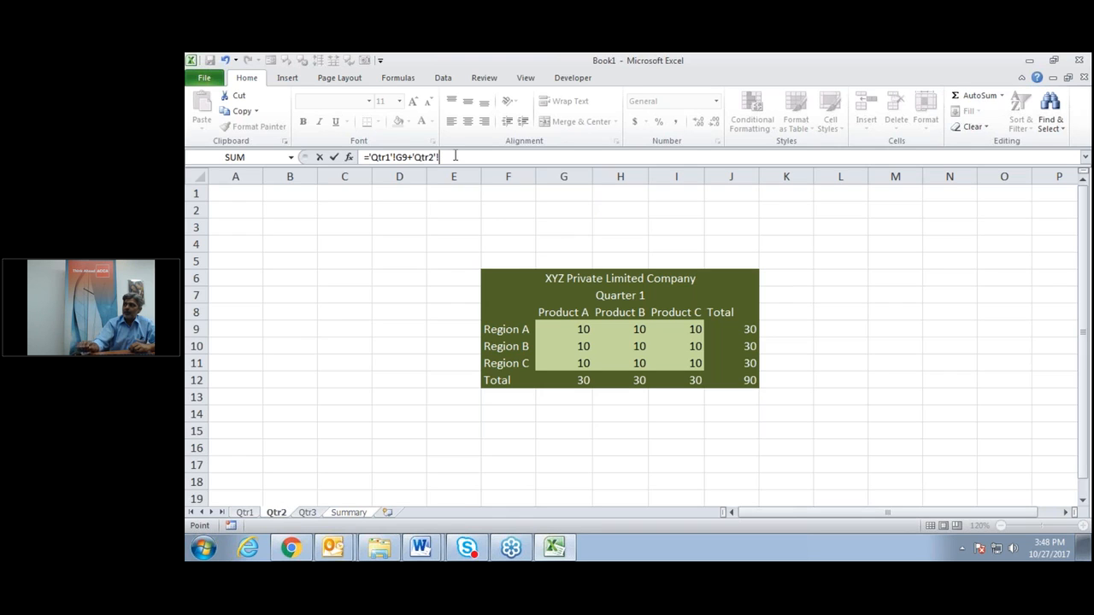
left_click(563, 327)
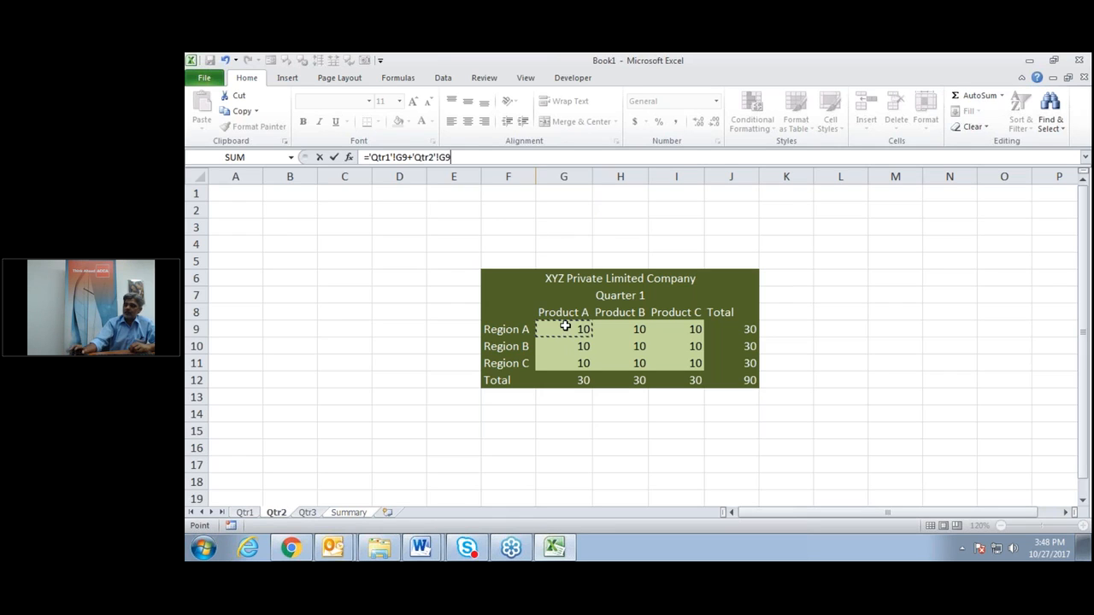
type("+")
left_click(309, 514)
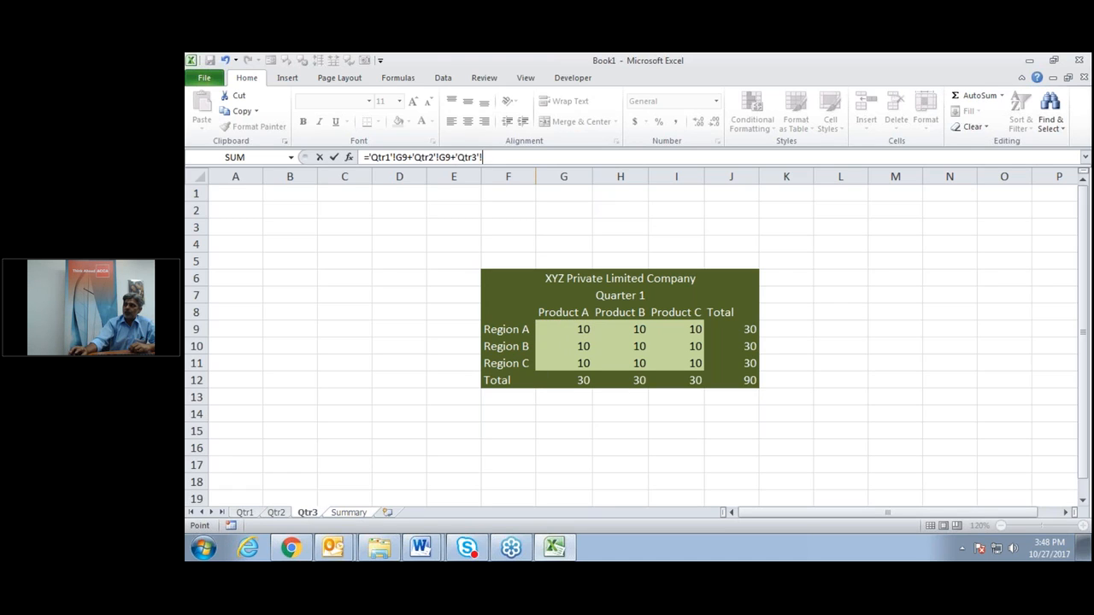
left_click(574, 330)
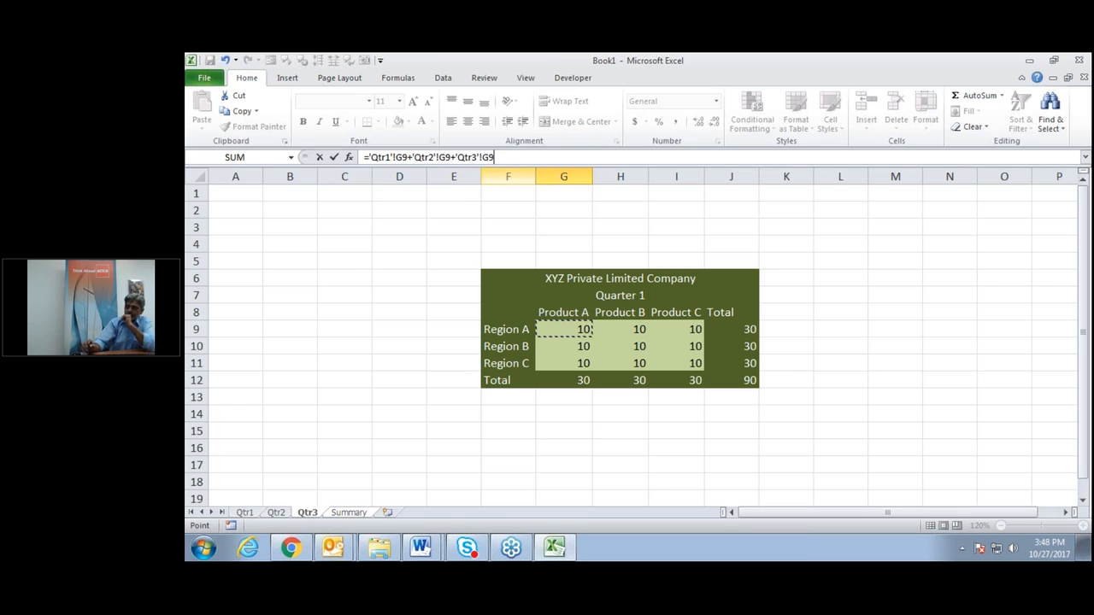
key("Return")
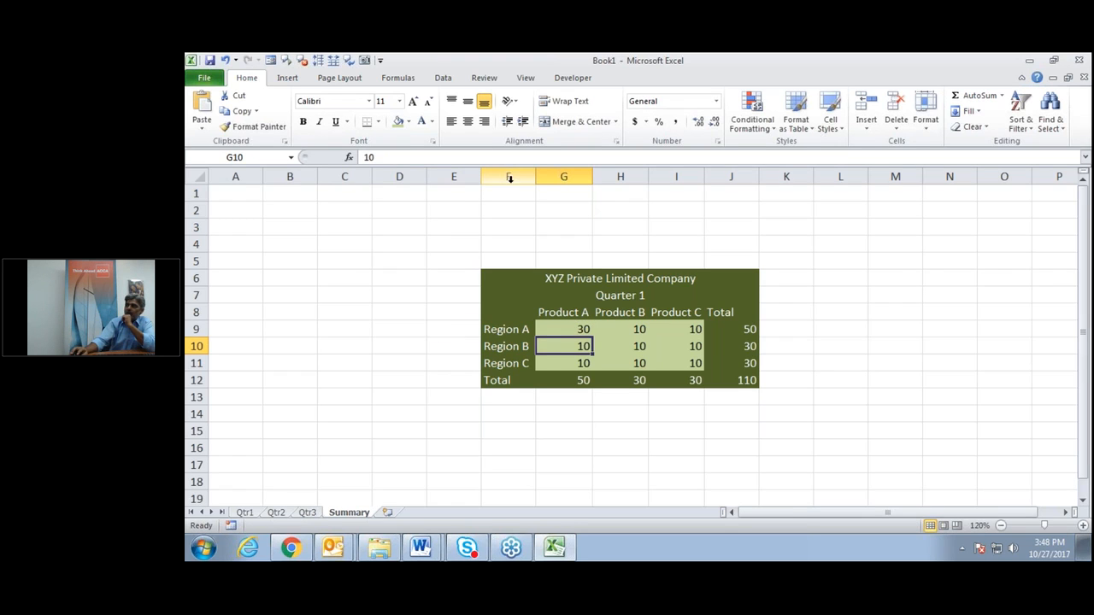
Fill the G9 formula down to G11 and across to column I.
left_click(583, 331)
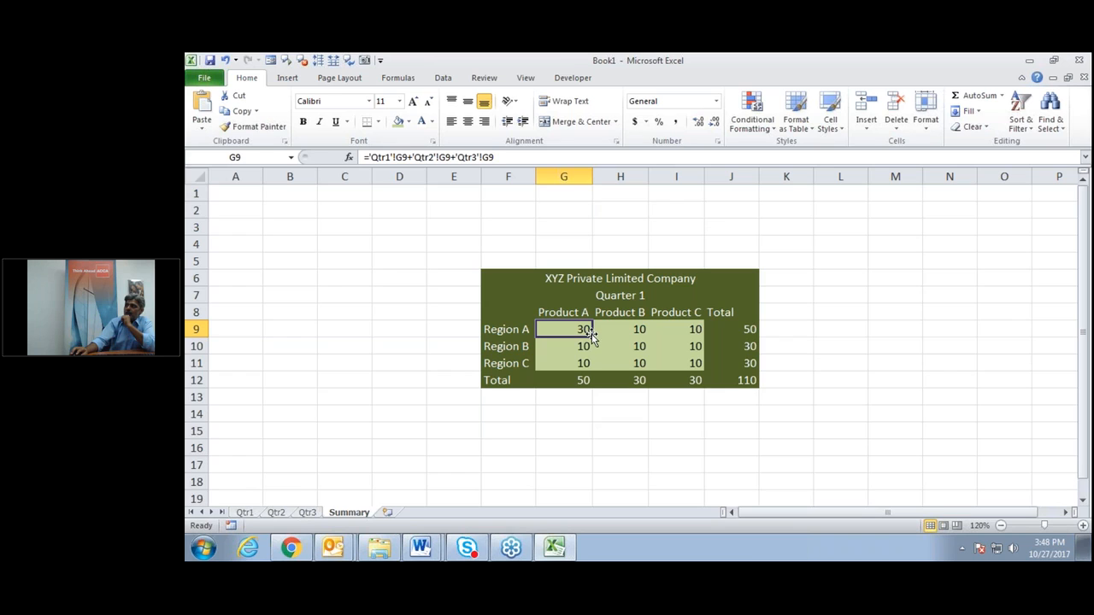
left_click_drag(591, 337, 589, 363)
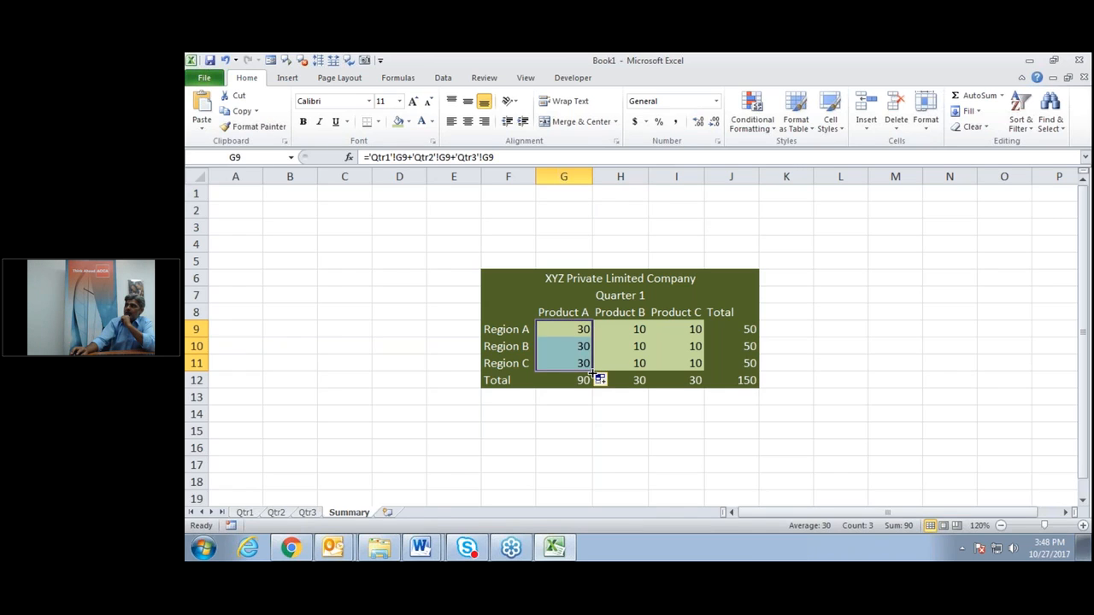
left_click_drag(591, 371, 705, 366)
left_click(652, 473)
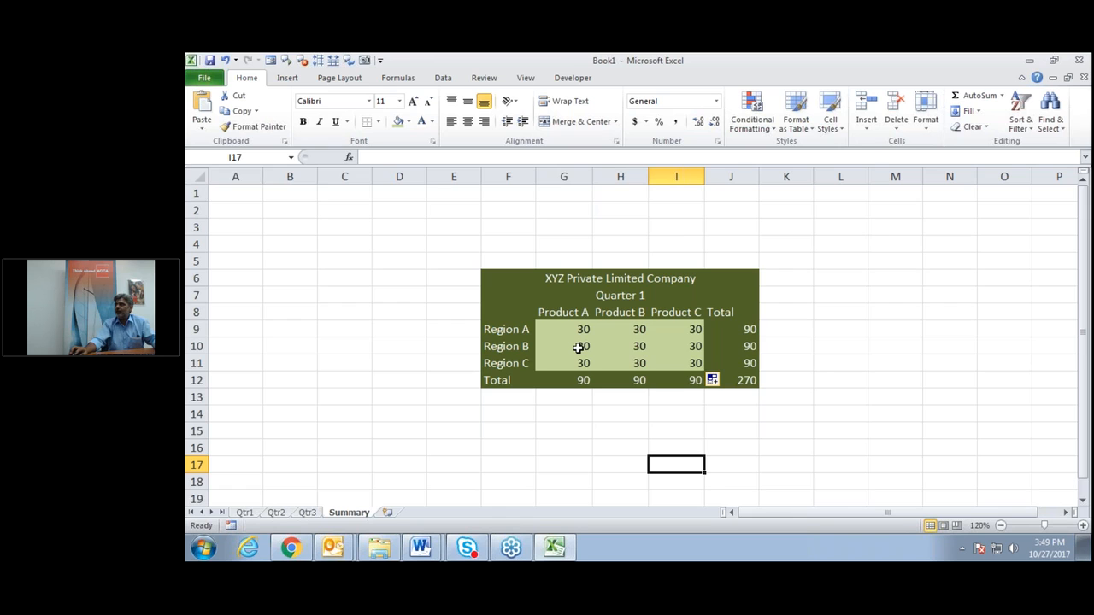
Show formulas with Ctrl+`, widen column G to read them, then switch back to values.
key("ctrl+grave")
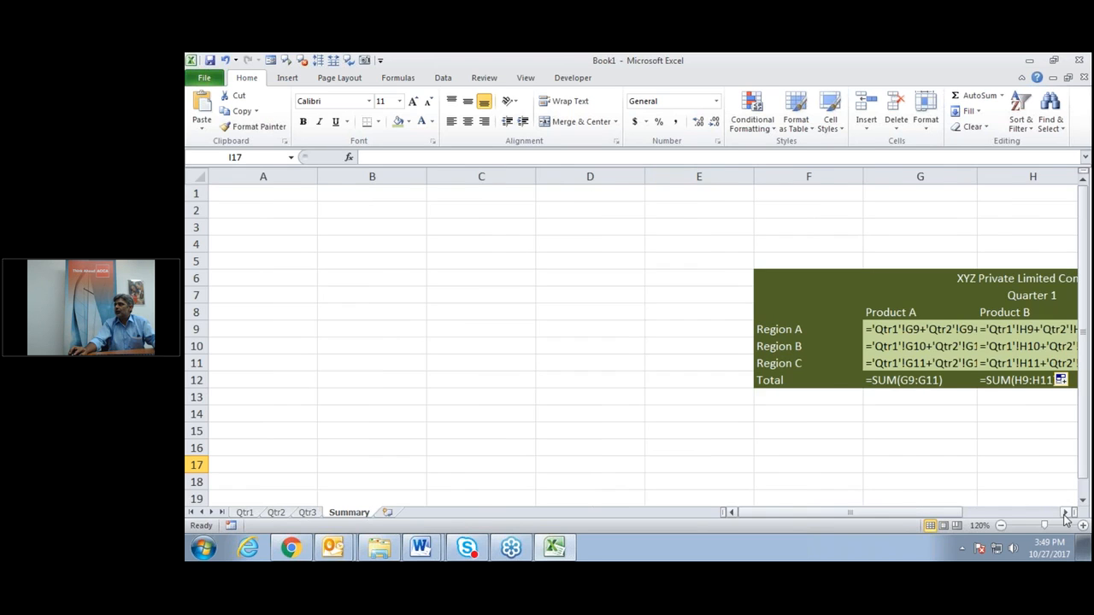
left_click(1065, 512)
left_click(1065, 512)
left_click(1065, 512)
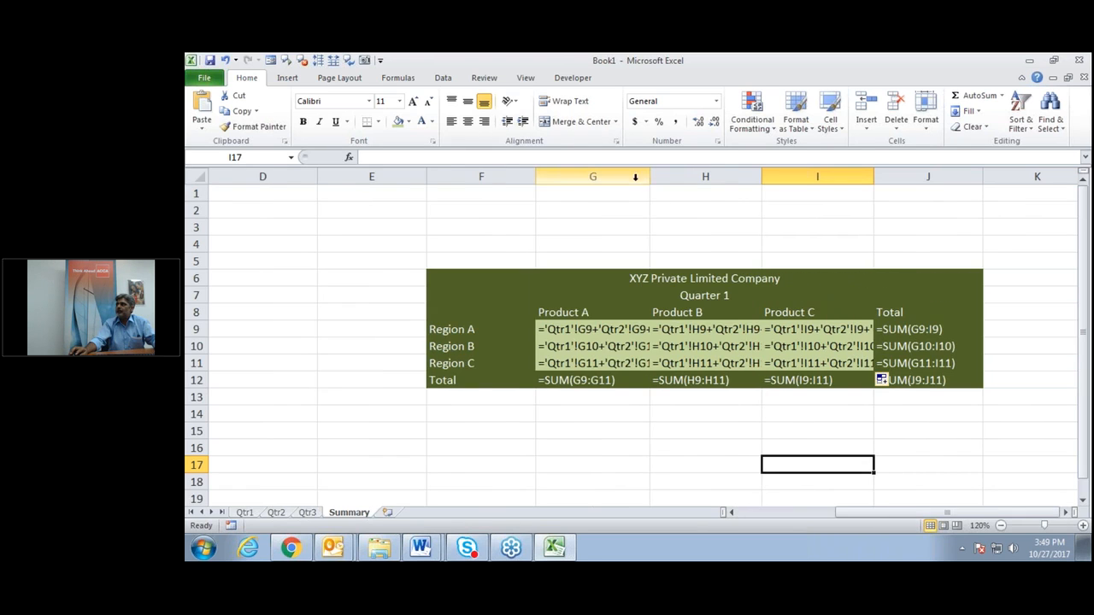
left_click_drag(653, 177, 692, 177)
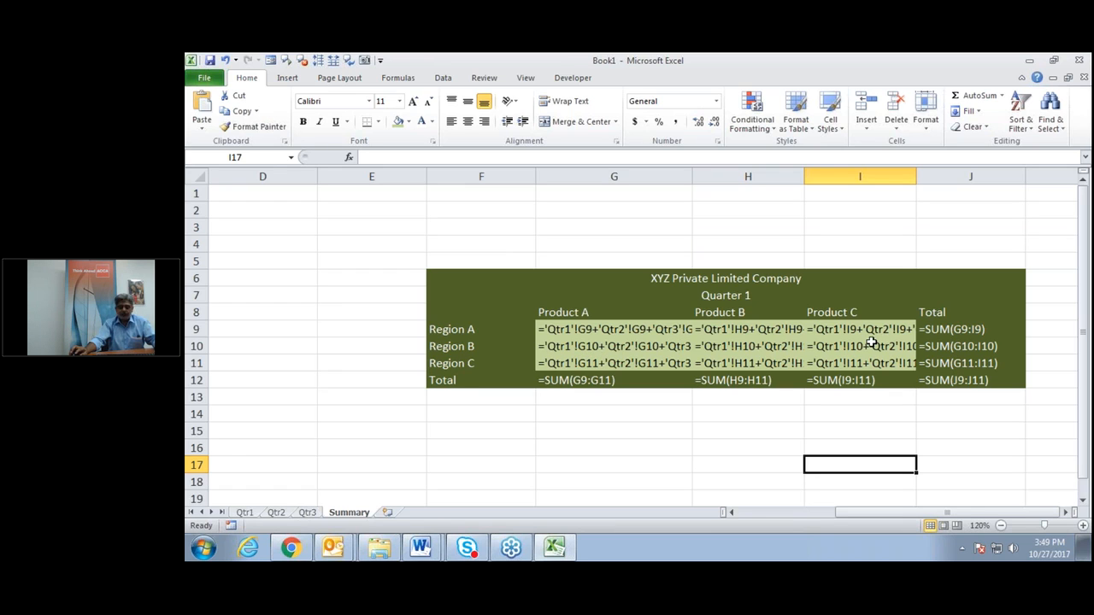
key("ctrl+grave")
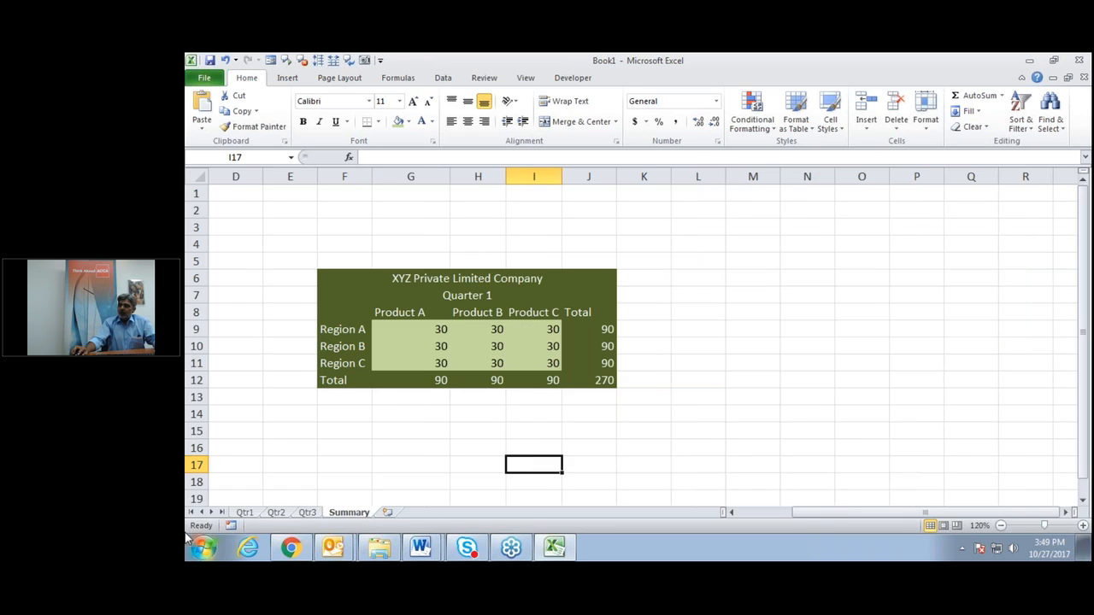
Change the Qtr2 sheet's heading from Quarter 1 to Quarter 2.
left_click(246, 515)
left_click(385, 466)
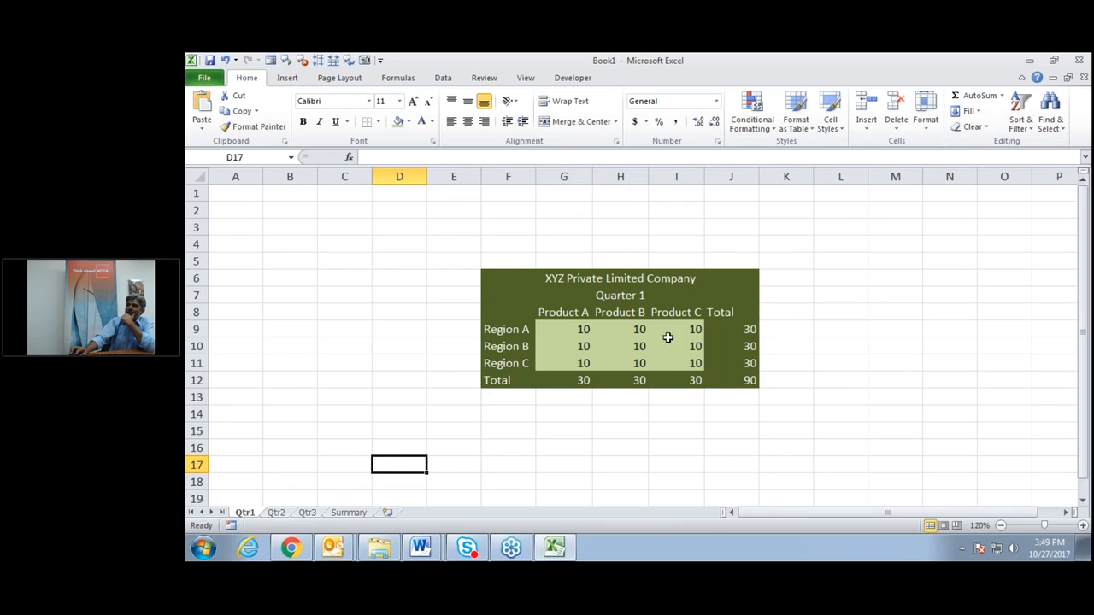
left_click(276, 512)
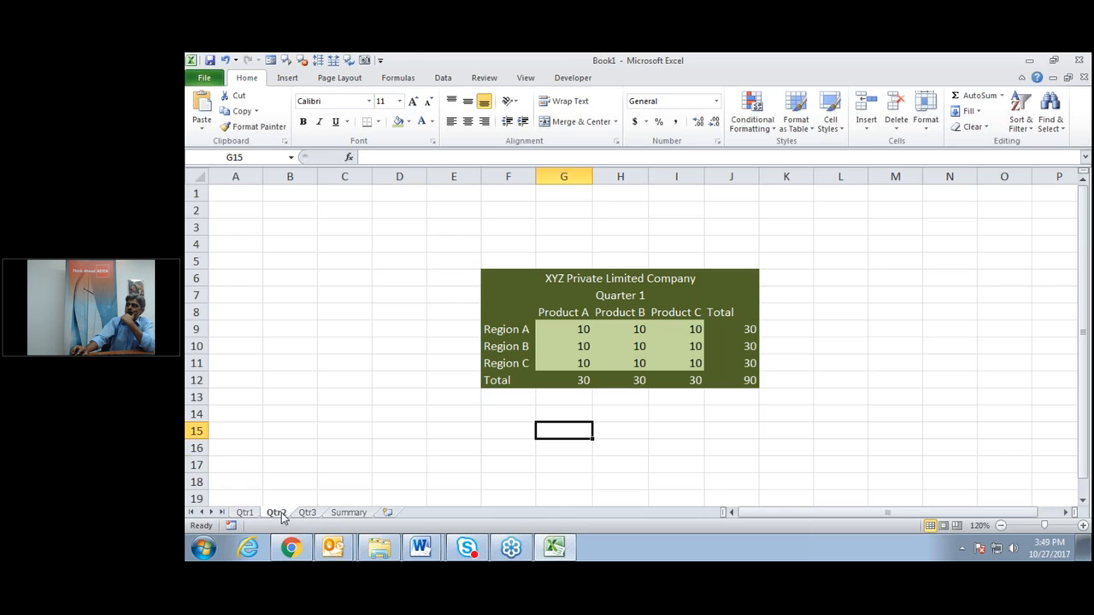
left_click(610, 295)
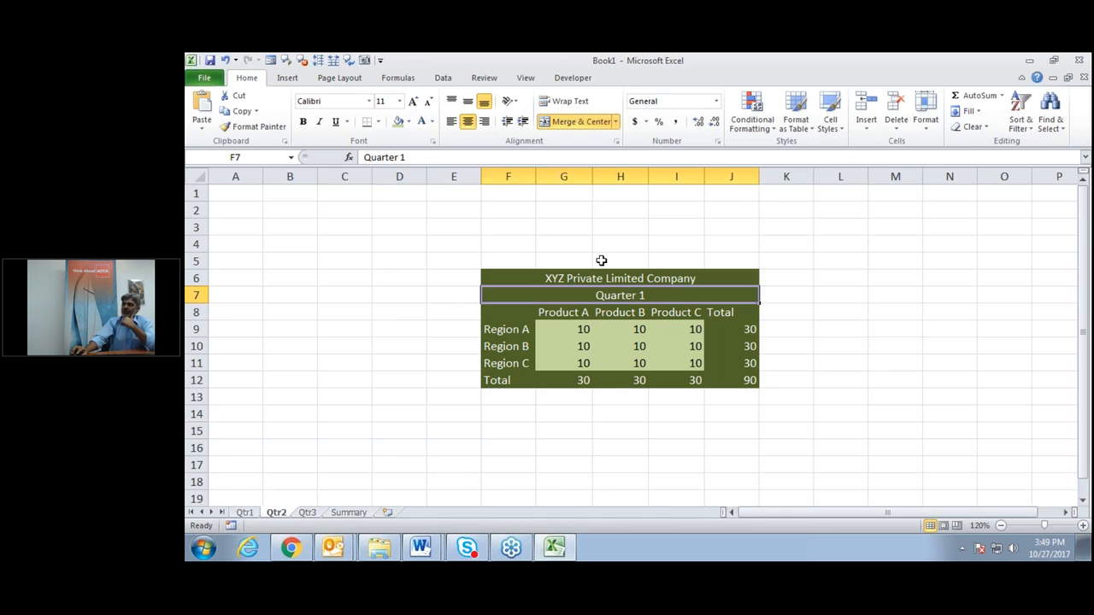
left_click(431, 157)
key("BackSpace")
type("2")
key("Return")
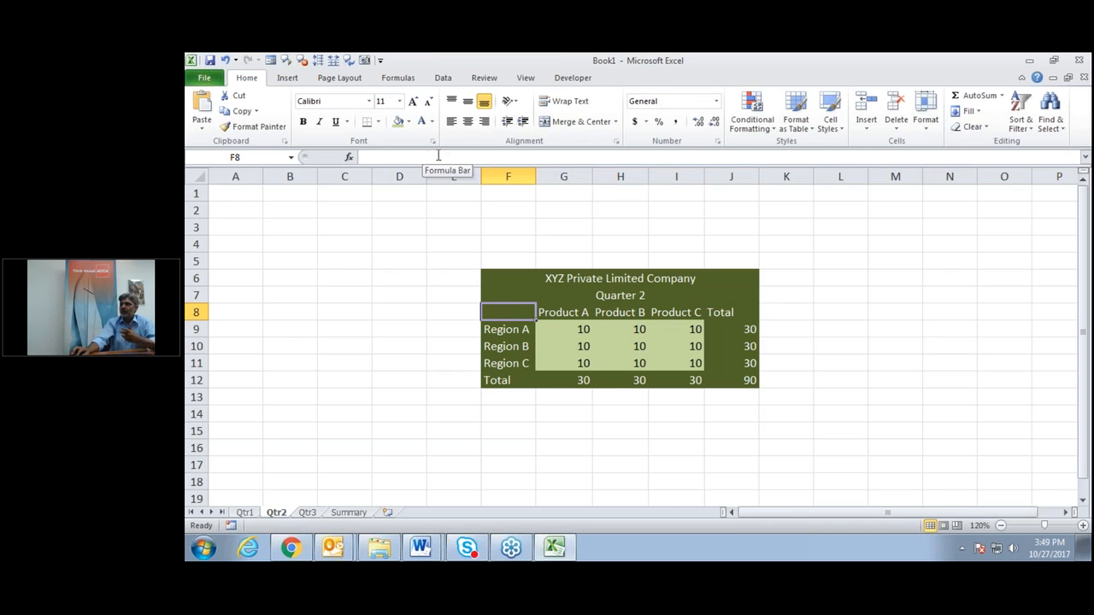
Enter 20 in the Product A cells G9:G11 on Qtr2.
left_click(564, 328)
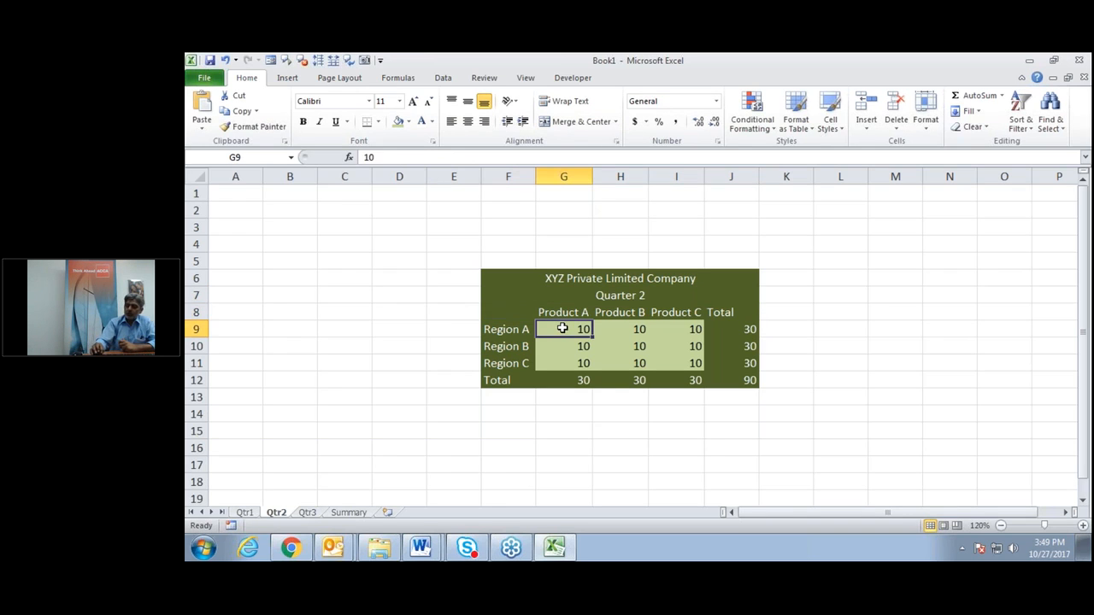
type("20")
key("Return")
type("20")
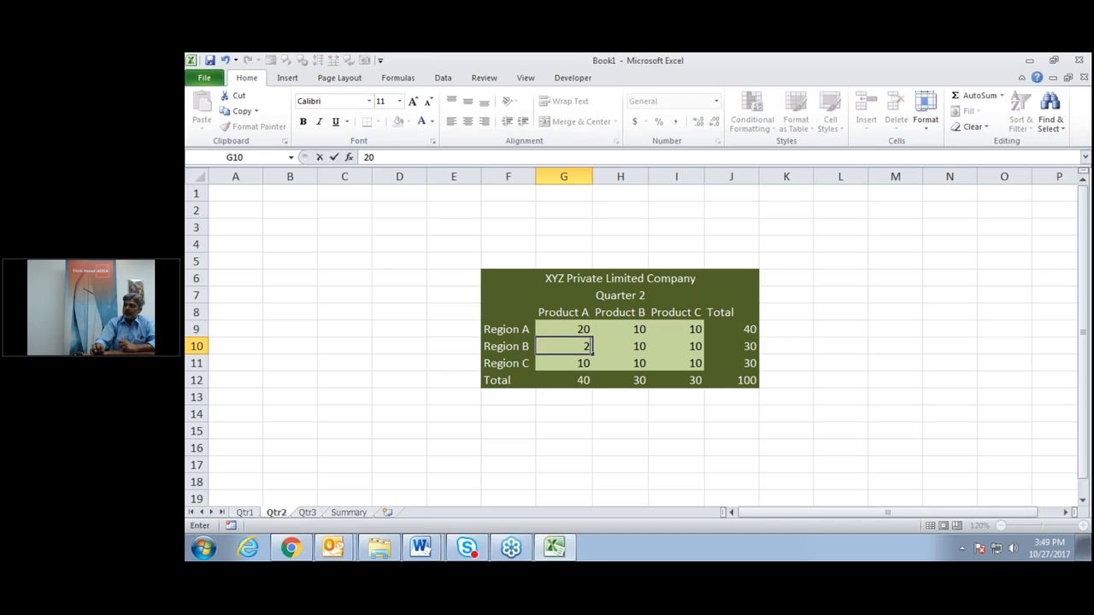
key("Return")
type("20")
key("Up")
key("Up")
Enter 20 in the Product B and C cells H9:I11, then display Qtr3.
key("Right")
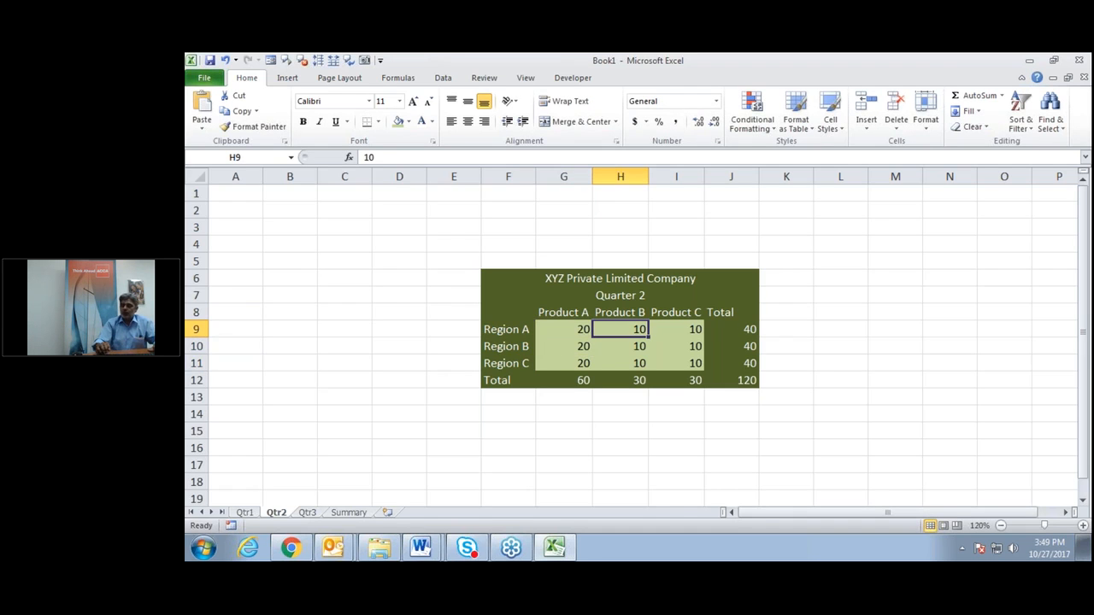
type("20")
key("Return")
type("20")
key("Return")
type("20")
key("Up")
key("Up")
key("Right")
type("20")
key("Return")
type("20")
key("Return")
type("20")
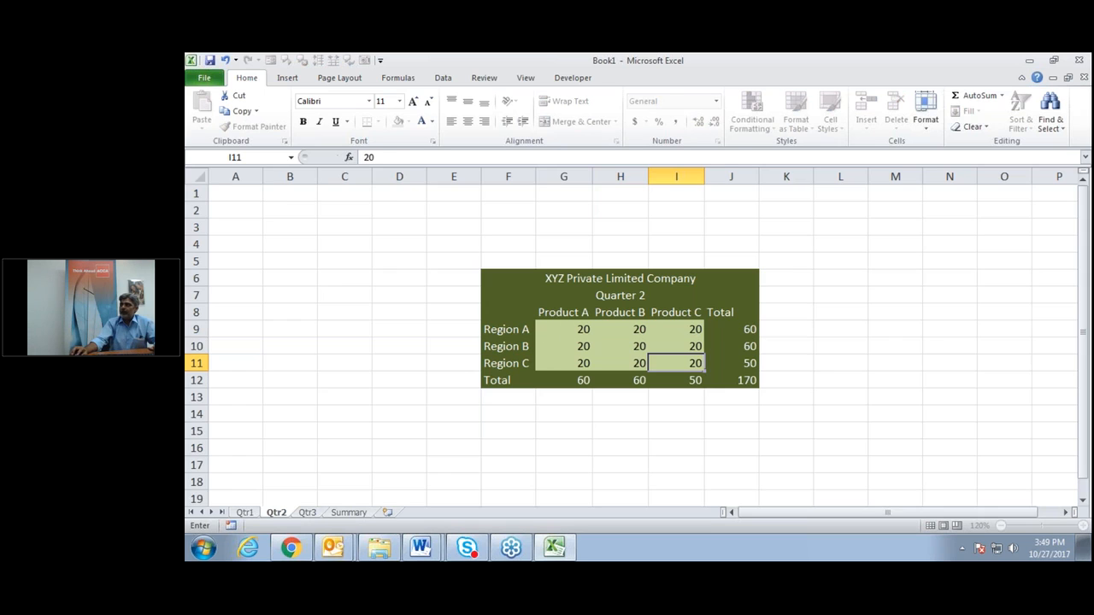
left_click(894, 329)
left_click(307, 517)
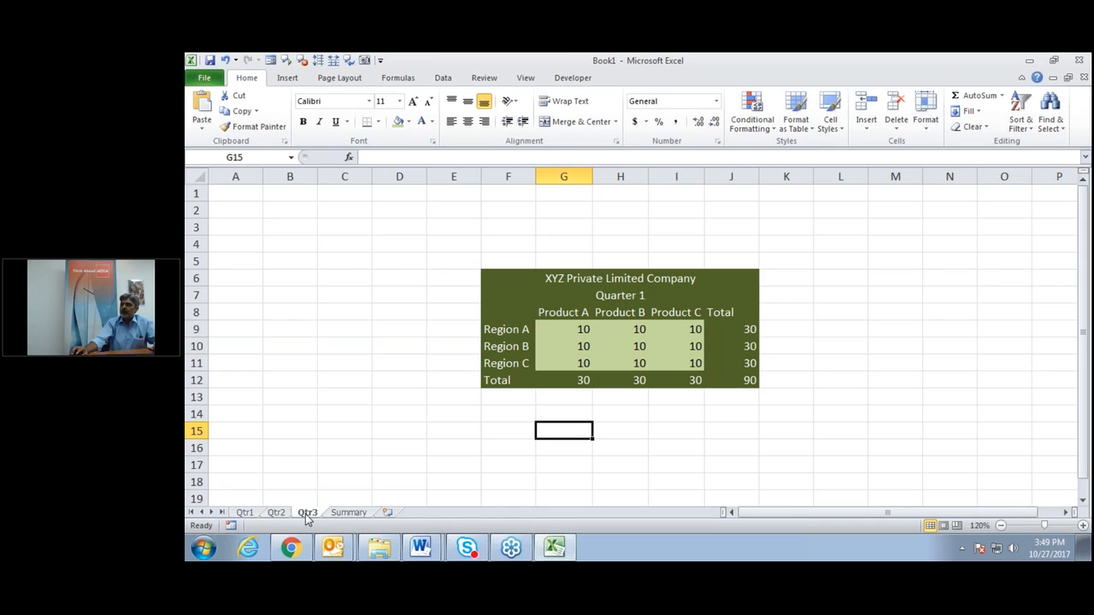
Enter 30 in the Product A cells G9:G11 on Qtr3.
left_click(579, 327)
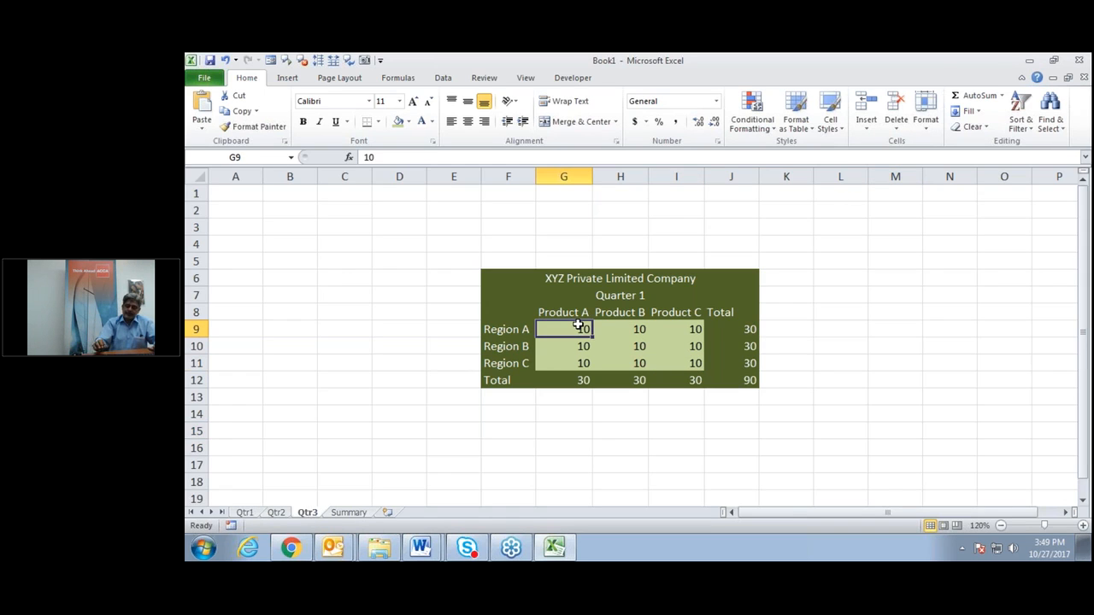
type("30")
key("Return")
type("30")
key("Return")
type("30")
key("Up")
key("Up")
Fill H9:I11 with 30 at once using Ctrl+Enter.
key("Right")
key("shift+Right")
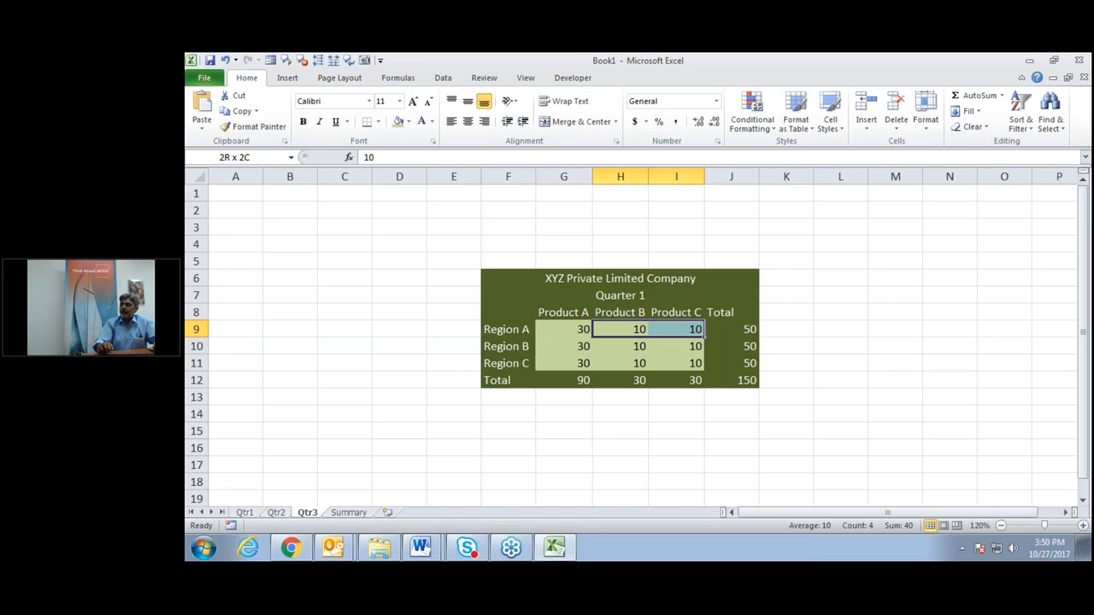
key("shift+Down")
key("shift+Down")
type("30")
key("ctrl+Return")
left_click(640, 445)
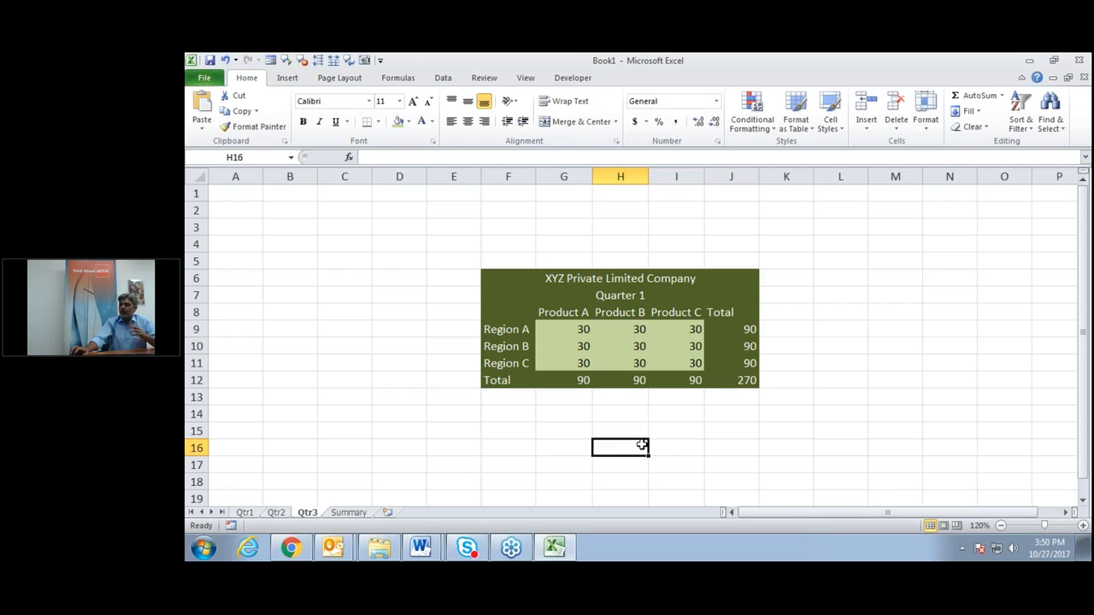
Change the merged F7 heading to Quarter 3.
left_click(634, 299)
left_click(471, 151)
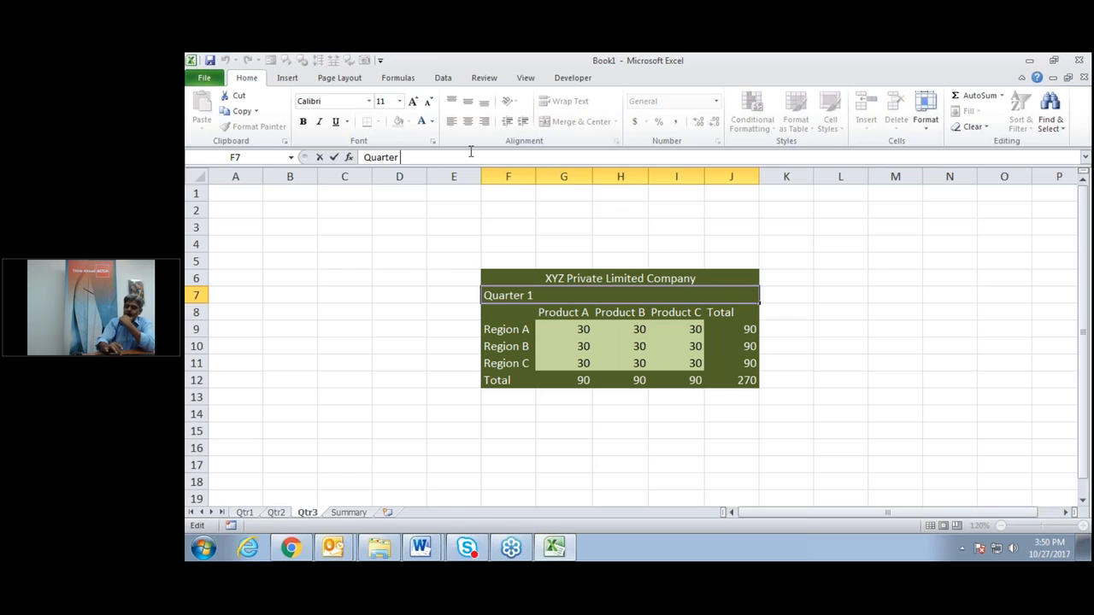
type("3")
key("Return")
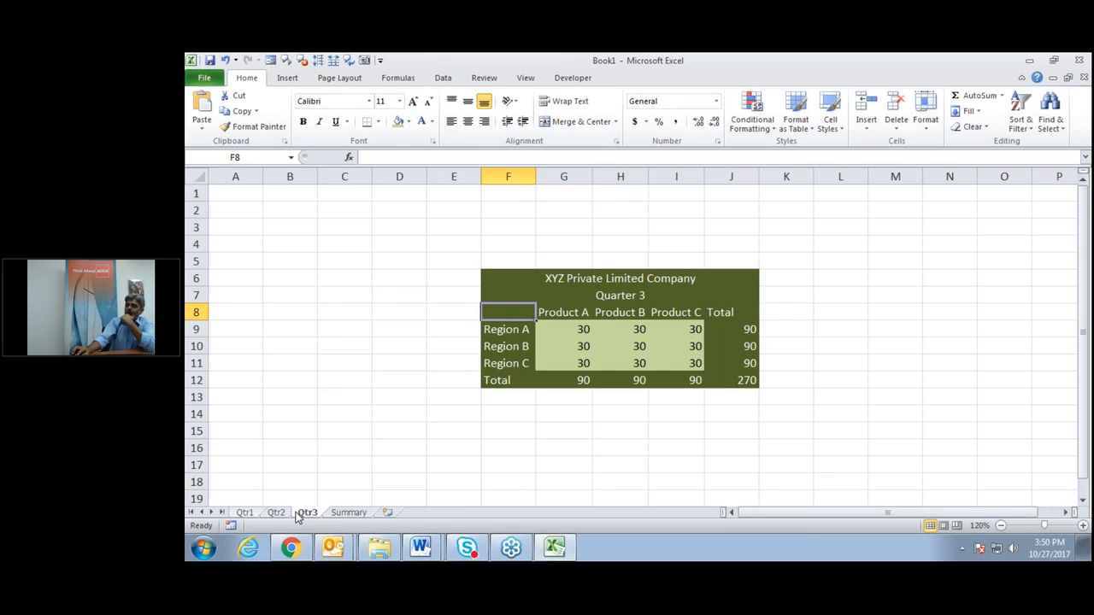
Check Qtr1's G9, then view the Summary totals of 60 per cell and 540 overall.
left_click(246, 512)
left_click(564, 332)
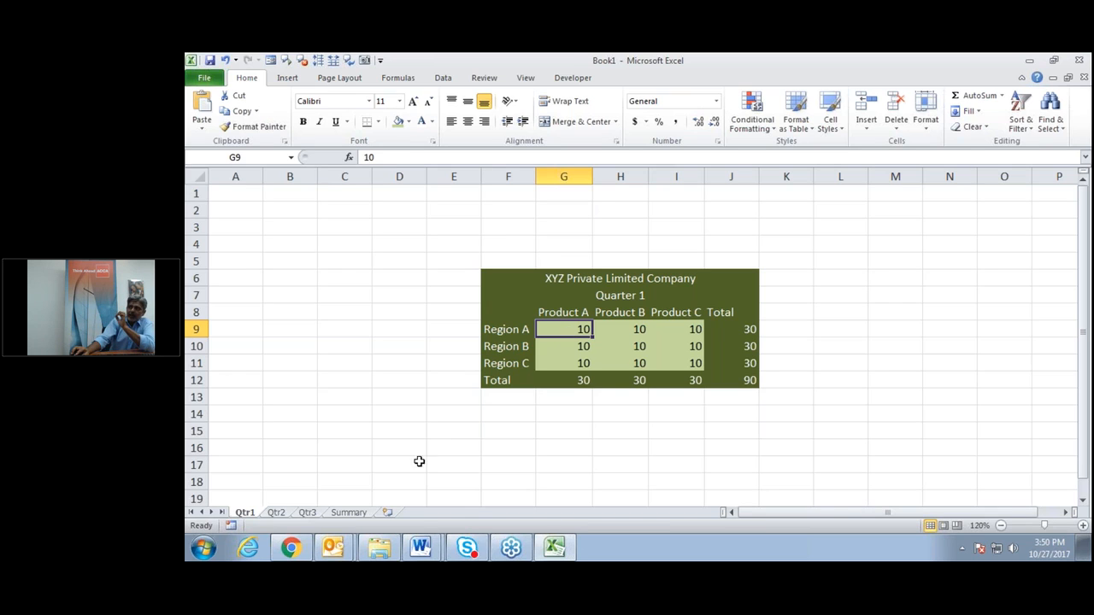
left_click(359, 511)
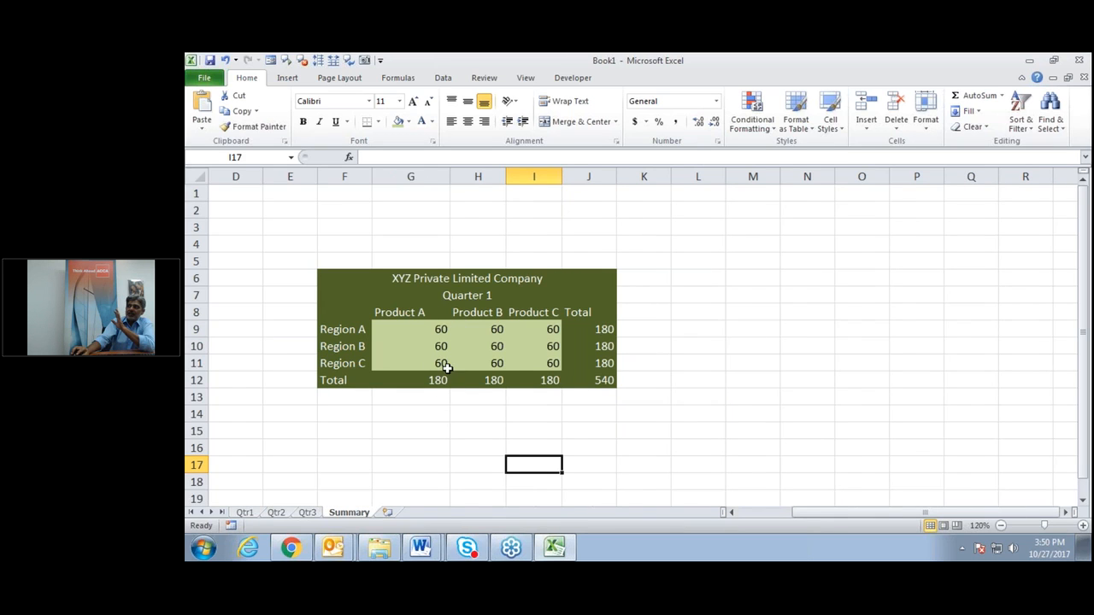
Change Qtr1's Region B Product A value in G10 to 80.
left_click(248, 512)
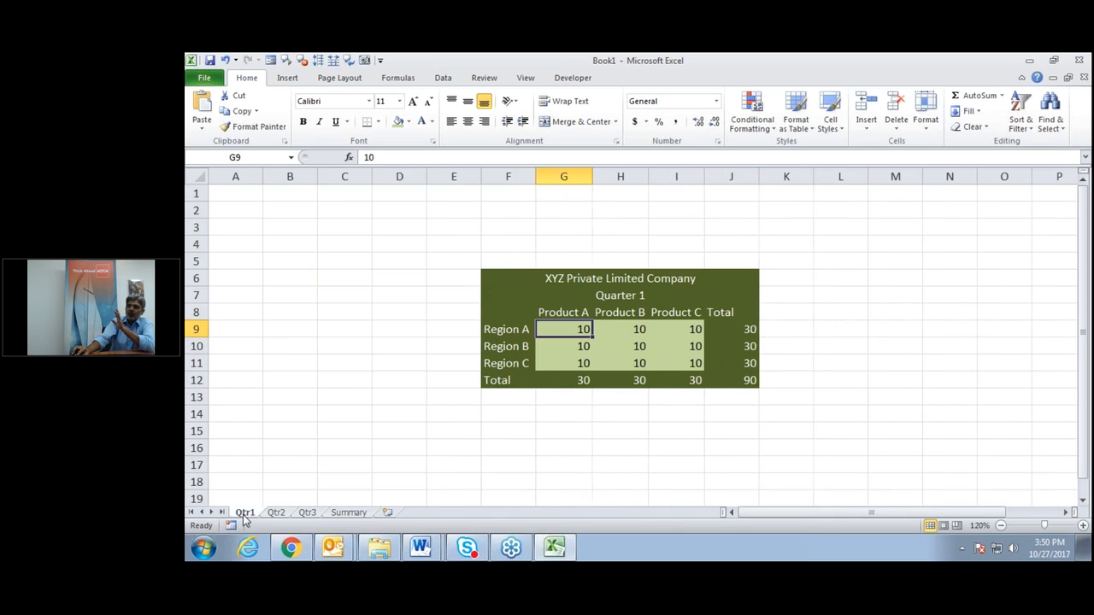
left_click(580, 348)
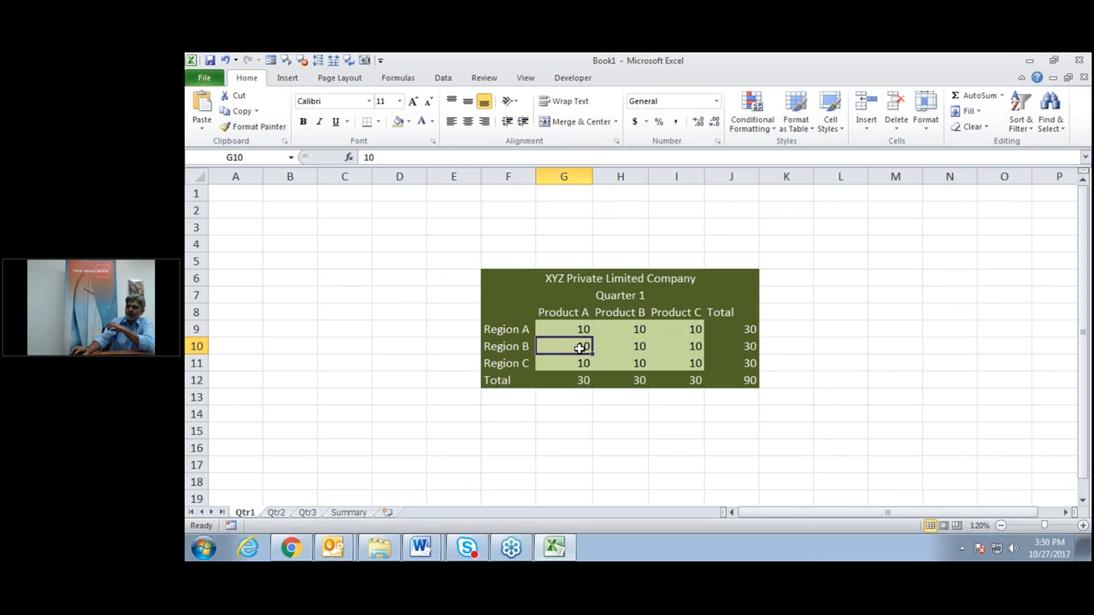
type("80")
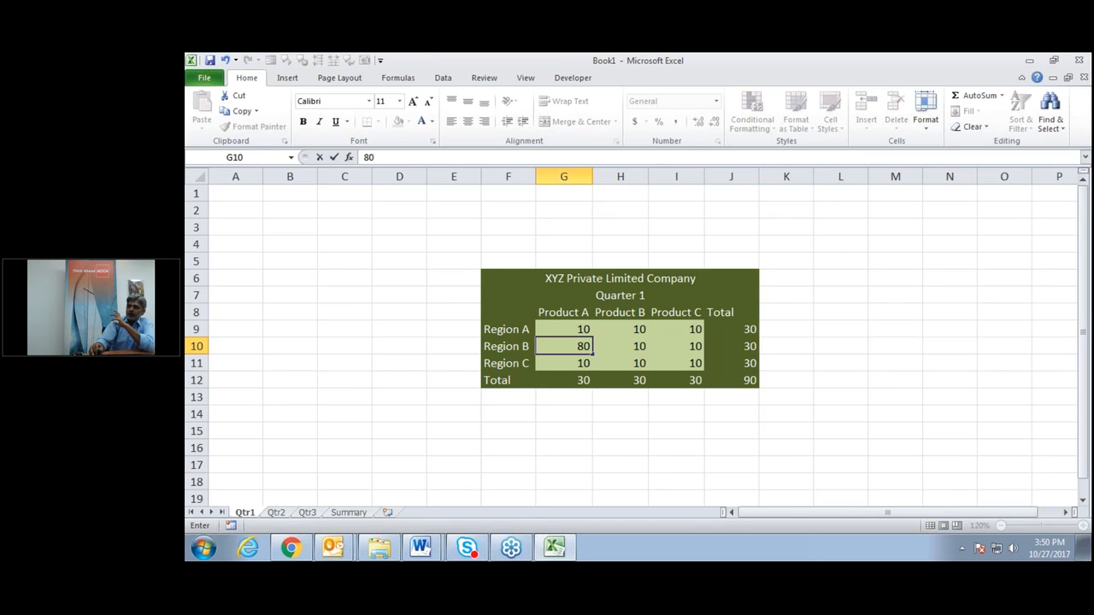
key("Return")
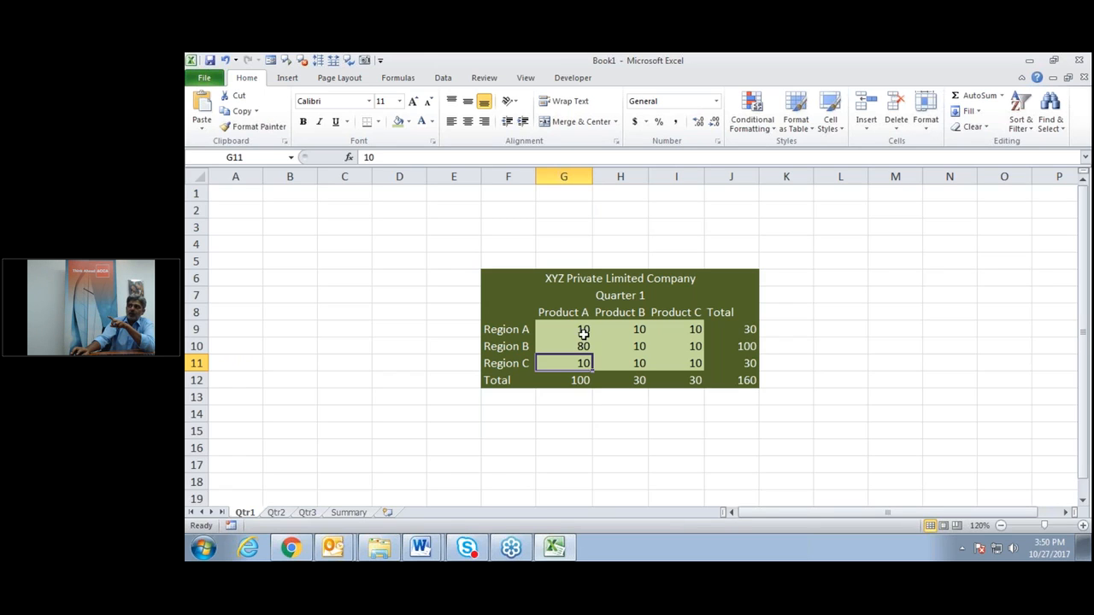
Compare Summary against Qtr1, confirming Region B Product A now shows 130 and grand total 610.
left_click(349, 512)
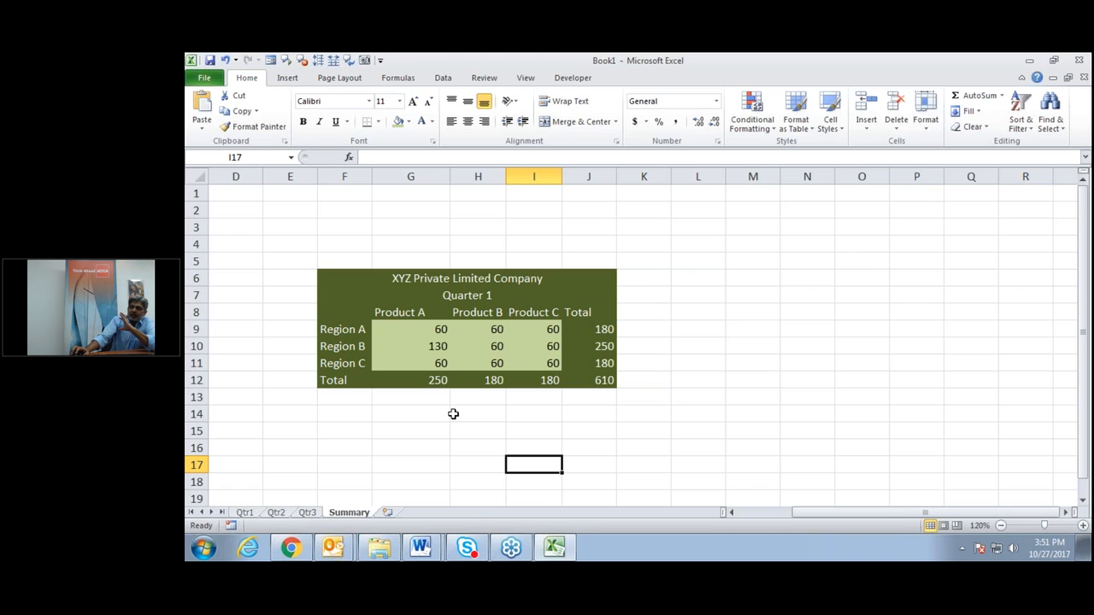
left_click(341, 275)
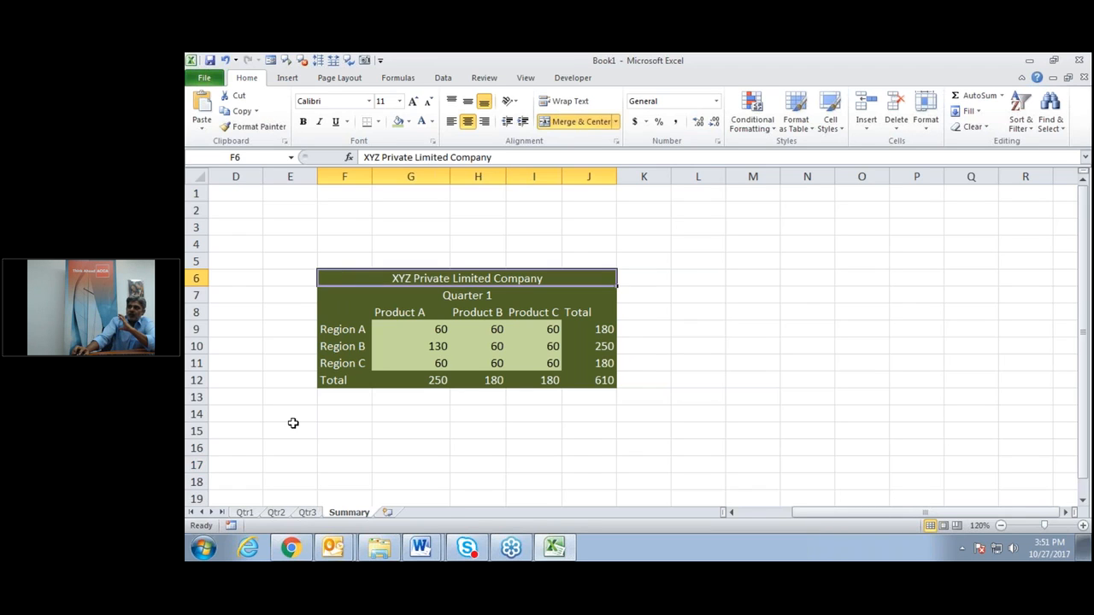
left_click(244, 513)
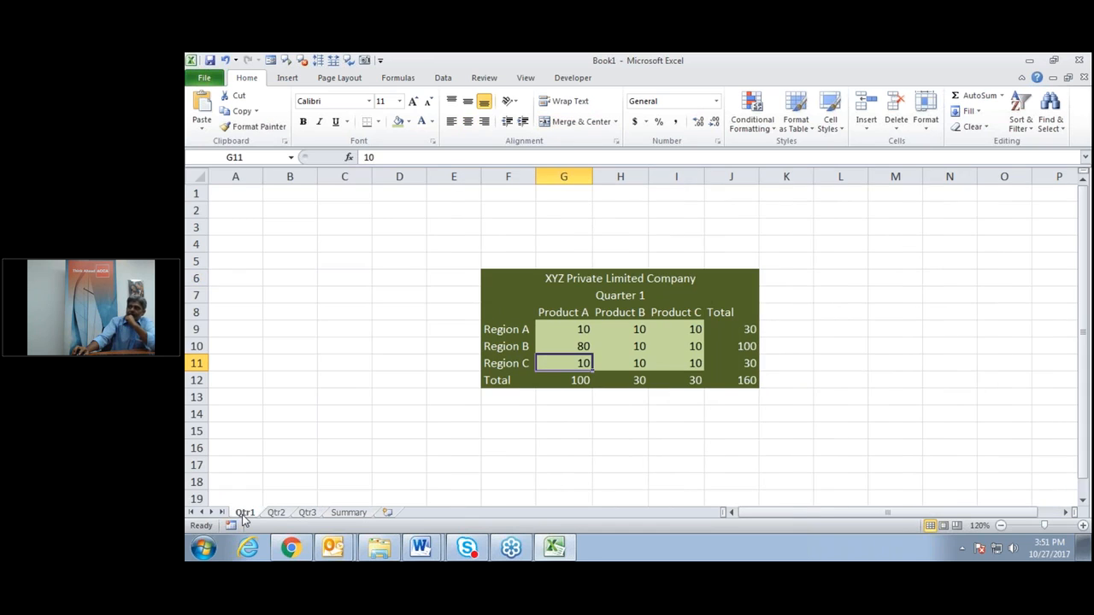
left_click(601, 462)
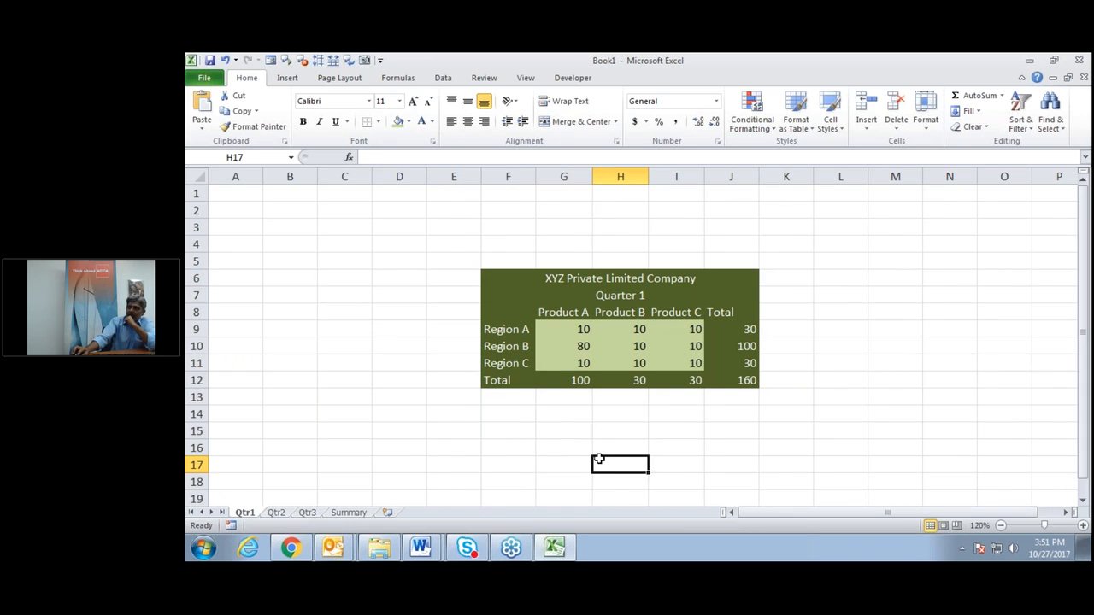
left_click(347, 512)
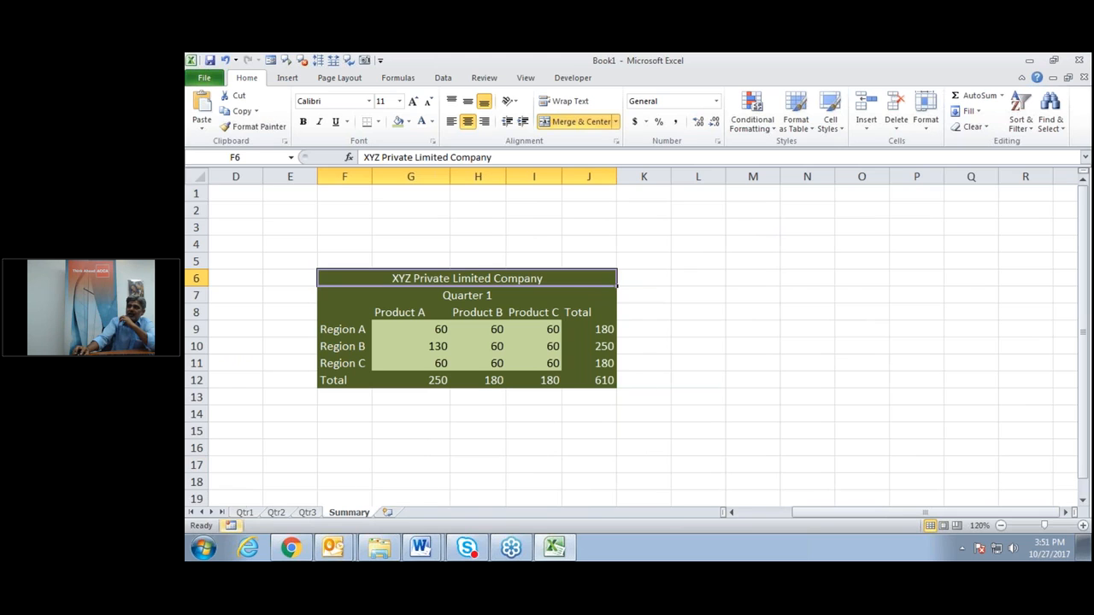
left_click(245, 513)
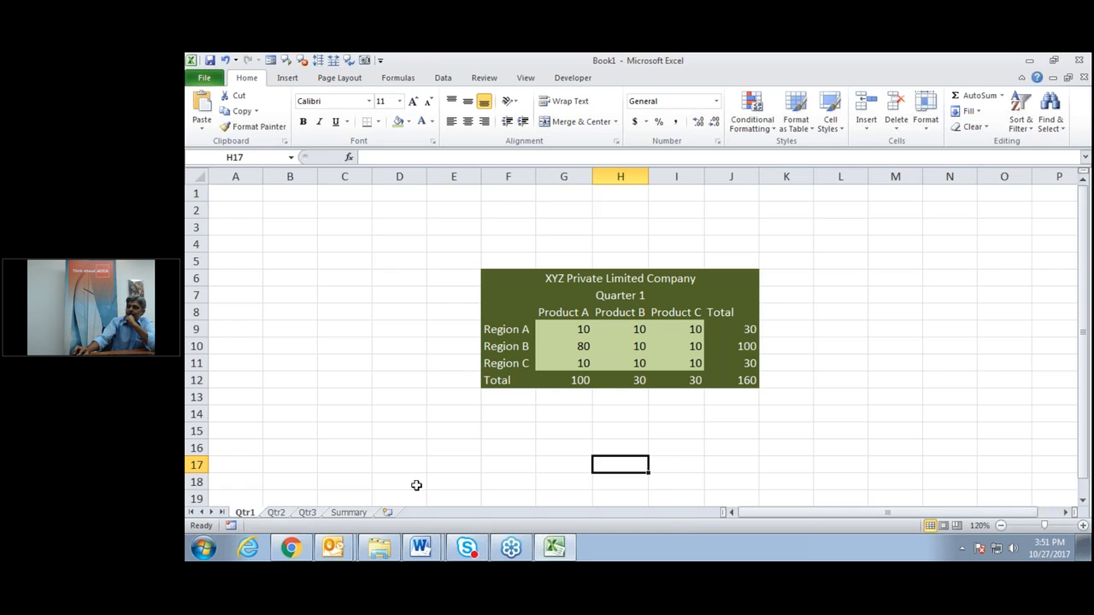
left_click(348, 513)
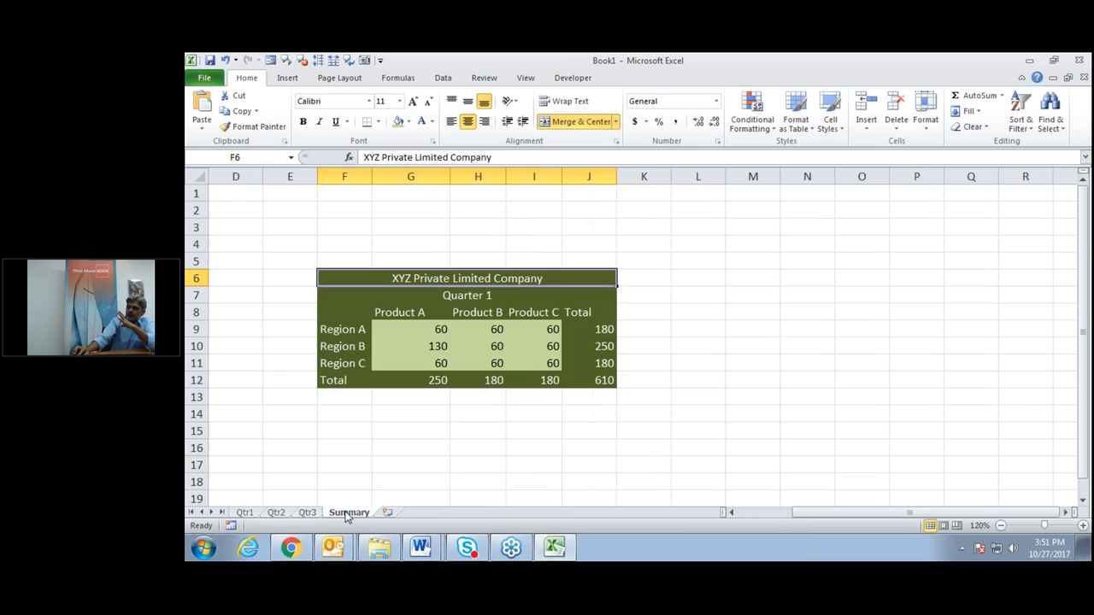
left_click(549, 429)
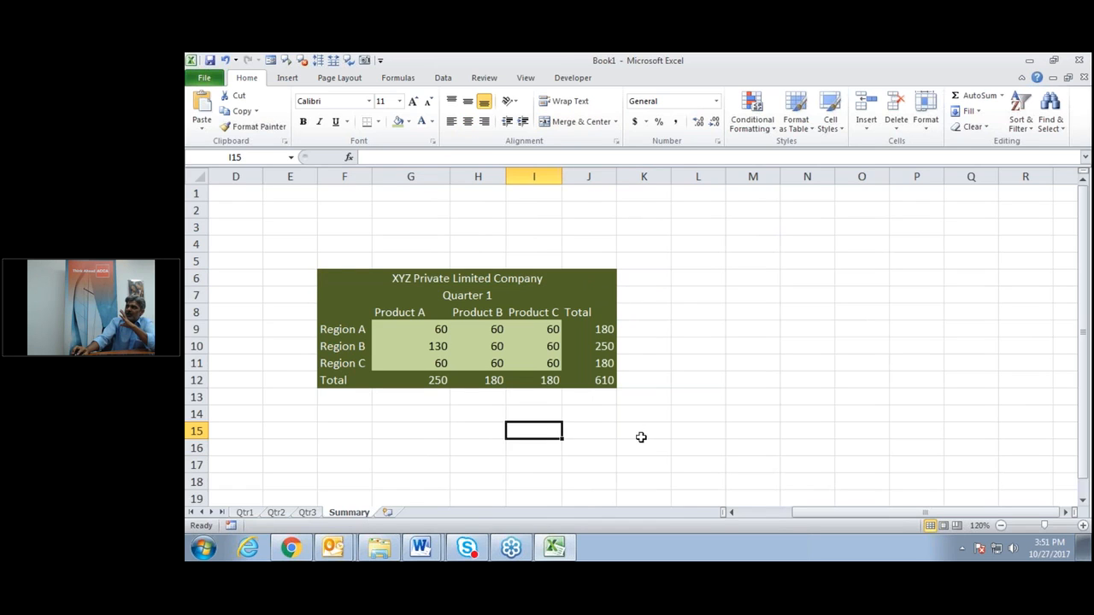
left_click(365, 273)
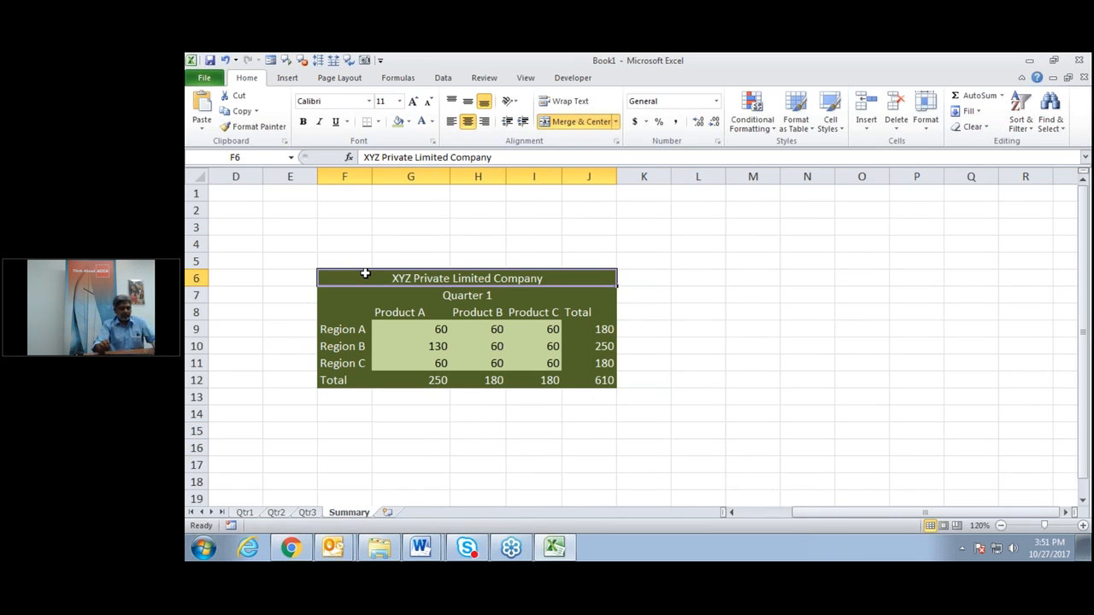
Copy the whole Summary table F6:J12 and return to the Qtr1 sheet.
key("shift+Down")
key("shift+Down")
key("shift+Down")
key("shift+Down")
key("shift+Down")
key("shift+Down")
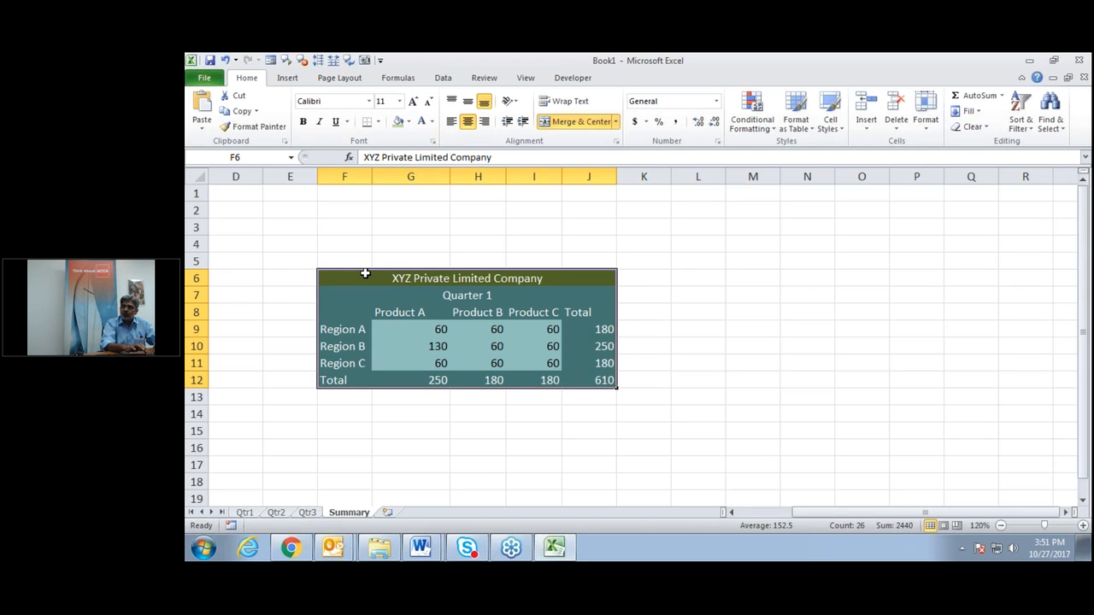
key("ctrl+c")
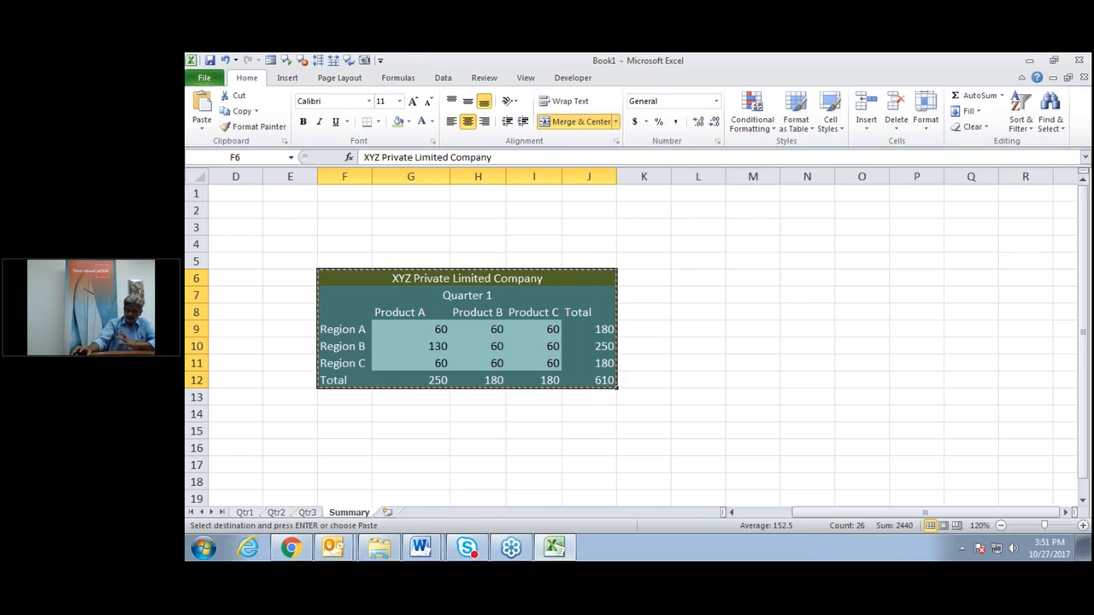
left_click(245, 512)
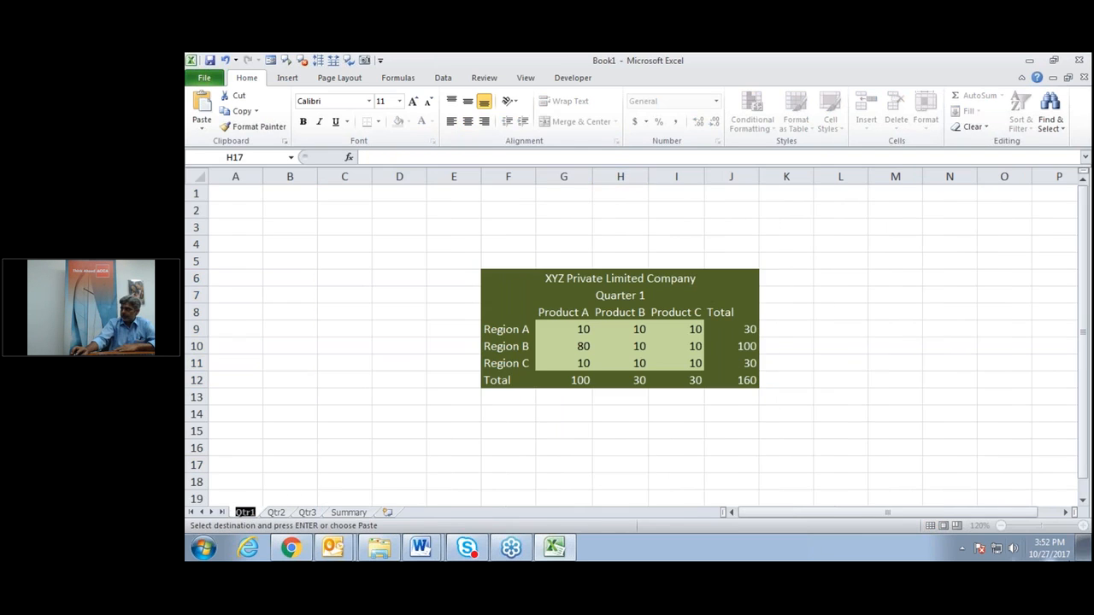
left_click(1066, 513)
left_click(1066, 514)
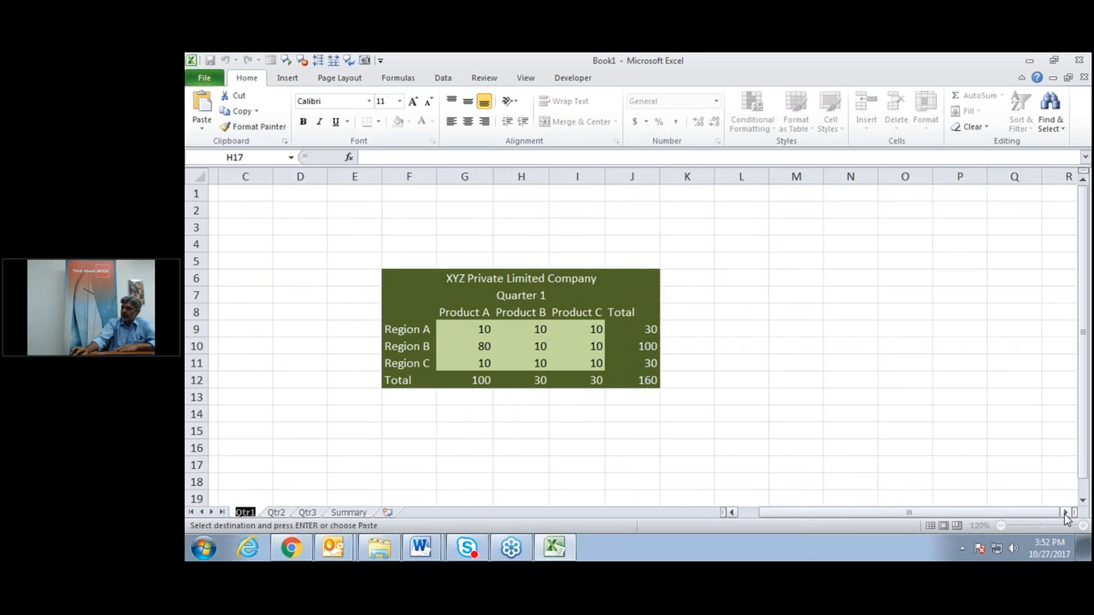
left_click(1065, 514)
left_click(681, 280)
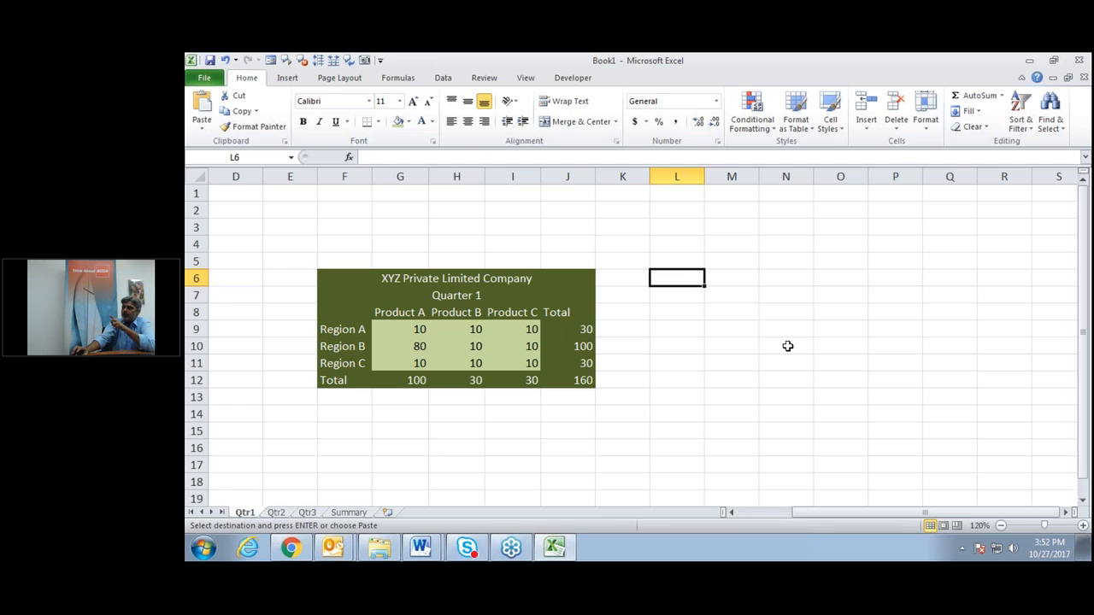
Preview the copied Summary table as a linked picture at cell L6 on Qtr1.
right_click(678, 277)
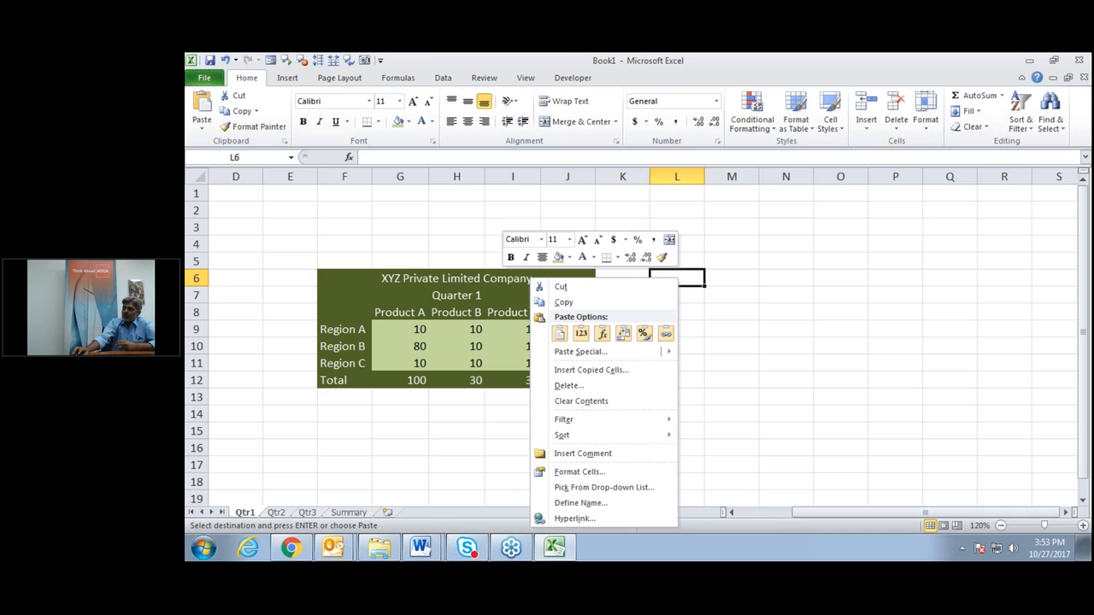
key("Escape")
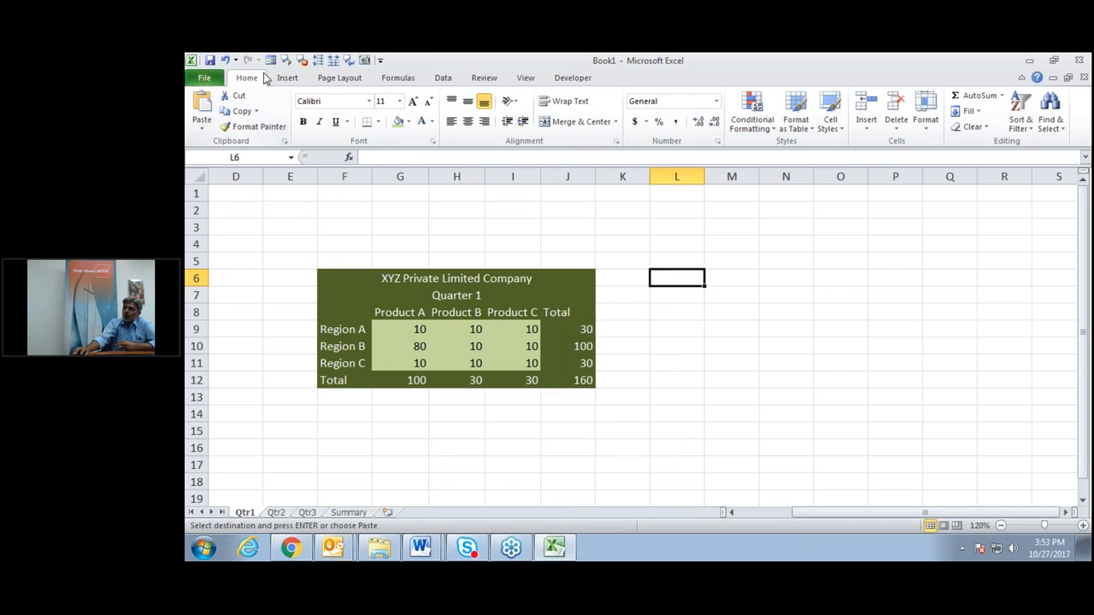
left_click(204, 132)
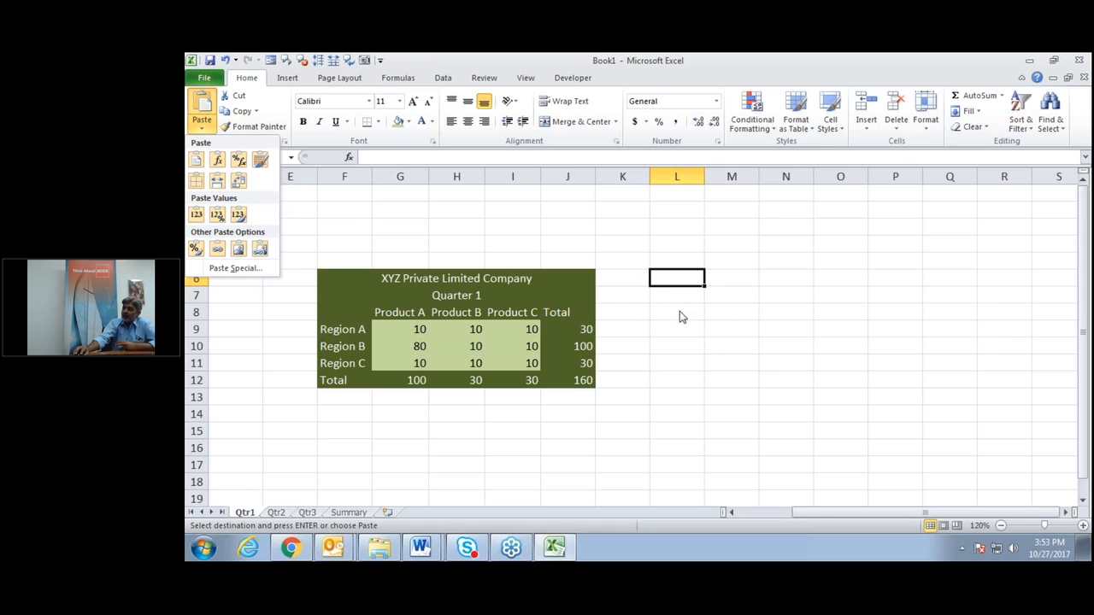
left_click(679, 278)
right_click(679, 280)
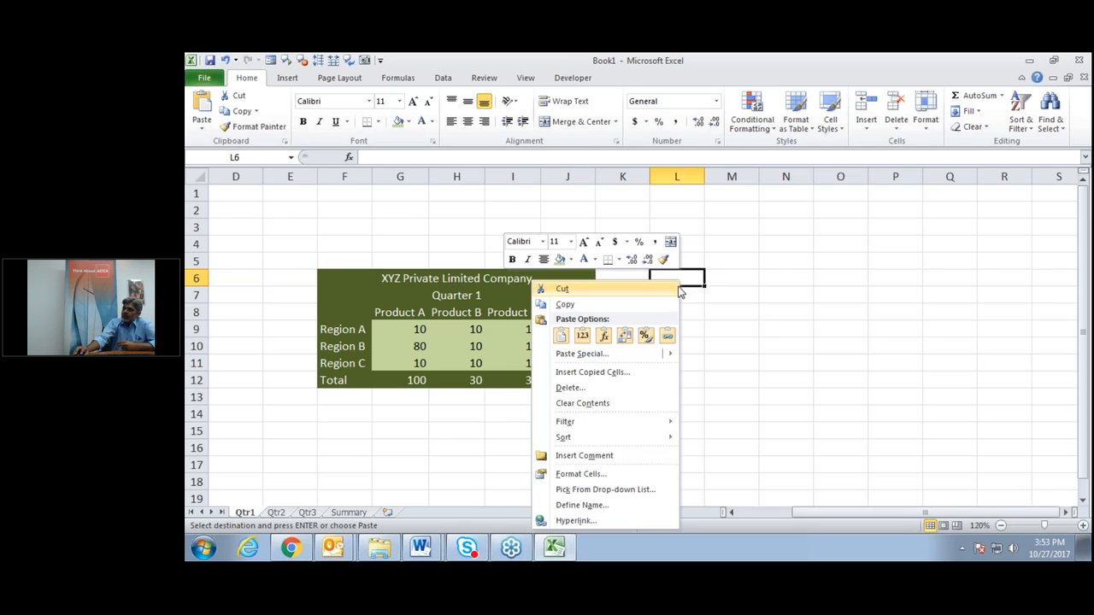
mouse_move(587, 359)
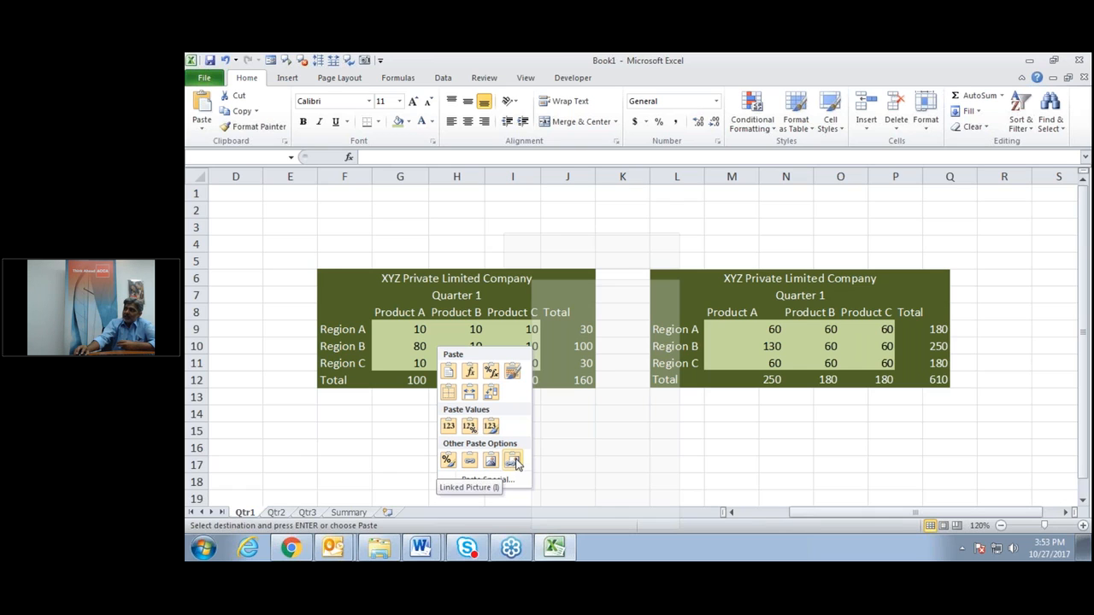
left_click(516, 463)
left_click(560, 451)
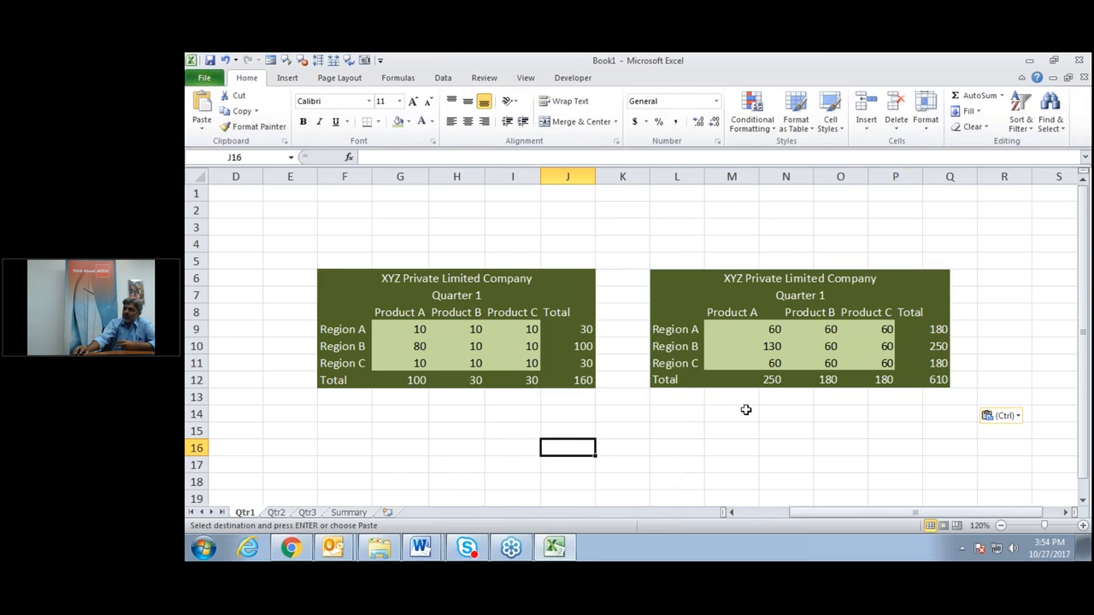
left_click(766, 294)
left_click_drag(800, 269, 800, 232)
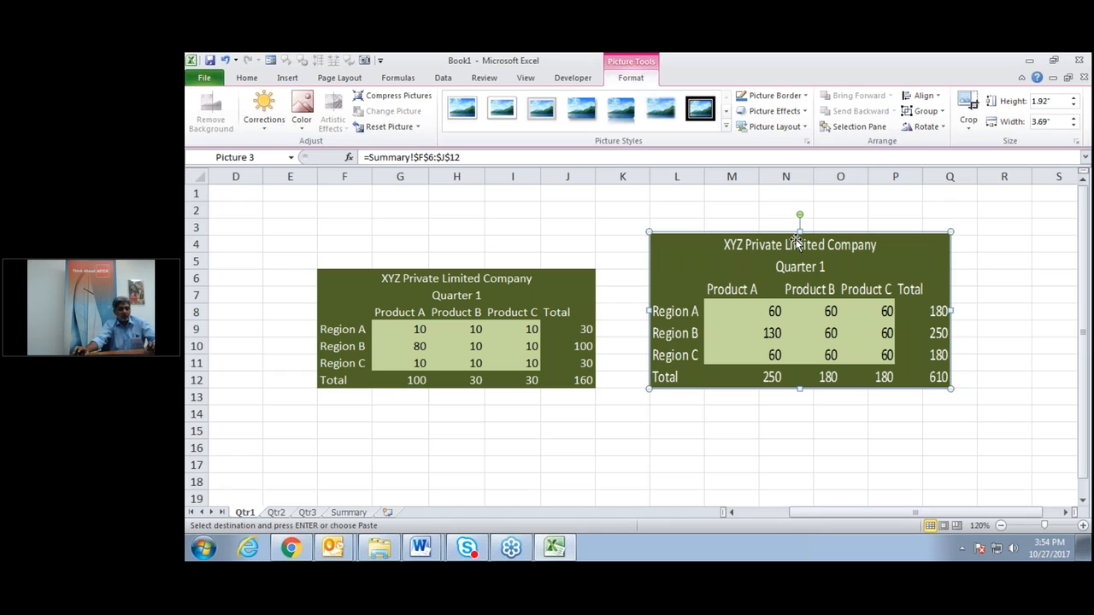
key("ctrl+z")
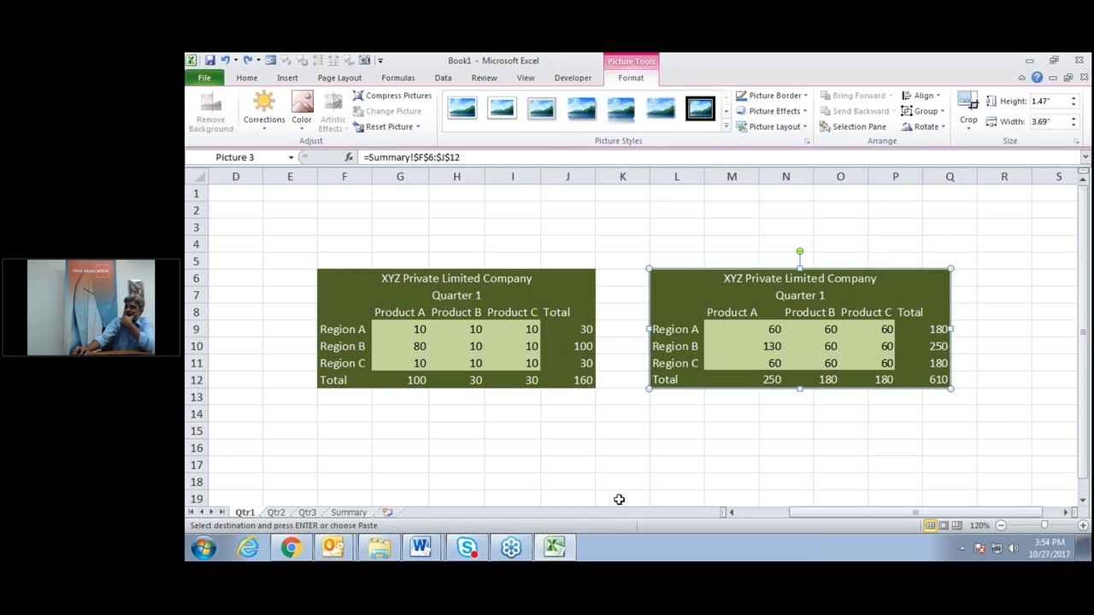
left_click(626, 465)
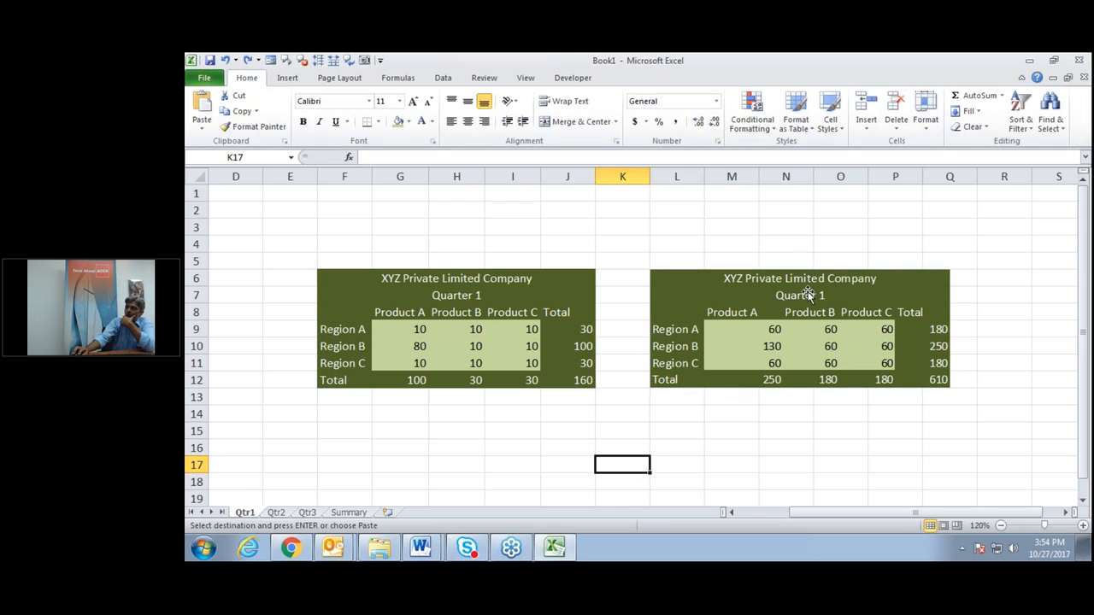
Change the Summary sheet's F7 subtitle from 'Quarter 1' to 'Summary', then view Qtr1.
double_click(357, 514)
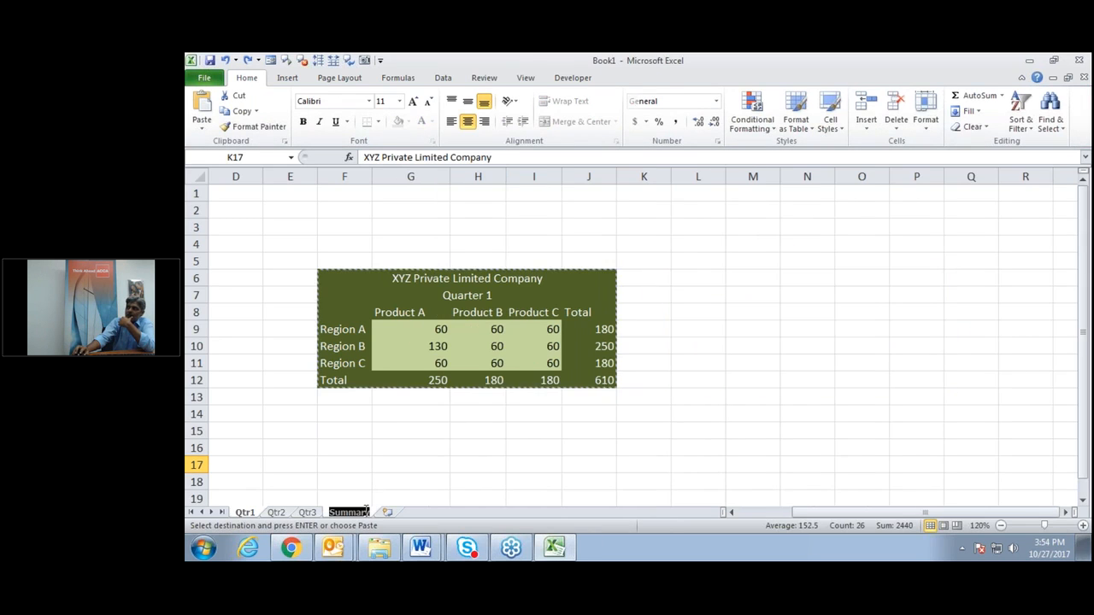
left_click(460, 295)
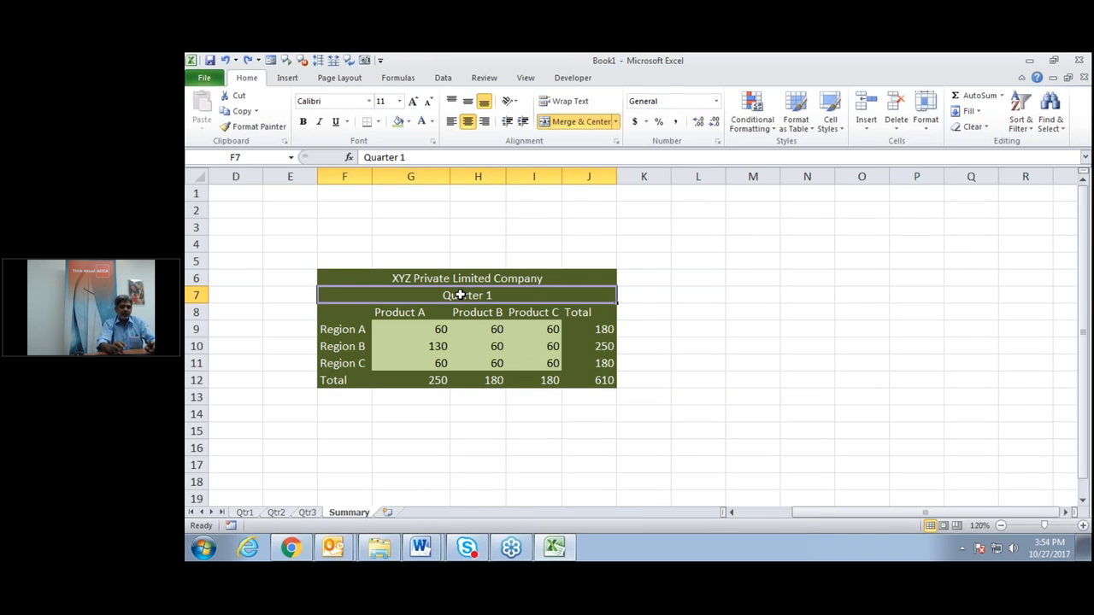
type("Summary")
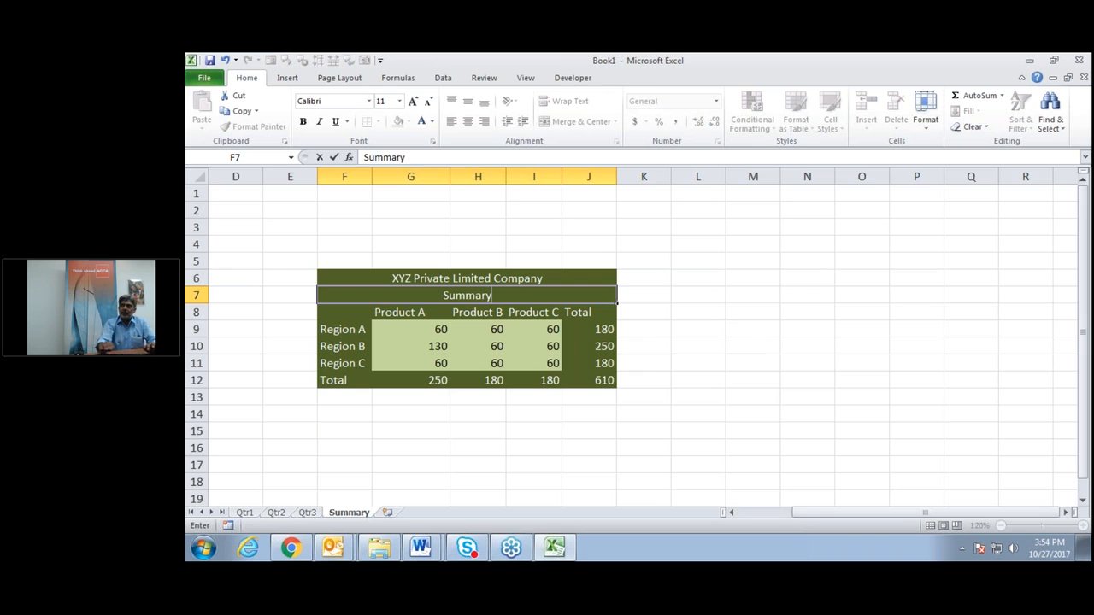
key("Return")
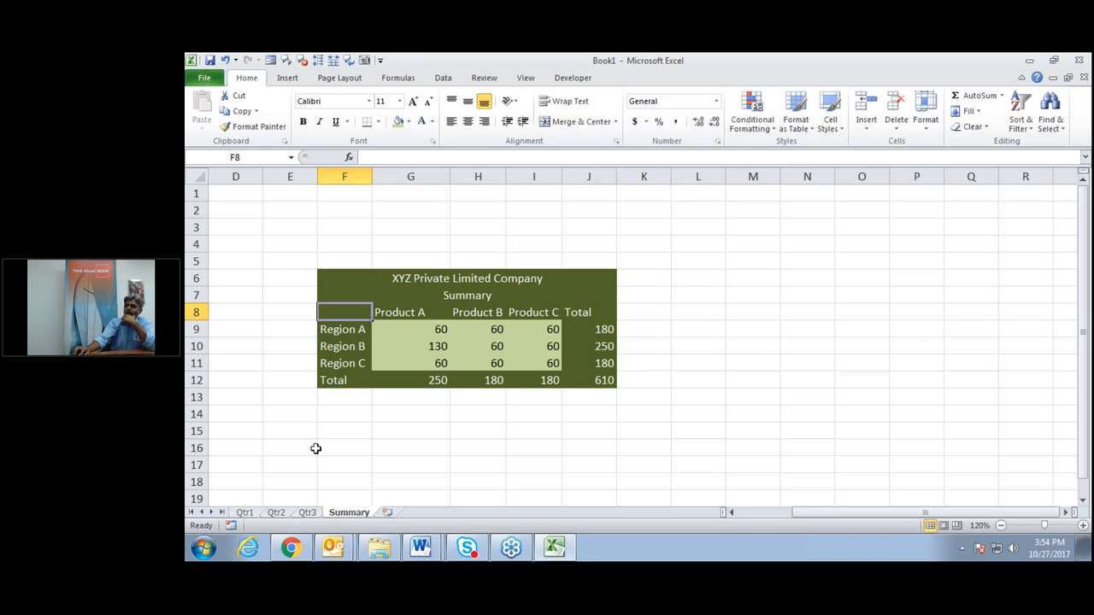
left_click(244, 512)
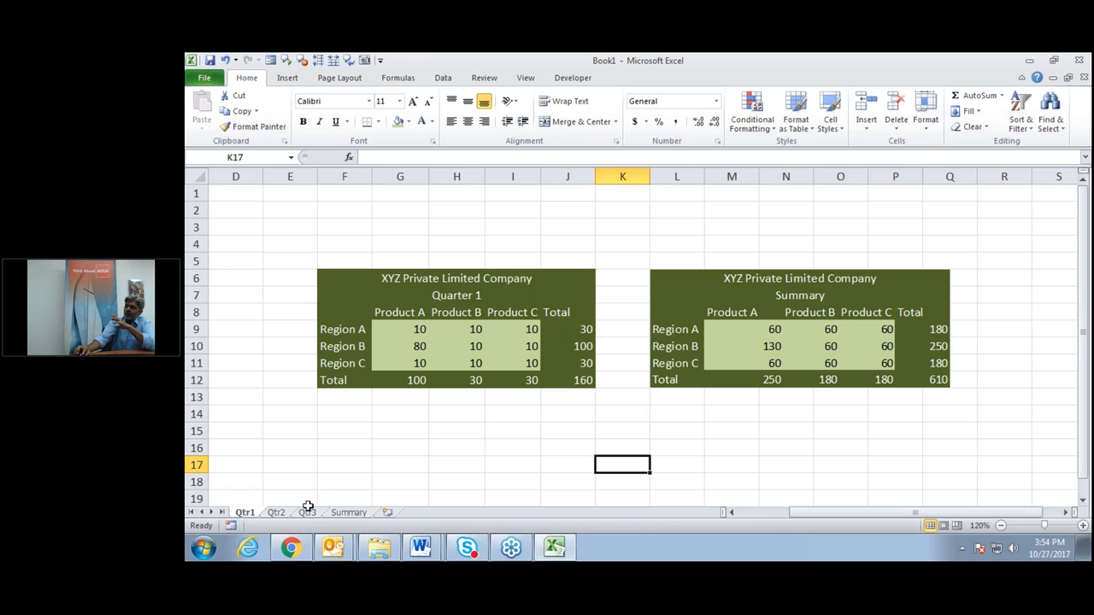
Copy the Summary table F6:J12 on the Summary sheet.
left_click(350, 513)
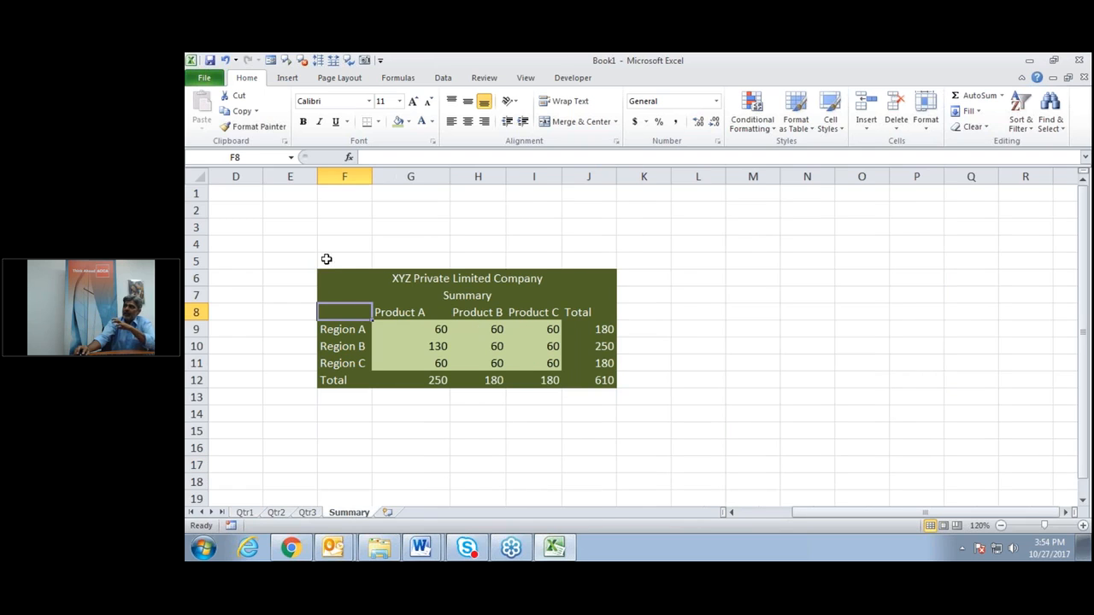
left_click(330, 278)
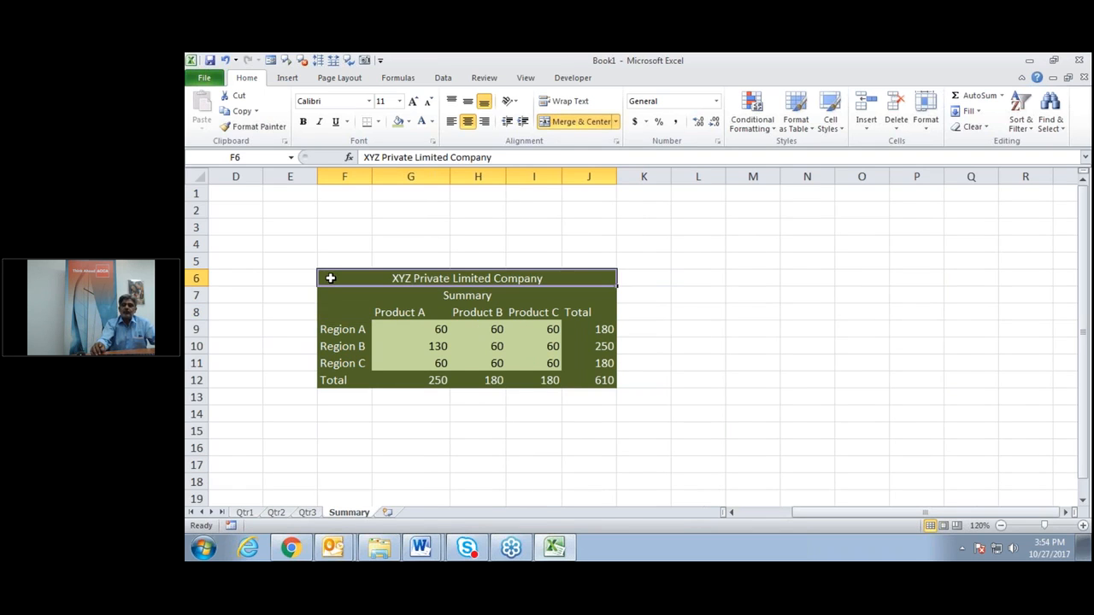
key("ctrl+a")
key("ctrl+c")
Paste the Summary table as a linked picture at L6 on Qtr2.
left_click(276, 512)
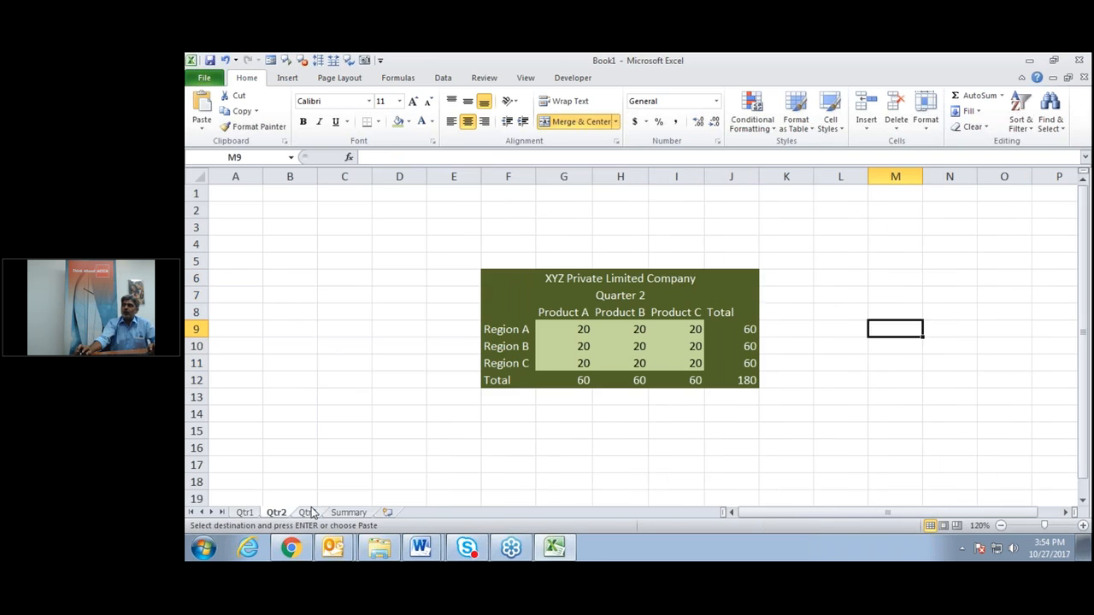
left_click(831, 276)
right_click(831, 276)
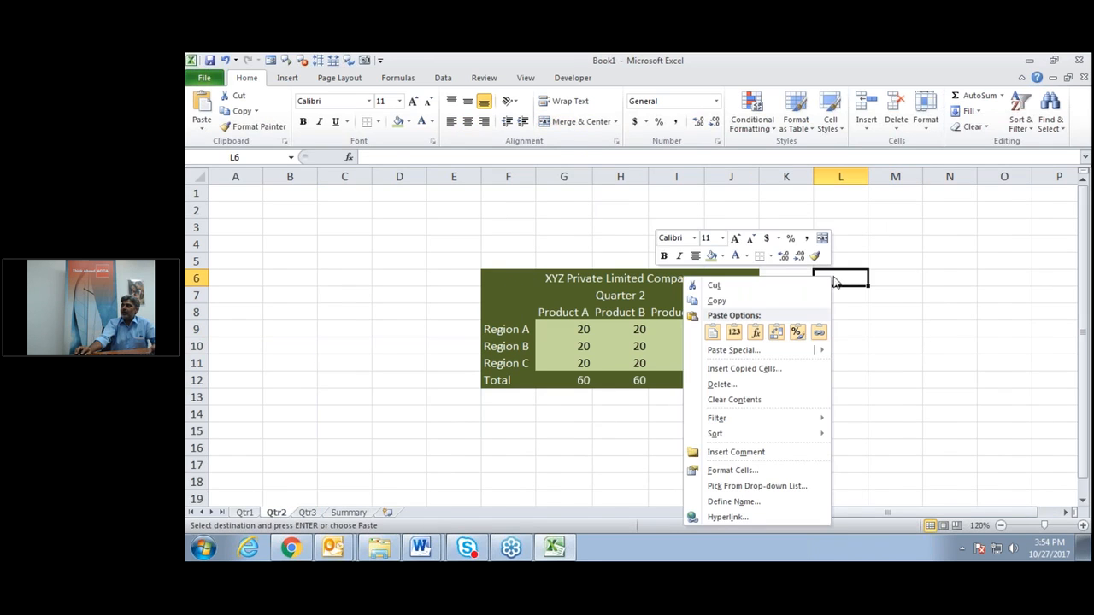
mouse_move(816, 354)
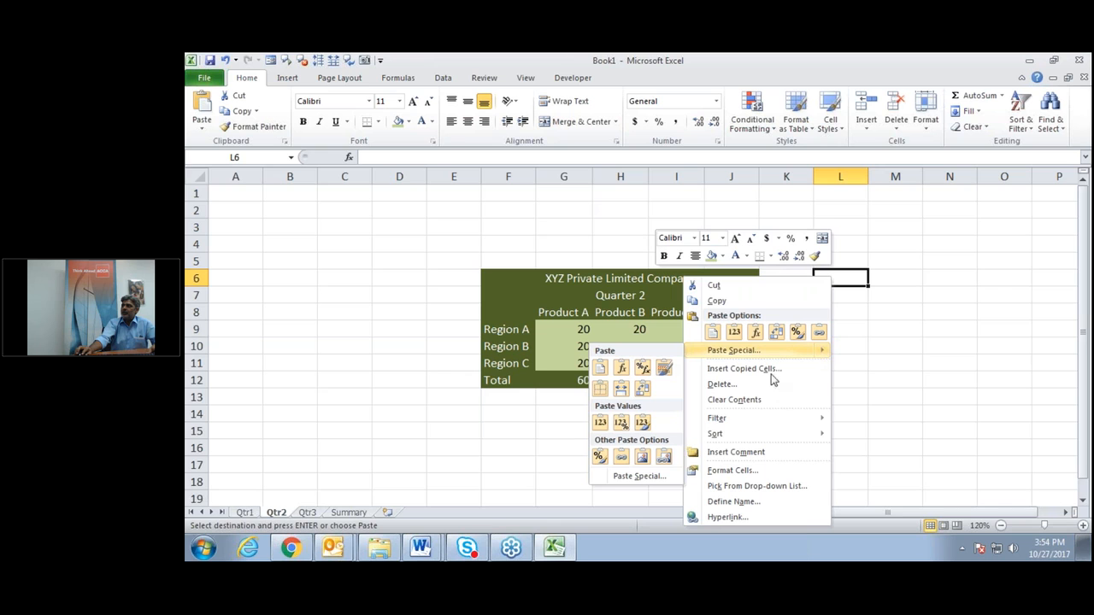
left_click(665, 458)
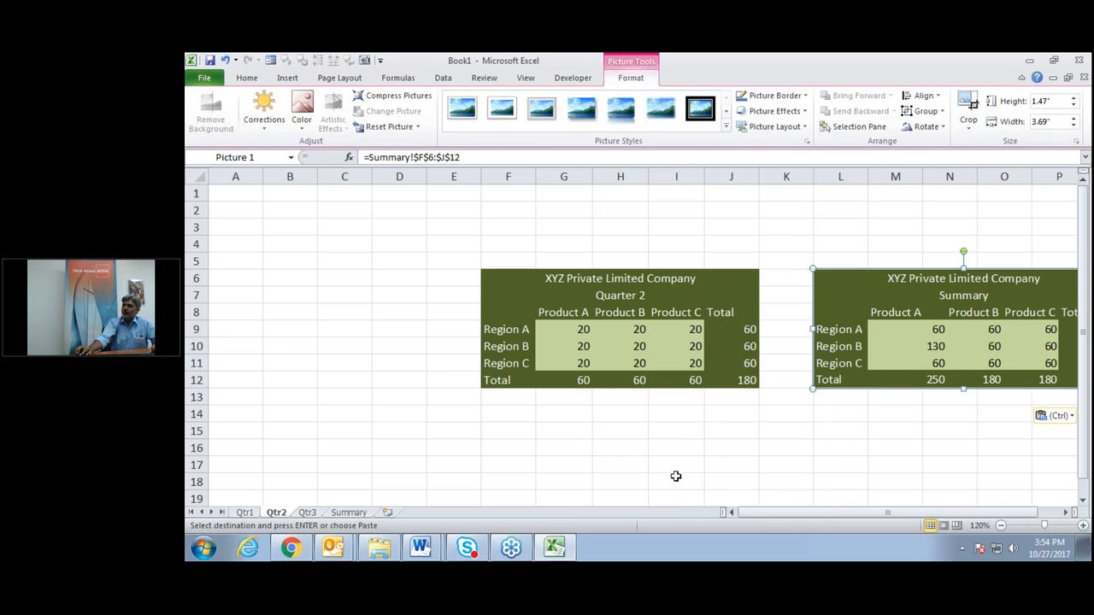
Paste the Summary table as a linked picture at L6 on Qtr3.
left_click(306, 513)
left_click(845, 280)
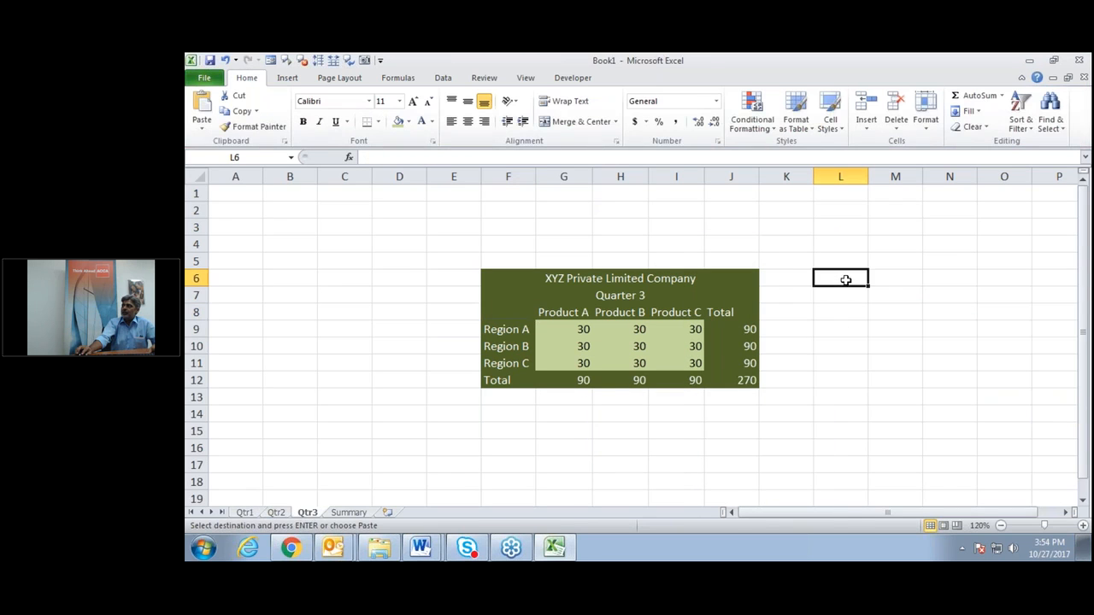
right_click(846, 280)
mouse_move(825, 355)
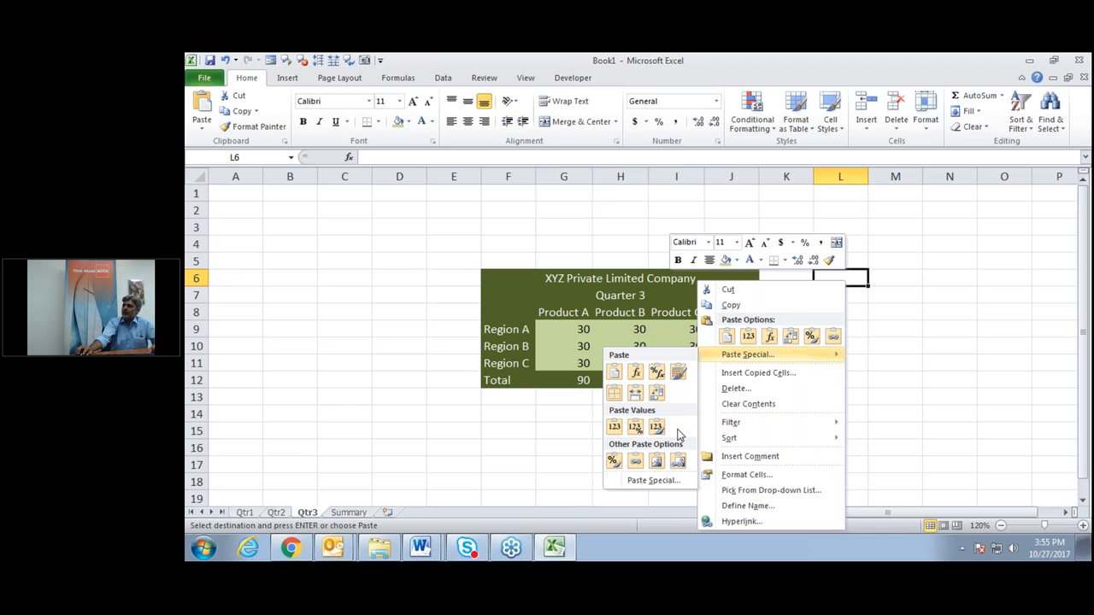
left_click(678, 464)
left_click(772, 450)
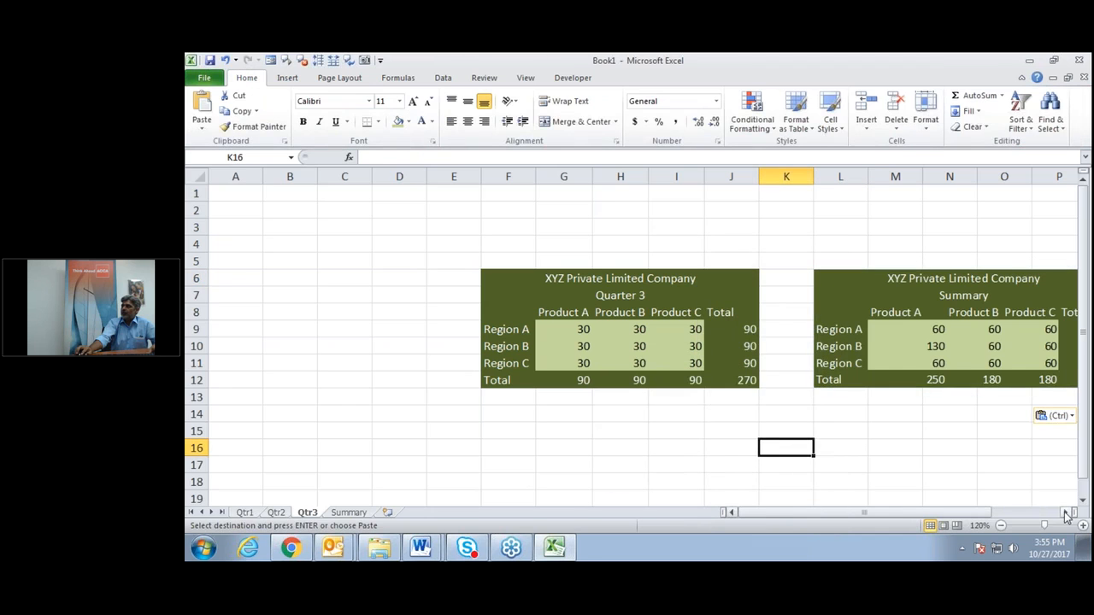
Return to Qtr1, check the title cells and linked picture, and select cell G9.
left_click(1064, 513)
left_click(1065, 513)
left_click(1064, 513)
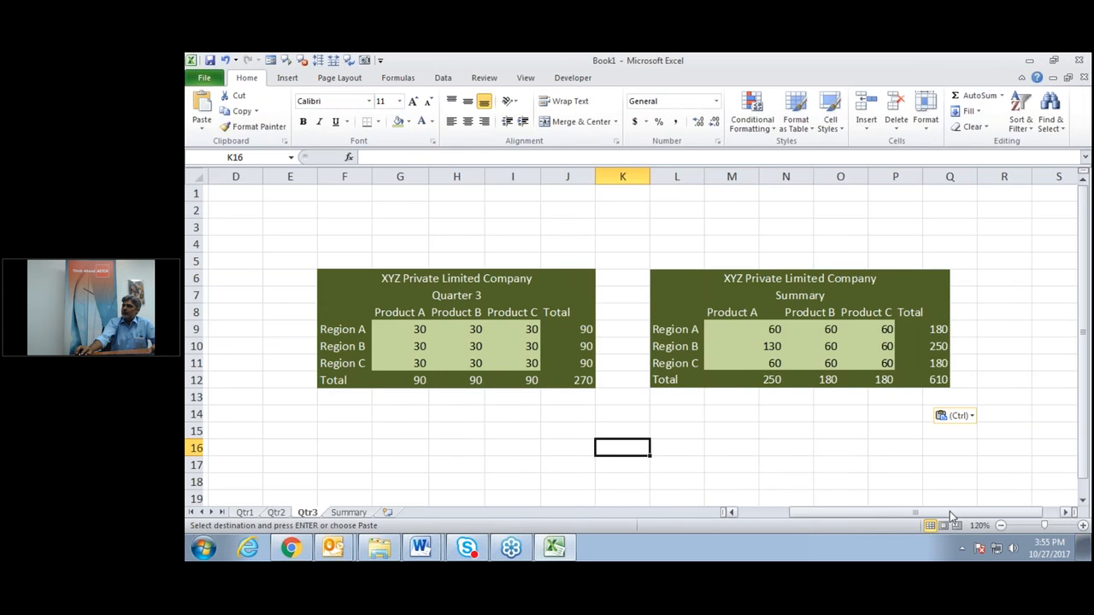
left_click(245, 513)
left_click(360, 463)
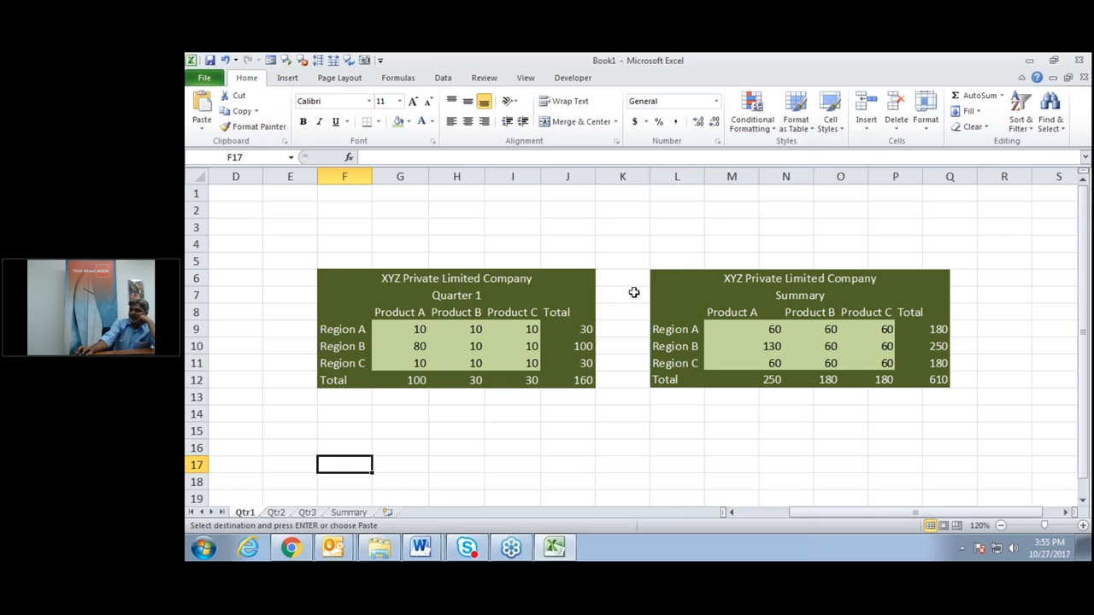
left_click(569, 291)
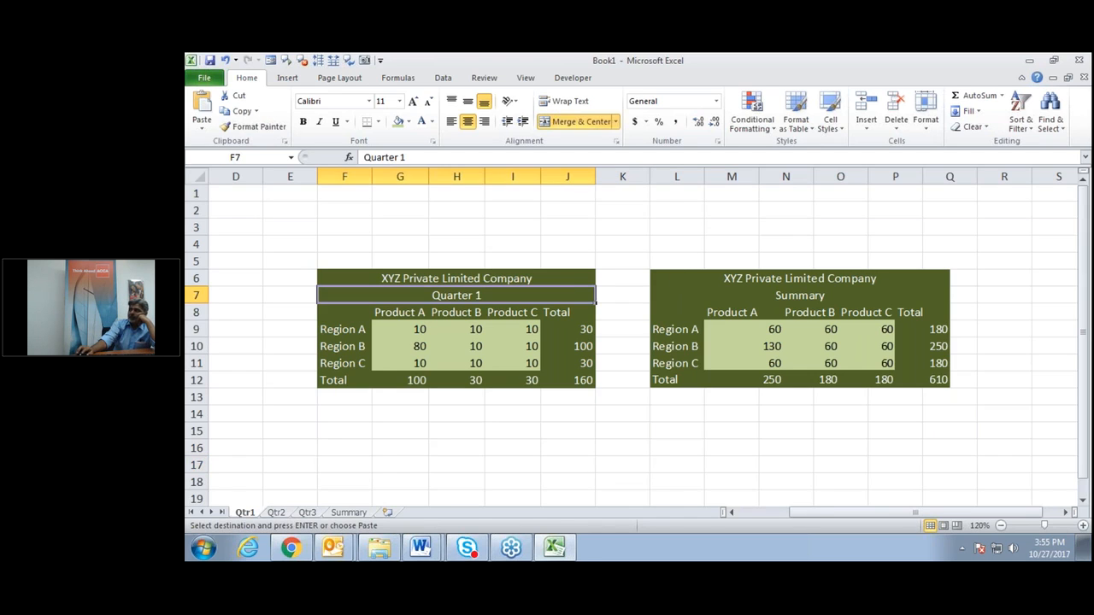
left_click(568, 280)
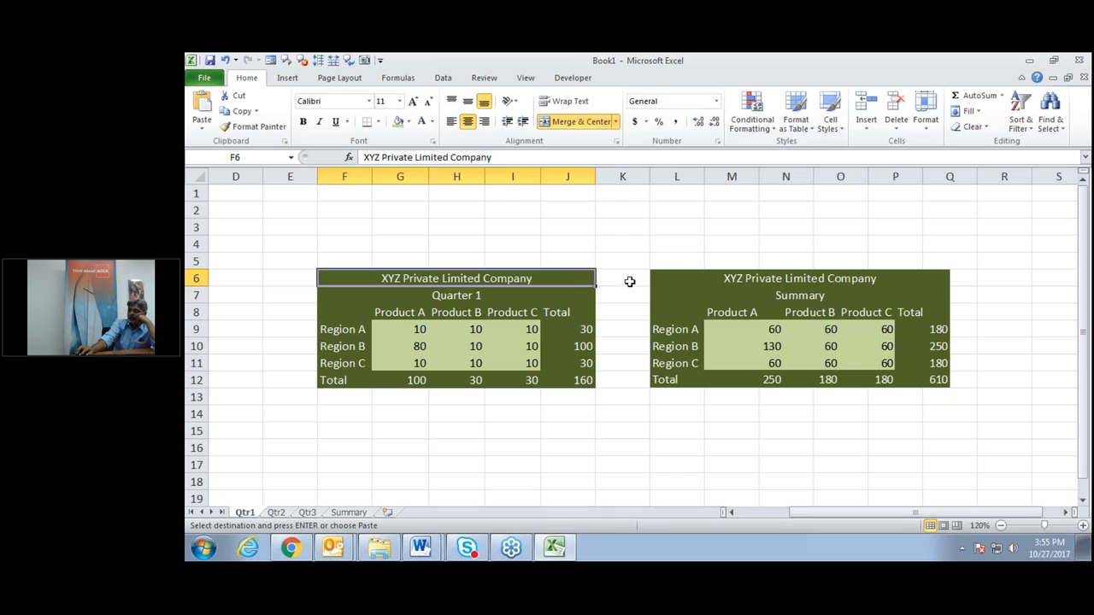
left_click(664, 281)
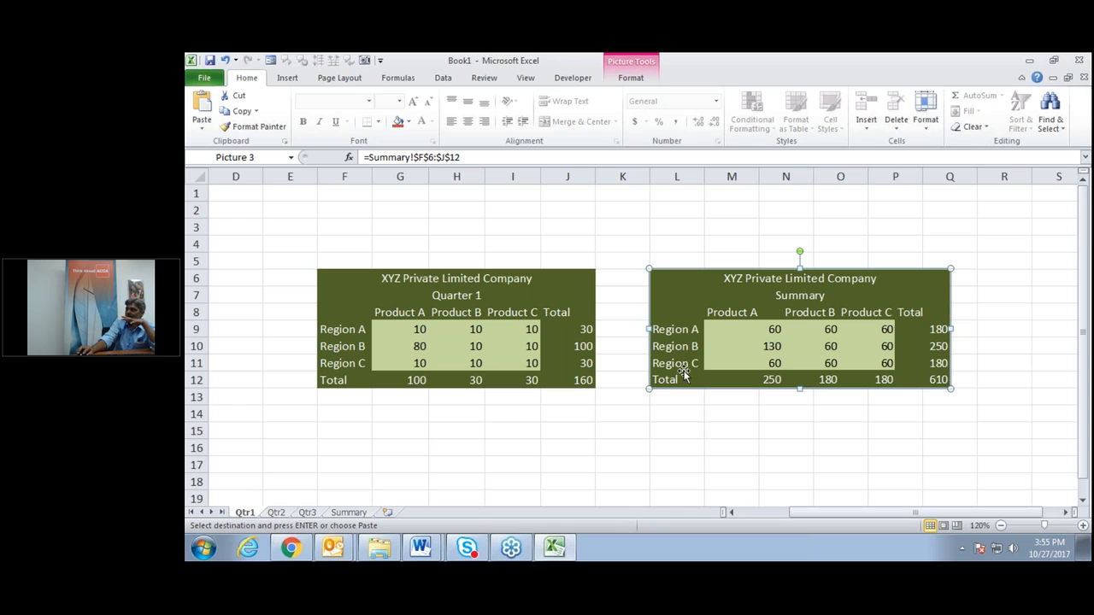
left_click(389, 330)
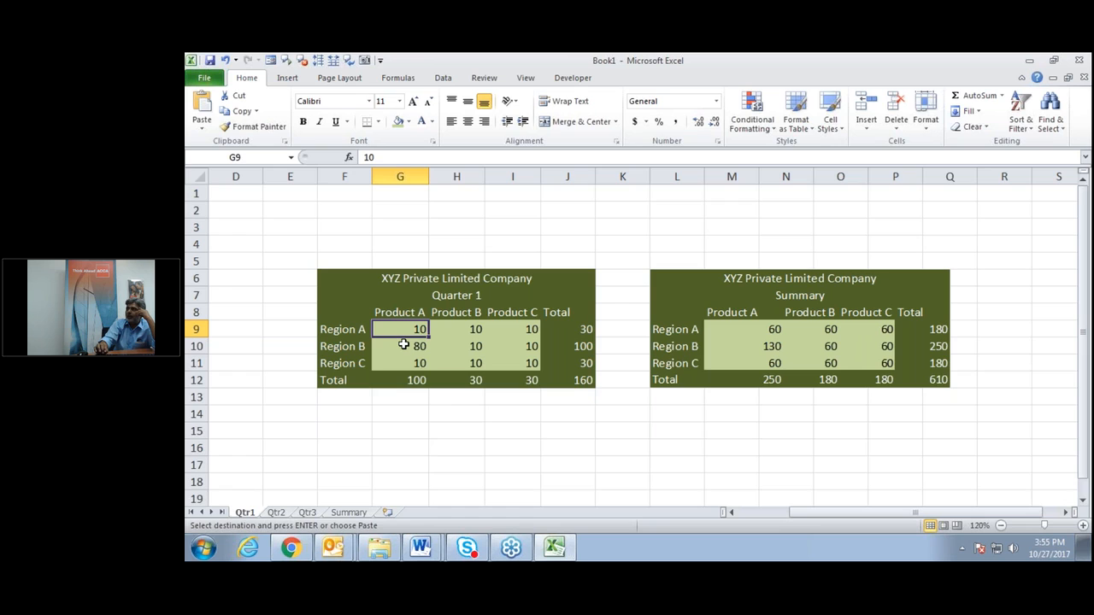
Enter Product A values 20 in G9 and 100 in G10 on Qtr1.
type("20")
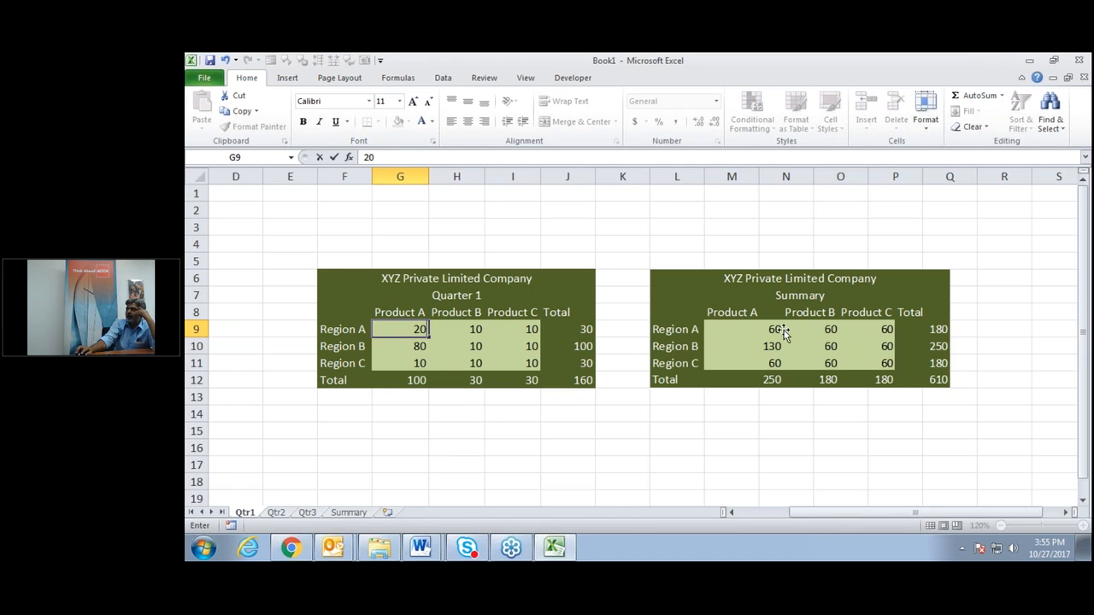
key("Return")
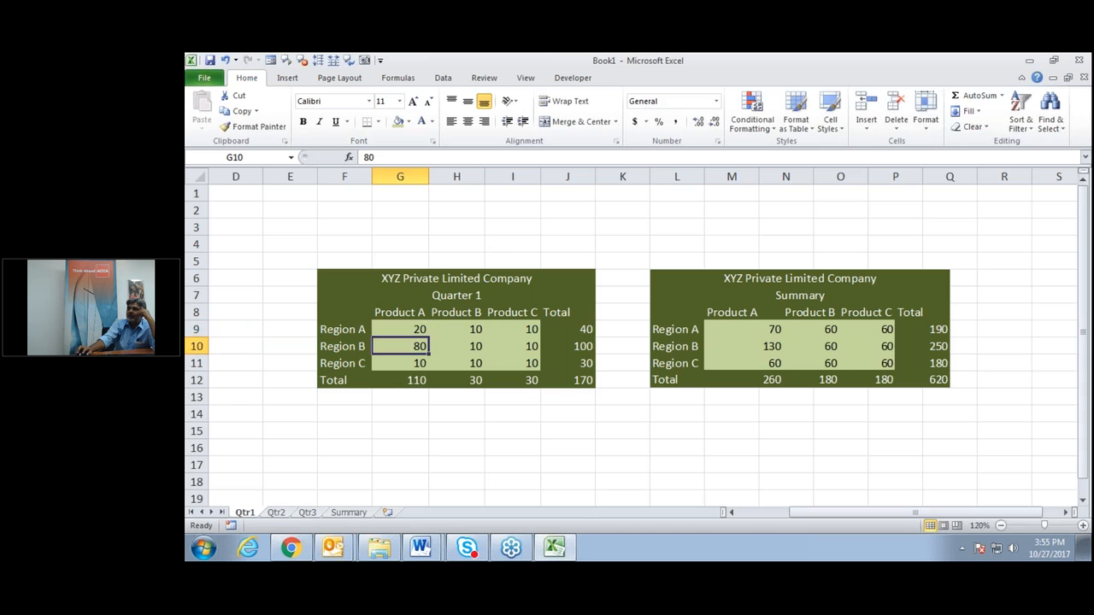
type("100")
key("Return")
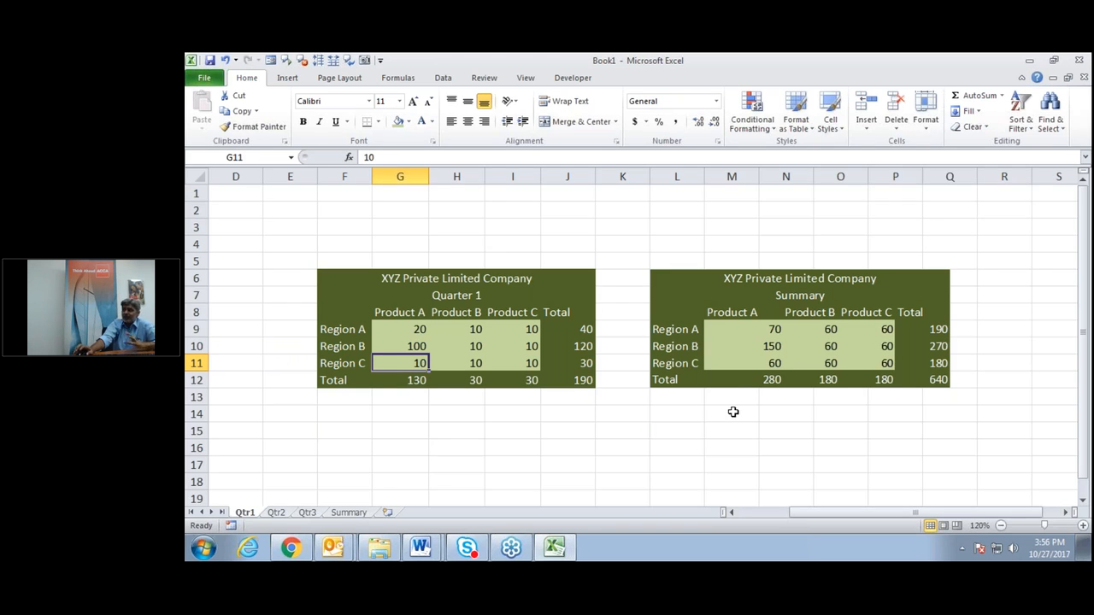
left_click(674, 436)
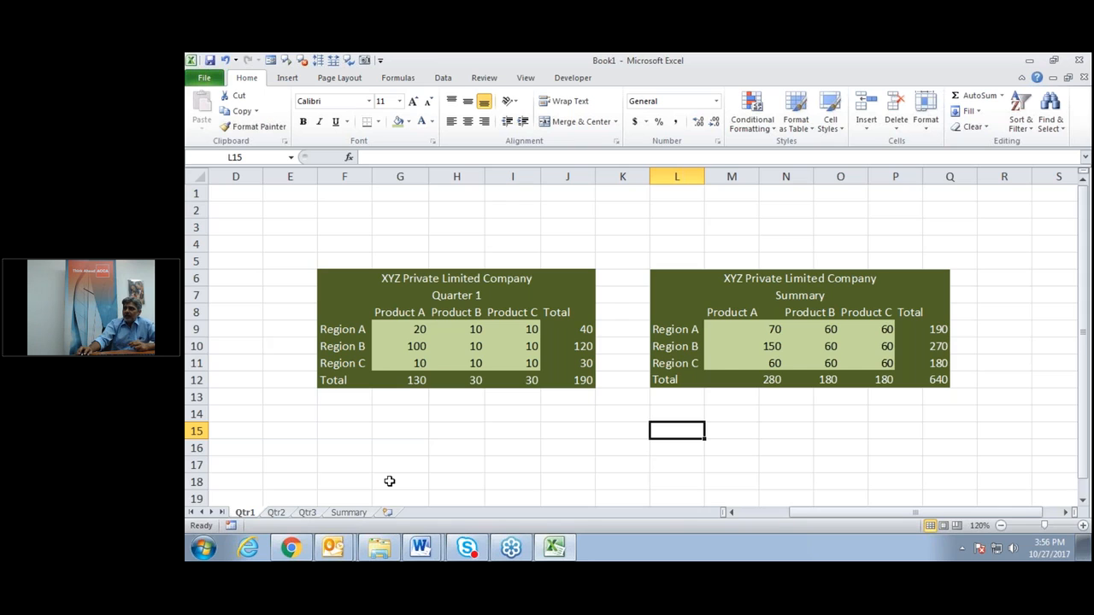
Show the Summary sheet's G9 formula ='Qtr1'!G9+'Qtr2'!G9+'Qtr3'!G9.
left_click(348, 513)
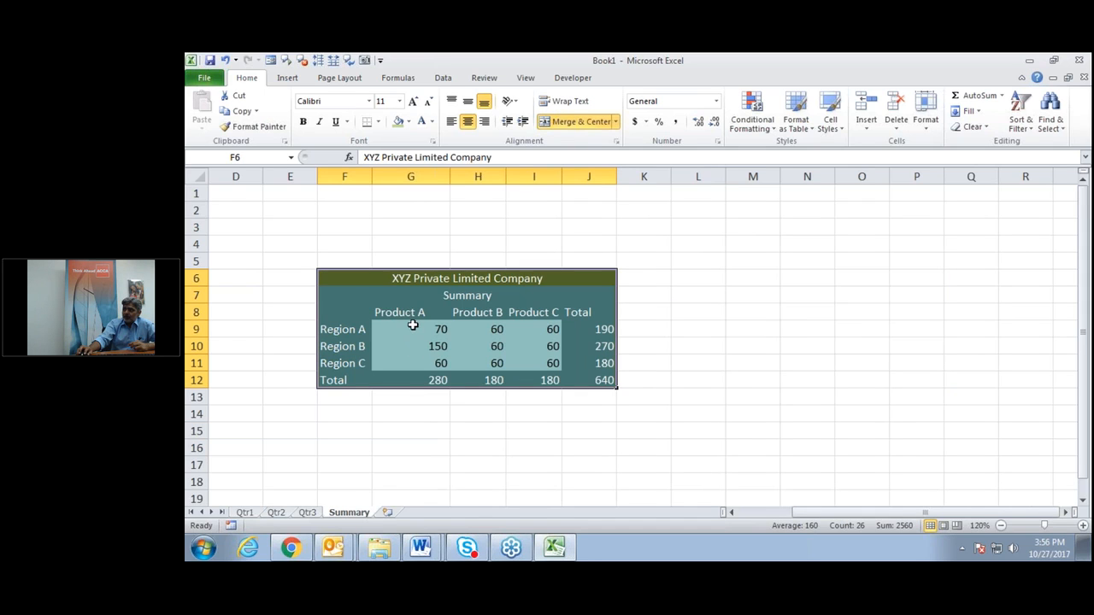
double_click(412, 328)
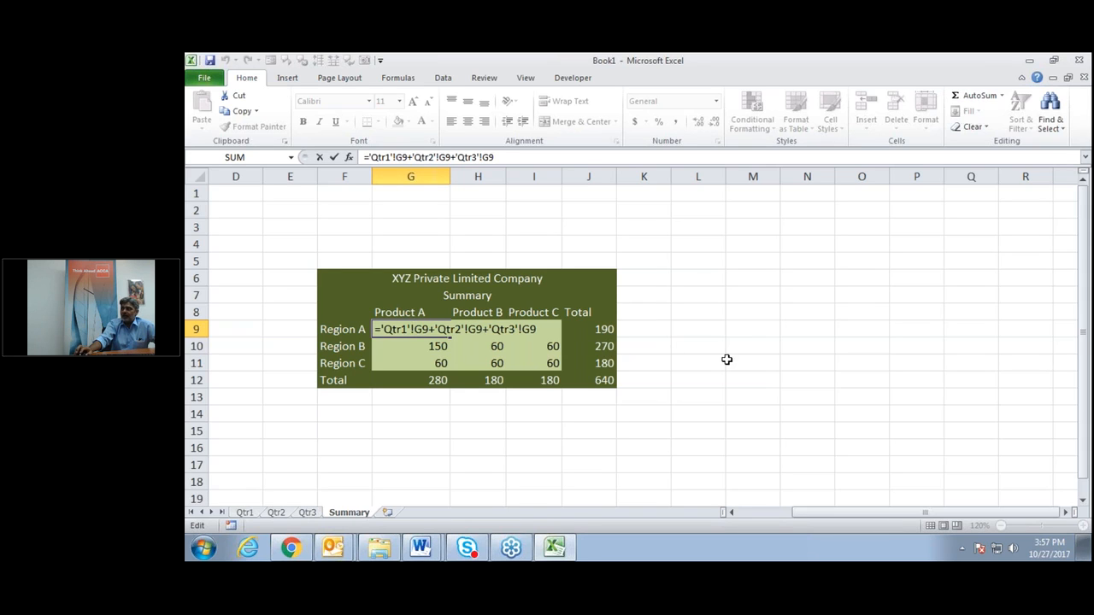
key("Return")
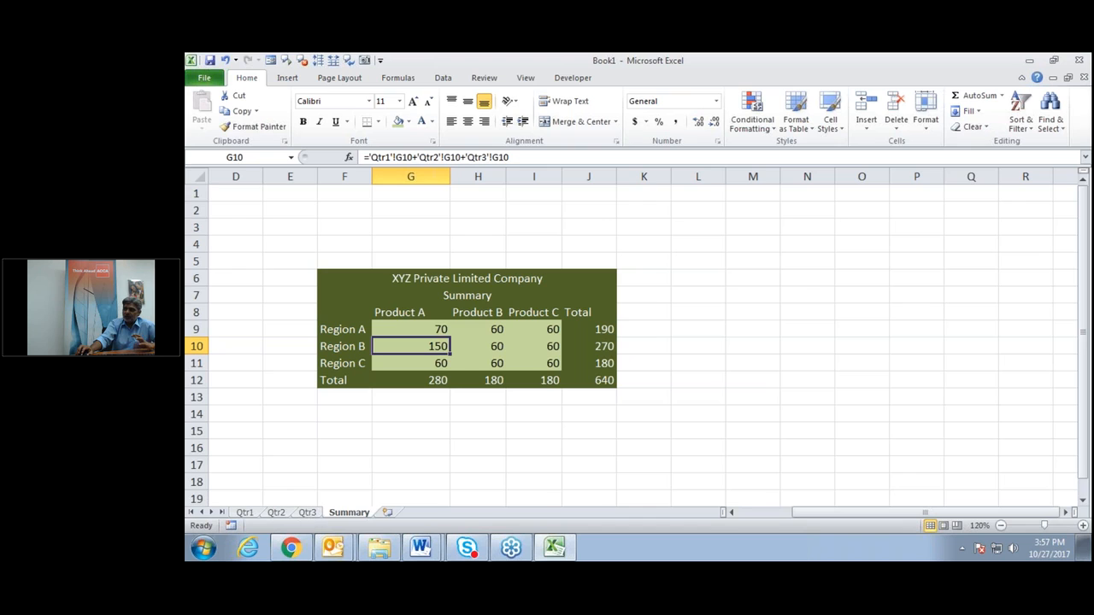
left_click(439, 328)
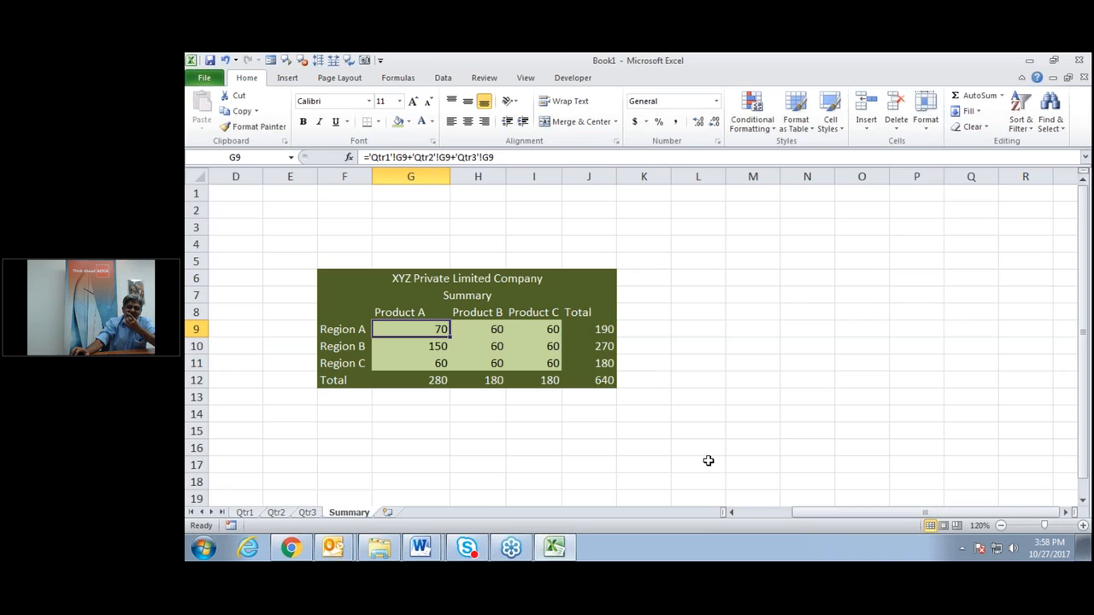
left_click(601, 435)
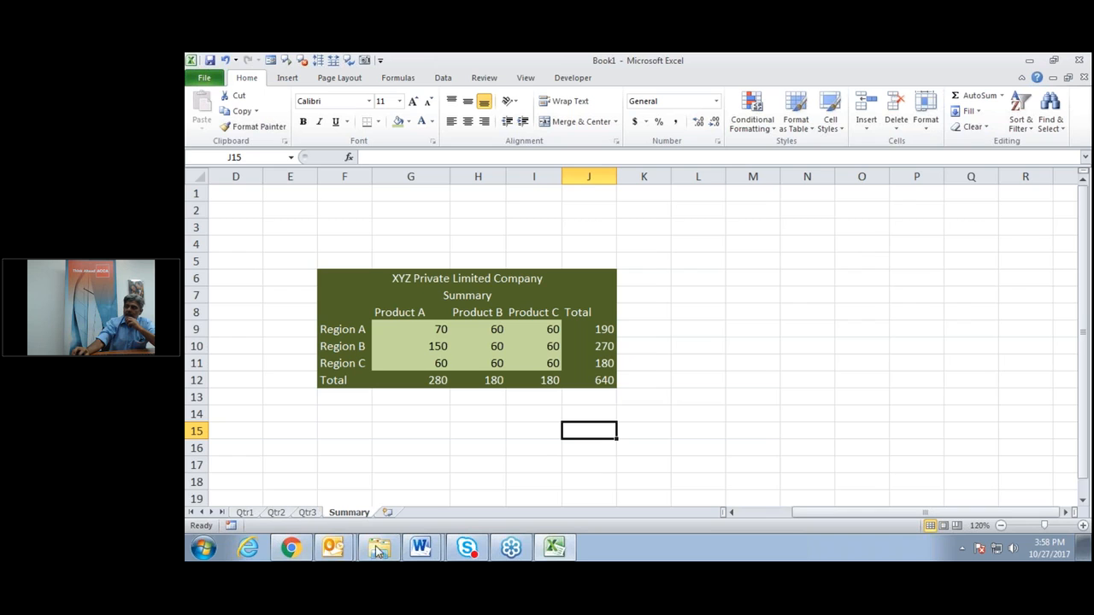
Switch to Word and create a new blank document.
mouse_move(561, 548)
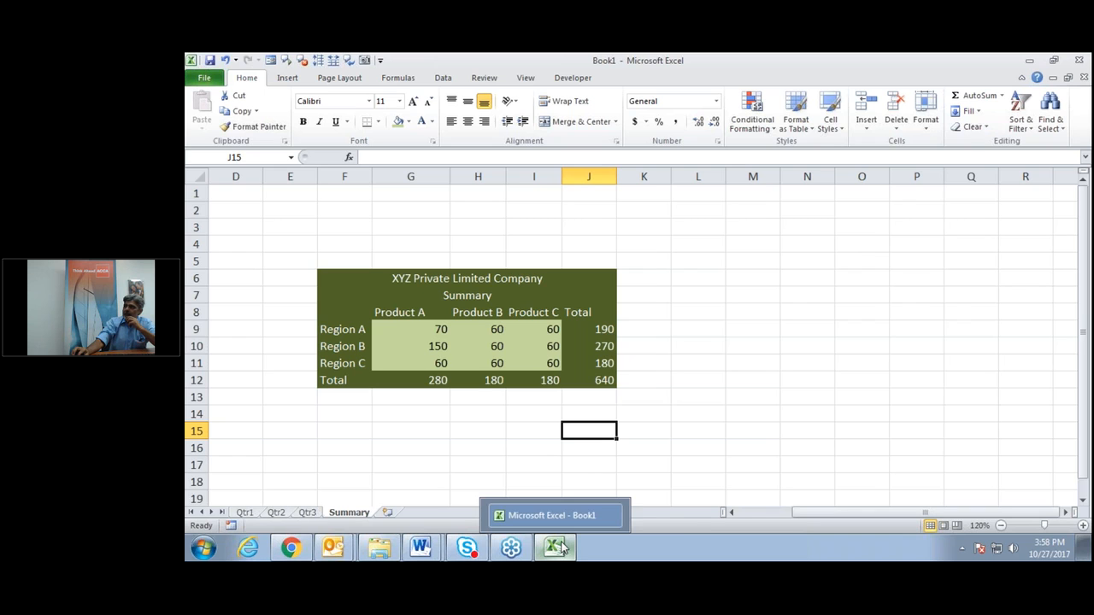
left_click(419, 551)
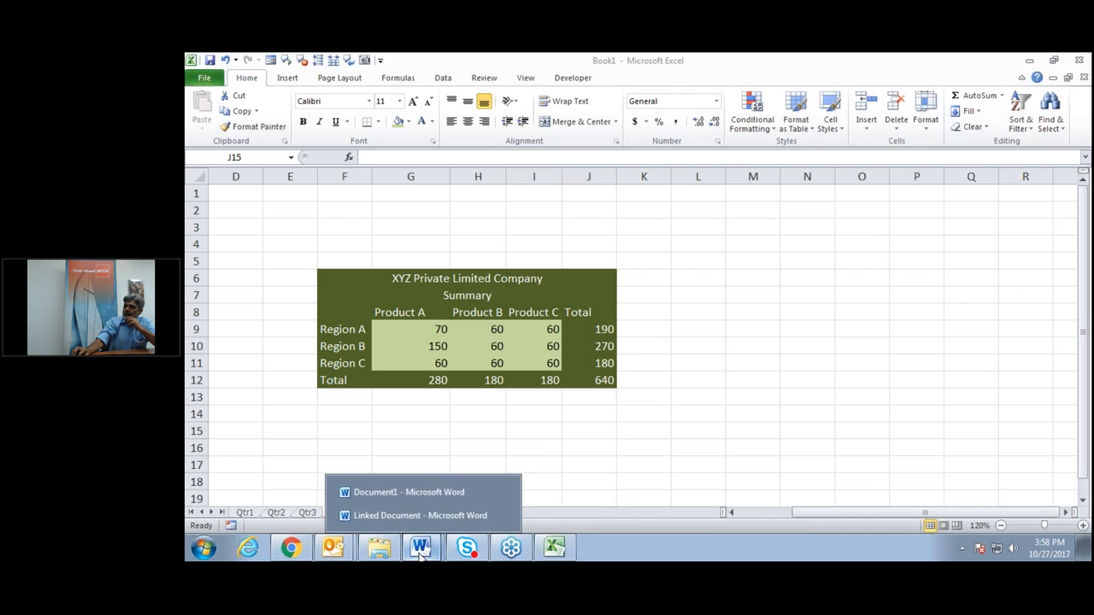
left_click(436, 487)
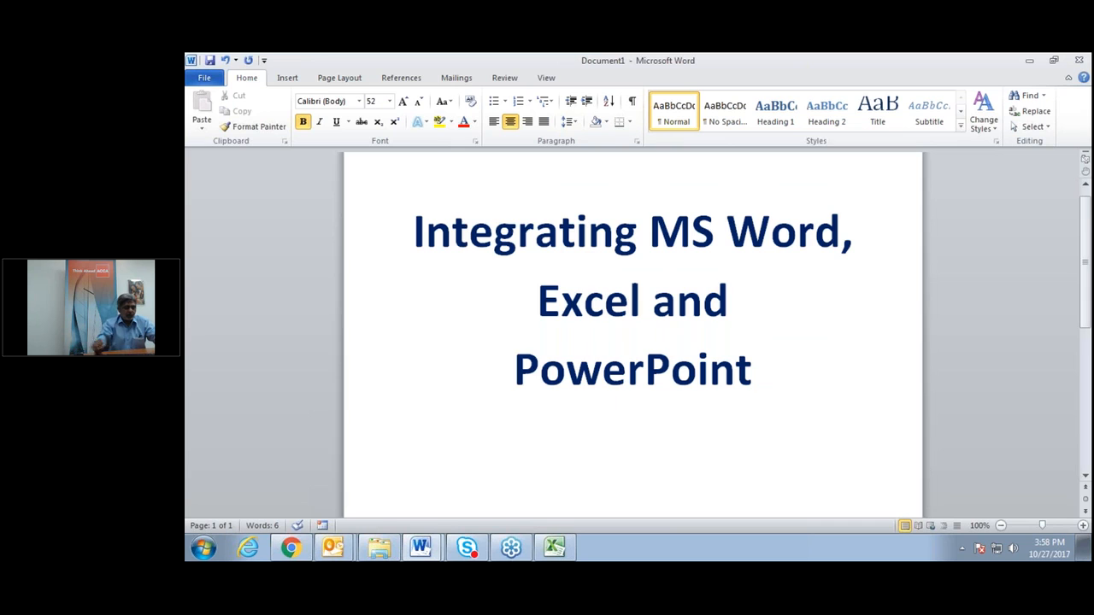
key("ctrl+n")
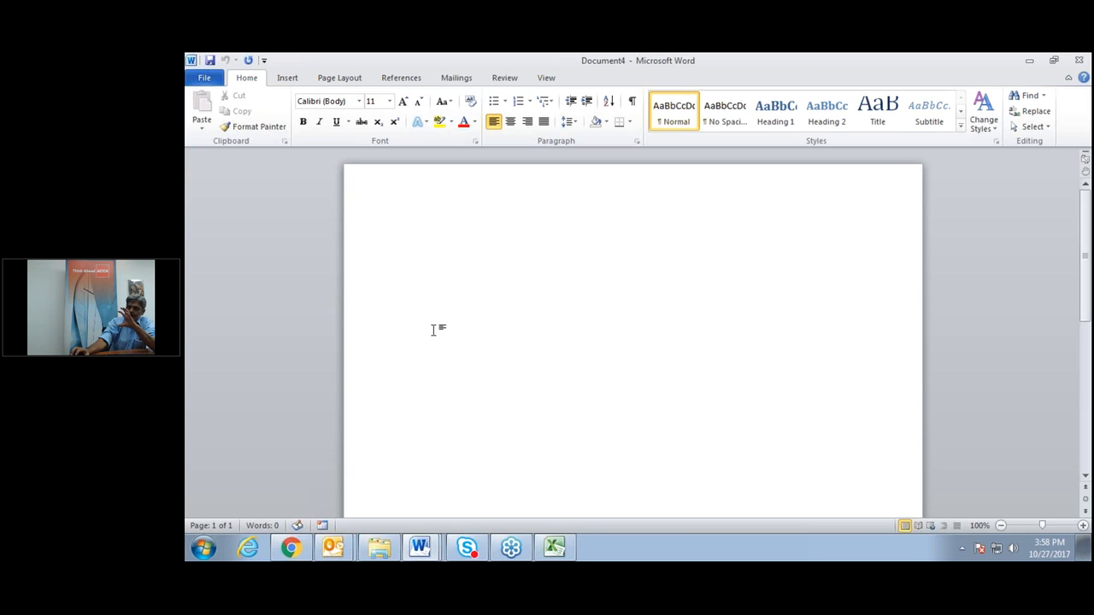
Insert a 6x5 table, then cut it out of the document again.
left_click(288, 78)
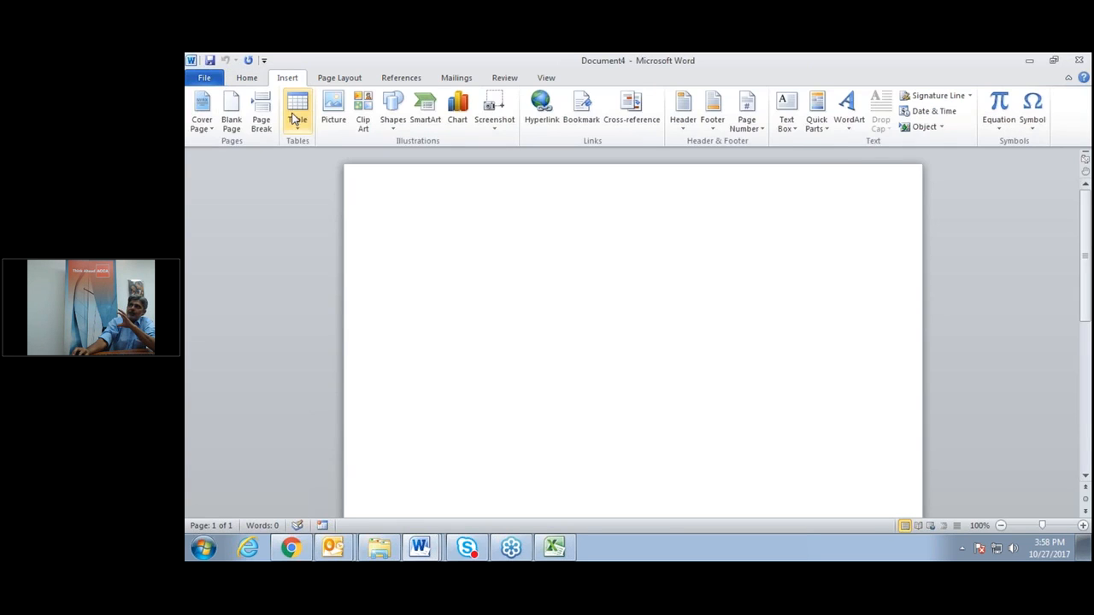
left_click(299, 125)
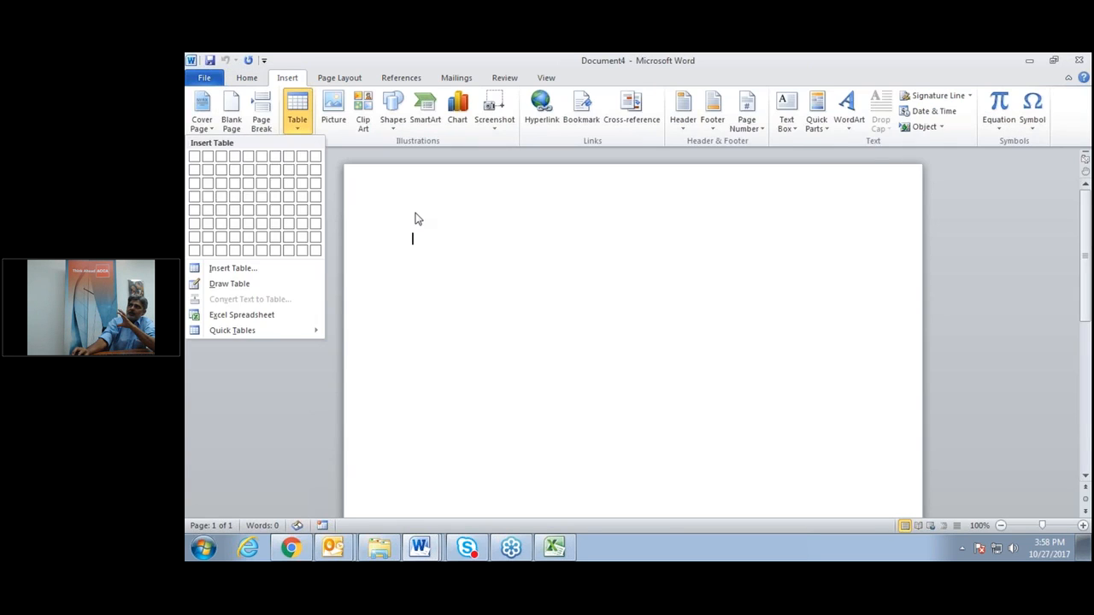
left_click(262, 210)
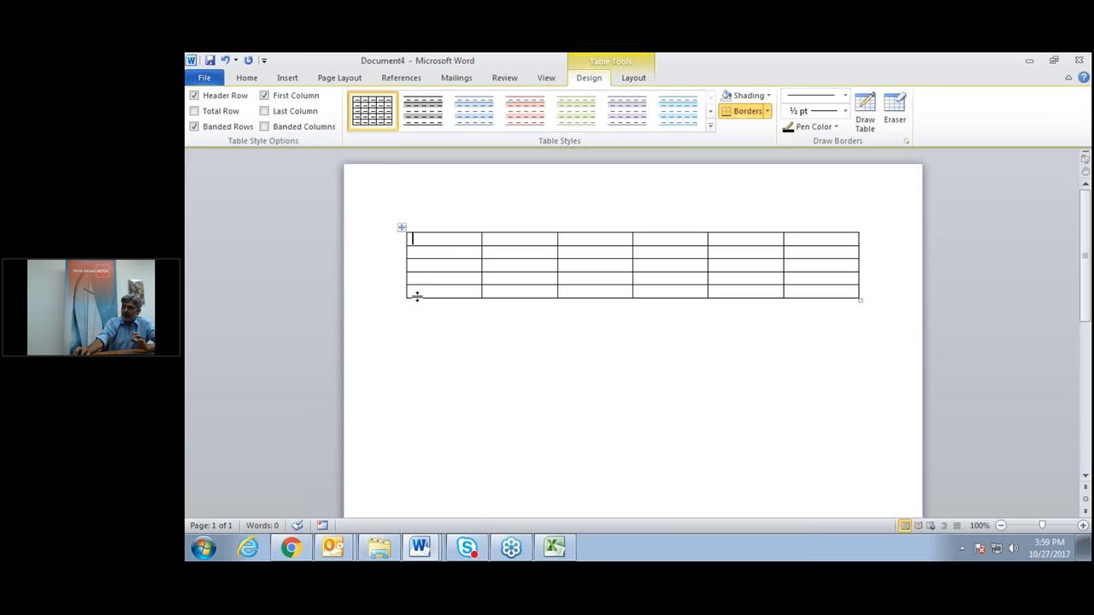
left_click(401, 227)
right_click(402, 228)
left_click(384, 238)
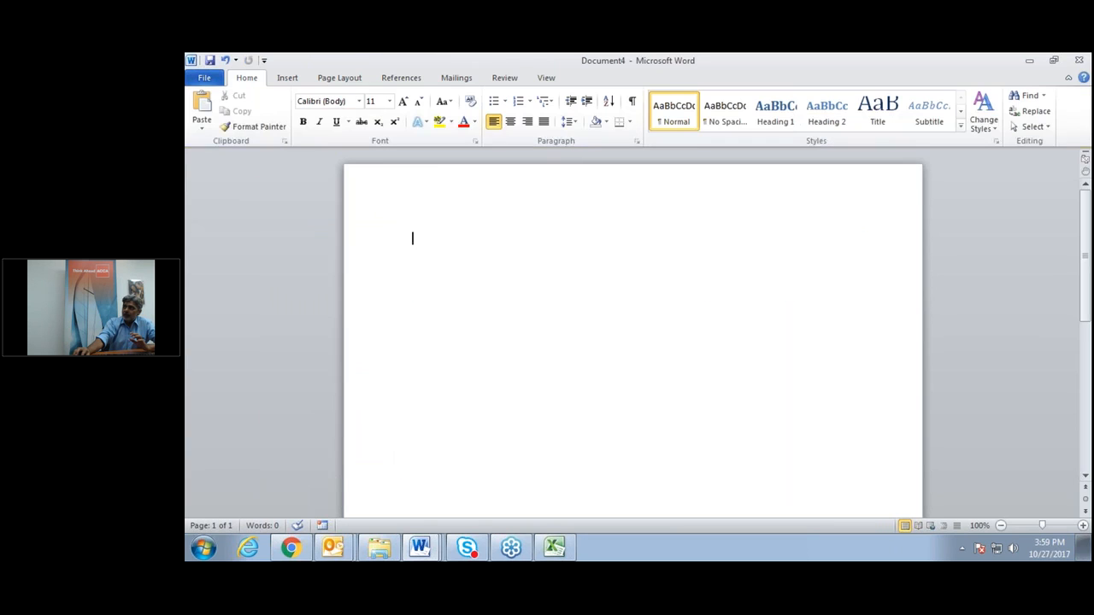
In Excel, copy the Summary table F6:J12 from title to Total row.
left_click(554, 548)
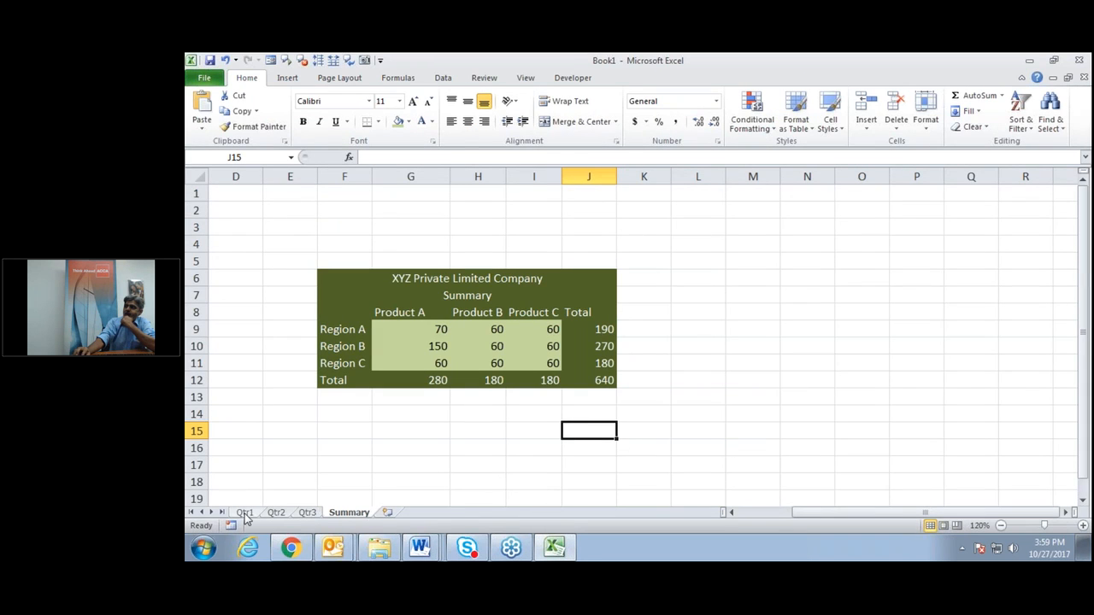
left_click_drag(424, 274, 434, 379)
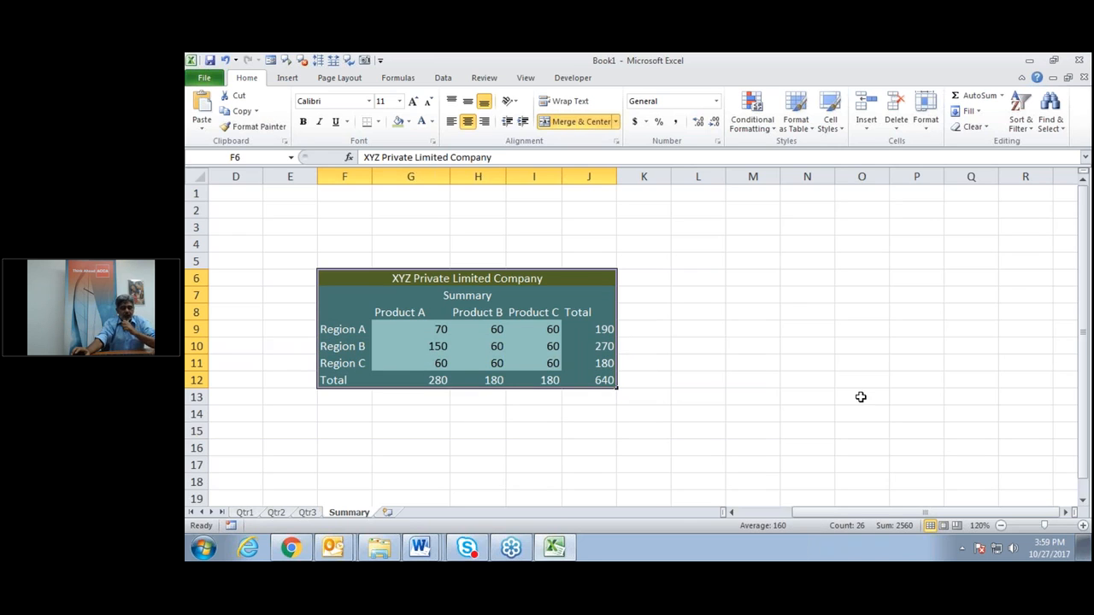
key("ctrl+c")
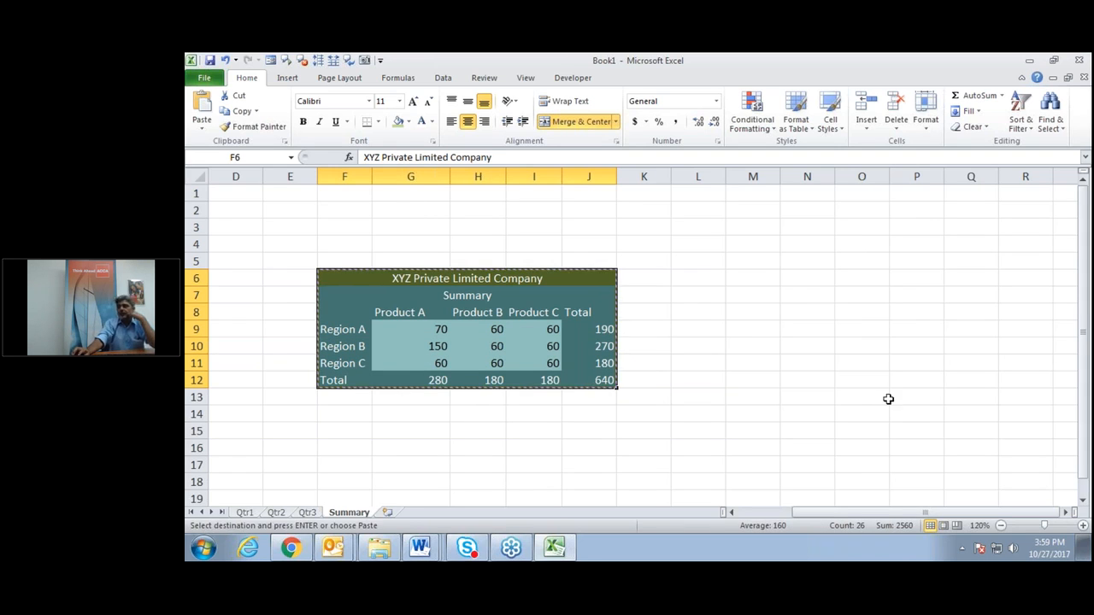
left_click(430, 547)
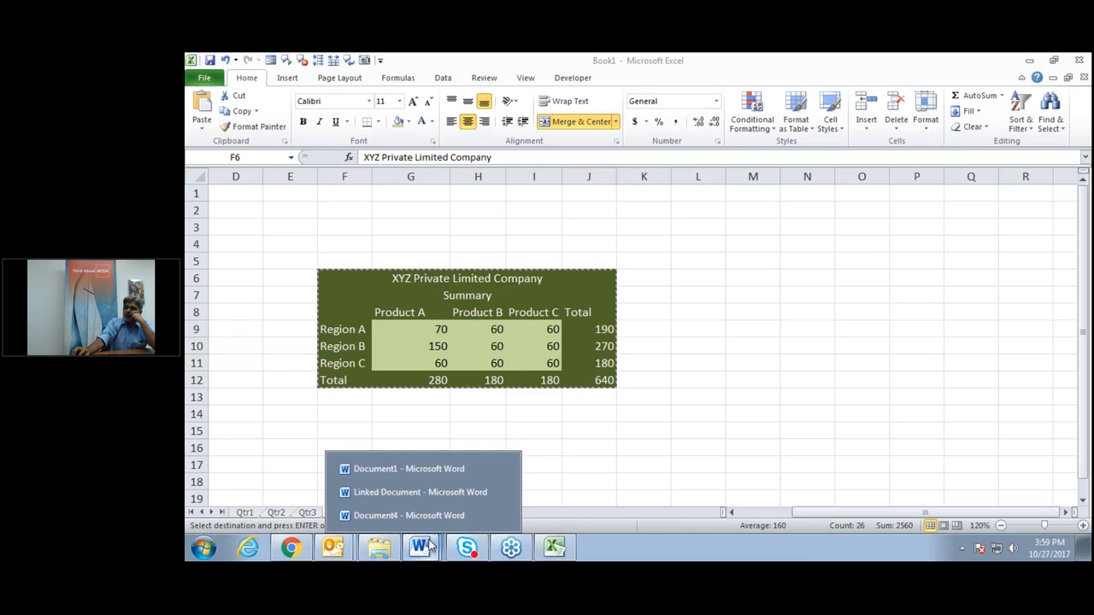
Paste the Excel Summary table at the top of Word's Document4 and select it.
left_click(425, 470)
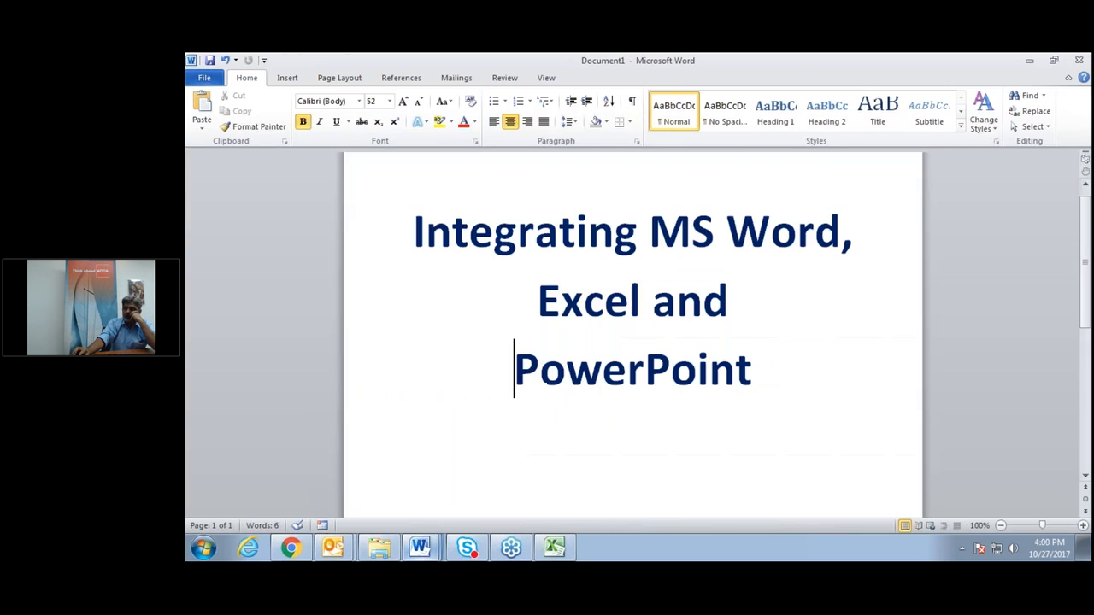
left_click(430, 547)
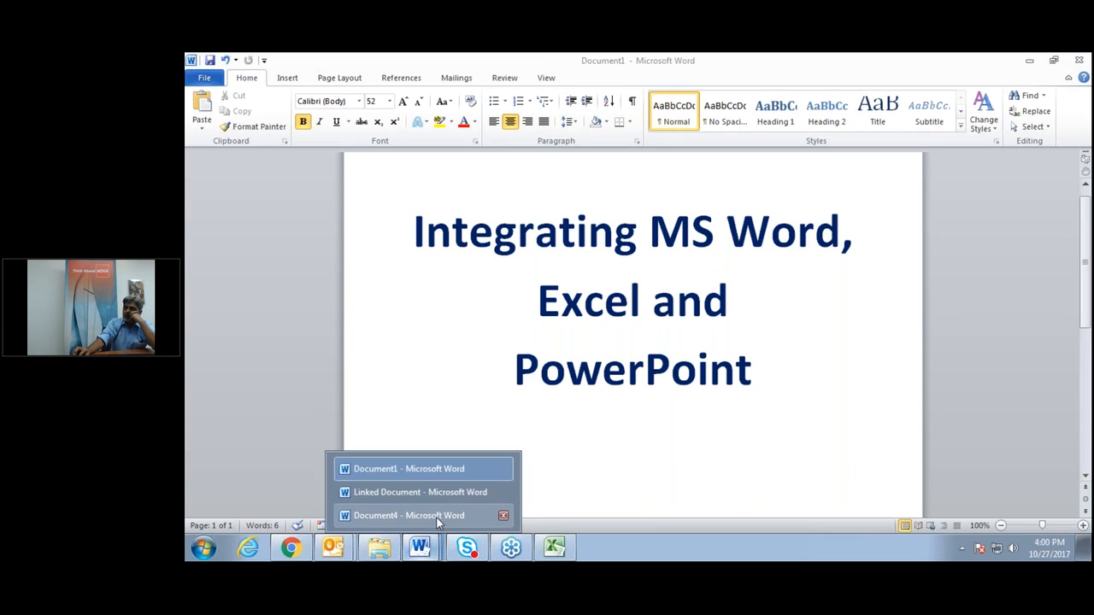
left_click(432, 516)
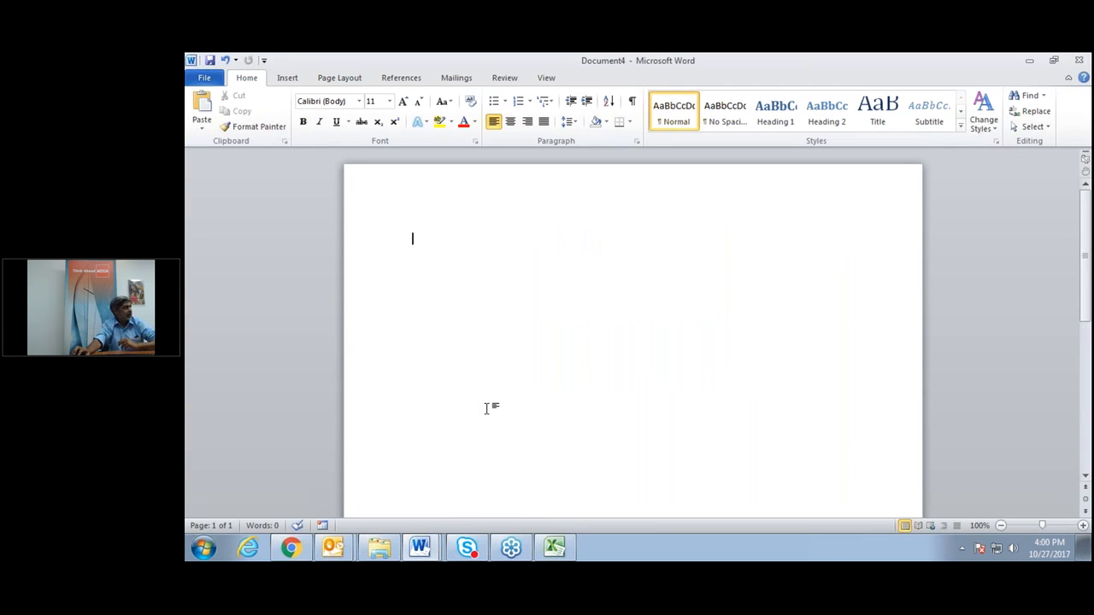
right_click(418, 237)
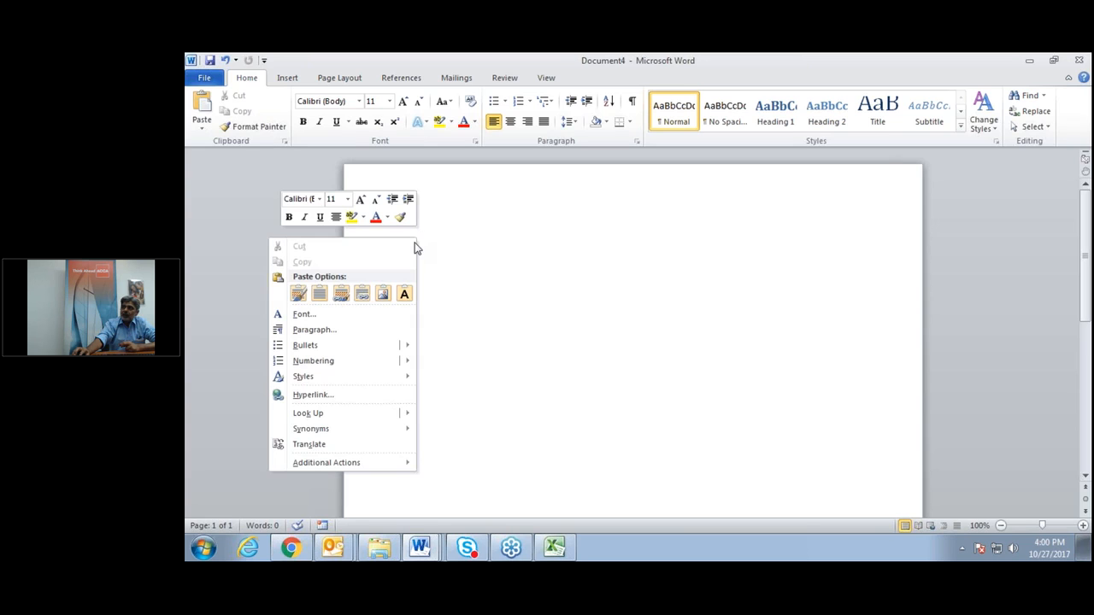
left_click(608, 295)
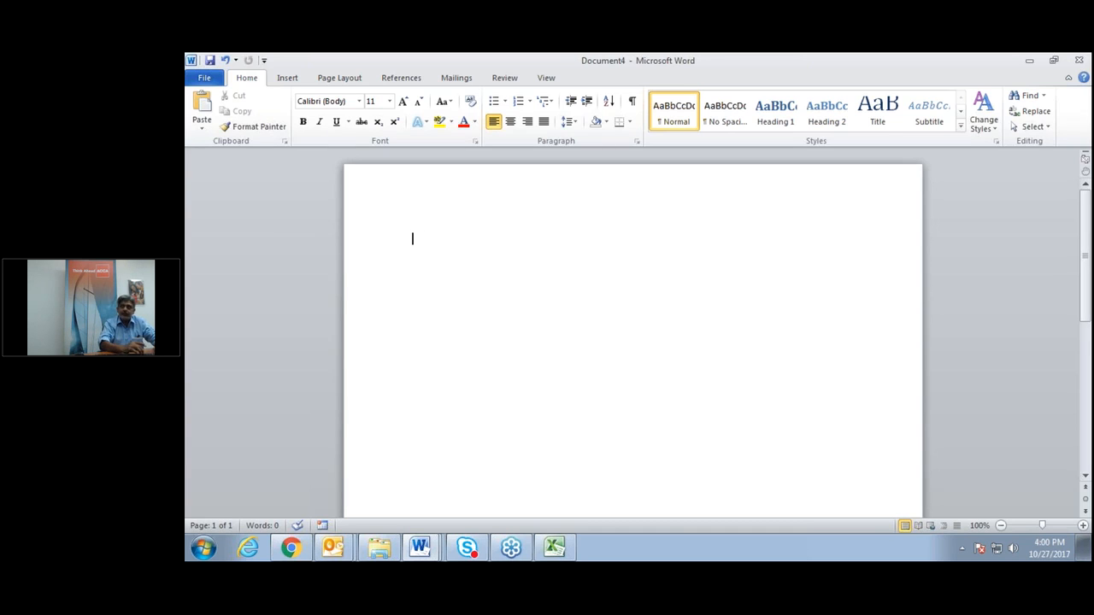
key("ctrl+v")
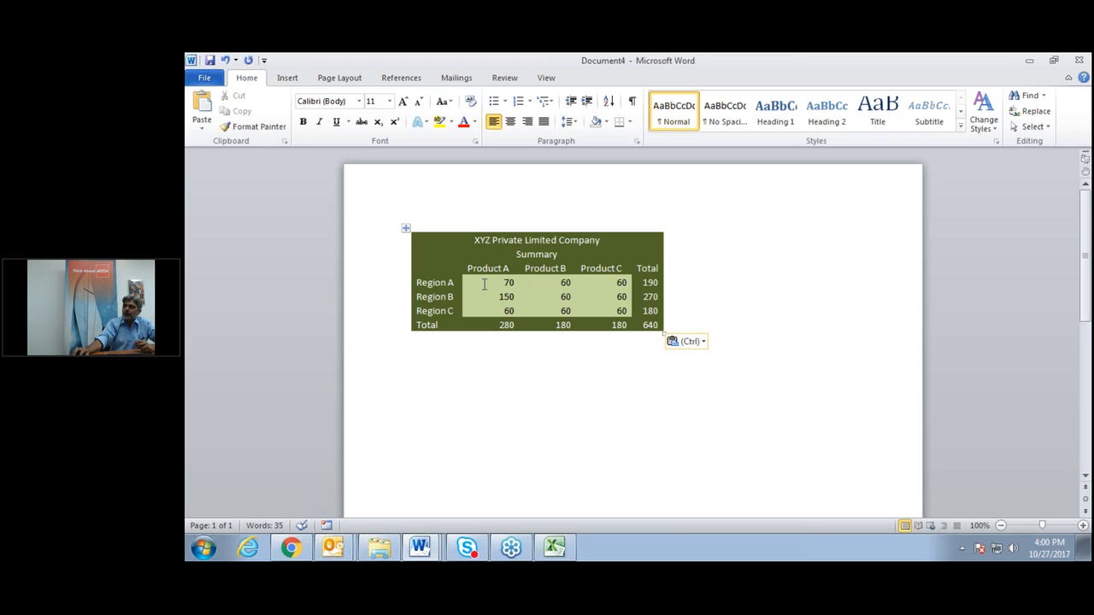
left_click(406, 229)
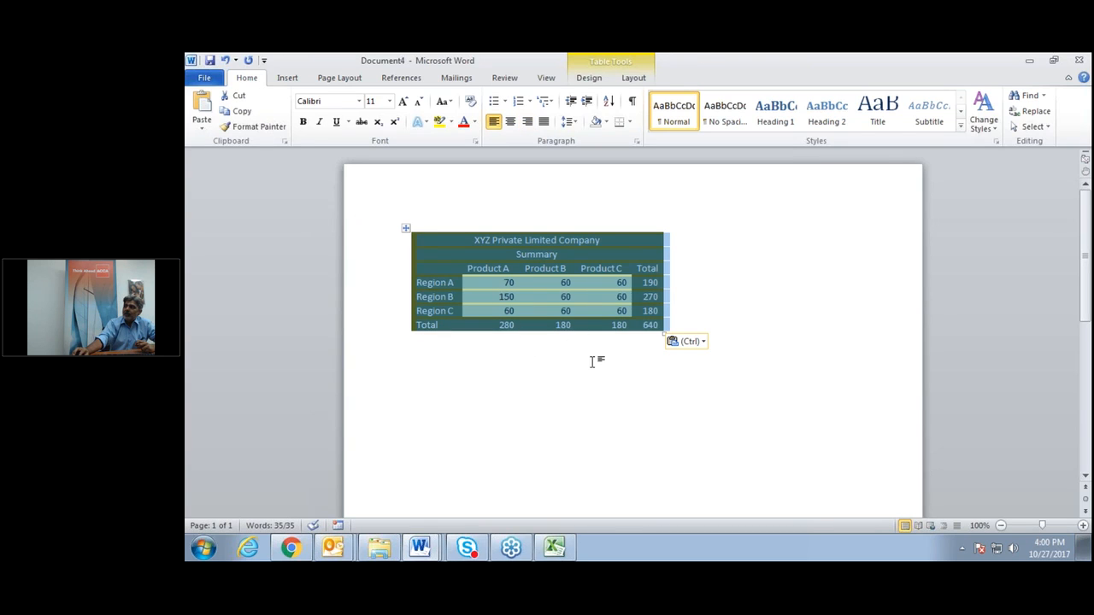
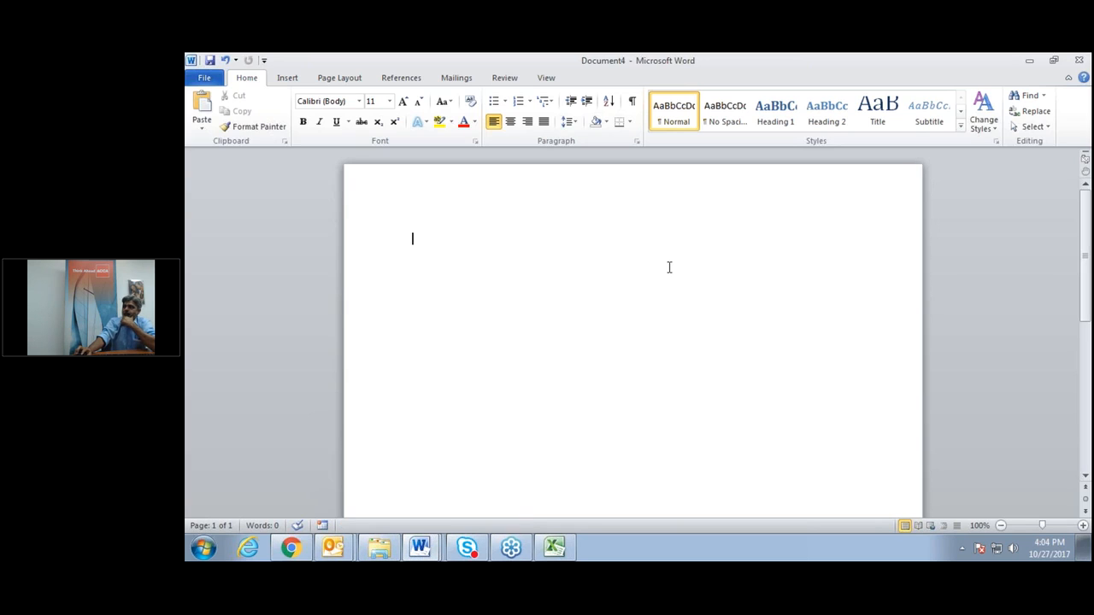
Generate three paragraphs with =rand(), add a 'Document 1' line above, and an empty line after.
type("=")
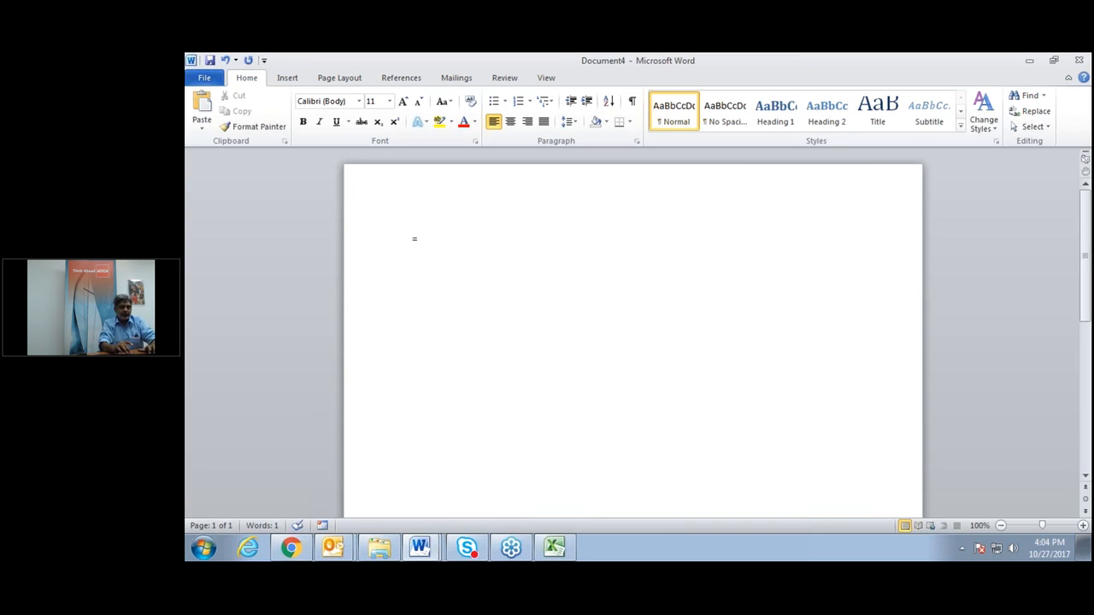
type("rand")
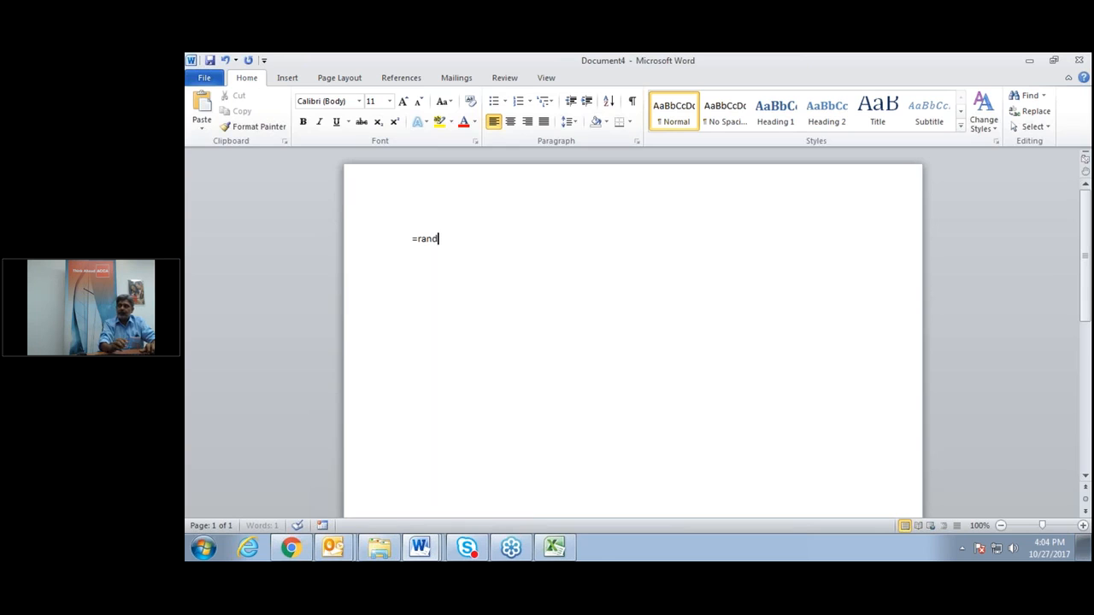
type("()")
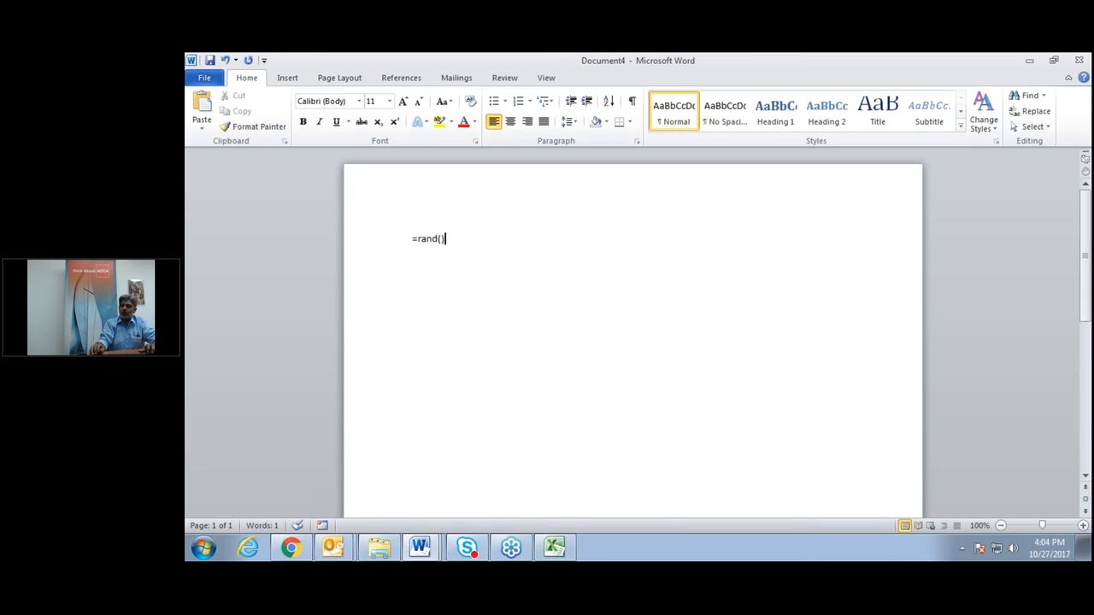
key("Return")
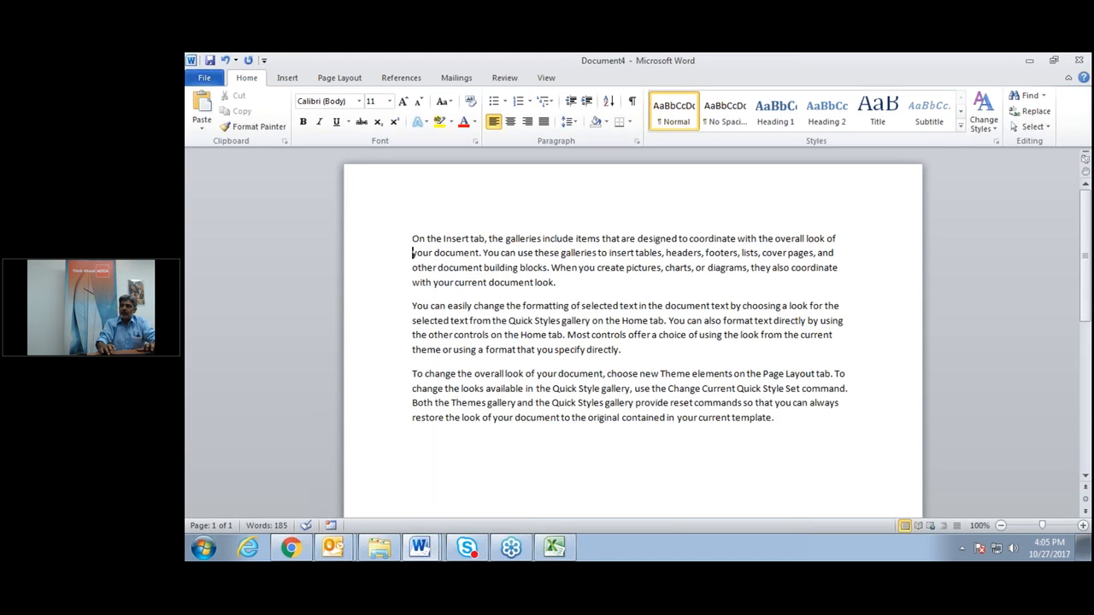
key("Return")
key("Up")
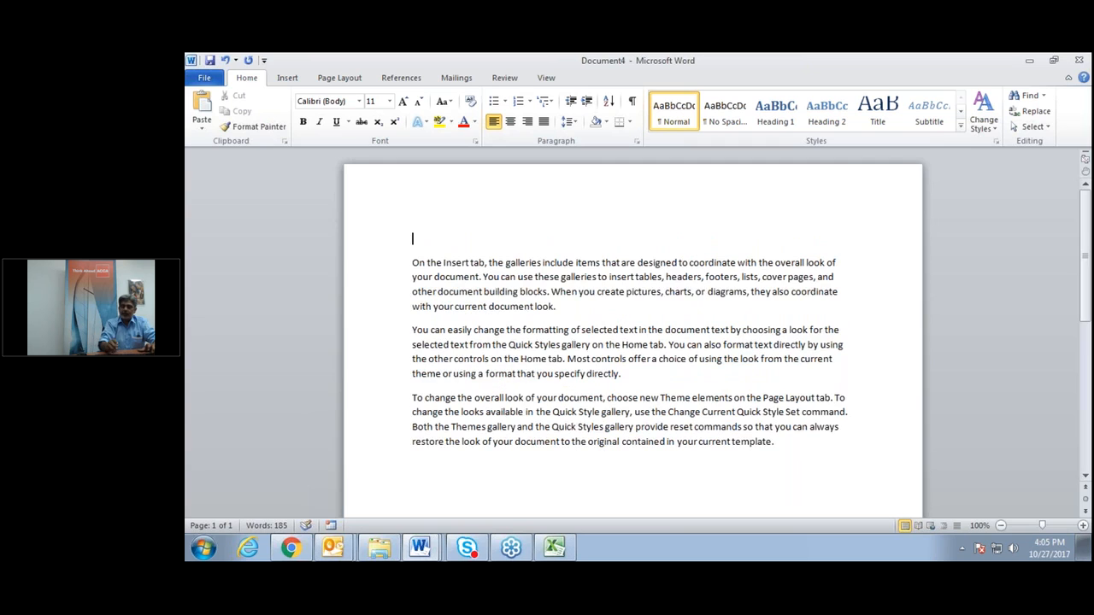
type("Document 1")
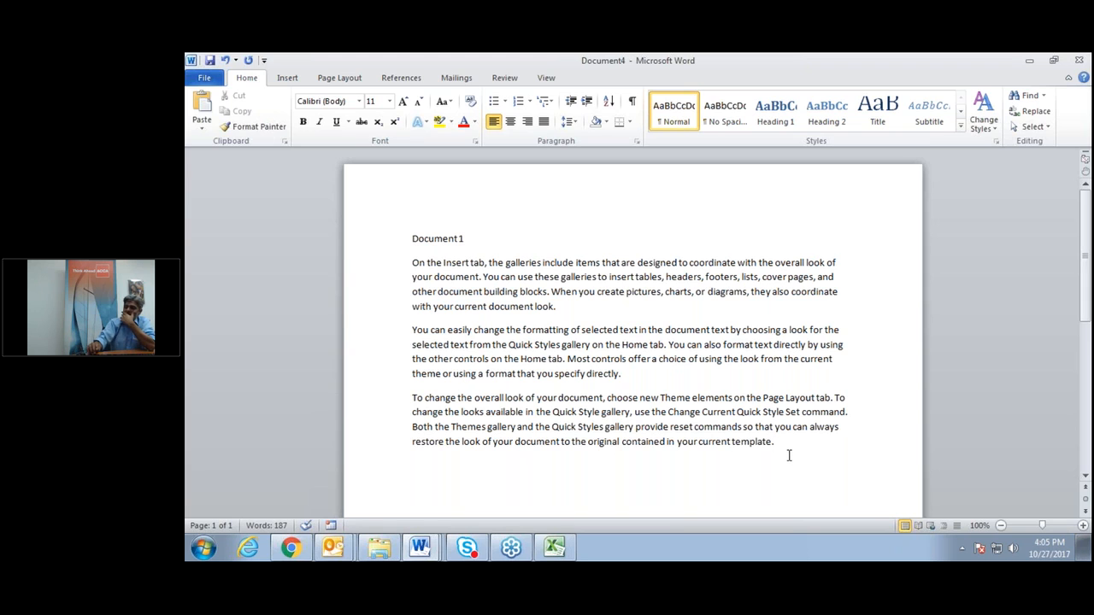
key("Return")
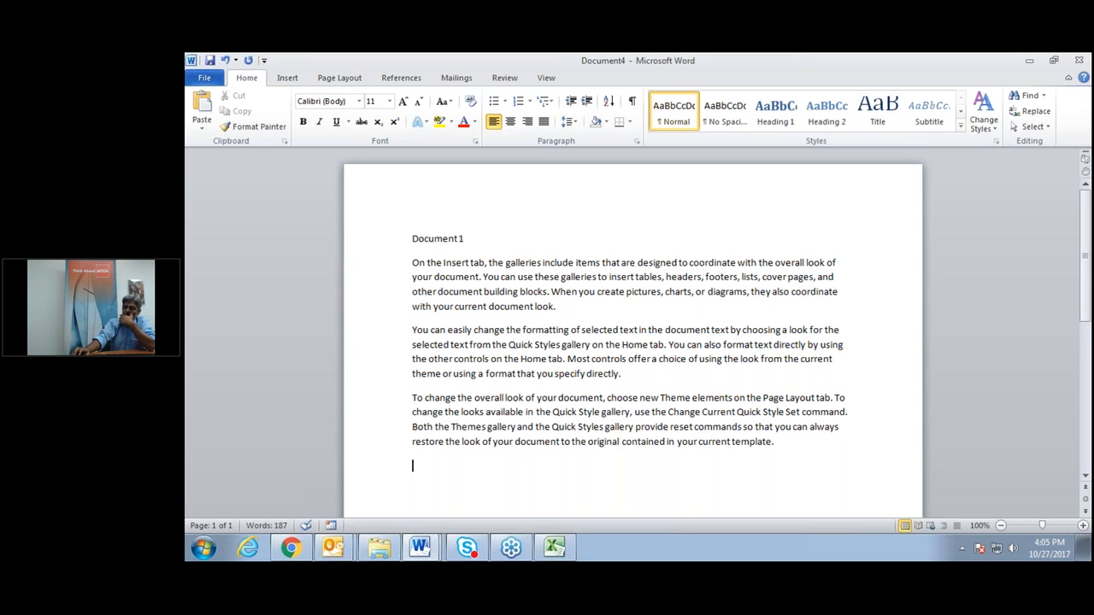
scroll(841, 483, "down", 1)
scroll(841, 483, "down", 1)
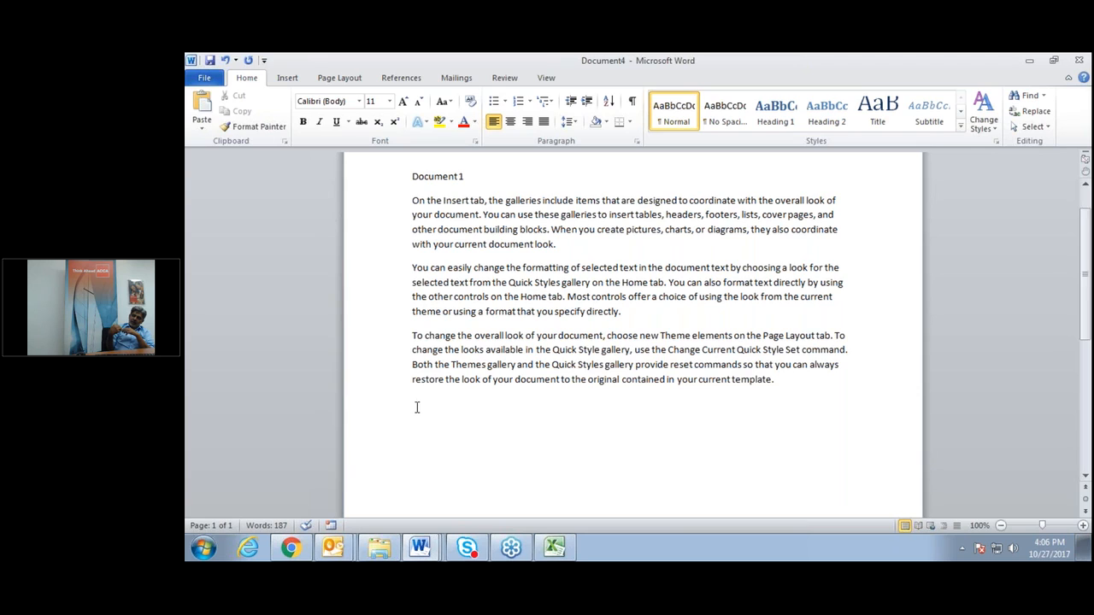
left_click(417, 406)
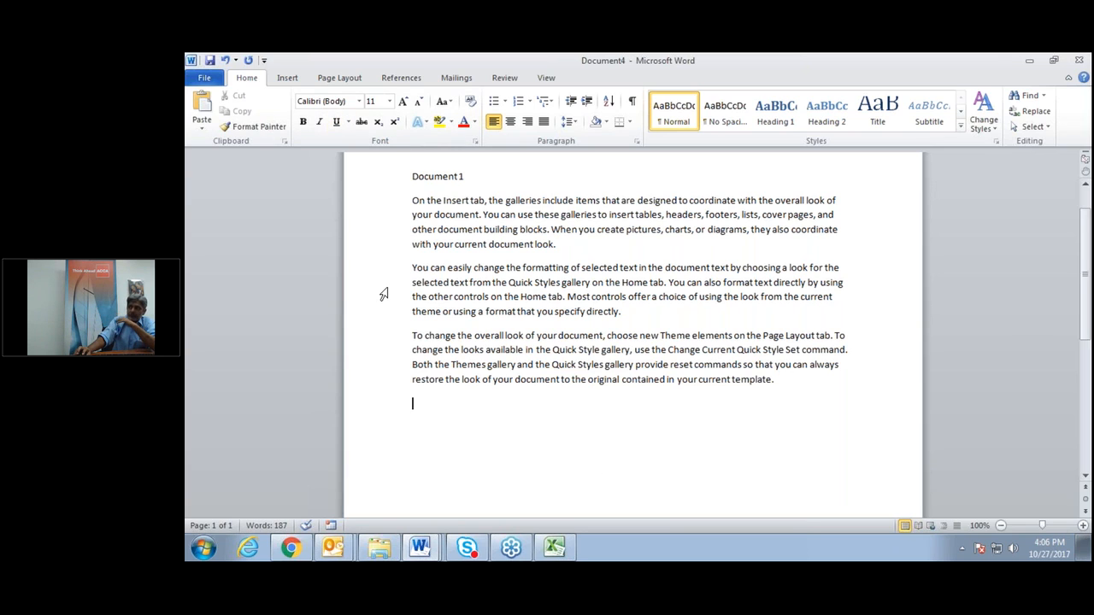
Open the Insert Object dialog, then cancel it.
left_click(288, 78)
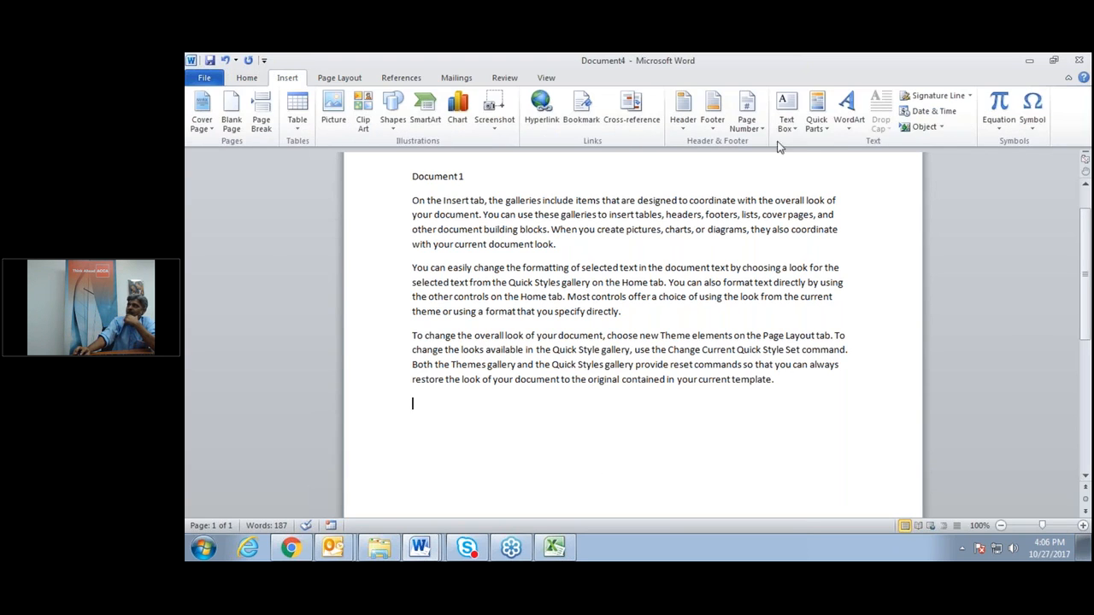
left_click(942, 130)
left_click(914, 147)
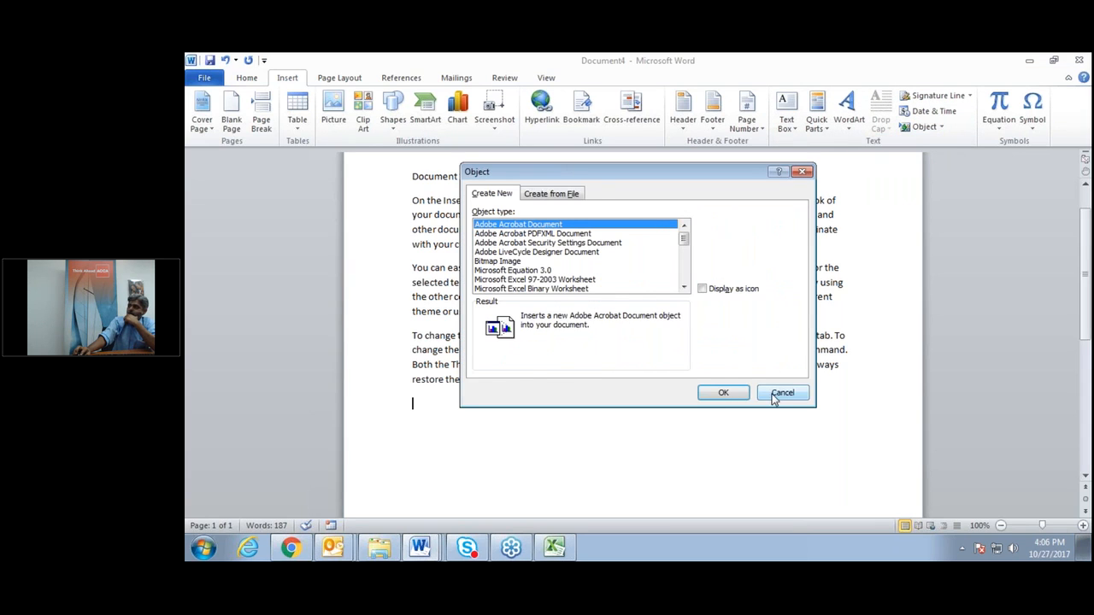
left_click(776, 395)
Insert Test Doc1's contents with Text from File, then undo the insertion.
left_click(942, 127)
left_click(928, 160)
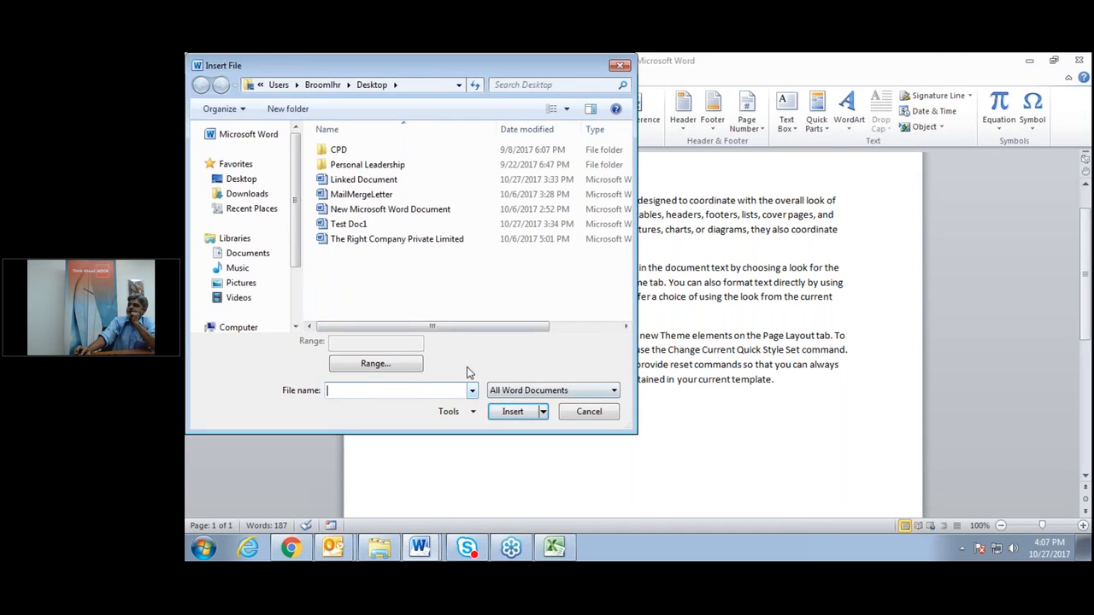
left_click(353, 226)
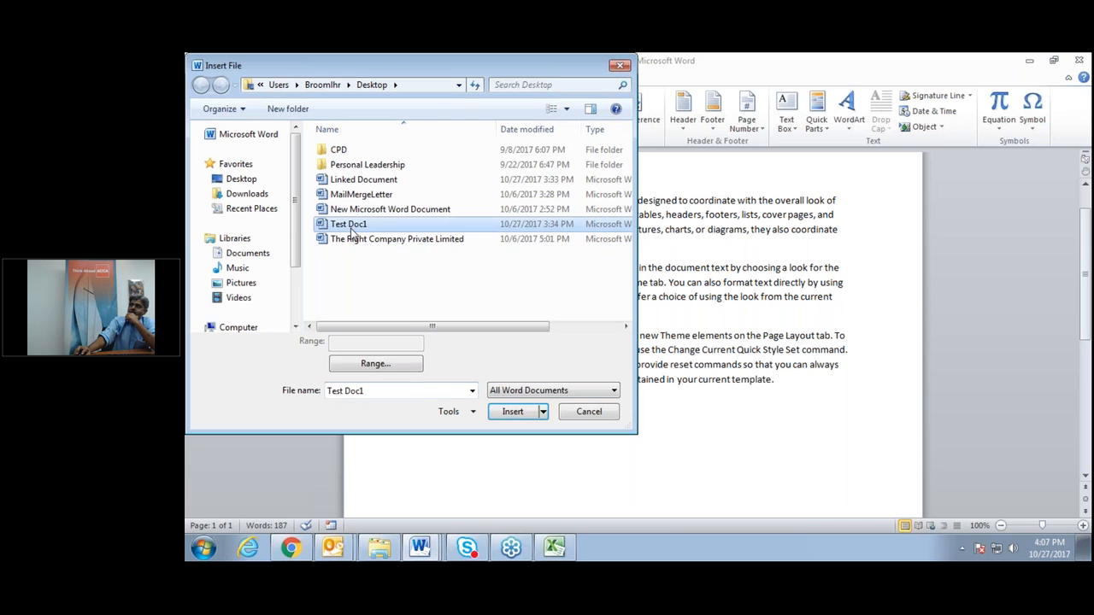
left_click(543, 412)
left_click(542, 446)
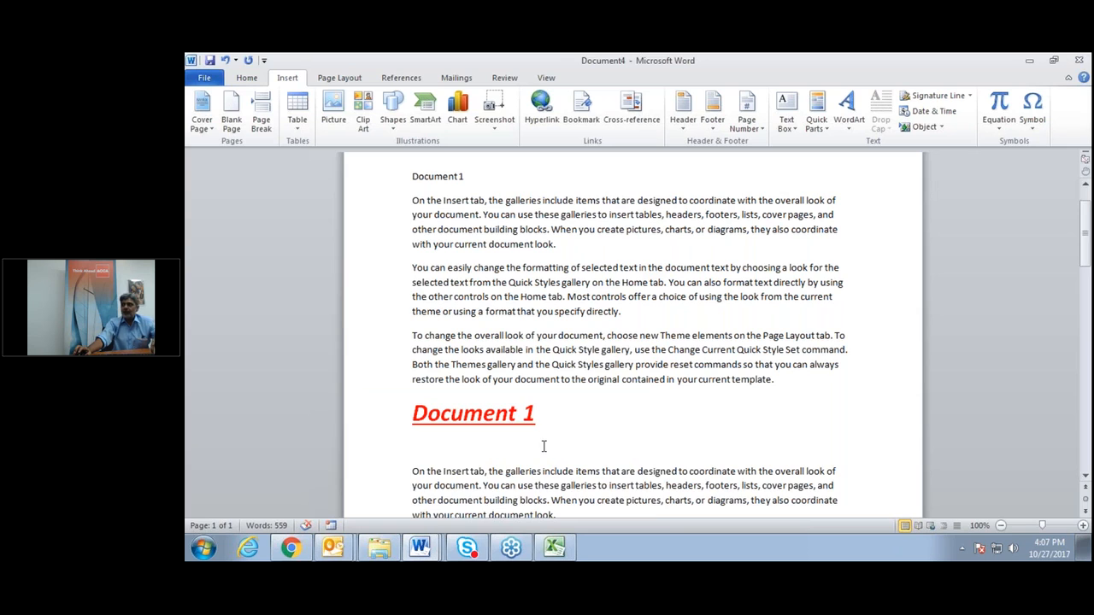
key("ctrl+z")
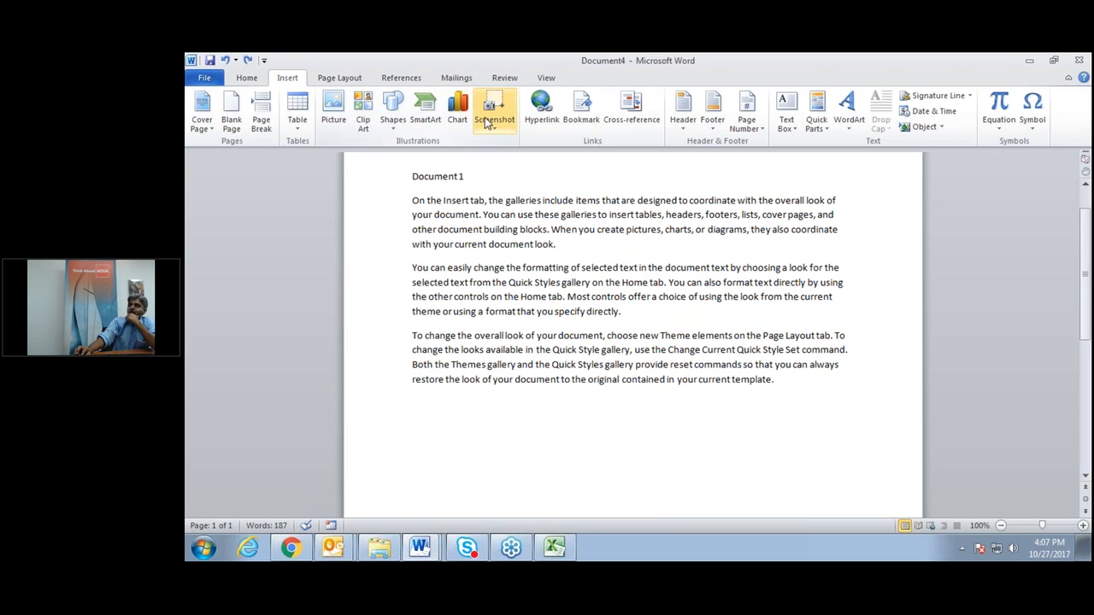
In Insert Object's Create from File, browse the Desktop and choose Test Doc1.docx.
left_click(943, 128)
left_click(934, 144)
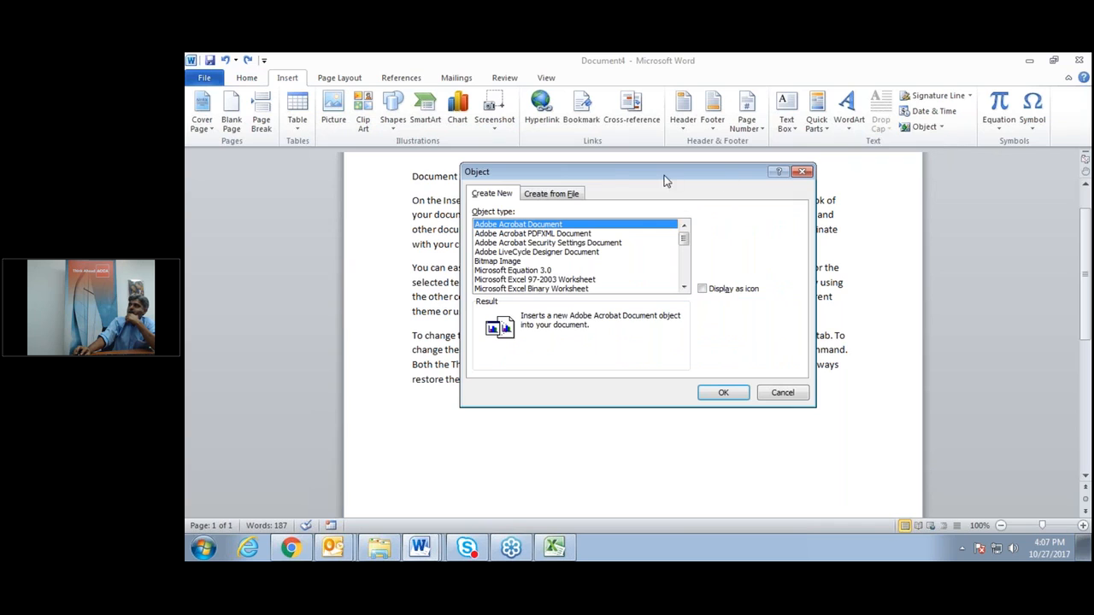
left_click(558, 193)
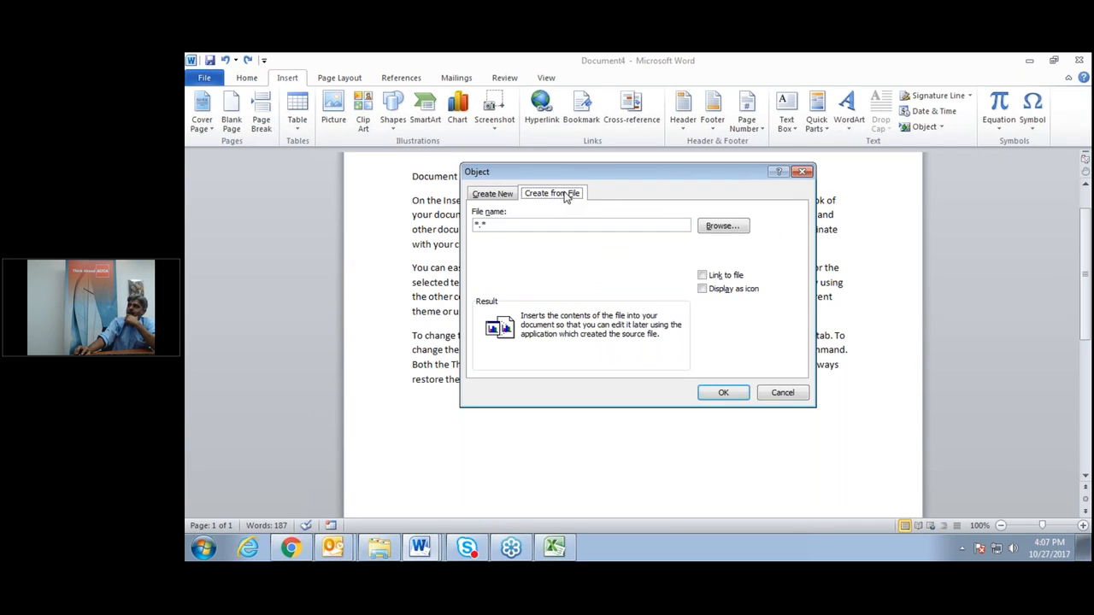
left_click(739, 228)
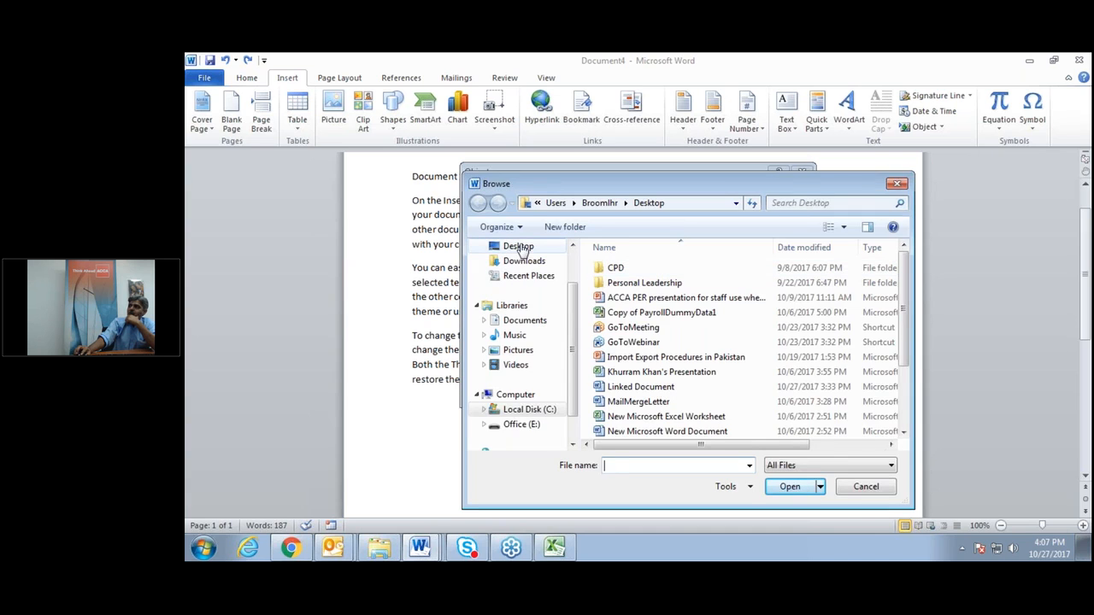
left_click(519, 246)
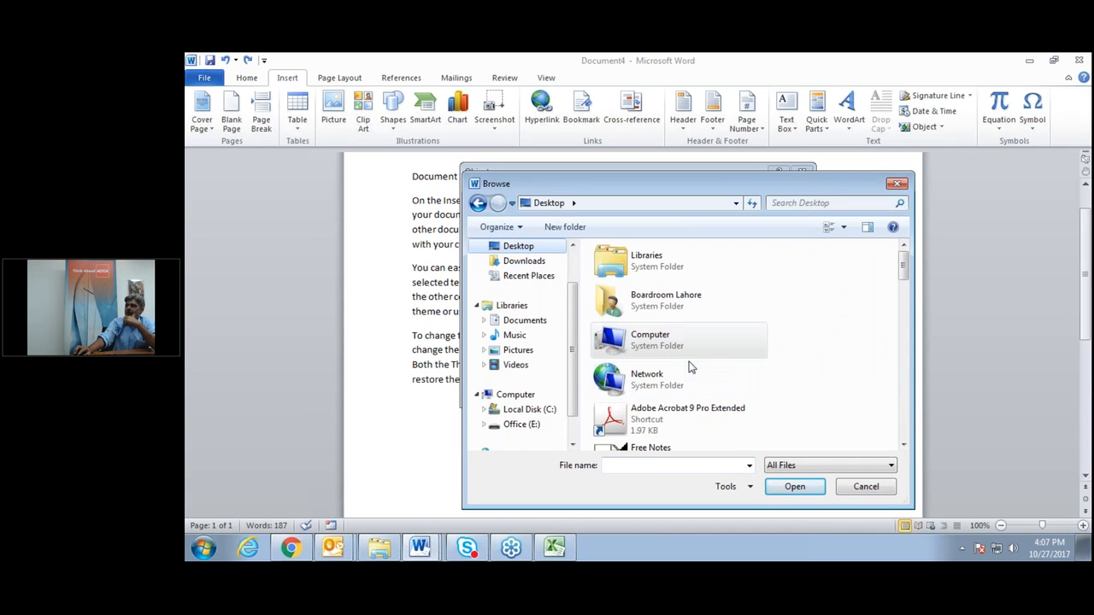
key("t")
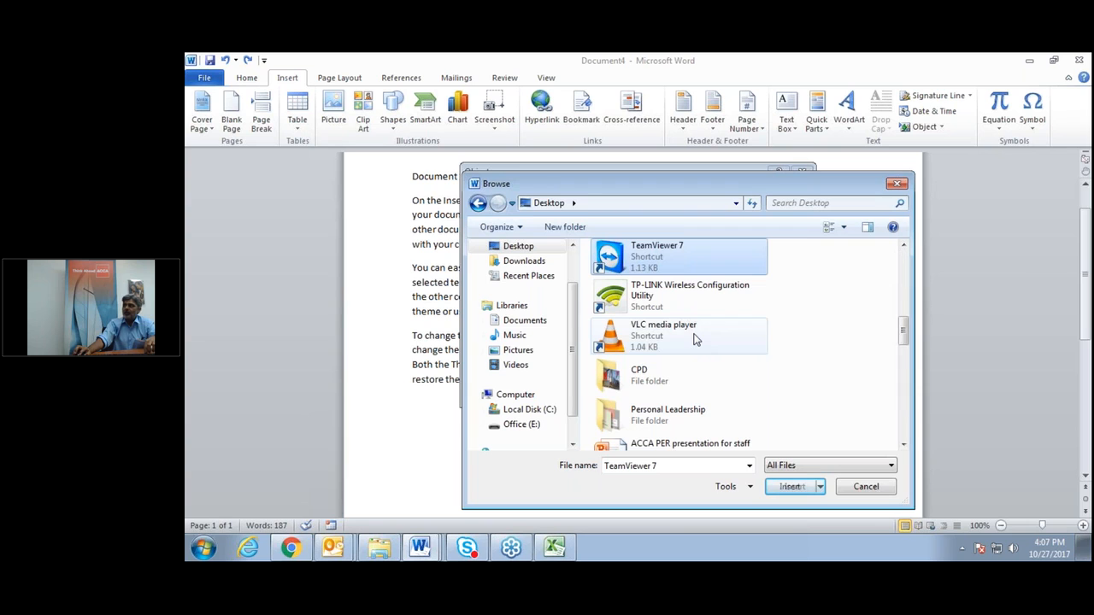
scroll(672, 398, "down", 1)
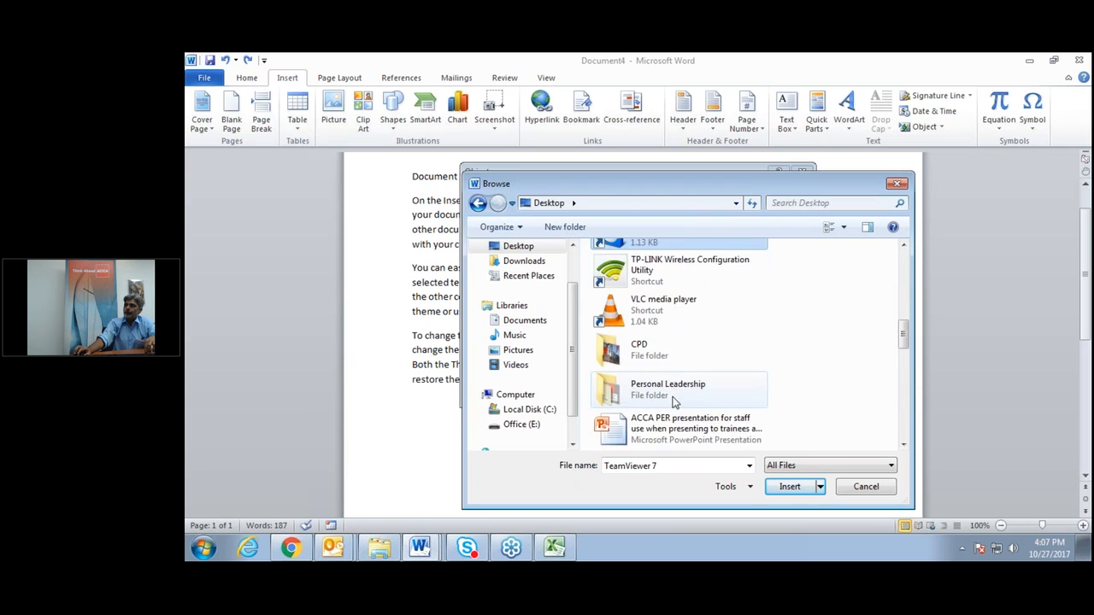
scroll(671, 400, "down", 2)
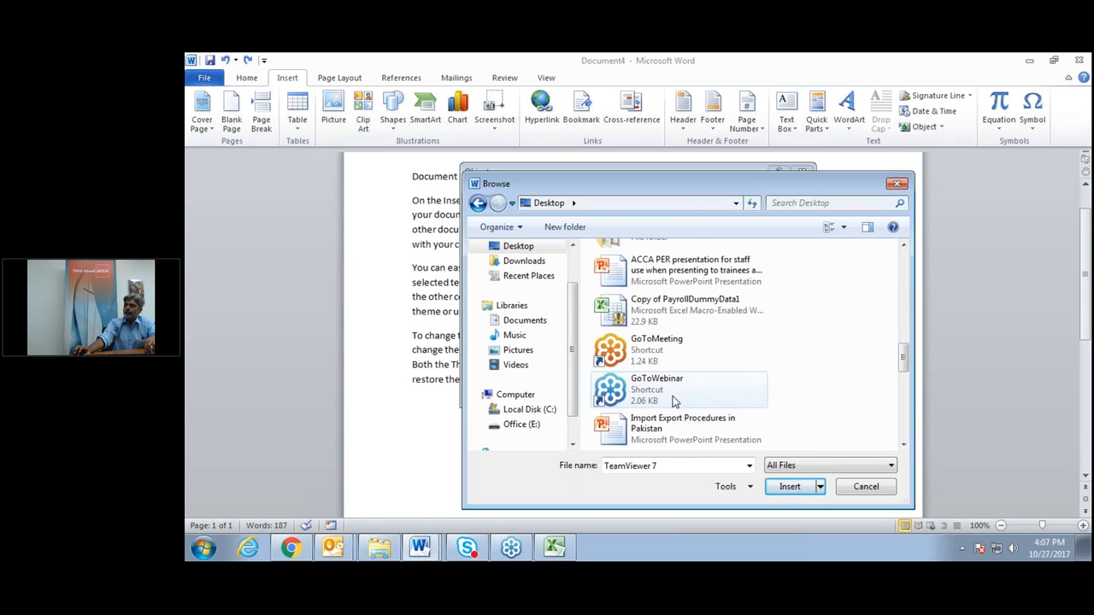
key("t")
key("t")
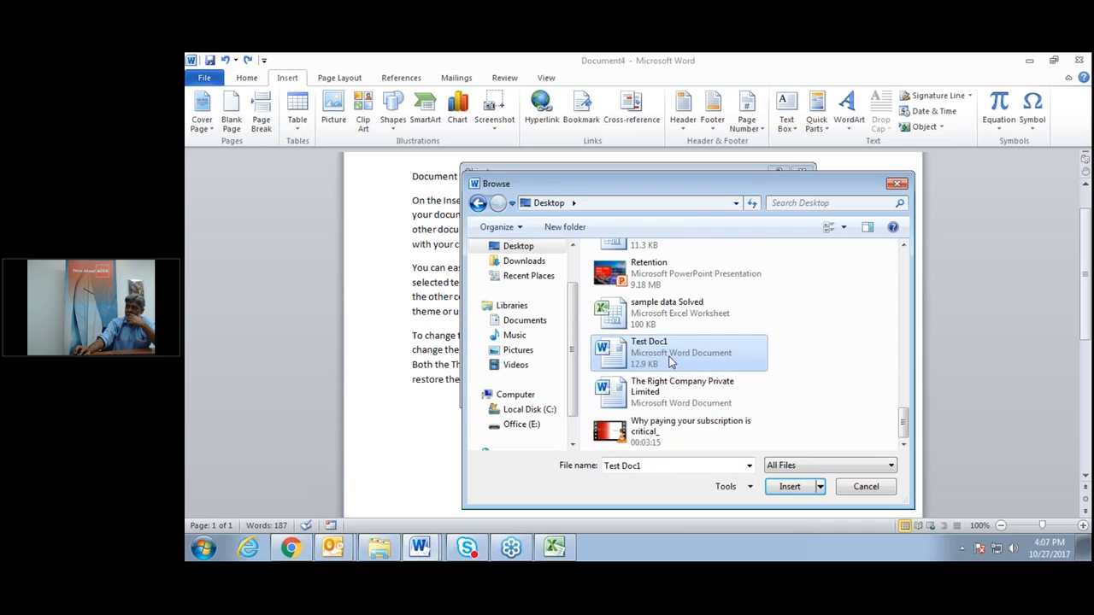
double_click(671, 363)
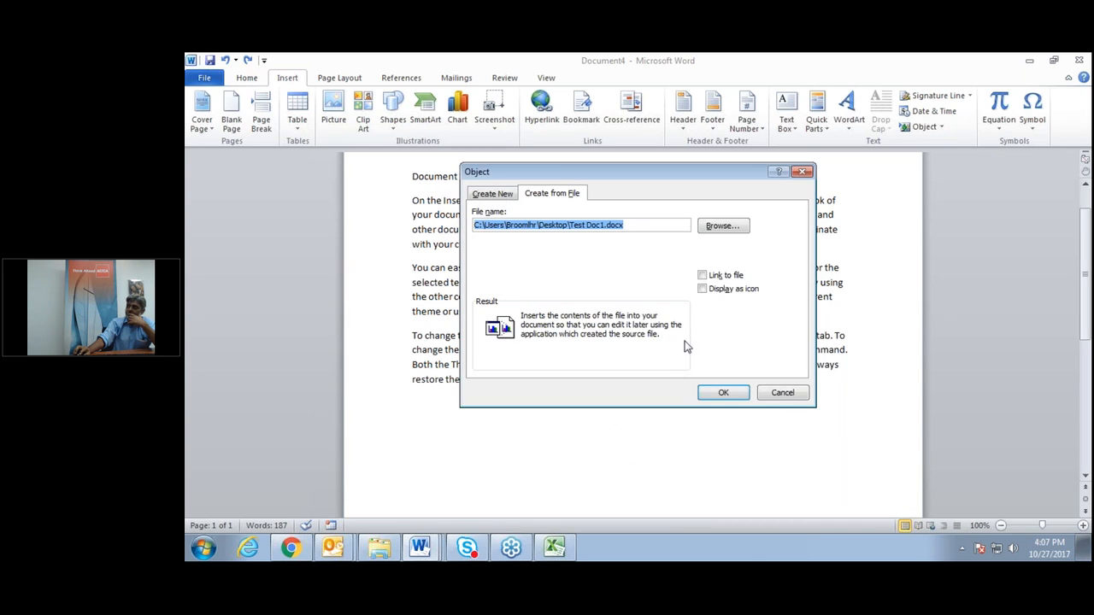
Link the file, display it as an icon, and insert it.
left_click(703, 275)
left_click(701, 289)
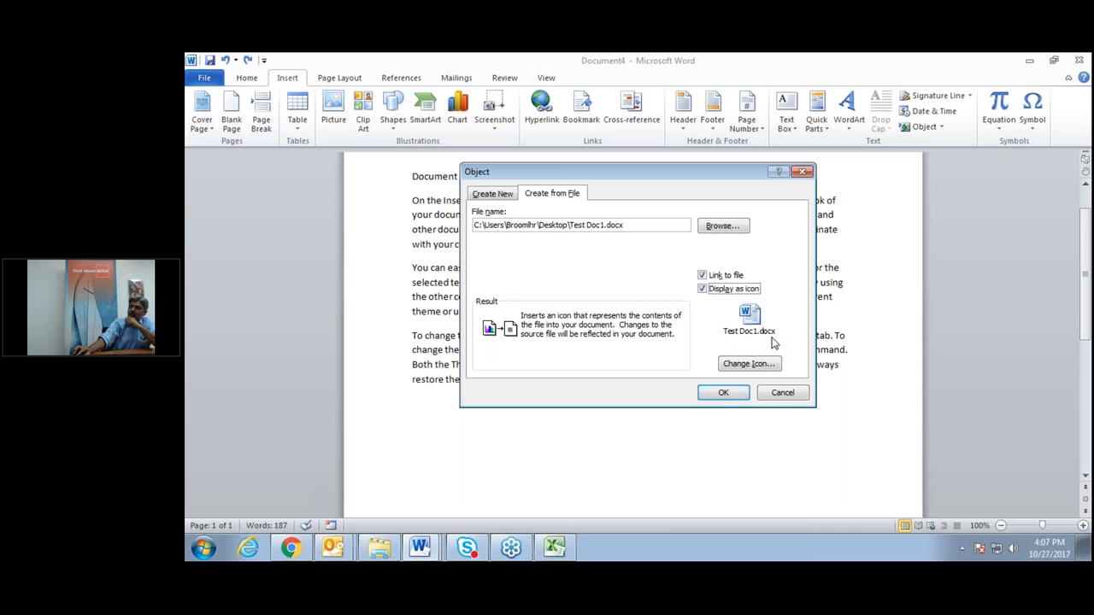
left_click(723, 392)
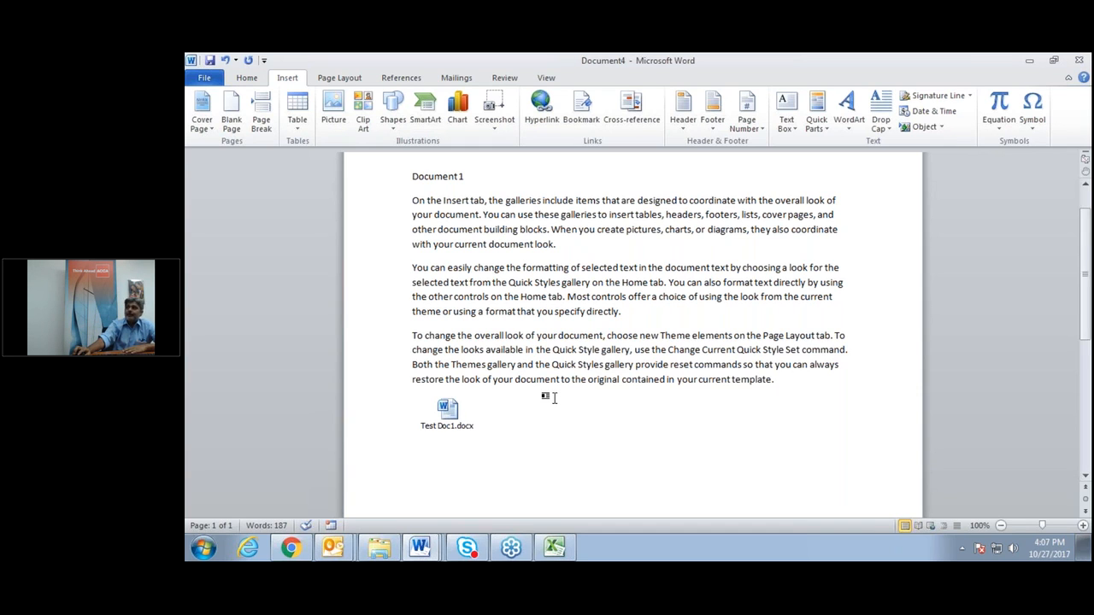
Open the linked Test Doc1 document from its icon and scroll through its paragraphs.
scroll(554, 397, "down", 1)
scroll(554, 398, "up", 3)
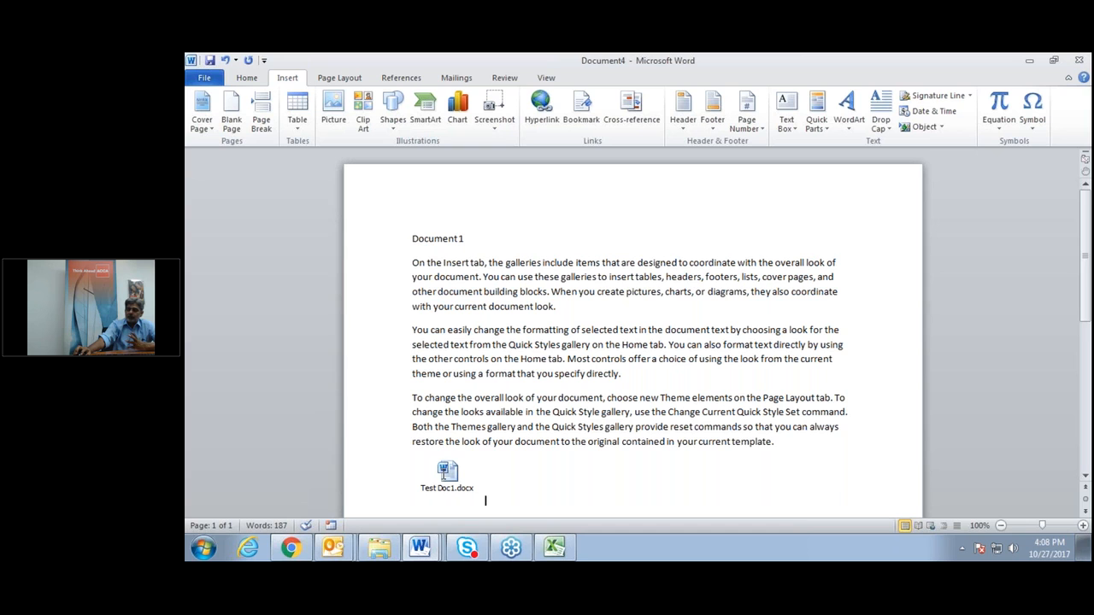
left_click(446, 472)
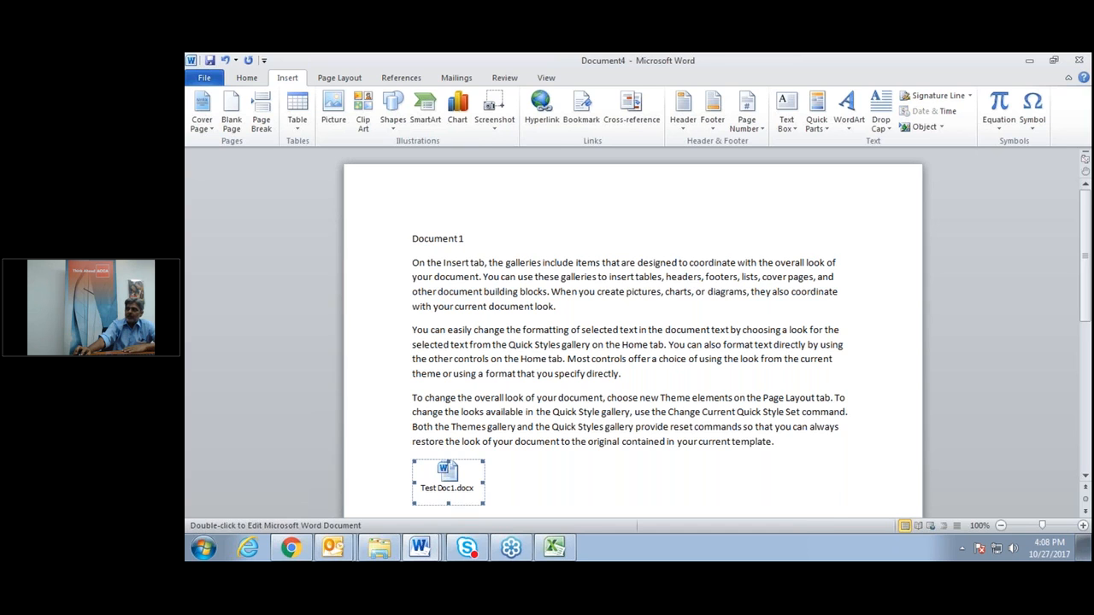
double_click(446, 471)
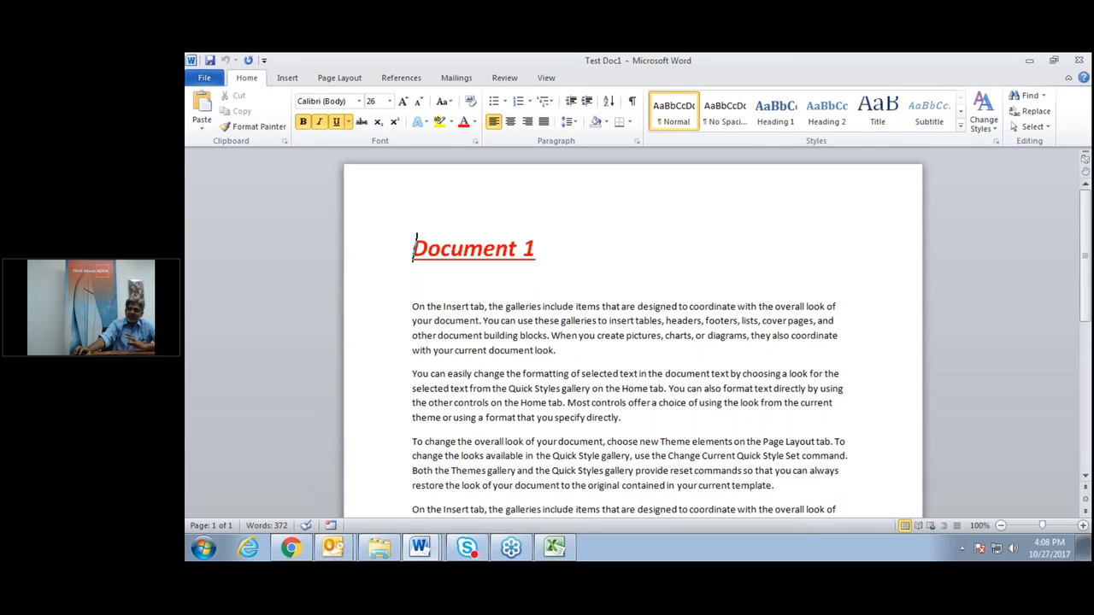
scroll(633, 342, "down", 6)
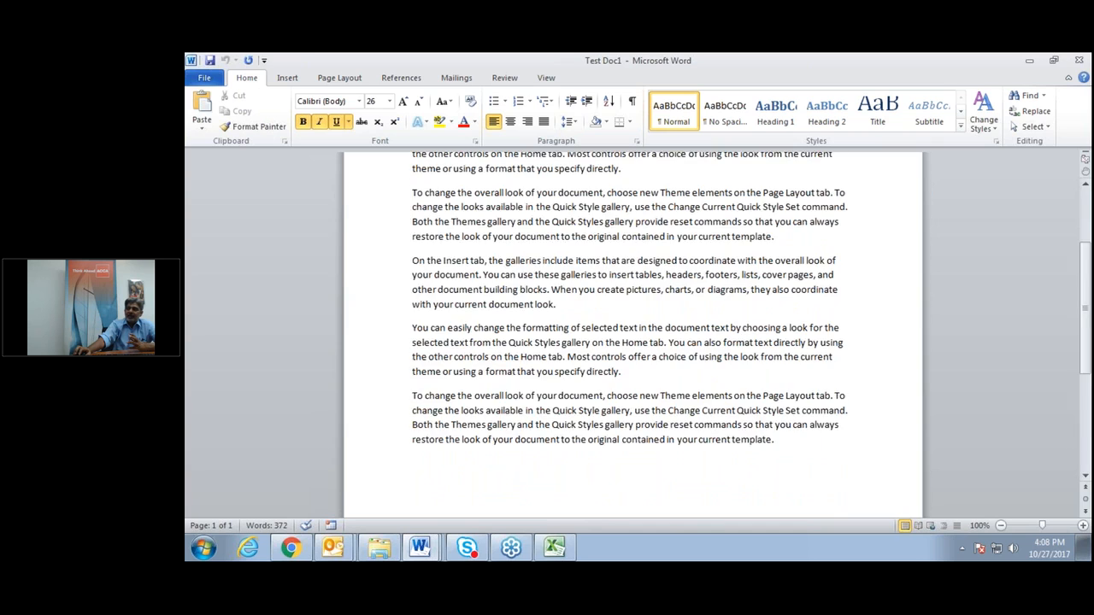
scroll(632, 342, "down", 4)
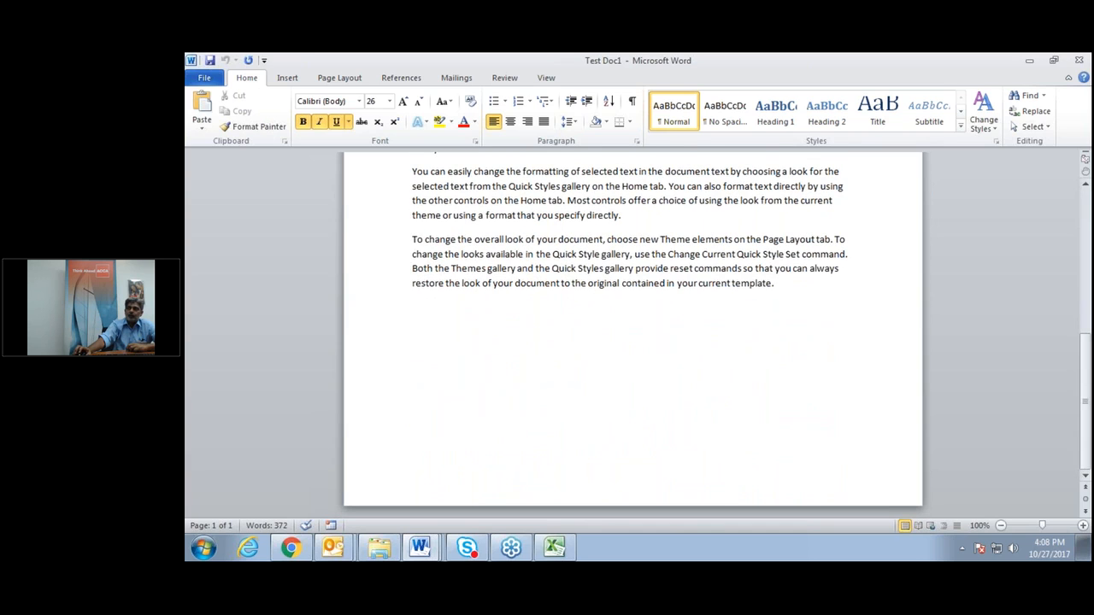
scroll(632, 341, "up", 12)
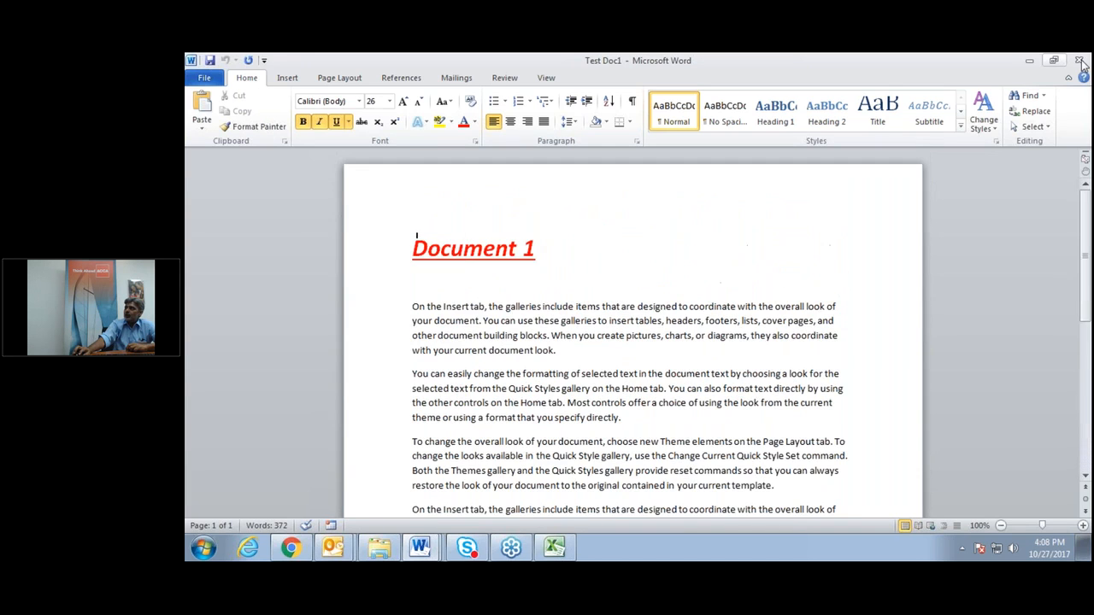
Close the Test Doc1 window and add an empty paragraph below the icon in Document4.
left_click(1080, 61)
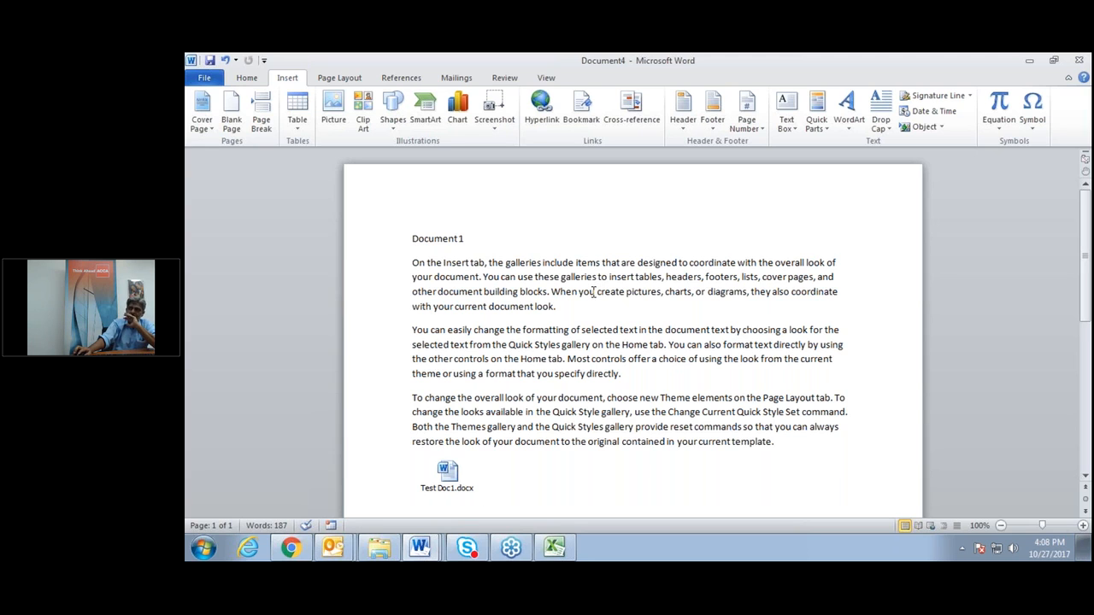
scroll(593, 293, "down", 3)
scroll(593, 292, "down", 1)
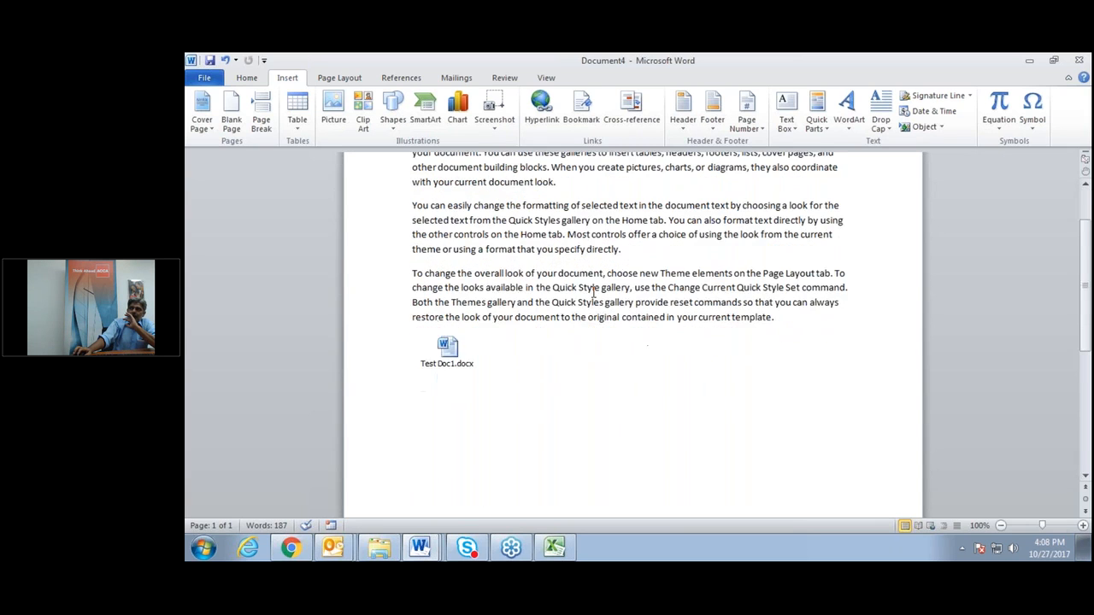
scroll(593, 292, "up", 4)
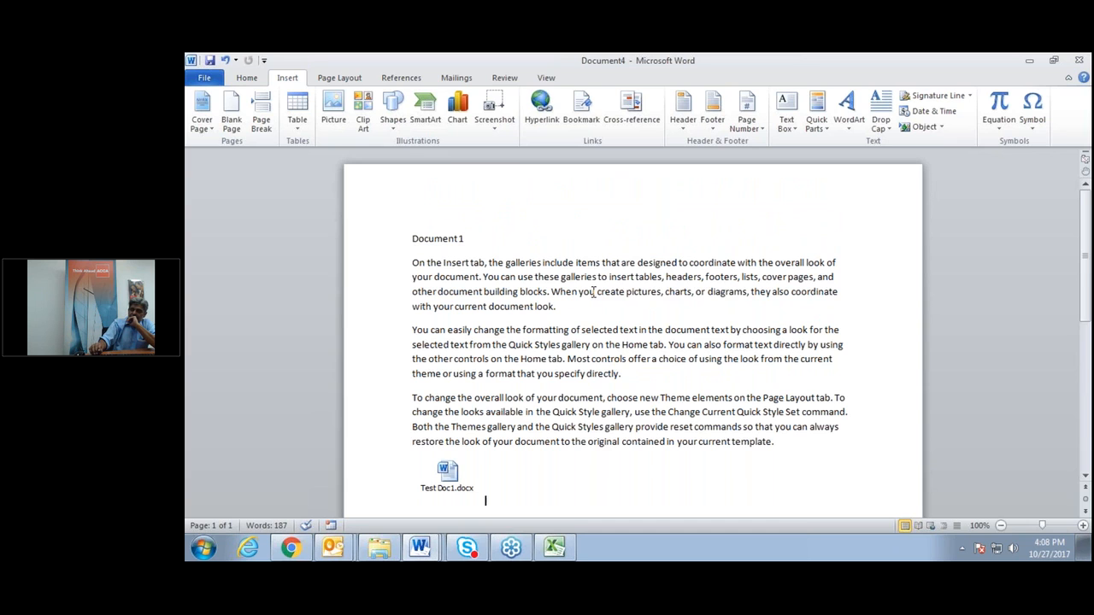
key("Return")
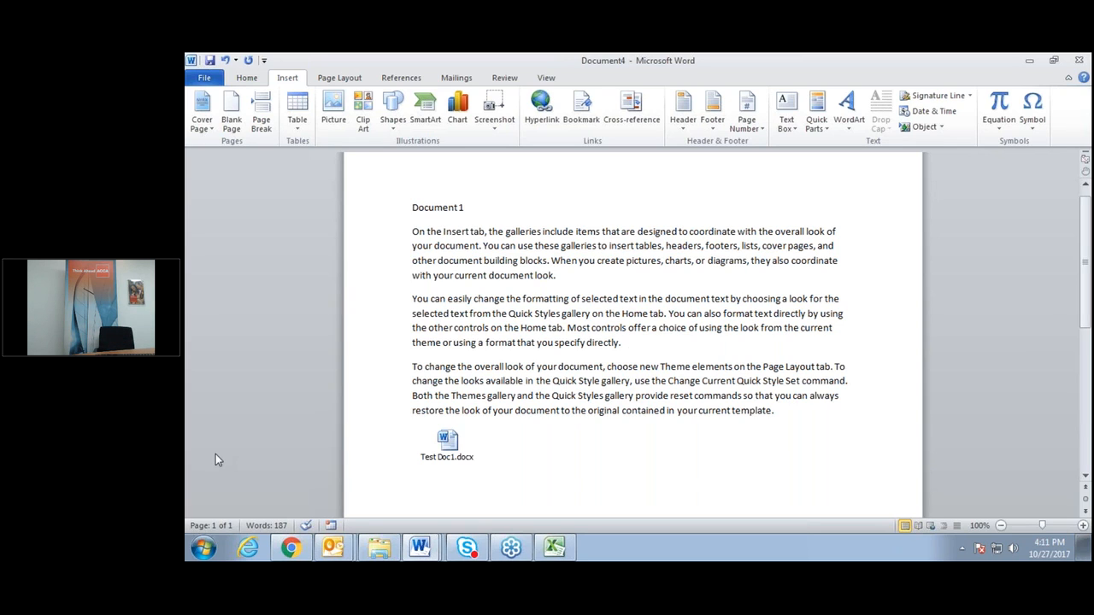
Minimize Document4, Document1 and the Excel Book1 window to reach the desktop.
left_click(1029, 60)
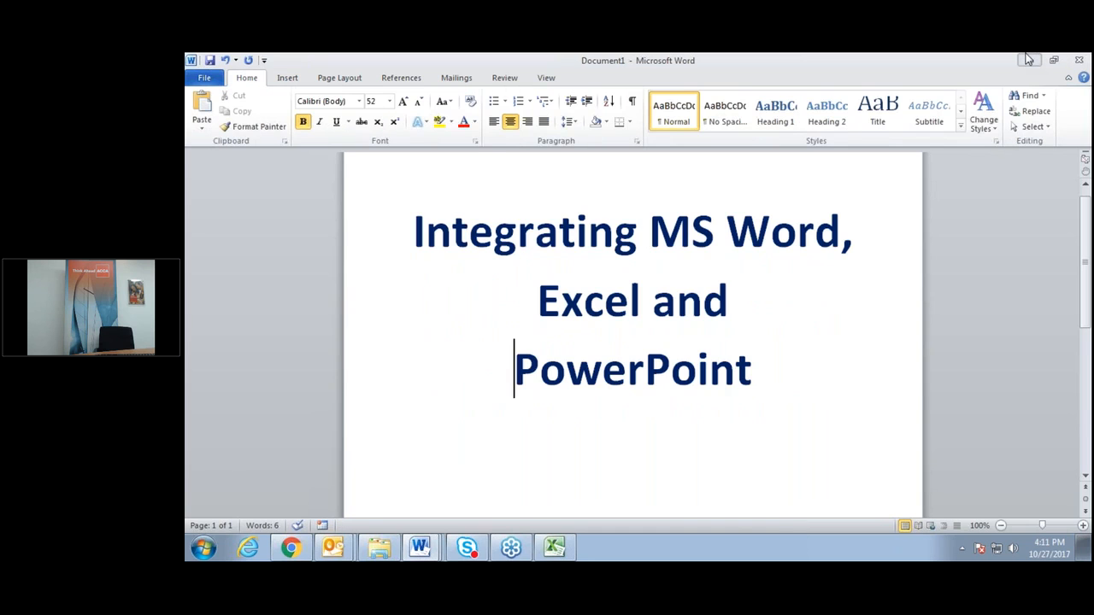
left_click(1029, 60)
left_click(1029, 59)
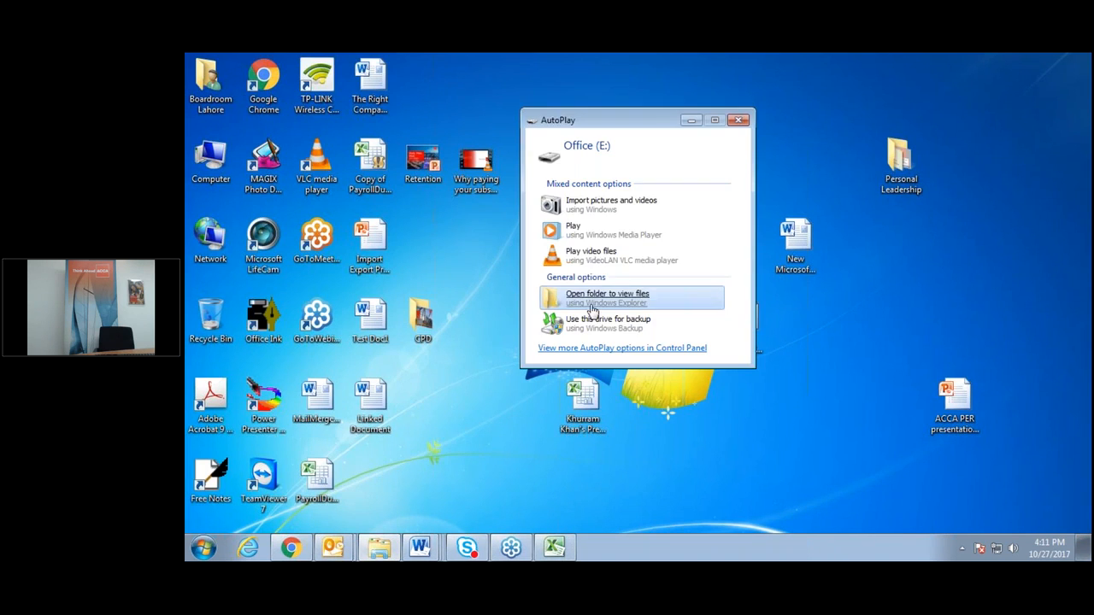
Open the Webinar Office Integration folder on Office (E:) and point out AddressBook, Copy (1) and CopyPast files.
left_click(593, 301)
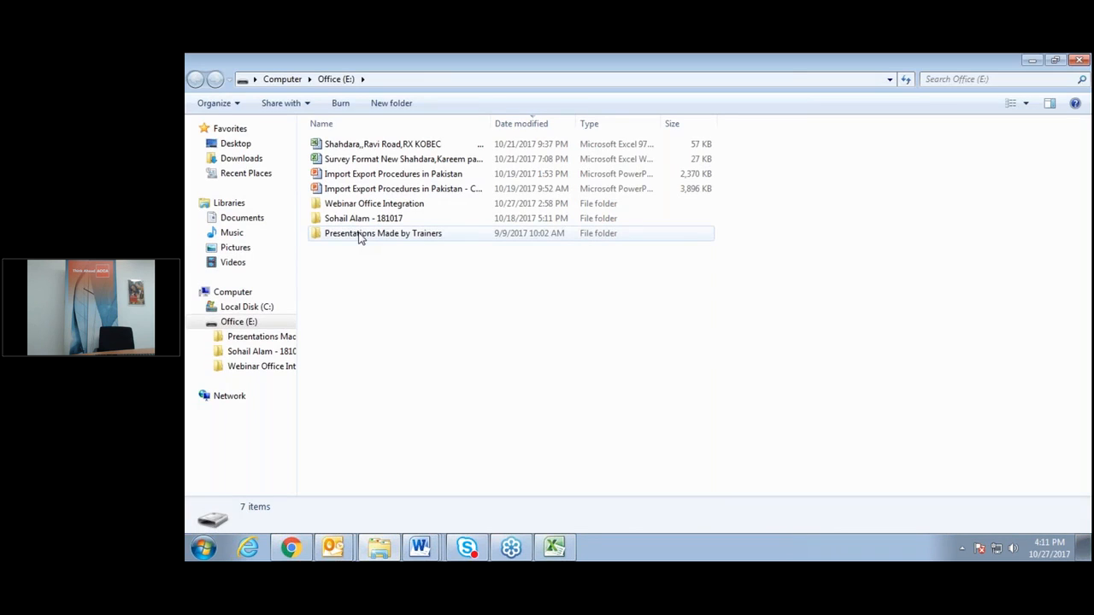
double_click(359, 203)
left_click_drag(350, 150, 962, 384)
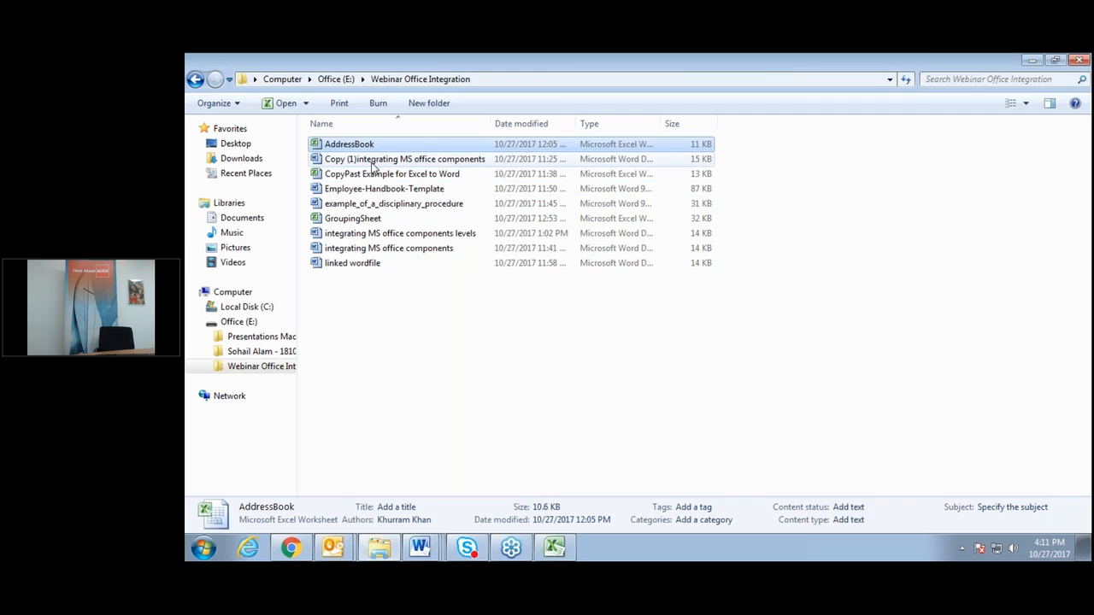
left_click_drag(372, 166, 935, 409)
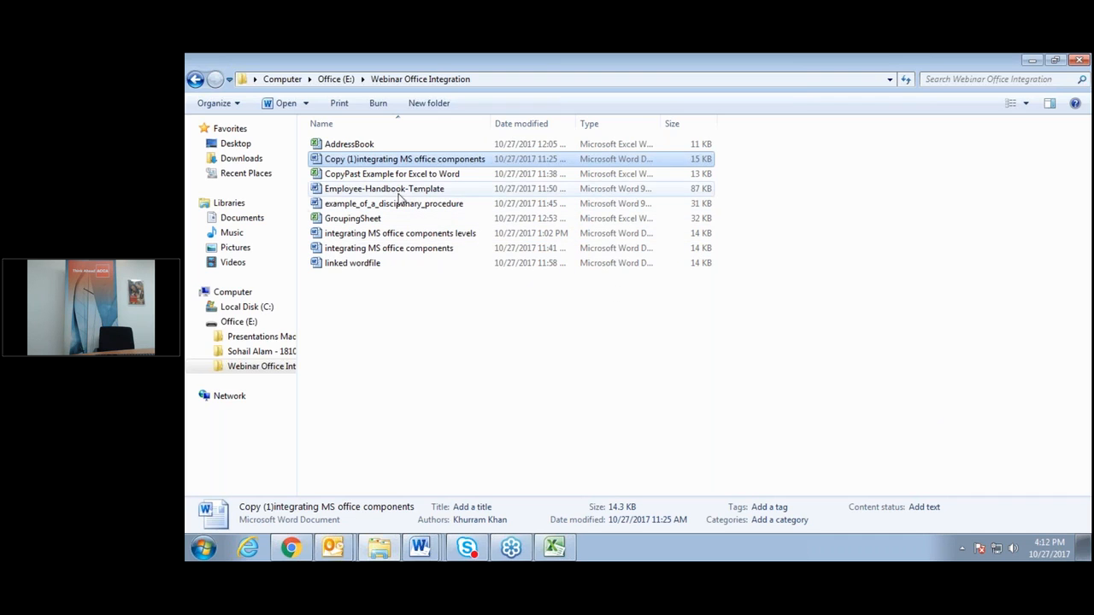
left_click_drag(376, 175, 960, 270)
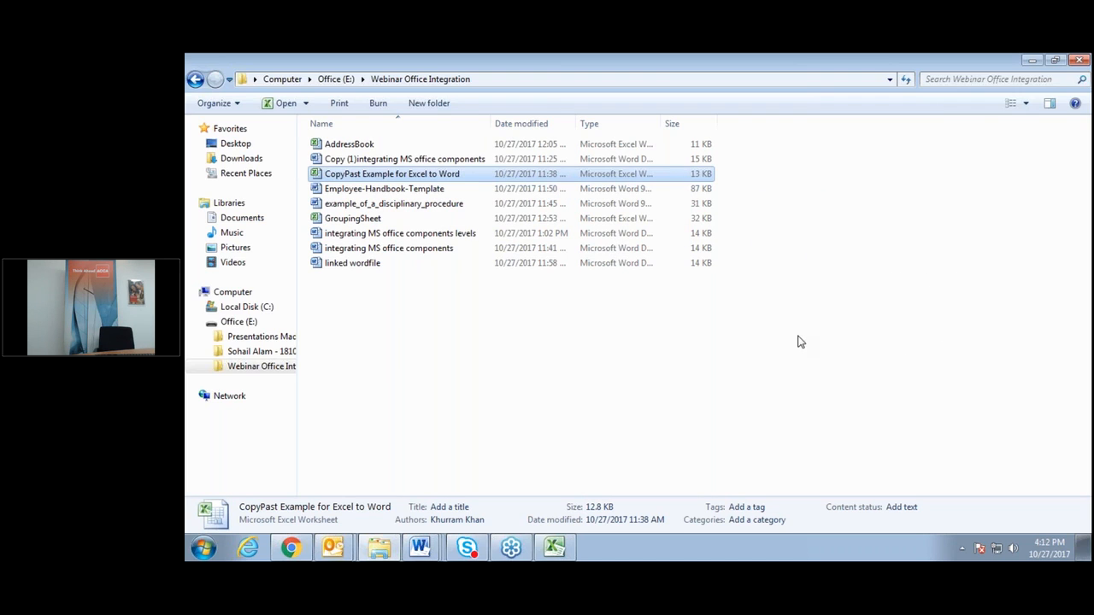
Point out the two 'integrating MS office components' Word documents.
left_click(355, 239)
left_click_drag(363, 243, 854, 267)
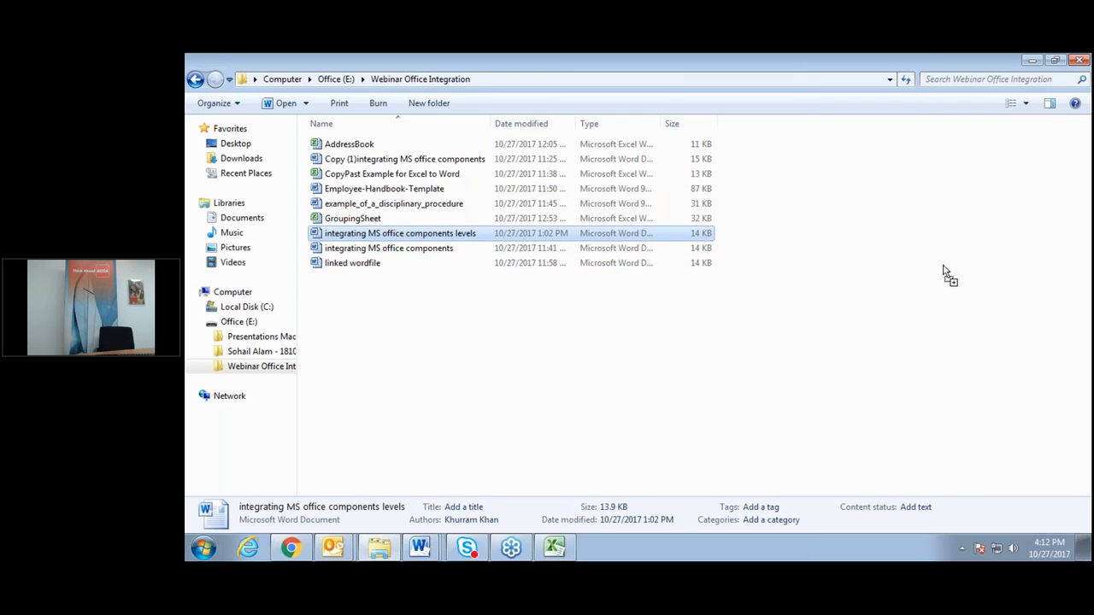
left_click_drag(419, 248, 991, 311)
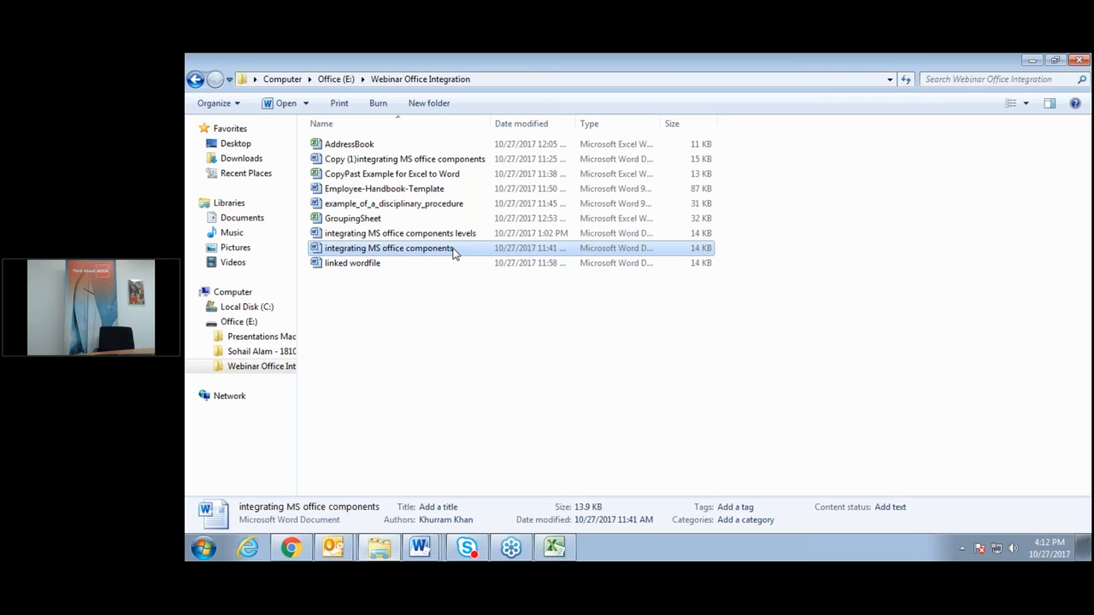
left_click_drag(454, 248, 964, 304)
Minimize Explorer and restore the Document1 Word window from the taskbar.
left_click(1031, 60)
mouse_move(429, 556)
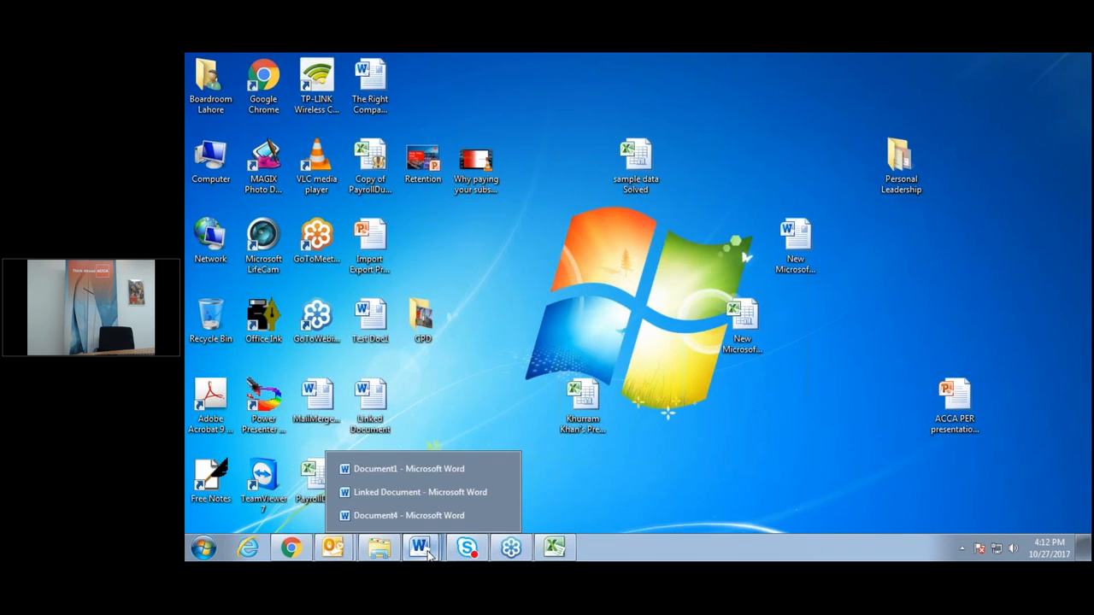
left_click(445, 472)
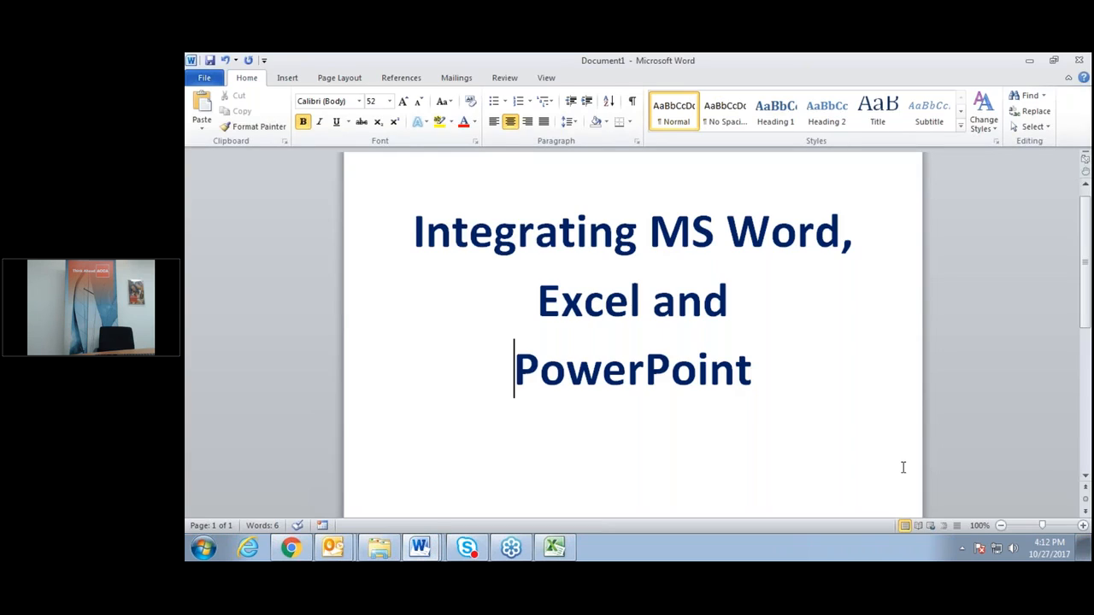
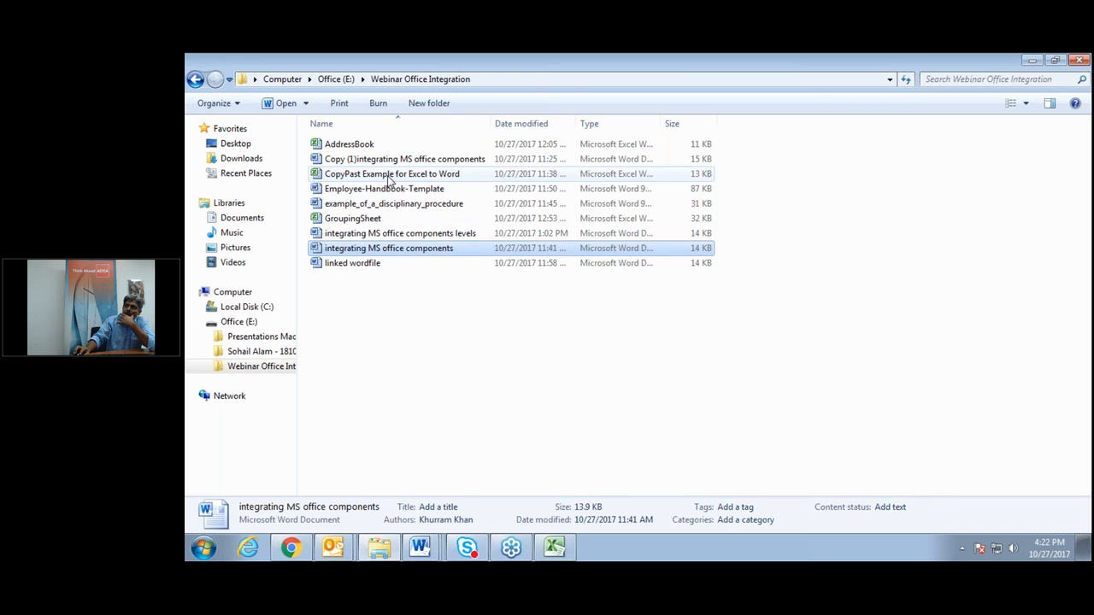
Open the CopyPast Example for Excel to Word workbook, check blank Document1, then return to Excel.
left_click(389, 175)
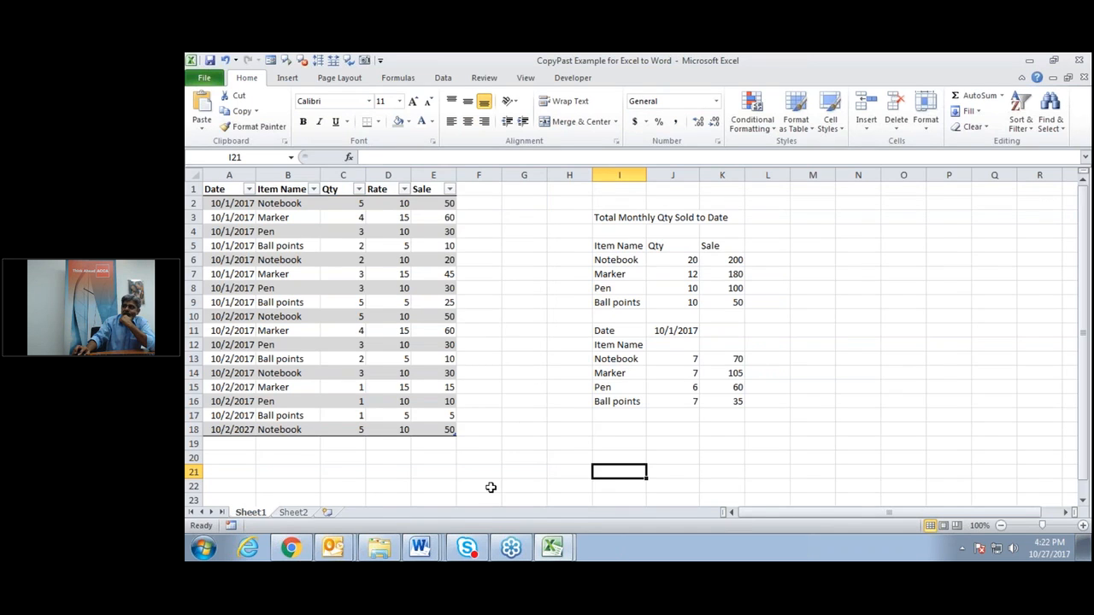
left_click(417, 554)
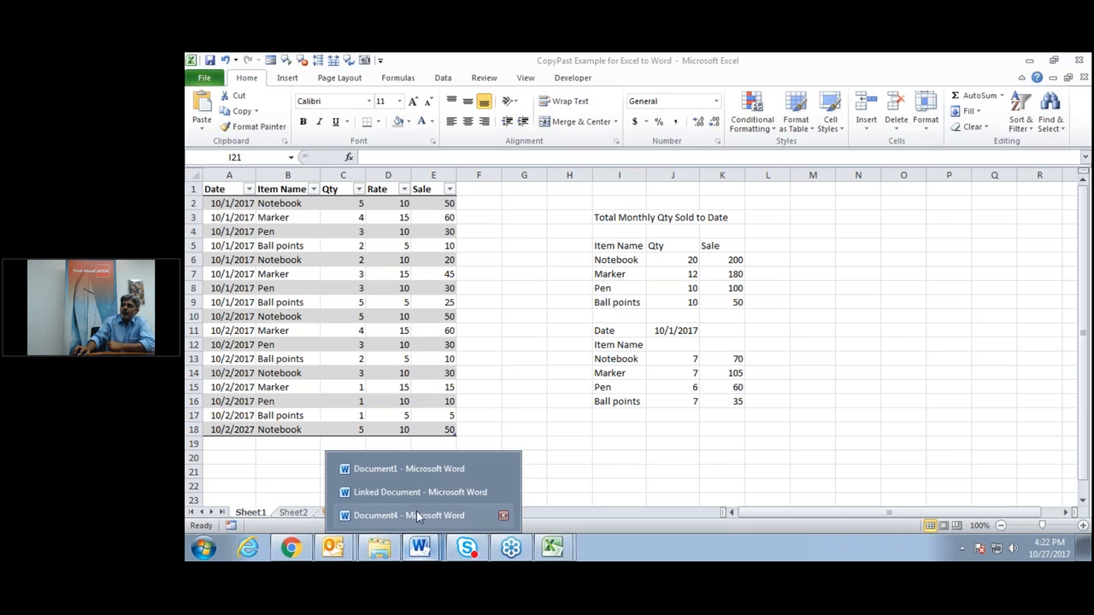
left_click(443, 470)
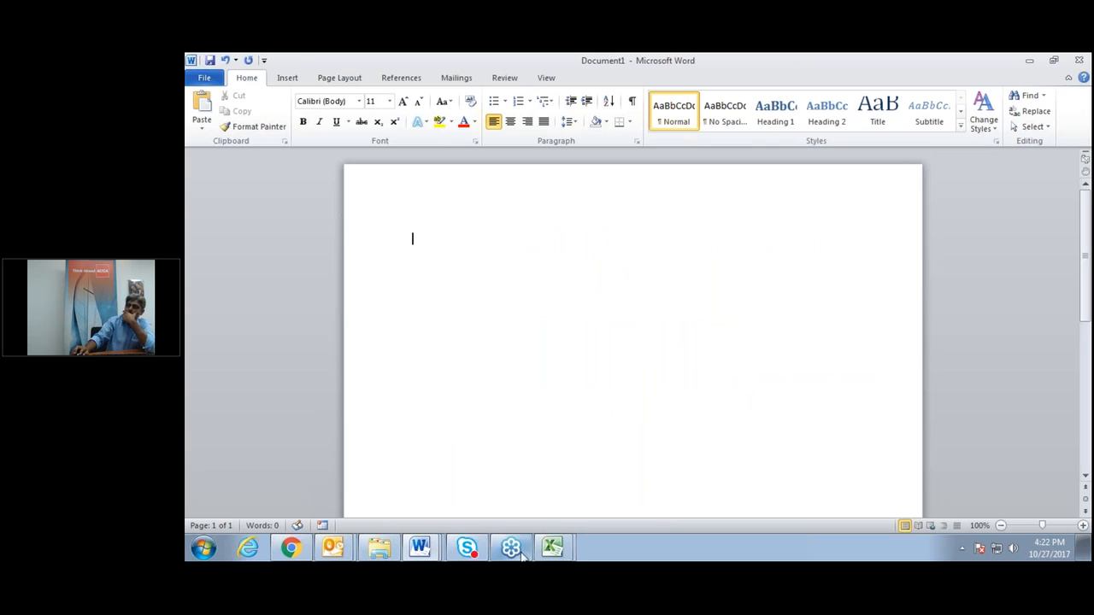
left_click(552, 548)
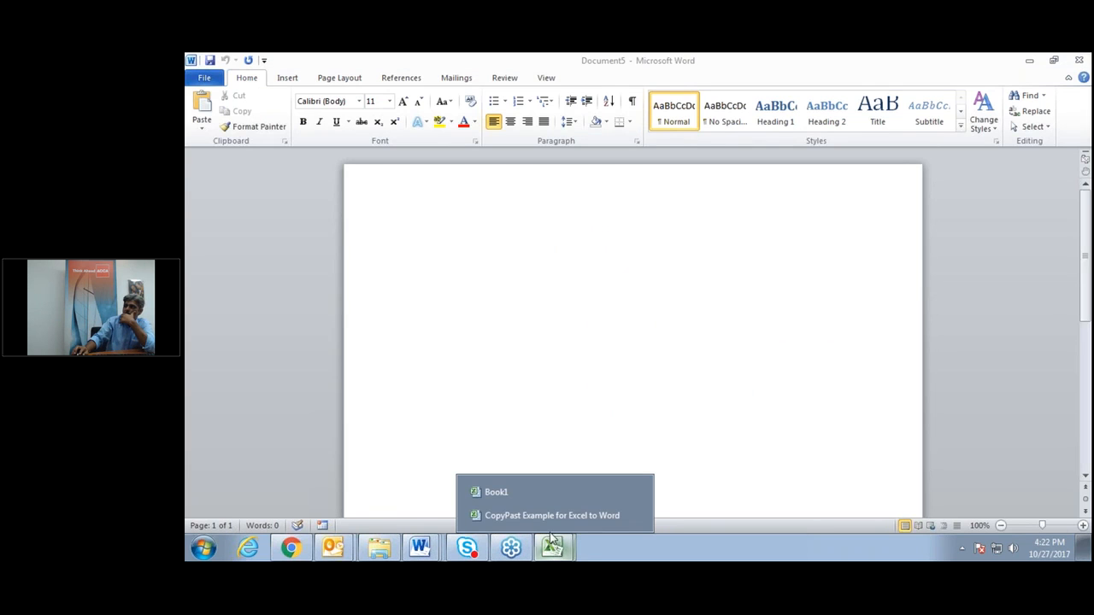
left_click(548, 516)
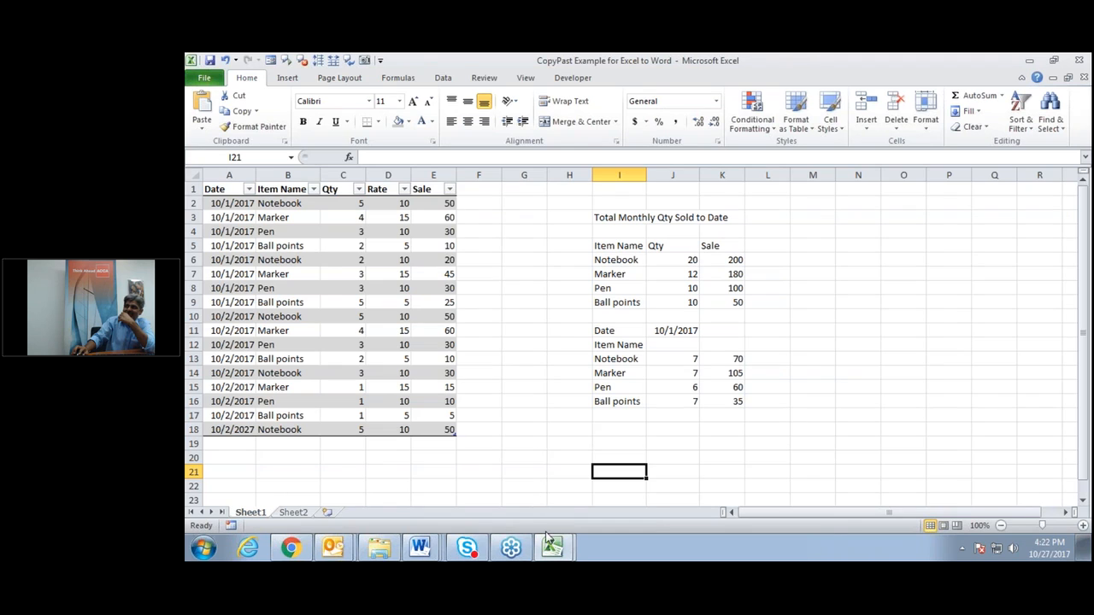
mouse_move(553, 550)
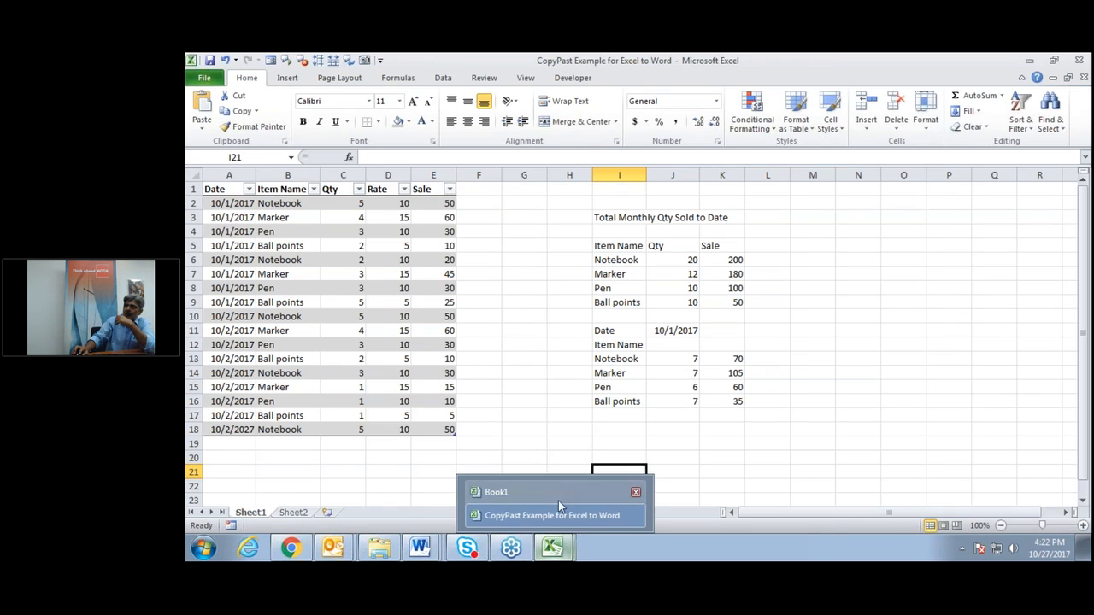
Select the dated Item Name and daily totals blocks to show the sales data layout.
mouse_move(438, 558)
left_click(760, 469)
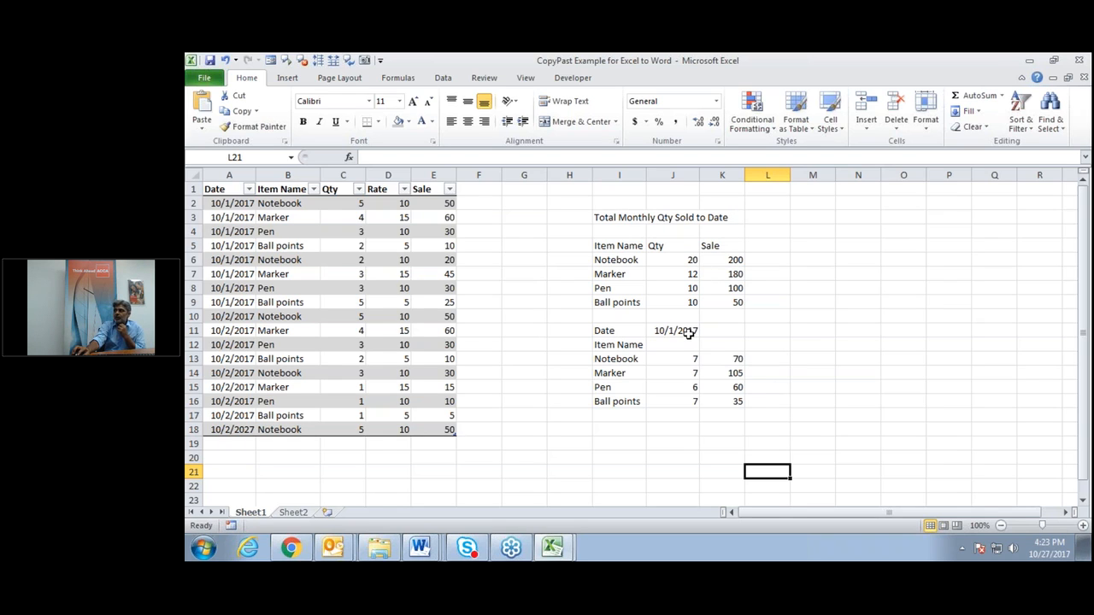
left_click_drag(641, 334, 734, 411)
left_click(734, 411)
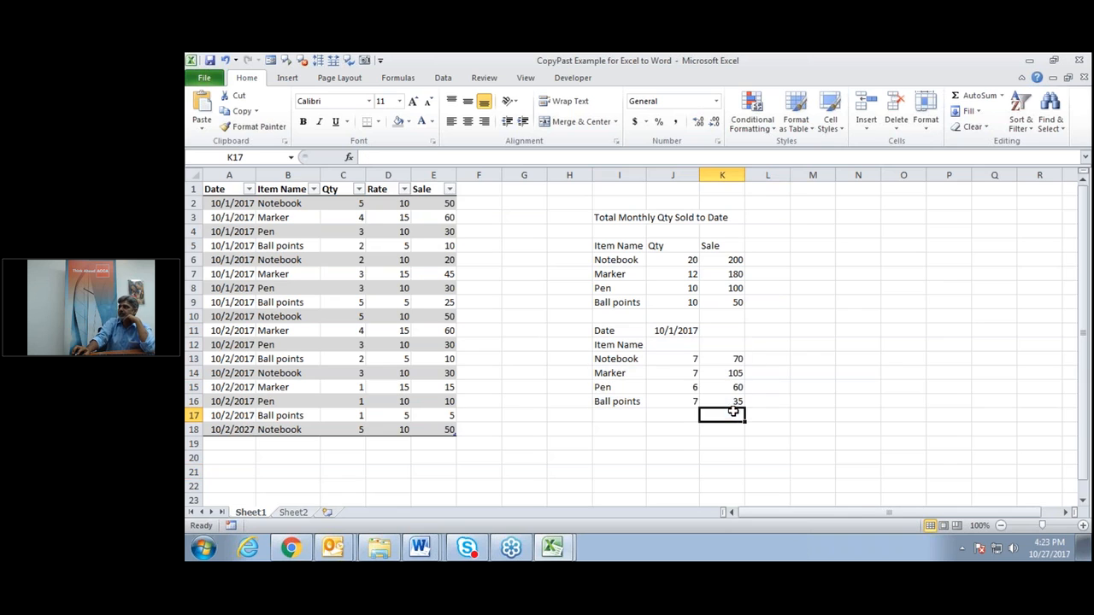
left_click_drag(605, 329, 709, 402)
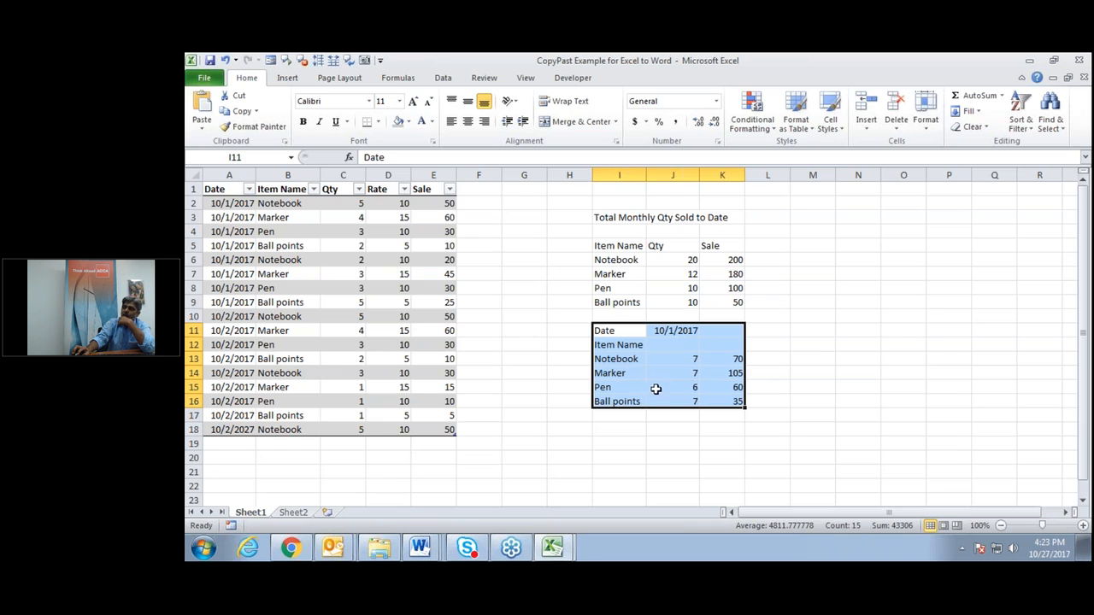
Copy the I3:K16 summary block, from its title to the Ball points row.
left_click(696, 218)
left_click_drag(612, 218, 725, 402)
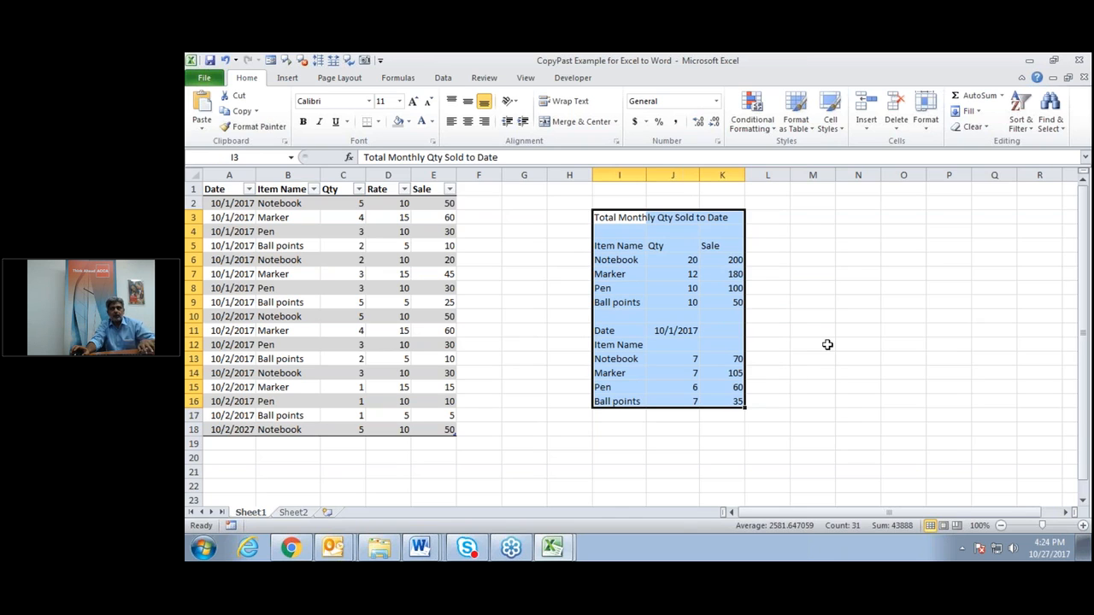
key("ctrl+c")
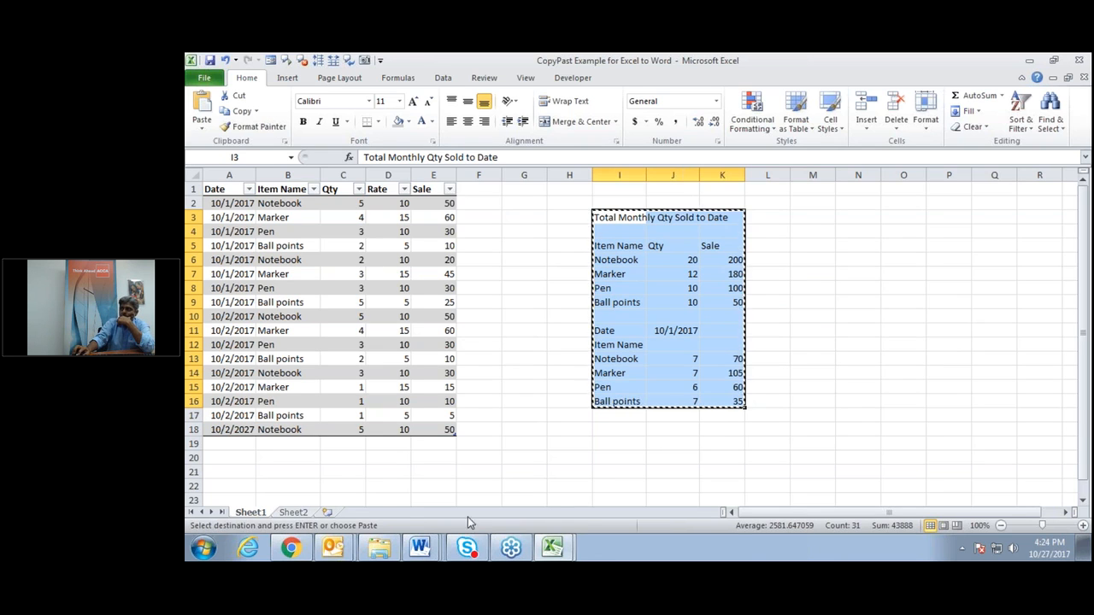
left_click(420, 547)
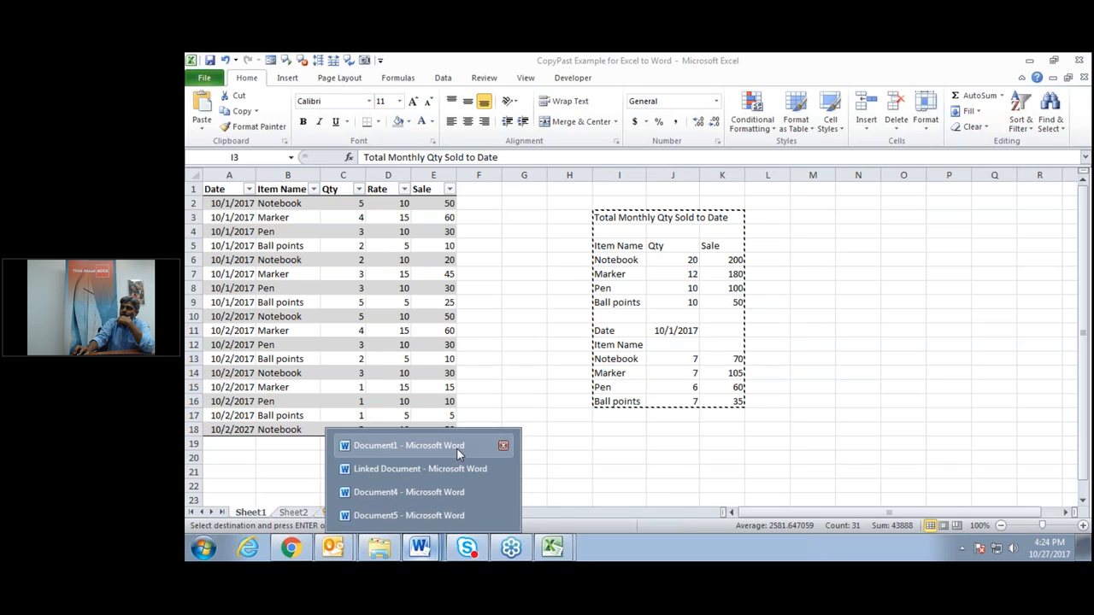
Paste the copied summary into blank Document5 as a table and select it.
left_click(451, 515)
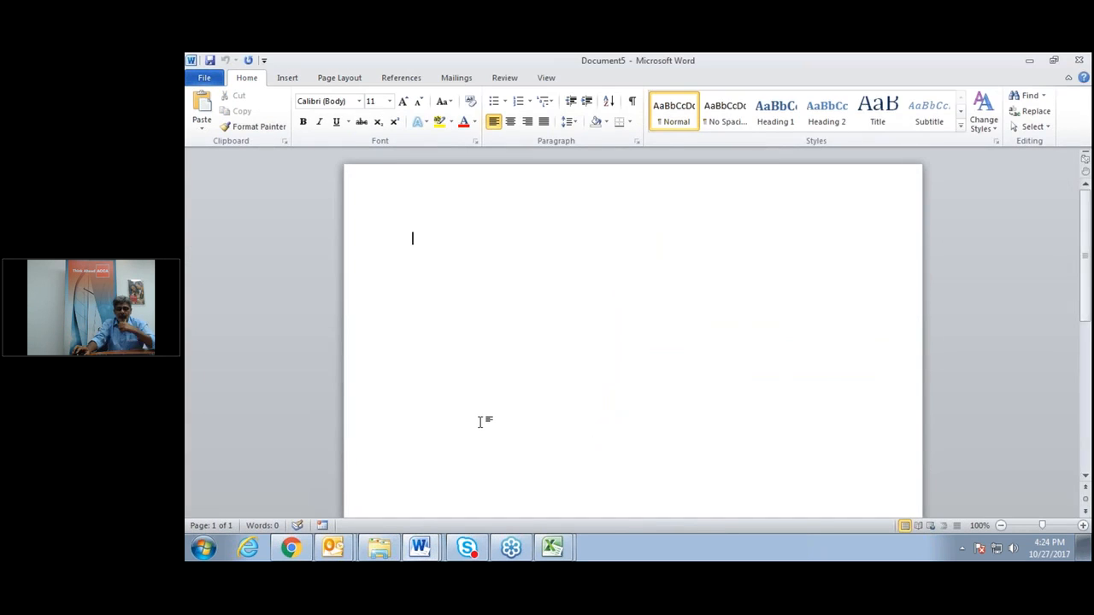
key("ctrl+v")
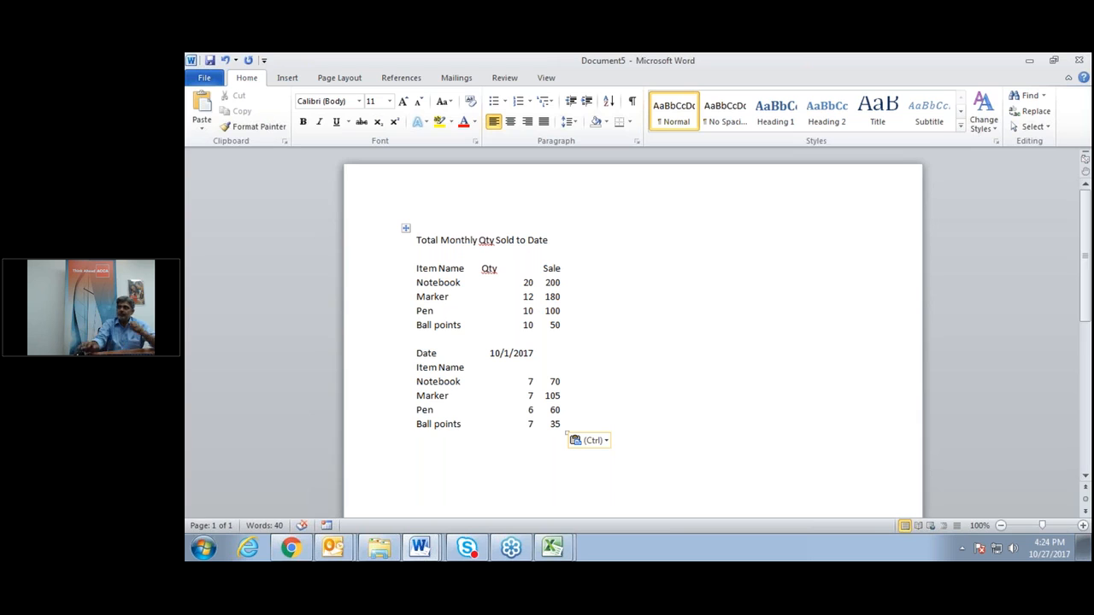
left_click(525, 312)
left_click(406, 228)
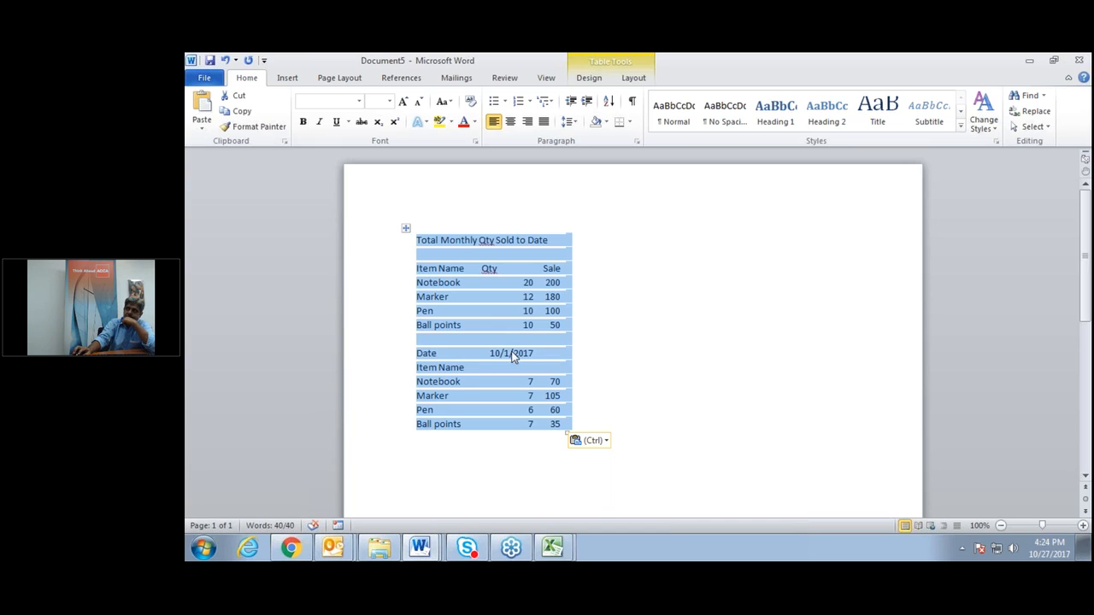
Cut the pasted table out of Document5 and return to the CopyPast Example workbook.
left_click(604, 381)
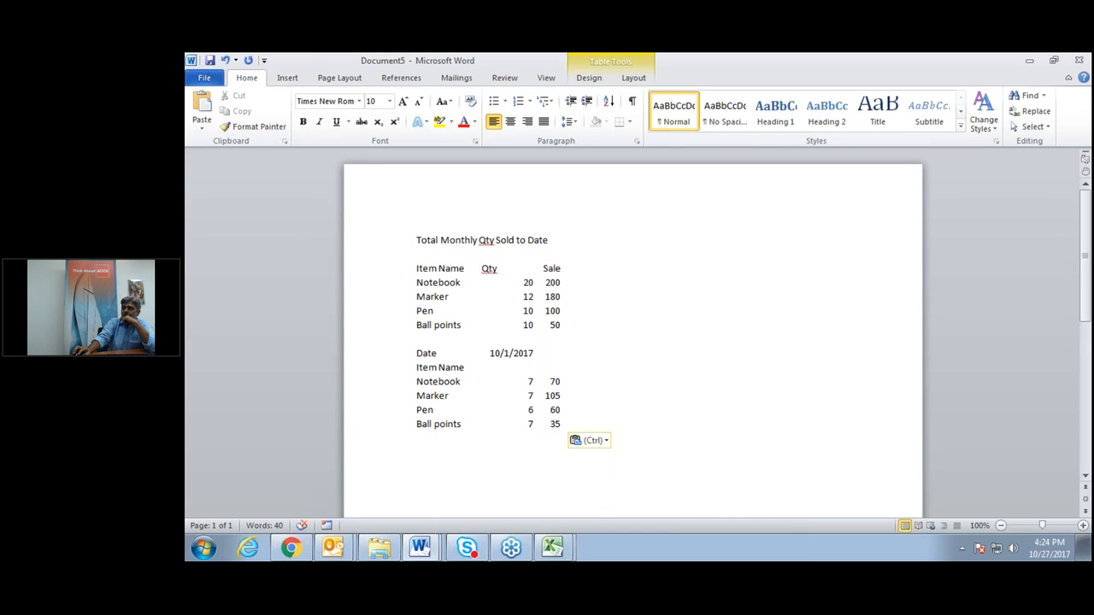
left_click(405, 230)
right_click(405, 230)
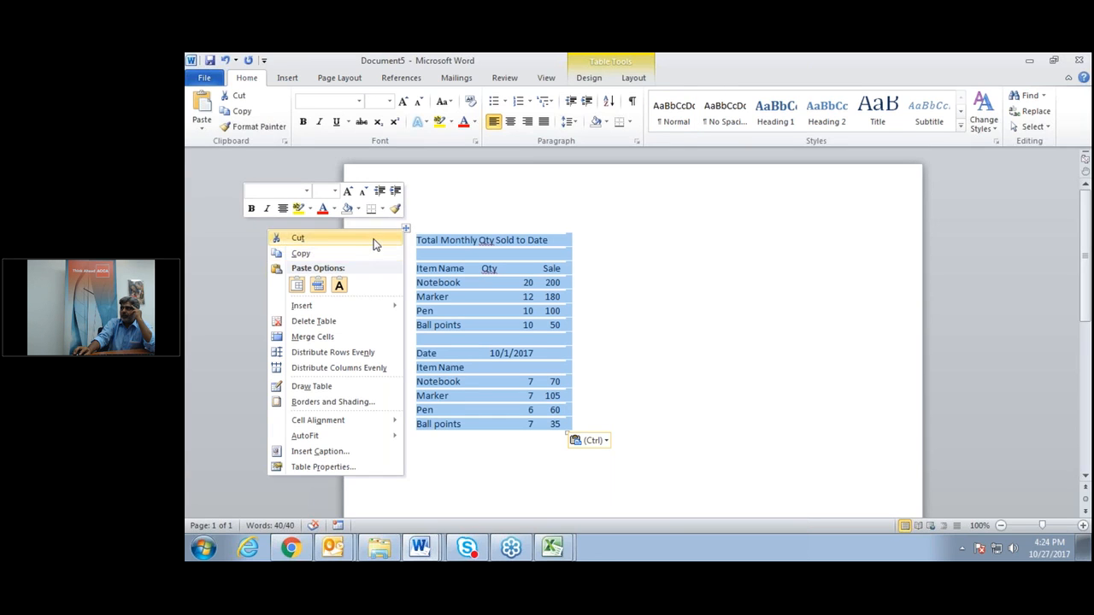
left_click(374, 239)
left_click(553, 550)
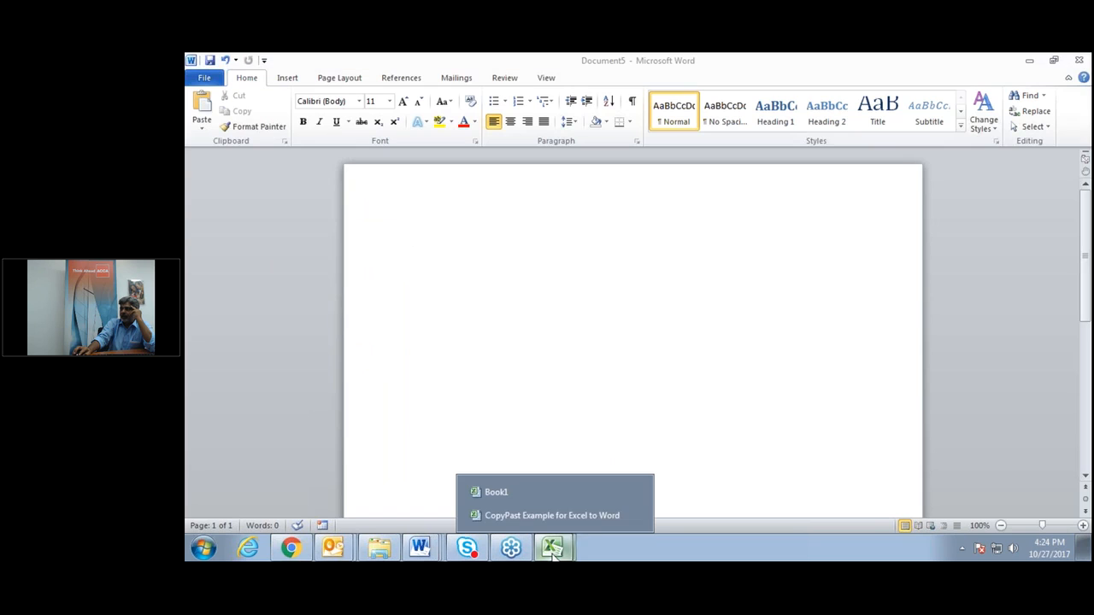
left_click(592, 514)
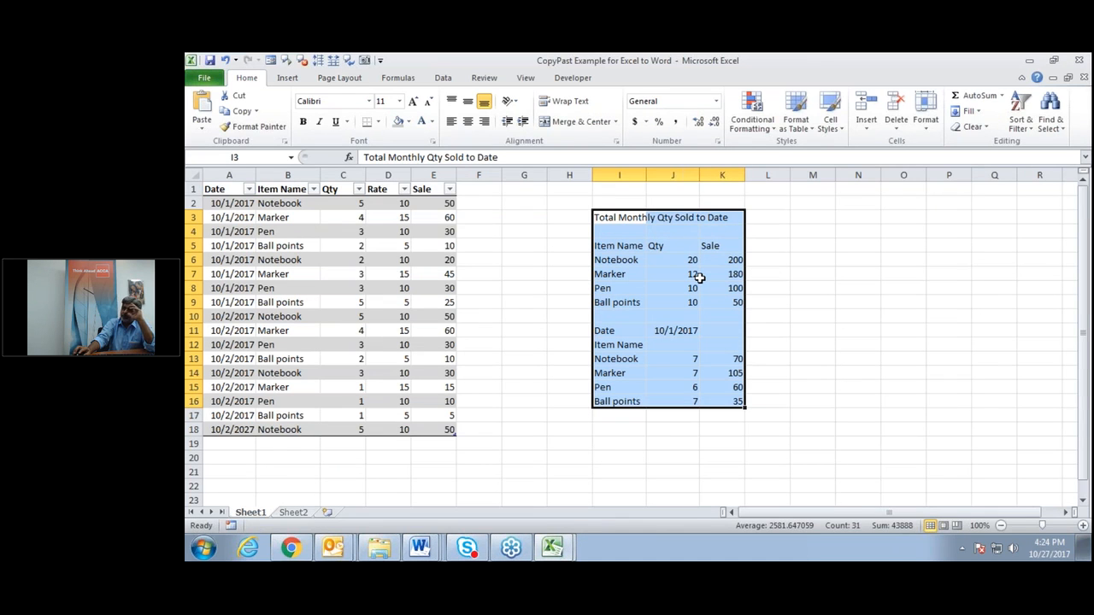
Recalculate so Notebook shows 13 and 130, copy the updated I3:K16 summary, and return to Document5.
double_click(617, 457)
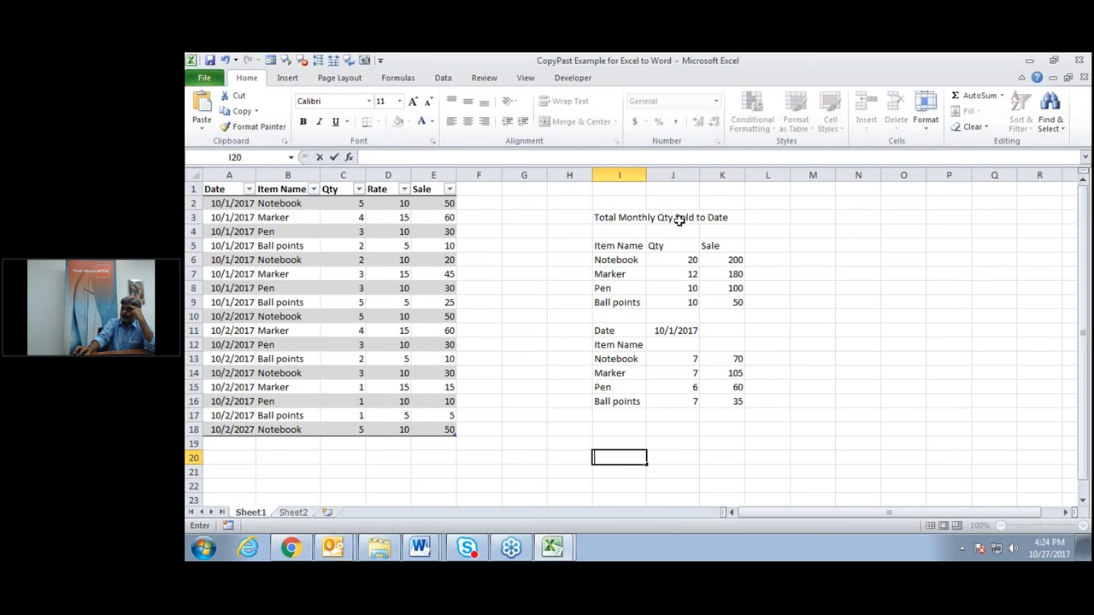
left_click_drag(617, 217, 722, 402)
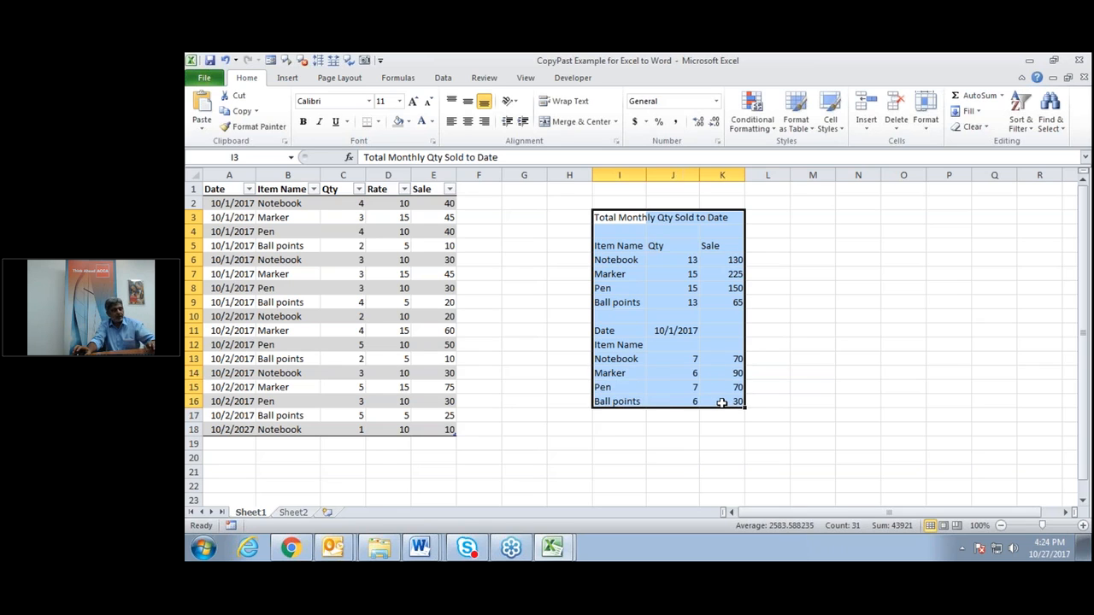
key("ctrl+c")
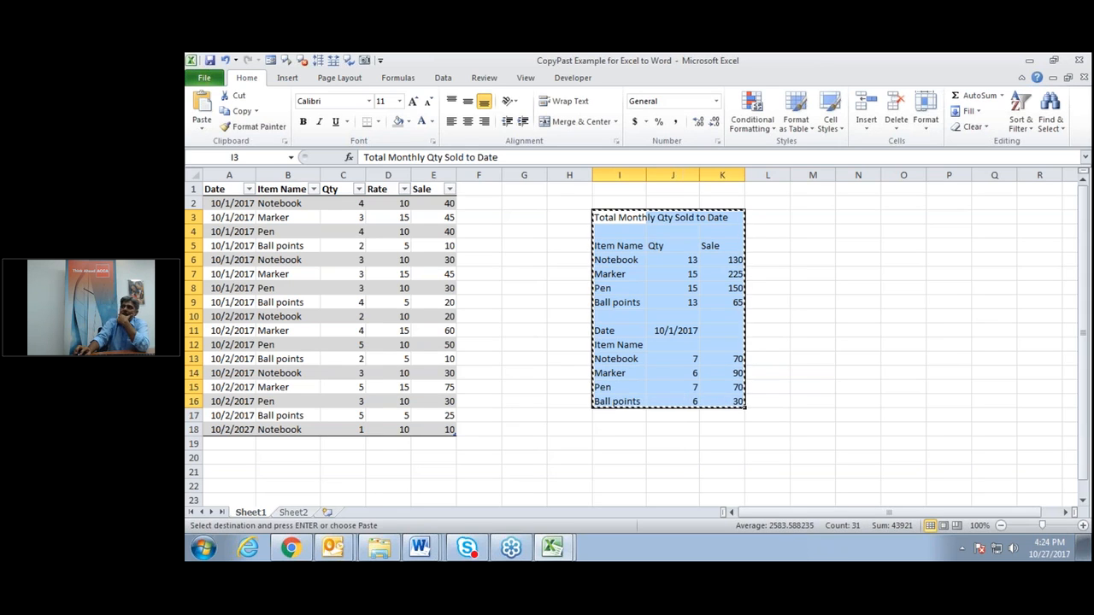
left_click(420, 547)
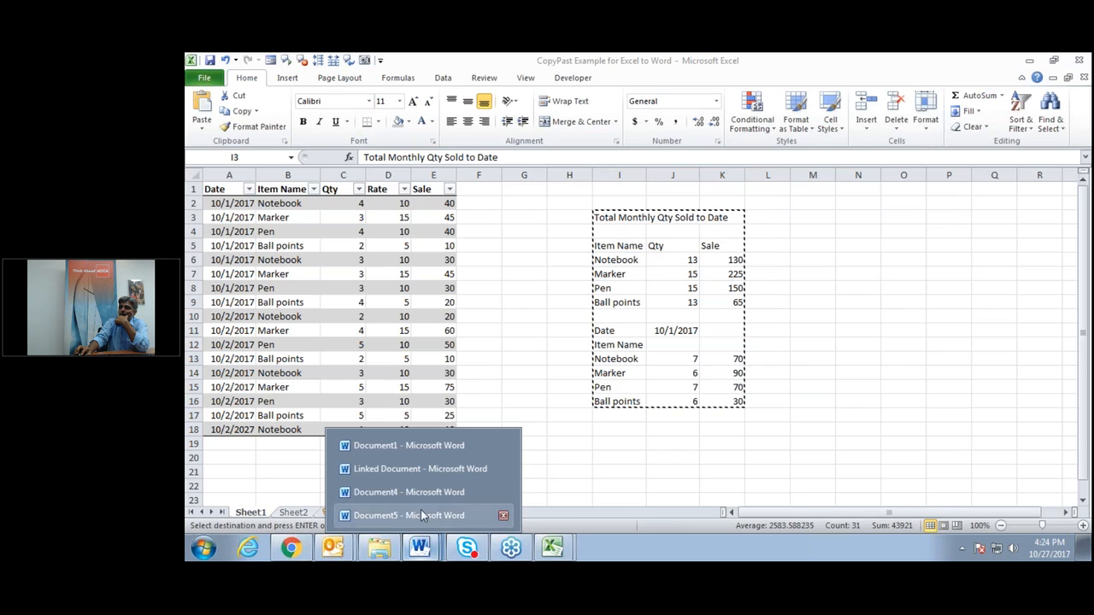
left_click(420, 515)
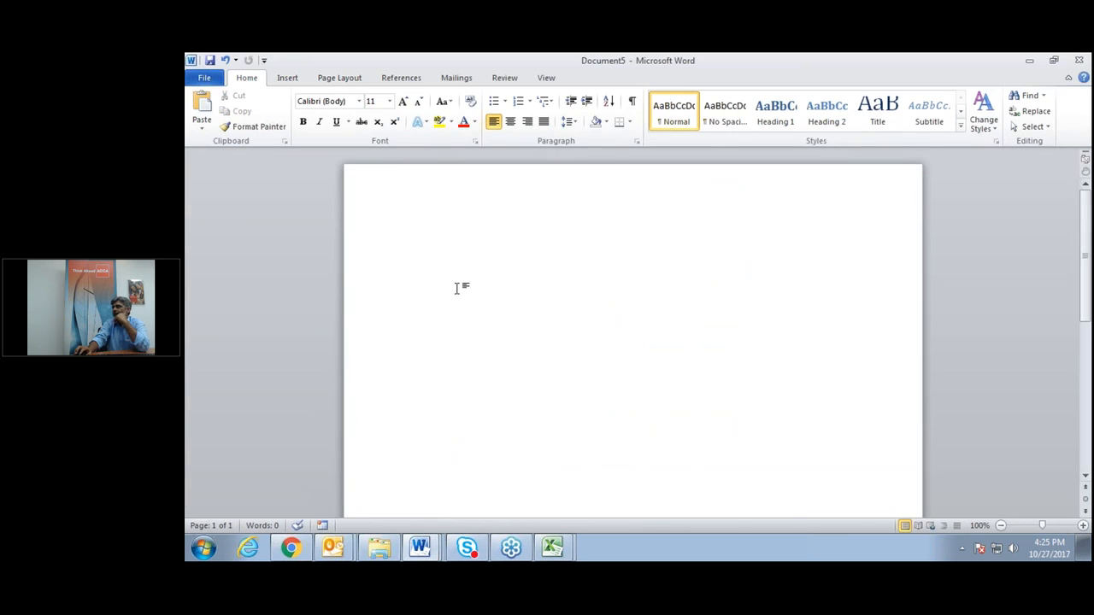
Explore the right-click paste choices on Document5's empty page without keeping a paste.
right_click(407, 242)
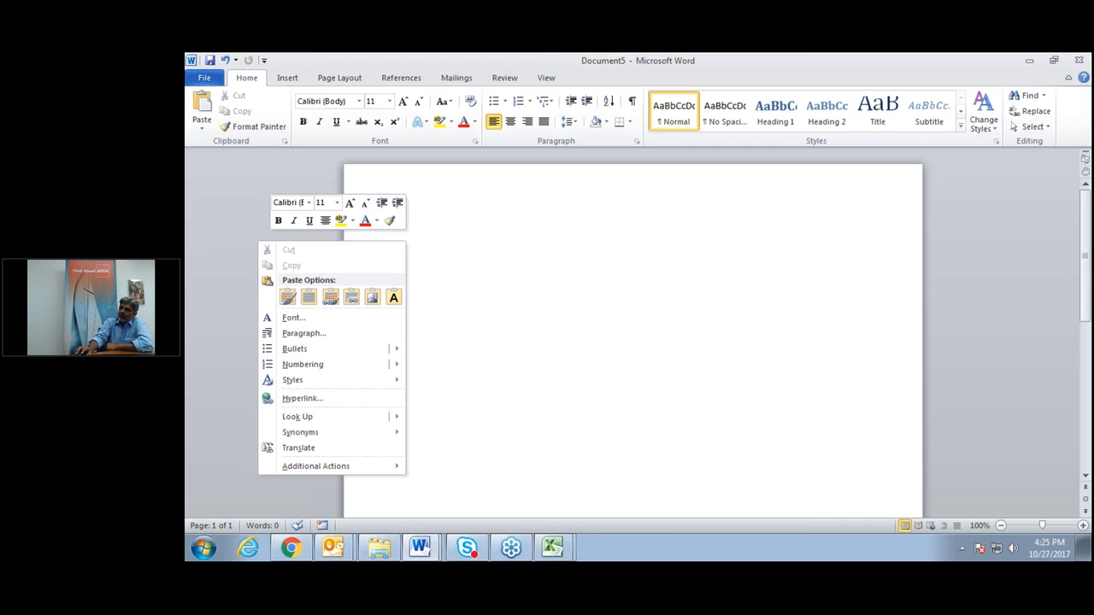
mouse_move(363, 355)
right_click(494, 256)
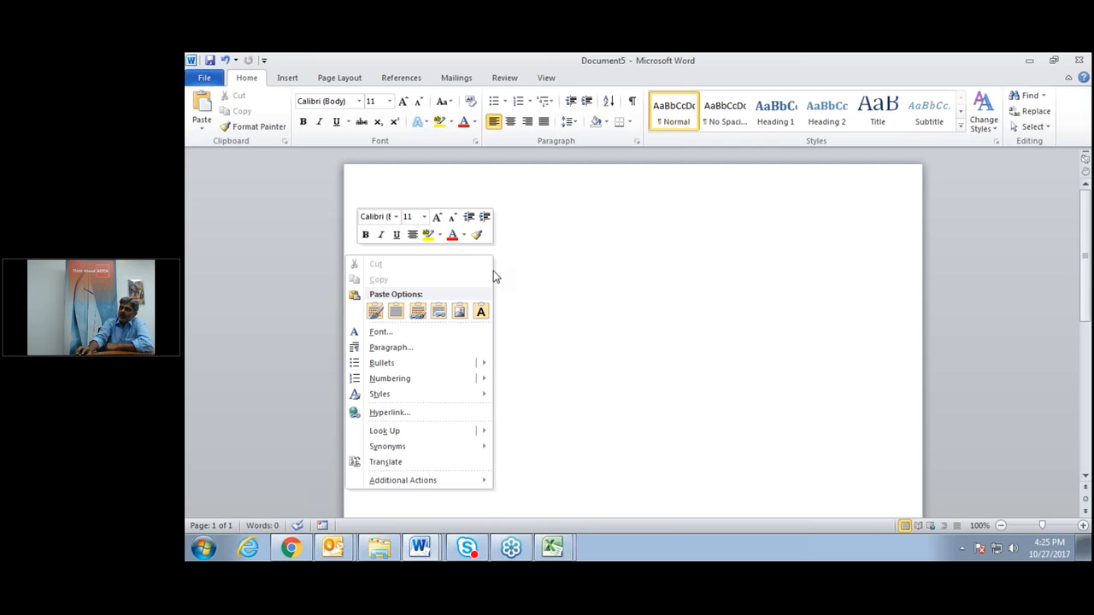
left_click(480, 313)
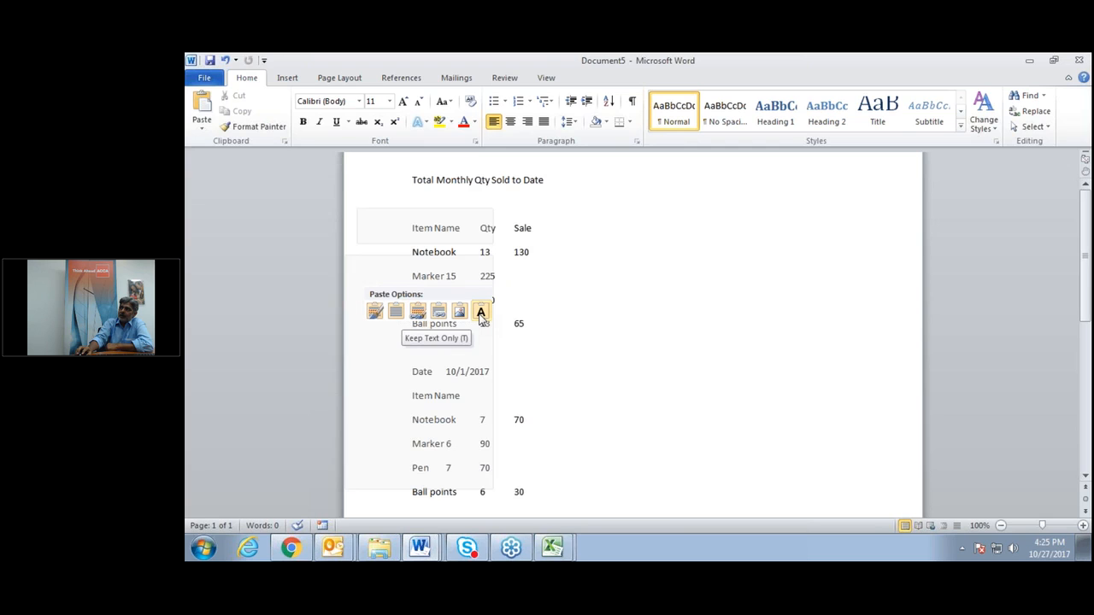
left_click(557, 306)
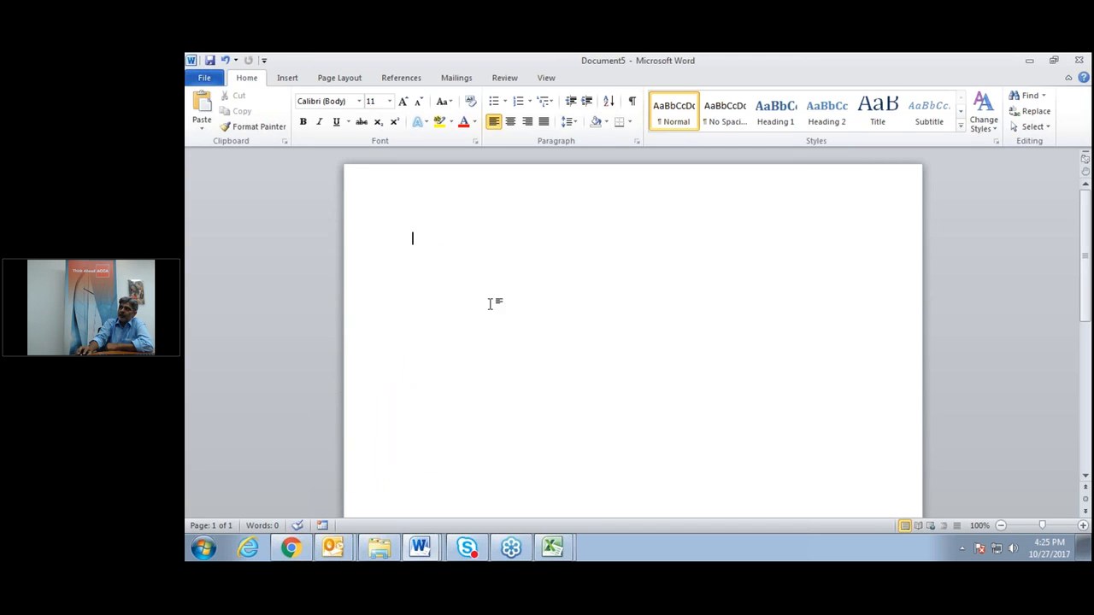
Review the Paste Special formats, cancel the dialog, and bring the CopyPast Example workbook forward.
left_click(203, 132)
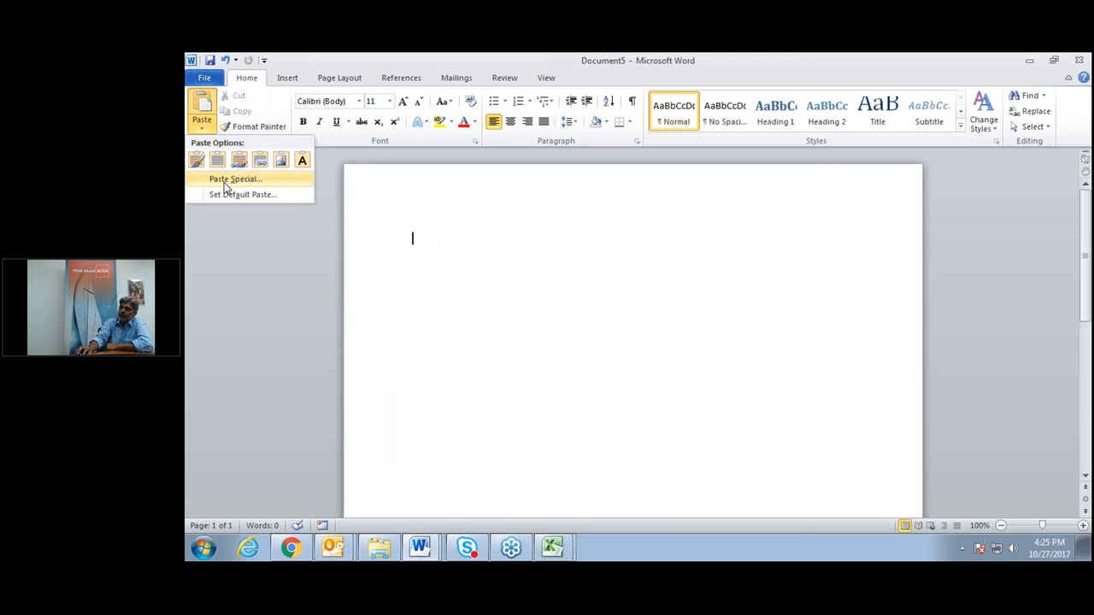
left_click(230, 179)
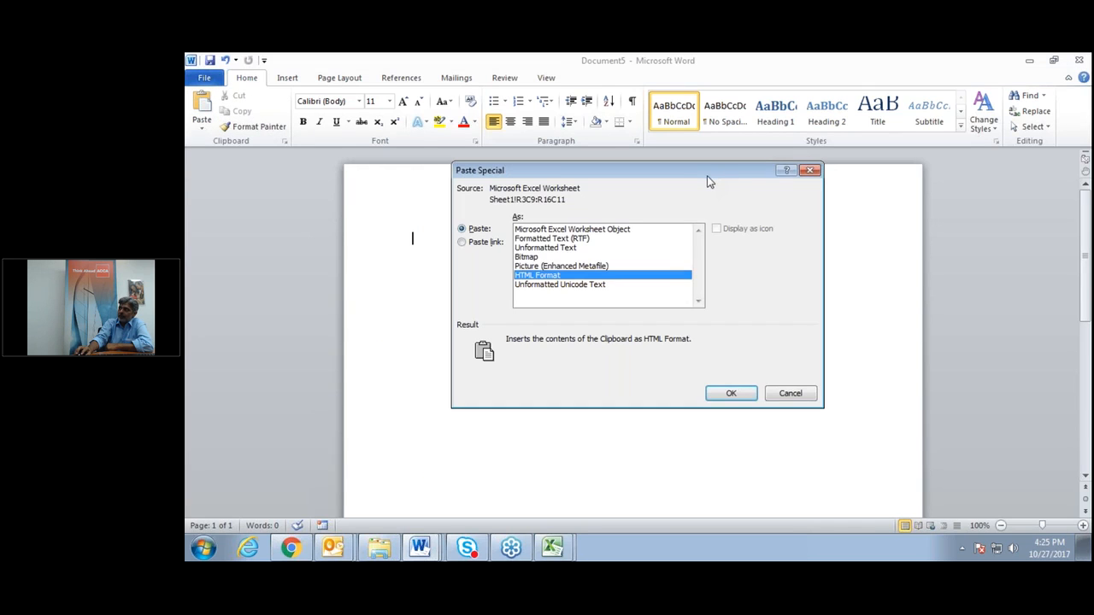
left_click_drag(708, 182, 732, 221)
left_click(797, 434)
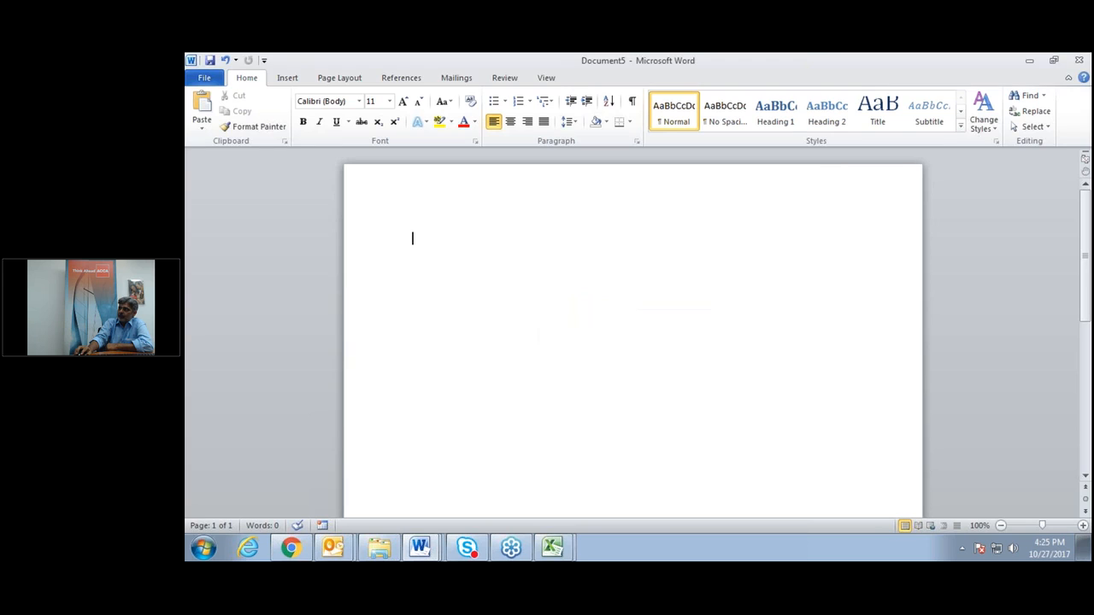
left_click(552, 548)
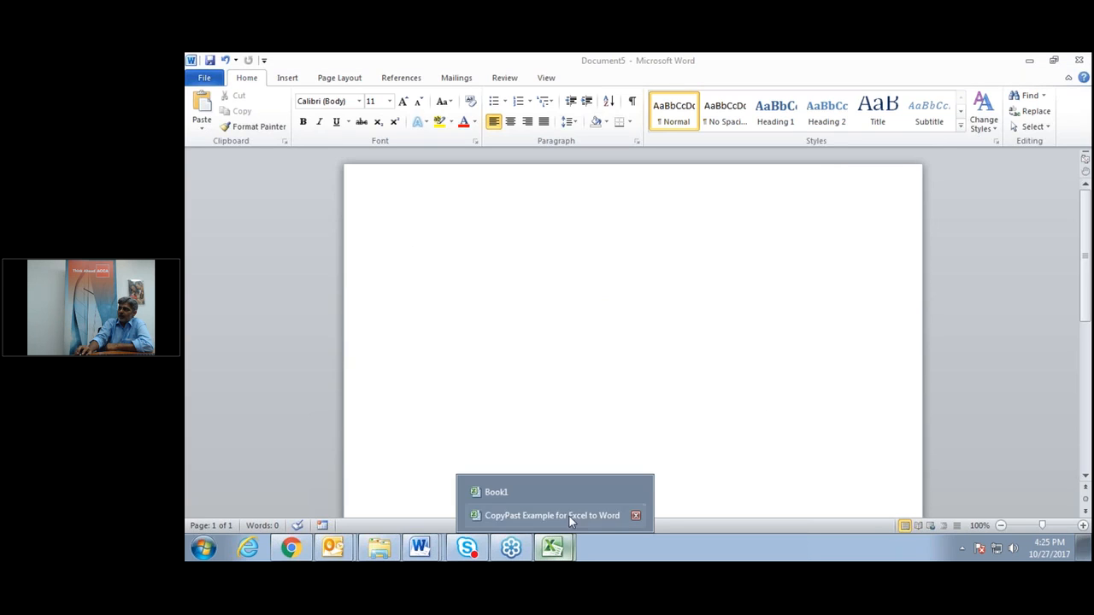
left_click(571, 516)
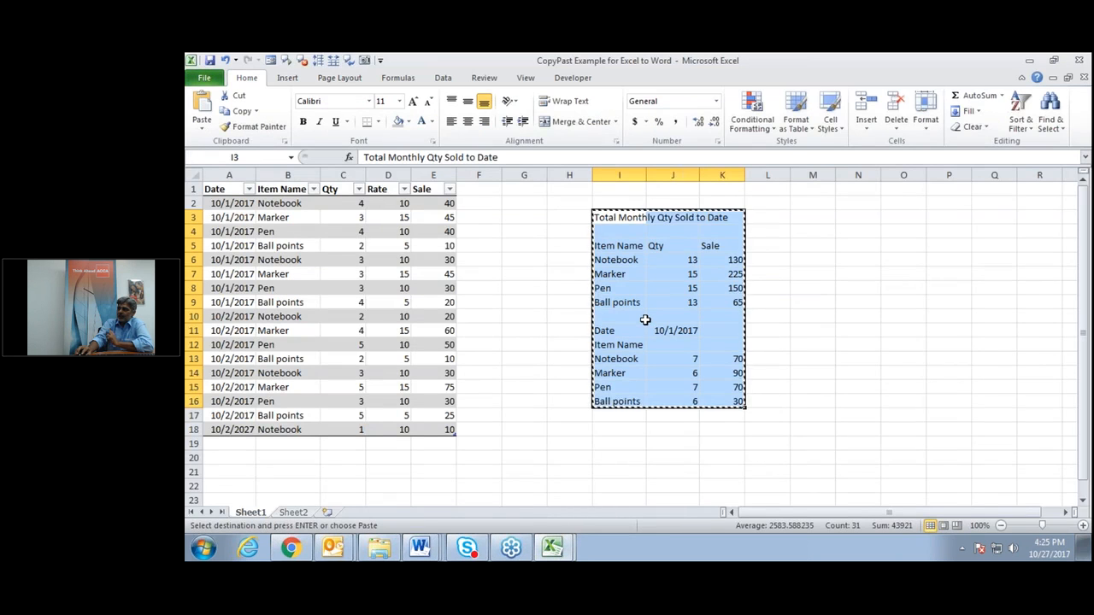
Paste the copied summary into Document5 via Paste Special as Unformatted Text.
left_click(419, 548)
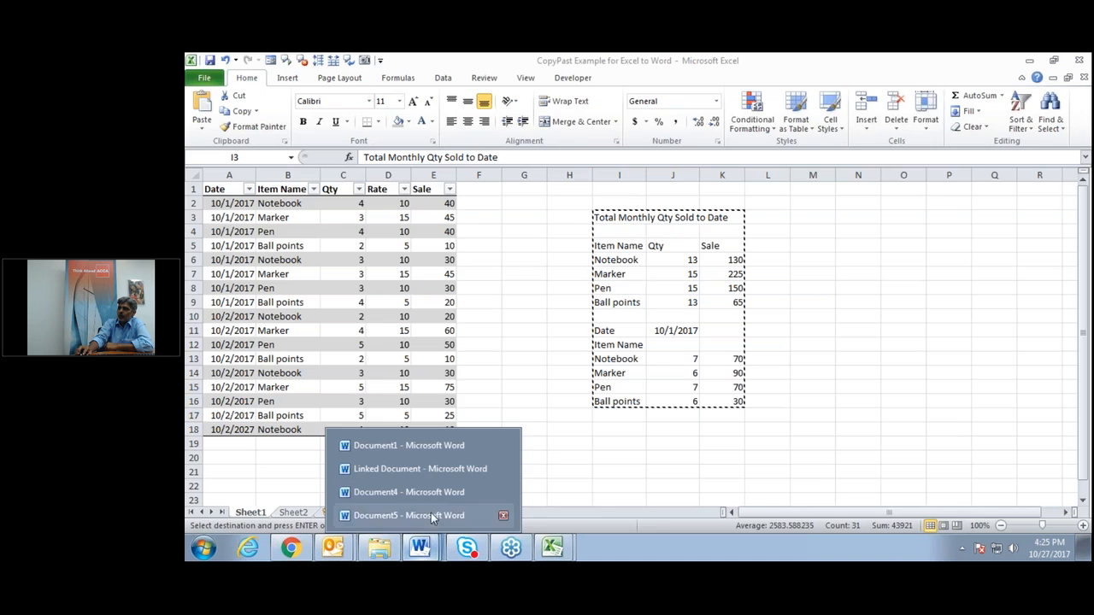
left_click(431, 513)
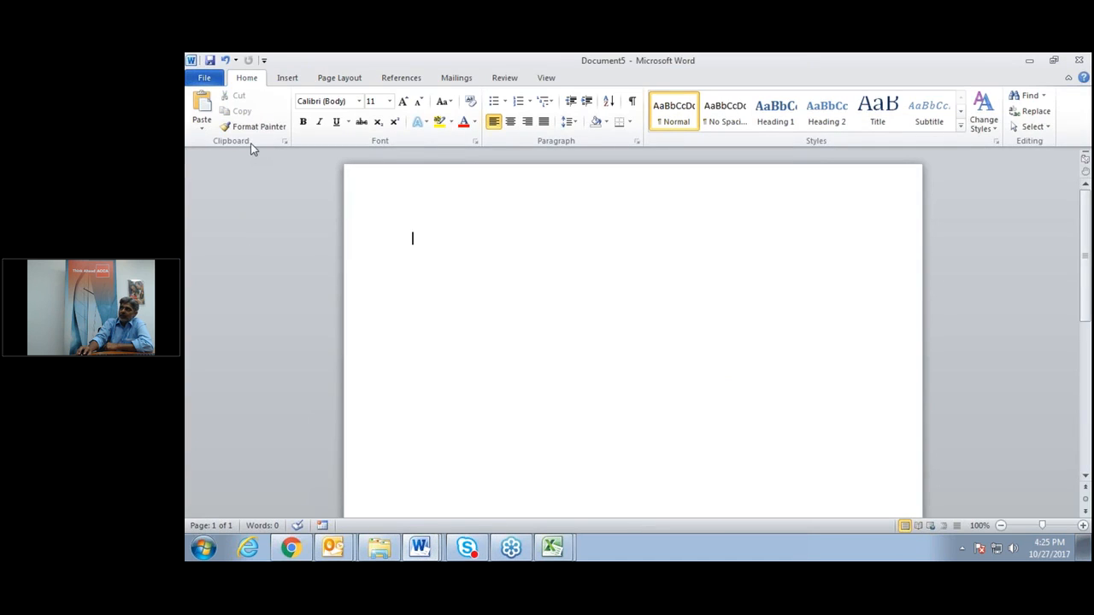
left_click(203, 130)
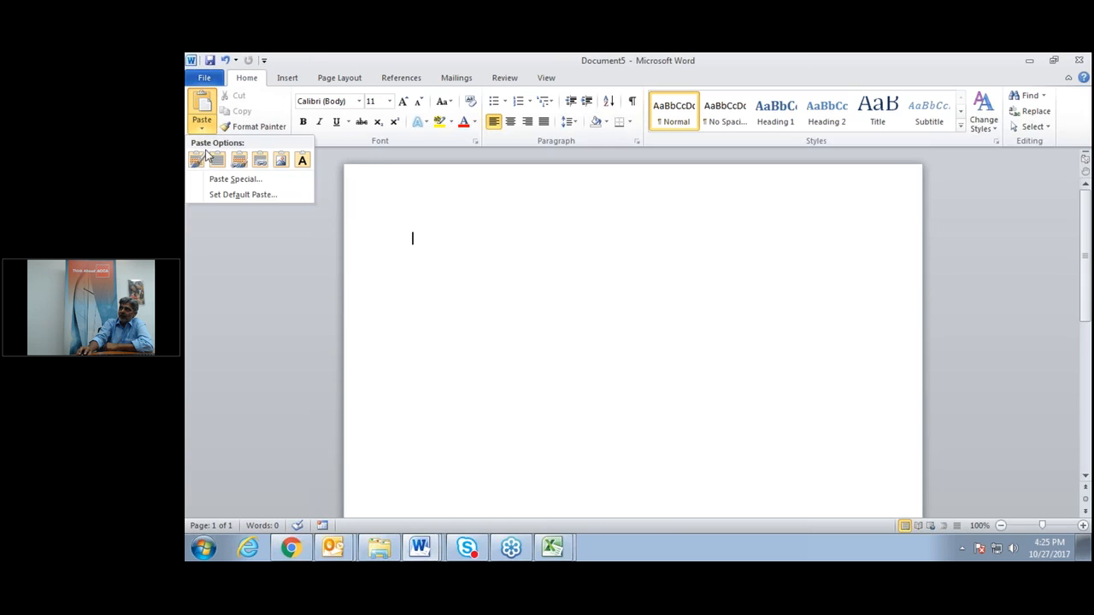
left_click(215, 180)
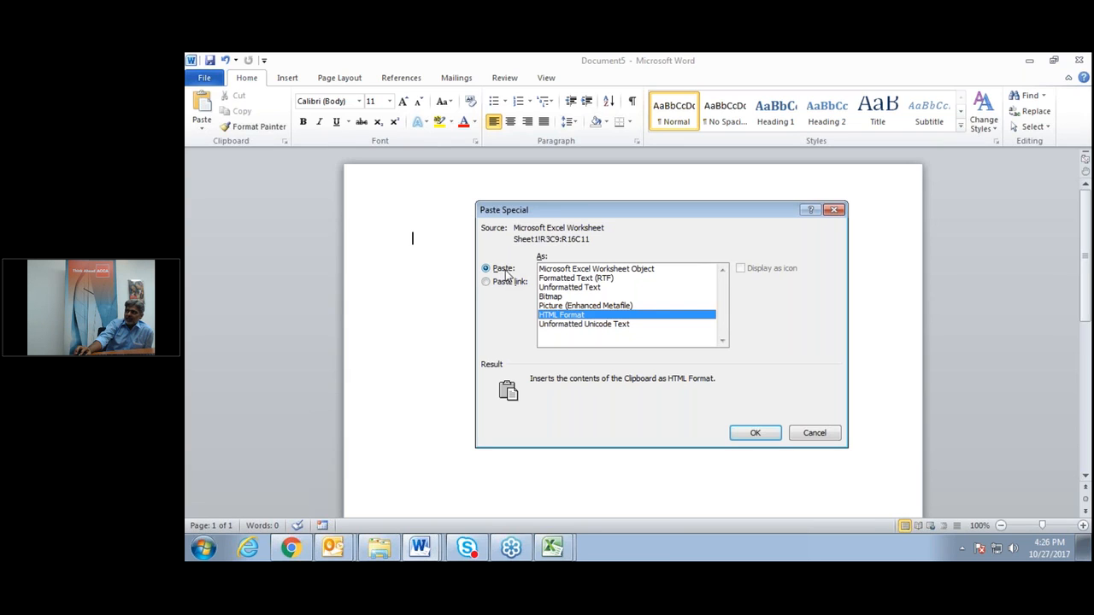
left_click(571, 288)
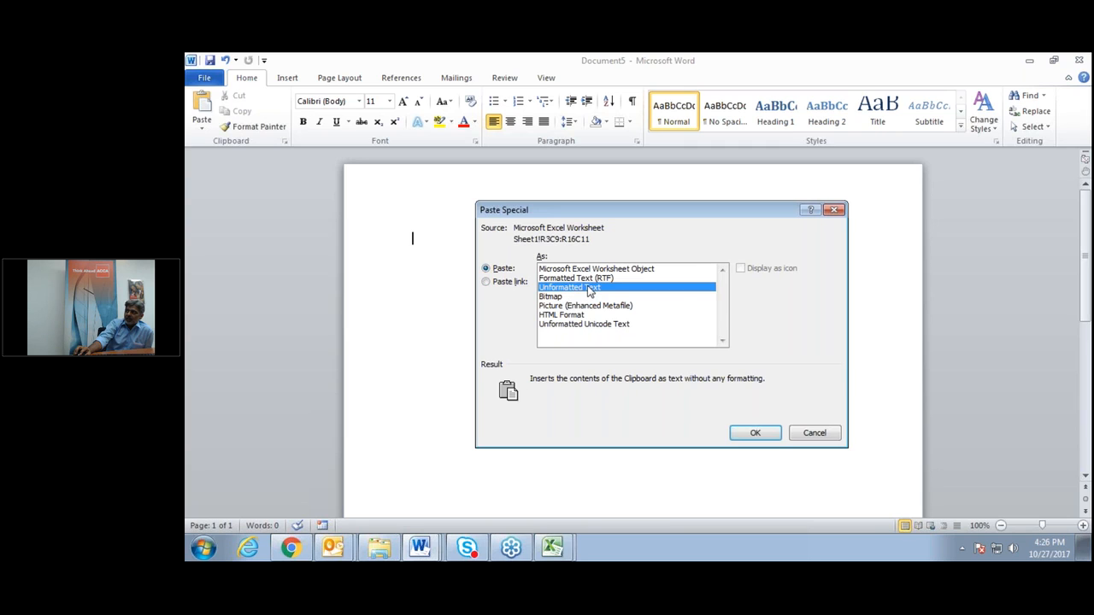
left_click(755, 433)
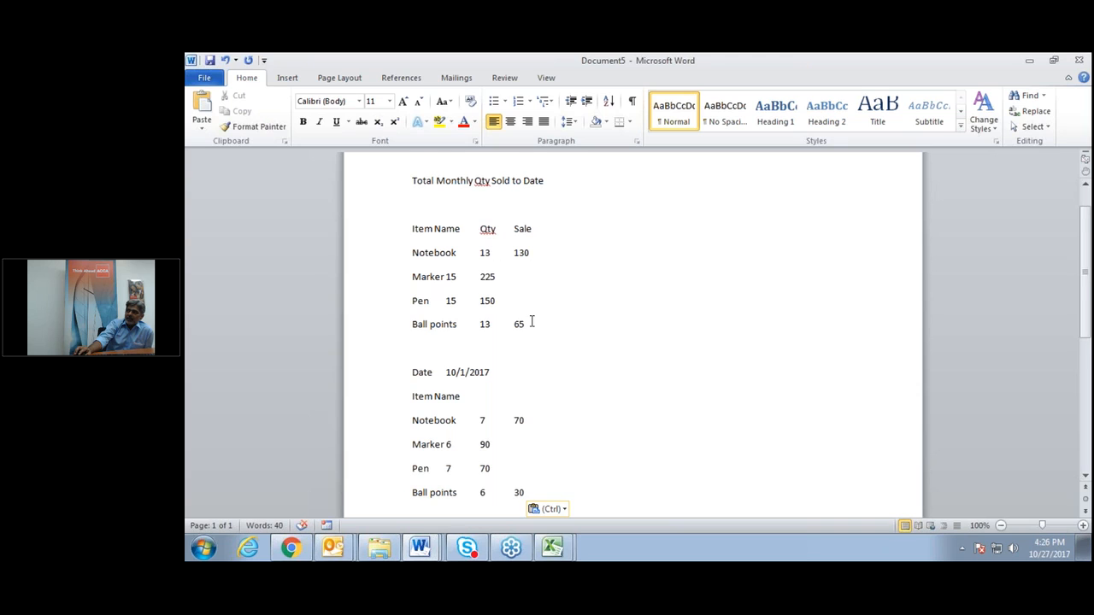
Compare the pasted text against the Excel workbook, then return to Document5.
scroll(531, 322, "down", 1)
scroll(530, 322, "up", 3)
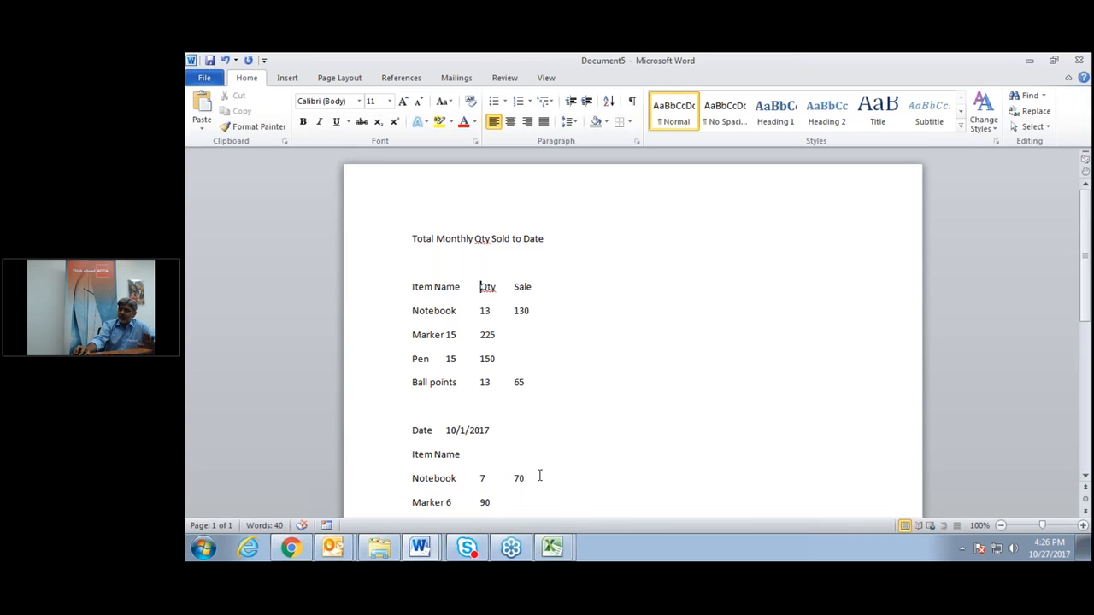
mouse_move(551, 551)
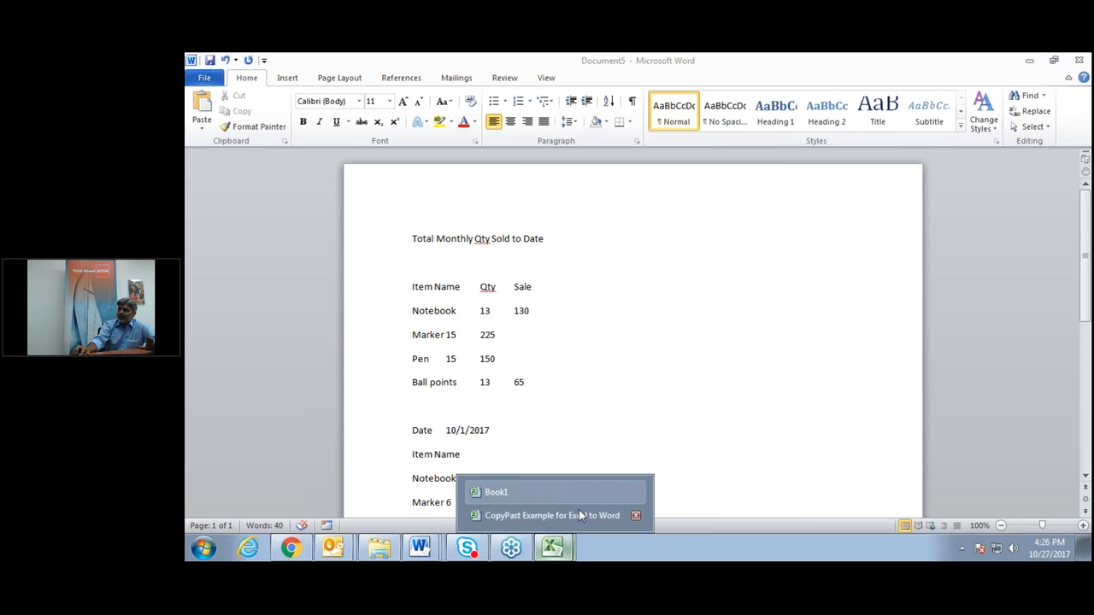
left_click(579, 513)
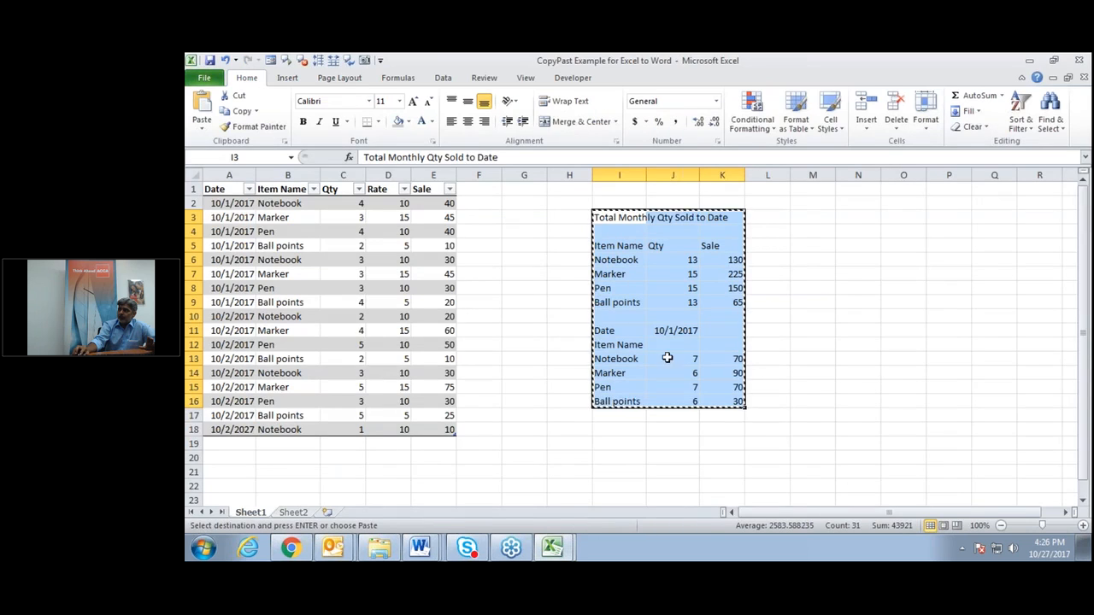
left_click(418, 545)
left_click(414, 517)
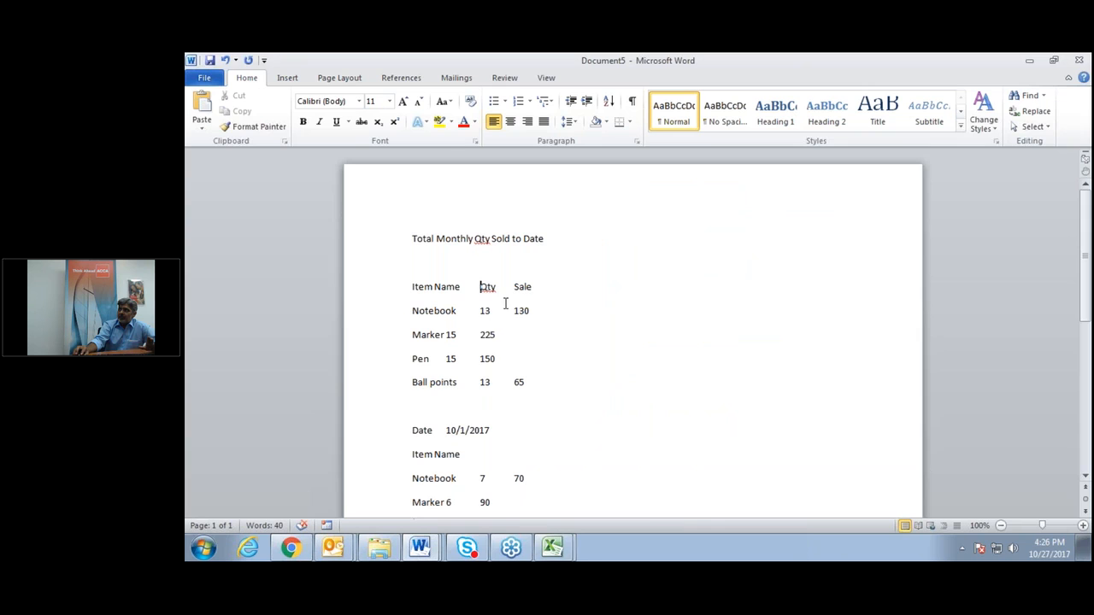
Align the Marker and Pen 15 and 150 values under the Qty and Sale columns.
left_click(481, 359)
key("Tab")
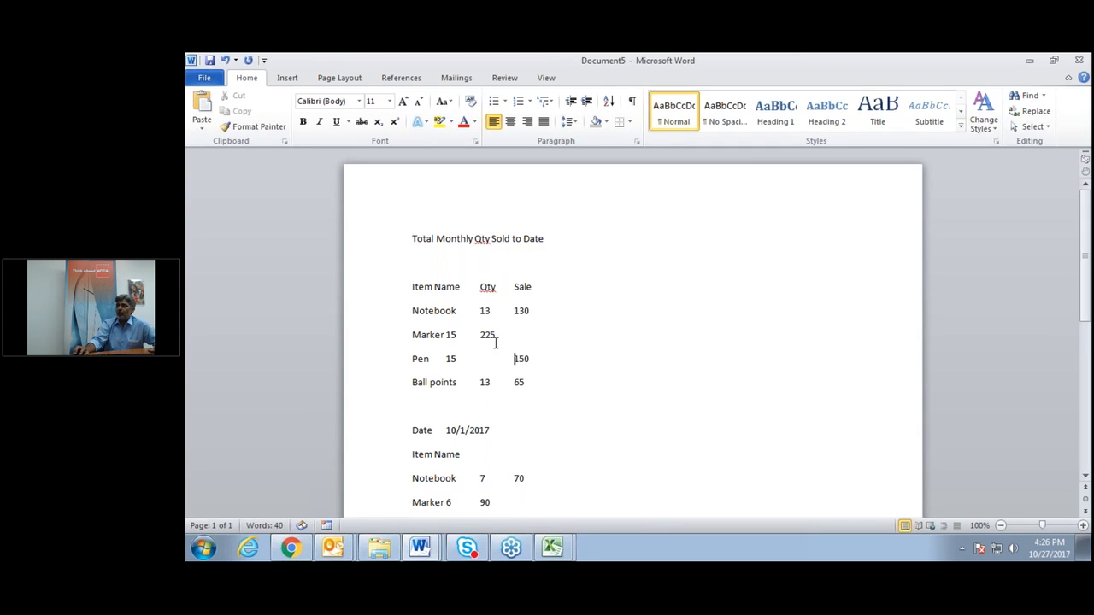
left_click(446, 334)
key("Tab")
left_click(443, 362)
key("Tab")
left_click(505, 360)
key("Delete")
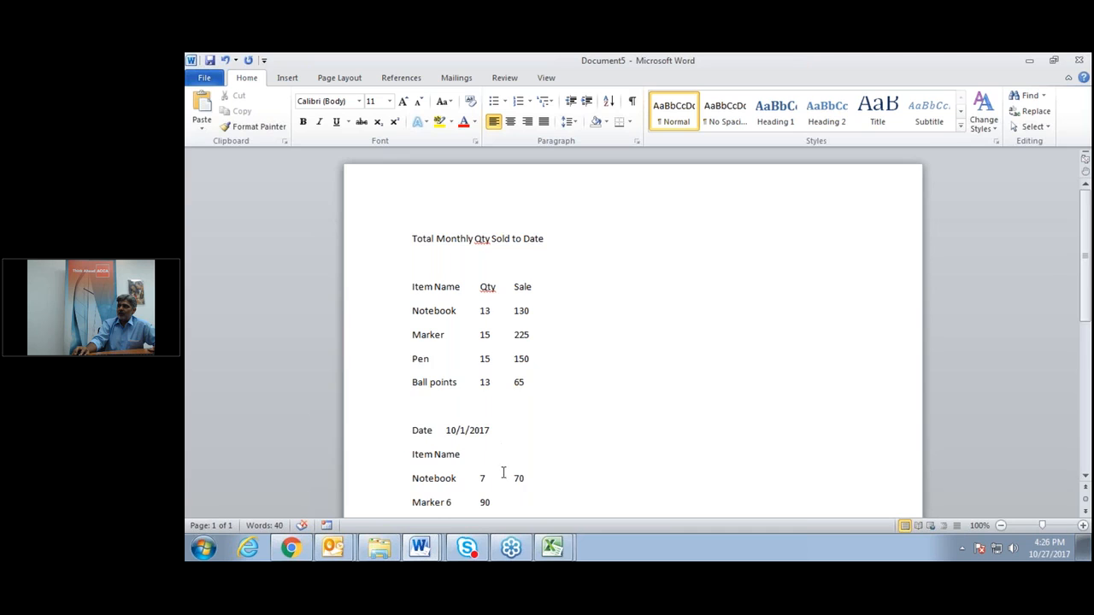
Tab the Marker 6 and Pen 7 values into the Qty column further down.
scroll(503, 472, "down", 1)
scroll(504, 472, "down", 1)
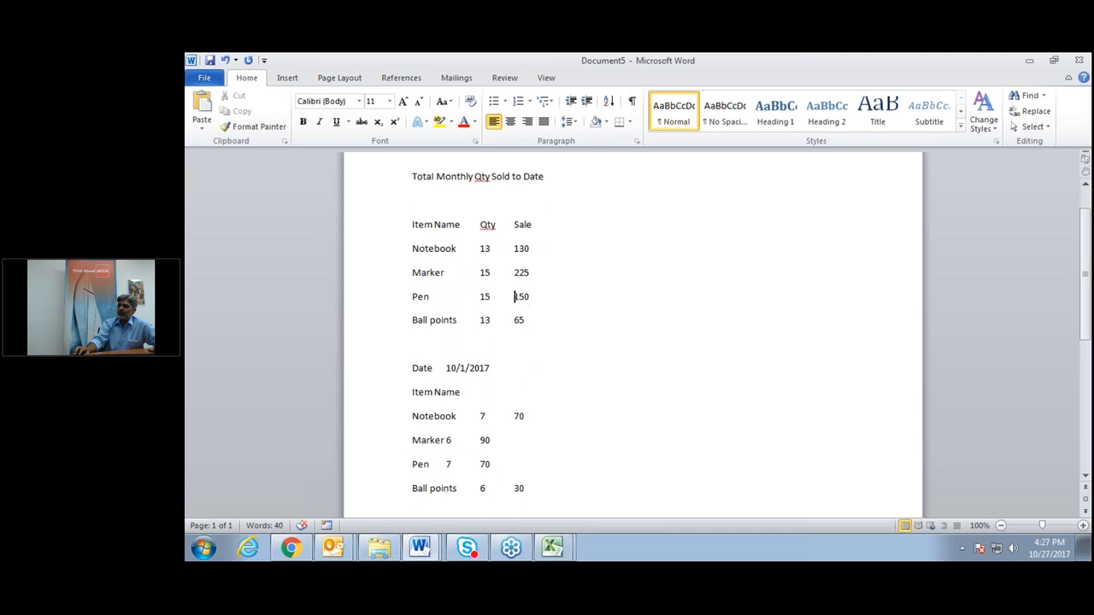
left_click(446, 439)
key("Tab")
left_click(445, 465)
key("Tab")
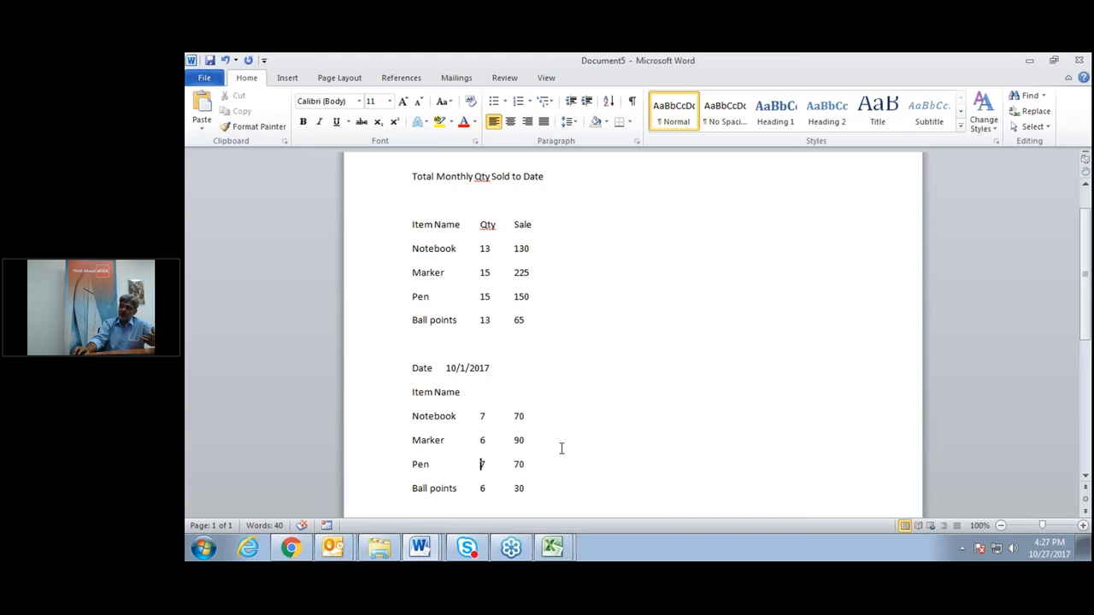
Insert a page break after the pasted text to start a blank second page.
scroll(561, 448, "down", 1)
scroll(562, 447, "down", 1)
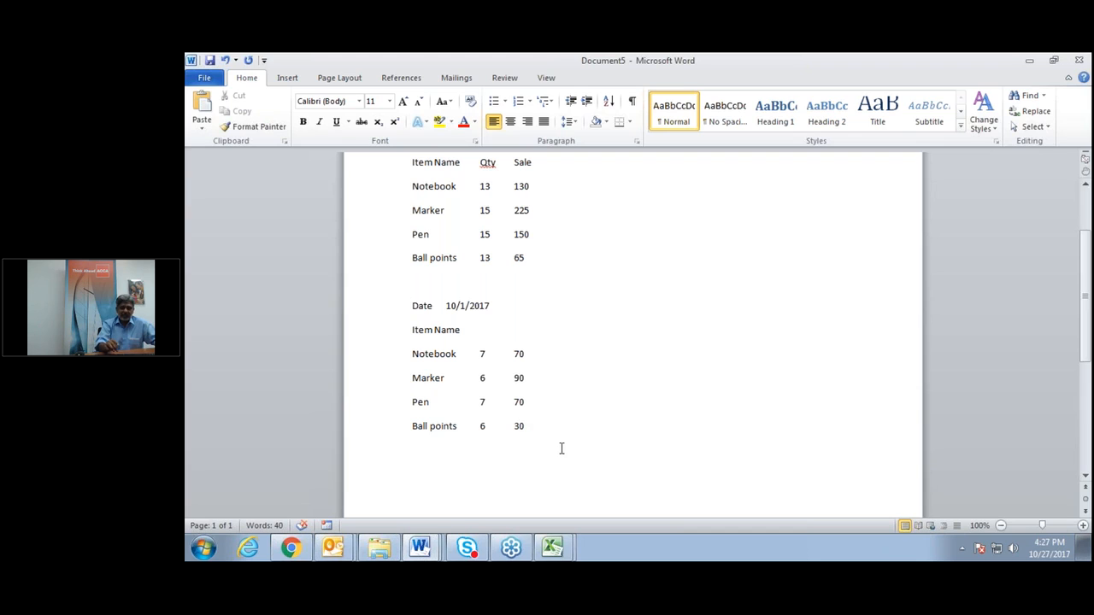
key("Return")
key("ctrl+Return")
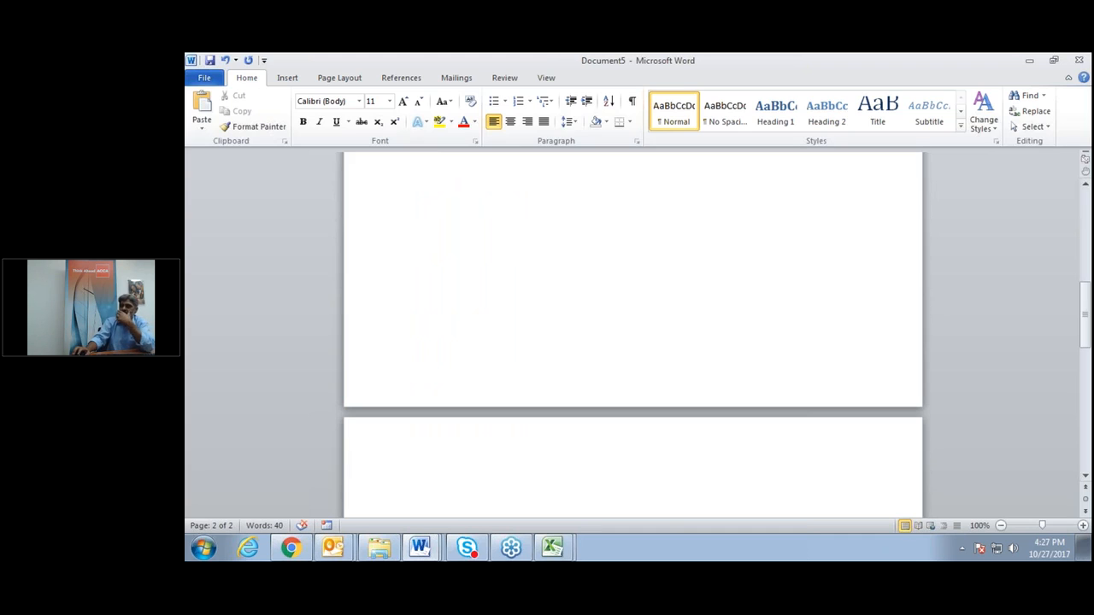
Paste the Excel summary onto page 2 as a Bitmap via Paste Special.
left_click(554, 548)
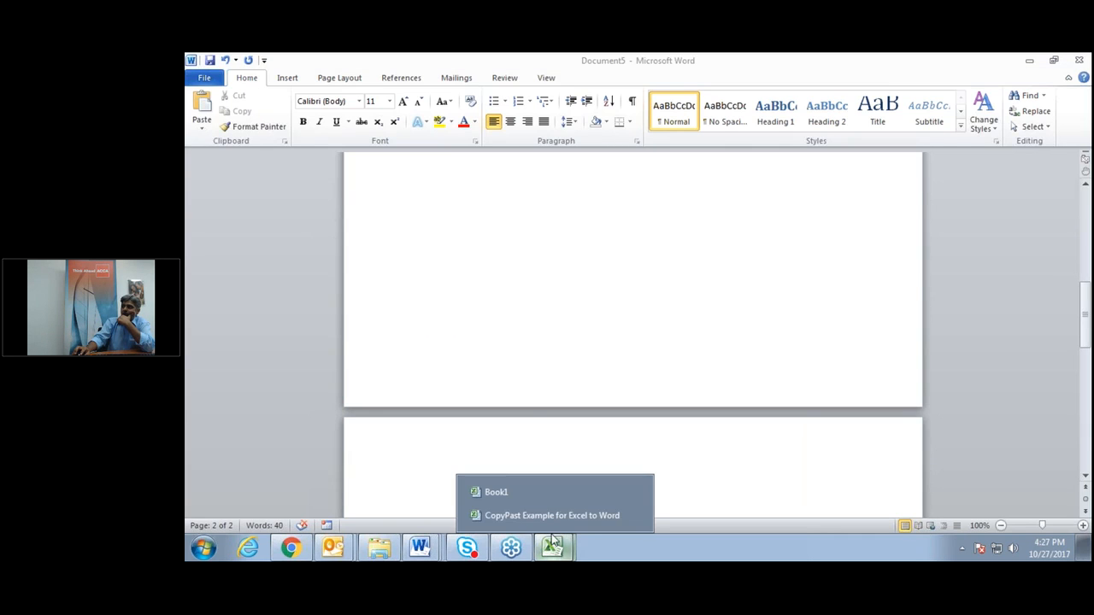
left_click(552, 515)
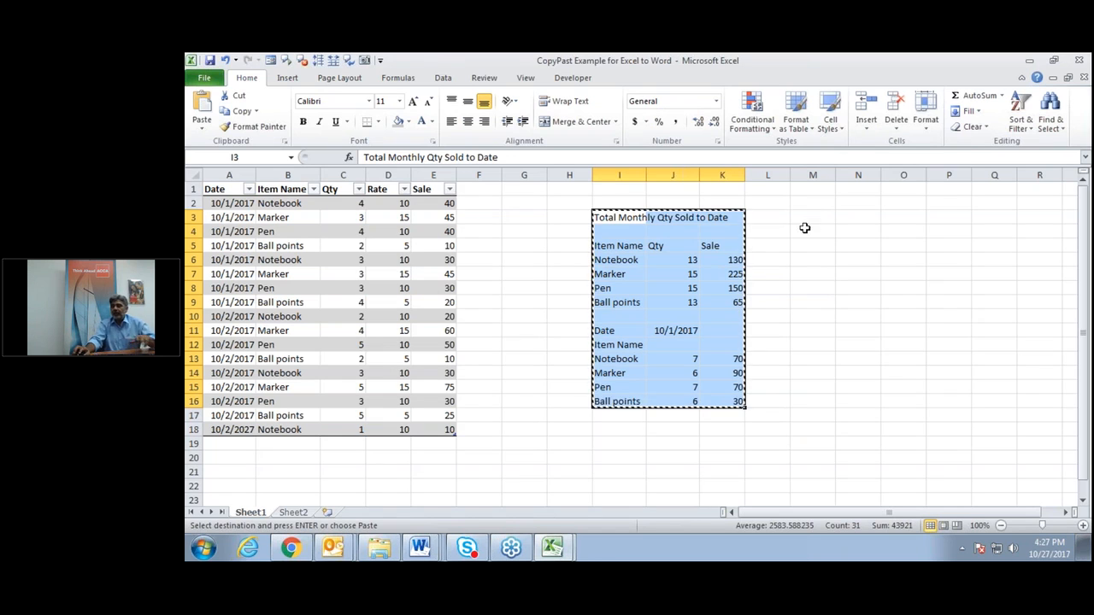
left_click(432, 549)
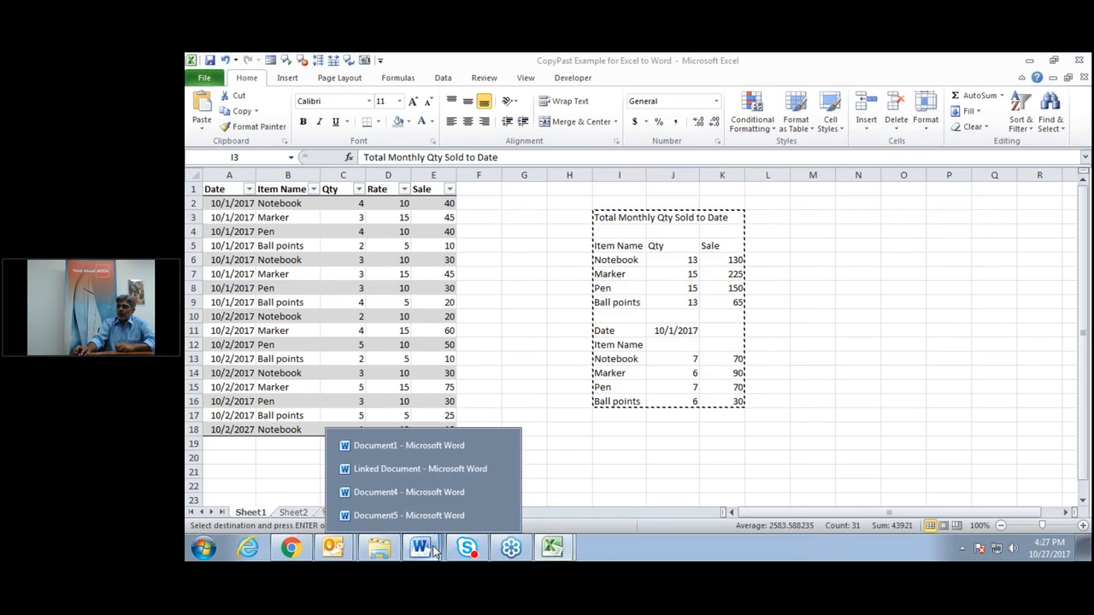
left_click(424, 515)
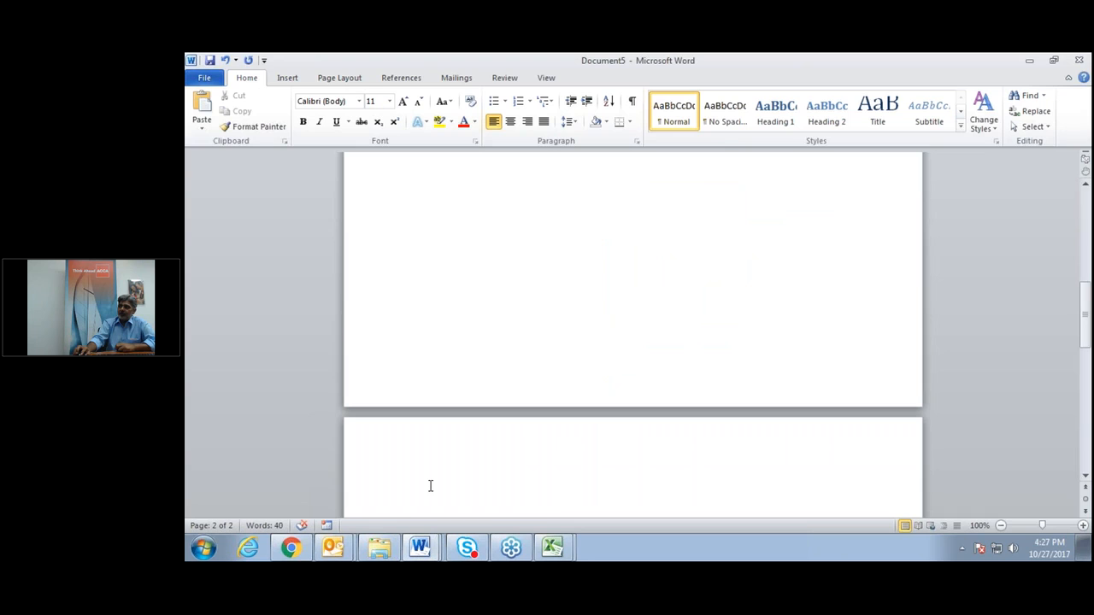
left_click(203, 126)
left_click(238, 181)
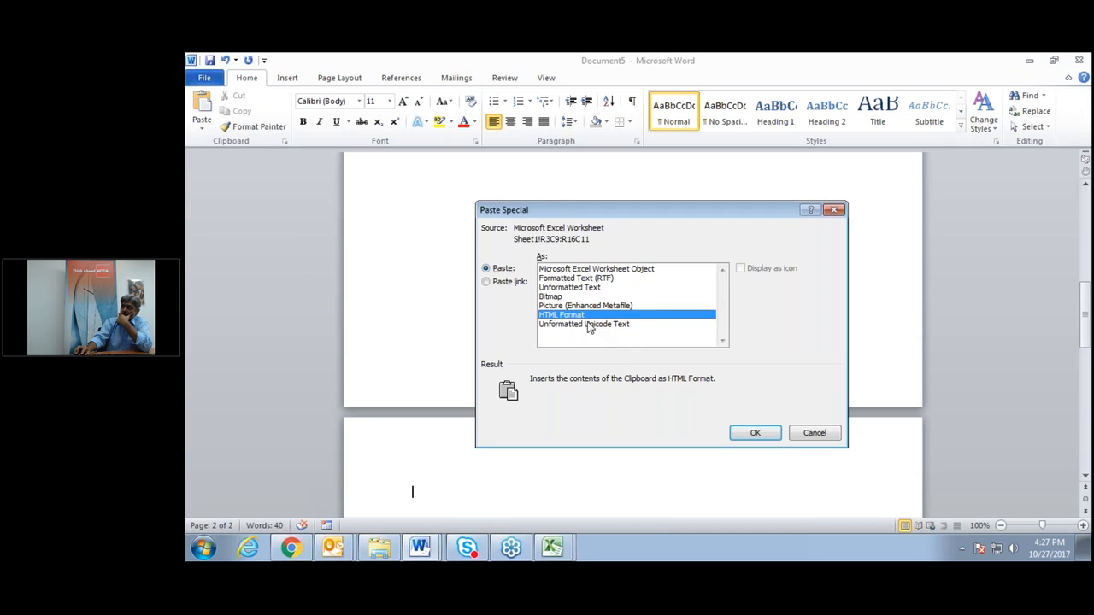
left_click(560, 298)
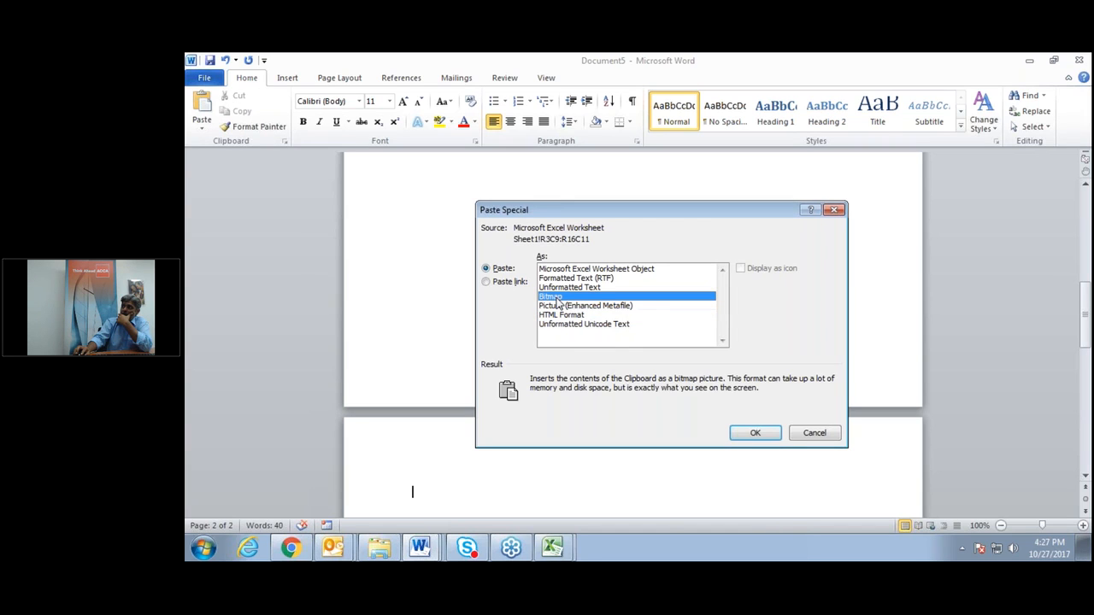
left_click(770, 435)
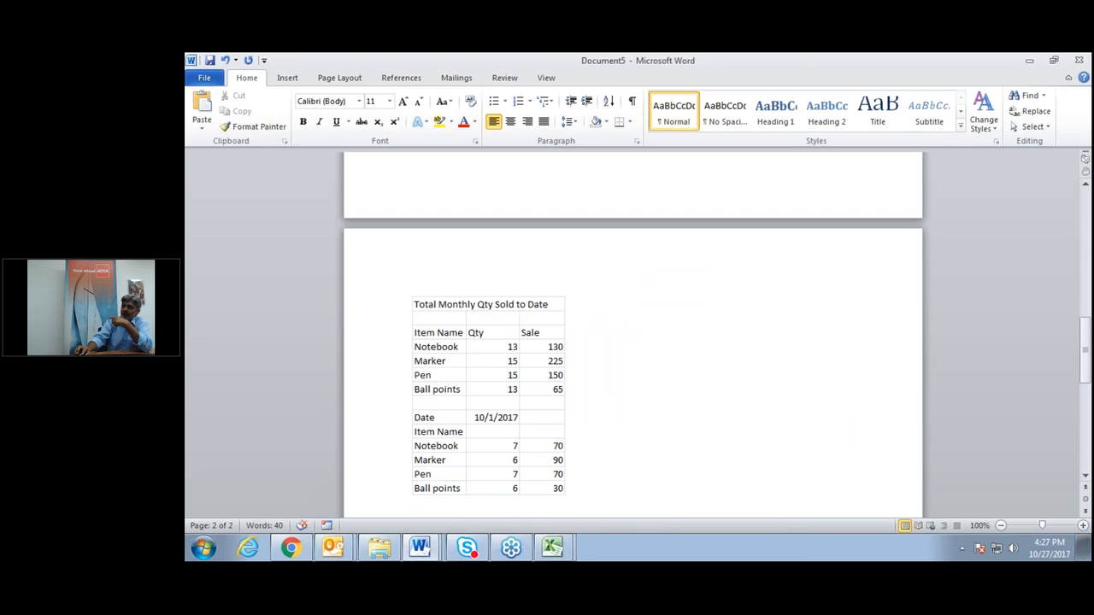
Drag the bitmap's sizing handles to make the table picture slightly shorter.
left_click(449, 318)
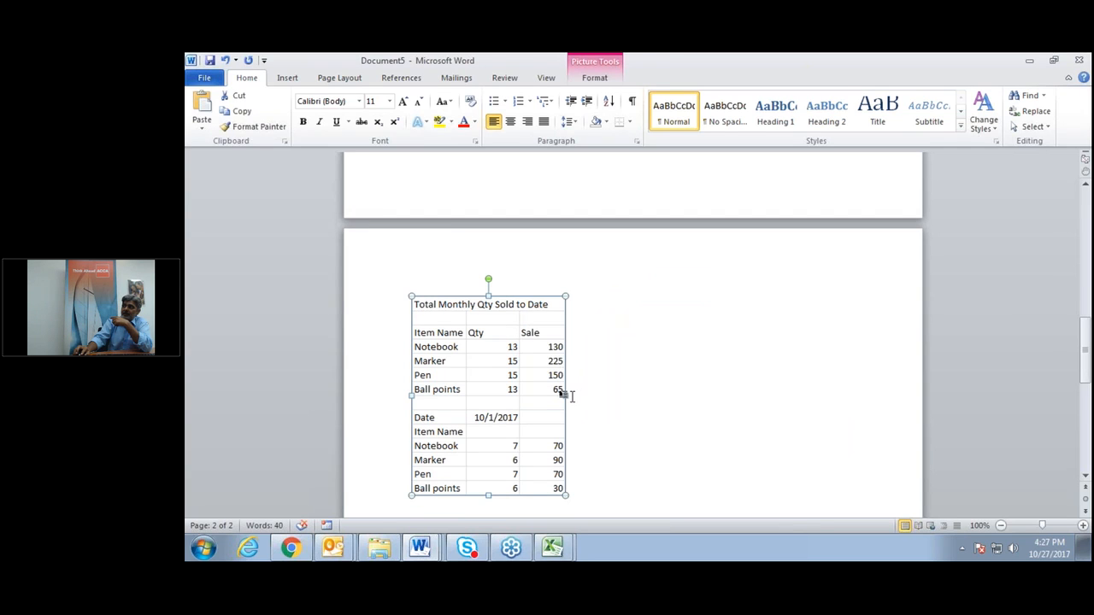
mouse_move(564, 394)
left_mouse_down()
mouse_move(655, 394)
mouse_move(566, 394)
left_mouse_up()
left_click_drag(484, 294, 486, 323)
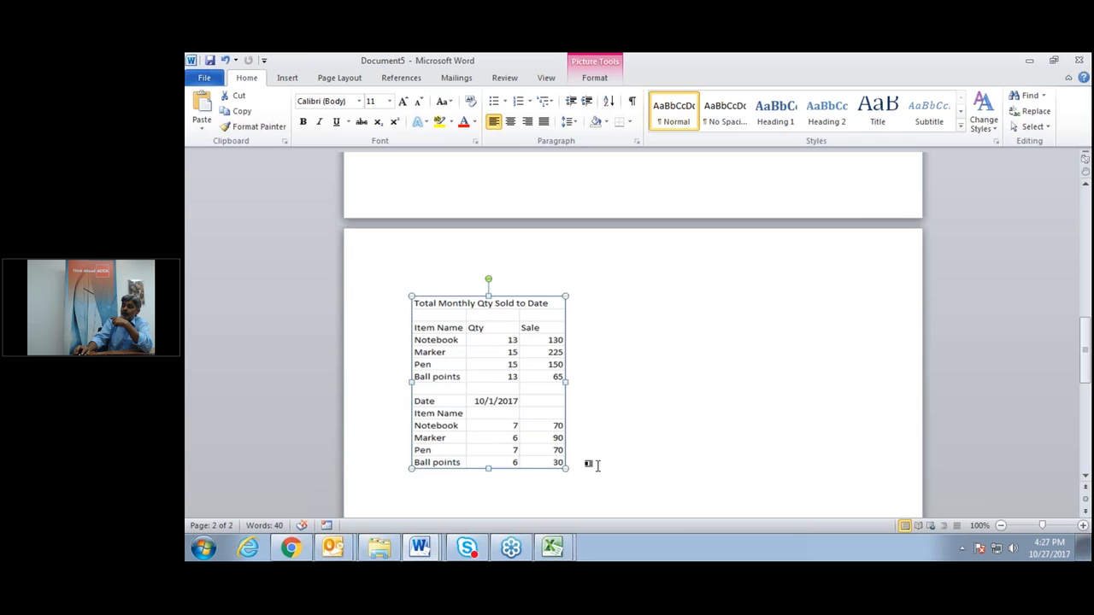
left_click(586, 461)
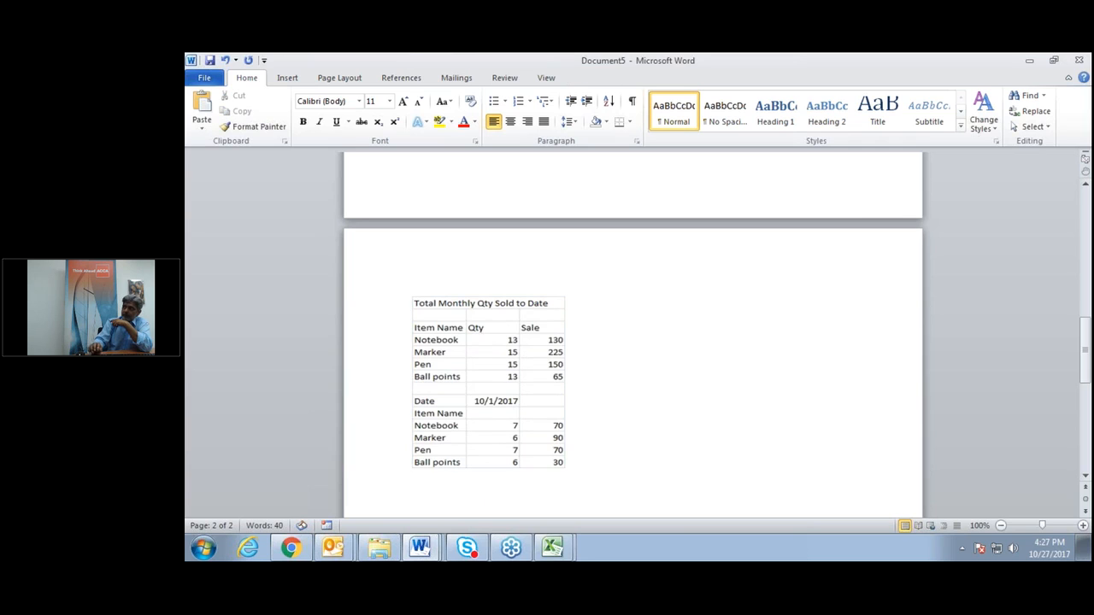
left_click(501, 387)
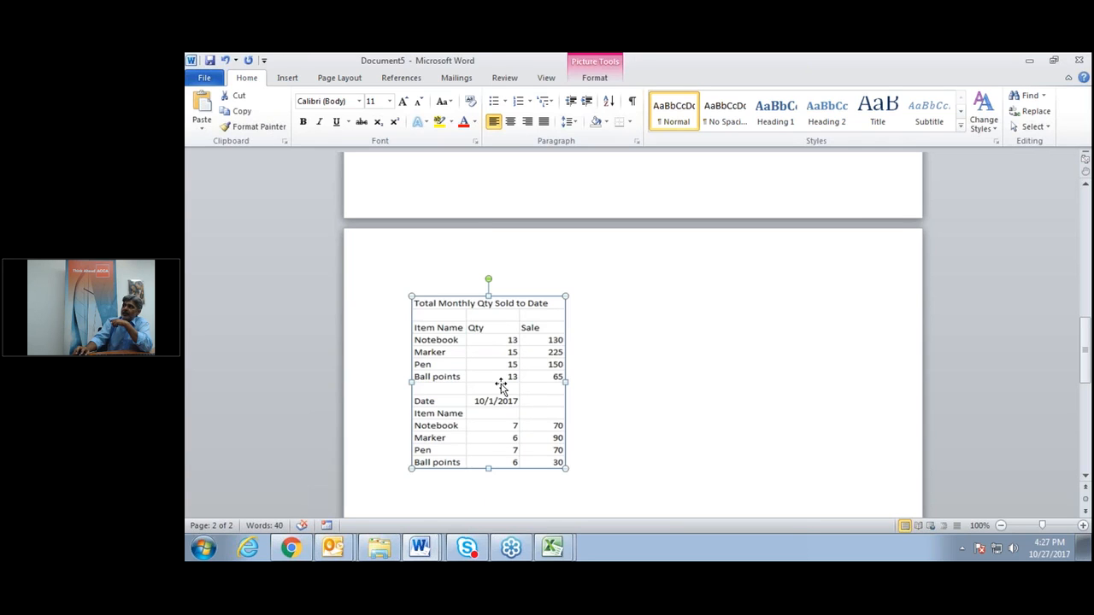
left_click(604, 462)
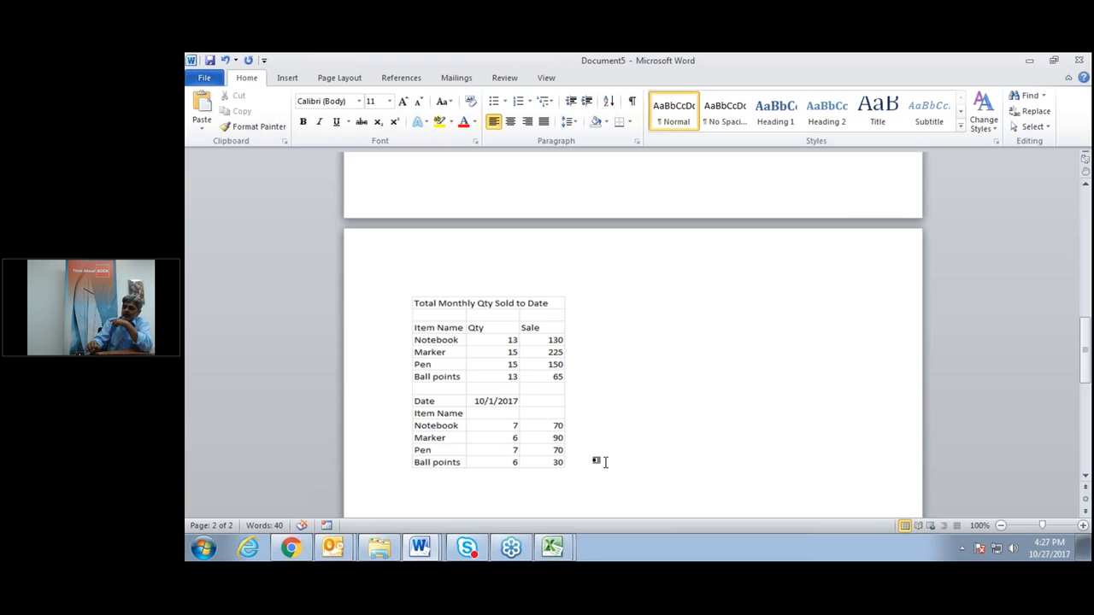
Insert a page break below the picture to start a third page.
key("Return")
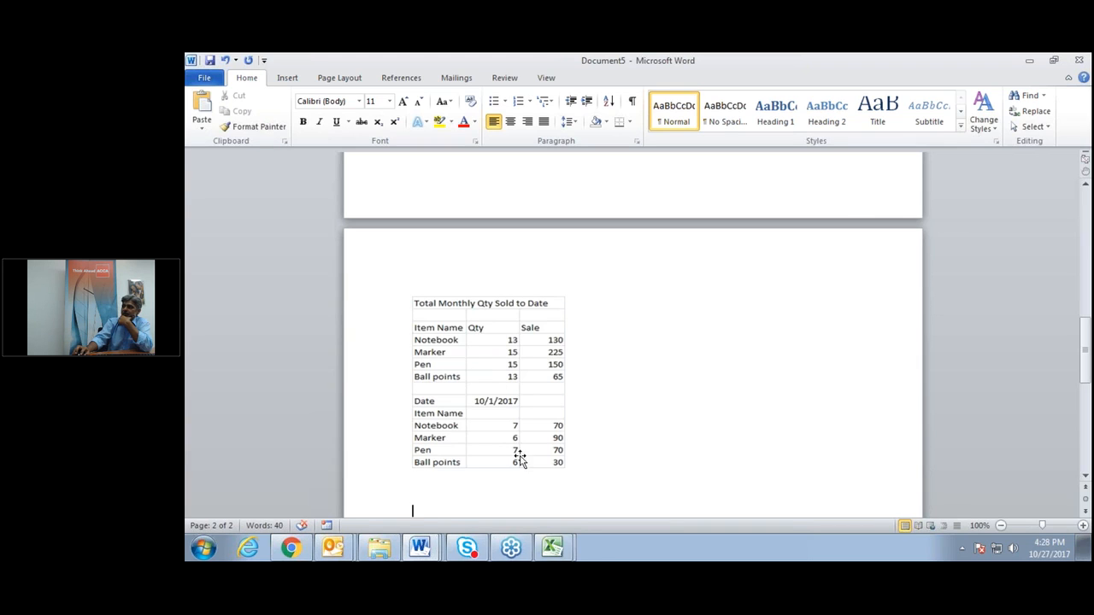
mouse_move(549, 553)
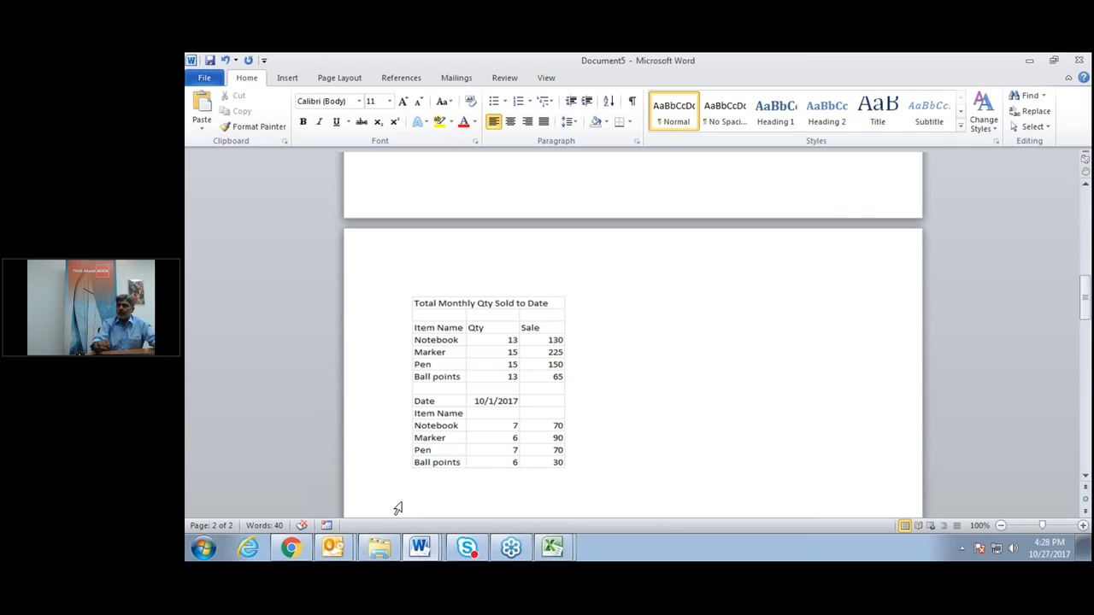
key("ctrl+Return")
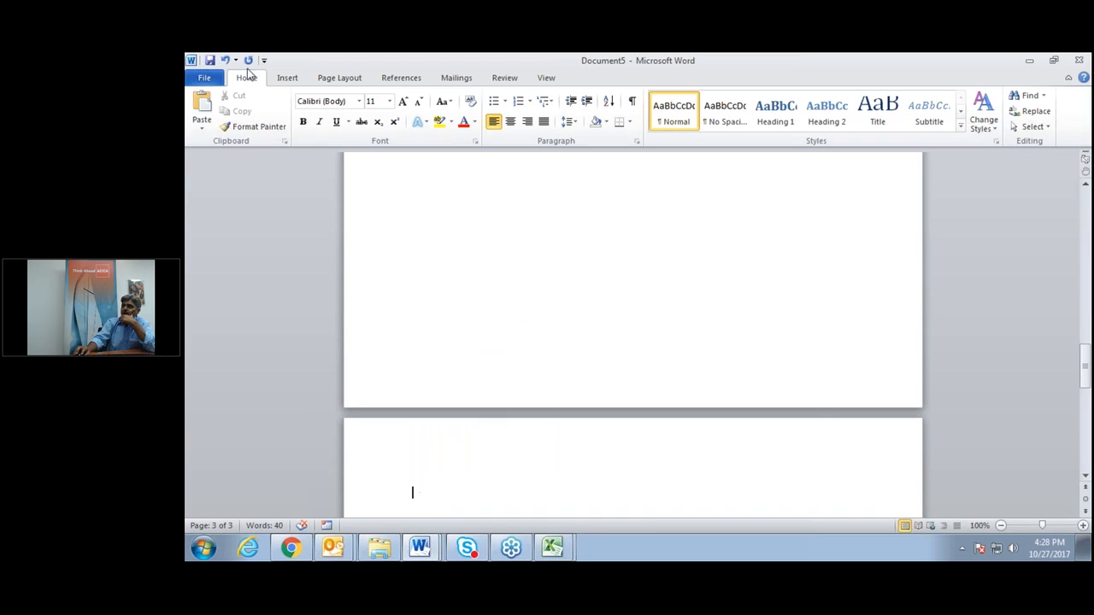
Paste the summary on page 3 as a Microsoft Excel Worksheet Object and select it.
left_click(209, 129)
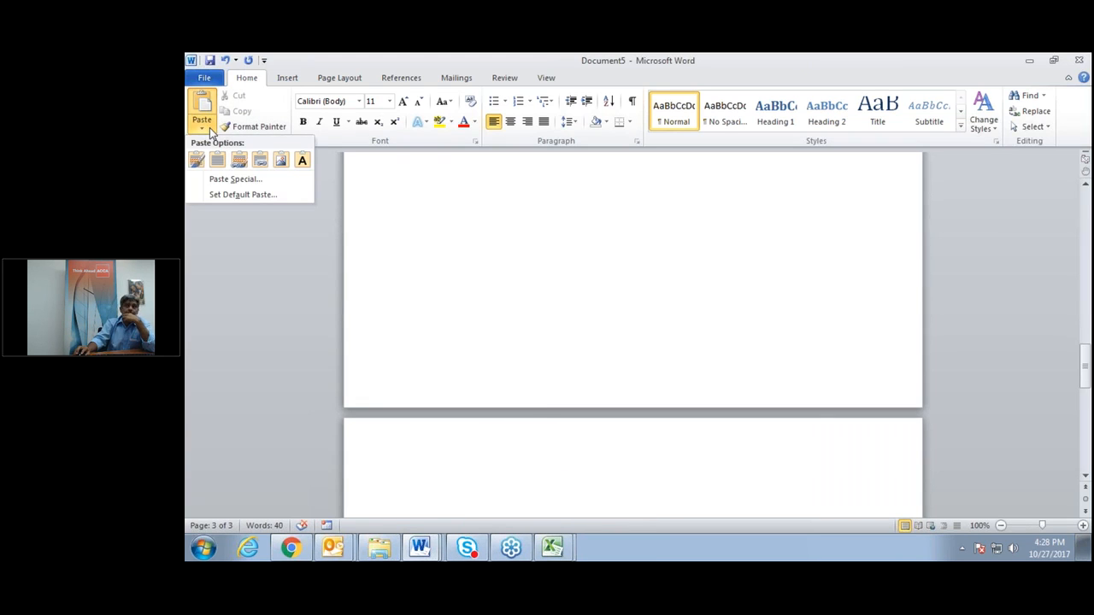
left_click(236, 179)
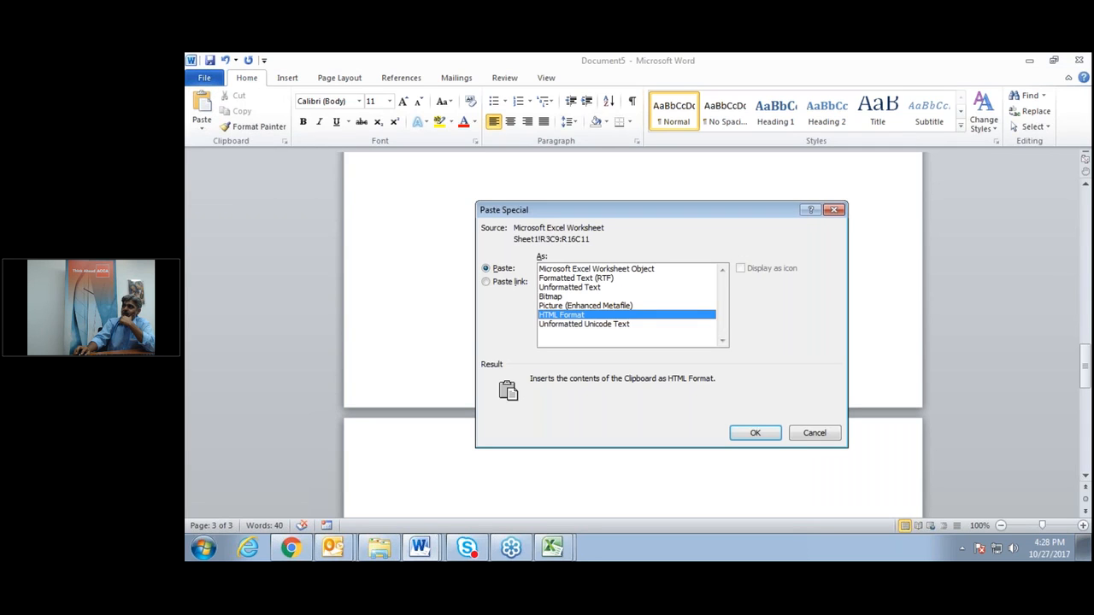
left_click(597, 270)
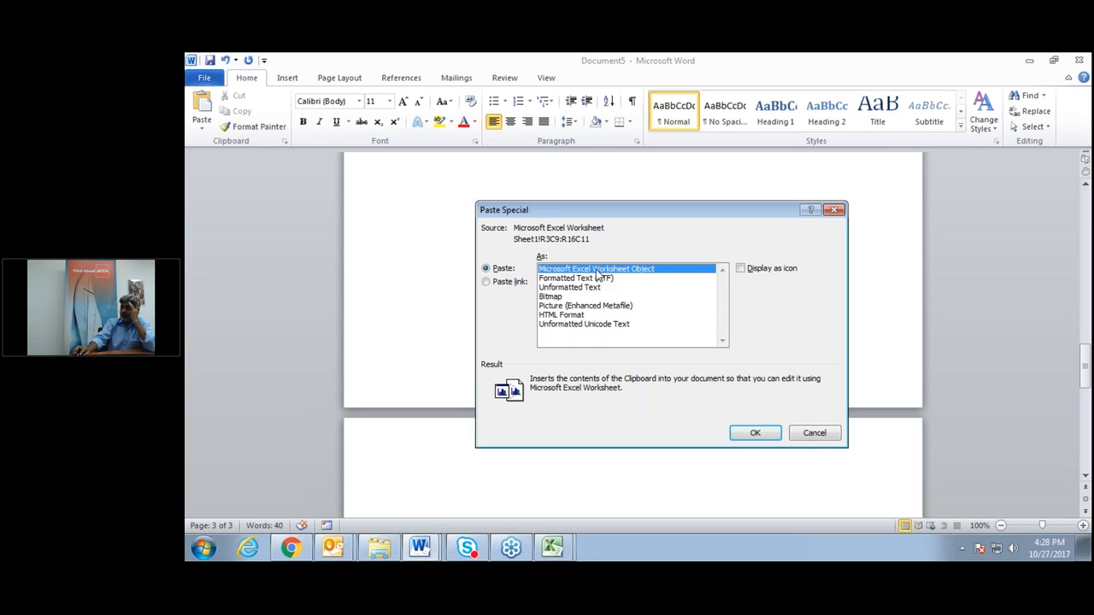
left_click(755, 433)
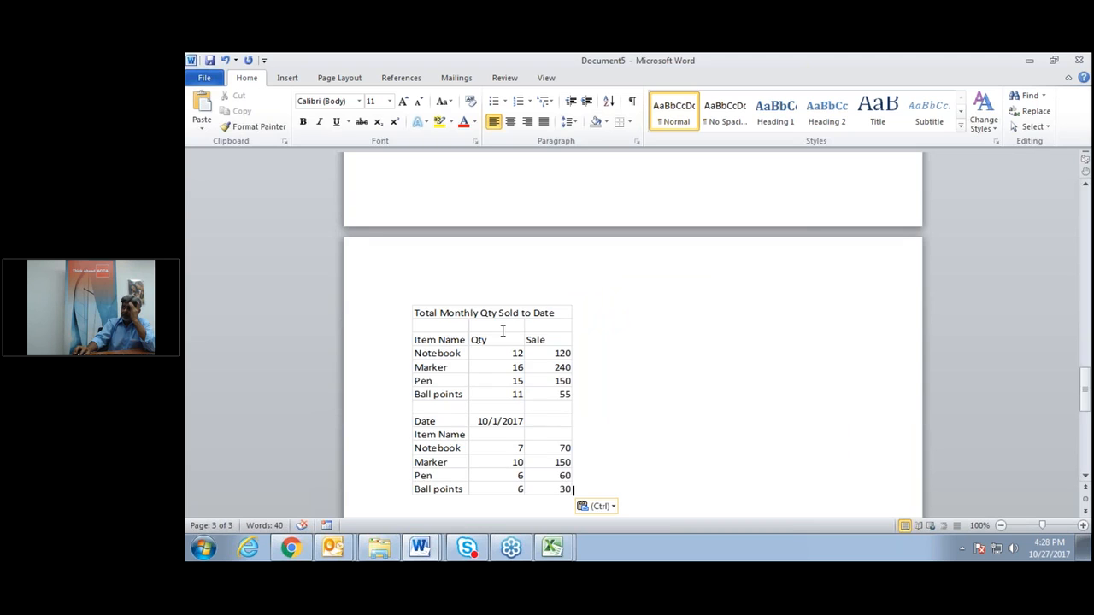
scroll(701, 414, "up", 18)
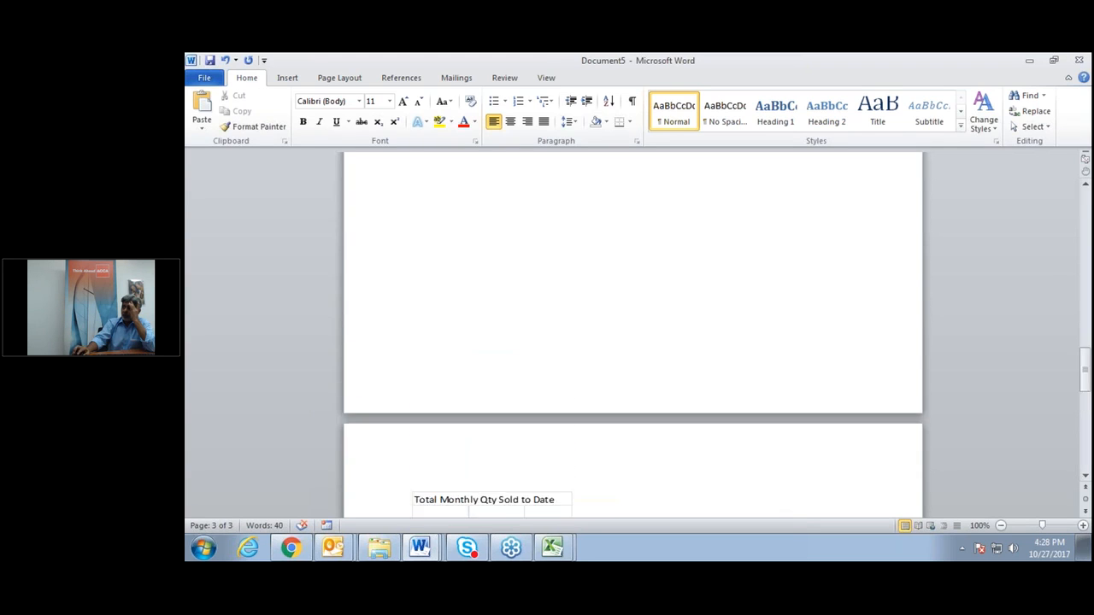
scroll(632, 342, "down", 18)
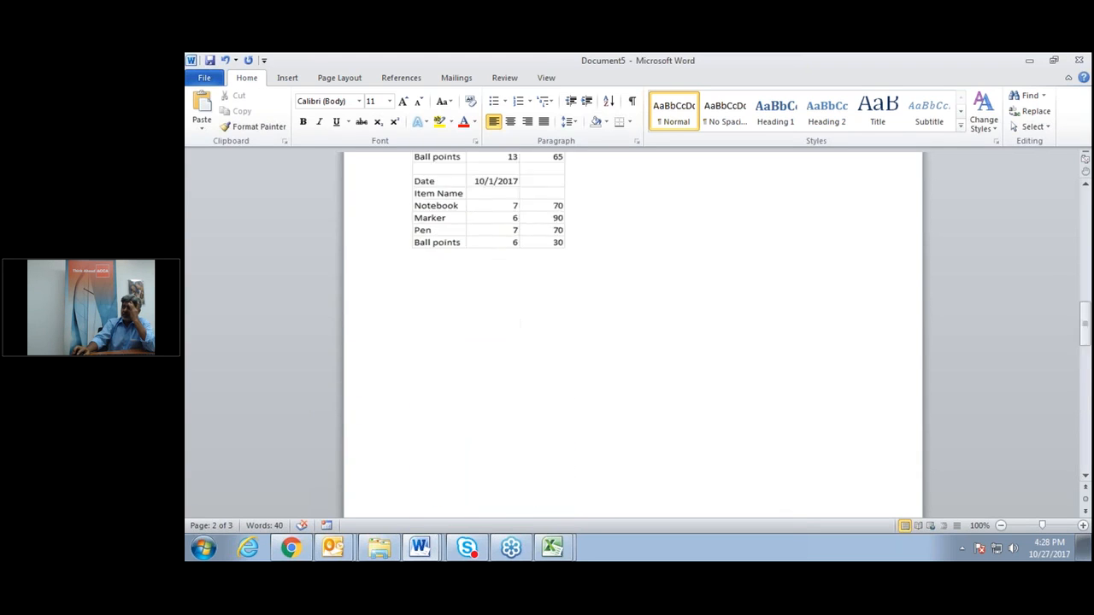
scroll(632, 341, "down", 1)
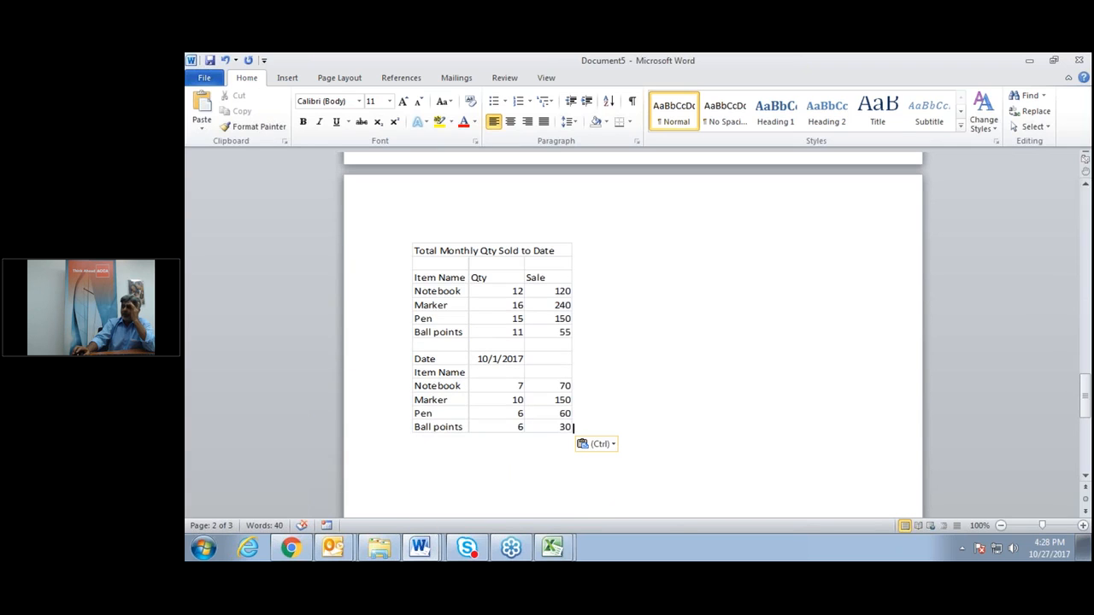
left_click(494, 303)
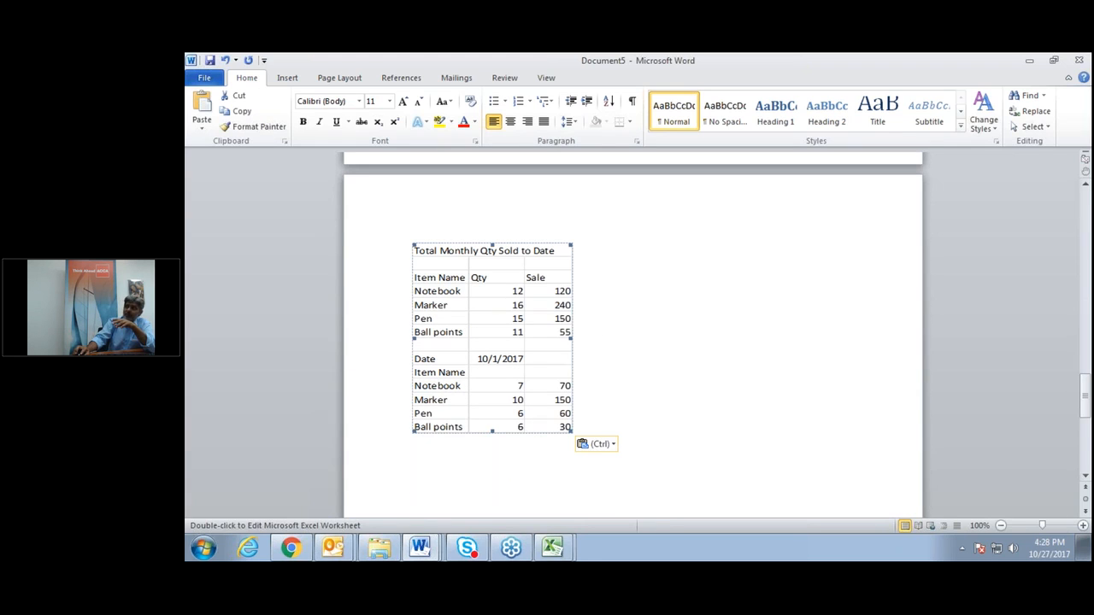
Widen the embedded page-3 worksheet so it shows three extra empty columns.
double_click(494, 303)
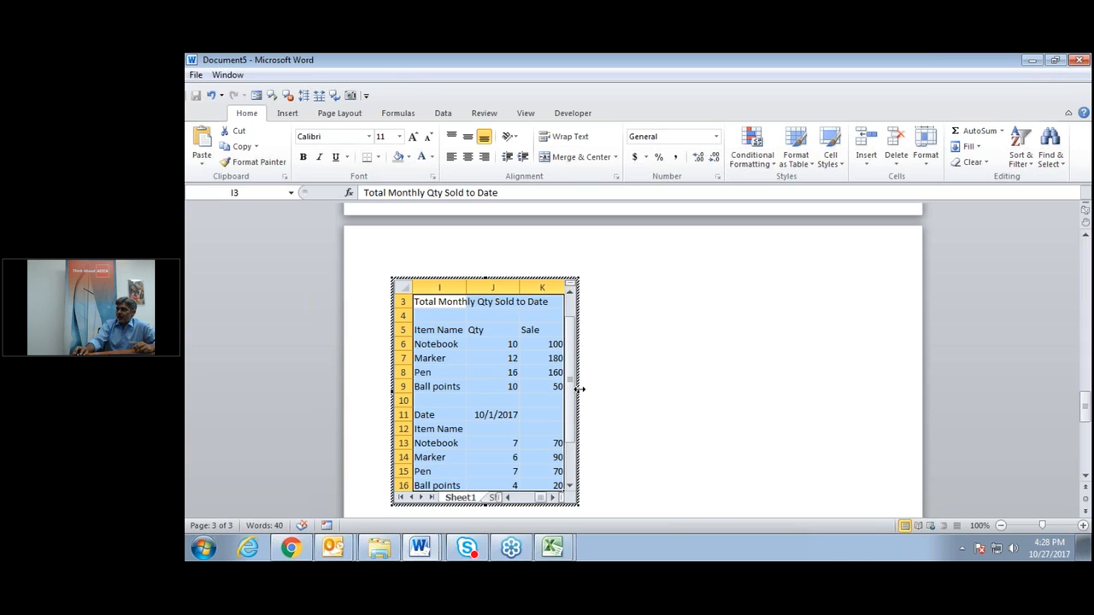
left_click_drag(579, 389, 714, 390)
left_click(601, 316)
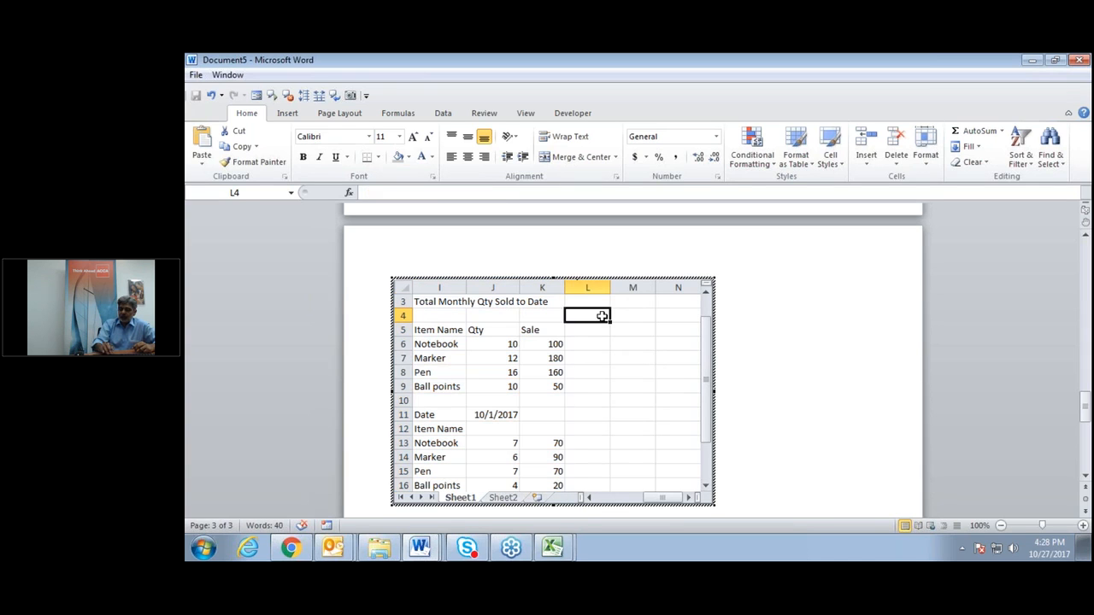
Inspect the column J formulas in the embedded sheet, then exit back to Word editing.
key("Down")
key("Down")
key("Down")
key("Down")
key("Down")
key("Down")
key("Down")
key("Down")
key("Down")
key("Down")
key("Down")
key("Down")
key("Down")
key("Down")
key("Down")
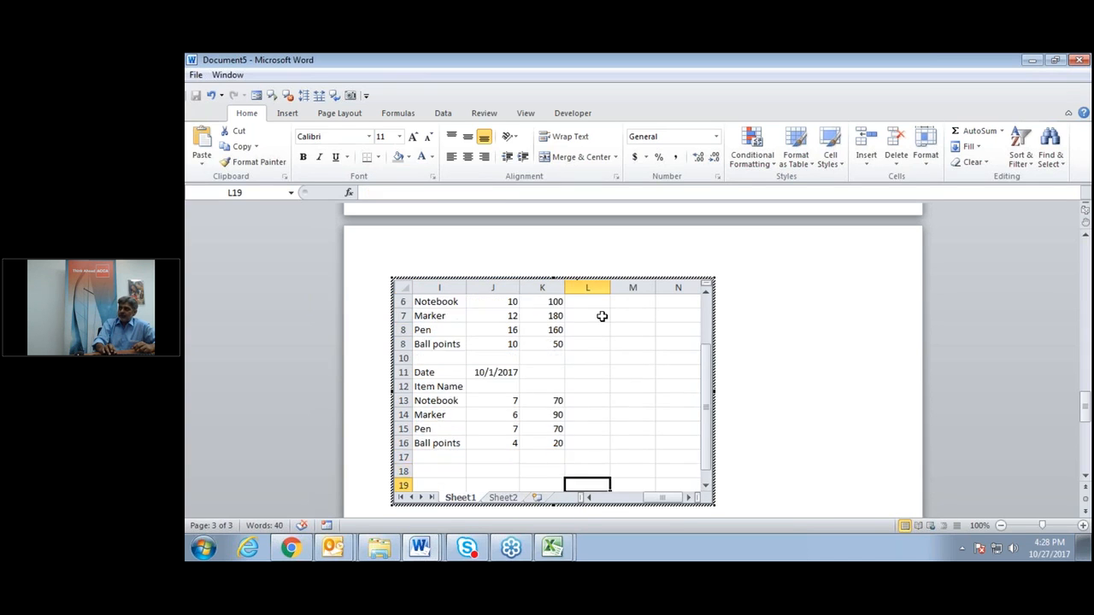
key("Left")
key("Left")
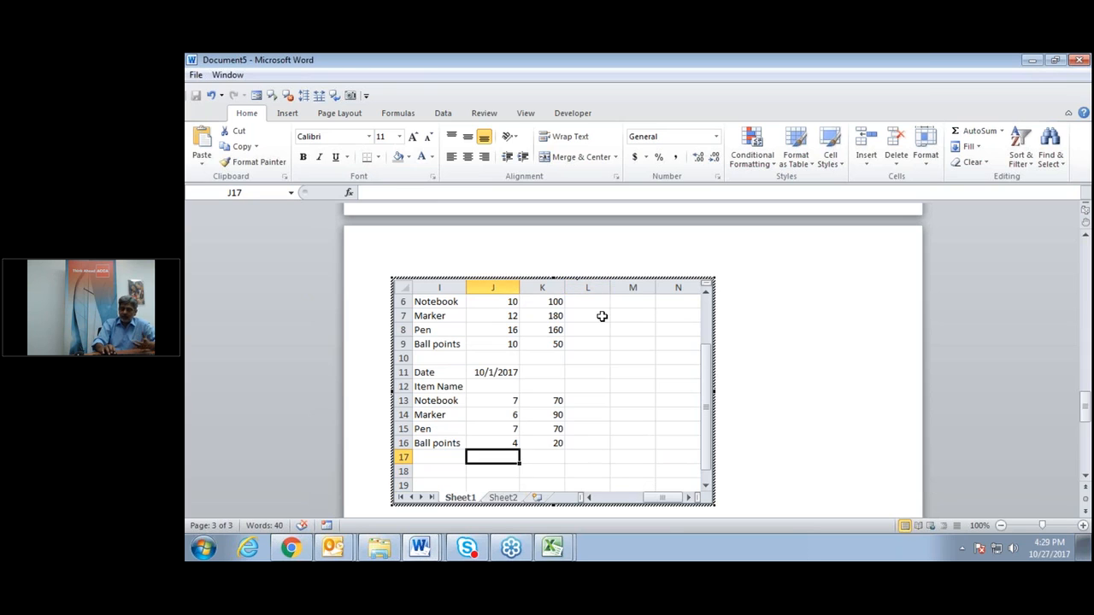
key("Left")
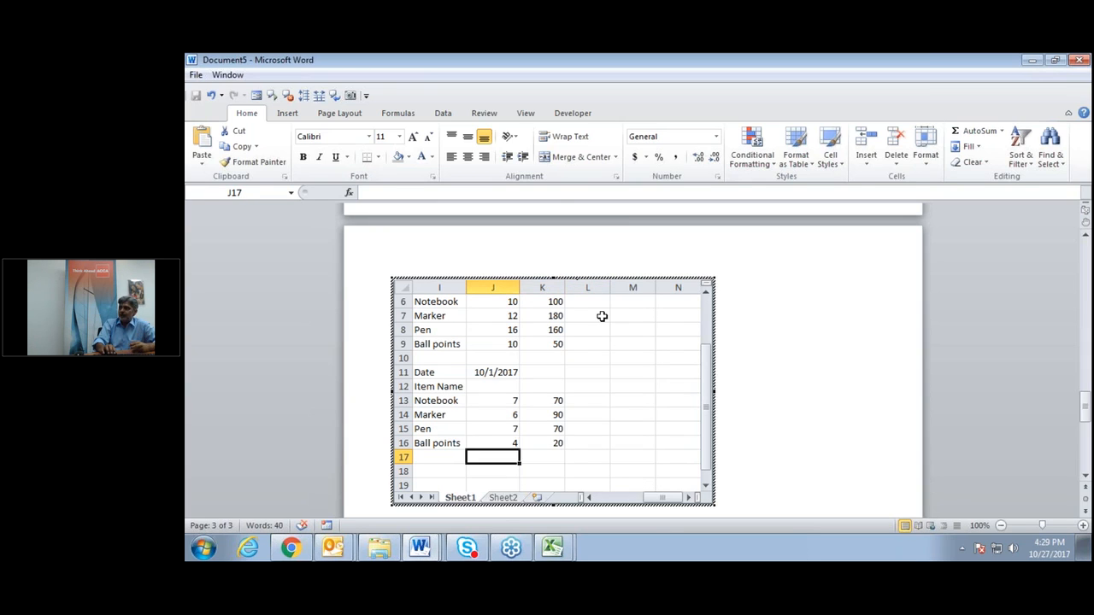
key("Up")
key("Up")
key("Up")
key("Up")
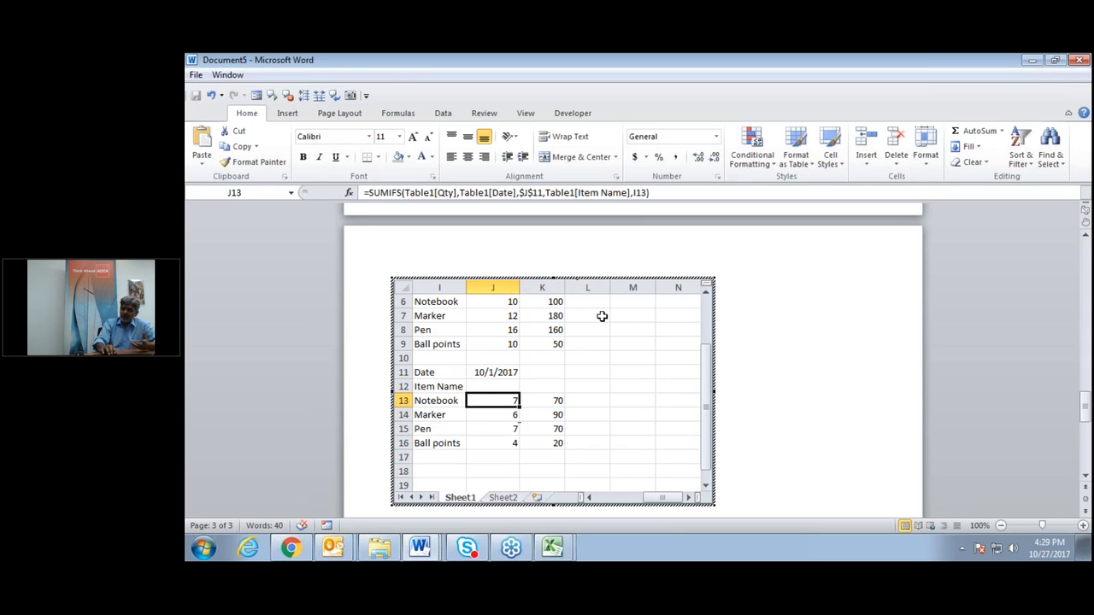
key("Up")
key("Up")
key("Up")
key("Up")
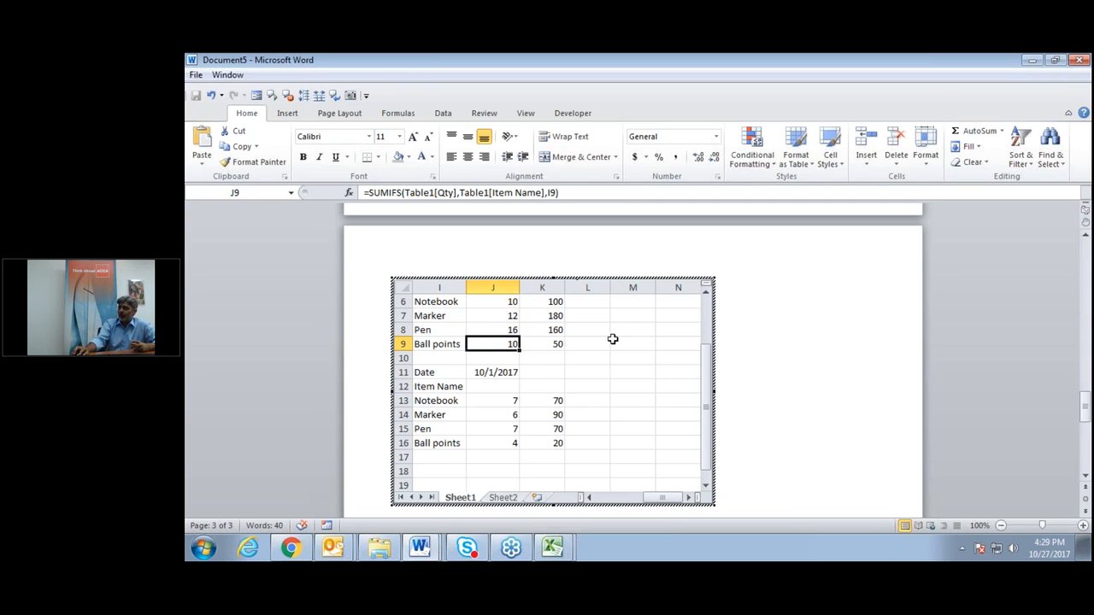
left_click(743, 487)
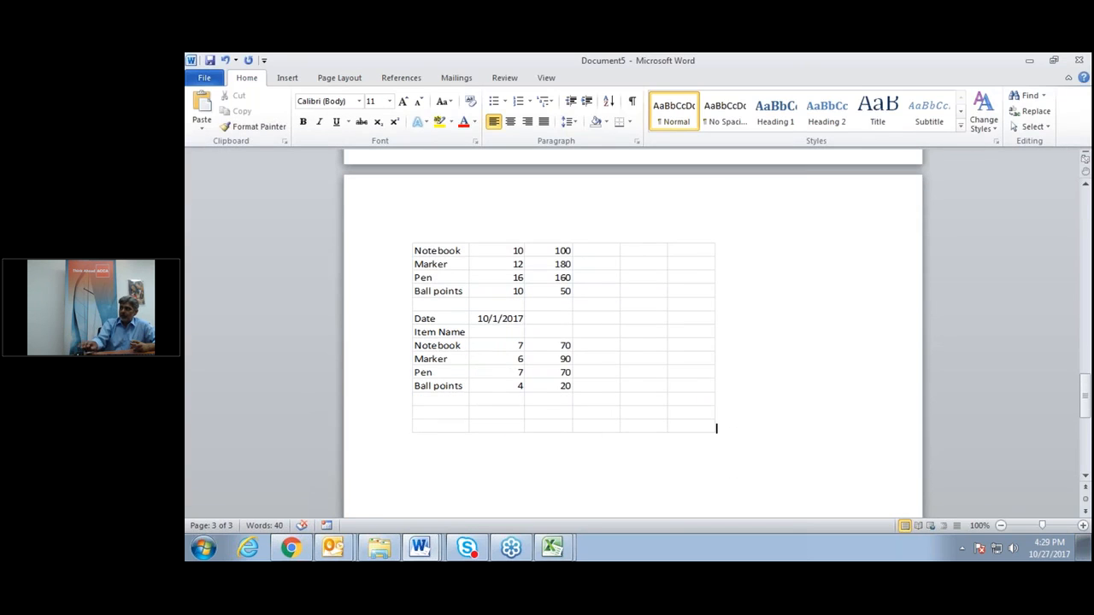
On a new line, Paste Special a link as Microsoft Excel Worksheet Object, then open its source workbook.
key("Return")
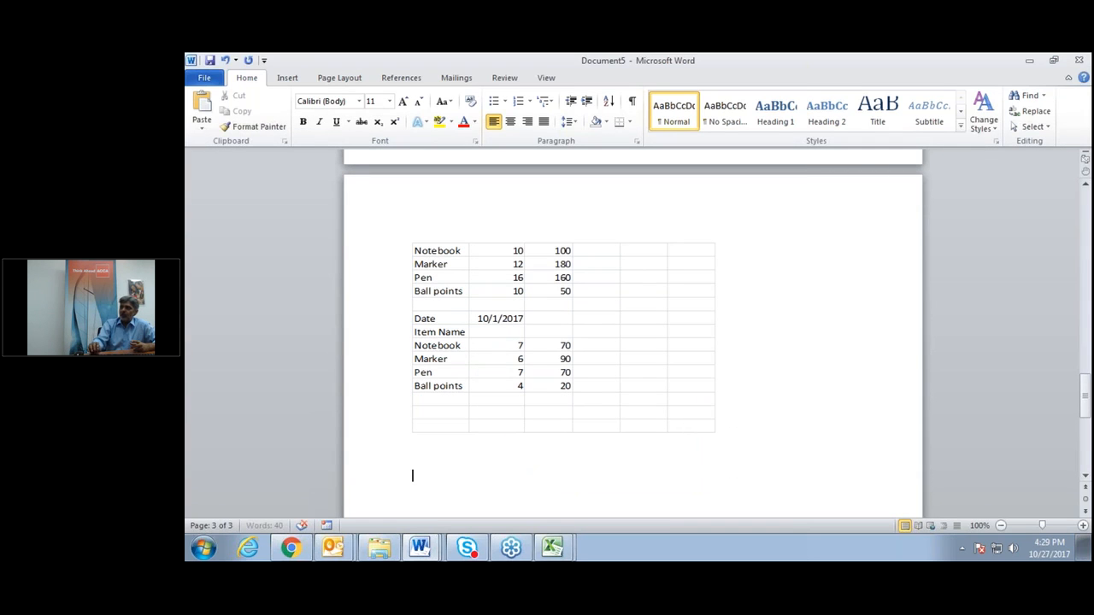
left_click(202, 124)
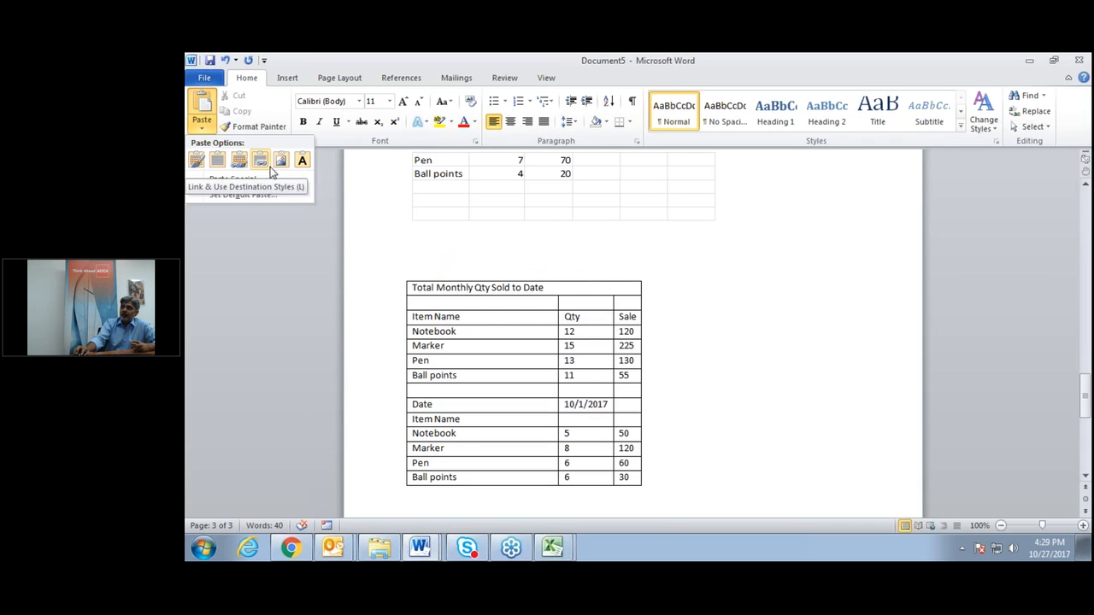
left_click(207, 180)
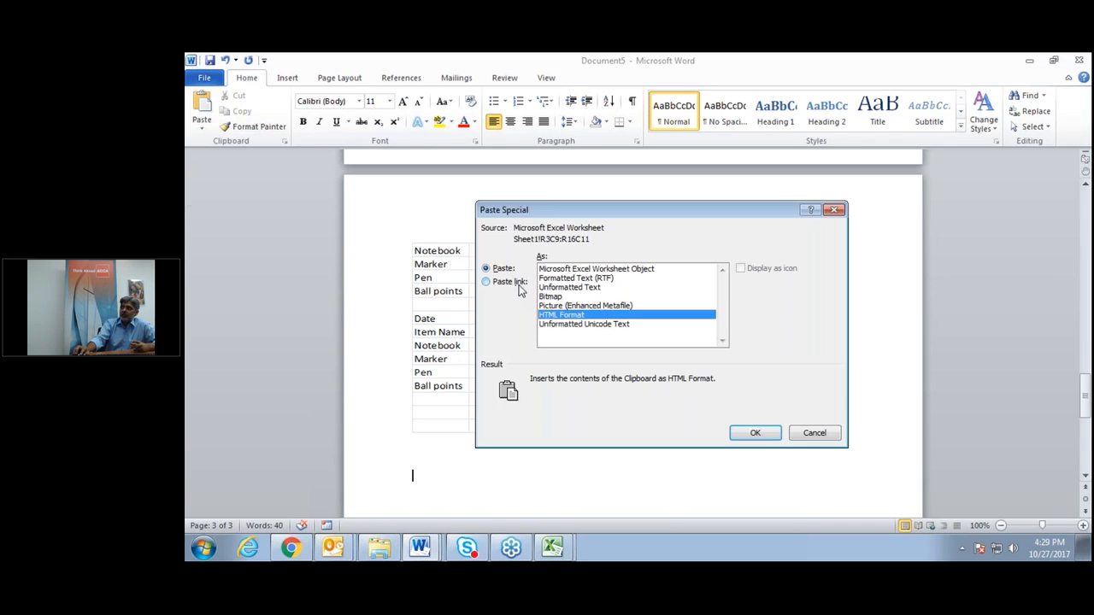
left_click(486, 283)
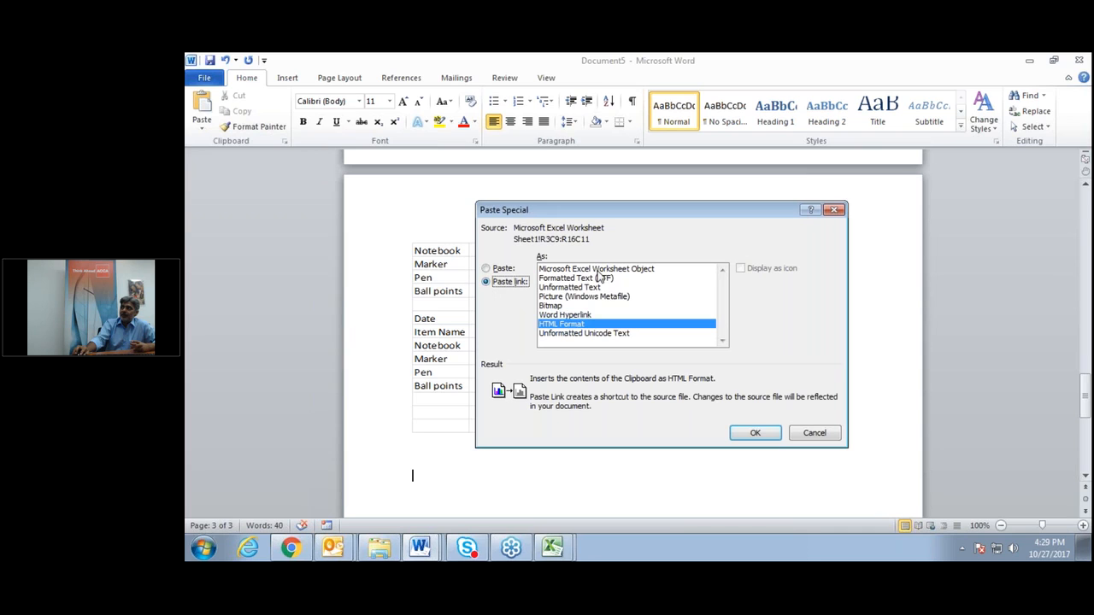
left_click(599, 270)
left_click(740, 438)
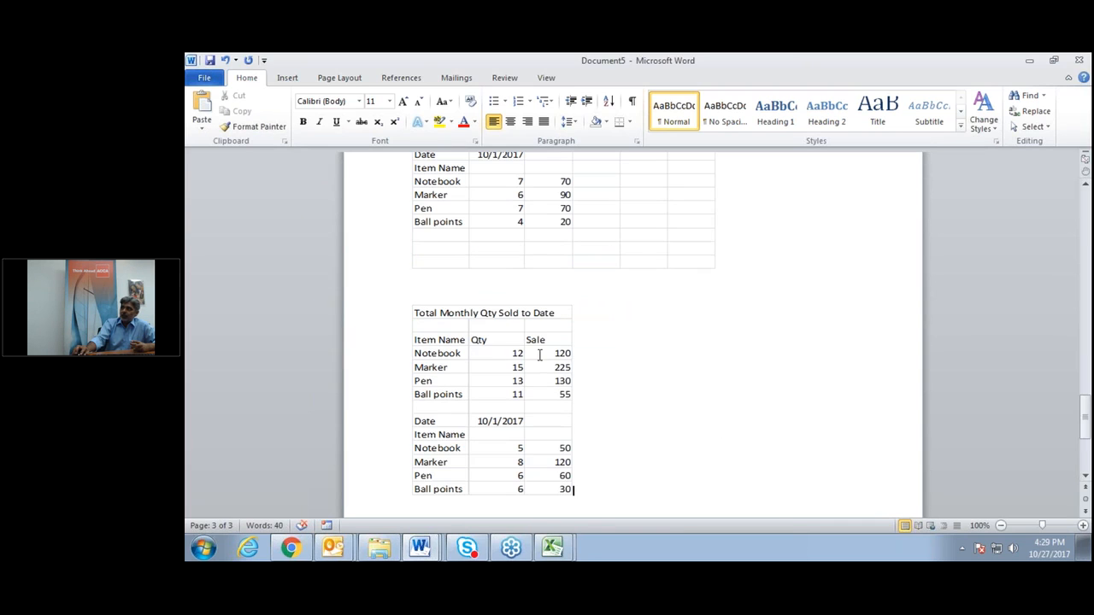
left_click(508, 352)
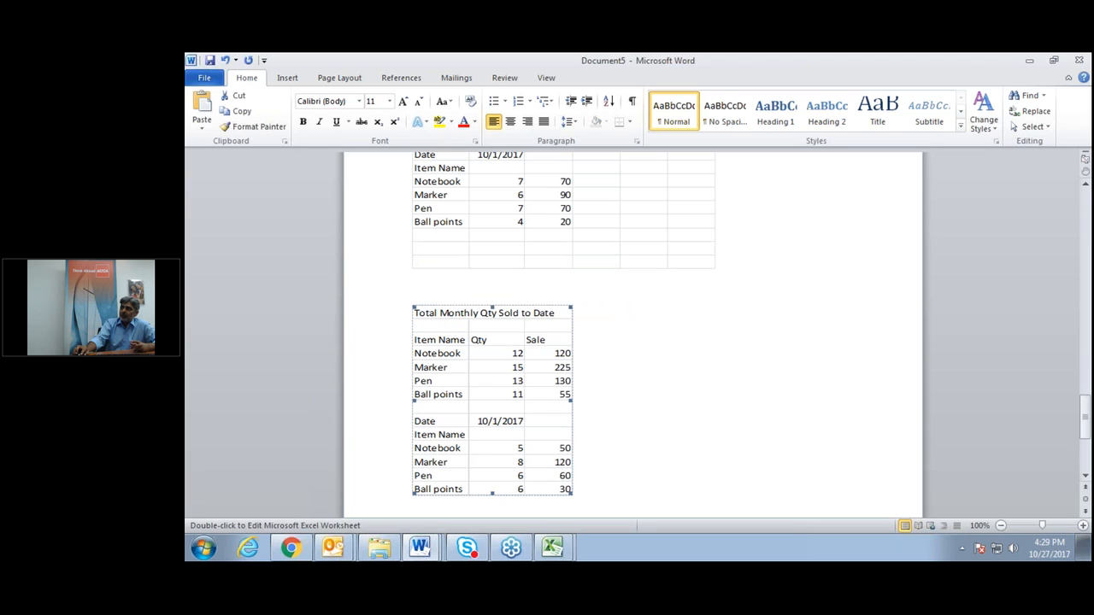
double_click(508, 352)
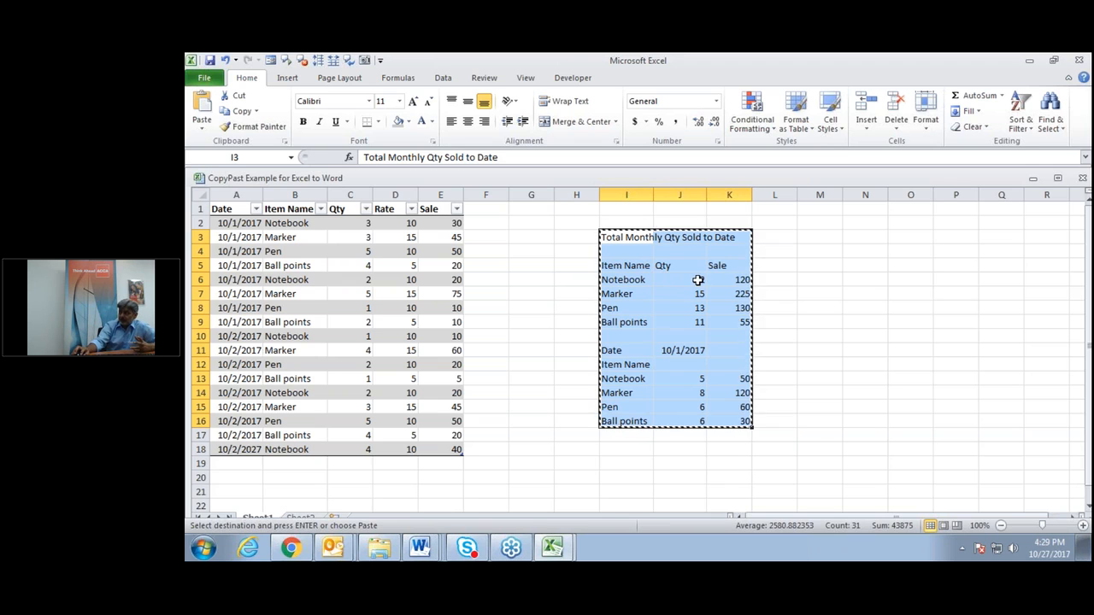
Enter 15 as Notebook's quantity in J6, then switch back to Document5.
left_click(698, 279)
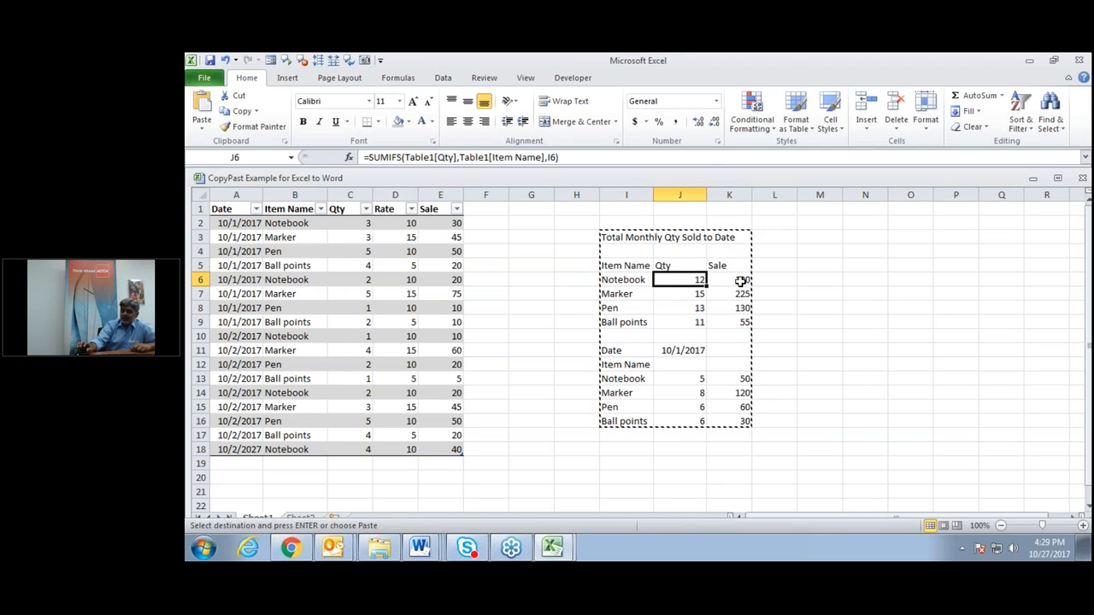
type("15")
key("Return")
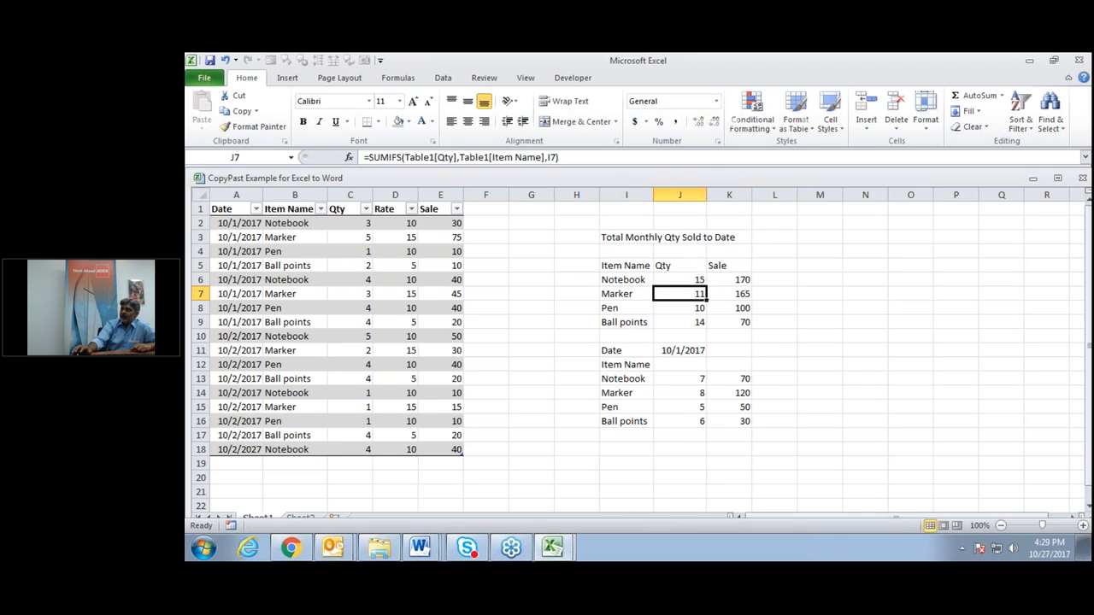
left_click(808, 378)
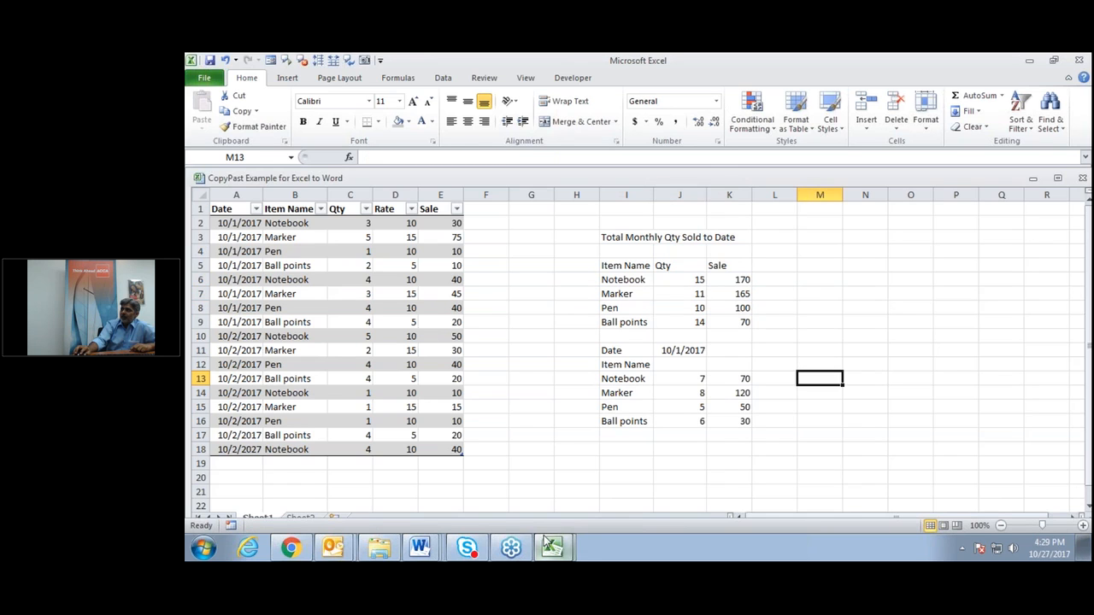
left_click(419, 547)
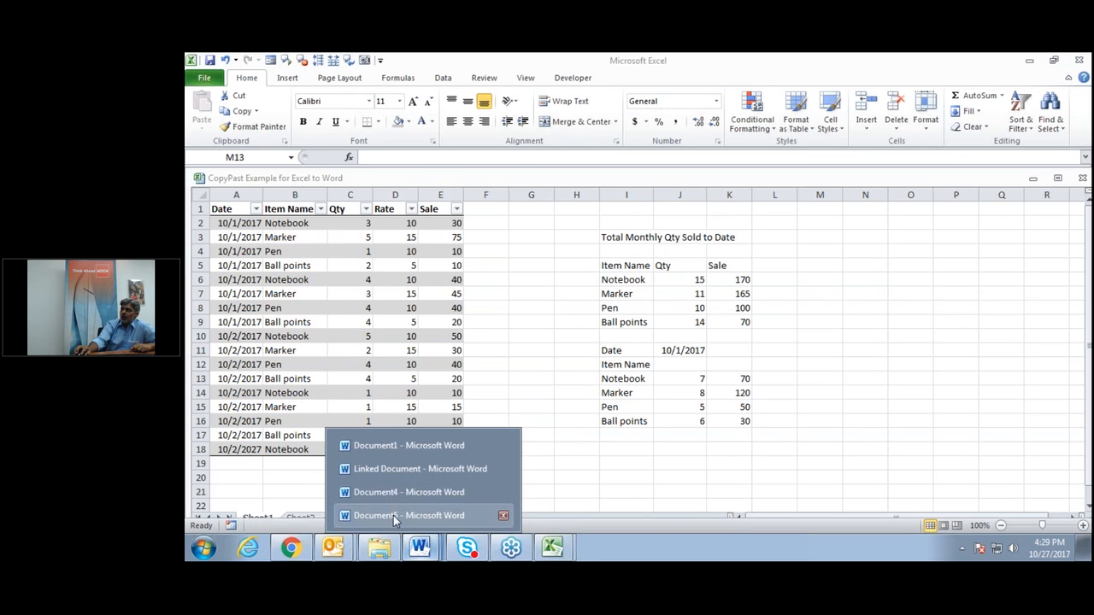
left_click(393, 515)
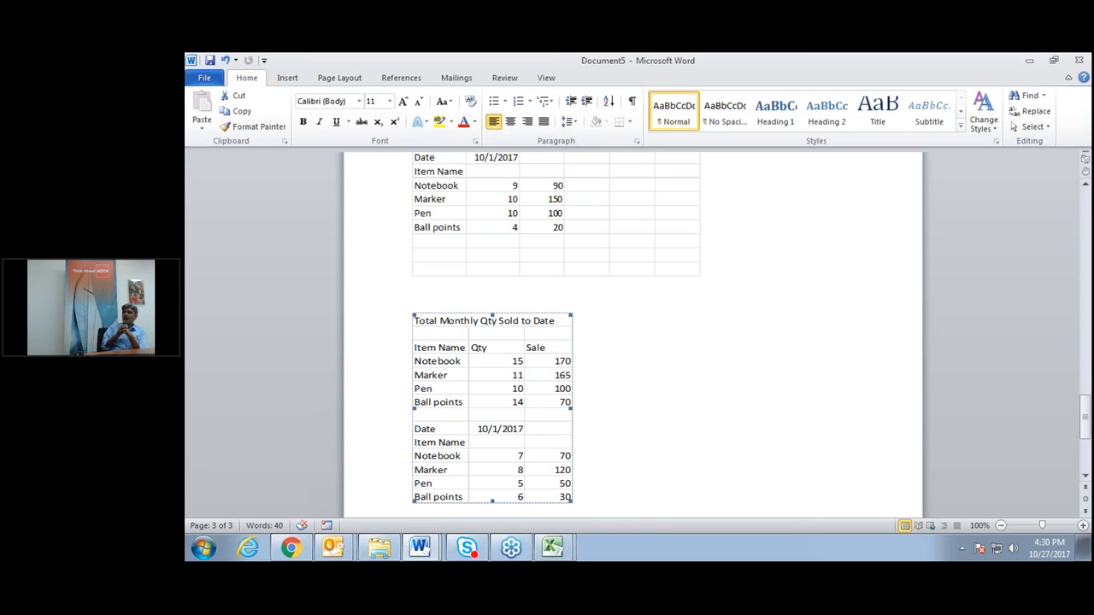
Reopen the linked table's source workbook, return to Document5, and review the updated linked table.
double_click(504, 367)
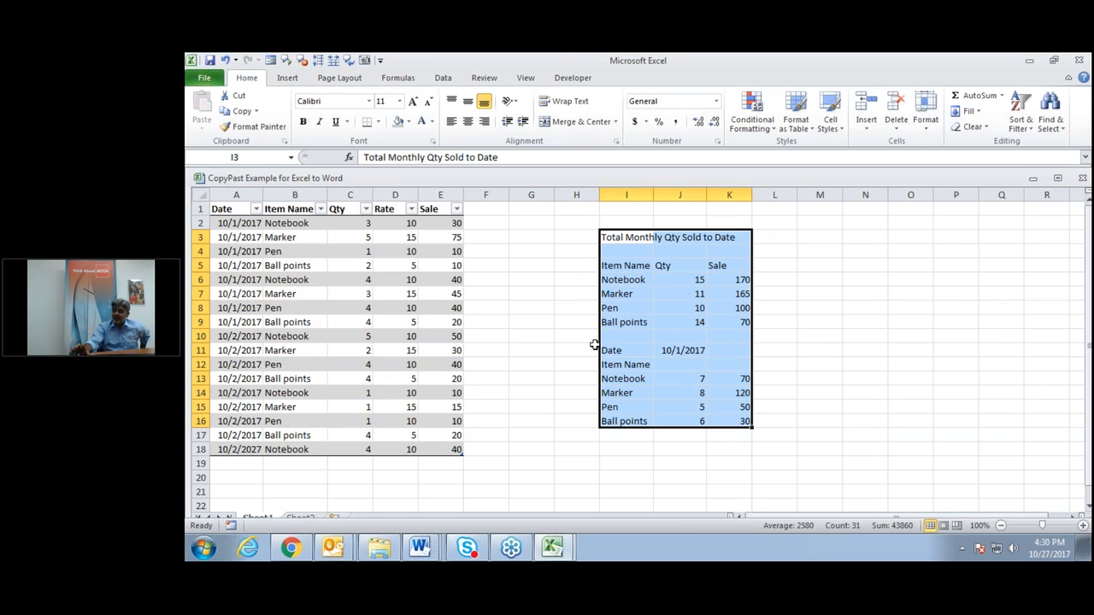
mouse_move(420, 548)
left_click(423, 515)
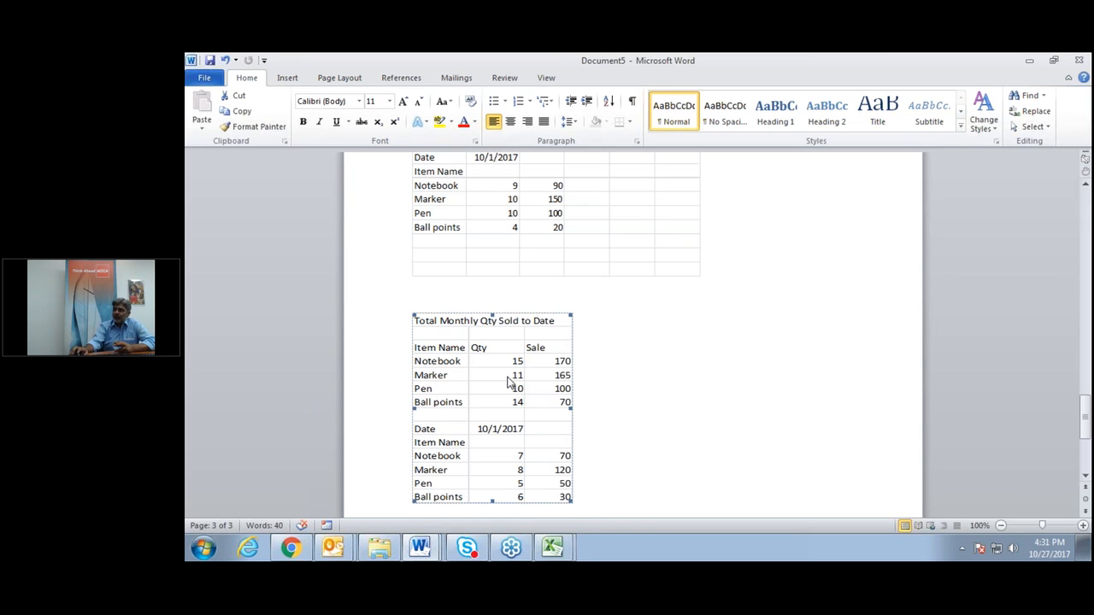
scroll(510, 382, "up", 3)
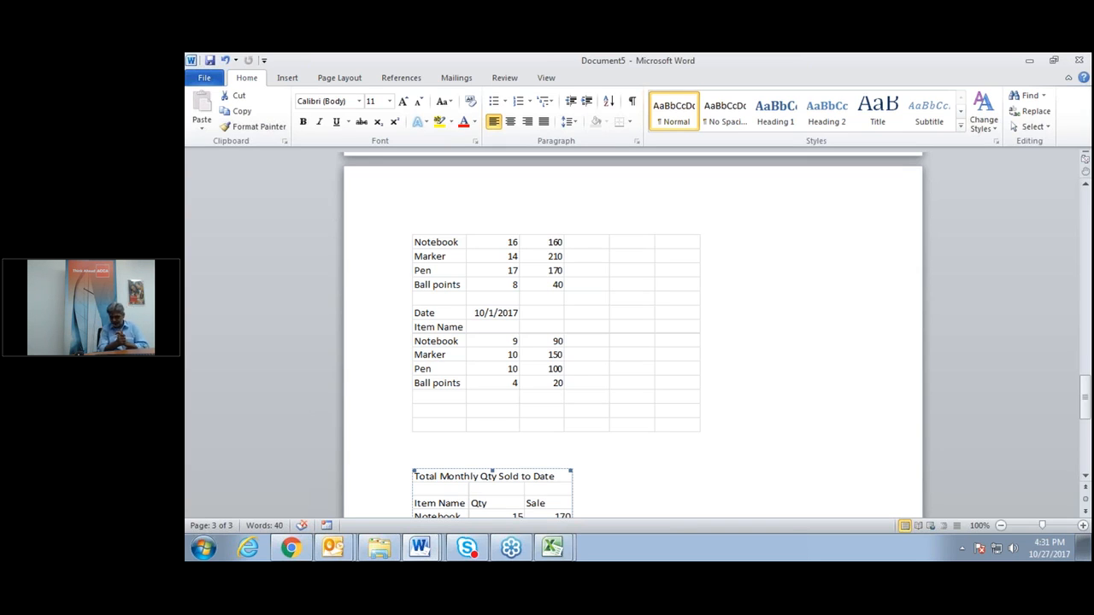
scroll(504, 416, "down", 3)
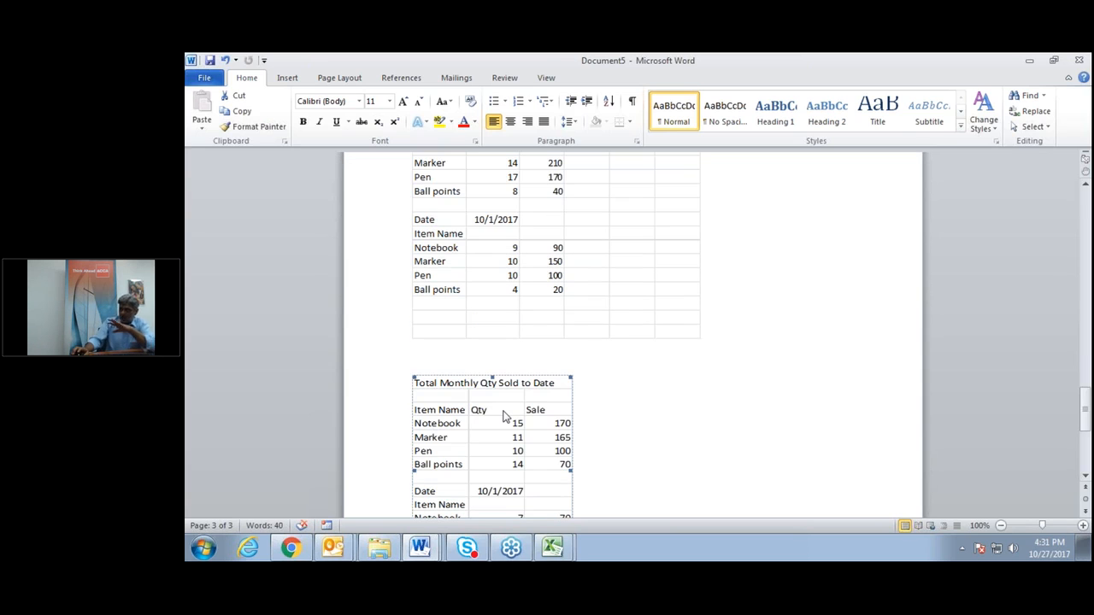
scroll(505, 417, "down", 1)
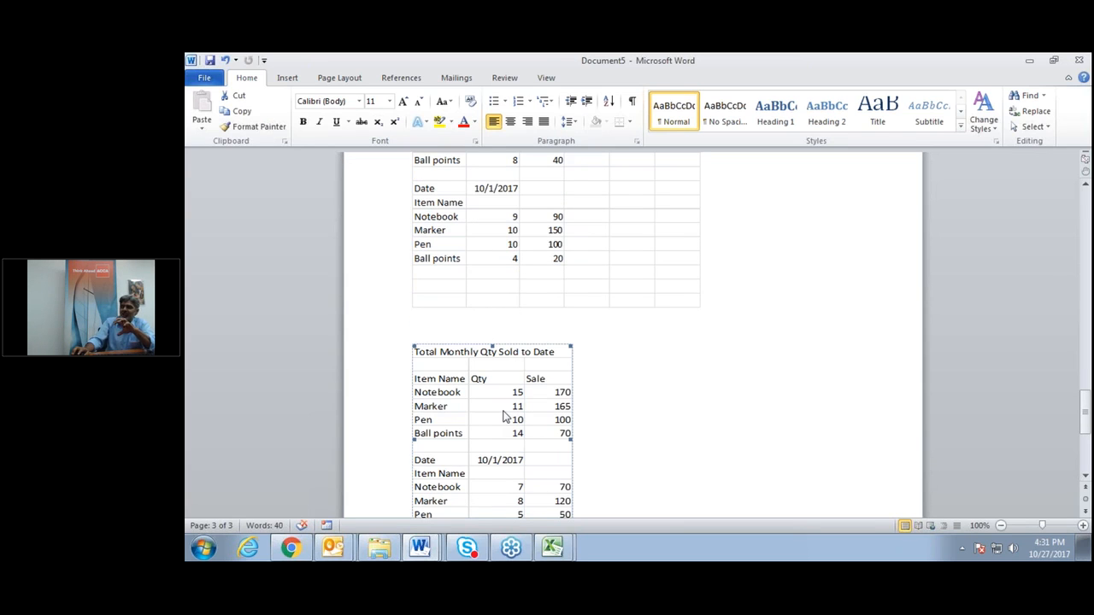
scroll(505, 416, "down", 2)
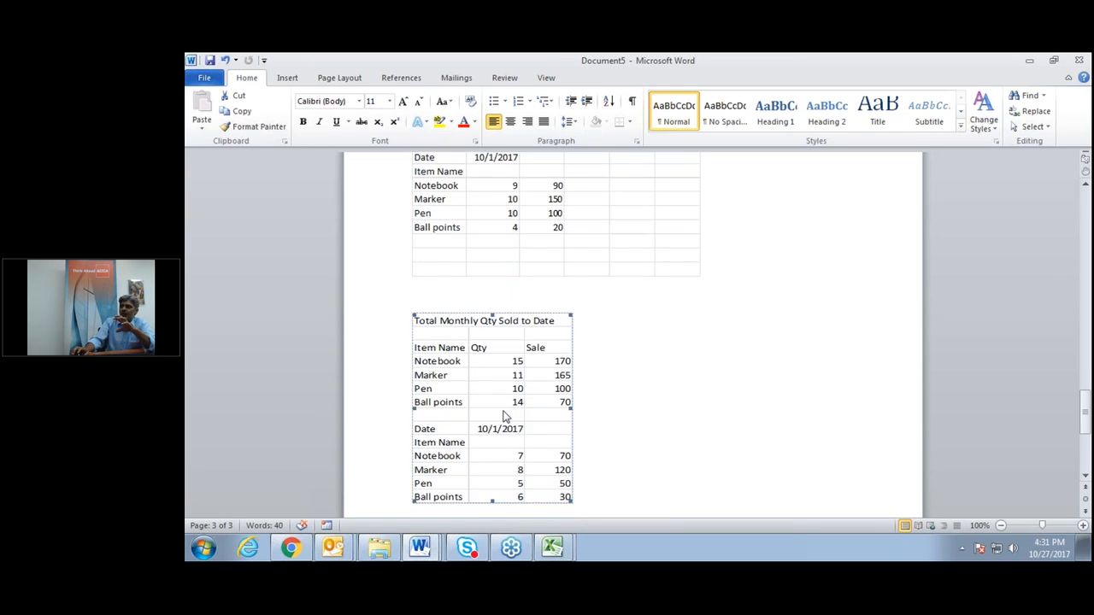
Place the insertion point on a blank line below the Total Monthly Qty Sold to Date table.
left_click(637, 470)
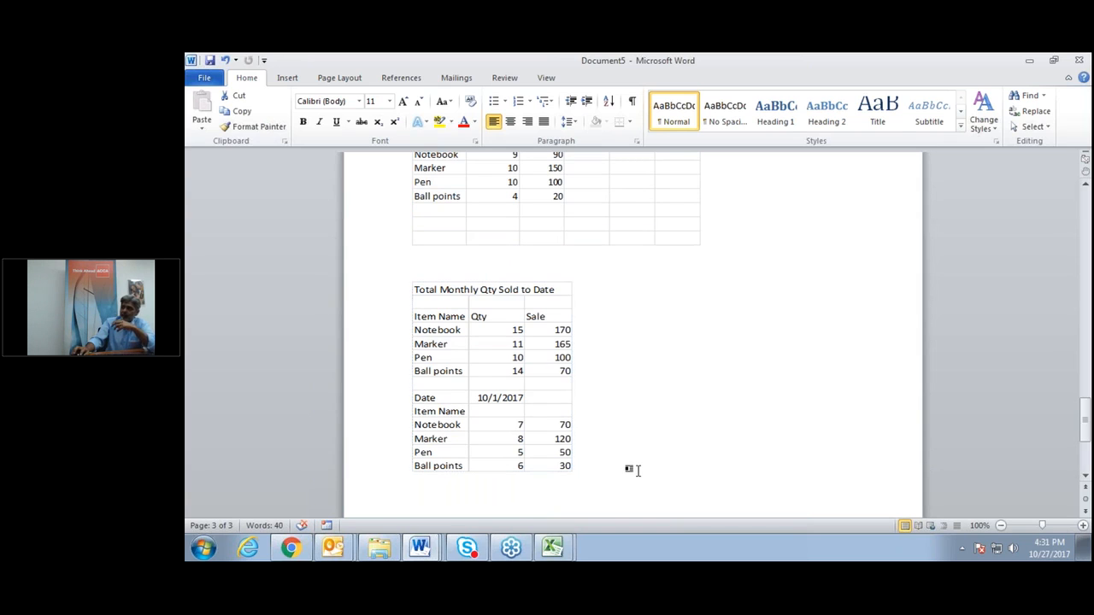
key("Down")
key("Return")
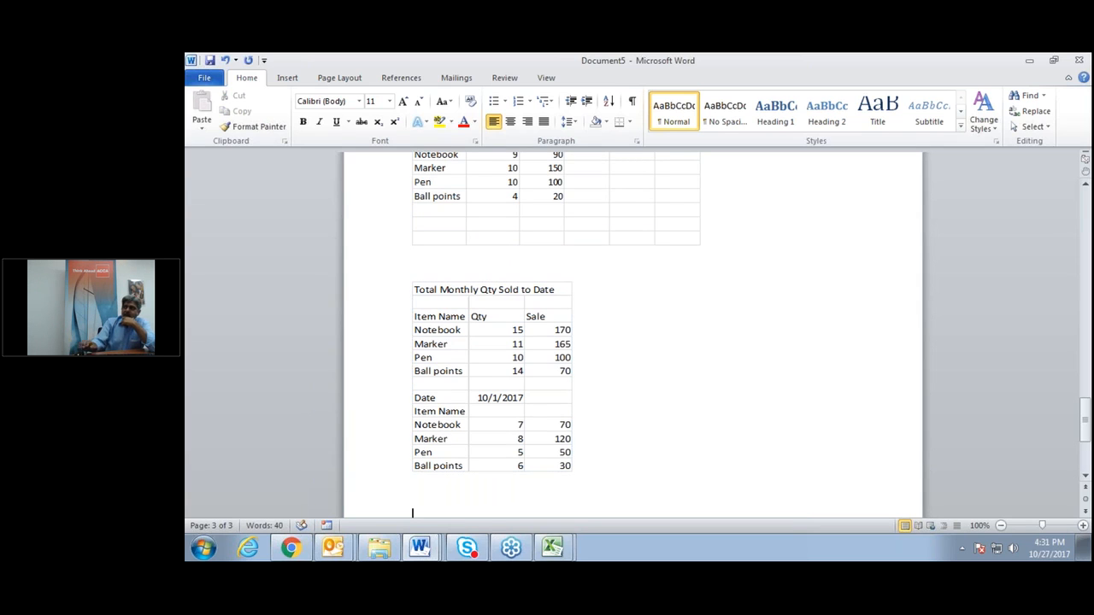
scroll(633, 335, "down", 3)
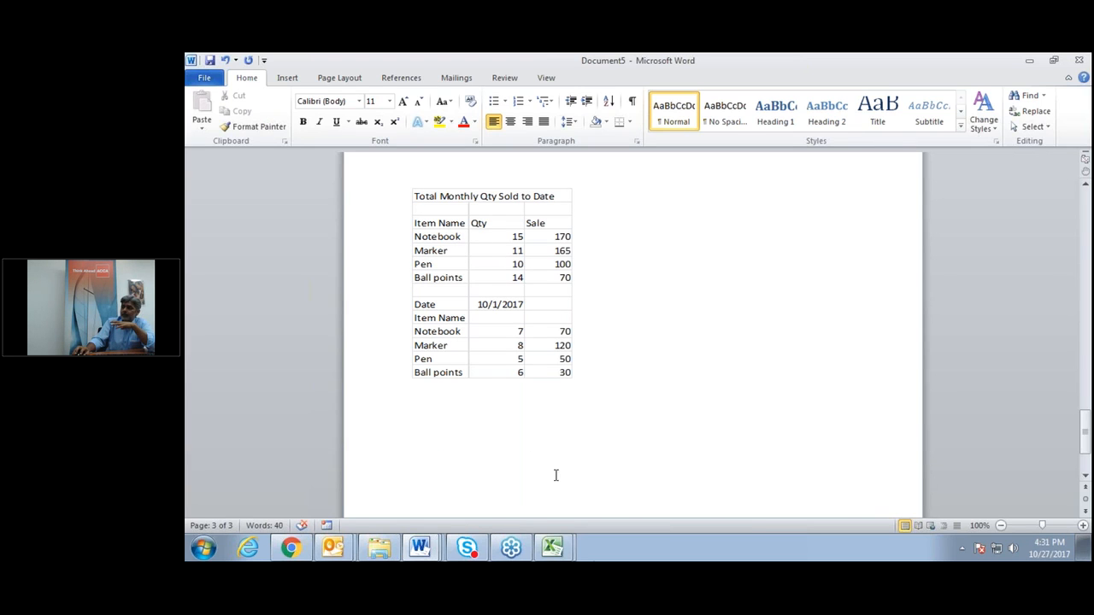
left_click(552, 548)
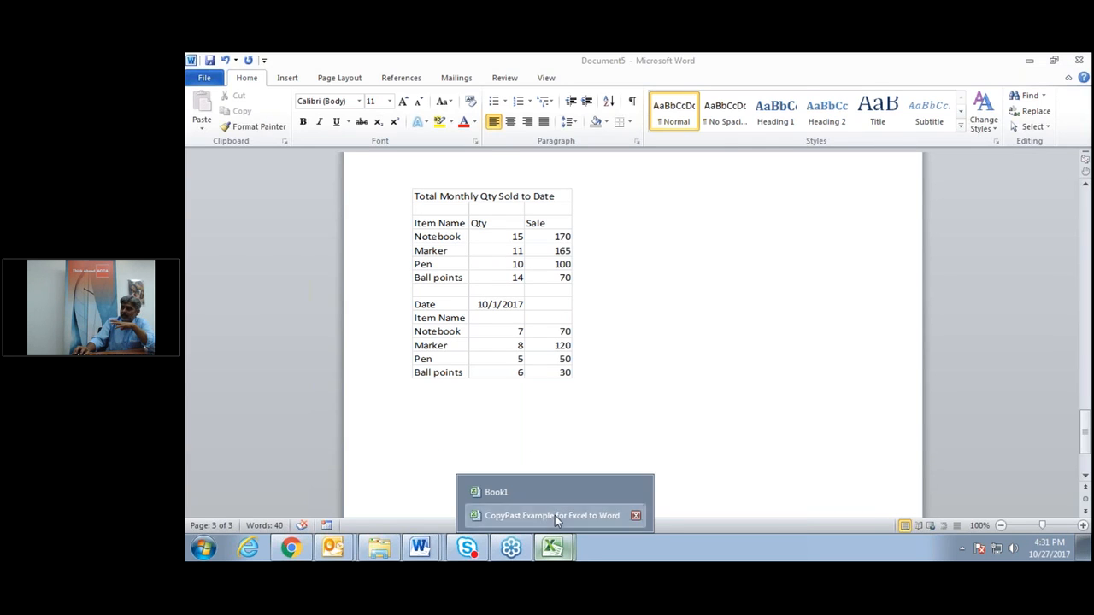
In the CopyPast Example workbook, copy the 10/1/2017 item block I11:K16.
left_click(555, 515)
left_click(654, 451)
left_click_drag(632, 351, 729, 414)
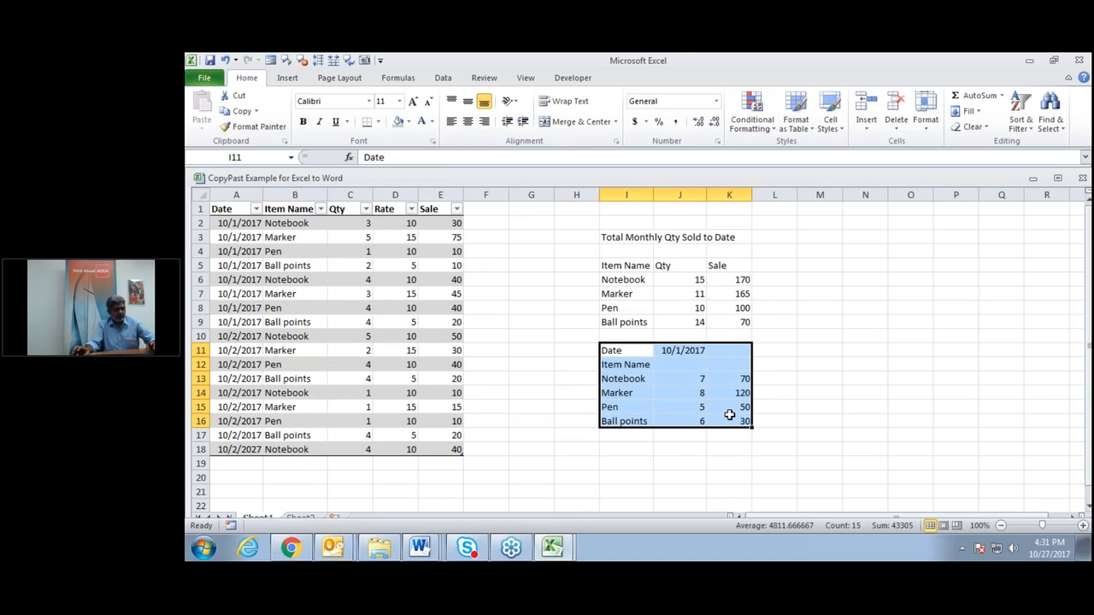
key("ctrl+c")
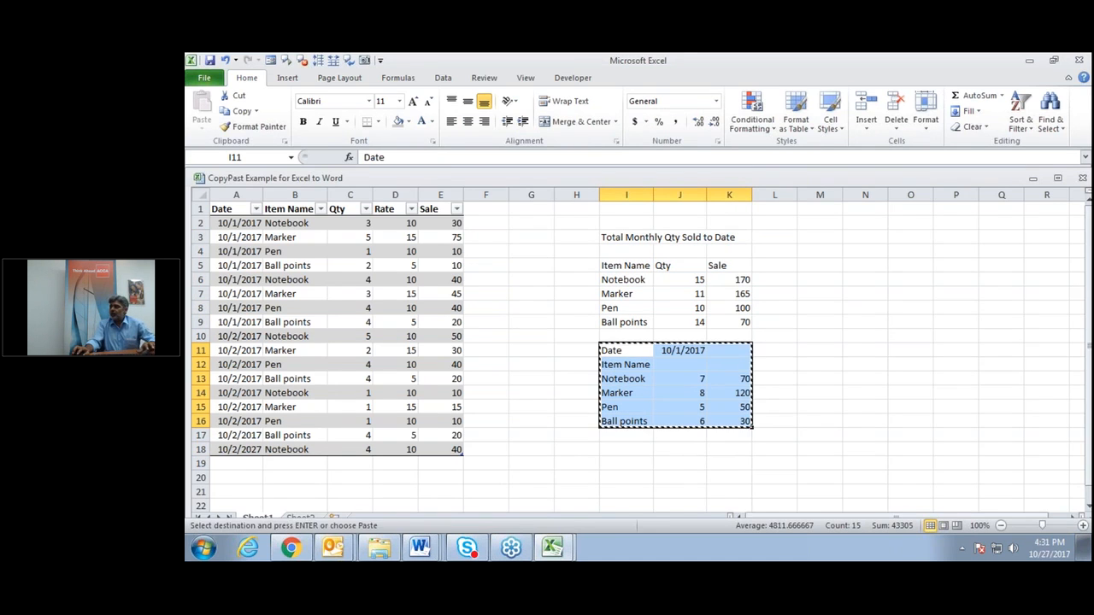
Paste the block at A1 of a new Sheet3, then return to Sheet1.
scroll(617, 451, "down", 1)
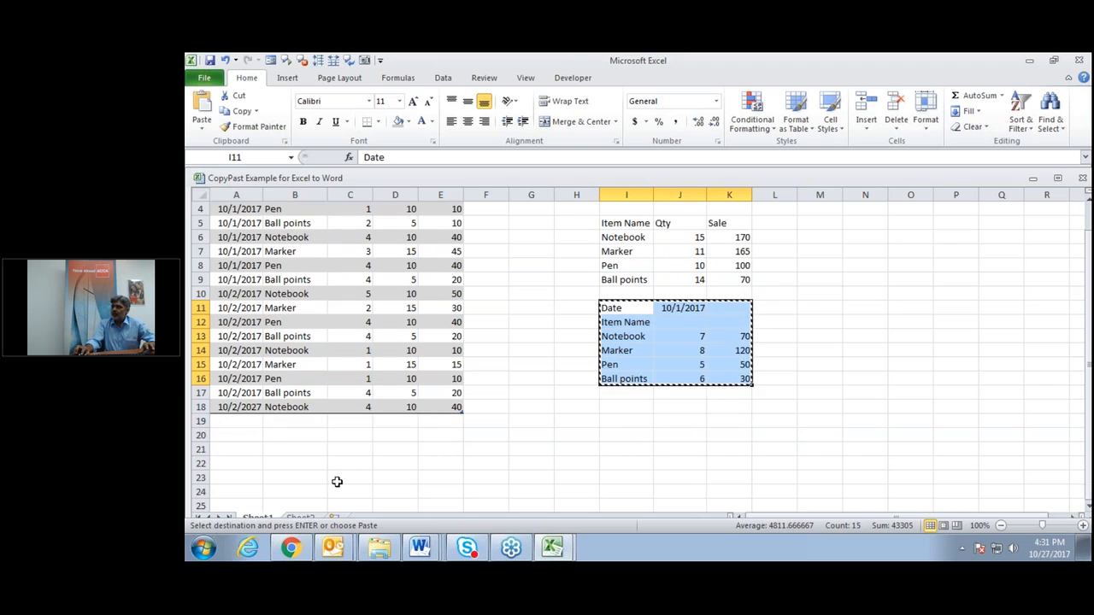
left_click(301, 518)
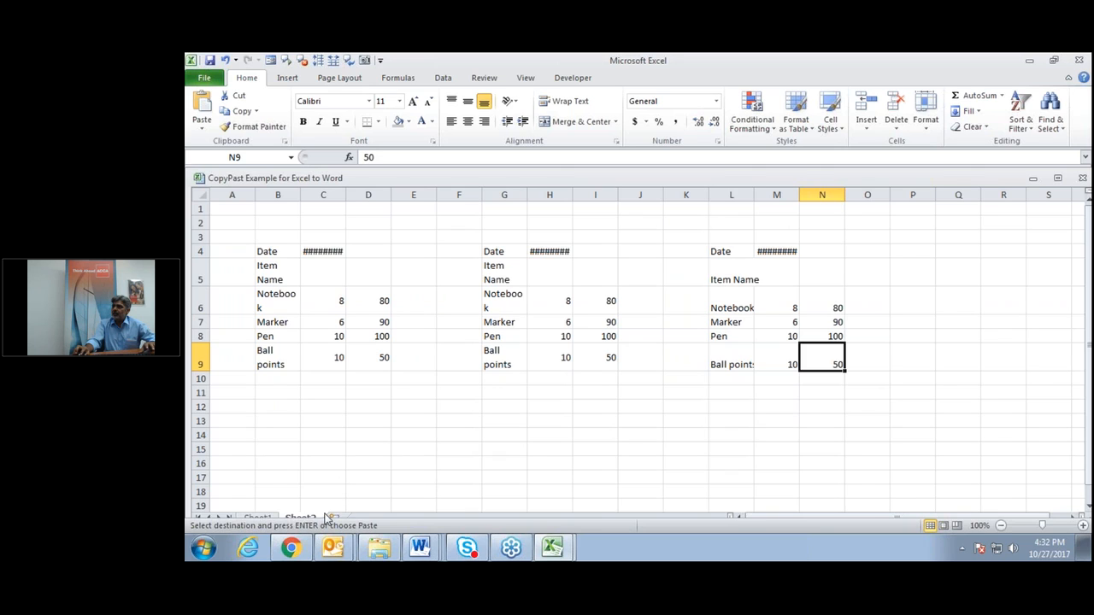
left_click(335, 518)
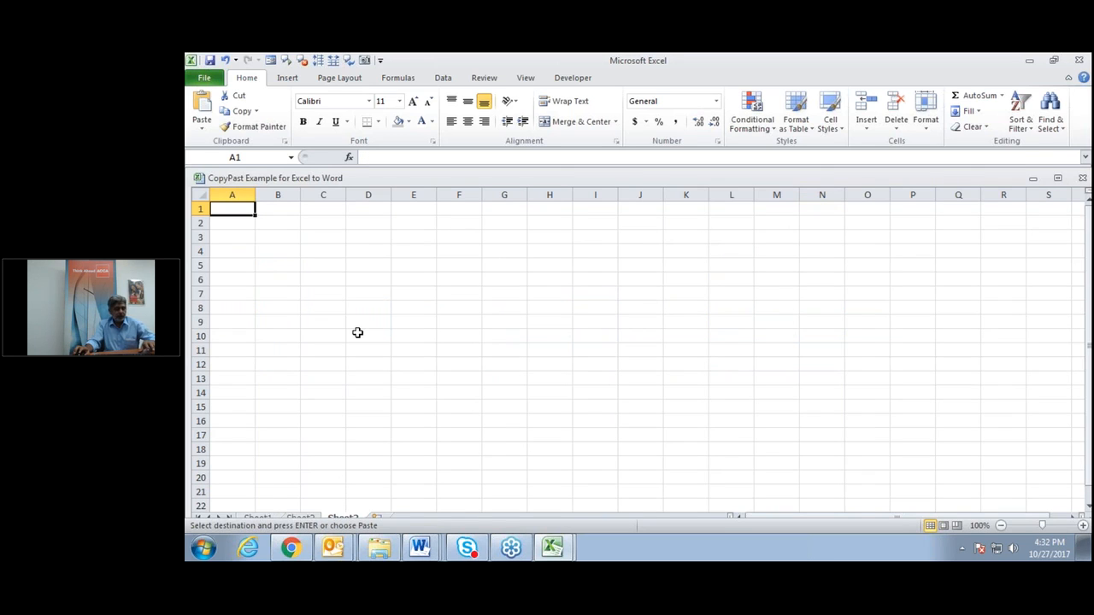
key("ctrl+v")
left_click(414, 250)
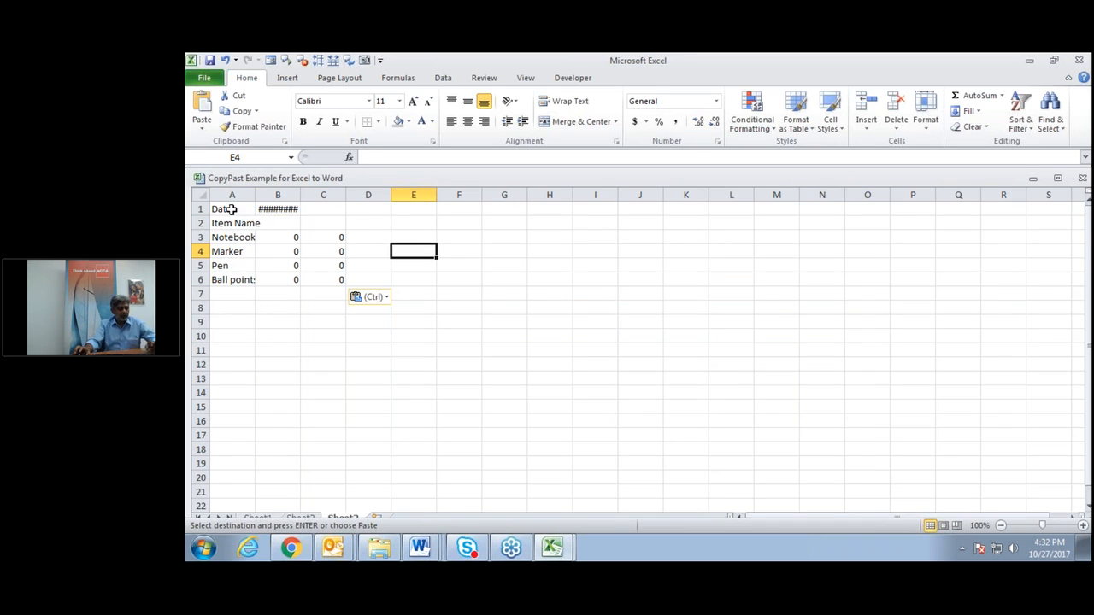
key("ctrl")
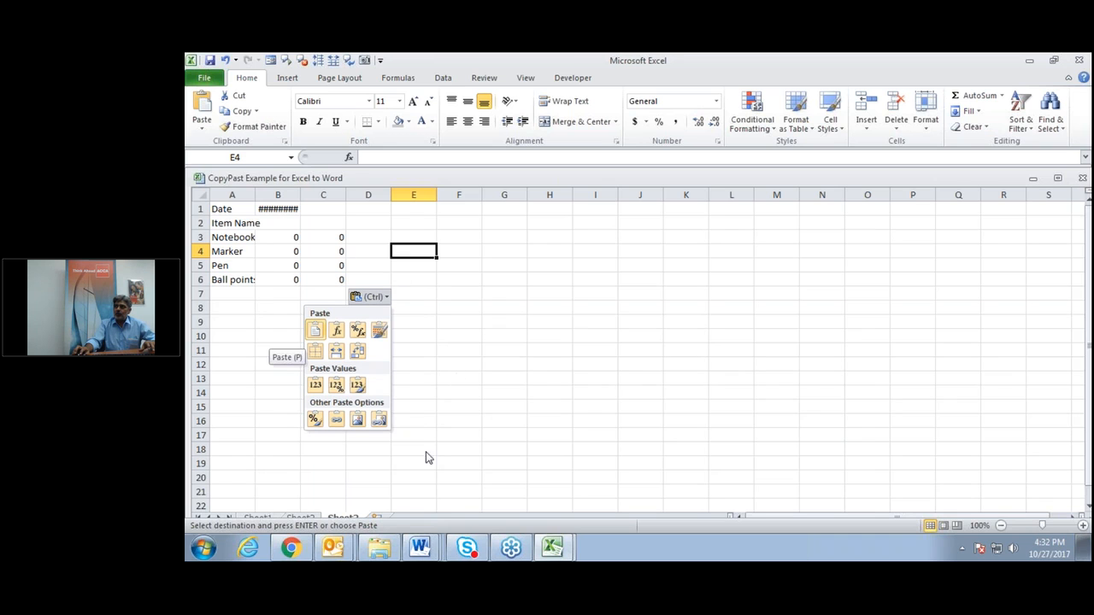
left_click(264, 520)
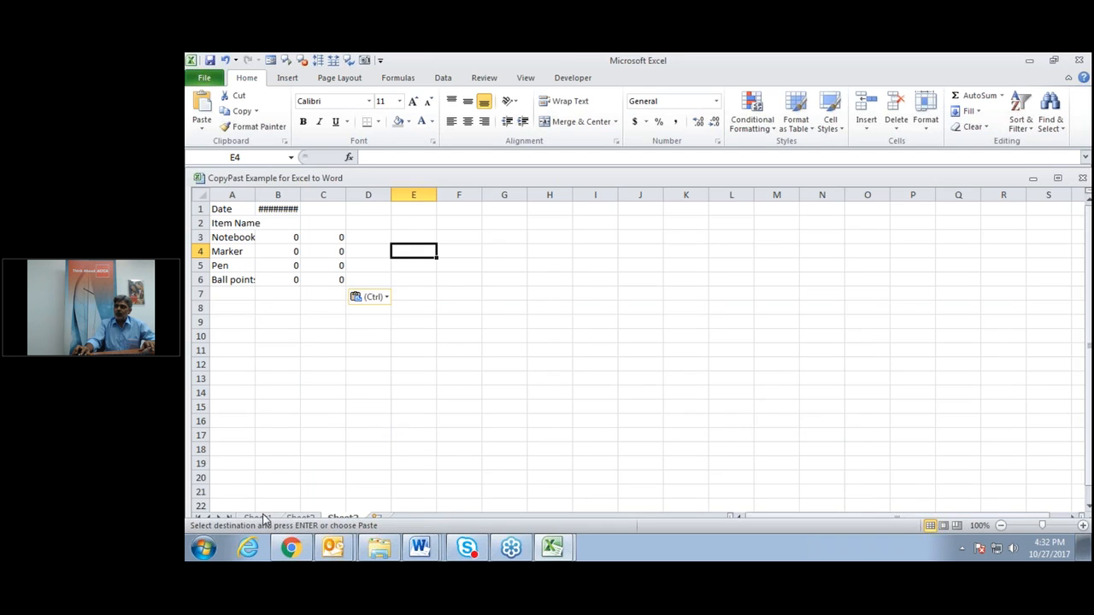
left_click(258, 519)
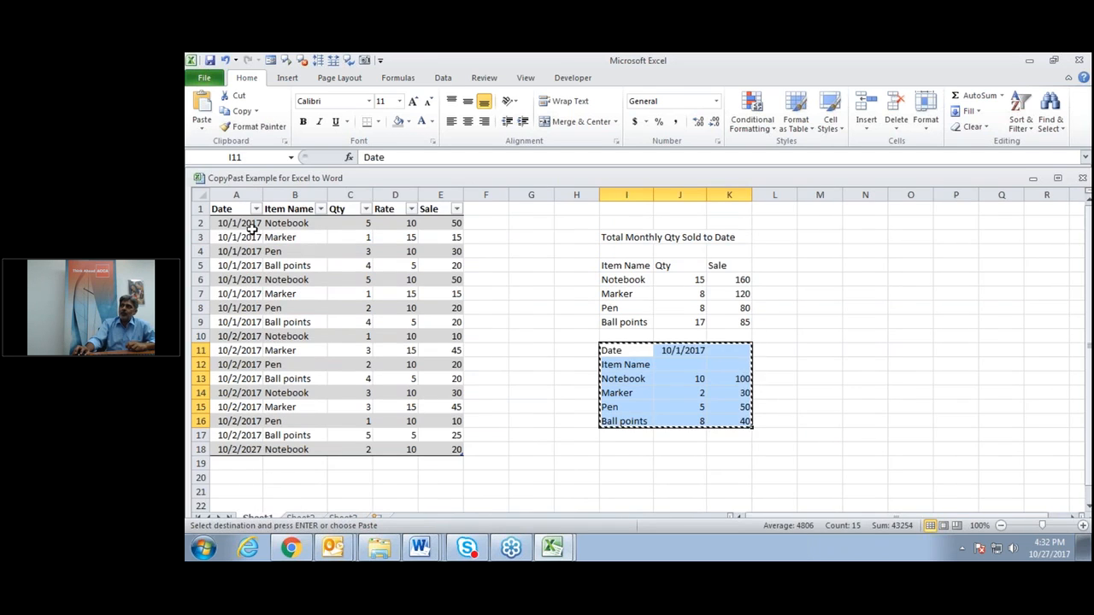
Copy the Date–Sale table A1:E18 and paste only its values into A1 of a new Sheet4.
left_click_drag(239, 212, 436, 455)
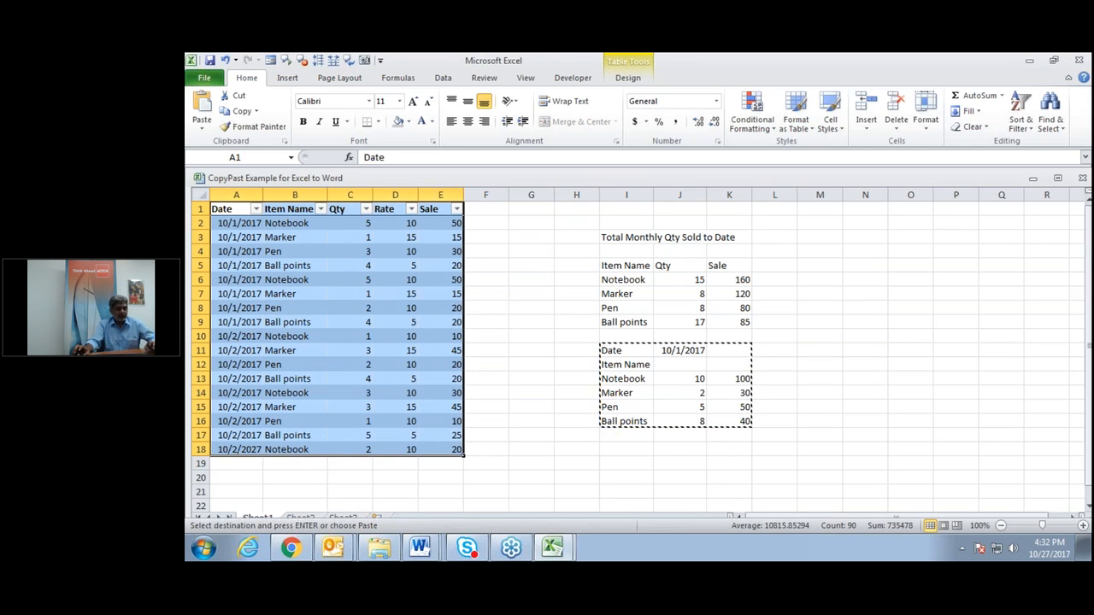
key("ctrl+c")
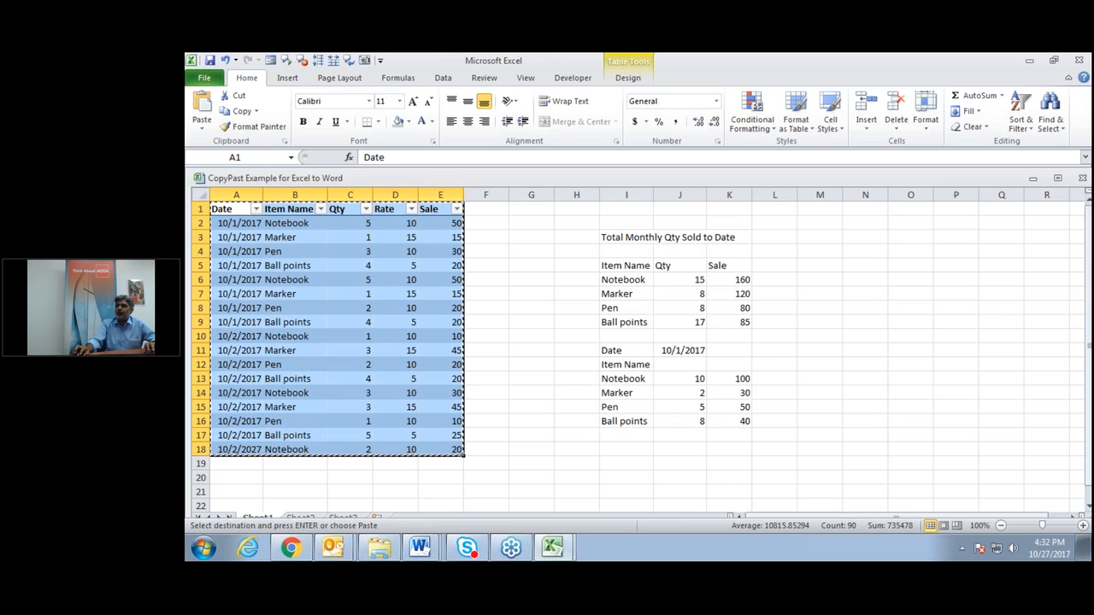
left_click(380, 519)
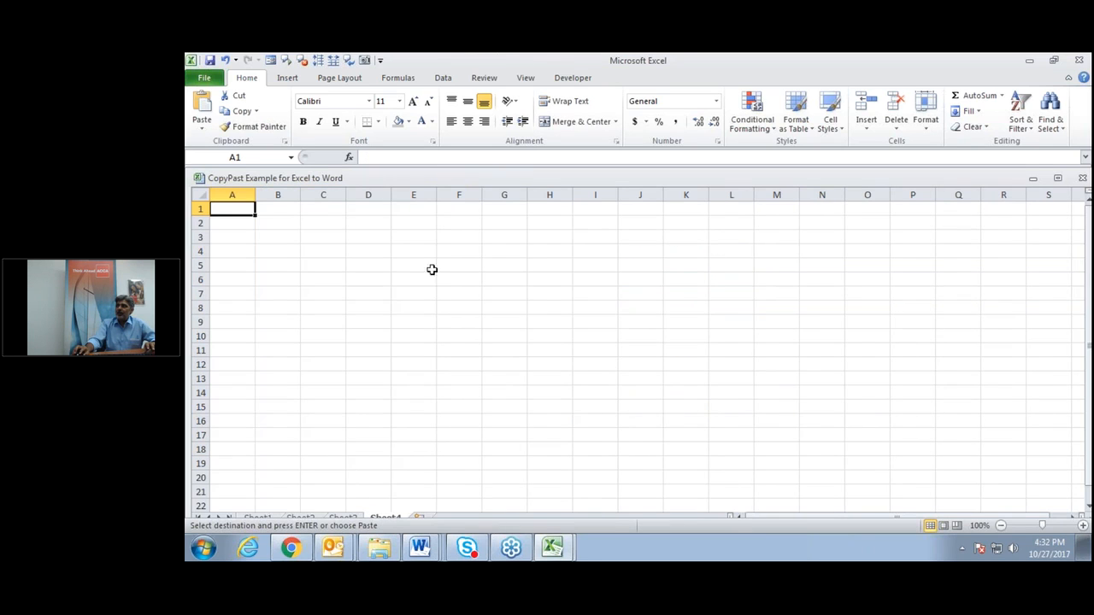
right_click(236, 209)
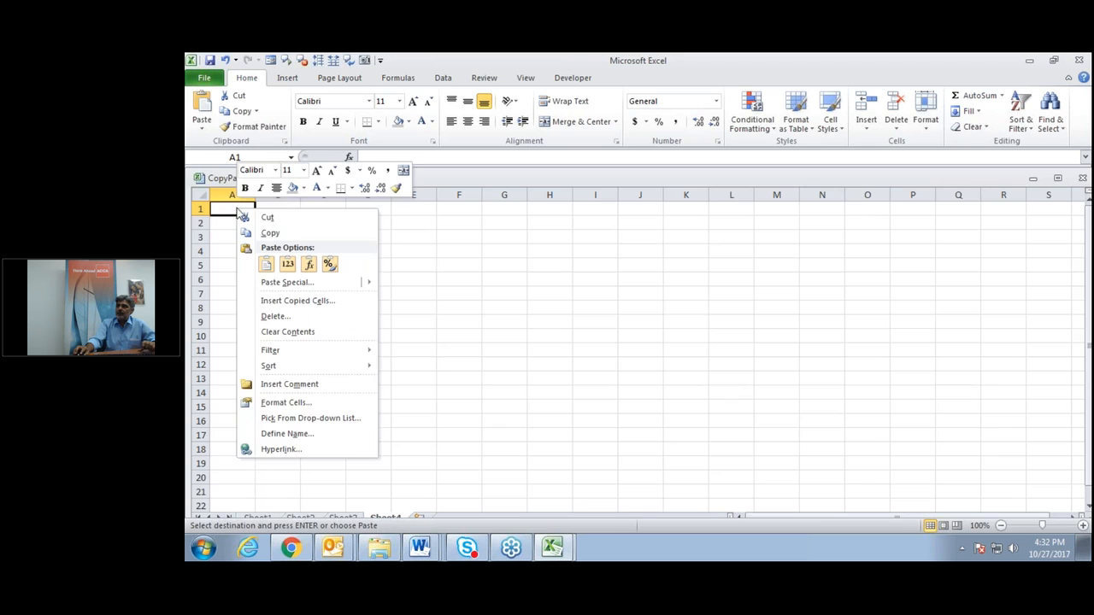
left_click(287, 265)
Select and copy the pasted values table on Sheet4.
left_click(547, 376)
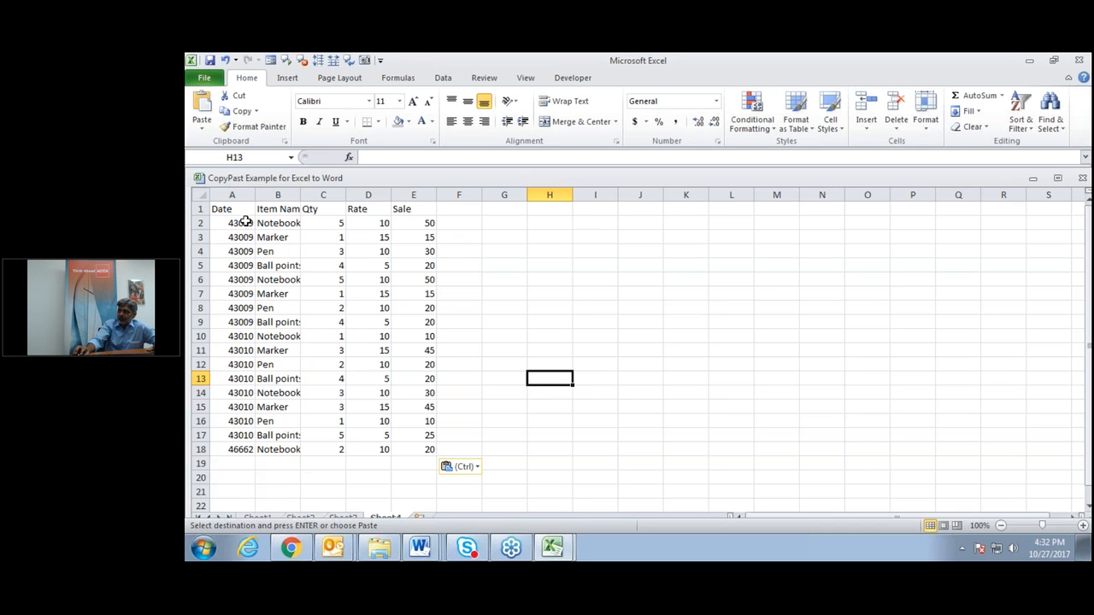
left_click_drag(229, 209, 418, 448)
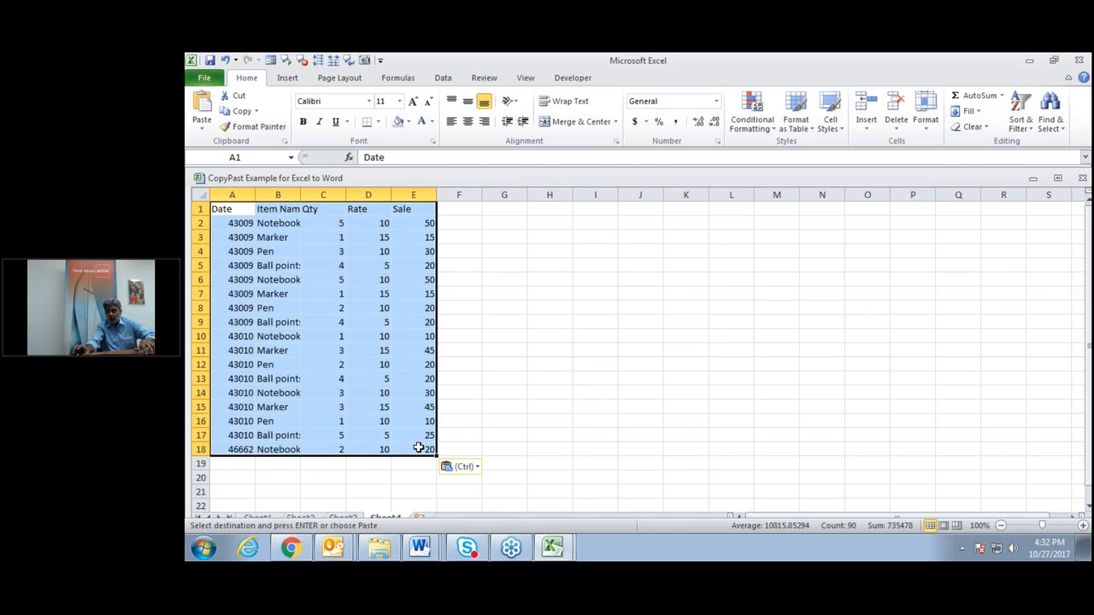
key("ctrl+c")
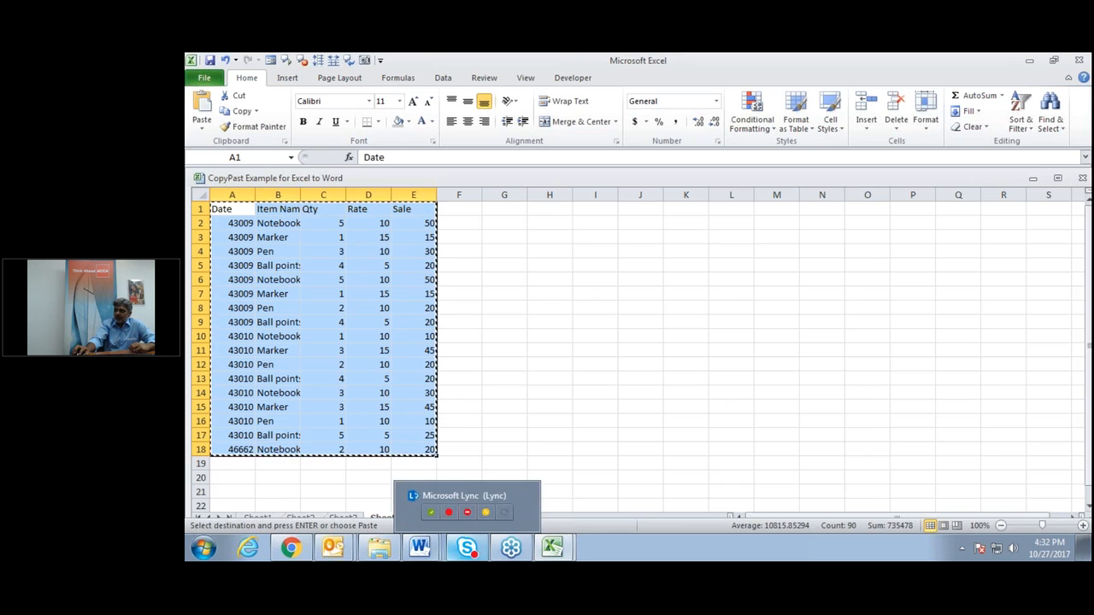
mouse_move(416, 554)
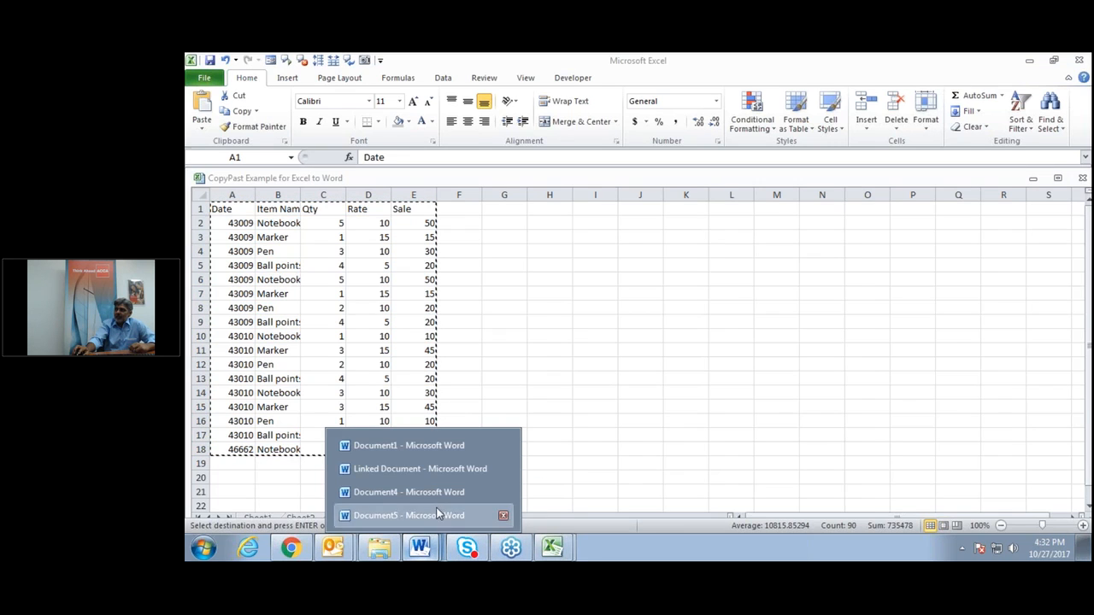
Add a page break for page 4, paste the sales table there, then undo the paste.
left_click(436, 514)
key("ctrl+Return")
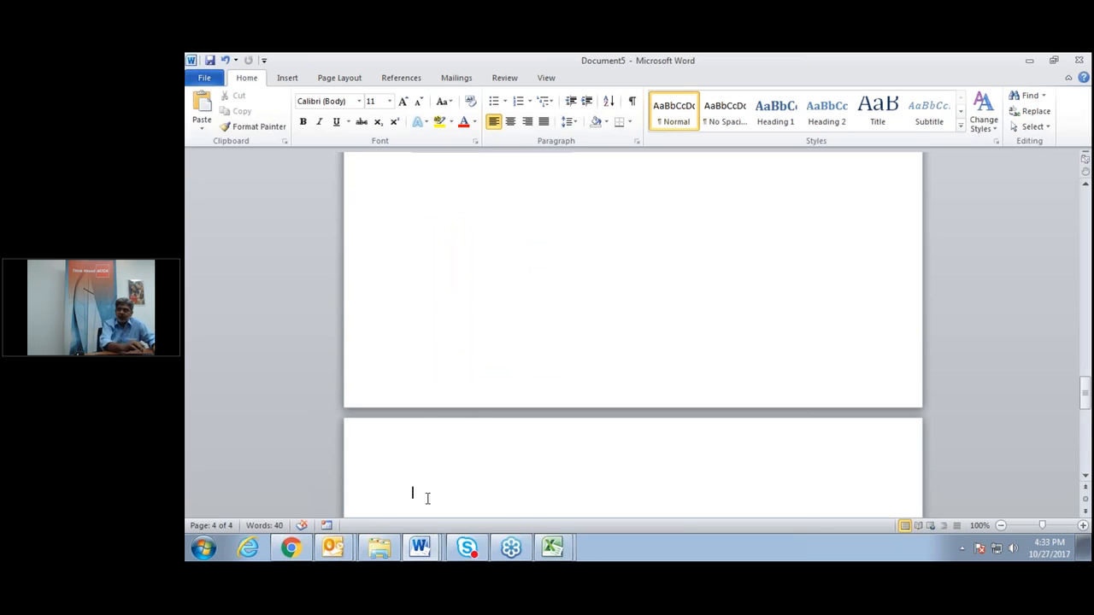
key("ctrl+v")
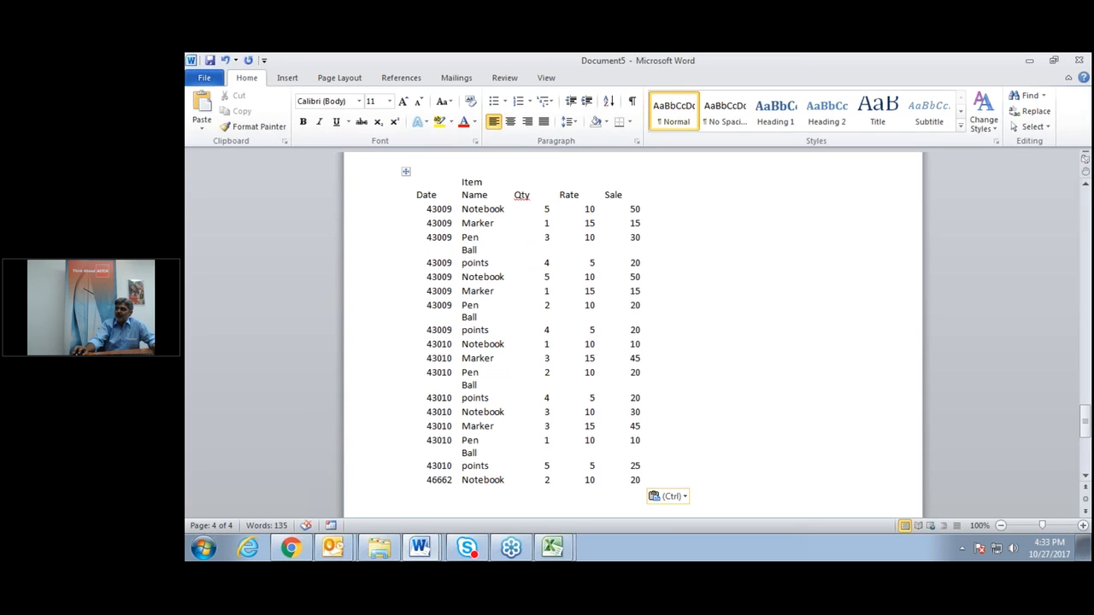
left_click(406, 172)
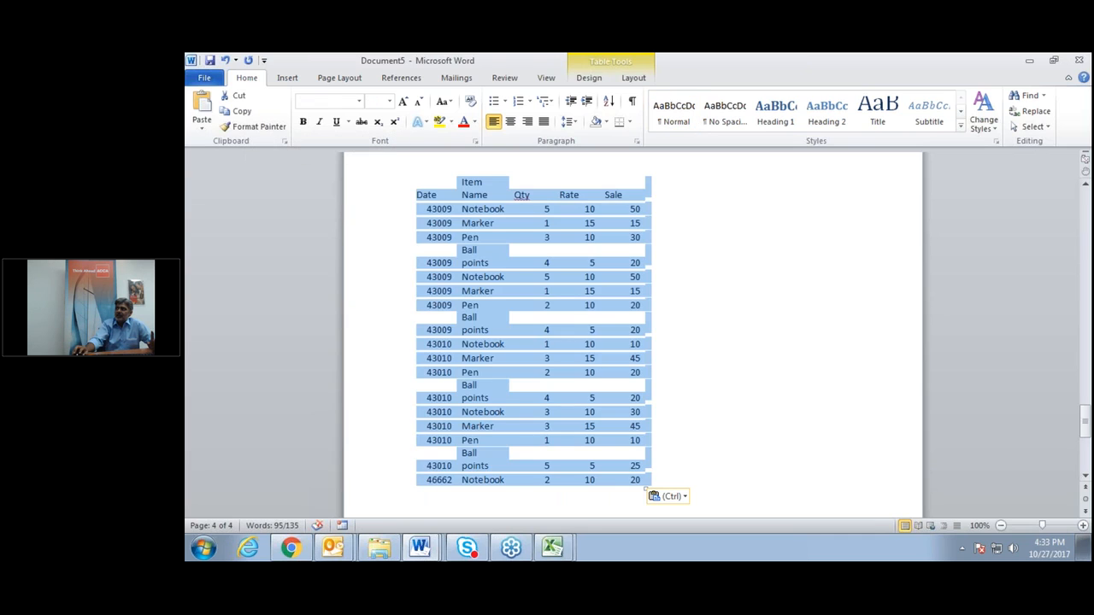
left_click(777, 332)
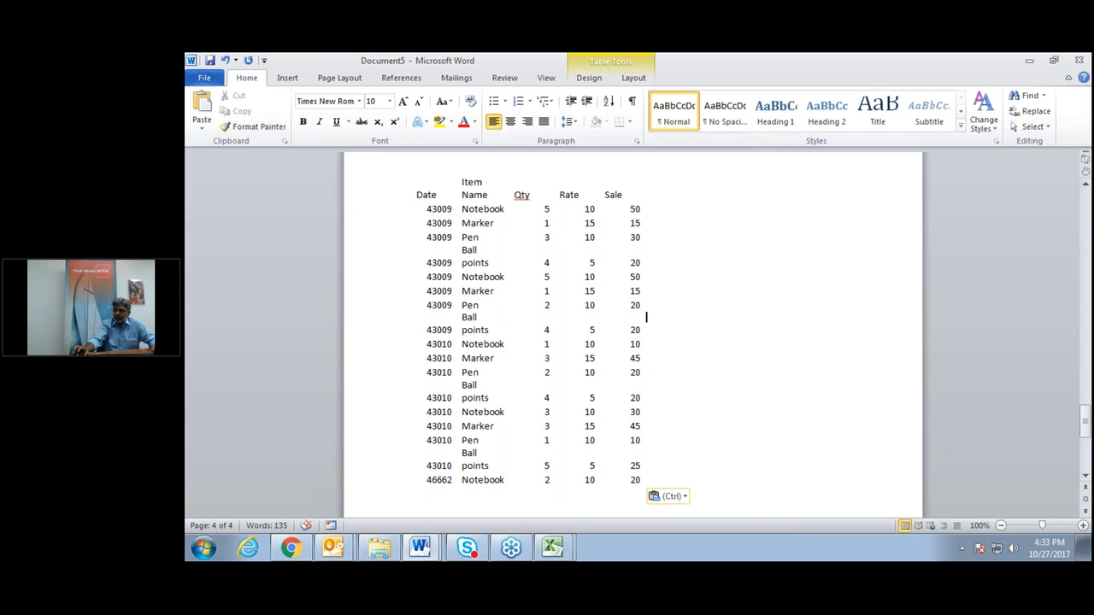
key("ctrl+z")
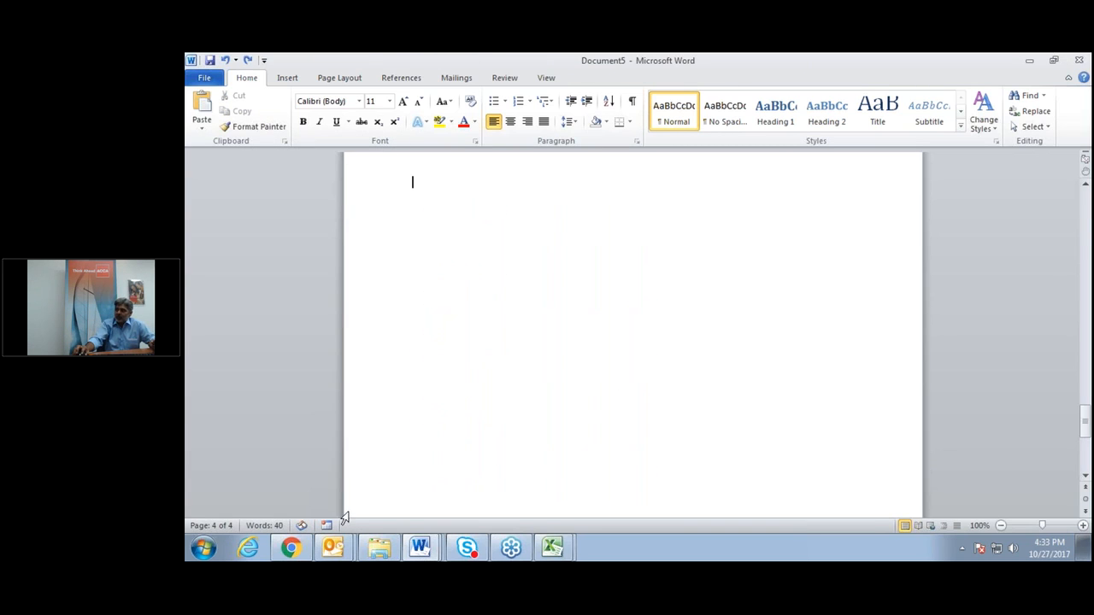
left_click(554, 551)
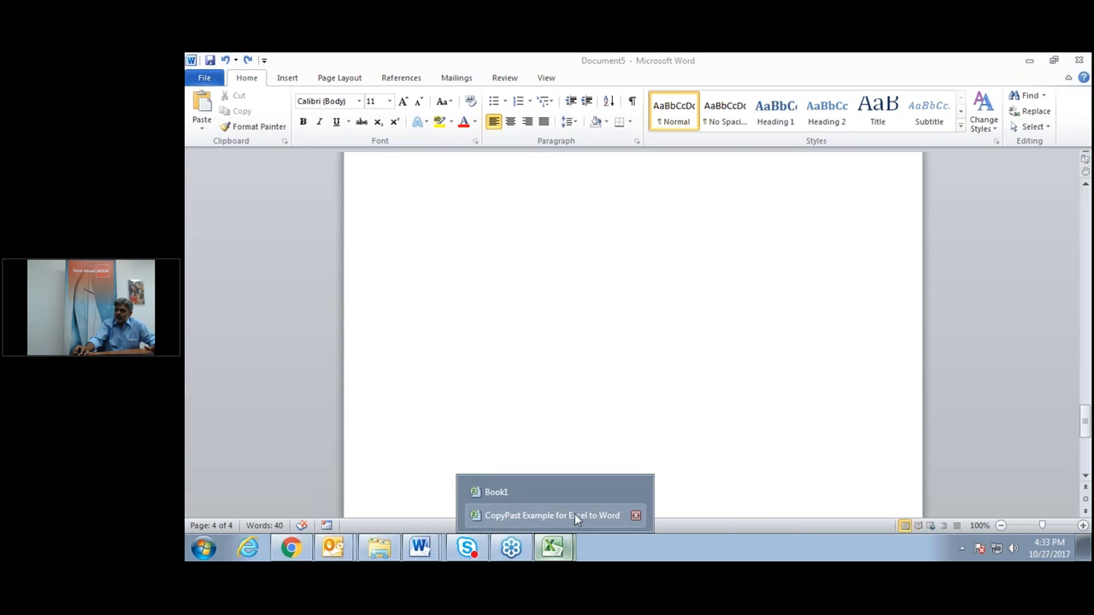
Format Sheet4's A1:E18 with headers as a table in the orange banded style.
left_click(575, 514)
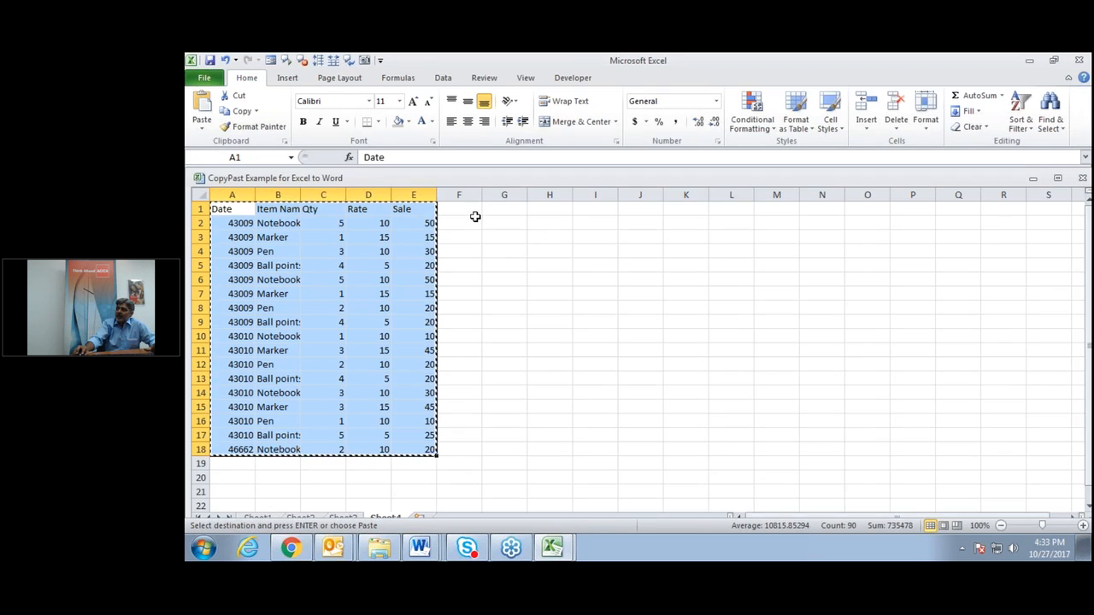
left_click(796, 119)
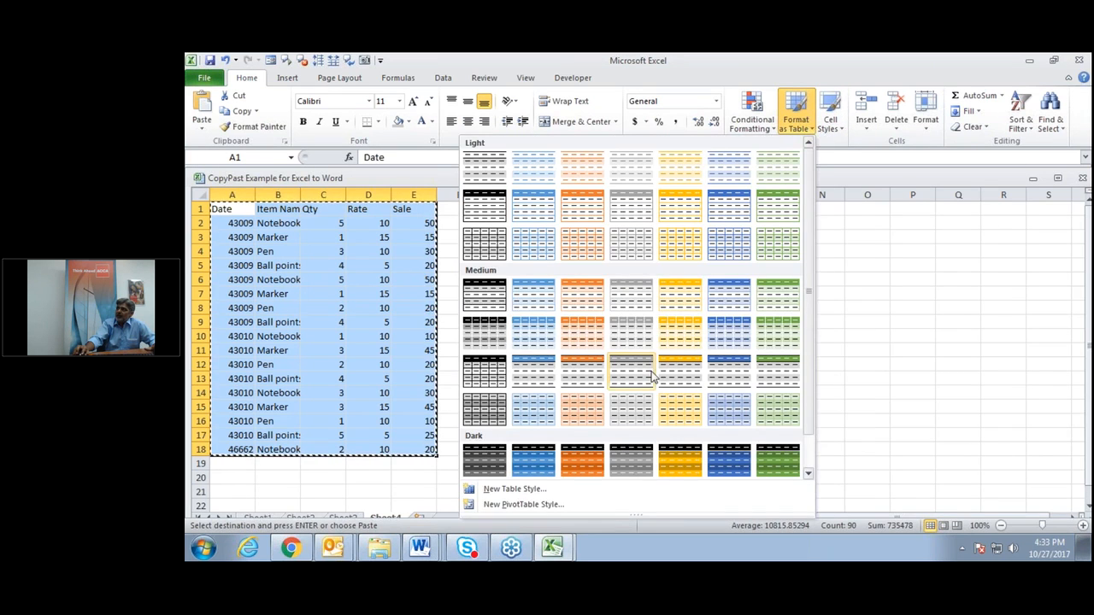
left_click(684, 476)
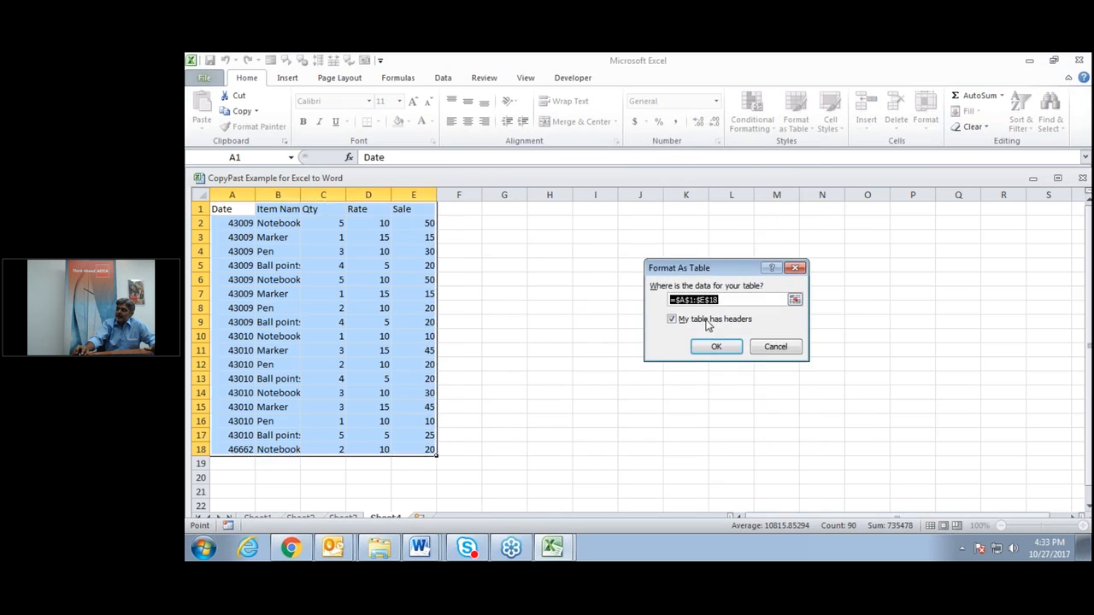
left_click(715, 347)
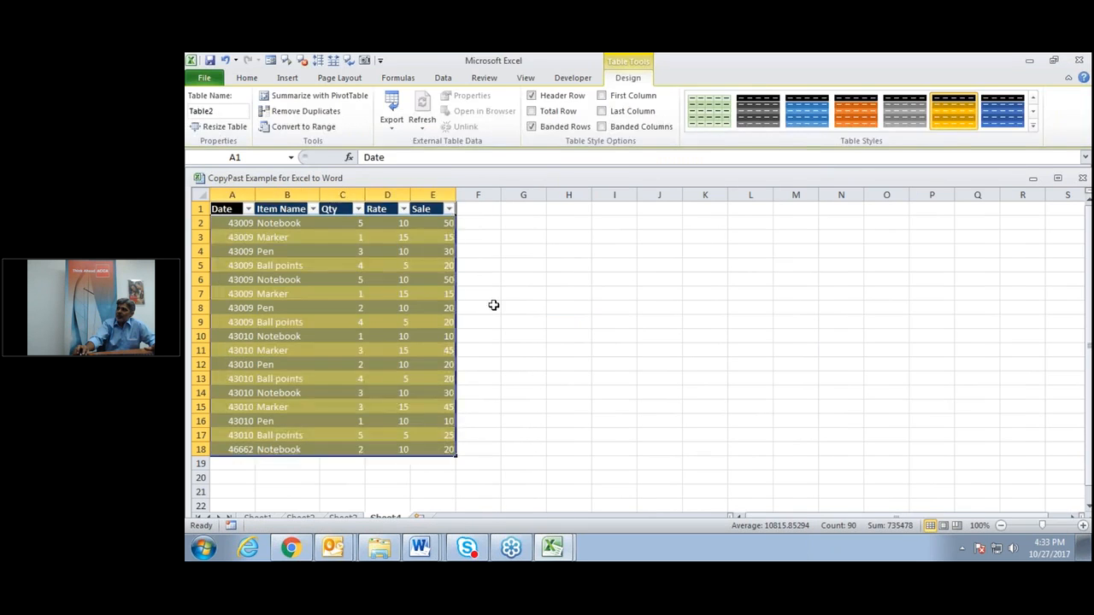
left_click(509, 308)
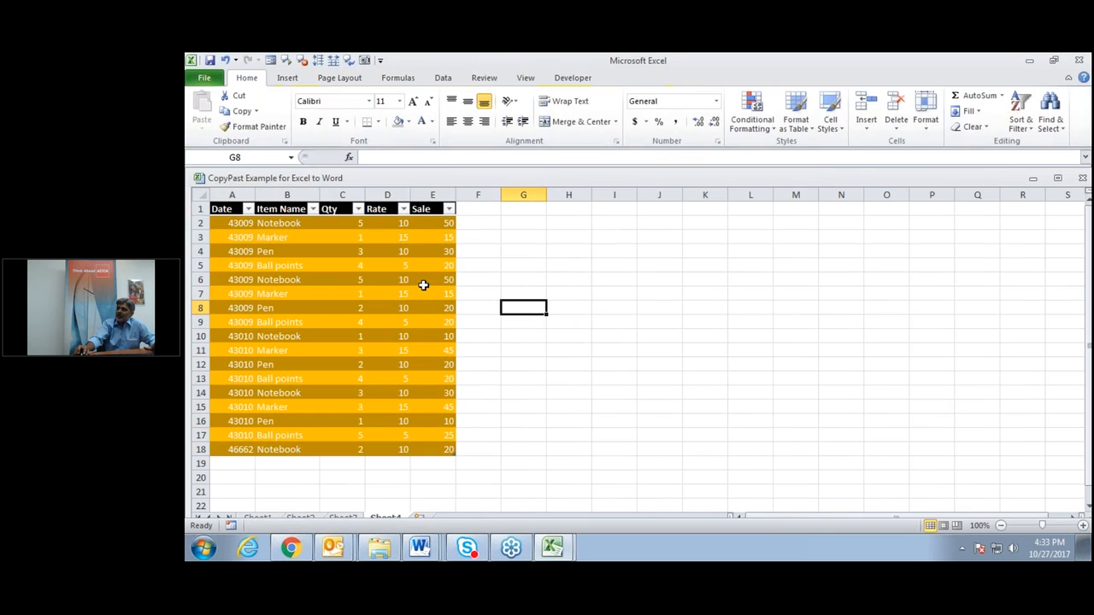
Select the entire sales table with Ctrl+A and copy it.
left_click(221, 208)
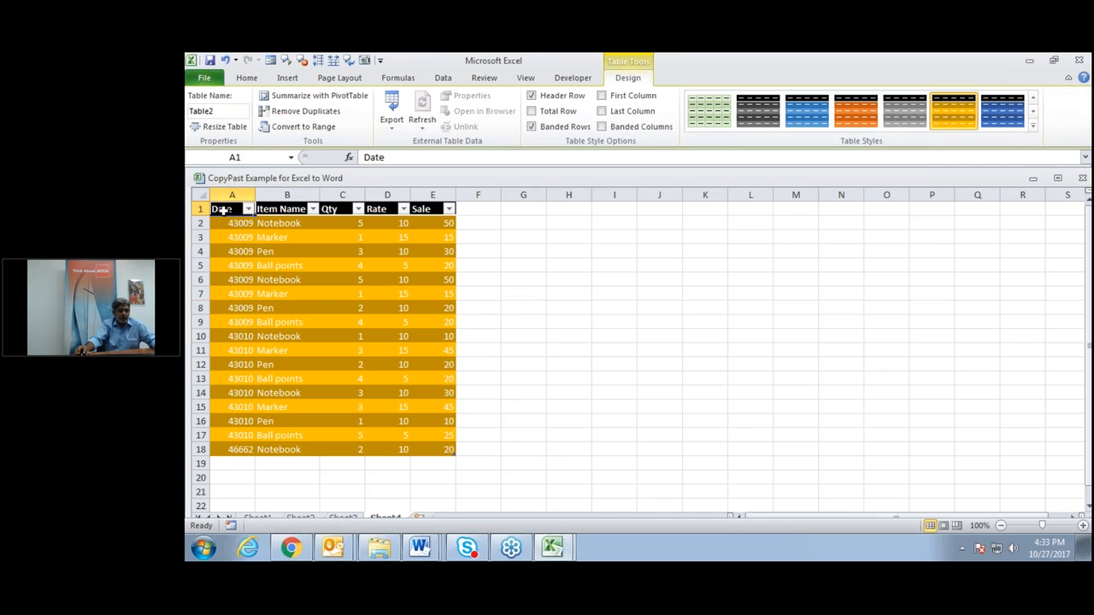
key("ctrl+a")
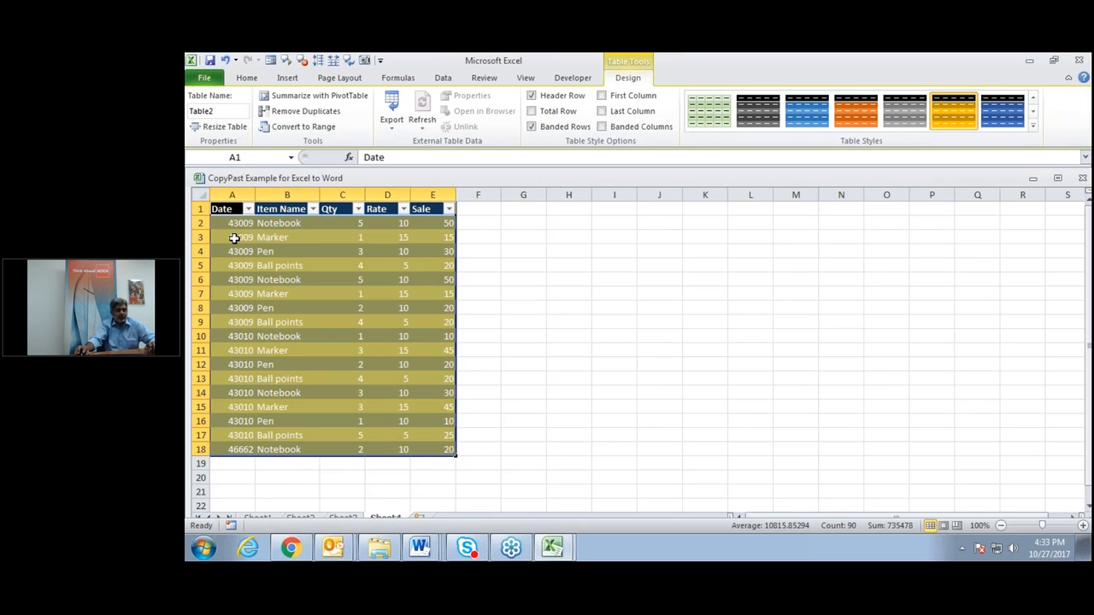
key("ctrl+c")
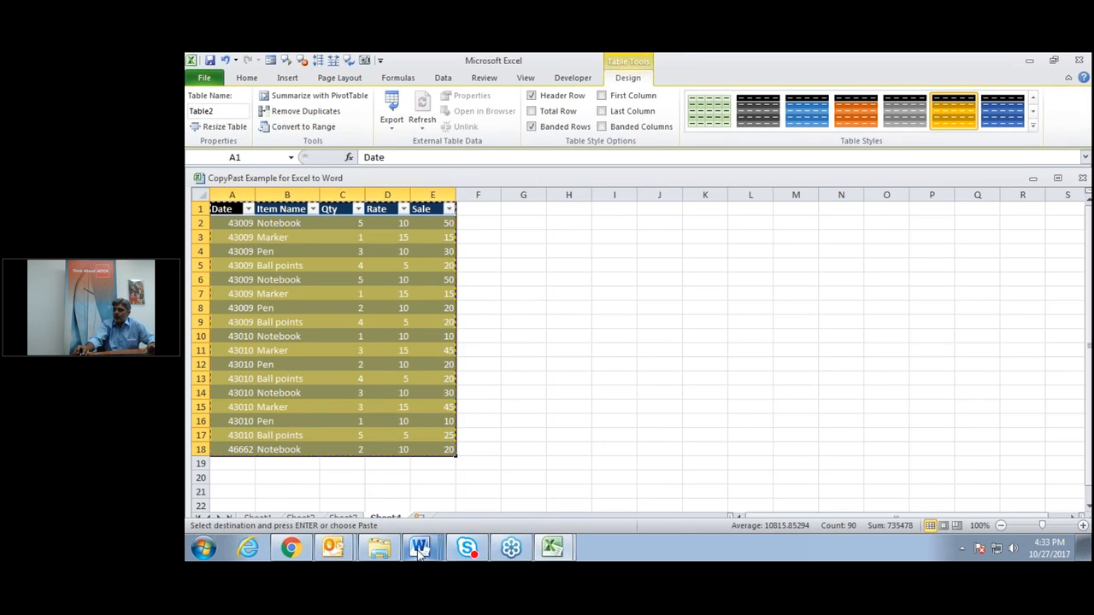
On Document5's blank page, Paste Special a link to Sheet4 R1C1:R18C5 as Formatted Text (RTF).
left_click(426, 543)
left_click(426, 520)
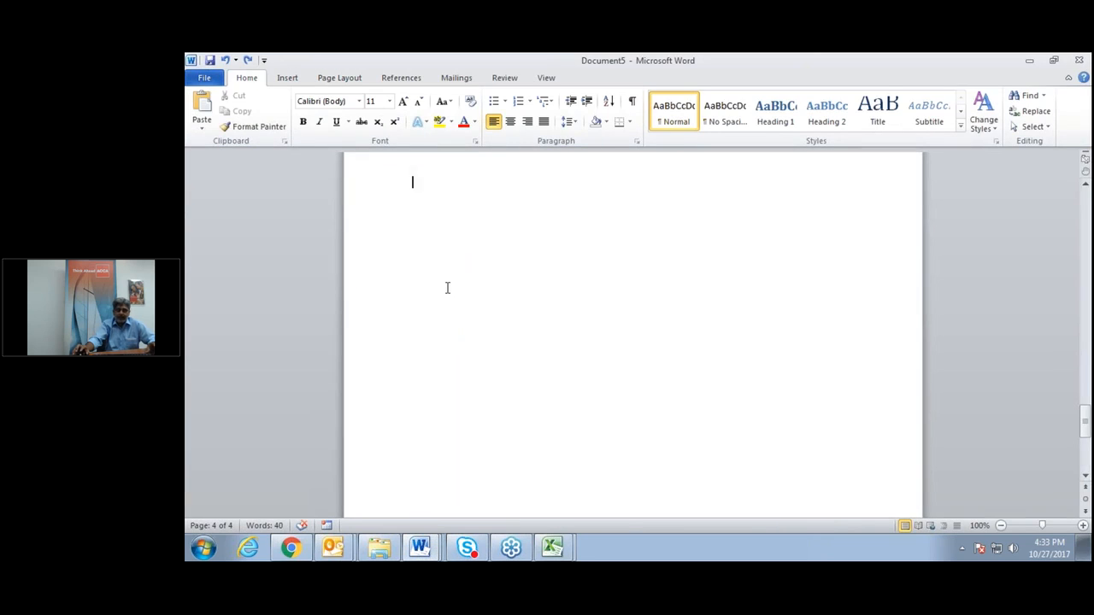
right_click(419, 180)
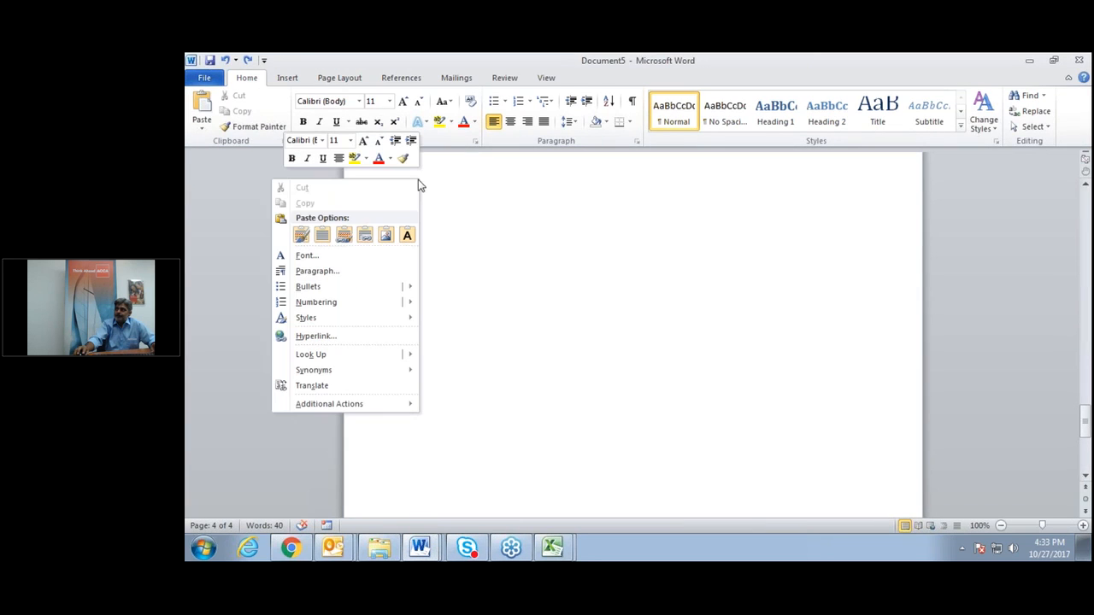
left_click(201, 130)
left_click(216, 158)
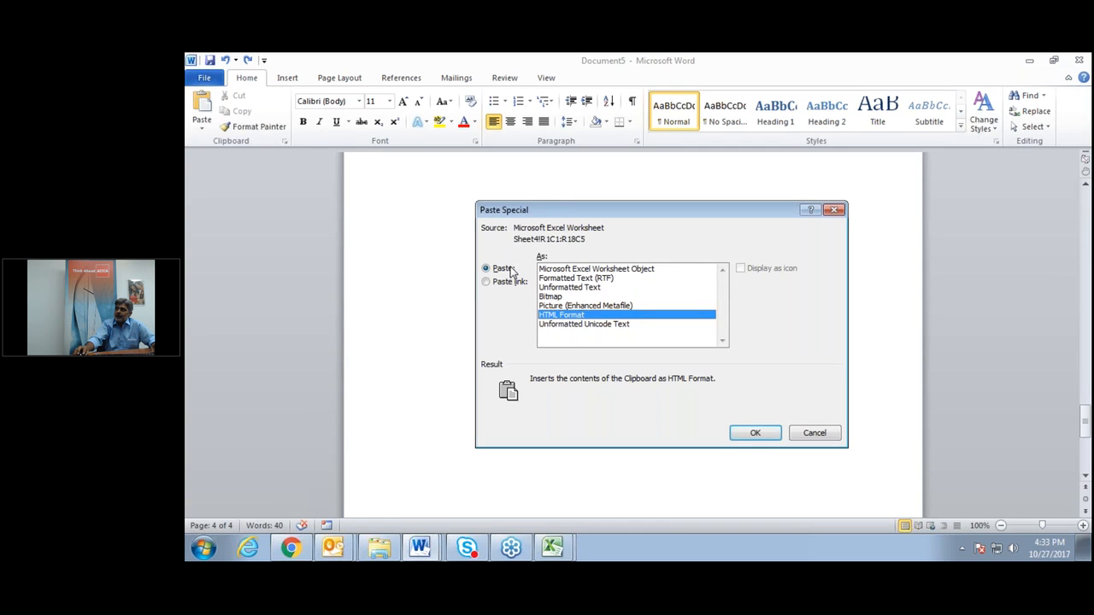
left_click(487, 282)
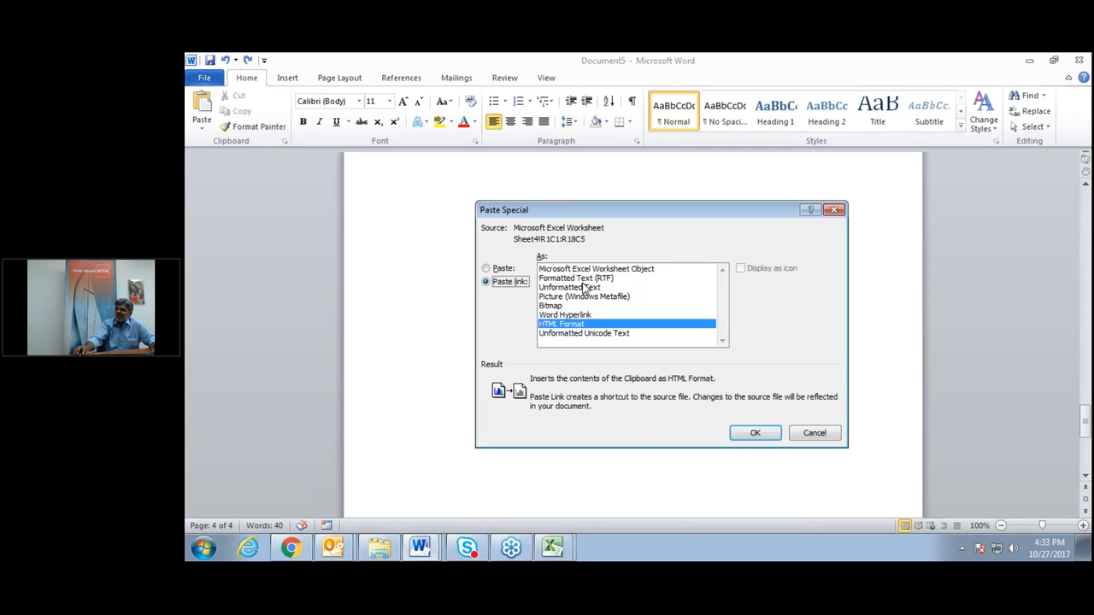
left_click(581, 279)
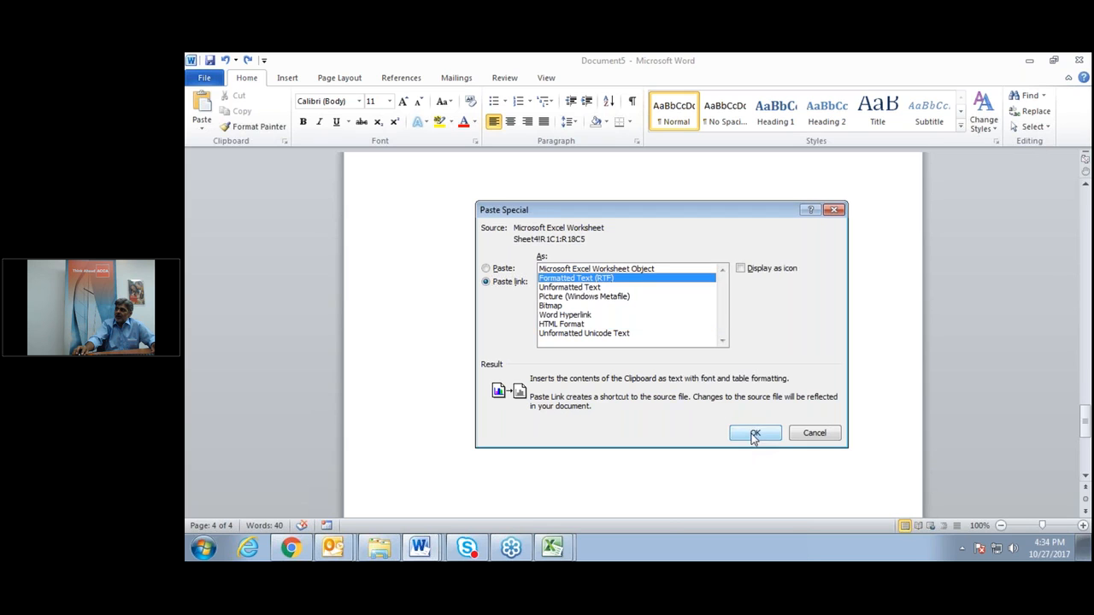
left_click(755, 433)
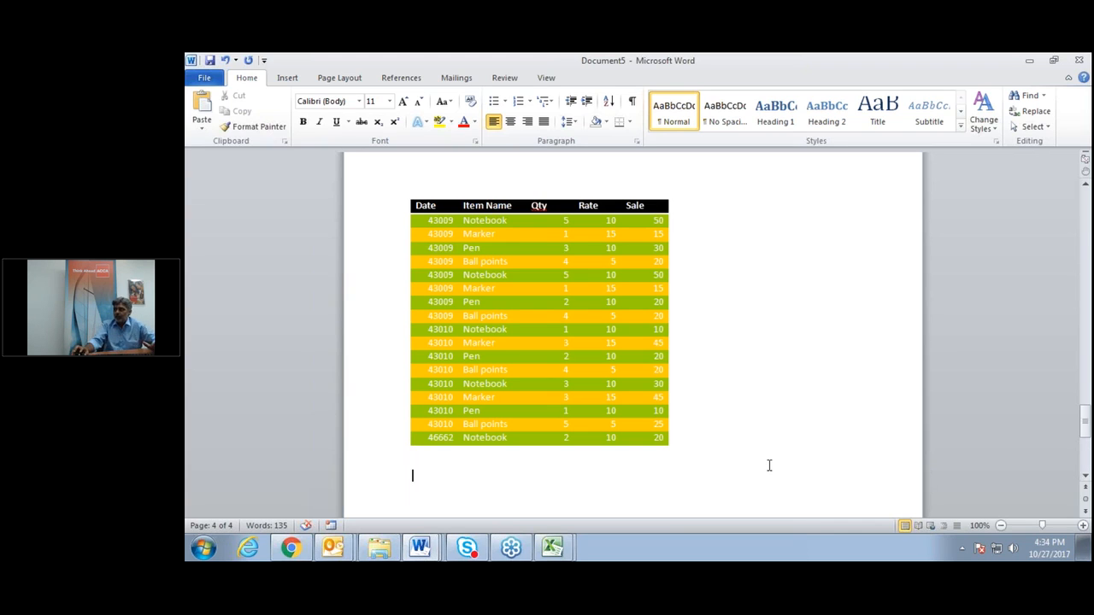
In the sales workbook, apply a blue table style to the sales table.
left_click(553, 548)
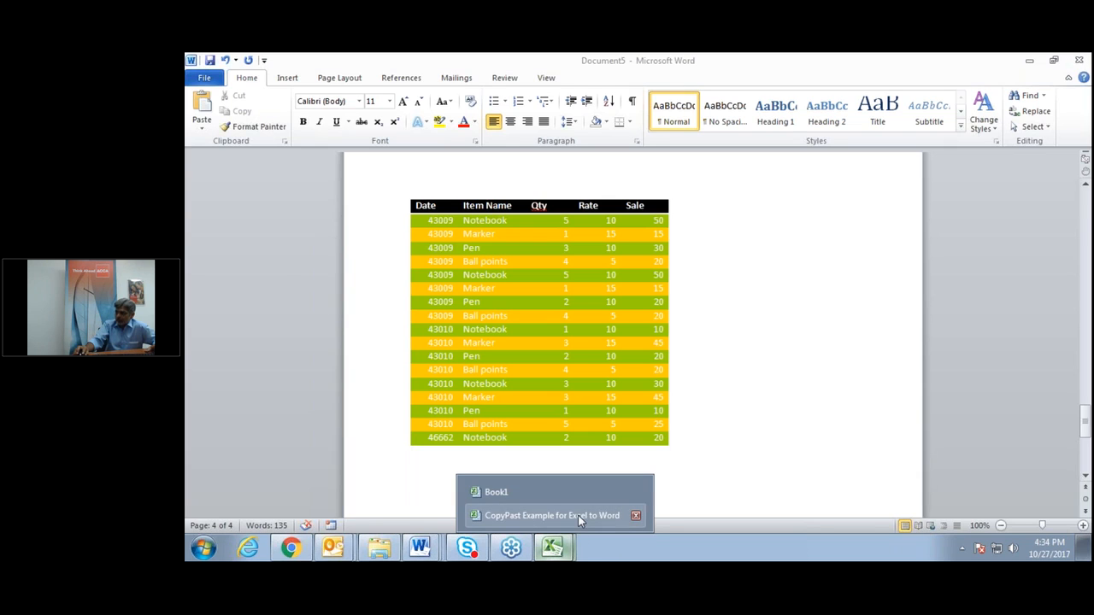
left_click(552, 515)
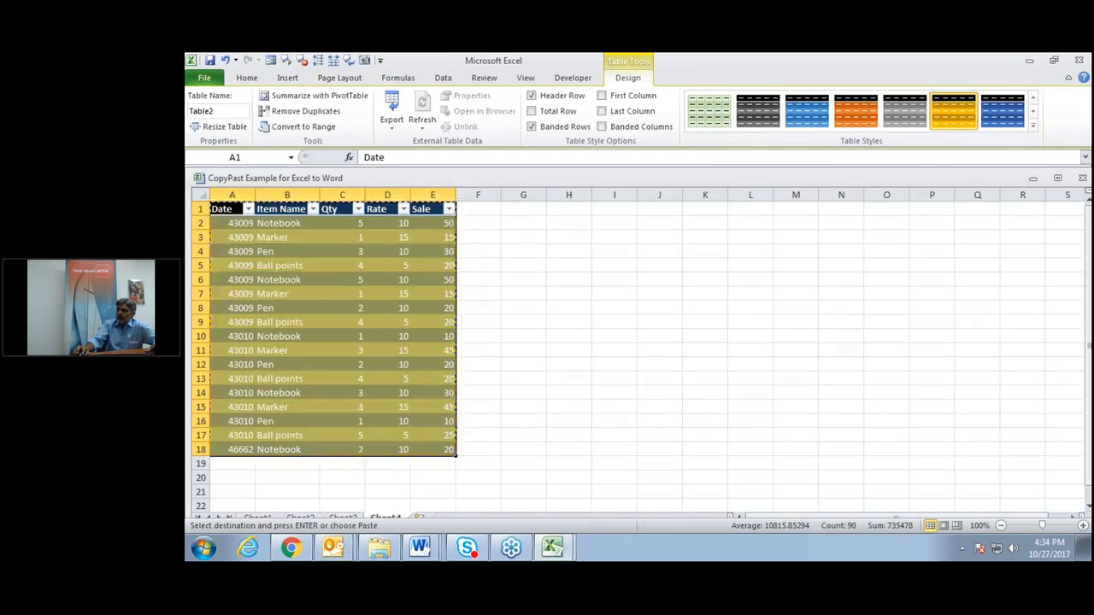
left_click(271, 259)
key("ctrl+a")
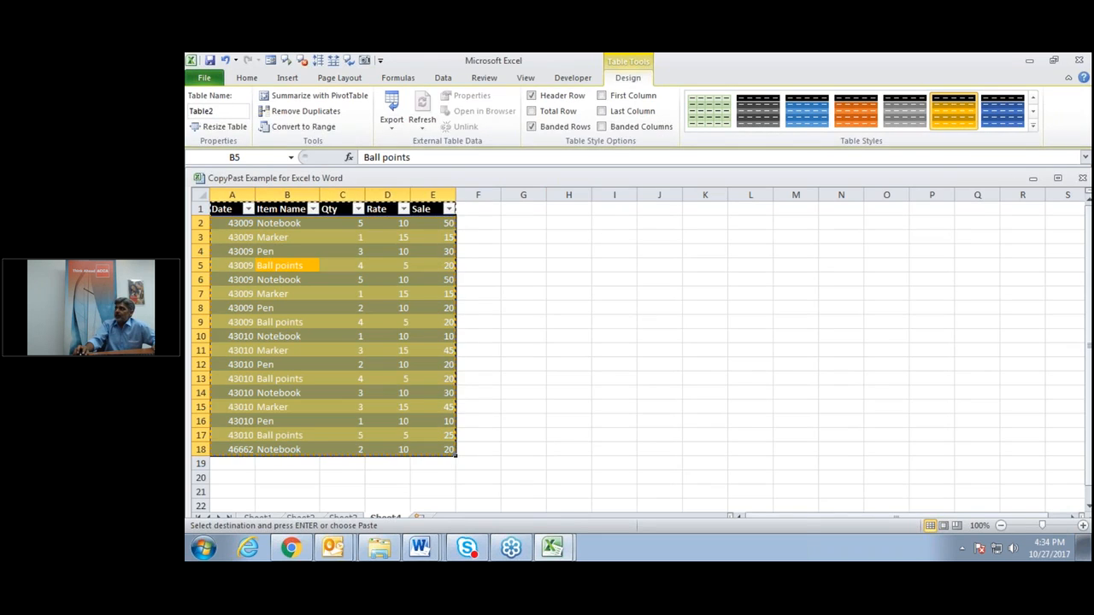
left_click(793, 109)
left_click(751, 293)
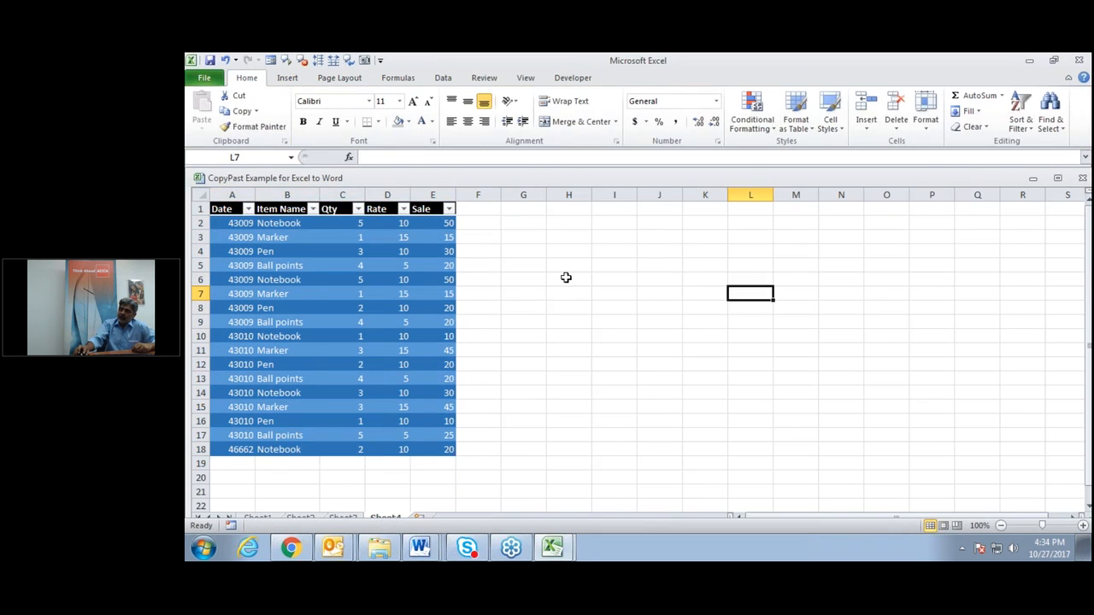
Return to Document5 and confirm the linked page-4 table shows the new shading.
mouse_move(419, 547)
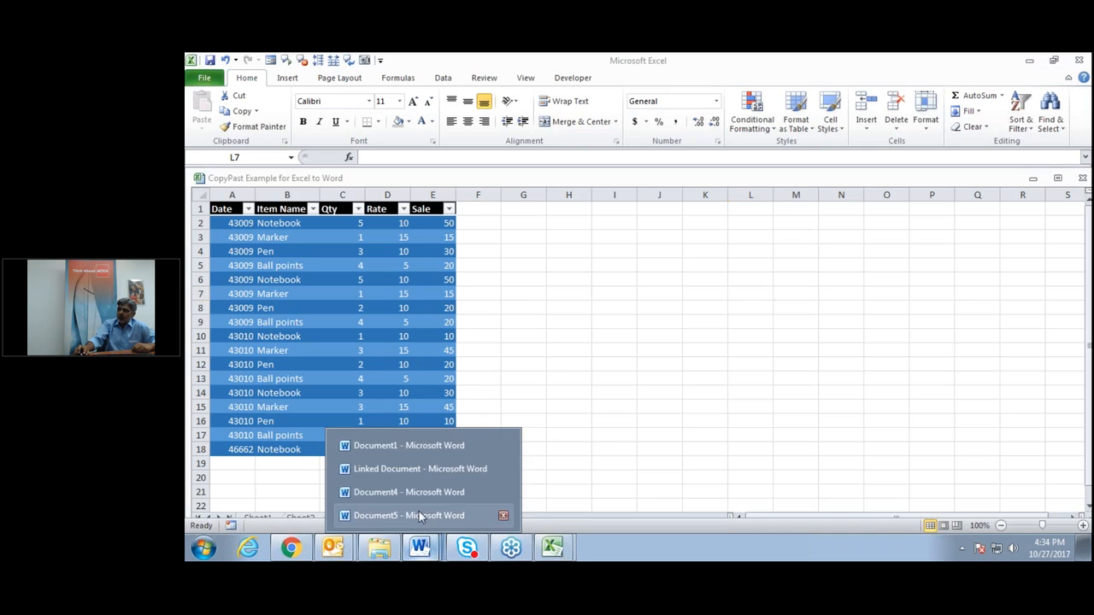
left_click(419, 511)
left_click(716, 419)
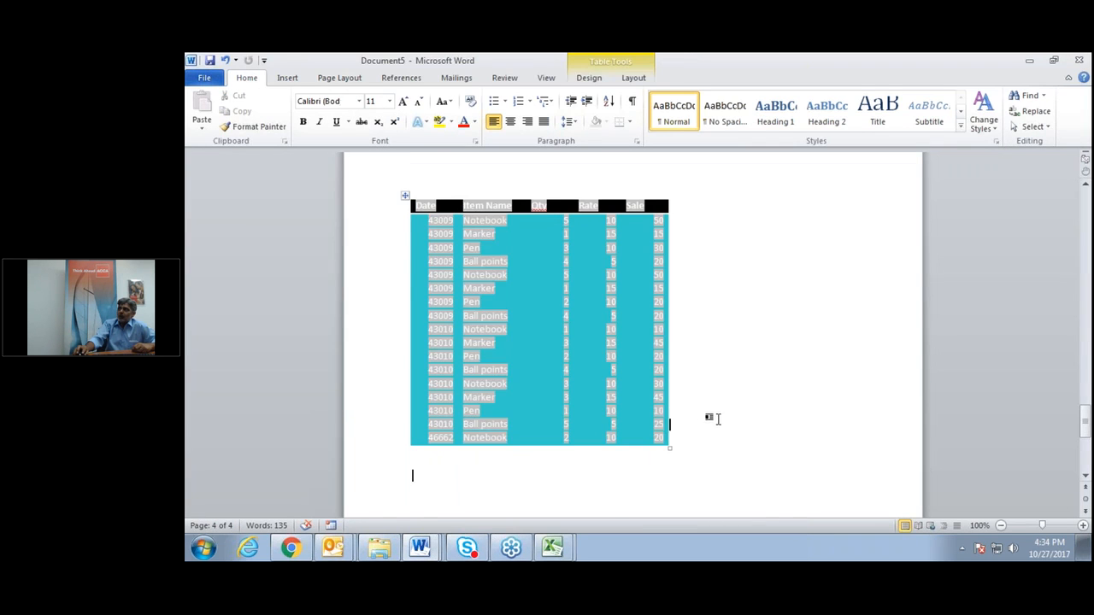
left_click(777, 474)
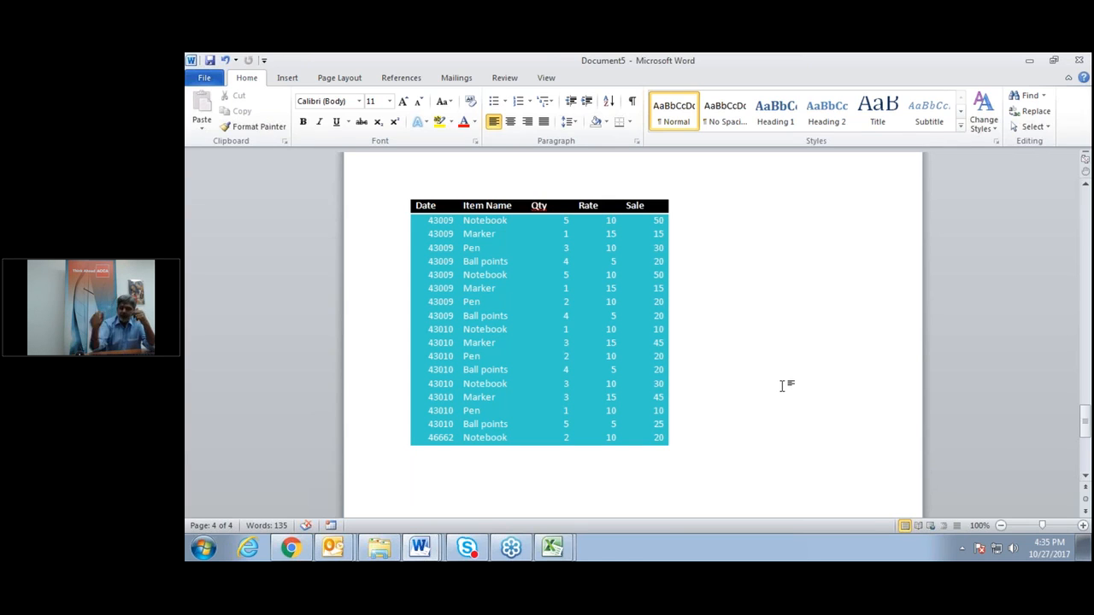
Switch to the CopyPast Example sales workbook and add a new blank Sheet5 worksheet.
left_click(552, 549)
left_click(560, 516)
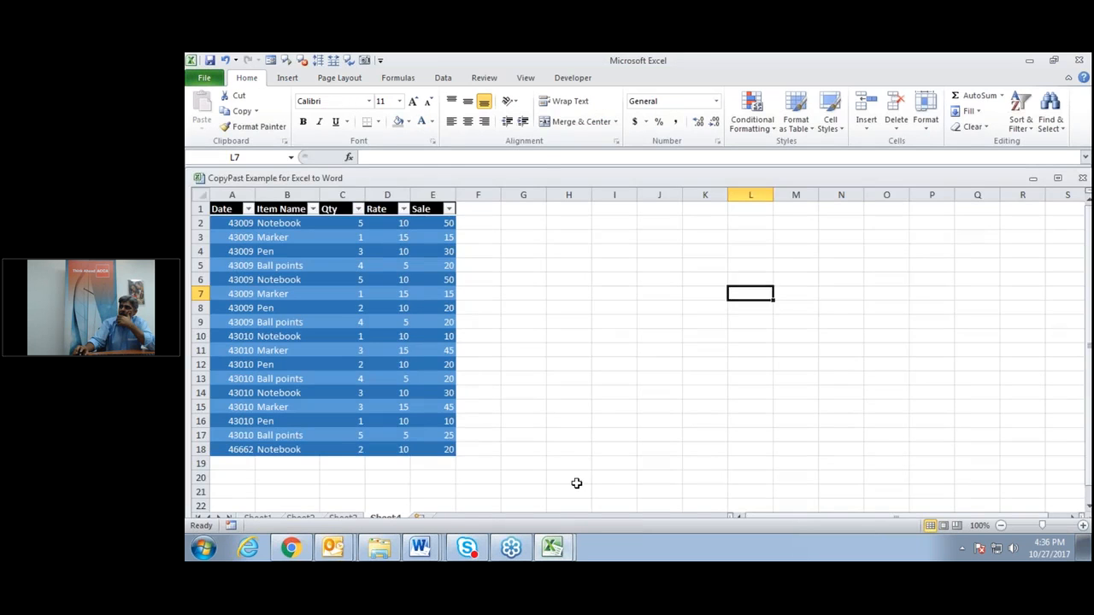
scroll(601, 452, "down", 1)
scroll(601, 452, "up", 1)
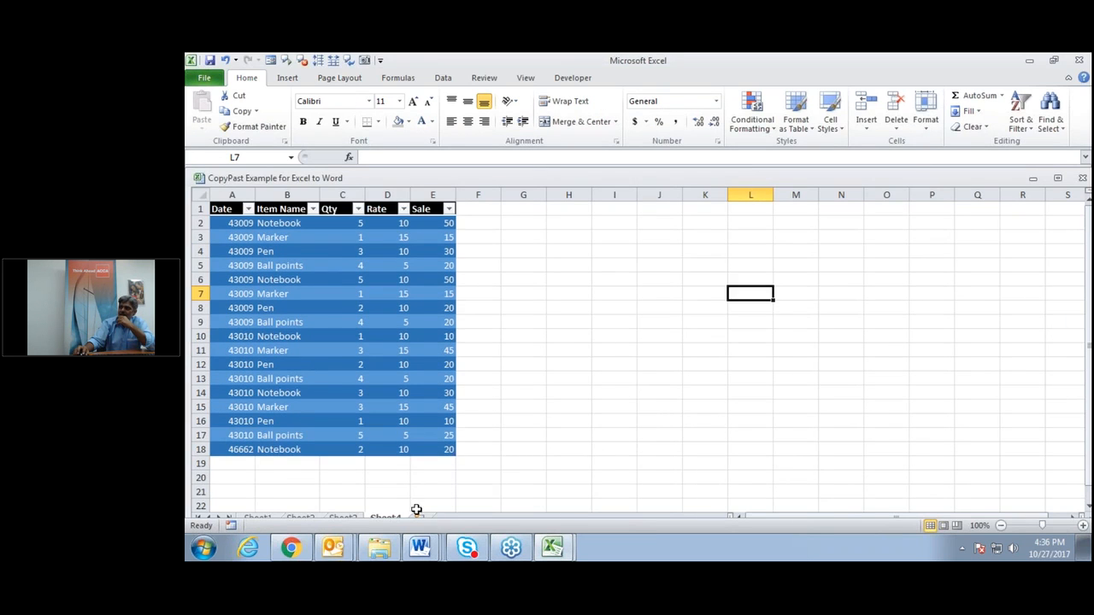
left_click(482, 449)
left_click(418, 520)
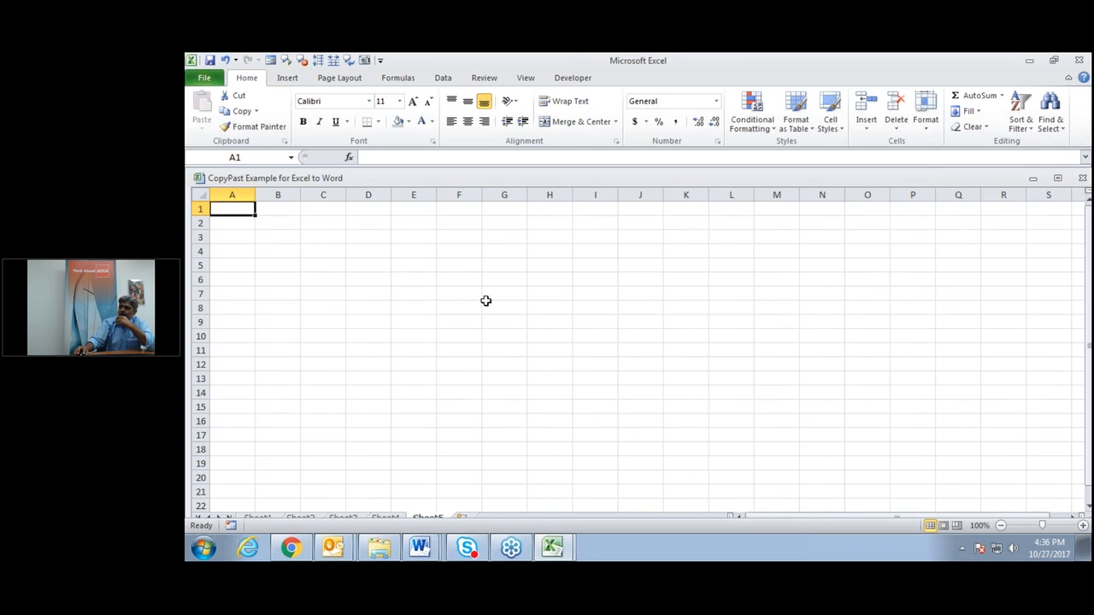
left_click(454, 294)
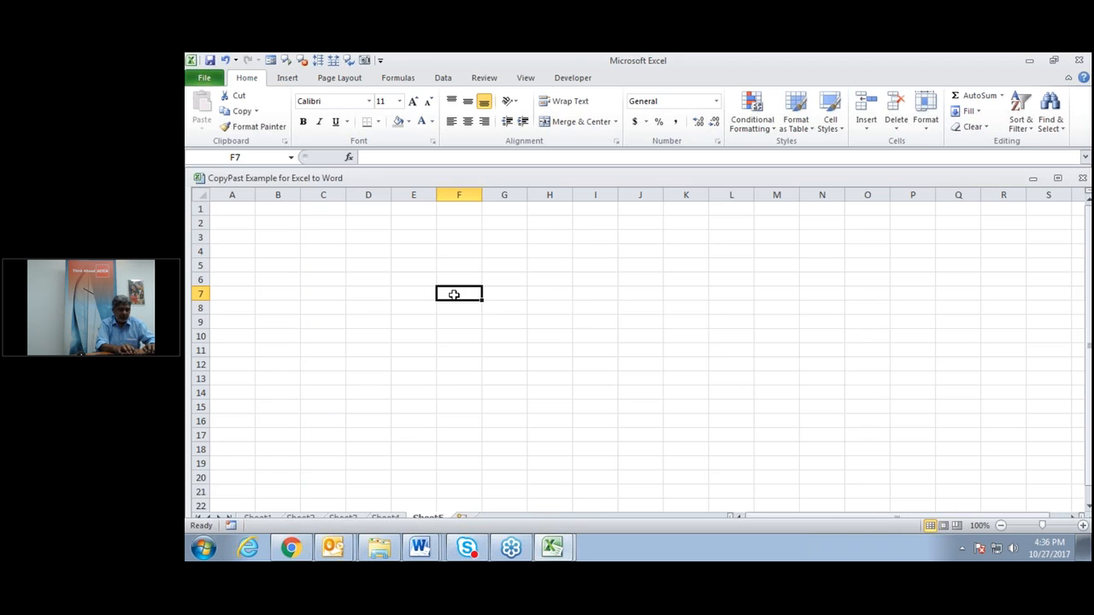
Enter the heading Month in F7 with Jan, Feb and March below it.
type("Month")
key("Return")
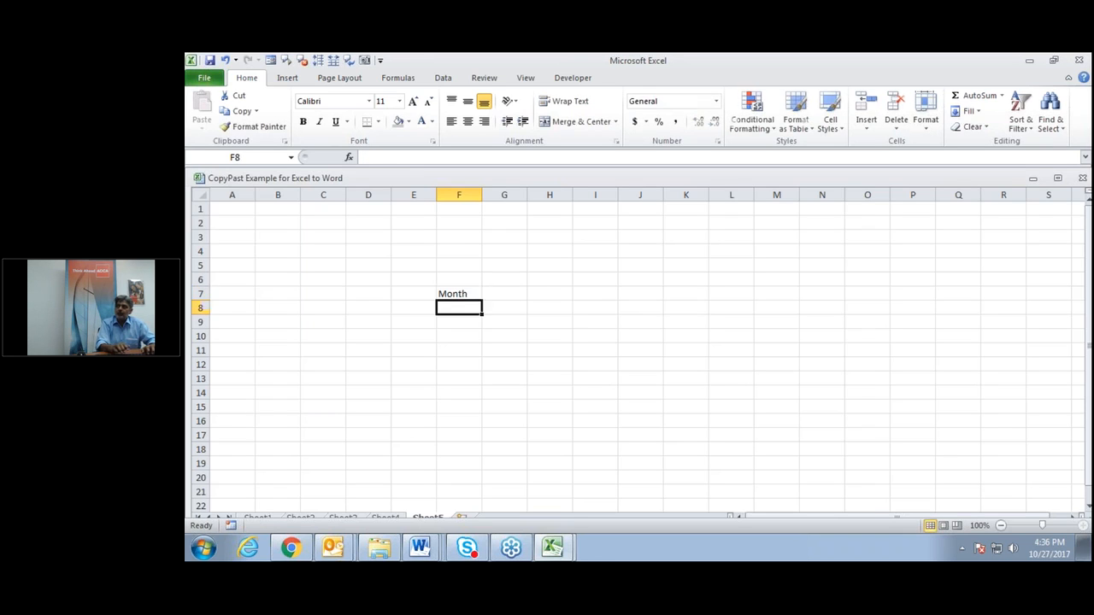
type("Jab")
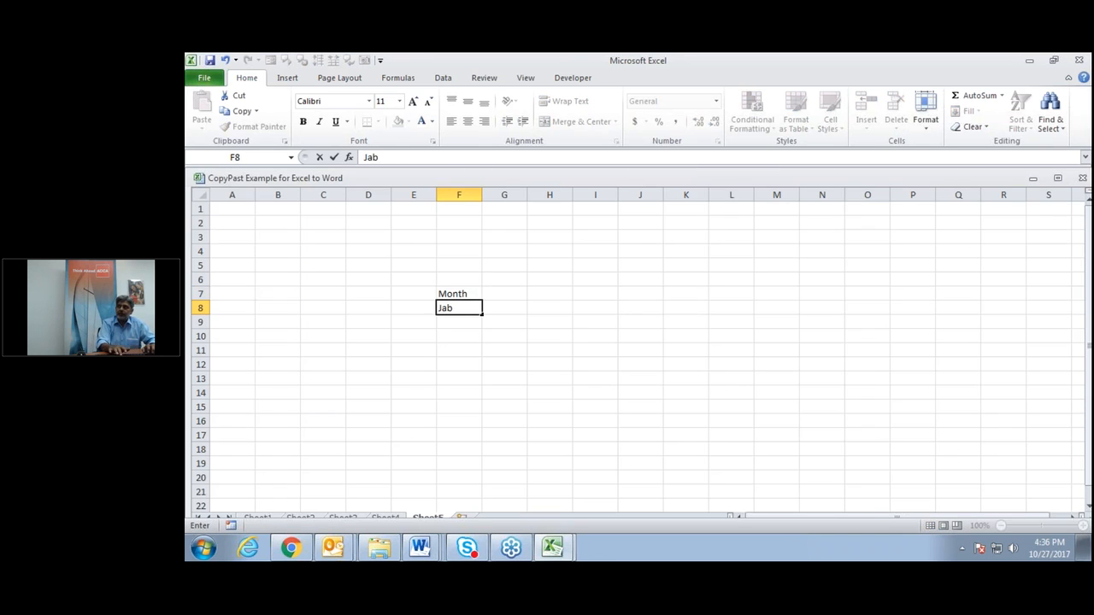
key("Return")
type("Feb")
key("Return")
type("March")
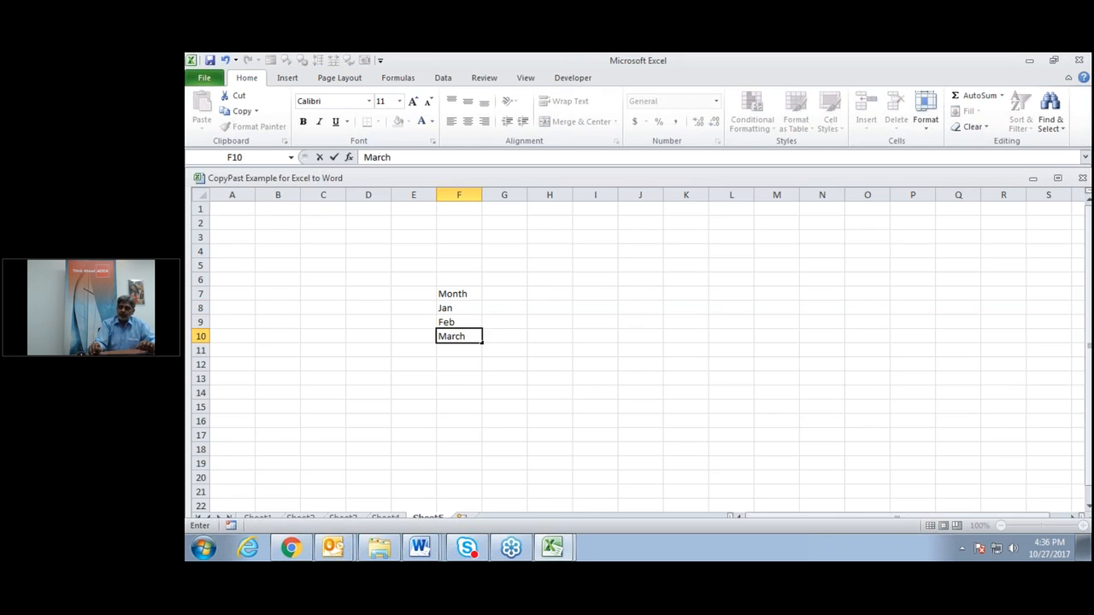
key("Return")
Add the column headings Item1, Item2 and Item in G7:I7.
left_click(494, 291)
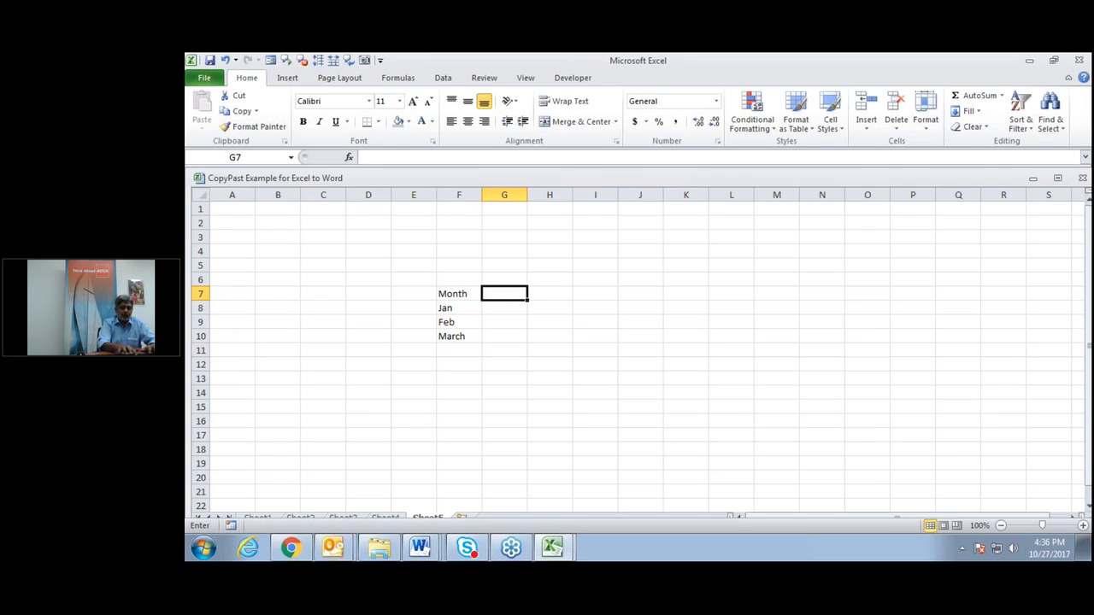
type("Item")
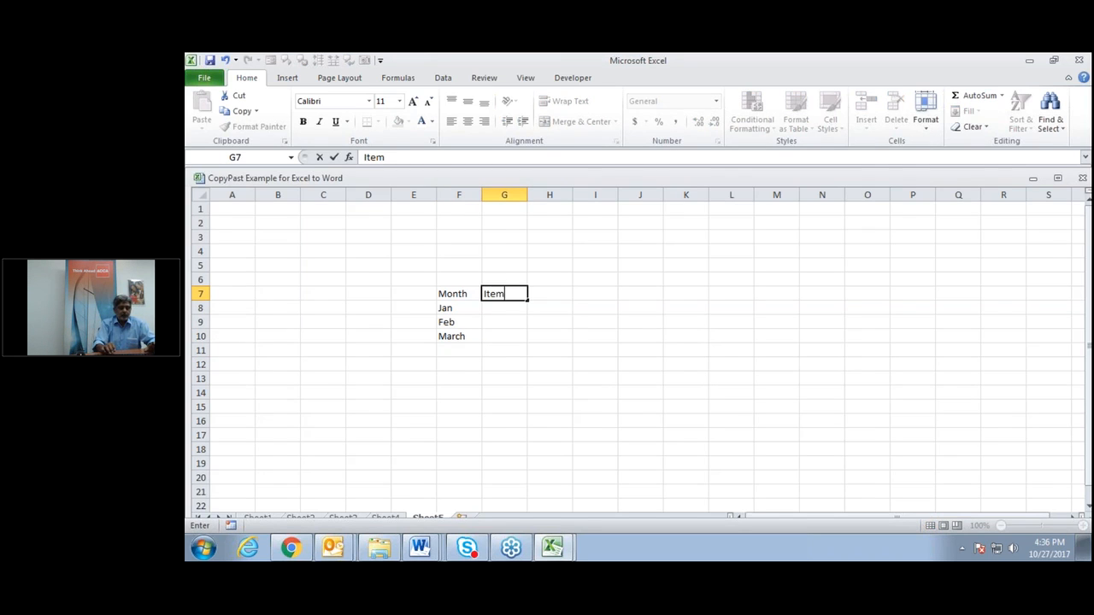
type("1")
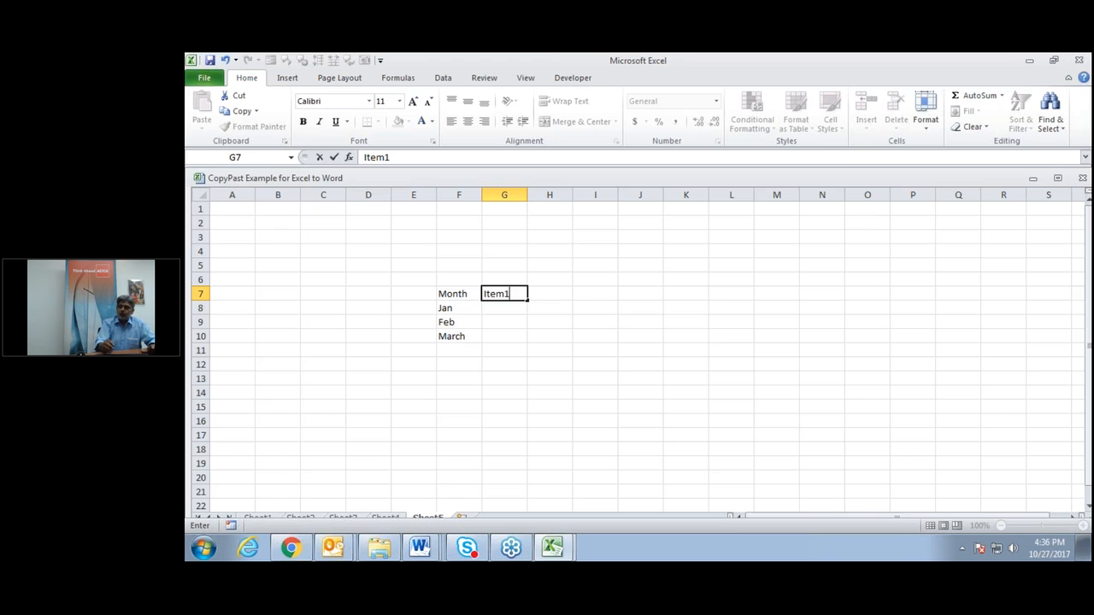
key("Tab")
type("Item2")
key("Tab")
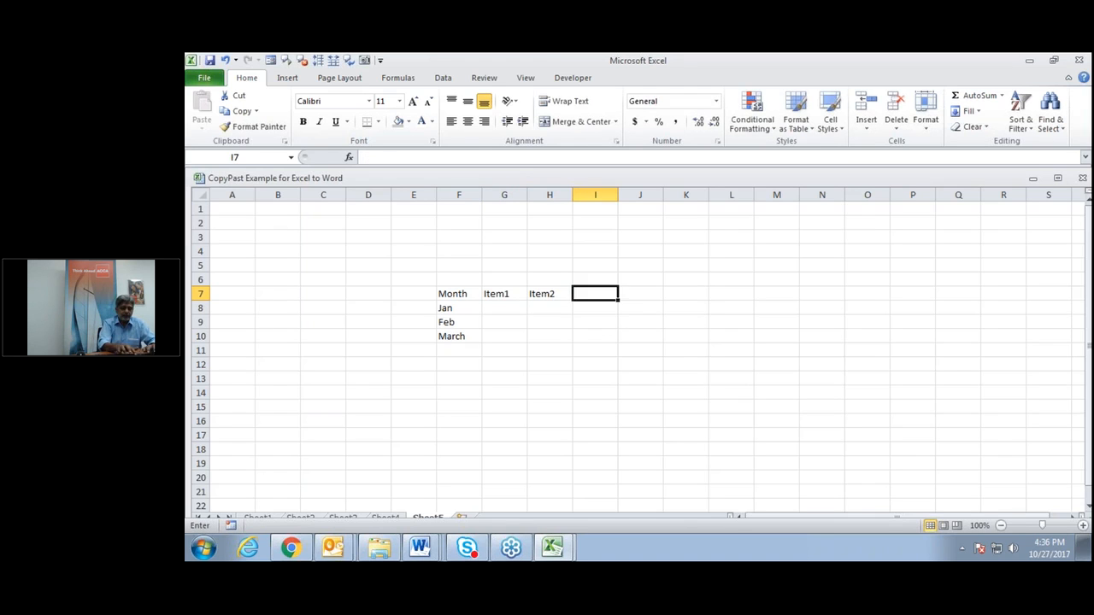
type("Item")
key("Down")
key("Left")
key("Left")
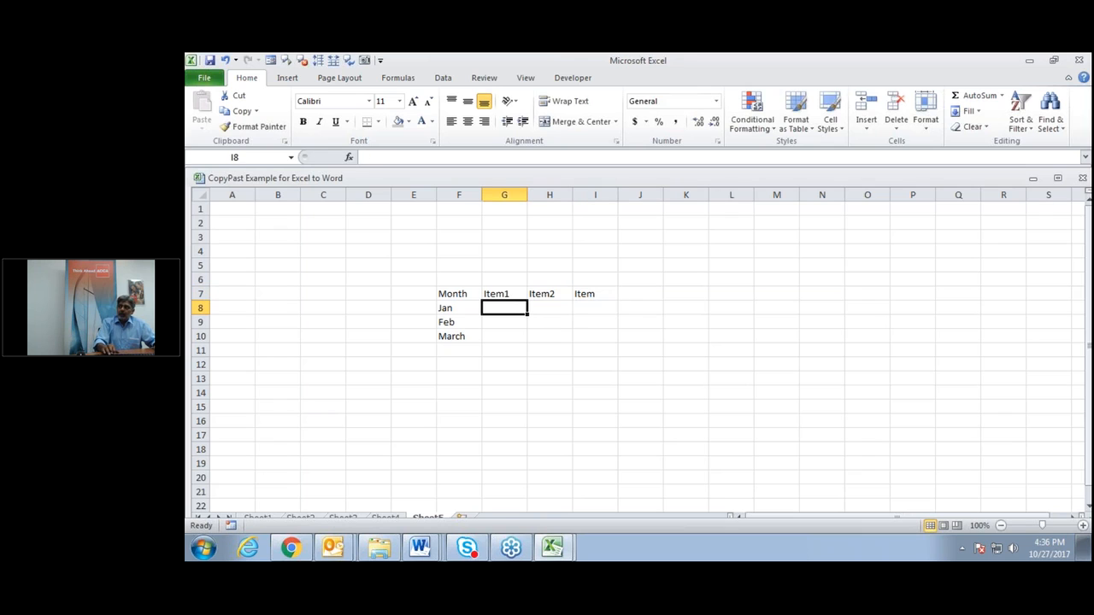
Enter the Jan values 10, 20, 15 and the Feb values 8, 10, 20.
type("10")
key("Tab")
type("20")
key("Tab")
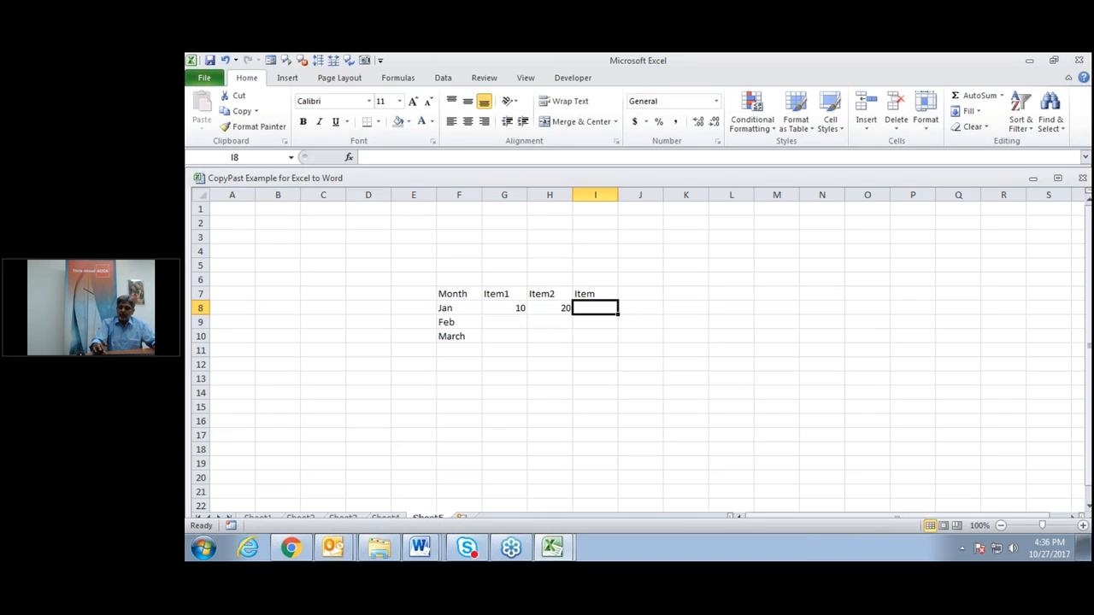
type("15")
key("Return")
key("Left")
key("Left")
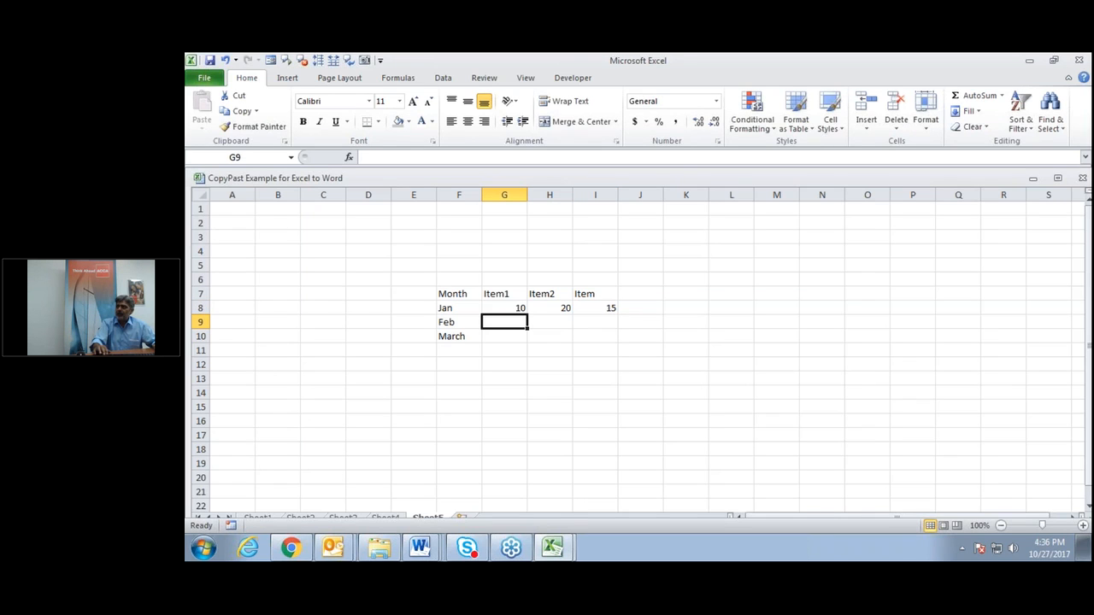
type("8")
key("Tab")
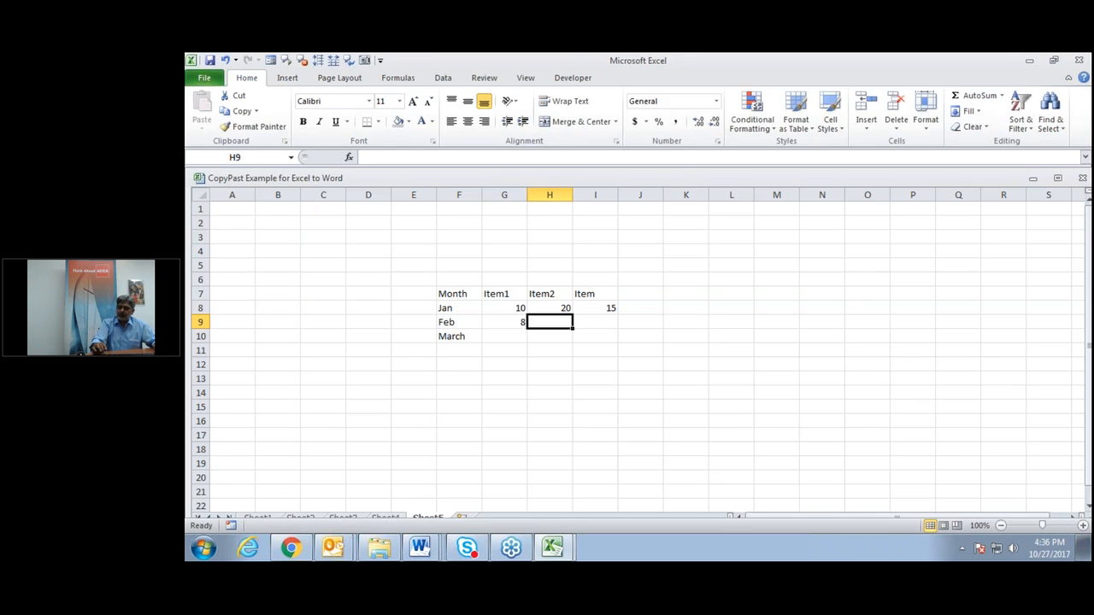
type("10")
key("Tab")
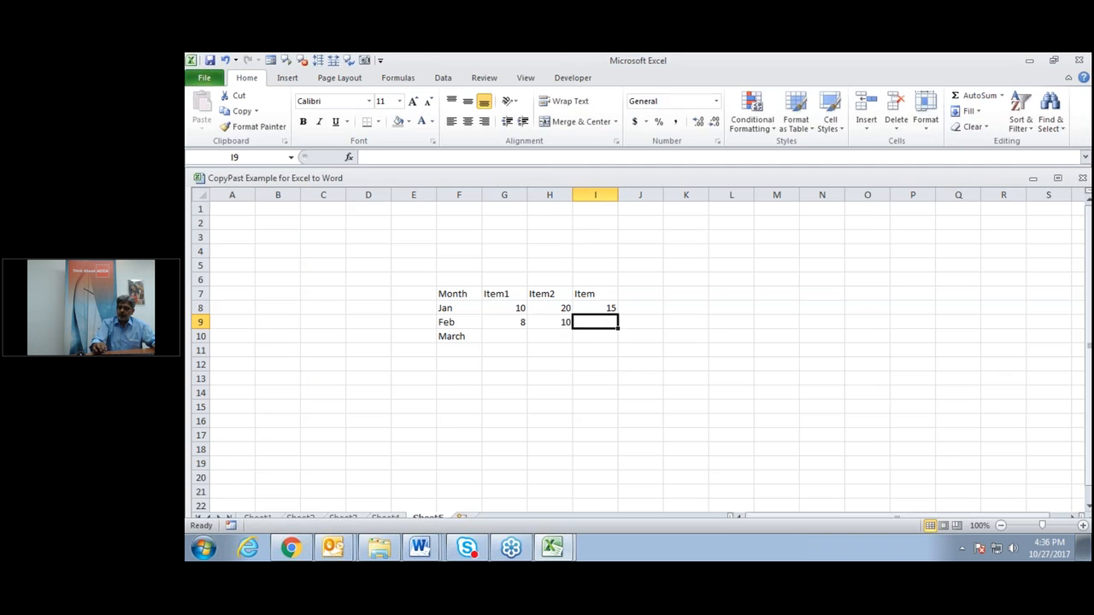
type("20")
key("Return")
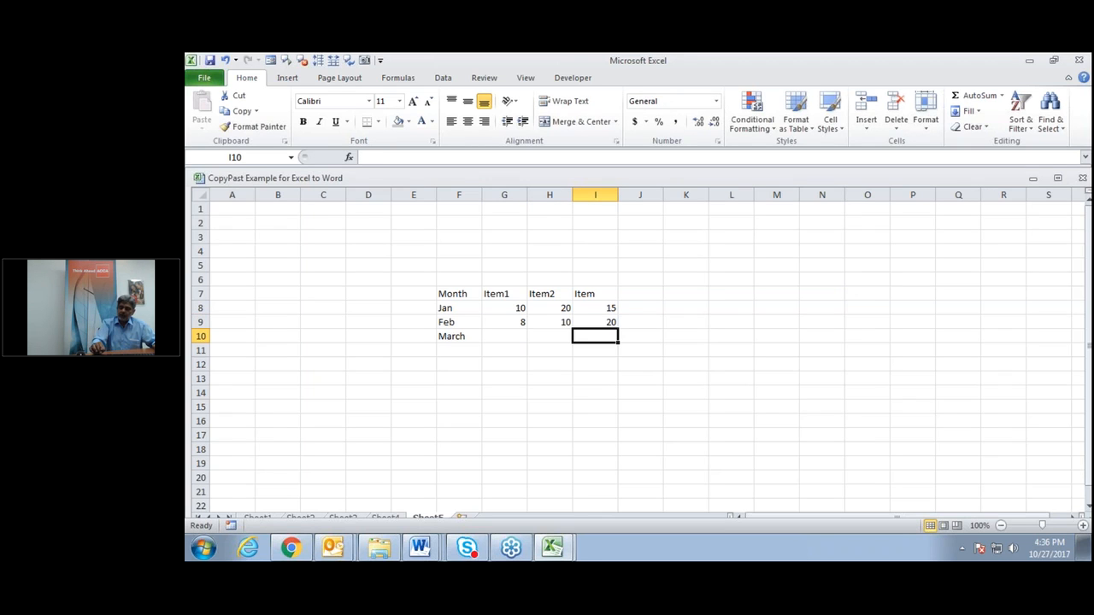
Enter the March values: Item 21, Item2 26 and Item1 5.
type("21")
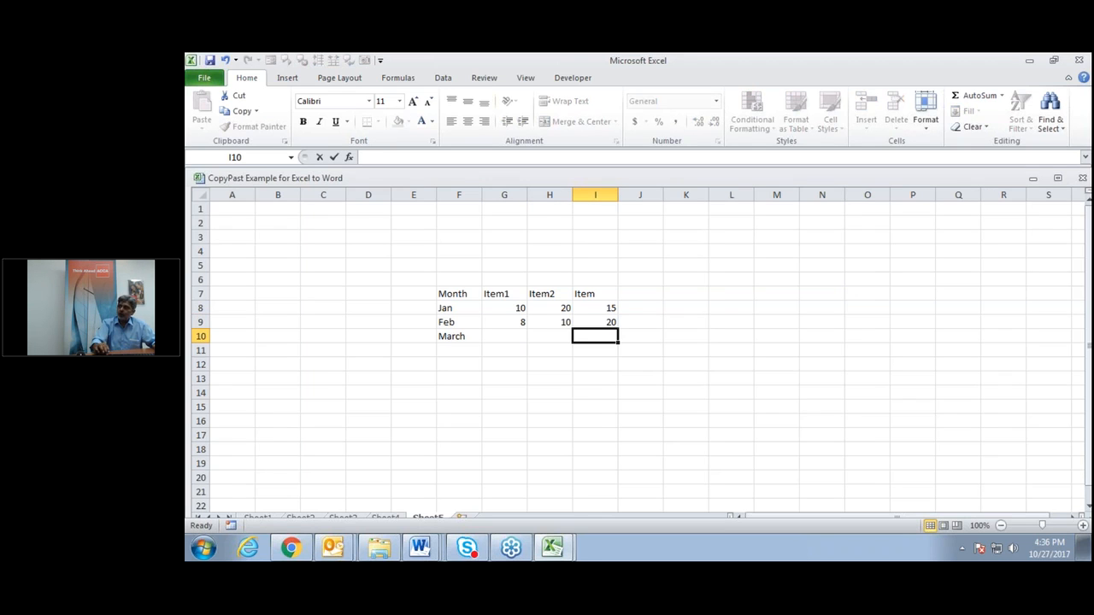
key("Left")
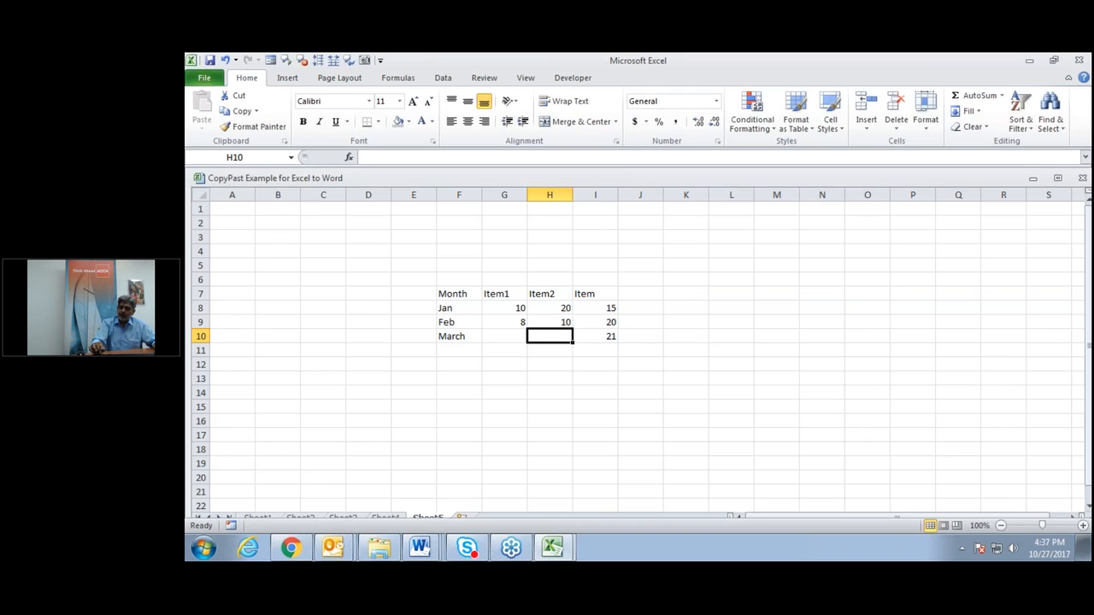
type("26")
key("Left")
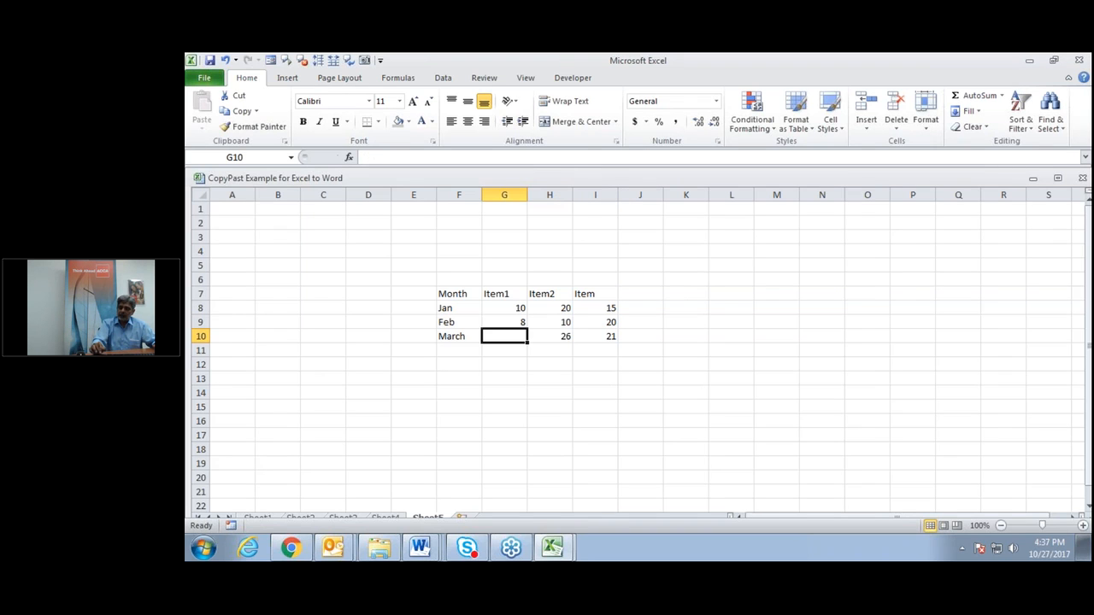
type("5")
key("Return")
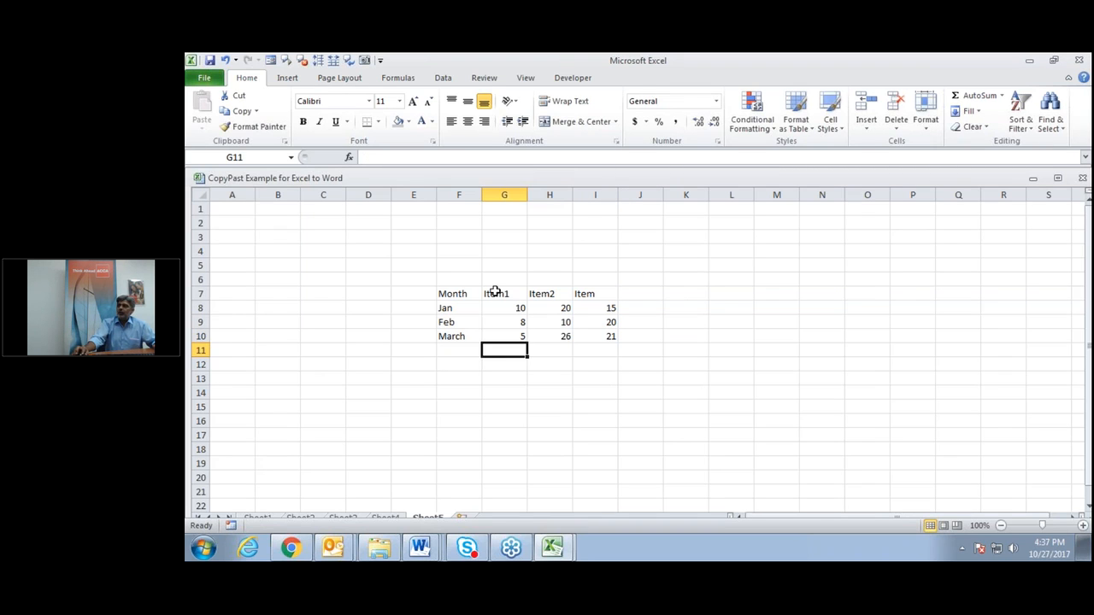
left_click(499, 308)
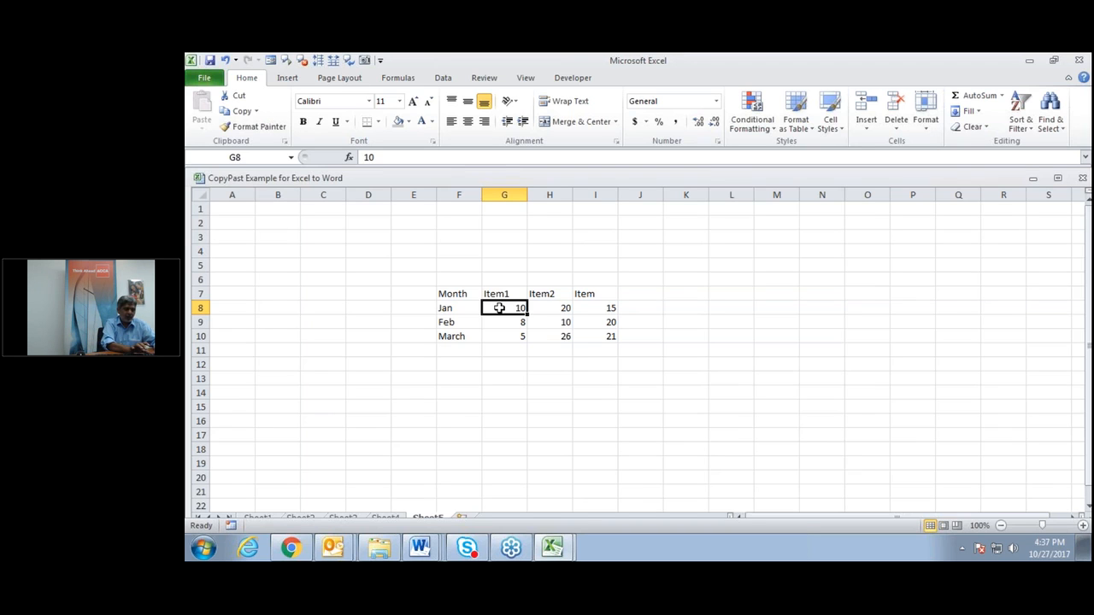
Insert a column chart of F7:I10 with Alt+F1 and move it beside the table.
key("alt+F1")
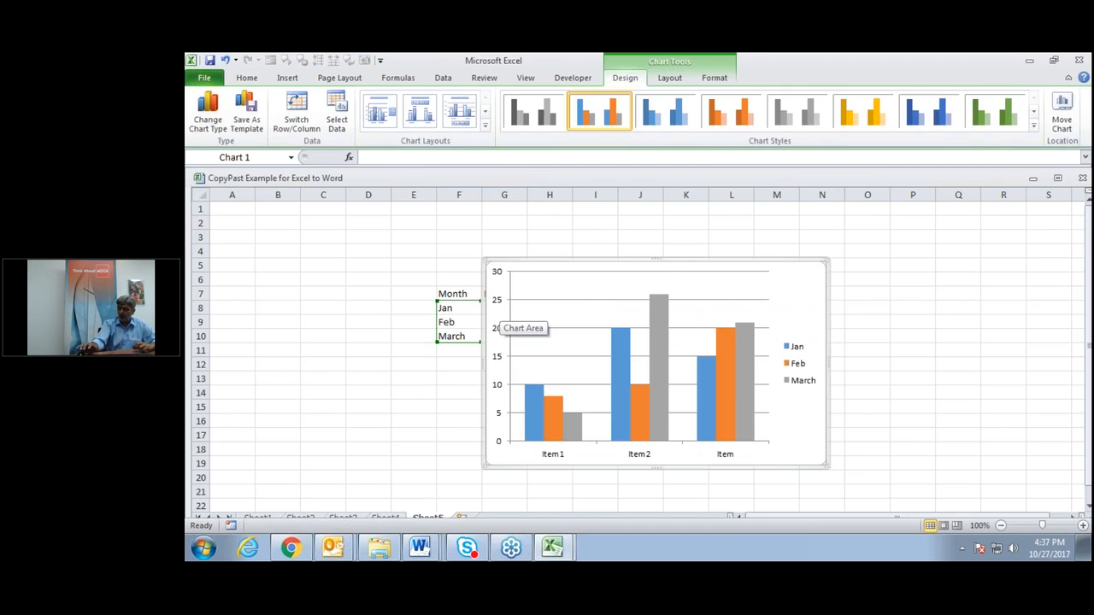
left_click_drag(806, 273, 954, 231)
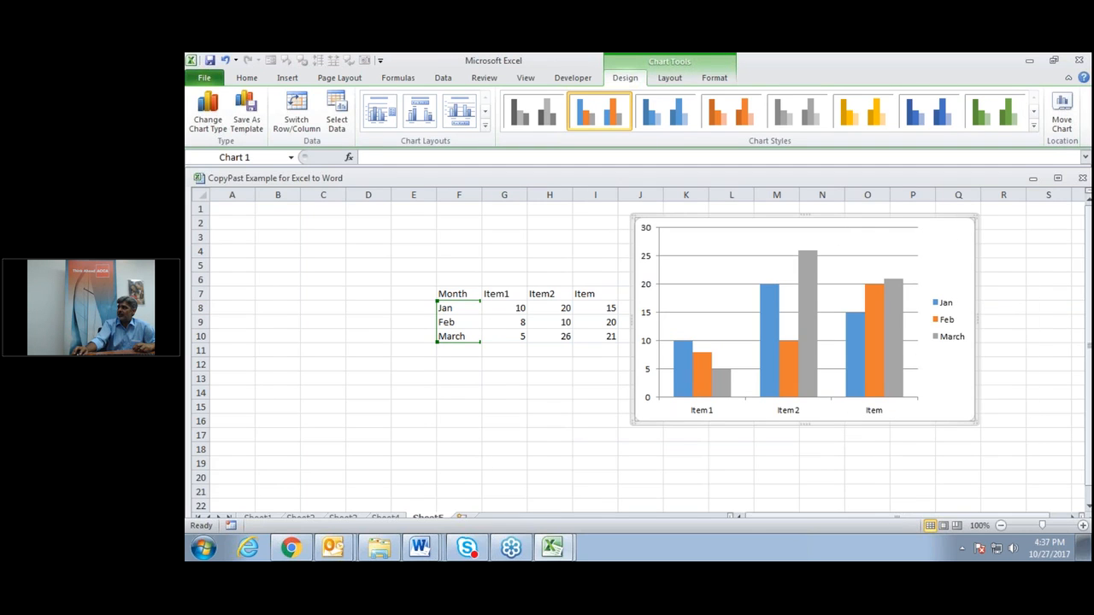
left_click_drag(946, 231, 1003, 261)
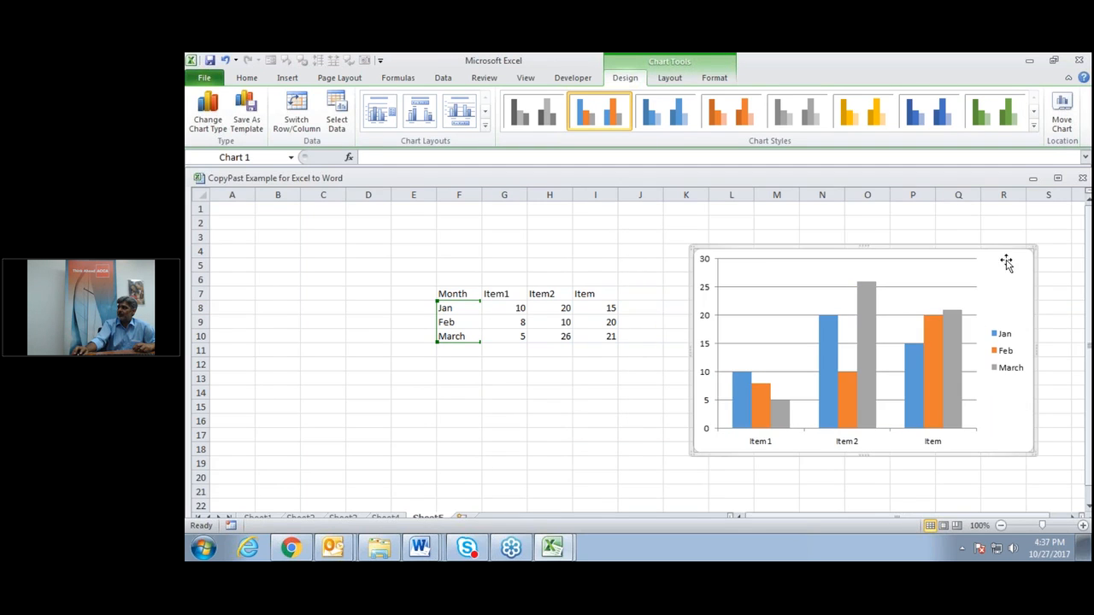
left_click(488, 377)
left_click(466, 364)
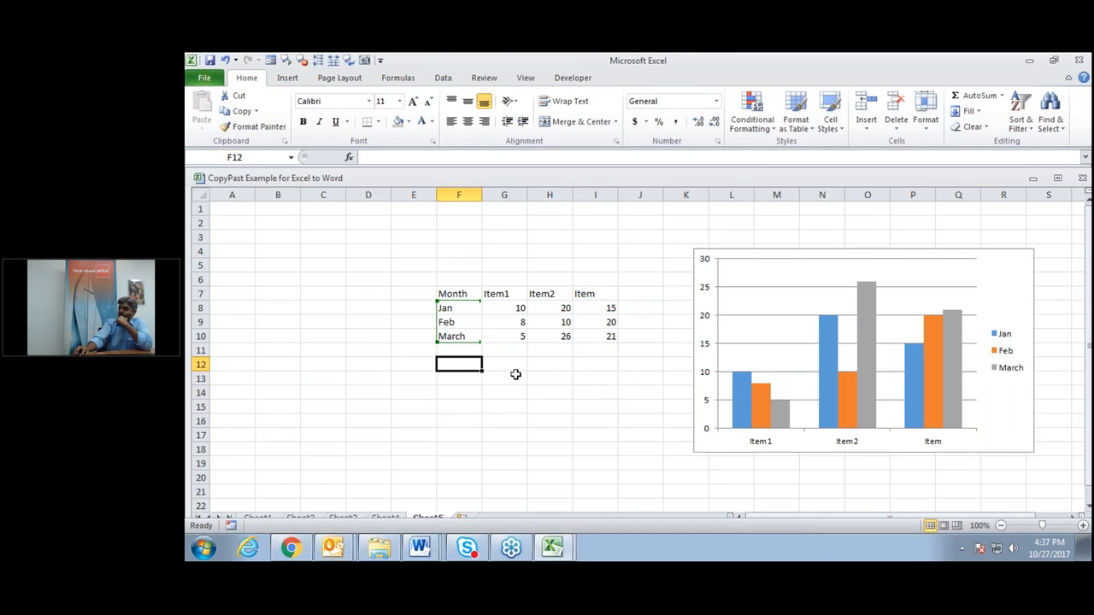
left_click(456, 382)
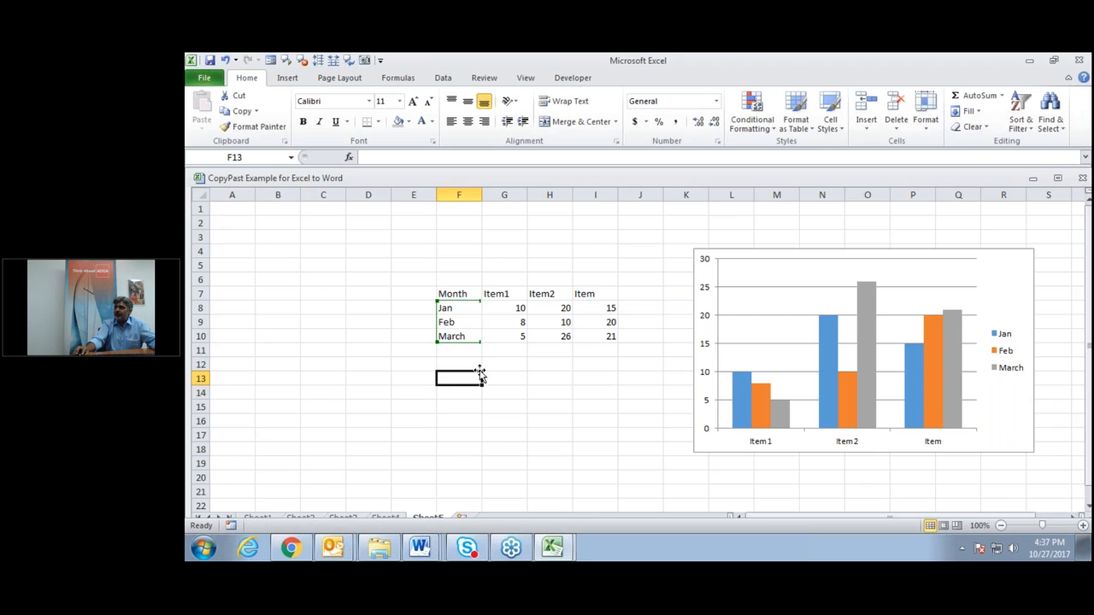
mouse_move(935, 353)
Change March's Item value in I10 to 10 and Item1 in G10 to 15.
left_click(510, 334)
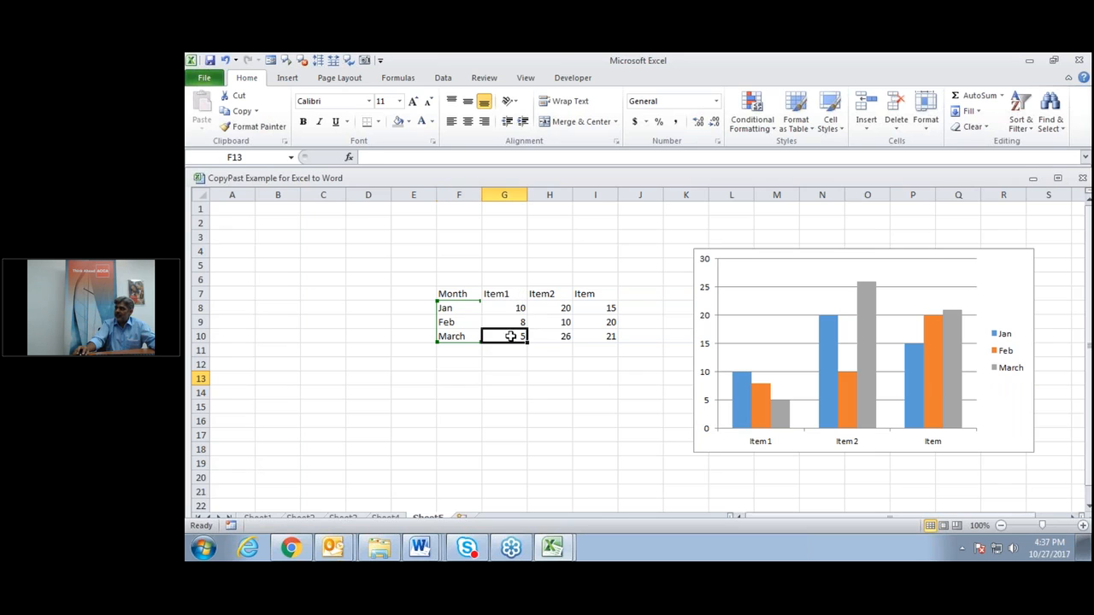
left_click(609, 337)
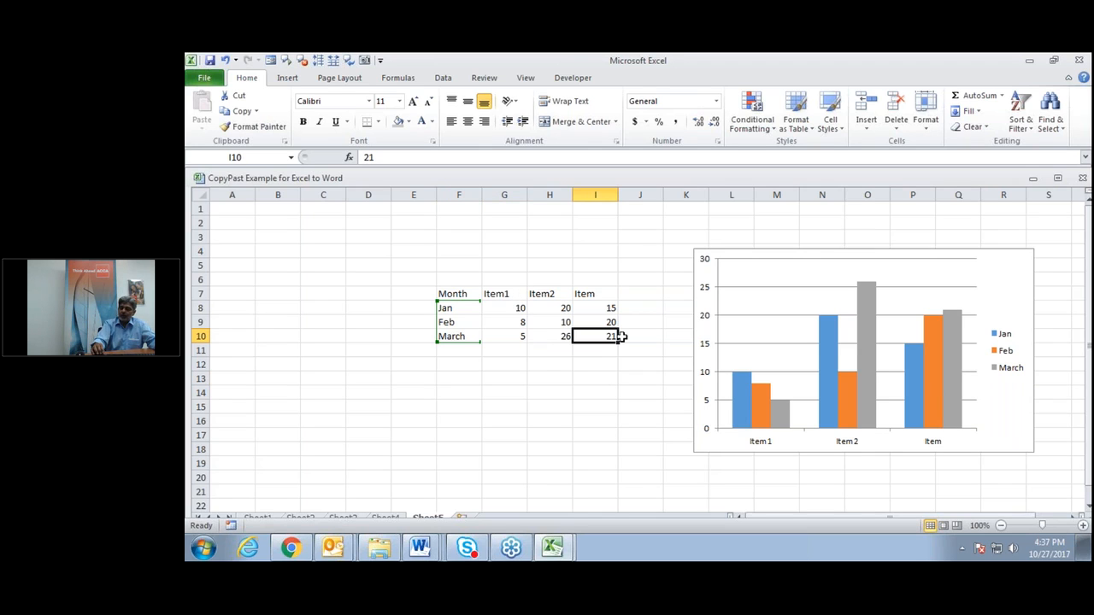
type("10")
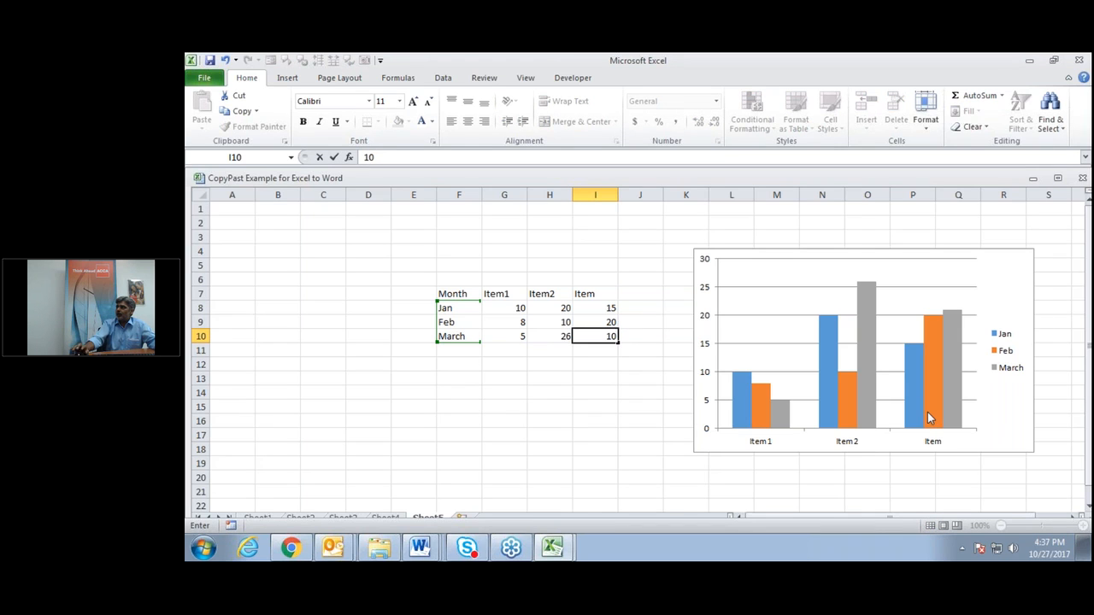
key("Return")
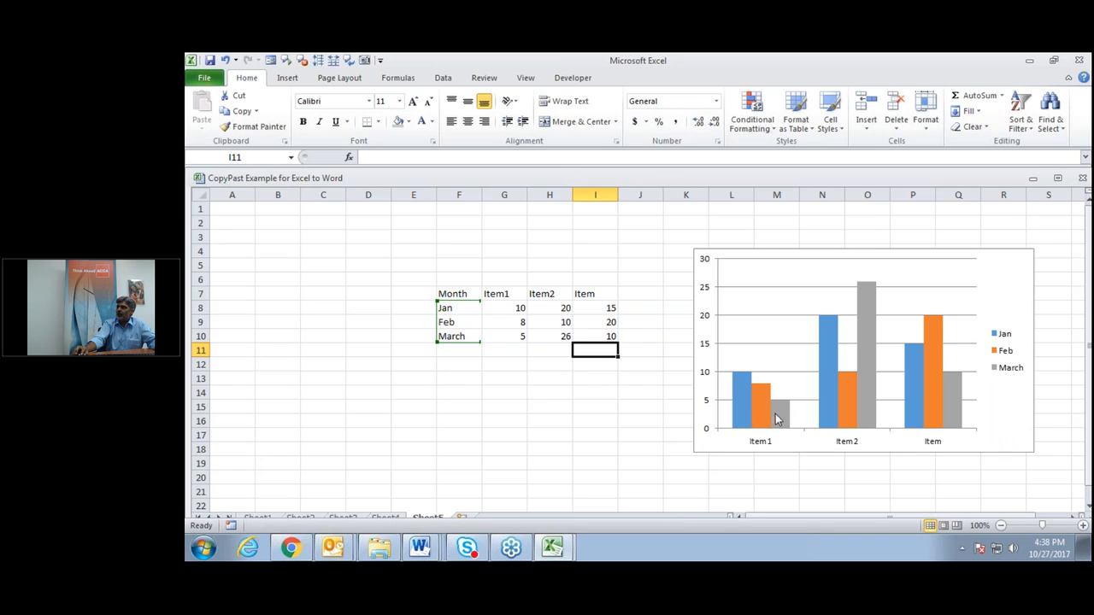
left_click(504, 335)
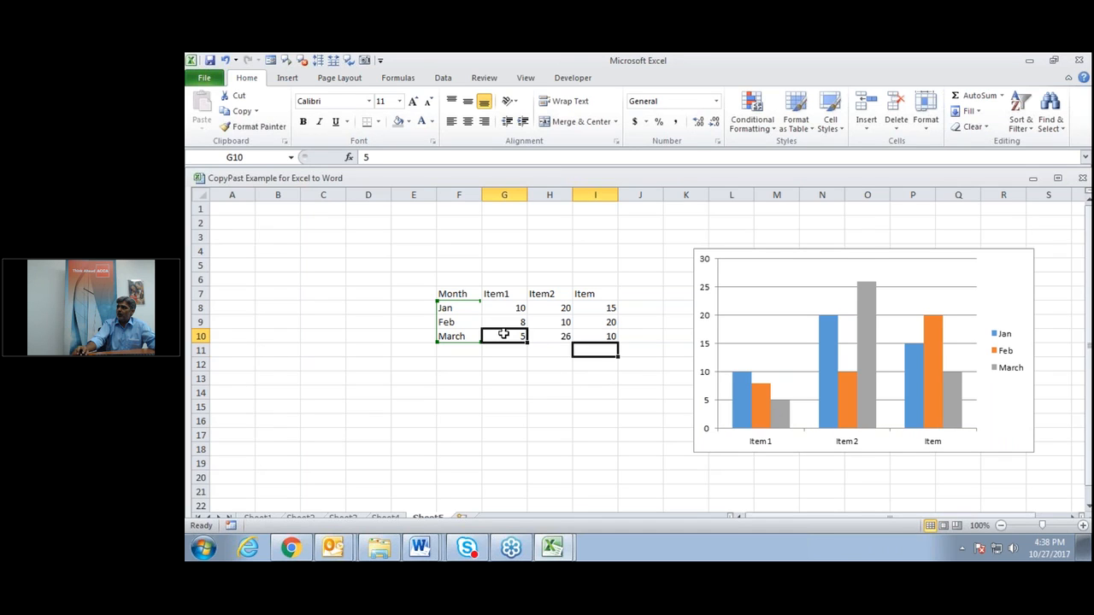
type("15")
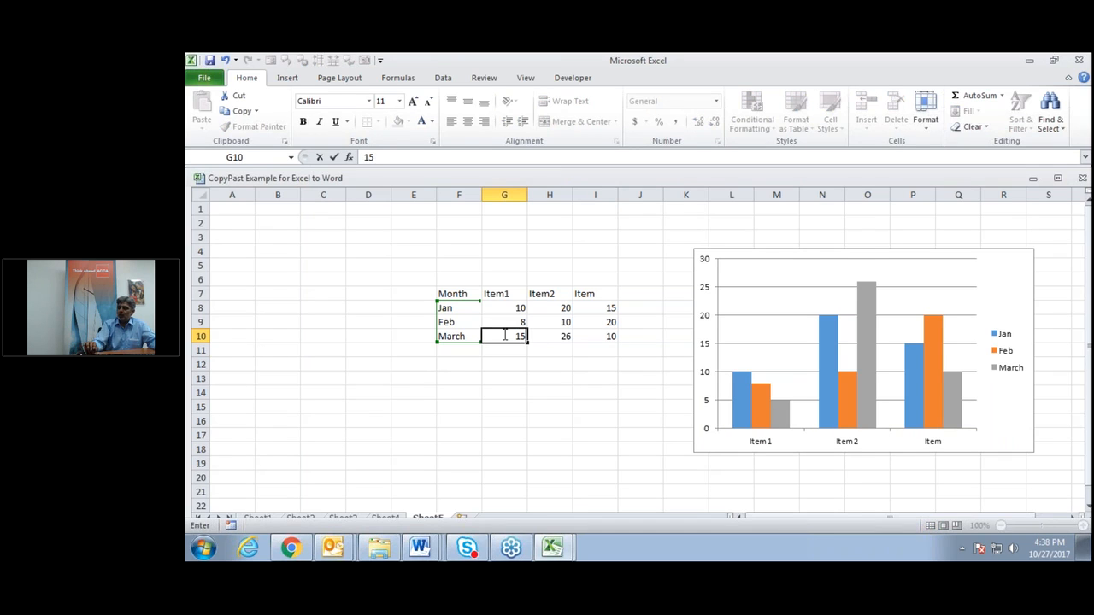
key("Return")
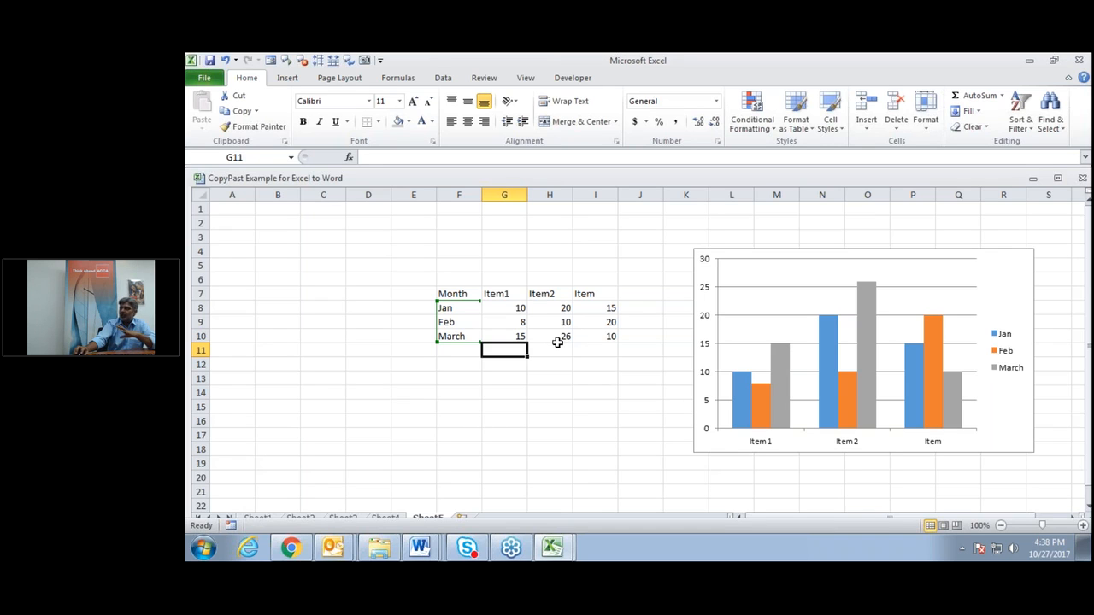
Copy the column chart and switch to Word's Document5.
left_click(1019, 272)
right_click(902, 269)
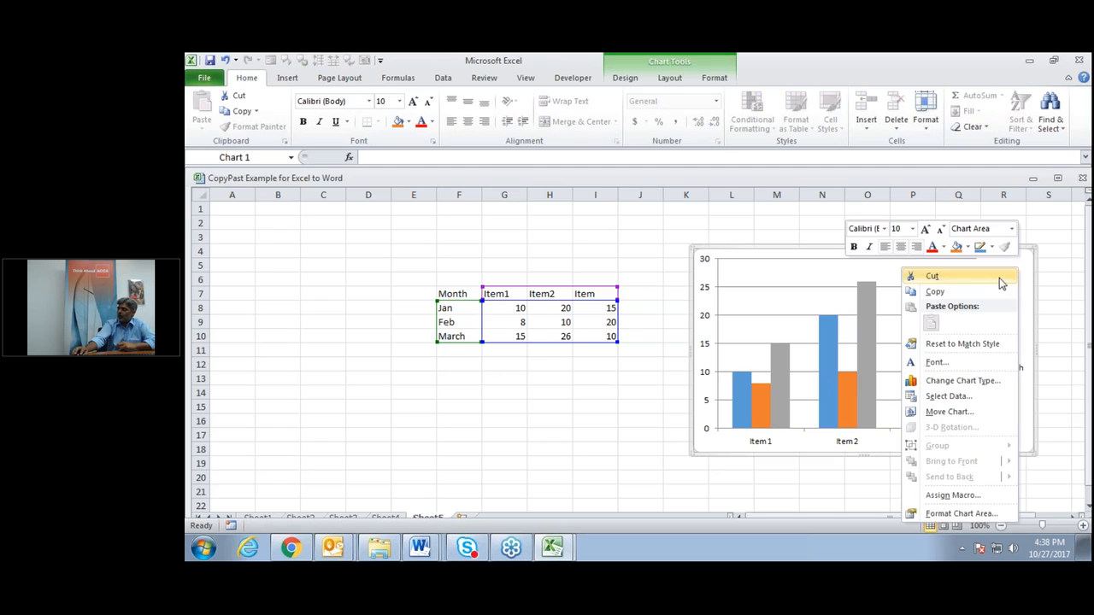
left_click(989, 294)
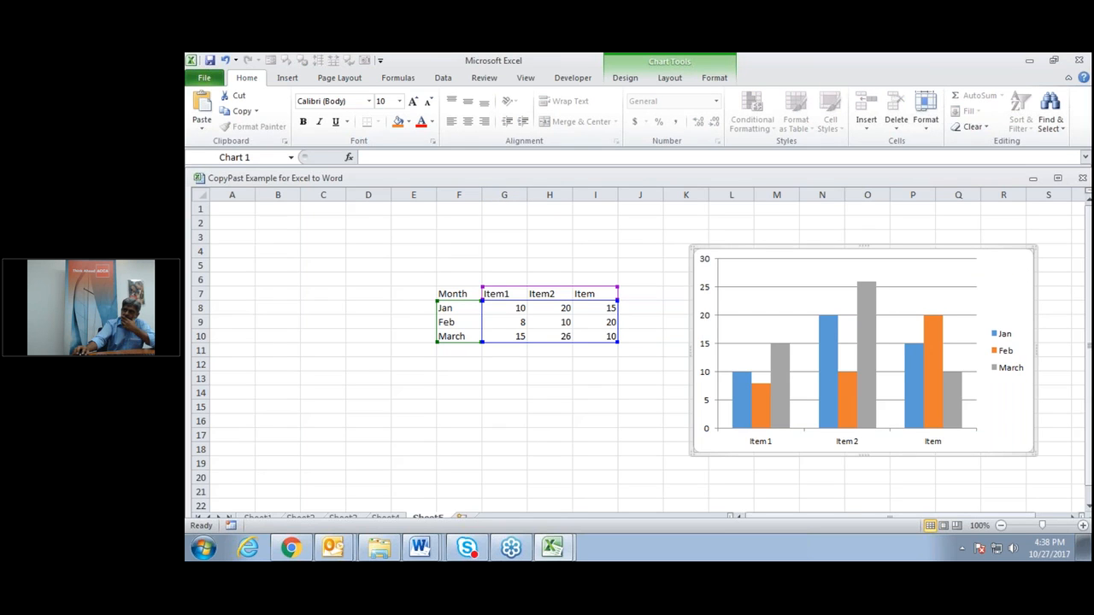
left_click(419, 548)
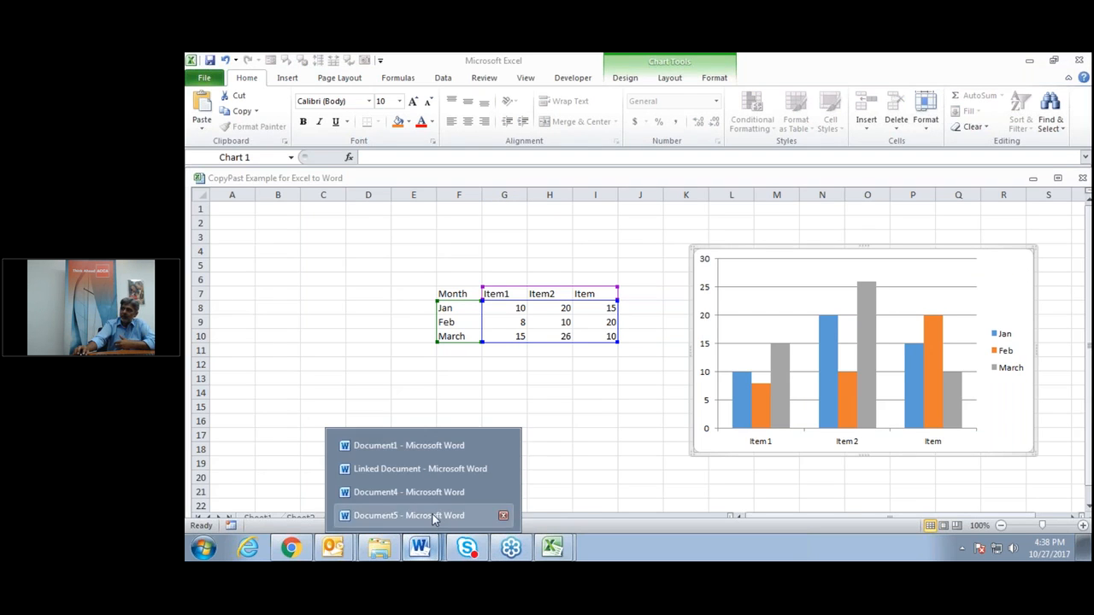
left_click(410, 516)
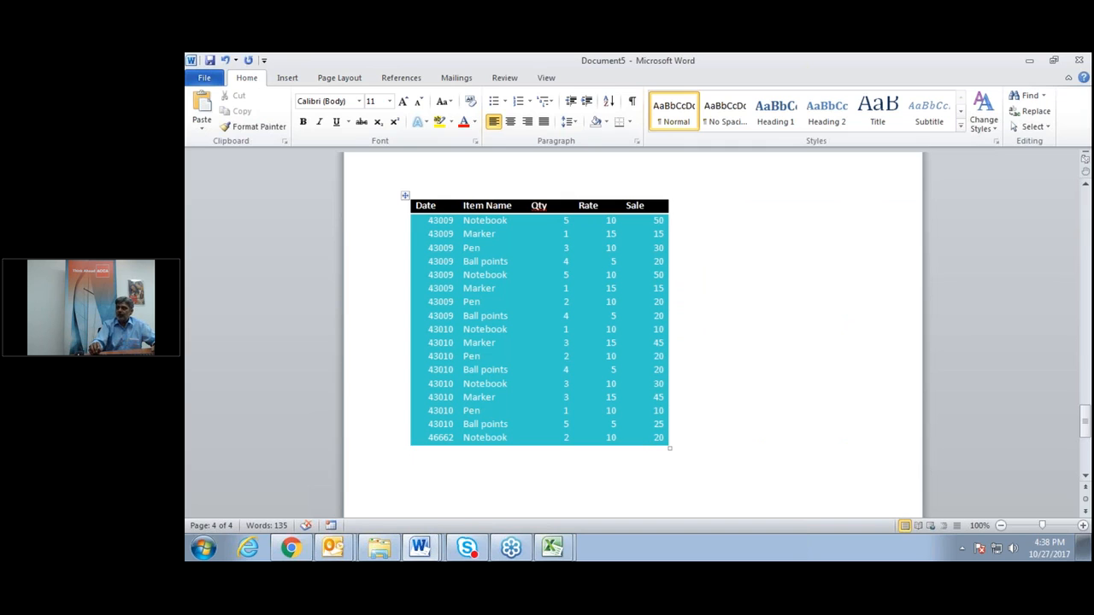
On a new page, paste the chart using Keep Source Formatting & Link Data.
key("ctrl+Return")
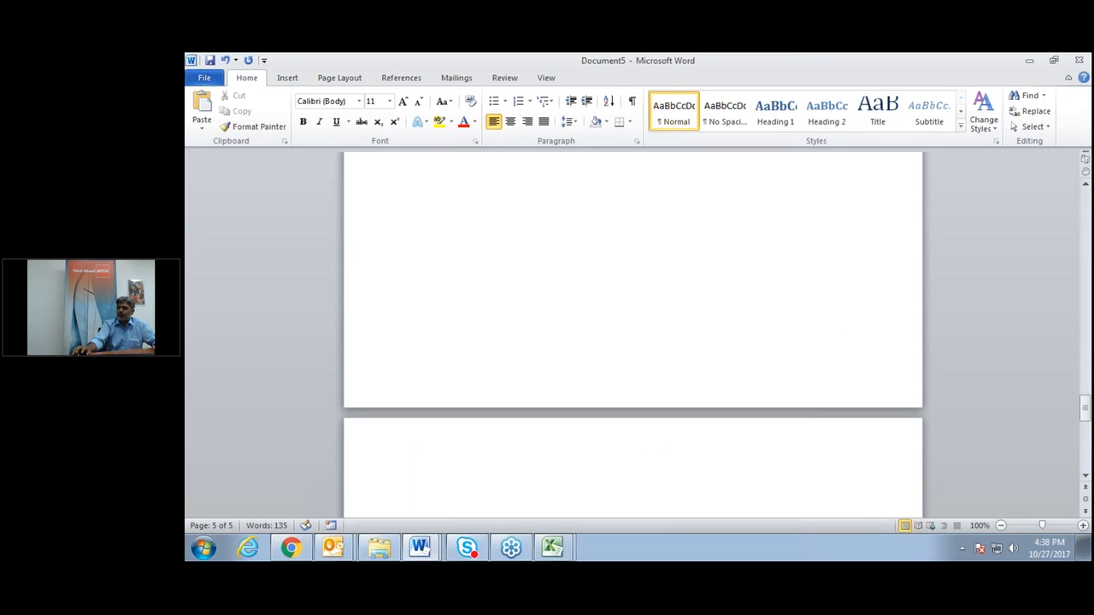
right_click(433, 496)
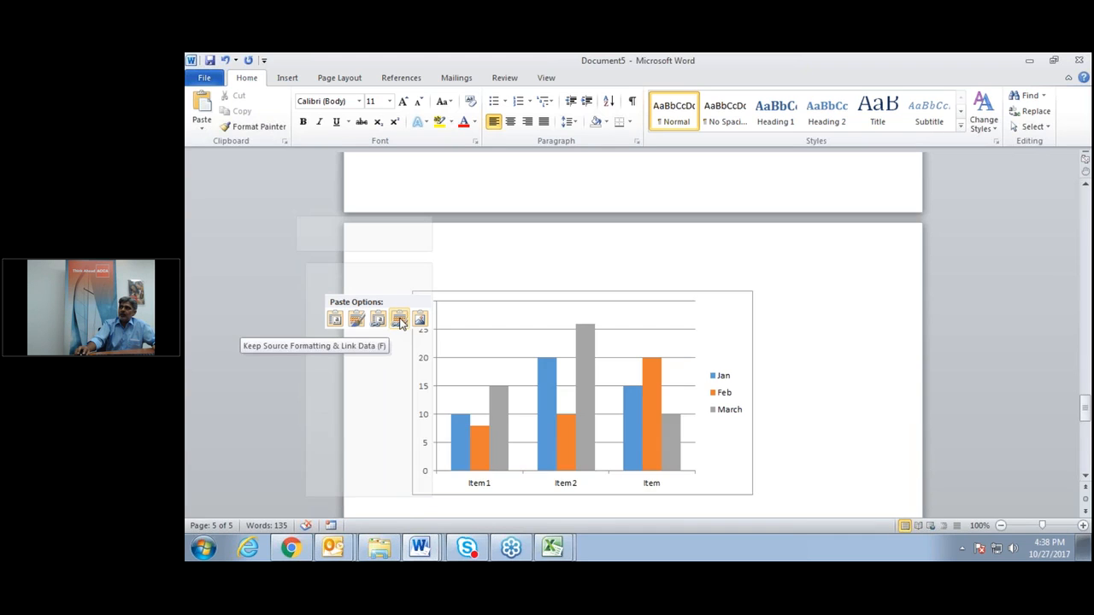
left_click(399, 320)
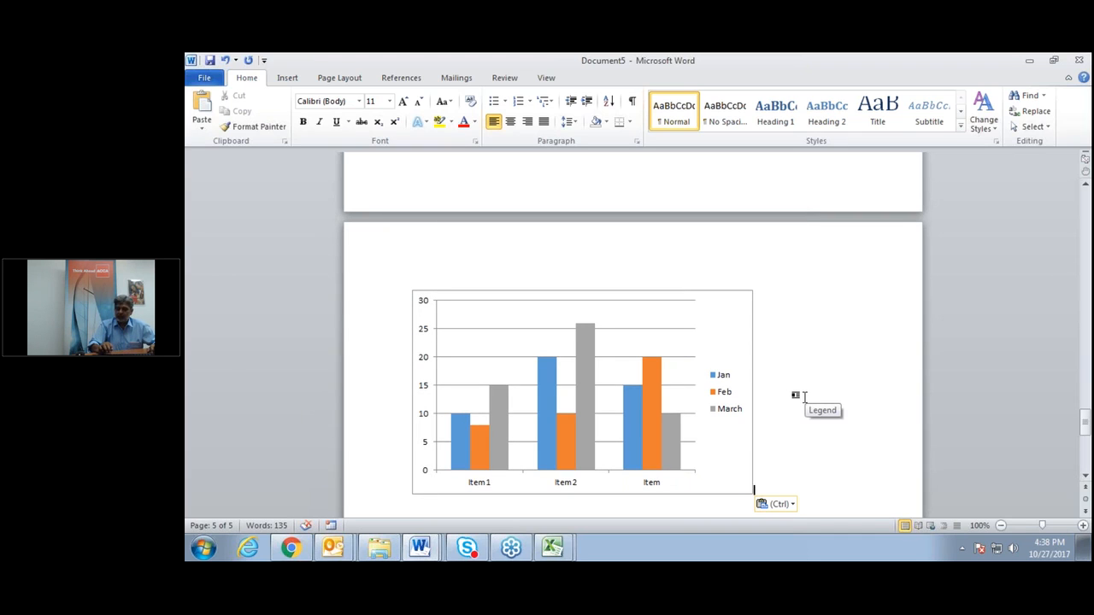
key("super")
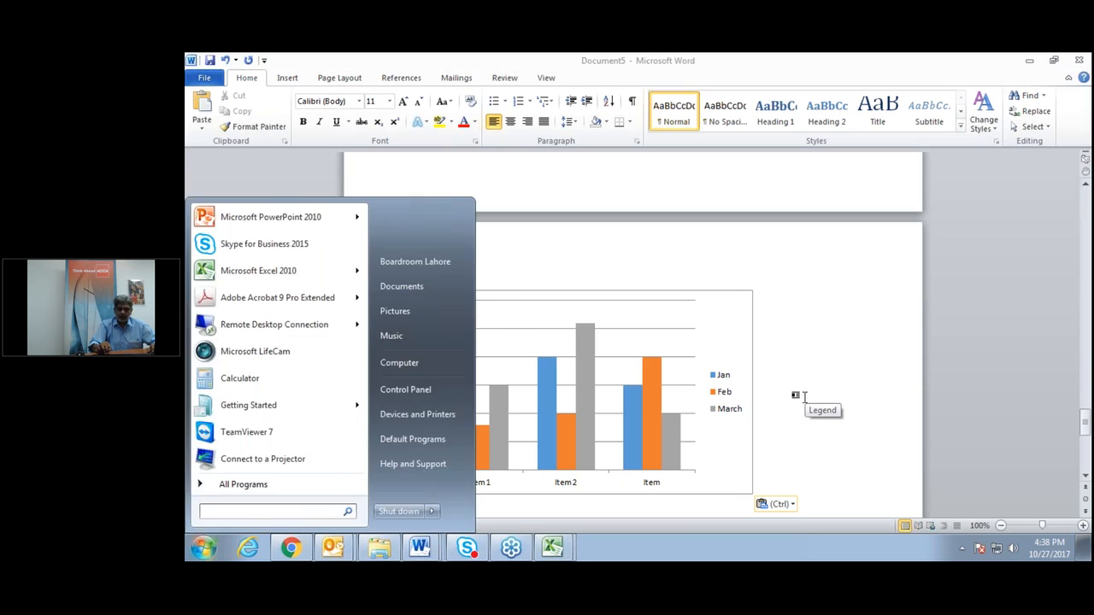
key("super")
type(".")
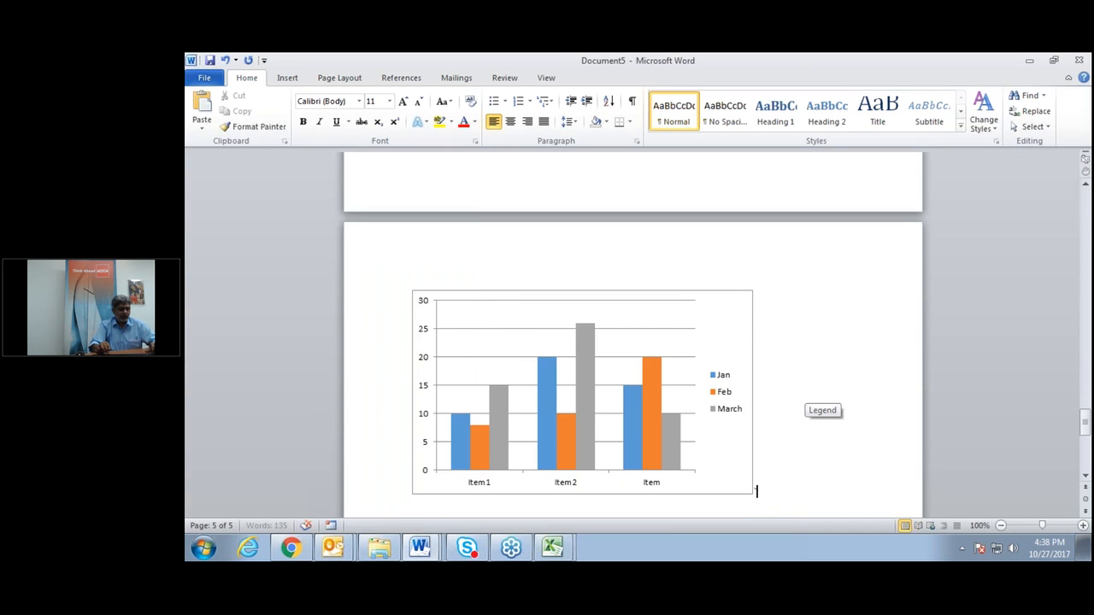
key("super")
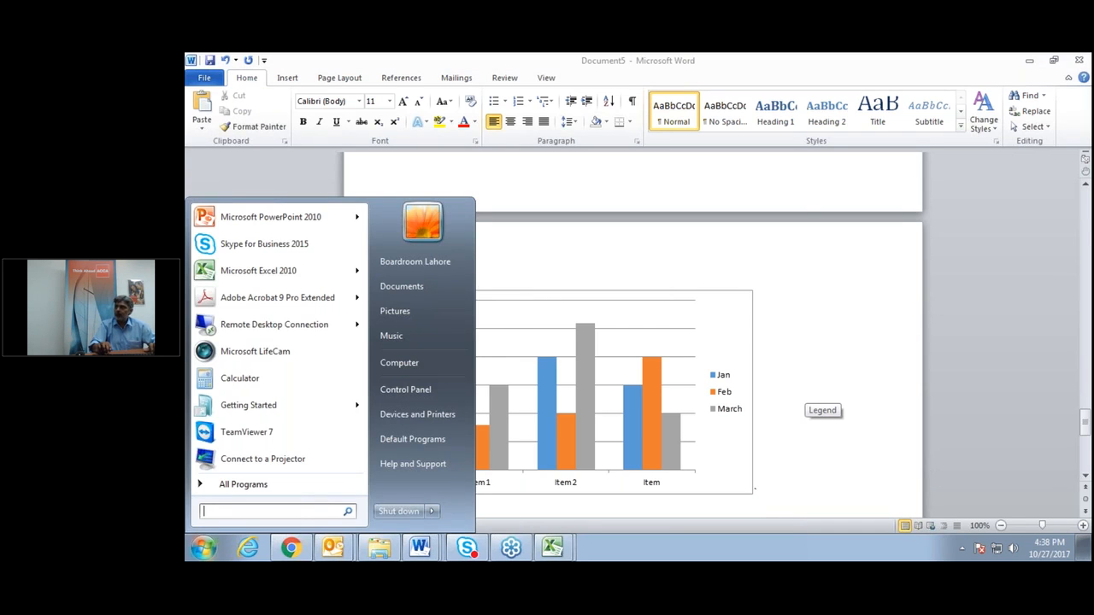
key("super")
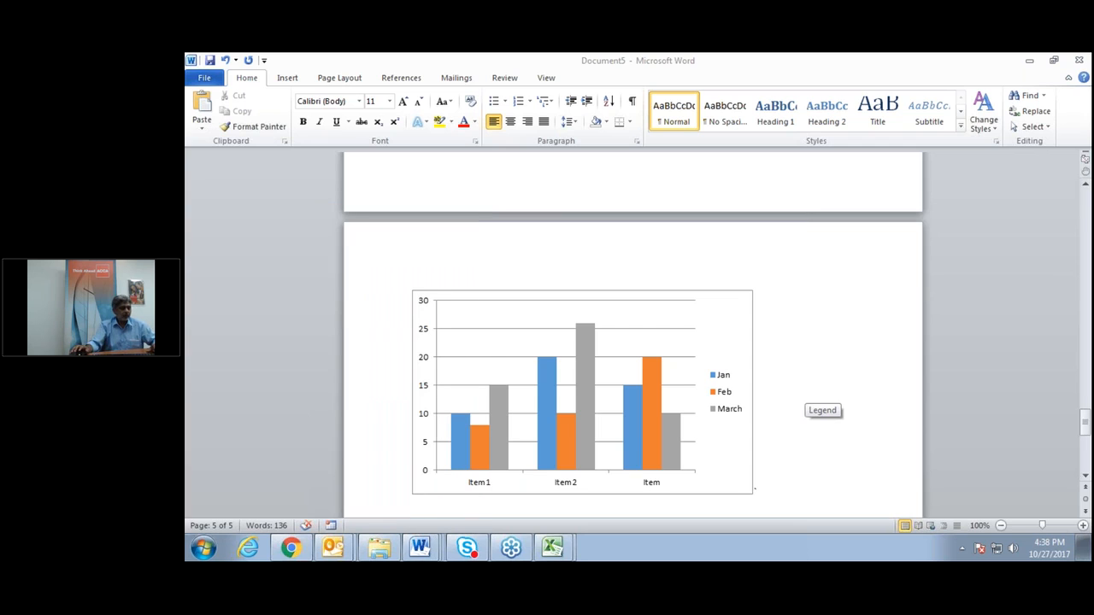
key("super")
key("super")
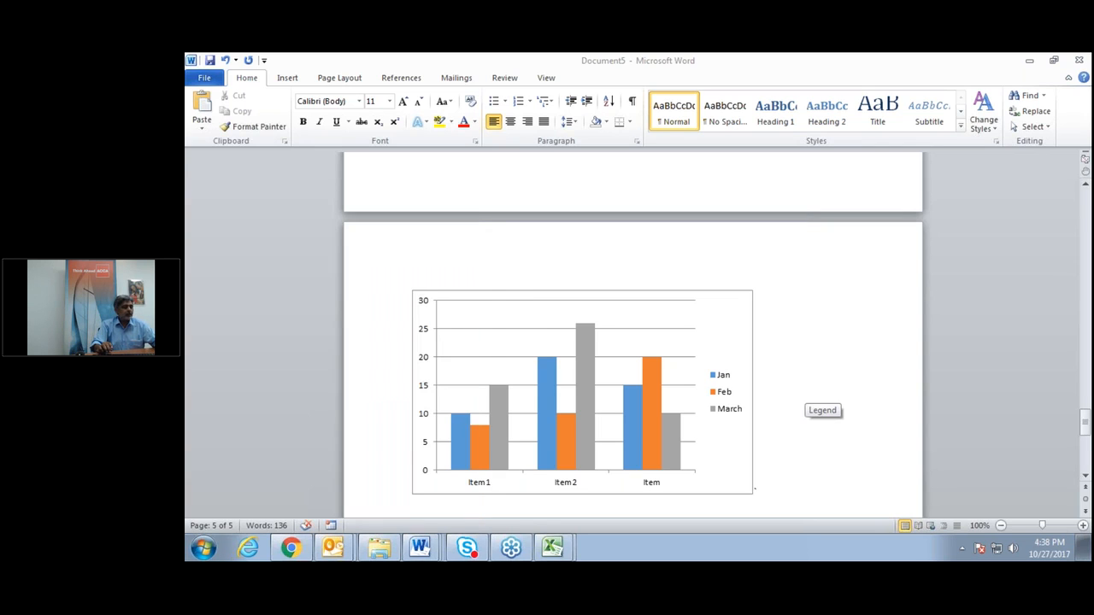
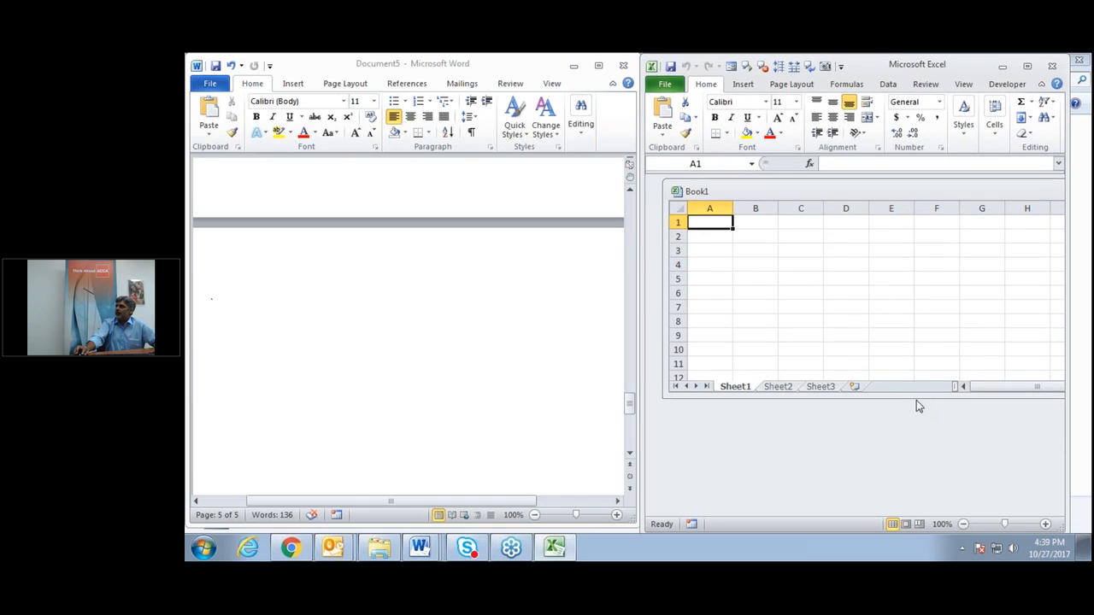
Enter the Month label with Jan, Feb and March below it in A1:A4.
left_click_drag(916, 394, 895, 509)
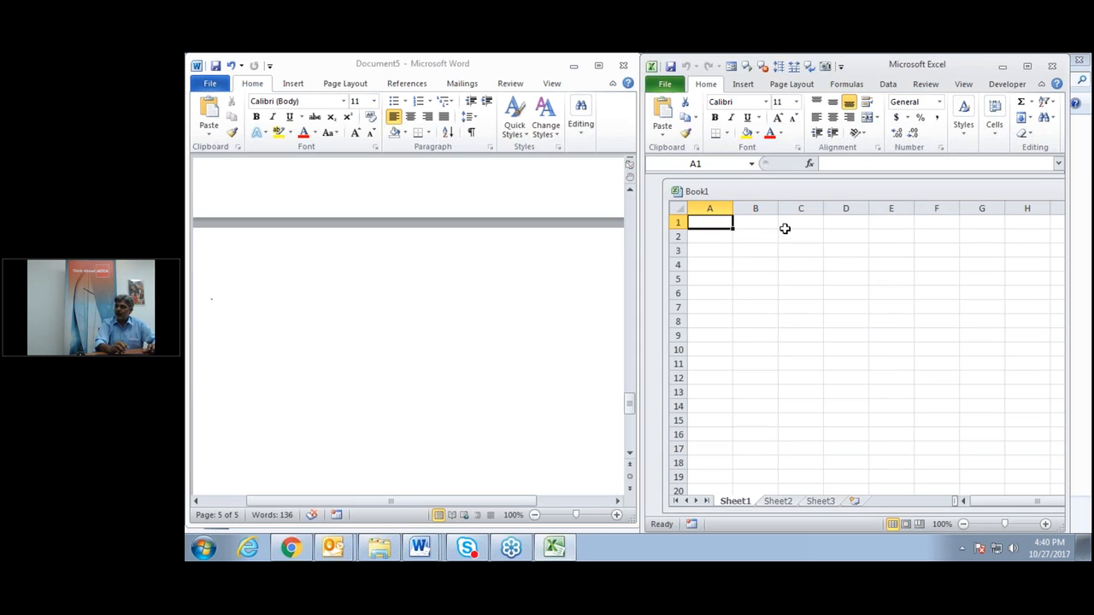
type("ITEM")
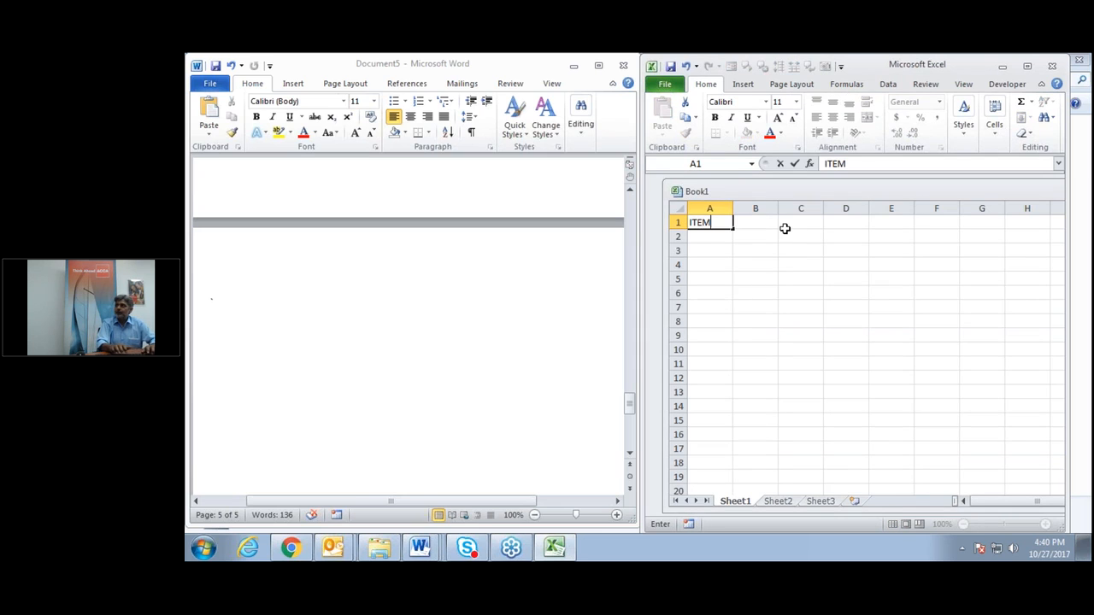
key("BackSpace")
key("BackSpace")
key("BackSpace")
key("BackSpace")
type("Month")
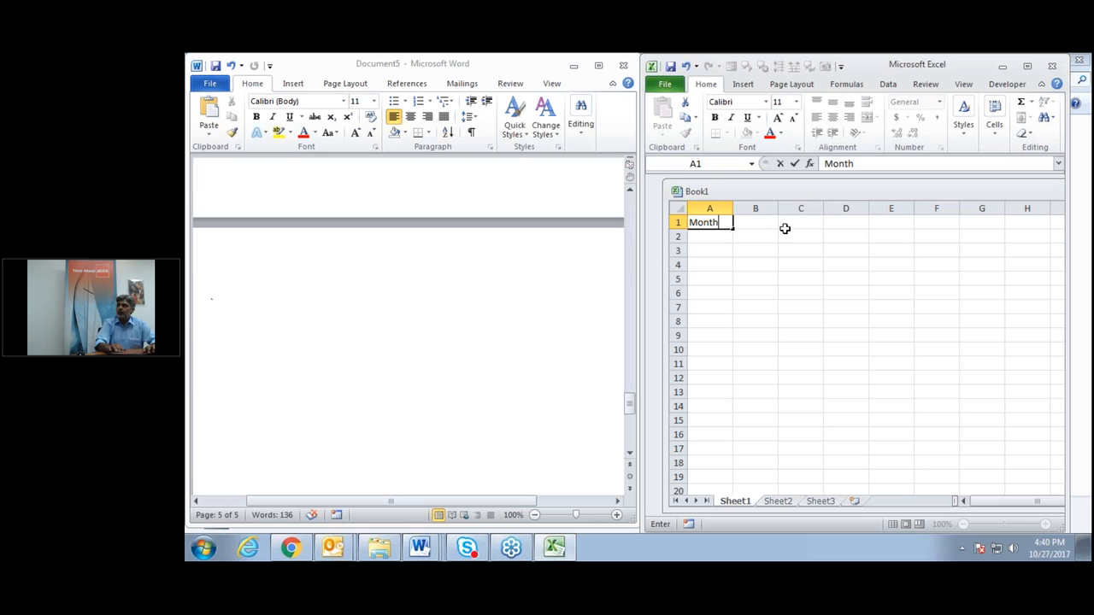
key("Return")
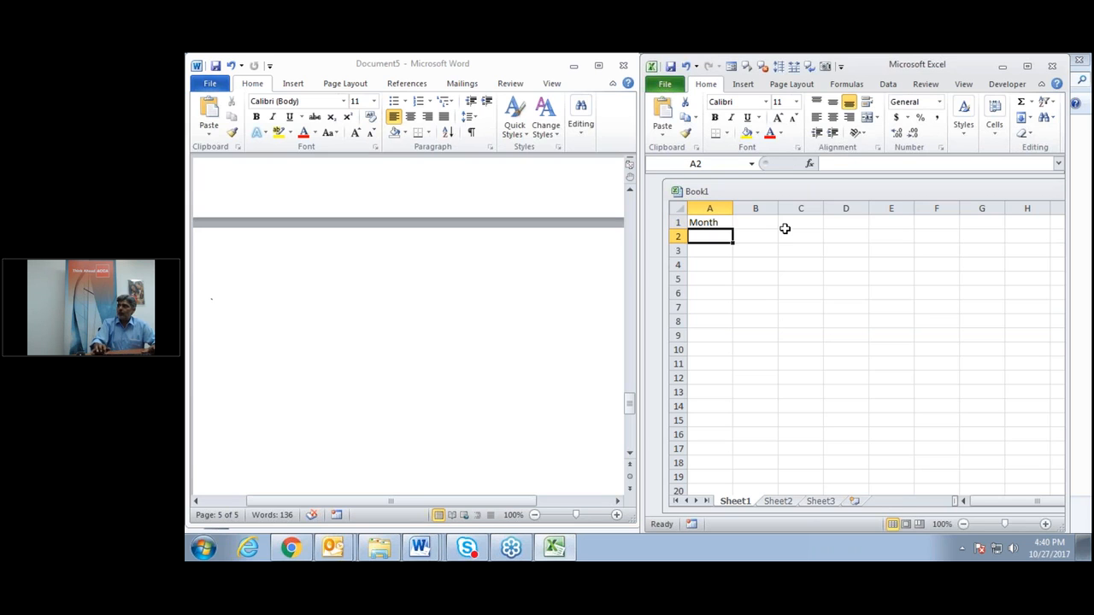
type("10")
key("BackSpace")
key("BackSpace")
type("Jan")
key("Return")
type("Fen")
key("Return")
type("MArch")
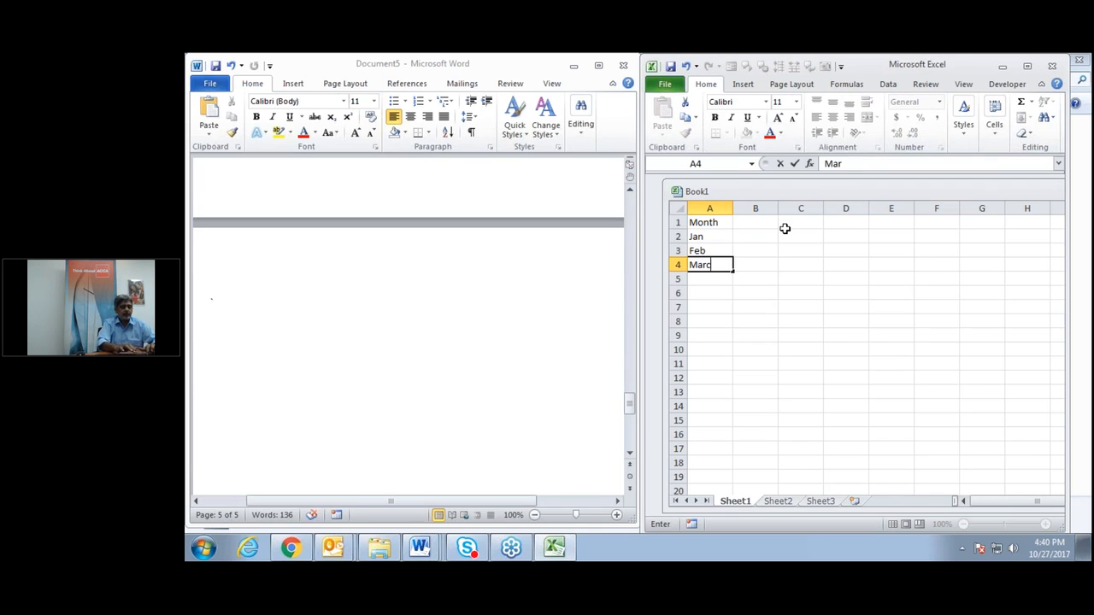
key("Up")
key("Up")
key("Up")
Add the column headings Item1, Item1 and Item3 in B1:D1.
key("Right")
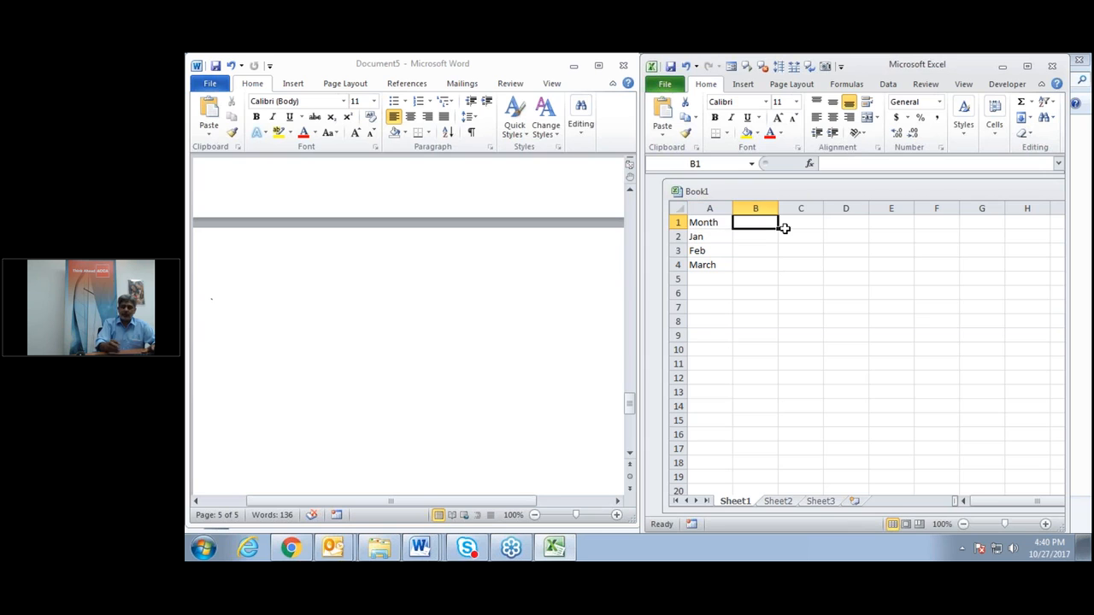
type("Item1")
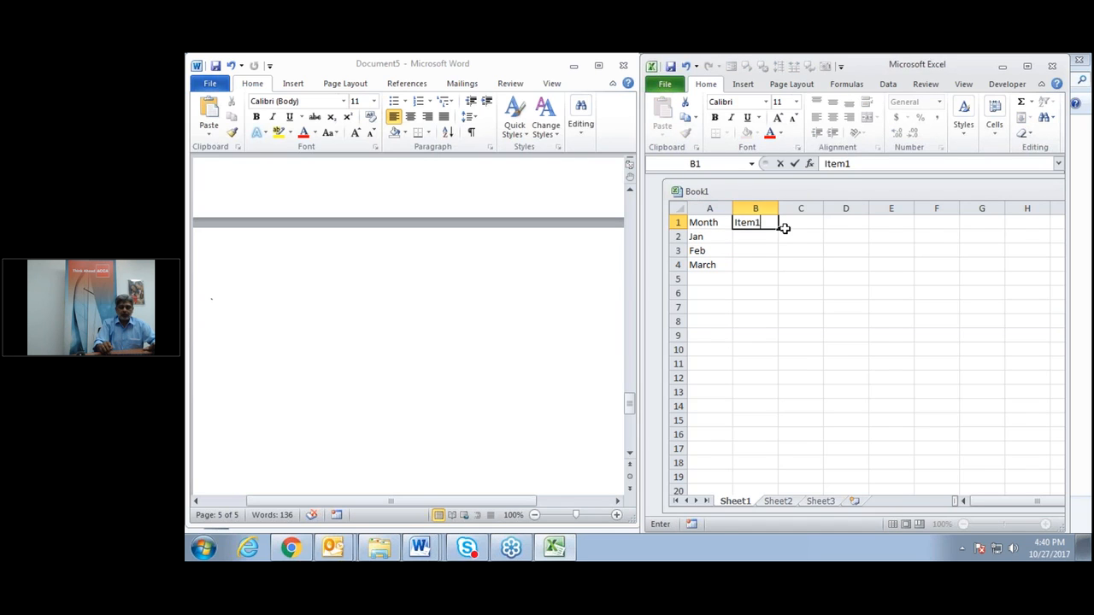
key("Right")
type("Ite")
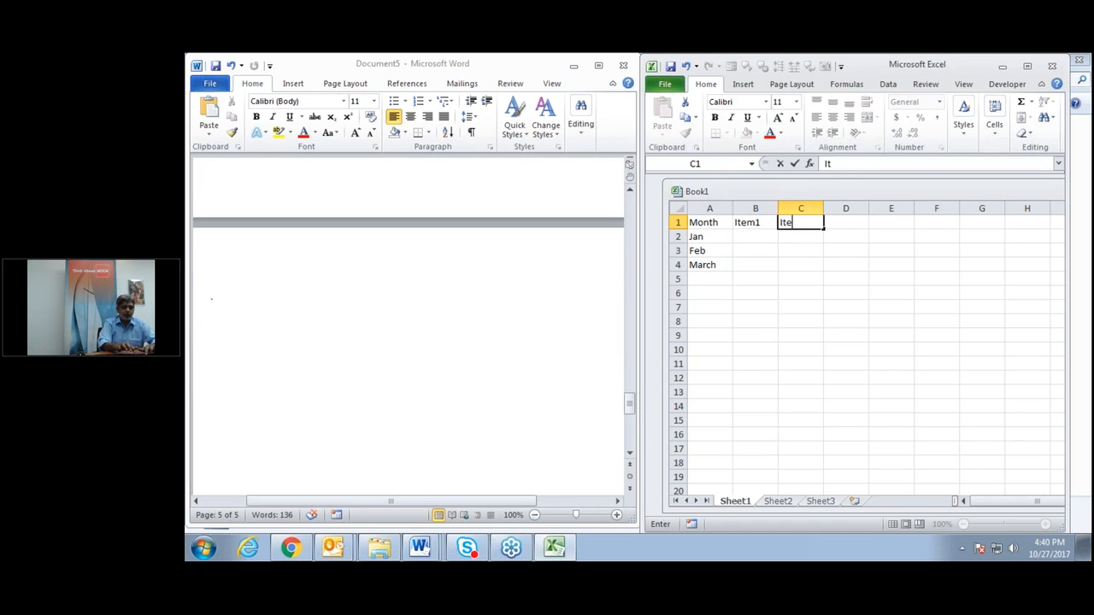
type("m1")
key("Right")
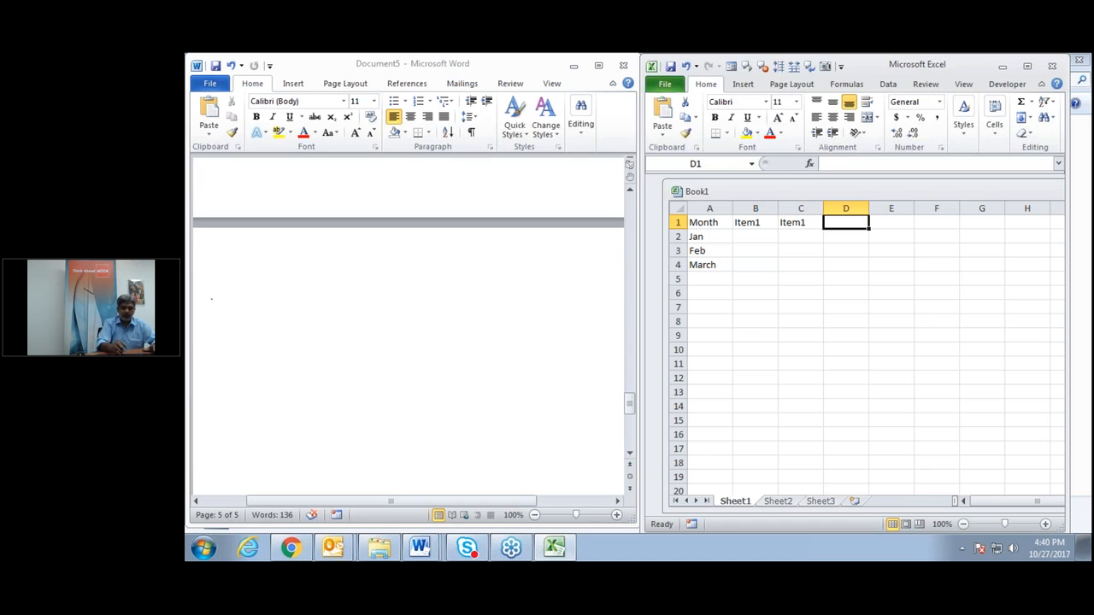
type("Item")
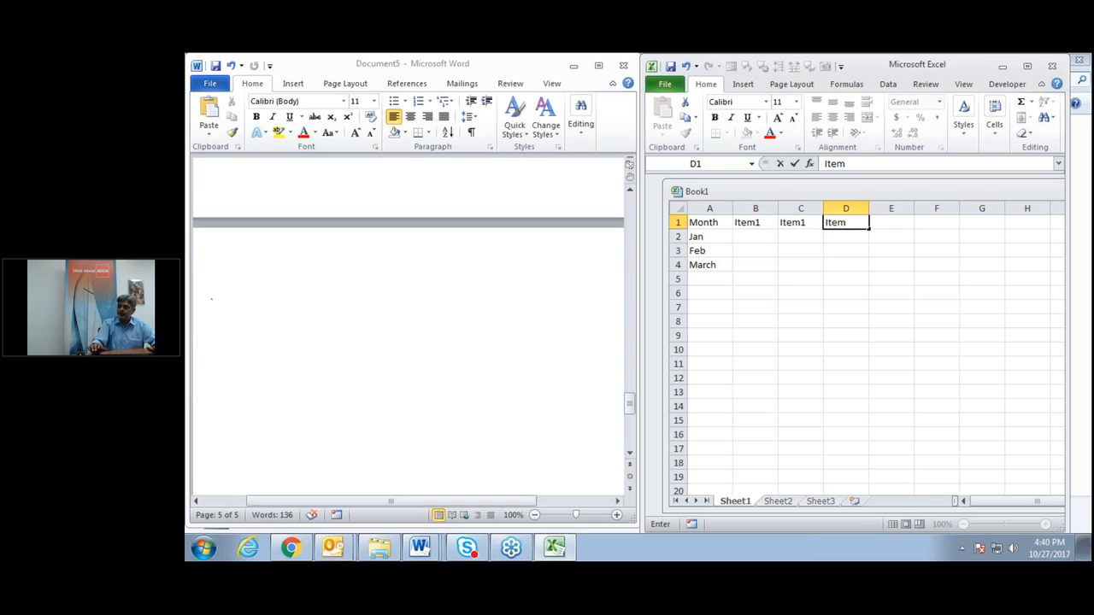
type("3")
key("Return")
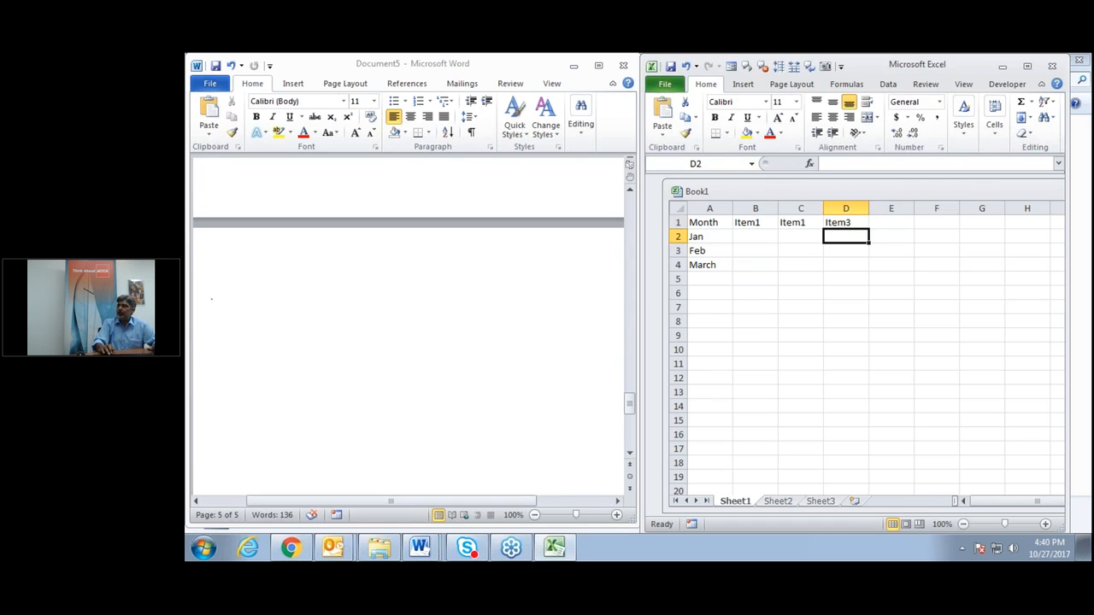
key("Left")
key("Left")
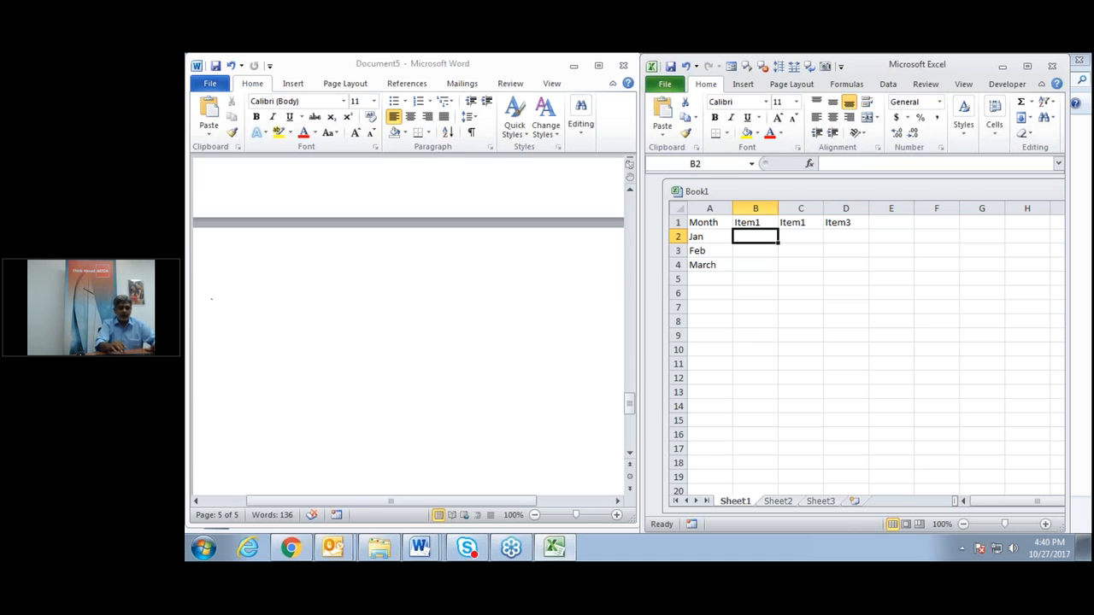
Enter a RANDBETWEEN random-number formula in B2 and fill it across B2:D4.
type("=ran")
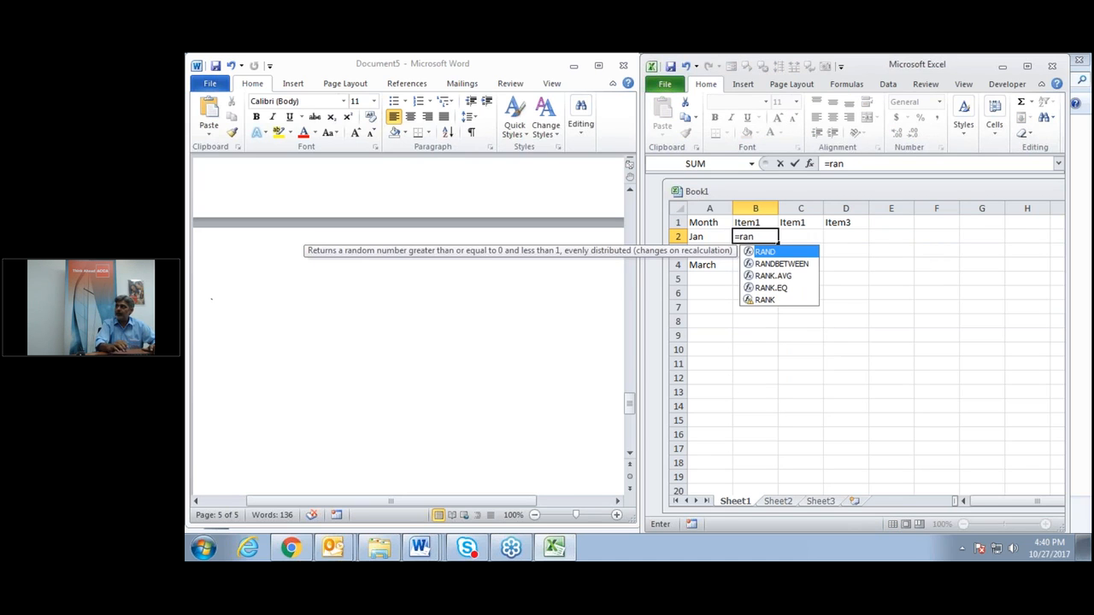
double_click(785, 263)
type("1,20")
key("Return")
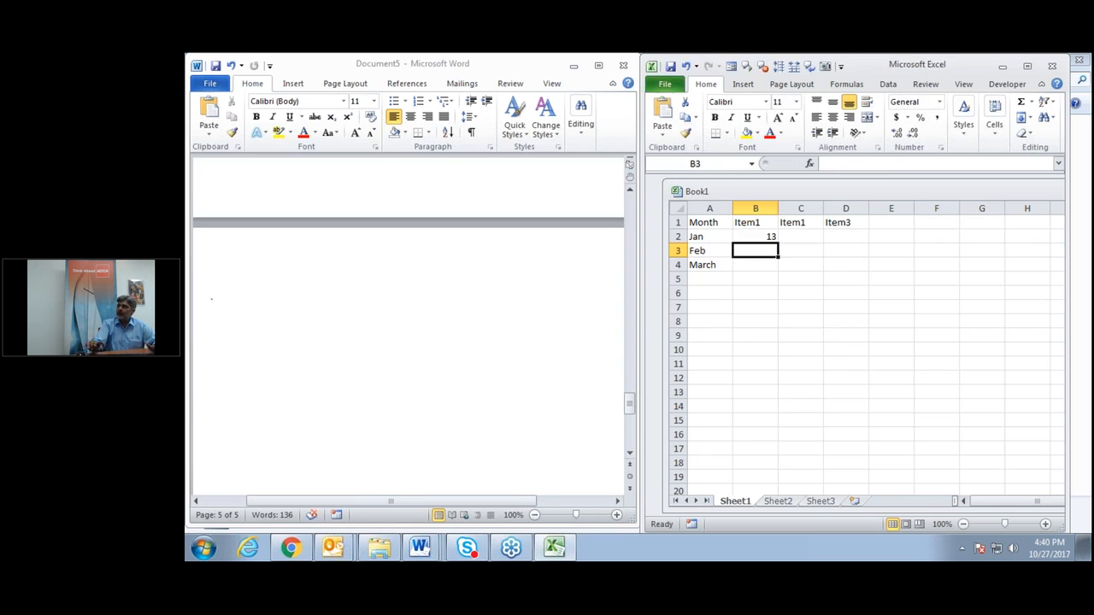
left_click(764, 238)
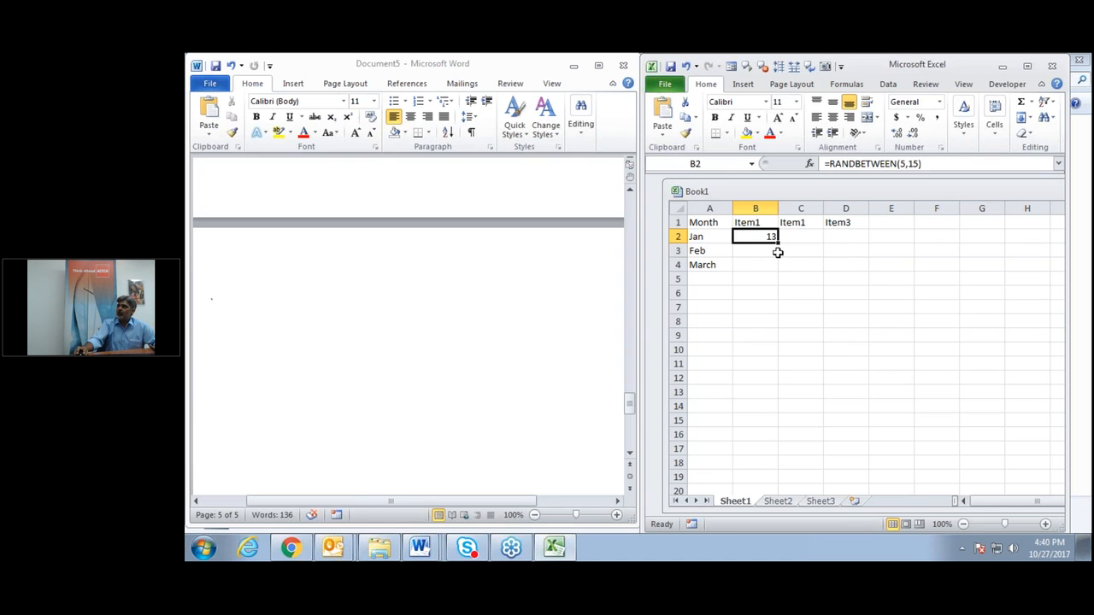
left_click_drag(777, 241, 866, 273)
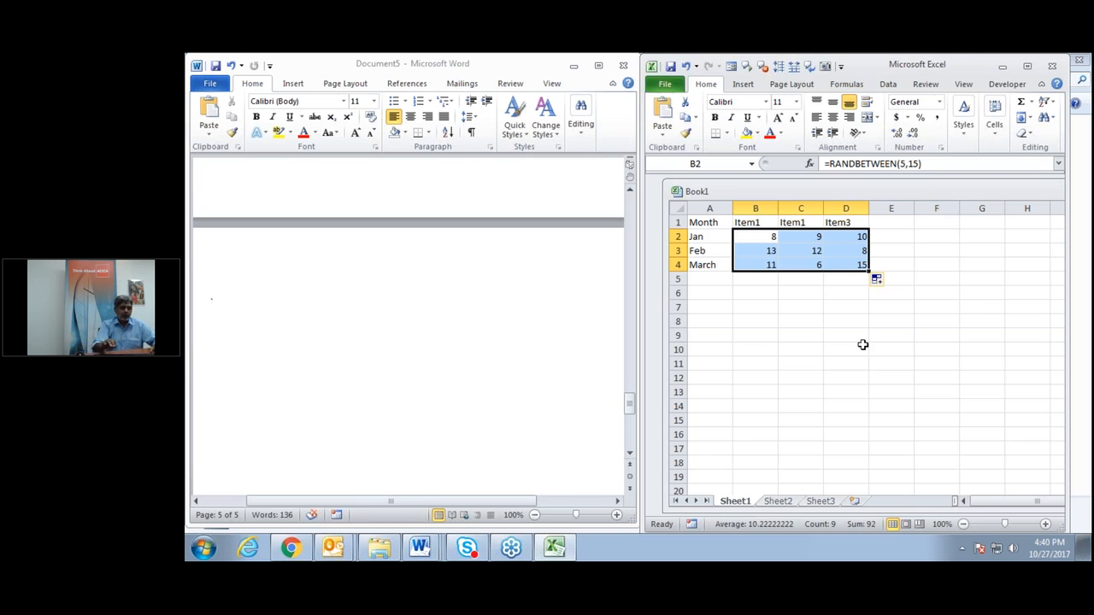
Create a column chart from the Month table with Alt+F1 and copy it.
left_click(807, 253)
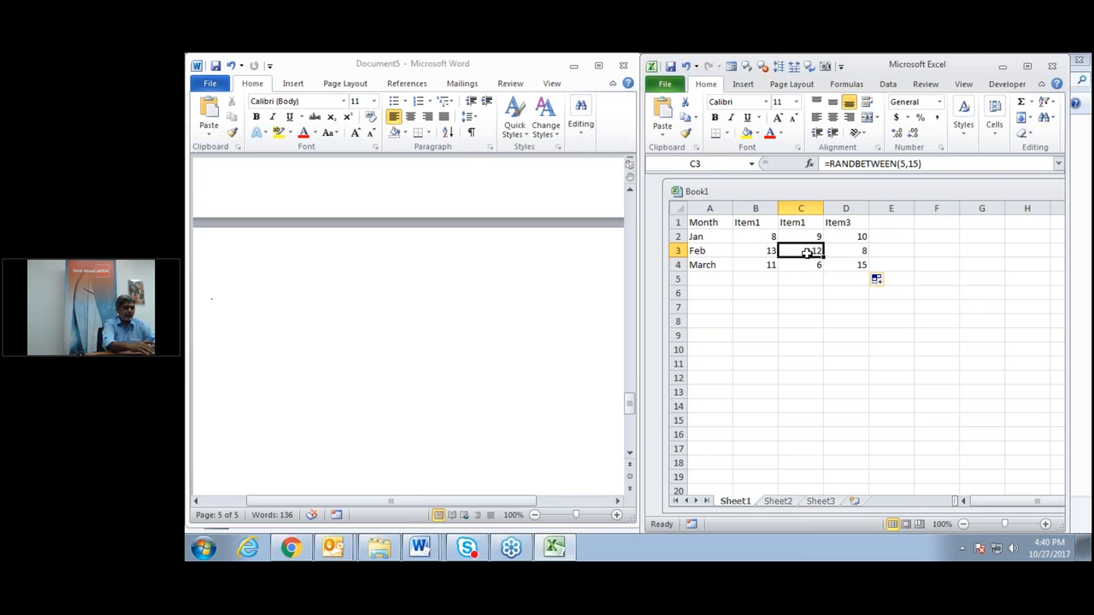
key("alt+F1")
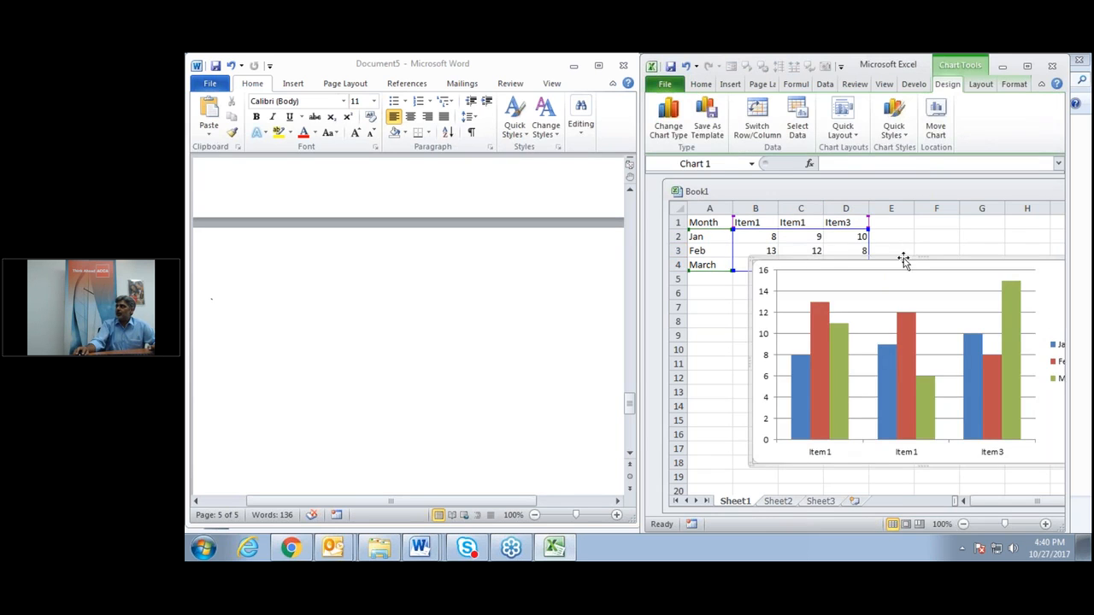
right_click(789, 268)
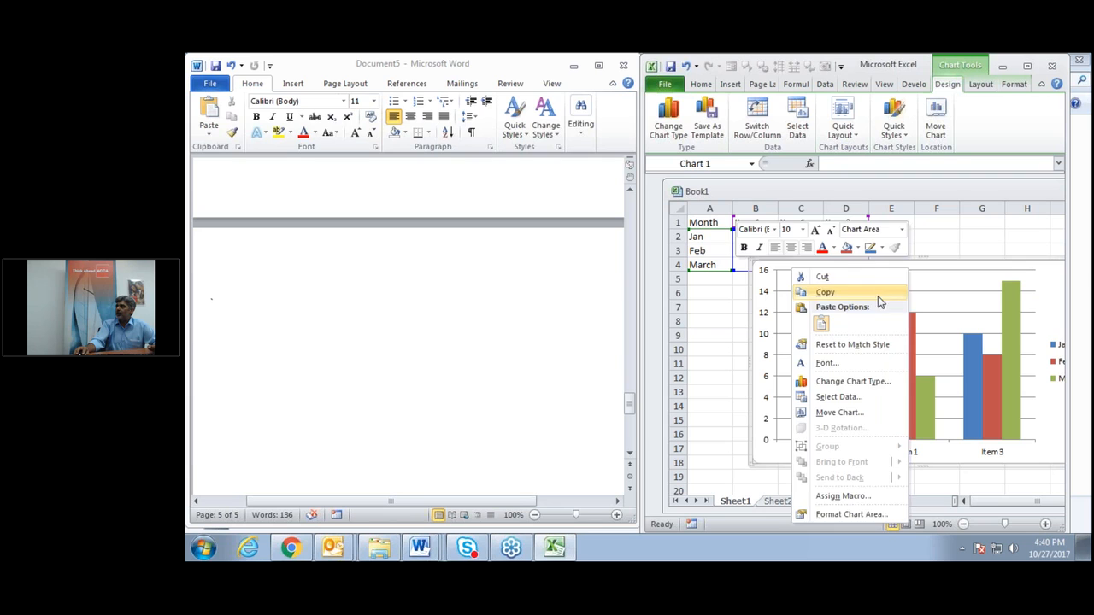
left_click(878, 295)
Paste the chart into Document5 with Keep Source Formatting & Link Data.
left_click(269, 342)
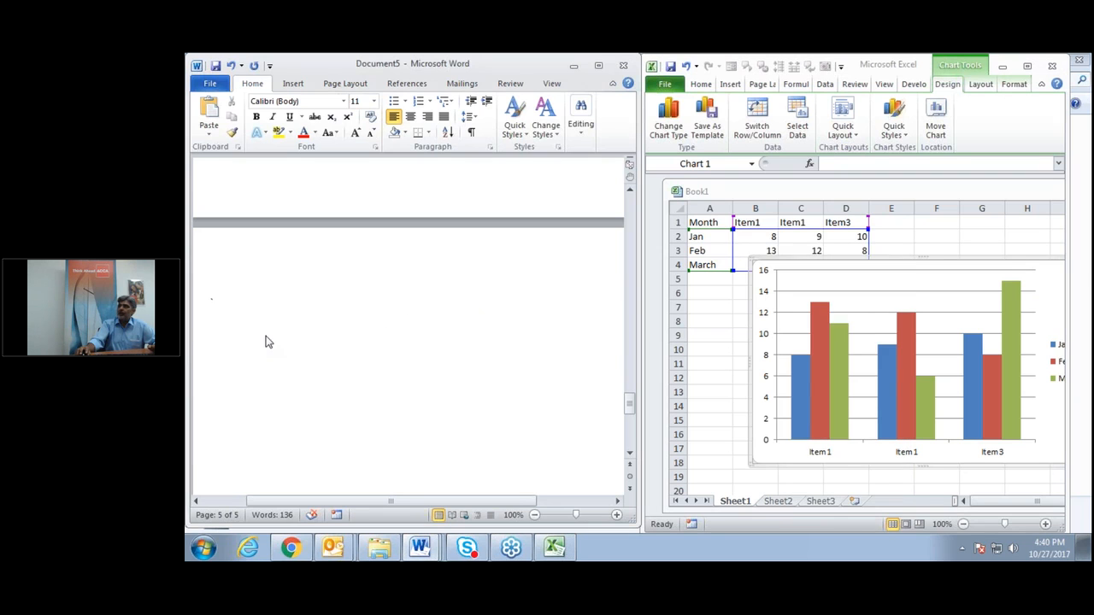
left_click(211, 133)
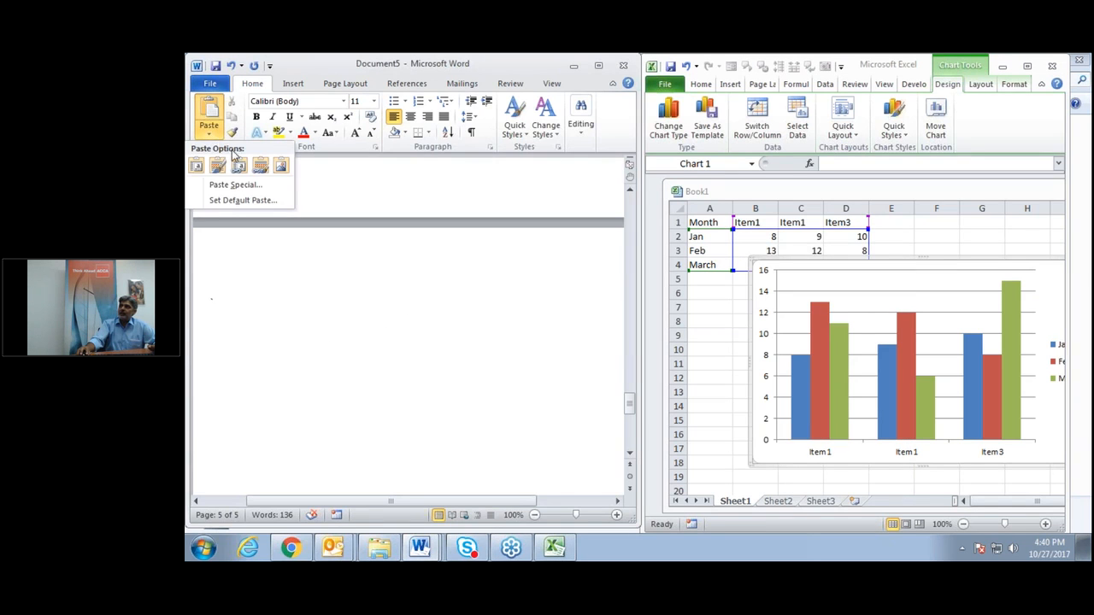
left_click(249, 183)
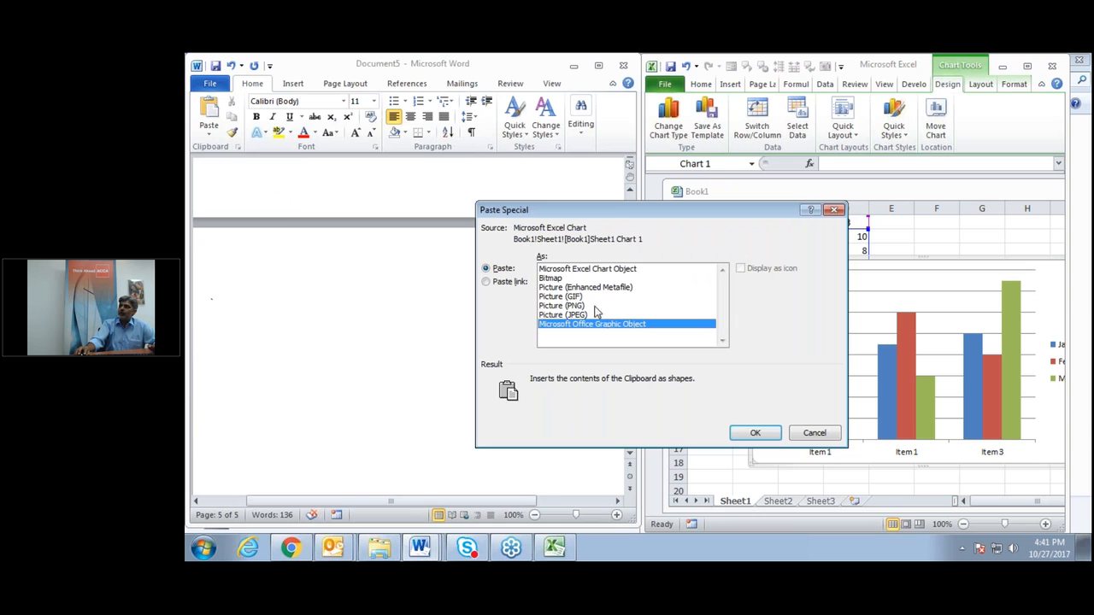
left_click(815, 433)
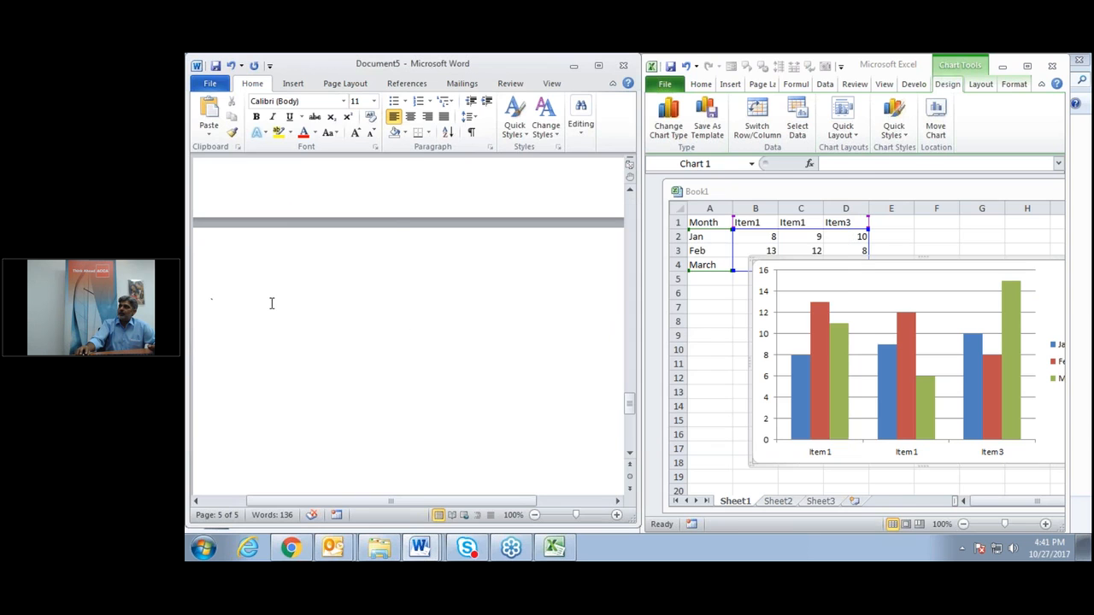
right_click(272, 303)
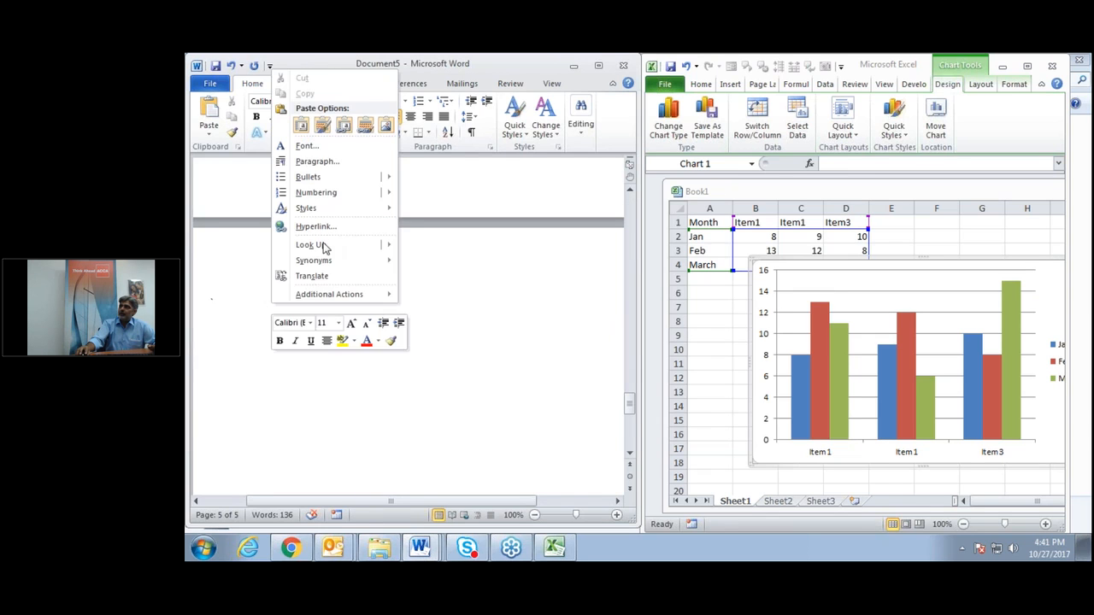
left_click(365, 126)
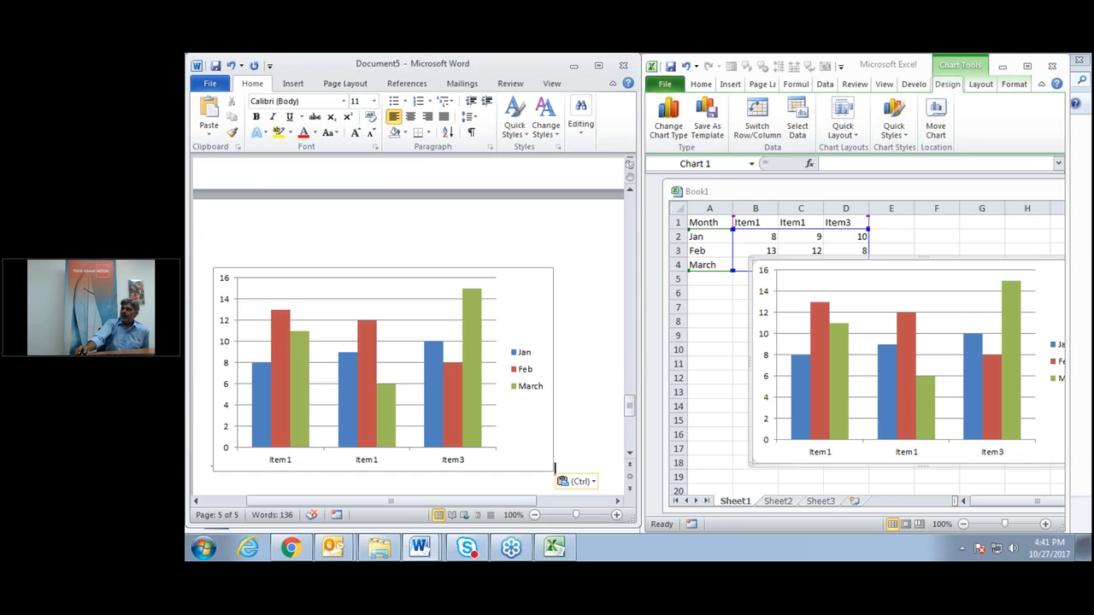
Move the chart below the table and recalculate the random values with F9.
left_click_drag(1048, 275, 986, 359)
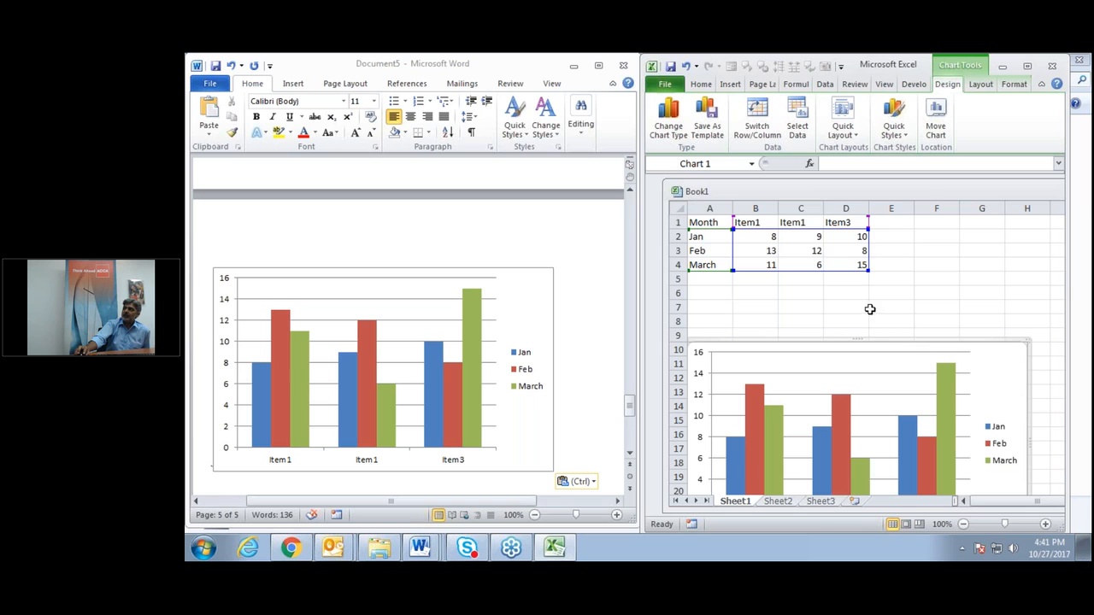
left_click(765, 236)
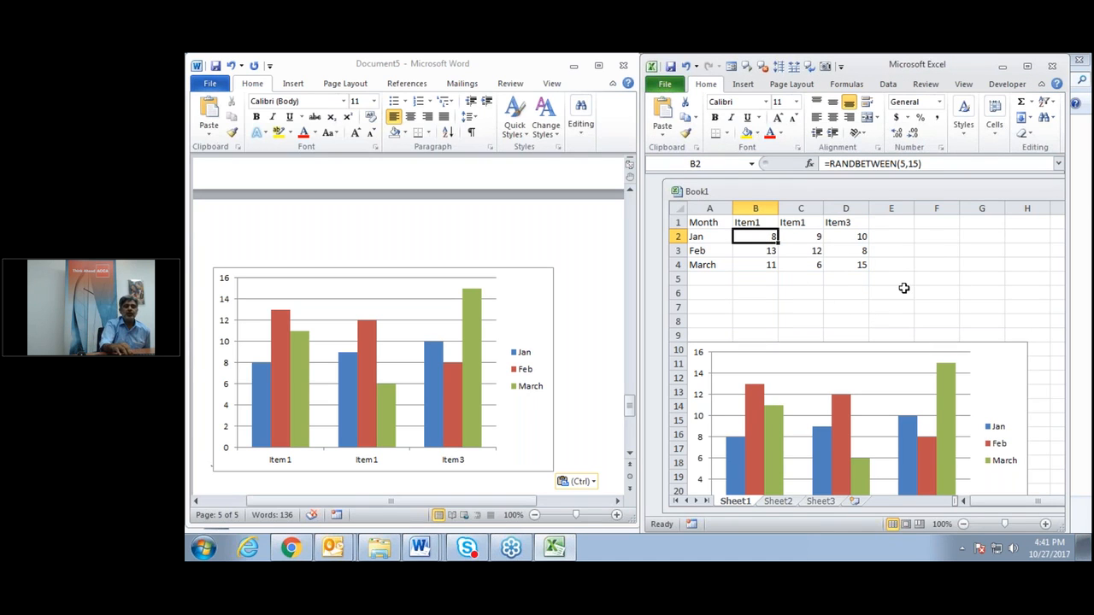
key("F9")
key("F9")
key("F9")
key("F9")
key("F9")
key("F9")
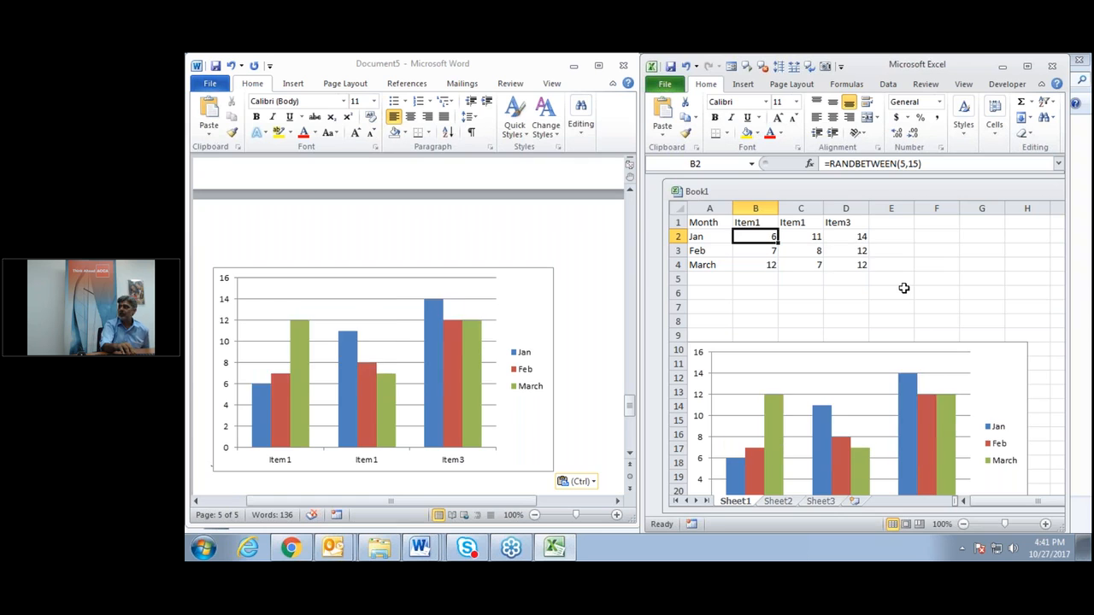
key("F9")
key("F9")
key("F9")
key("F9")
key("F9")
key("F9")
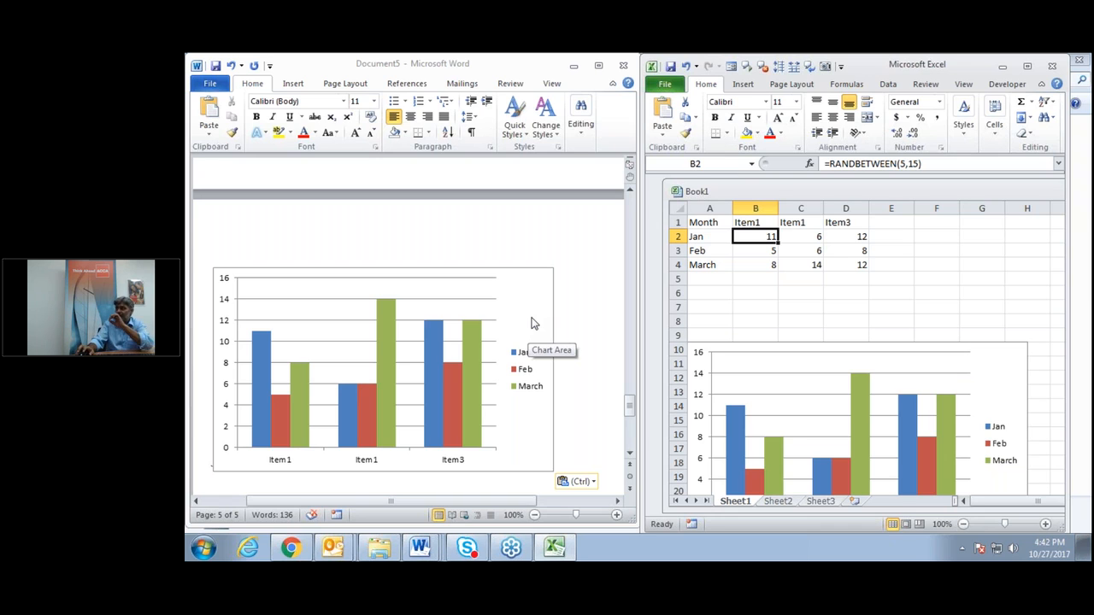
Close Word and Excel without saving, then open 'Copy (1)integrating MS office components'.
left_click(622, 69)
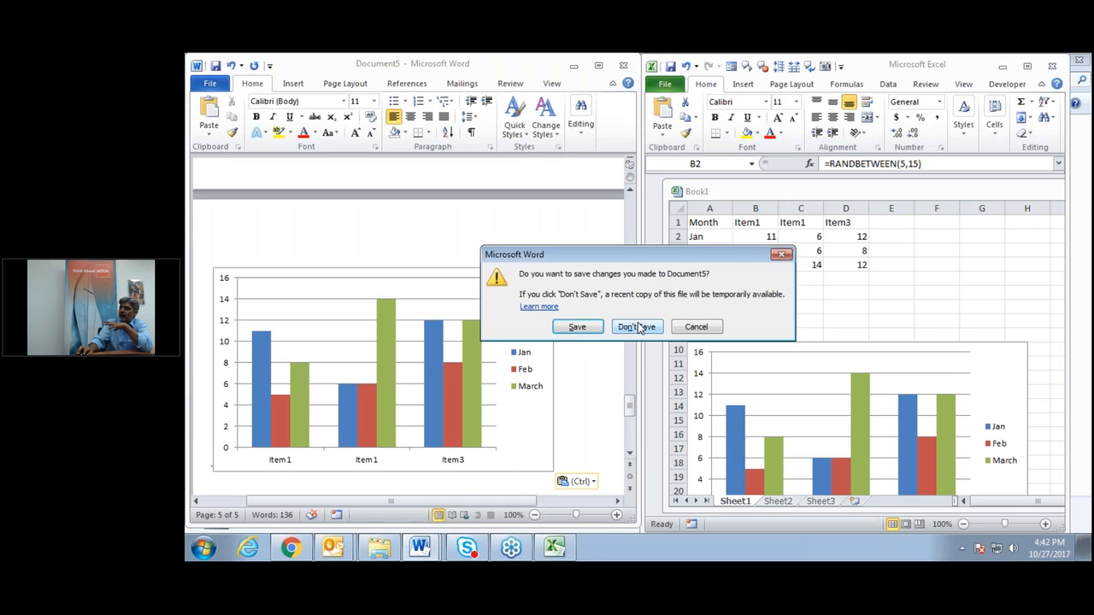
left_click(637, 328)
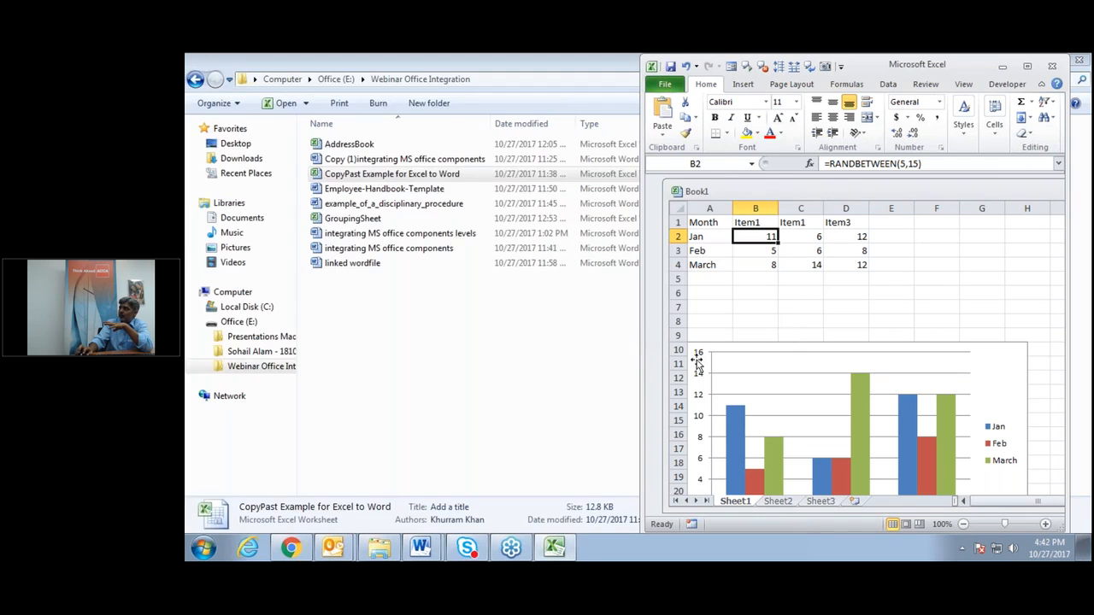
left_click_drag(952, 69, 824, 76)
left_click(926, 75)
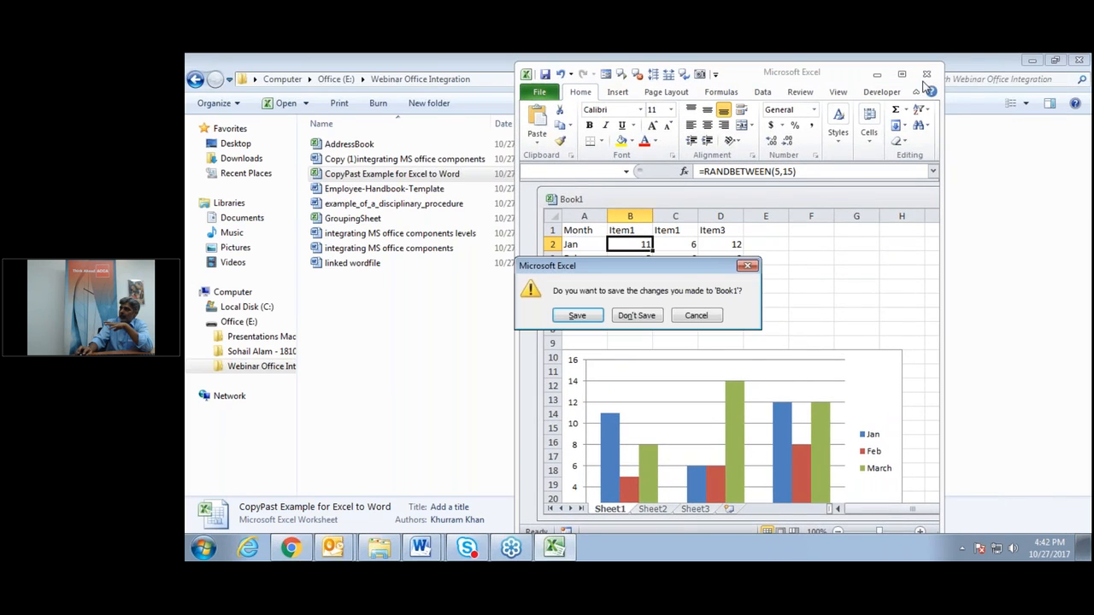
left_click(633, 315)
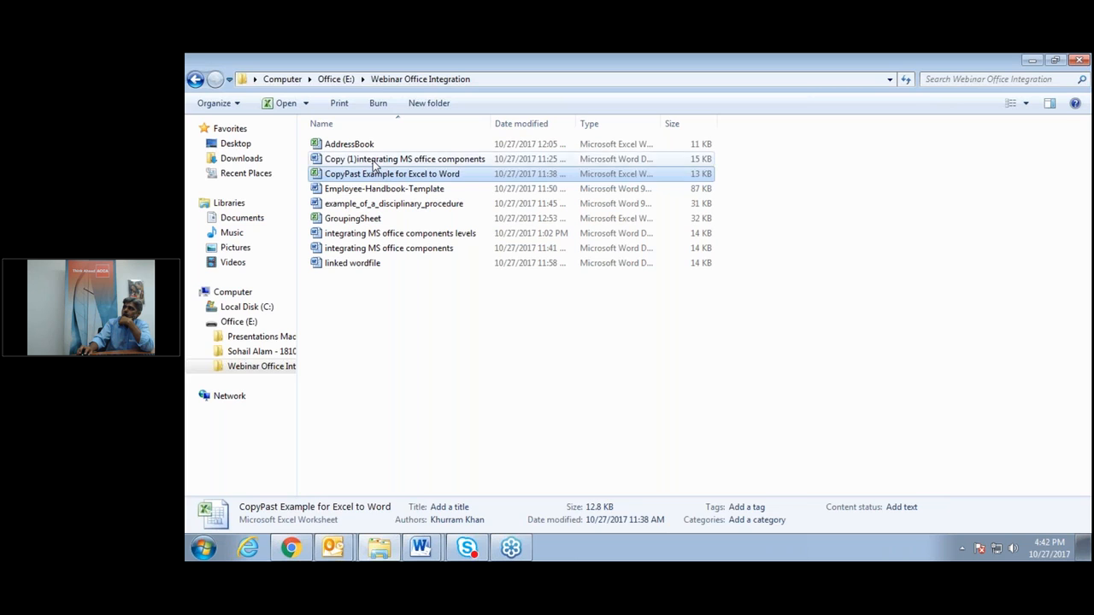
left_click(374, 162)
double_click(373, 163)
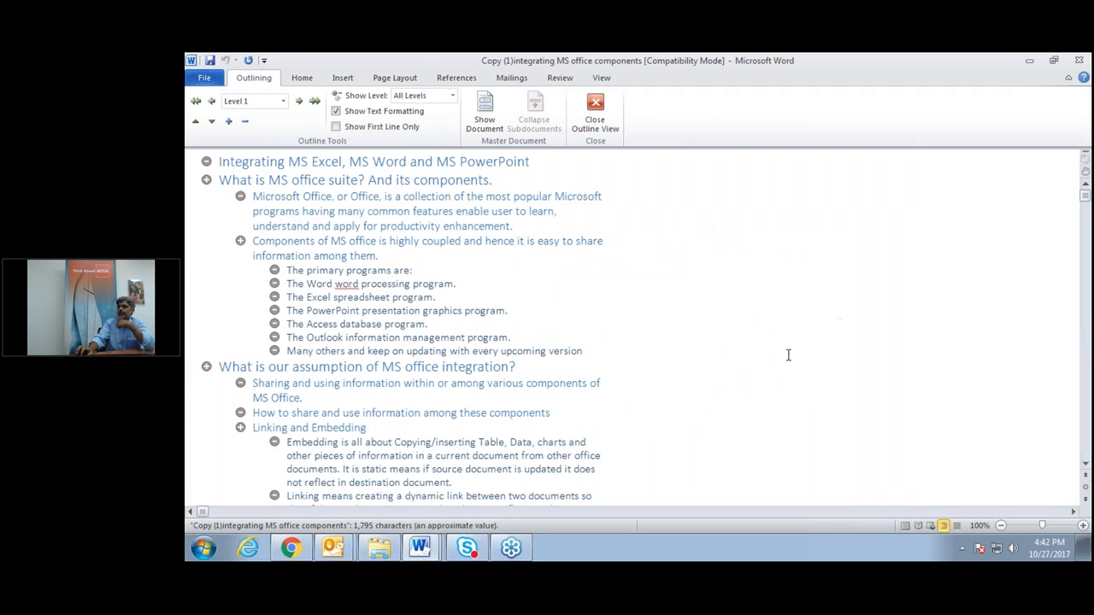
Switch the document from Outline view to Print Layout and show the View tab.
scroll(789, 355, "down", 2)
scroll(788, 355, "up", 2)
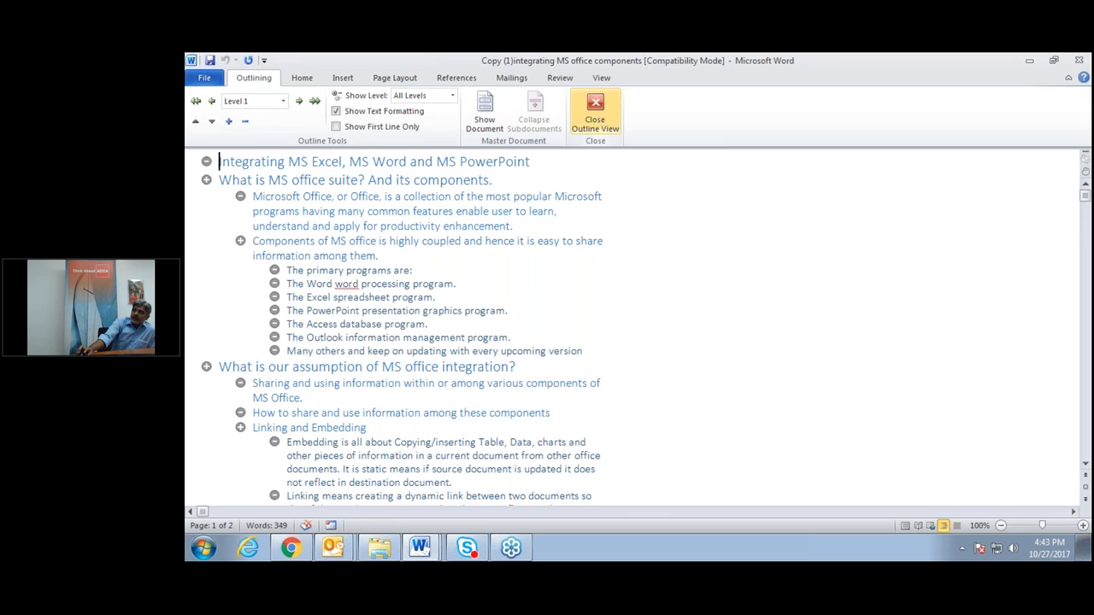
left_click(595, 115)
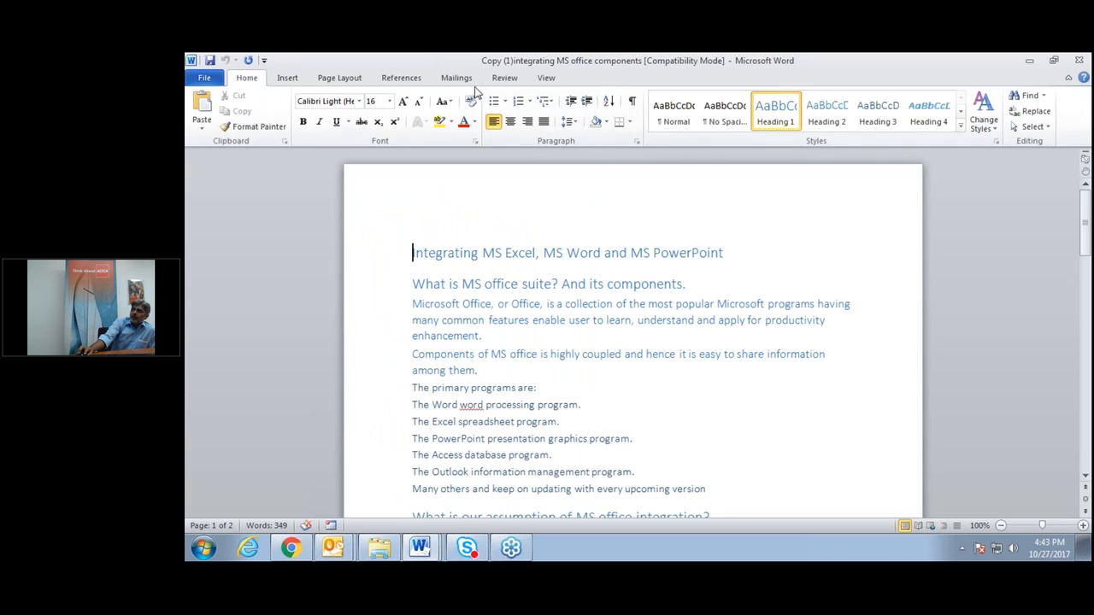
left_click(547, 78)
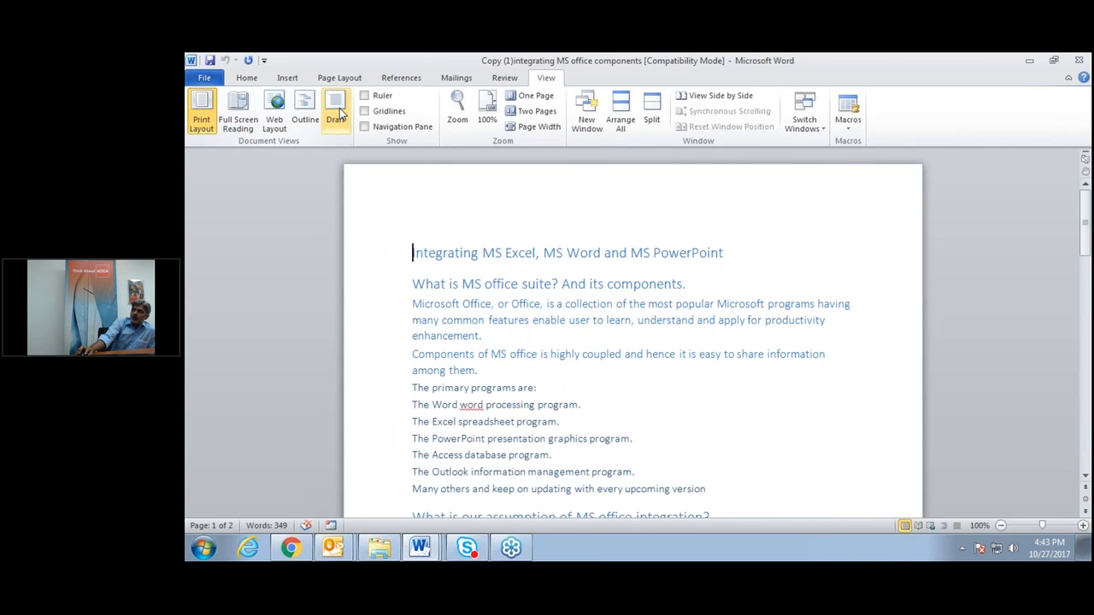
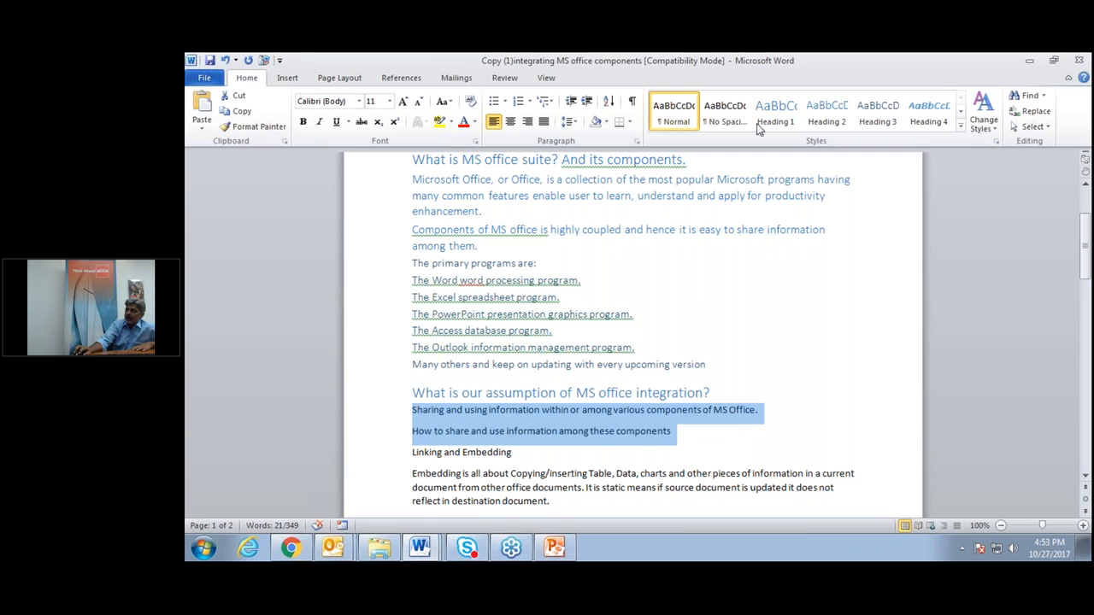
Make the two integration lines and Linking and Embedding Heading 2, and style the Embedding and Linking paragraphs.
left_click(826, 116)
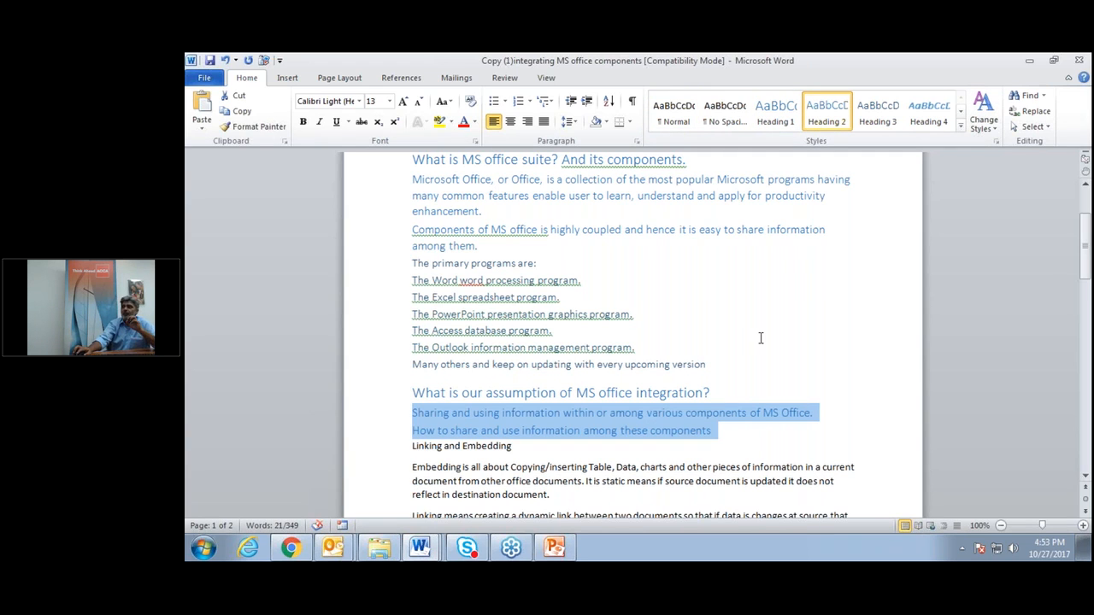
scroll(761, 338, "down", 3)
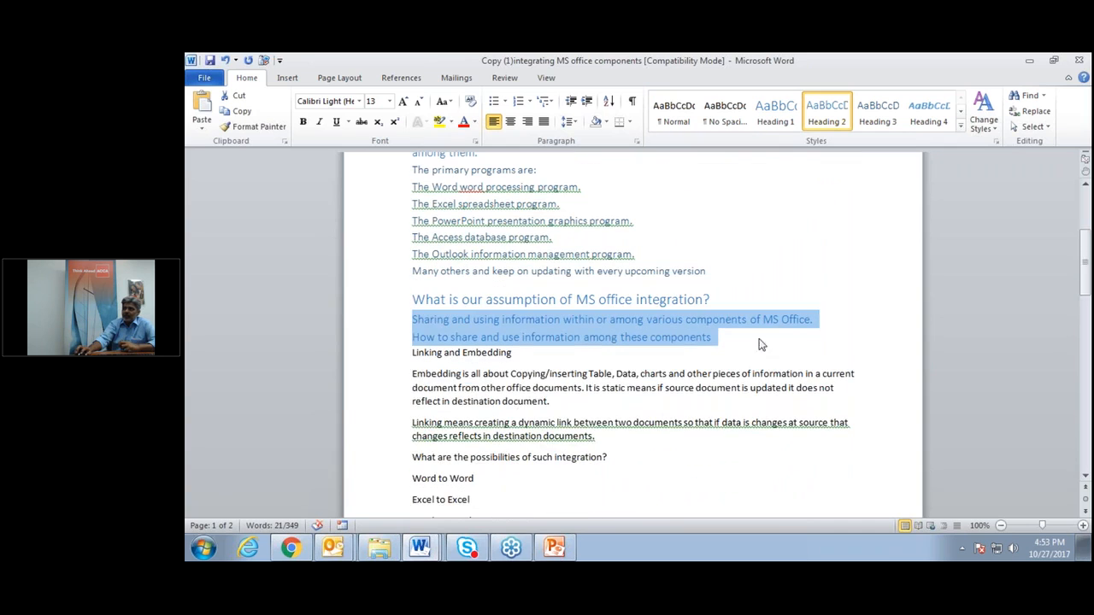
left_click_drag(409, 352, 536, 359)
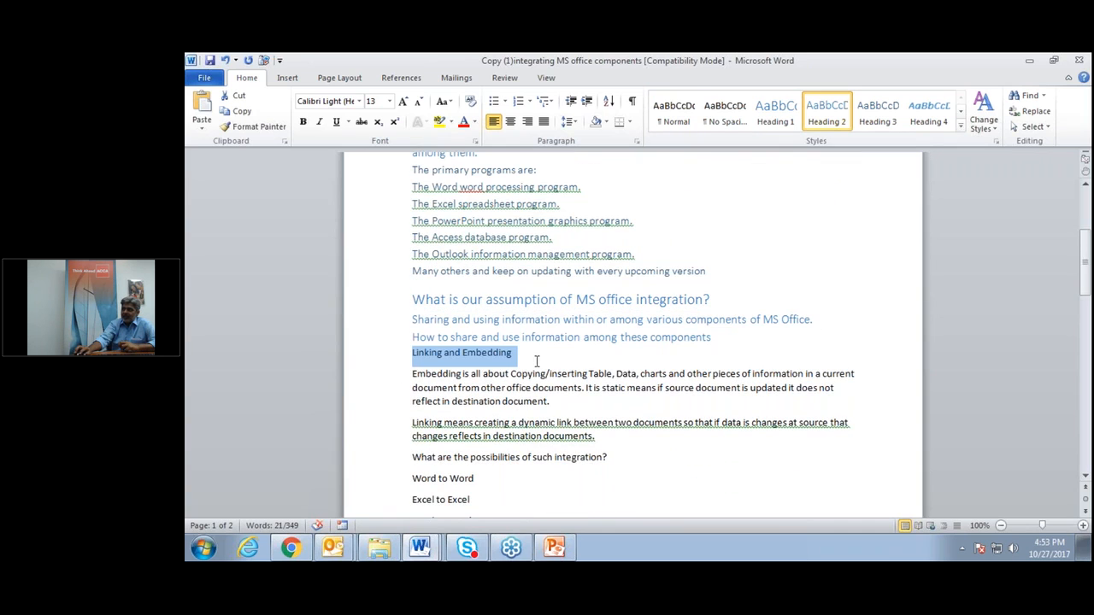
left_click(836, 112)
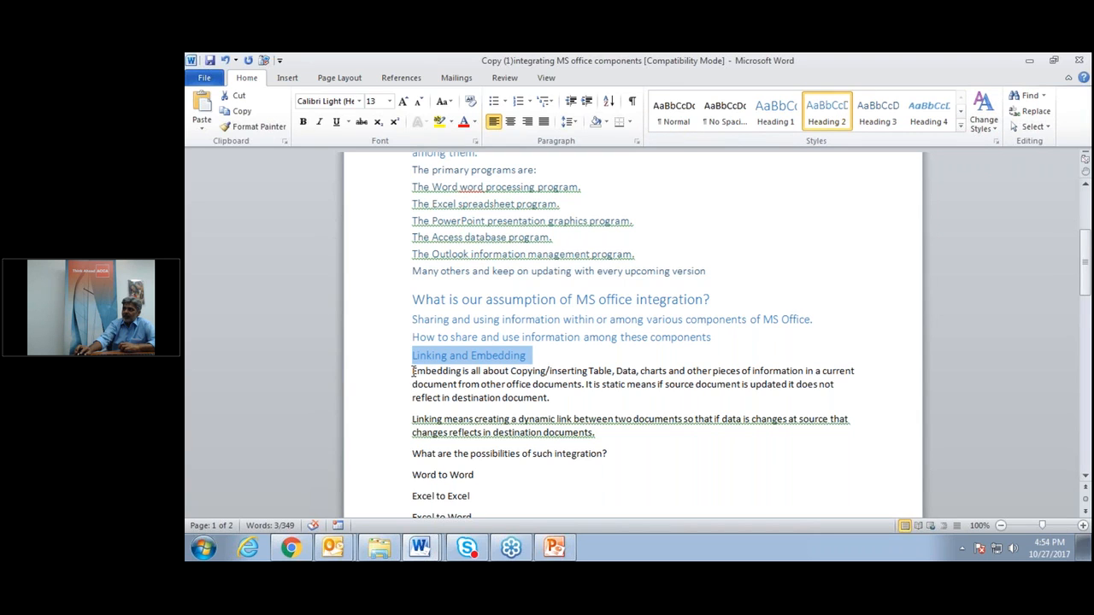
left_click_drag(407, 376, 630, 444)
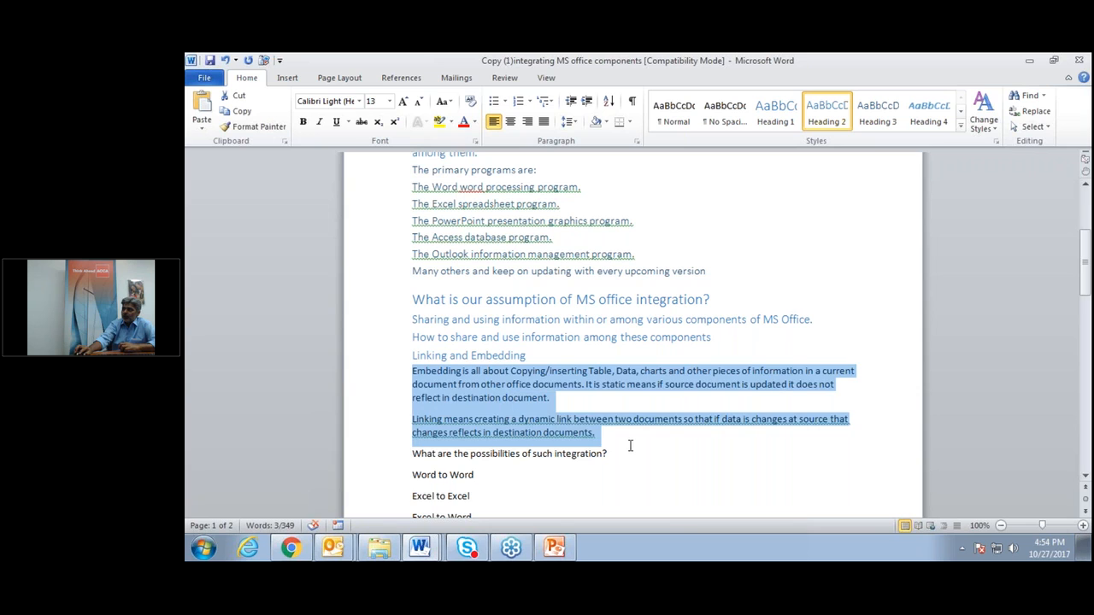
left_click(878, 116)
left_click(643, 495)
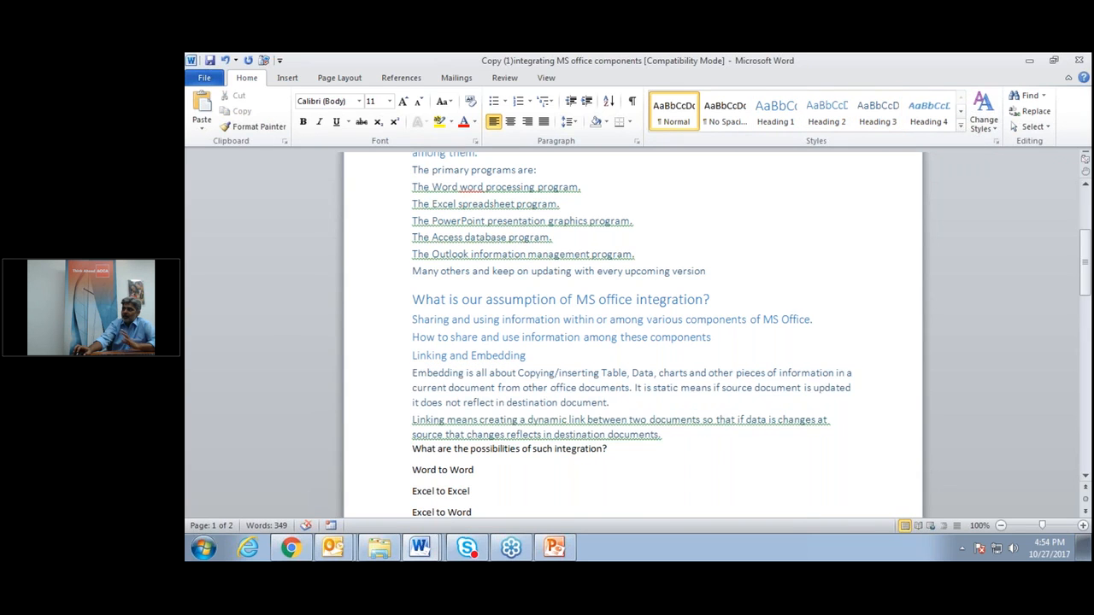
Make 'What are the possibilities of such integration?' a Heading 1.
scroll(632, 333, "up", 1)
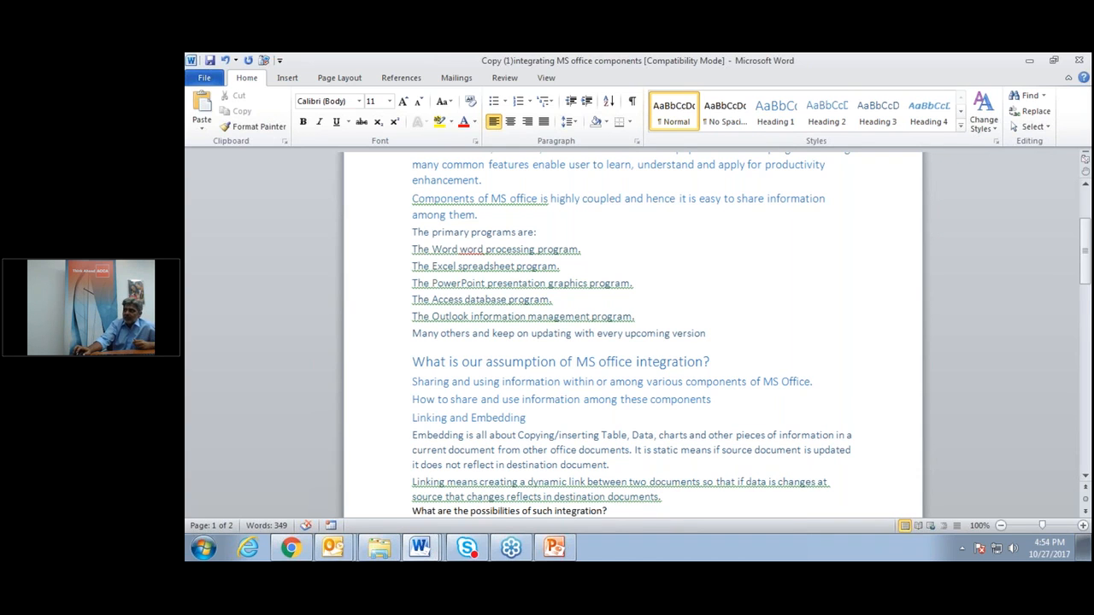
scroll(632, 333, "down", 3)
scroll(391, 318, "down", 1)
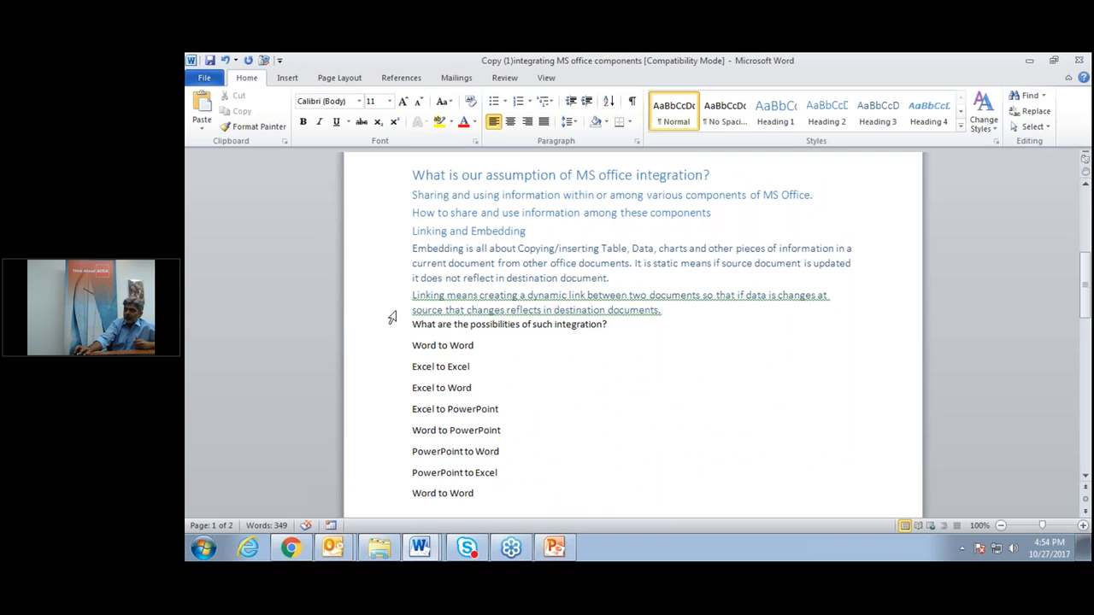
triple_click(518, 327)
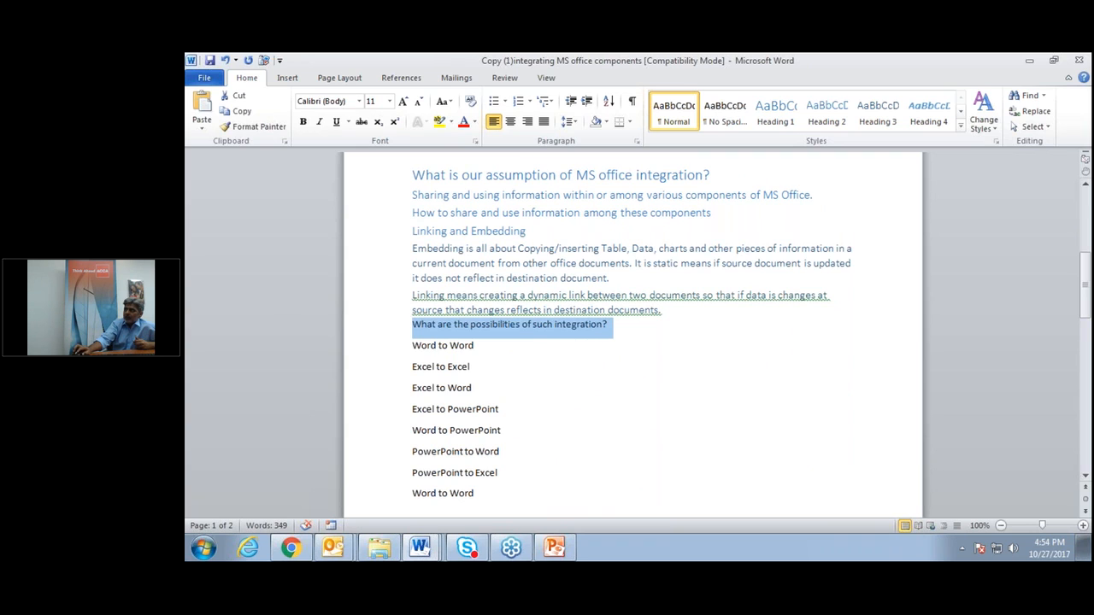
left_click(775, 111)
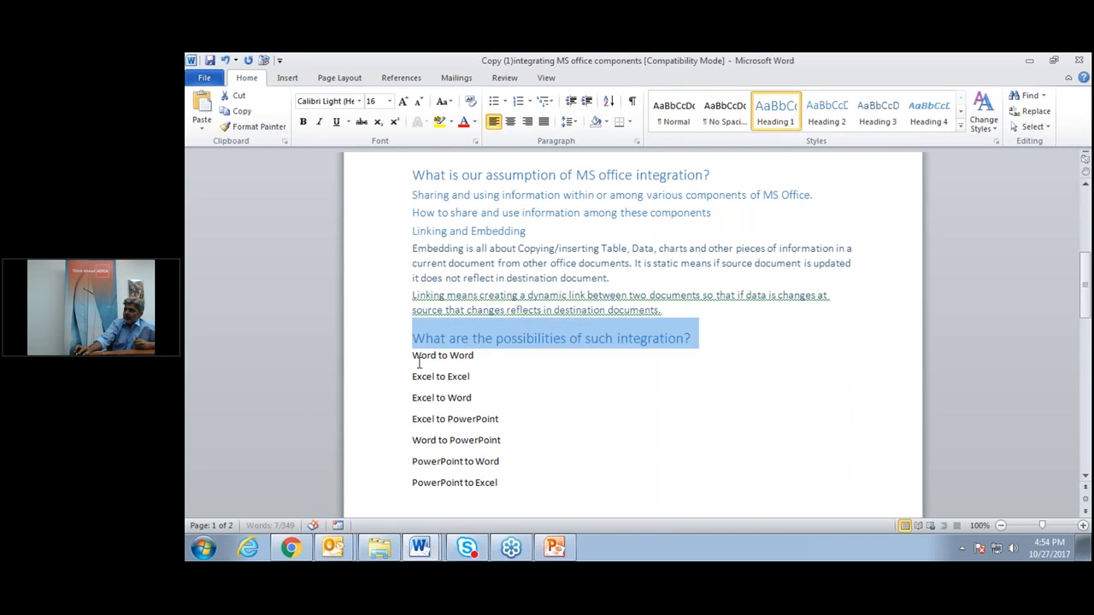
Make the seven pairings, Word to Word through PowerPoint to Excel, Heading 2, and the final Word to Word Heading 1.
scroll(411, 349, "down", 1)
left_click_drag(399, 332, 511, 453)
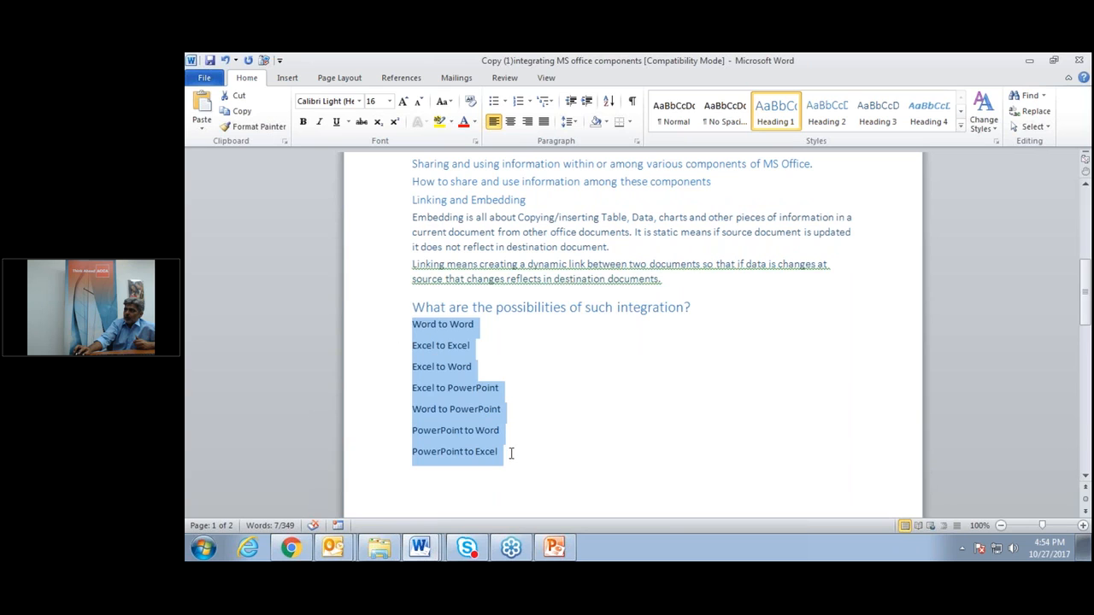
left_click(844, 126)
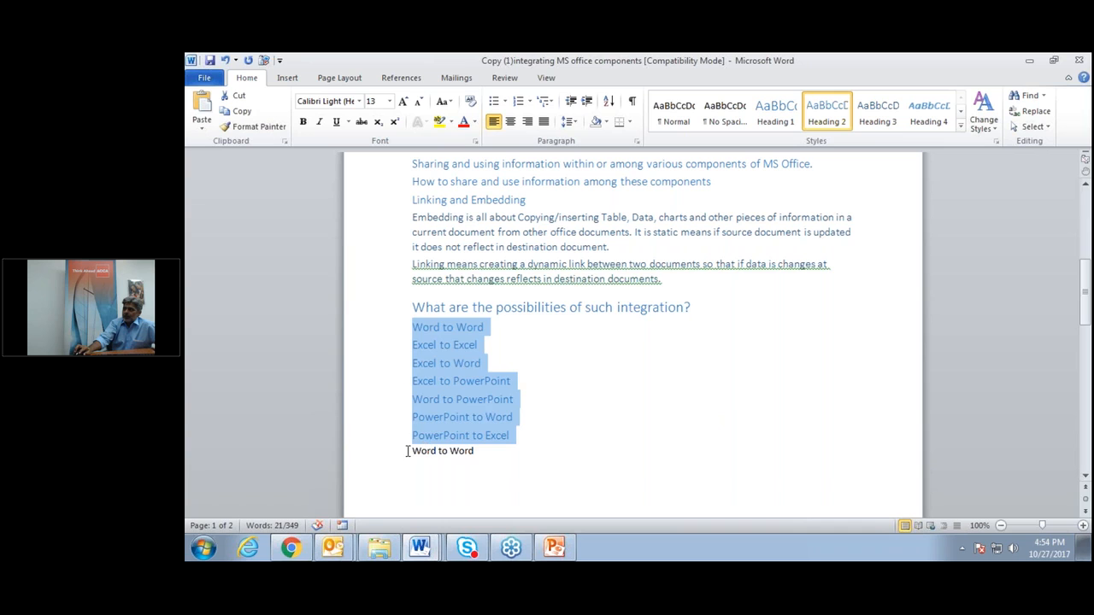
left_click_drag(407, 452, 496, 452)
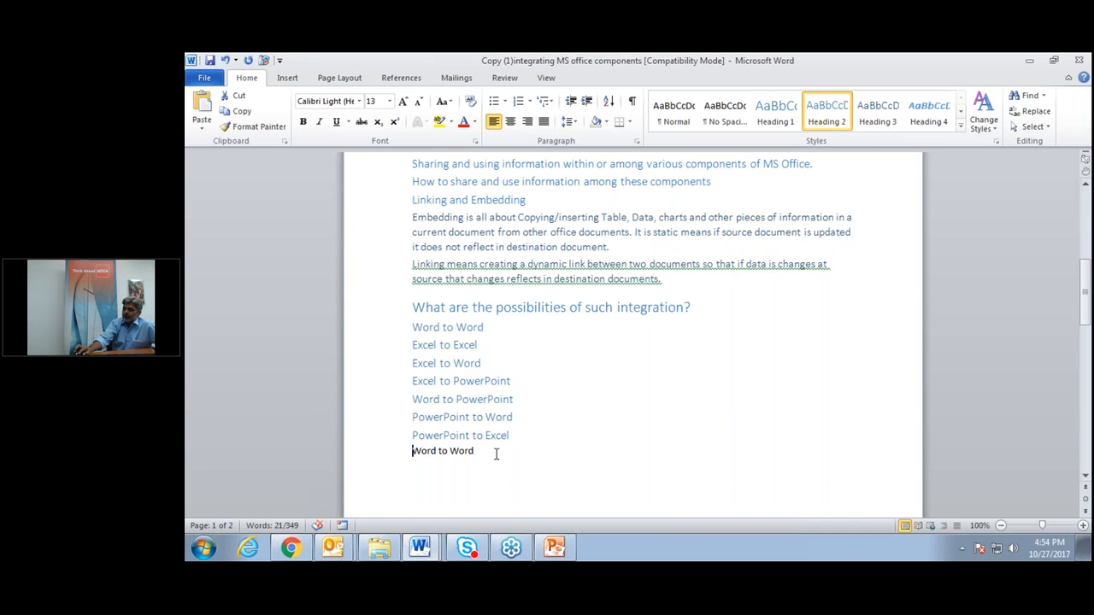
left_click(776, 111)
Make the five Word to Word items Heading 2, Excel to Excel Heading 1, and its four items Heading 2.
scroll(455, 336, "down", 3)
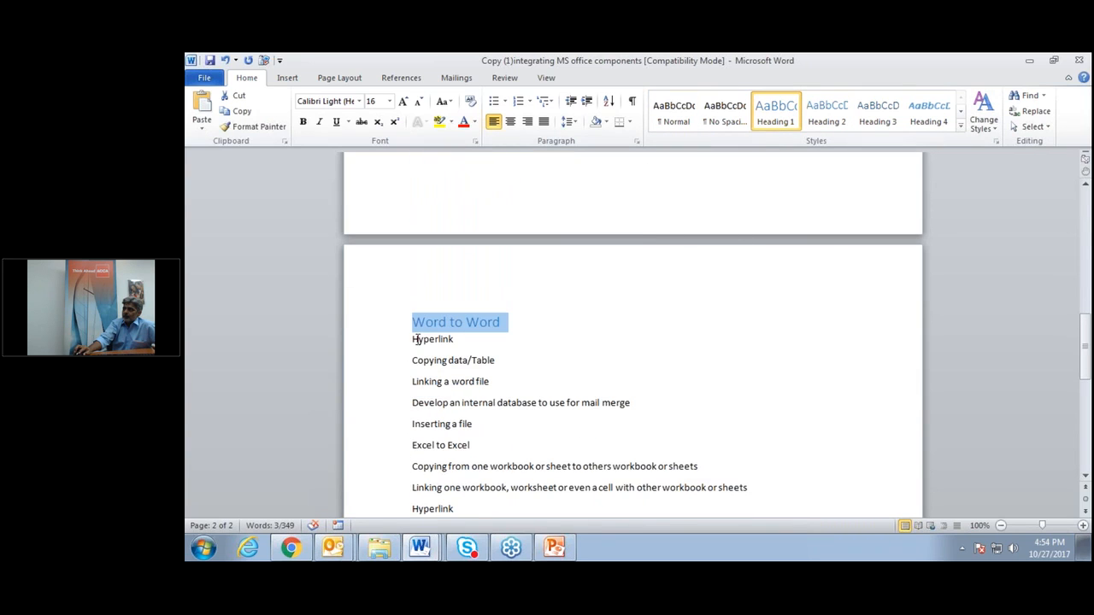
left_click_drag(413, 339, 471, 425)
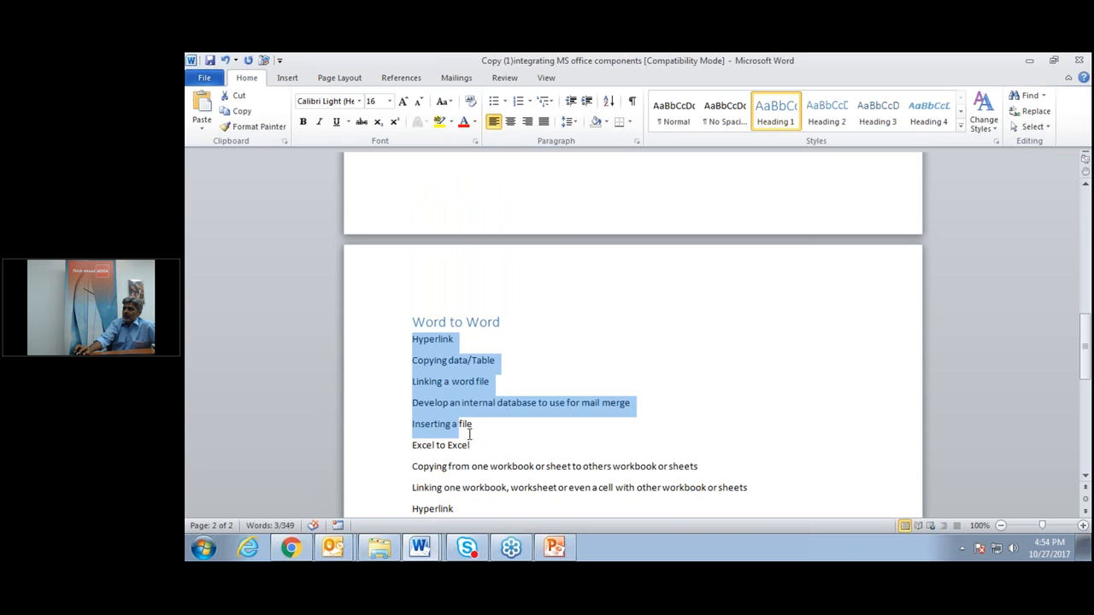
left_click(827, 111)
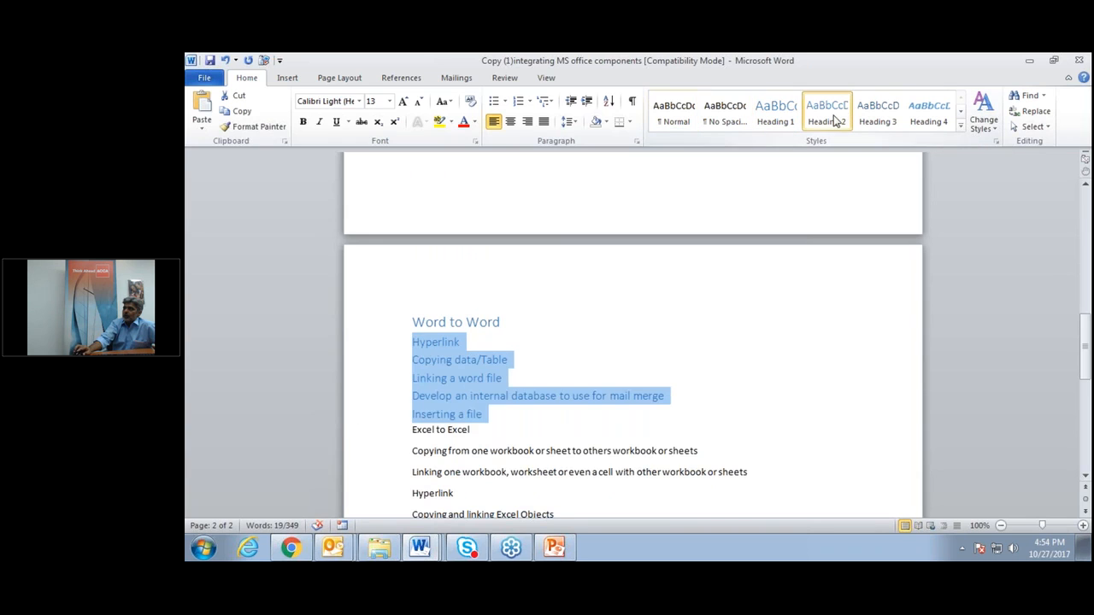
scroll(612, 419, "down", 1)
left_click_drag(408, 365, 475, 368)
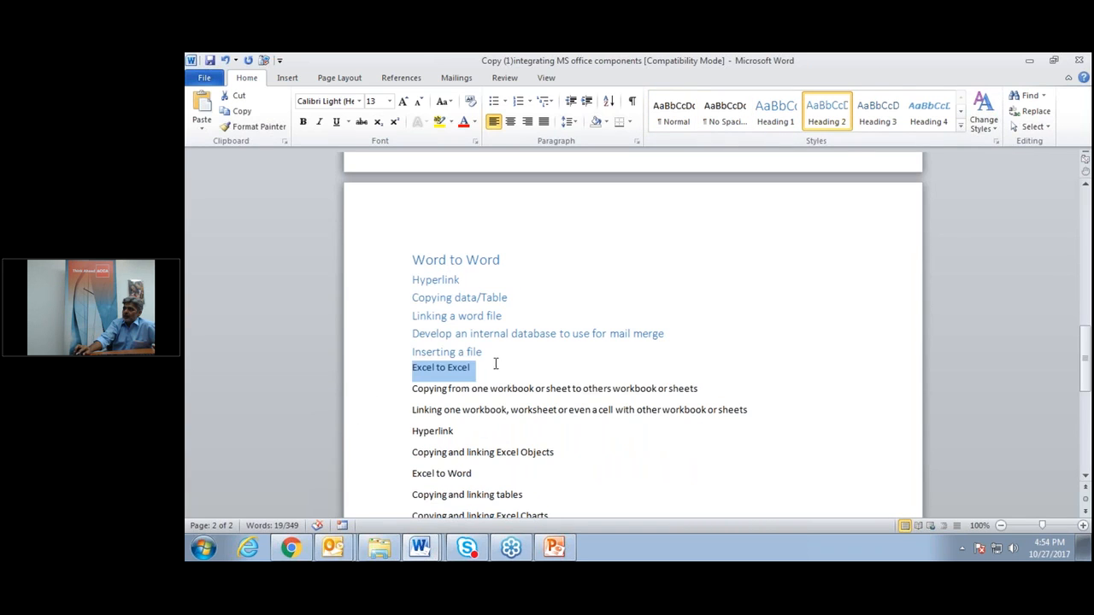
left_click(775, 111)
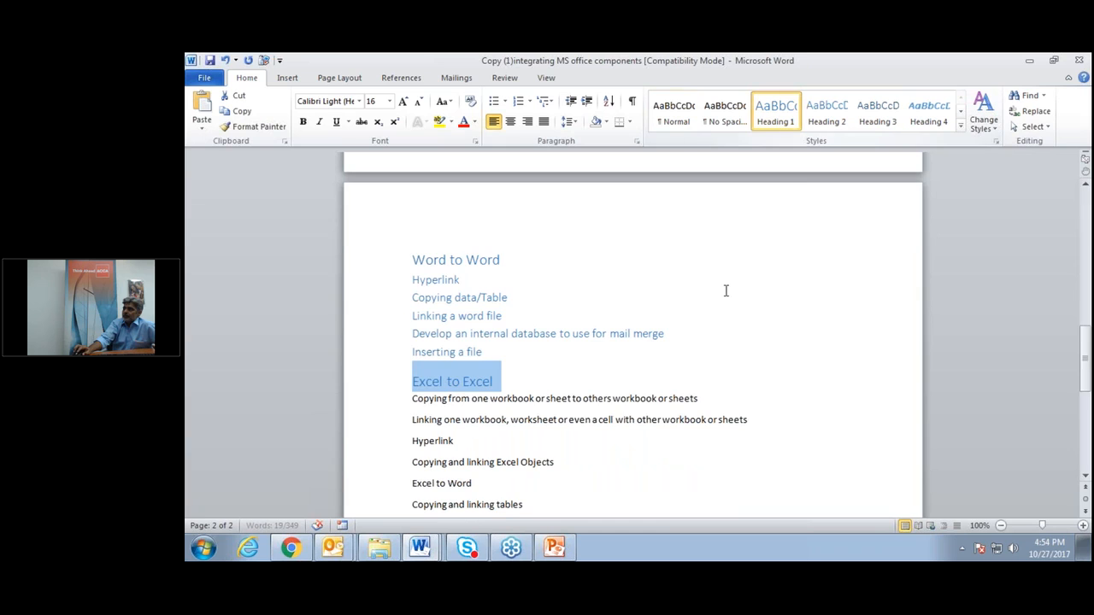
scroll(725, 291, "down", 1)
left_click_drag(413, 334, 494, 416)
left_click_drag(574, 401, 566, 402)
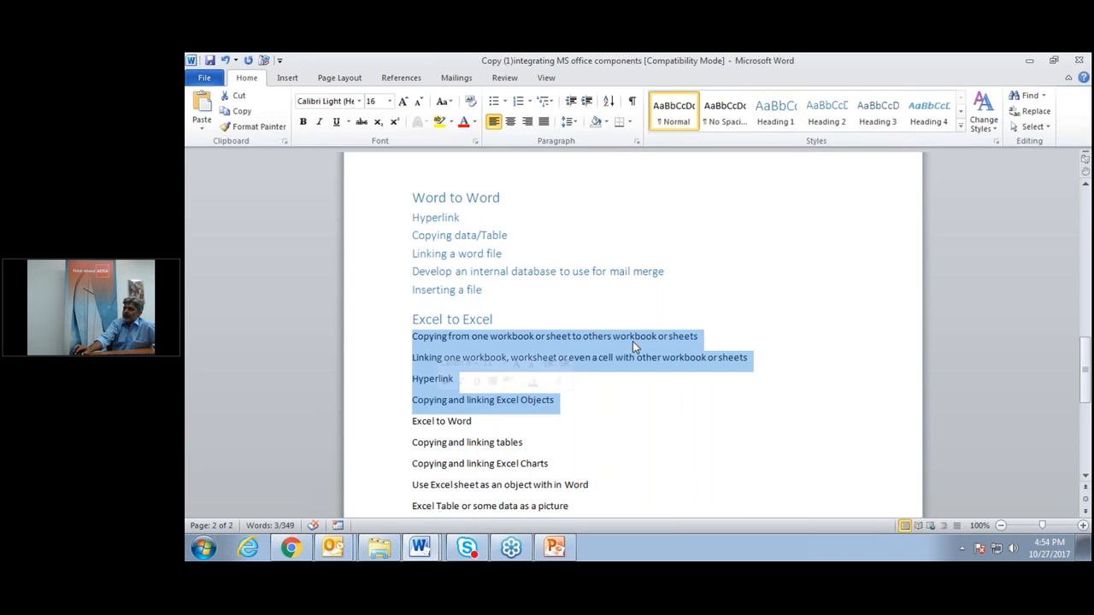
left_click(826, 111)
Make Excel to Word a Heading 1 with its five items as Heading 2.
scroll(414, 282, "down", 3)
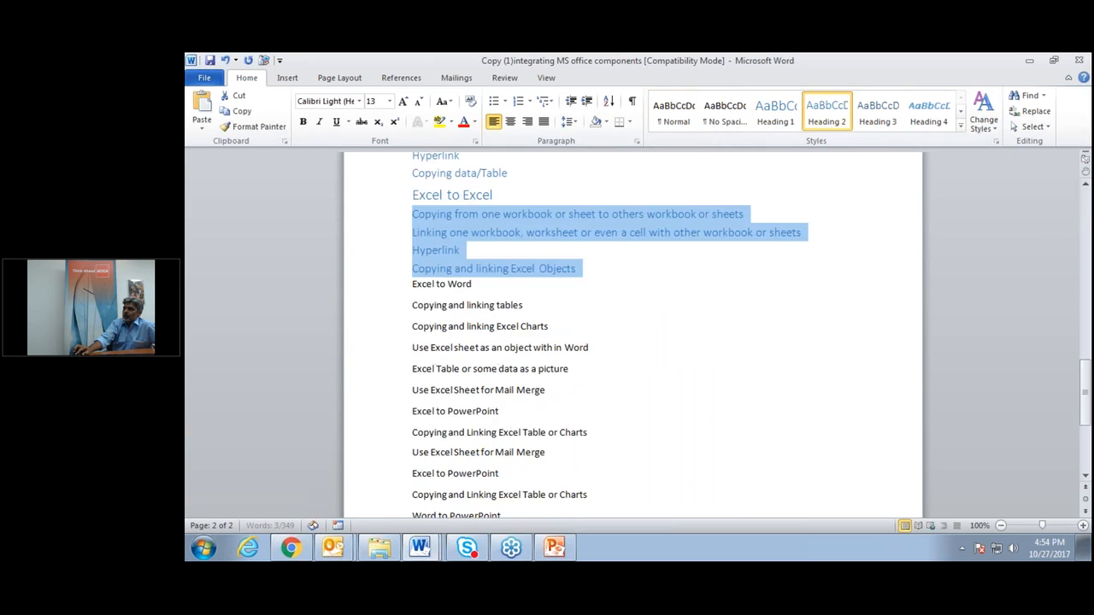
triple_click(413, 284)
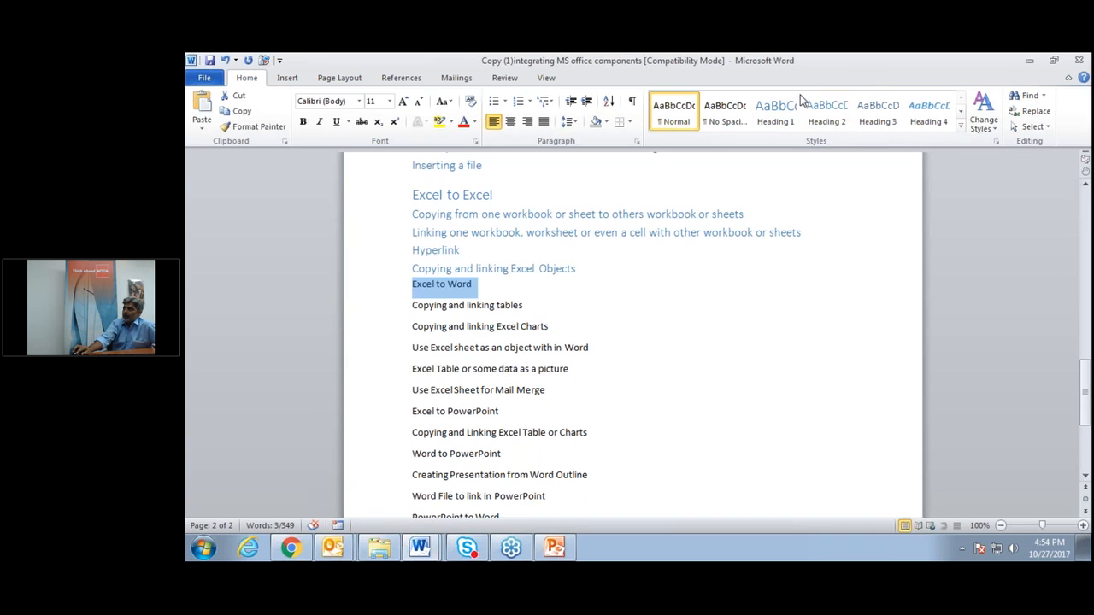
left_click(783, 120)
left_click_drag(411, 318, 547, 402)
left_click(827, 111)
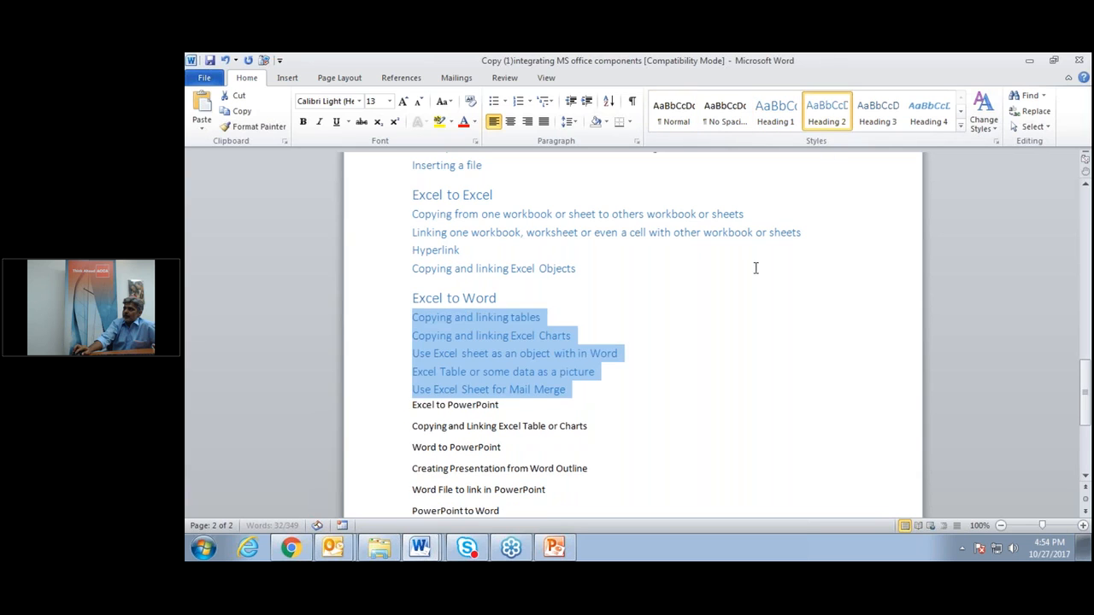
Make Excel to PowerPoint a Heading 1 and 'Copying and Linking Excel Table or Charts' Heading 2.
scroll(755, 269, "down", 3)
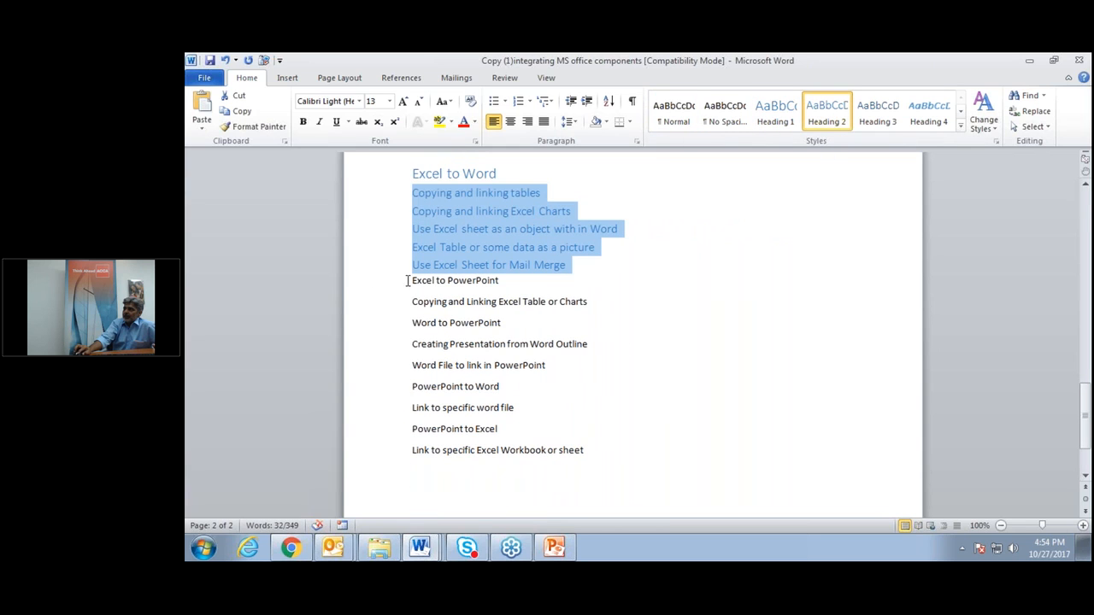
left_click_drag(407, 281, 500, 281)
left_click(776, 111)
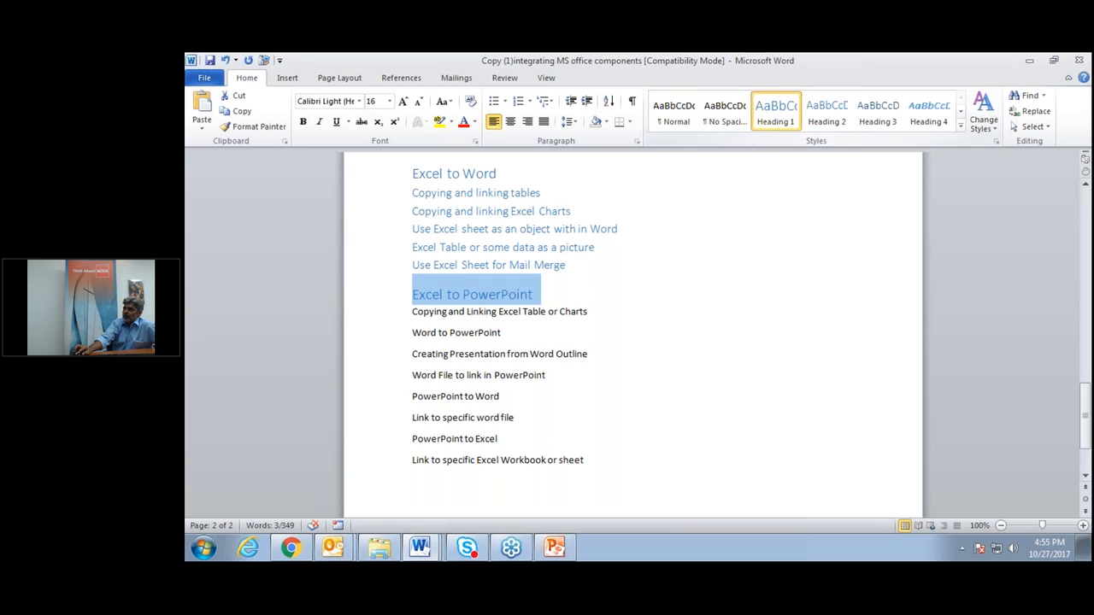
left_click_drag(408, 309, 640, 324)
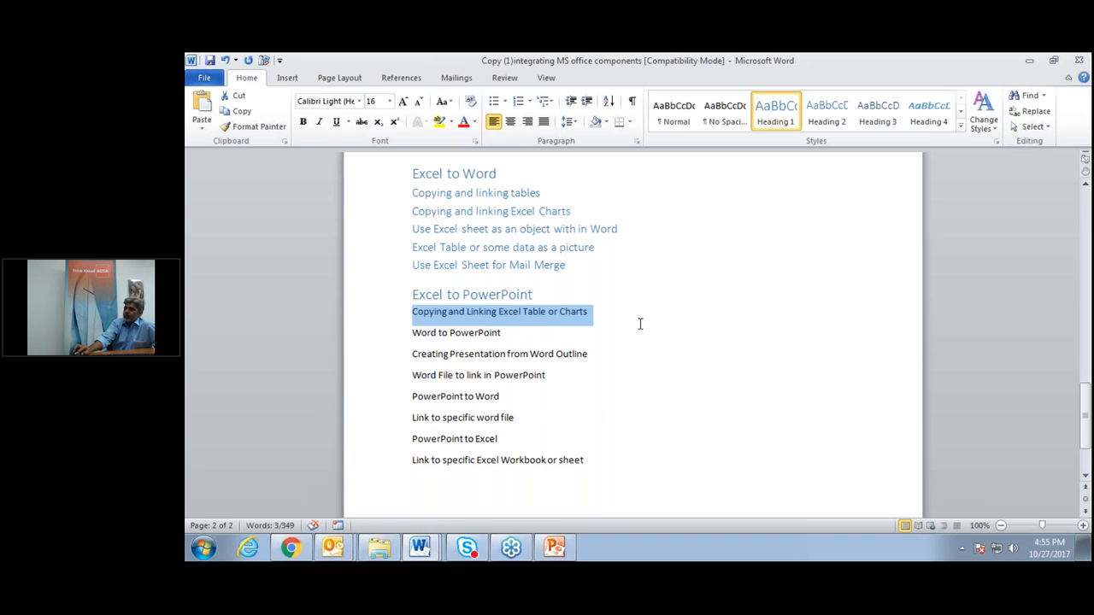
left_click(826, 116)
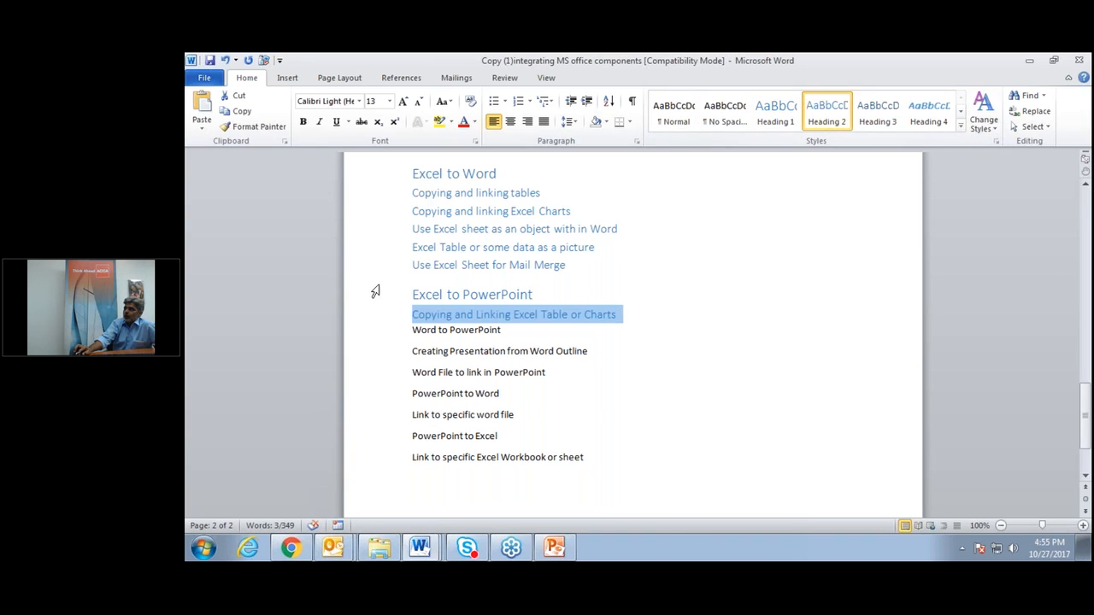
Make Word to PowerPoint a Heading 1, with its two Word outline and linking lines as Heading 2.
left_click_drag(412, 330, 506, 331)
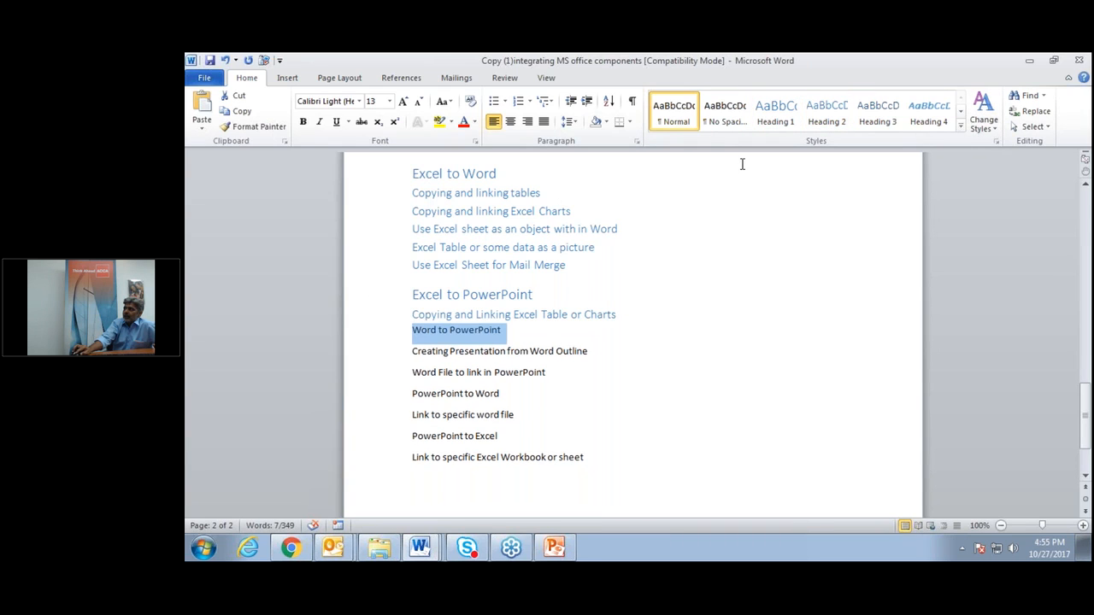
left_click(789, 114)
left_click_drag(407, 361, 644, 362)
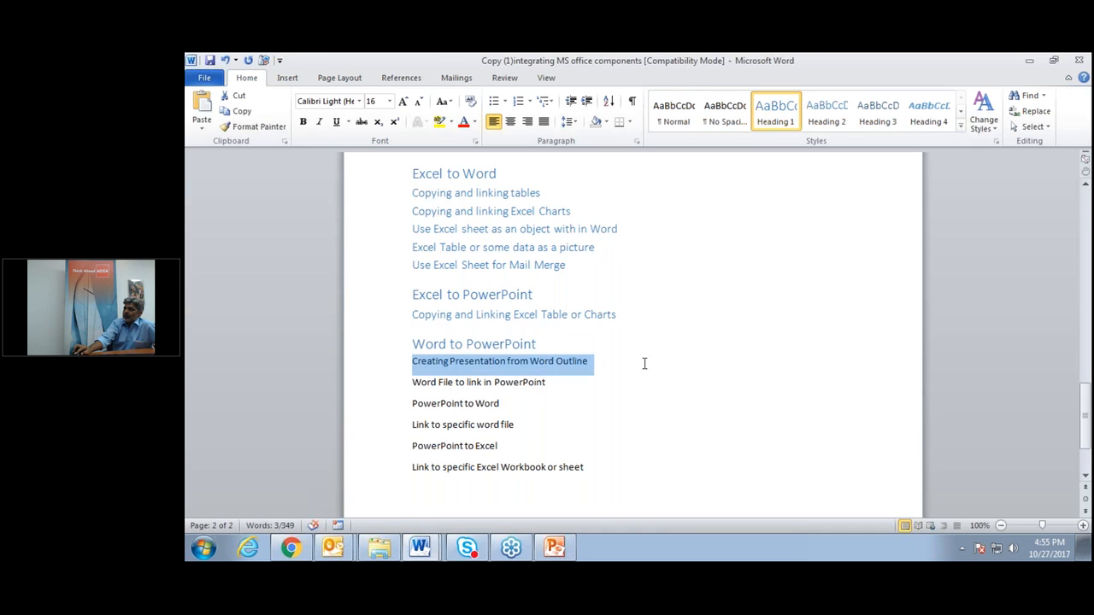
left_click(827, 114)
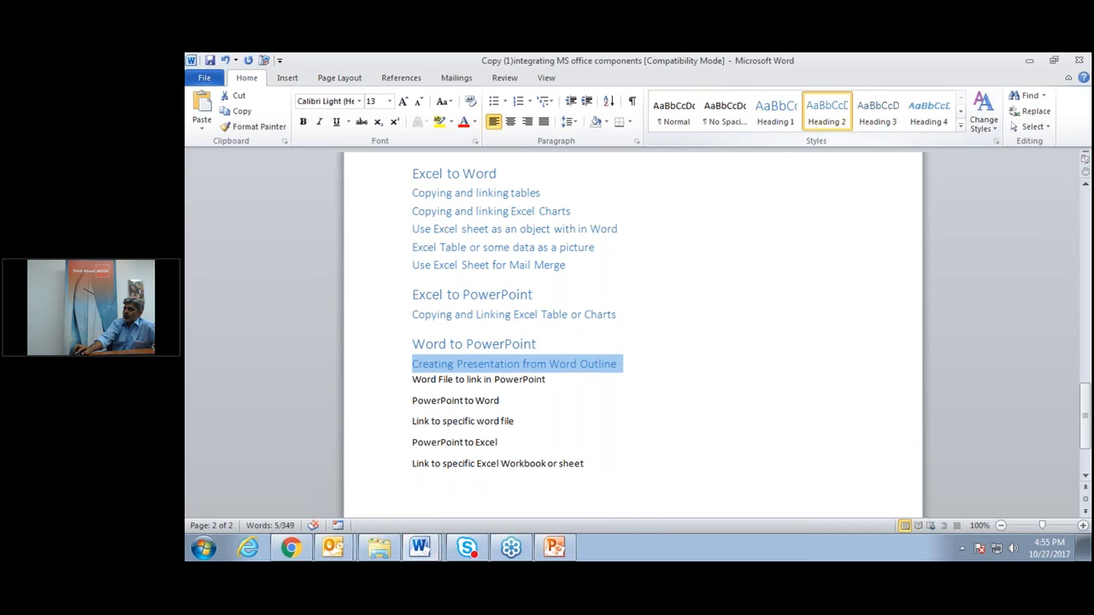
left_click_drag(411, 379, 547, 376)
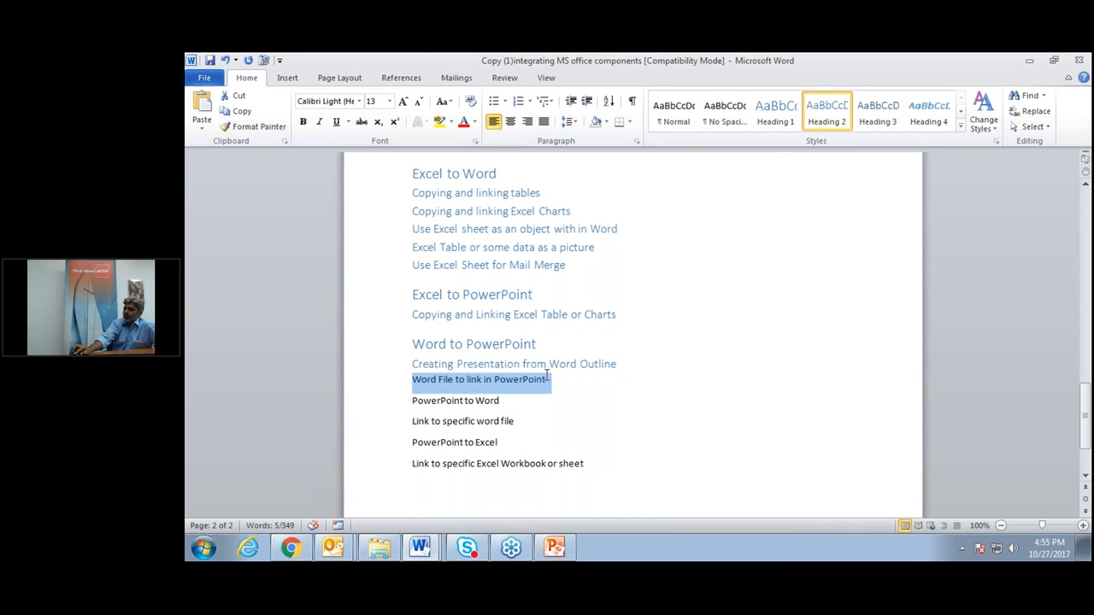
left_click(827, 114)
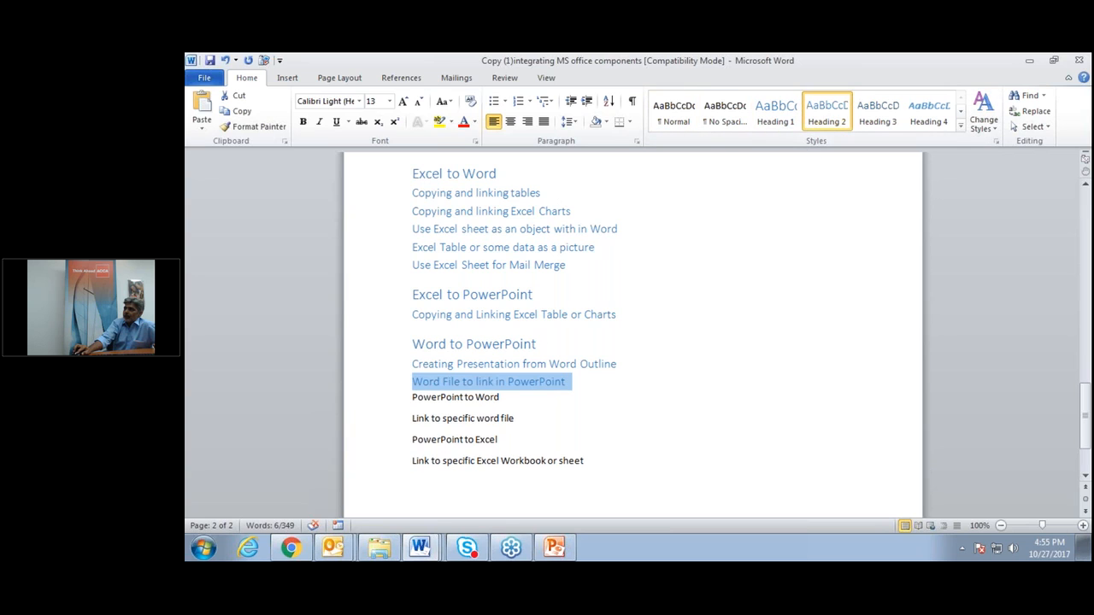
Make PowerPoint to Word a Heading 1 and 'Link to specific word file' Heading 2.
left_click_drag(461, 393, 535, 382)
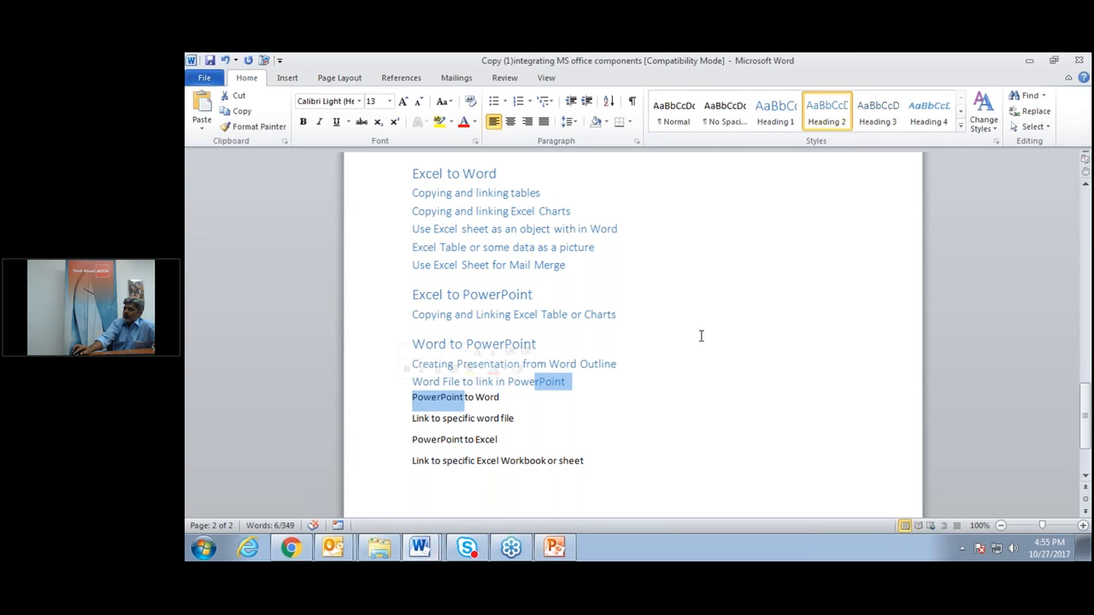
key("shift+Right")
key("shift+Right")
key("shift+Right")
key("shift+Right")
key("shift+Right")
key("shift+Right")
key("shift+Right")
key("shift+Right")
key("shift+Right")
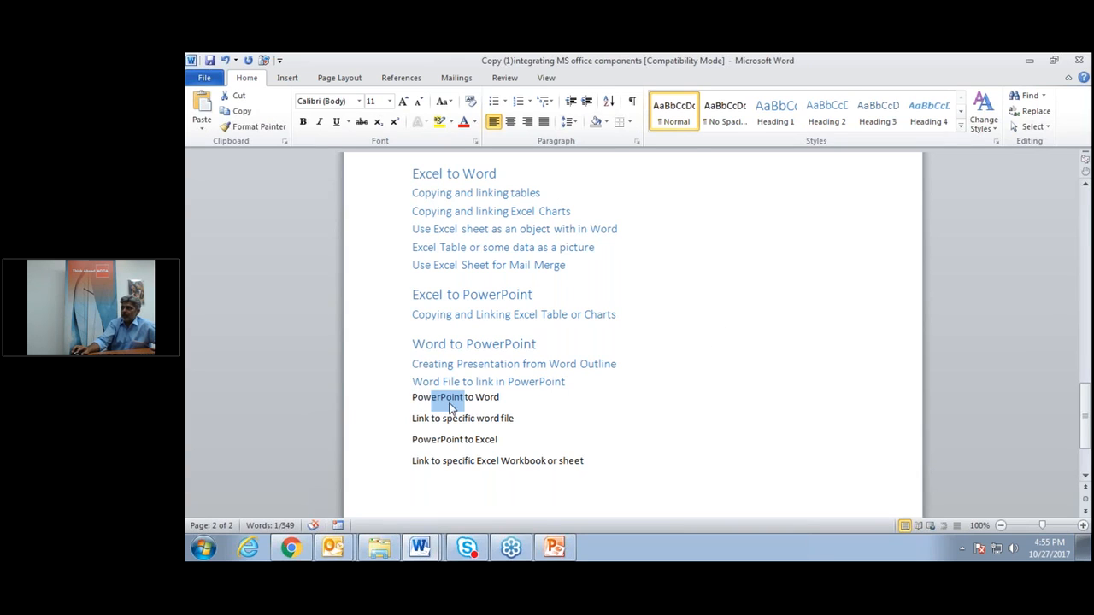
left_click(660, 417)
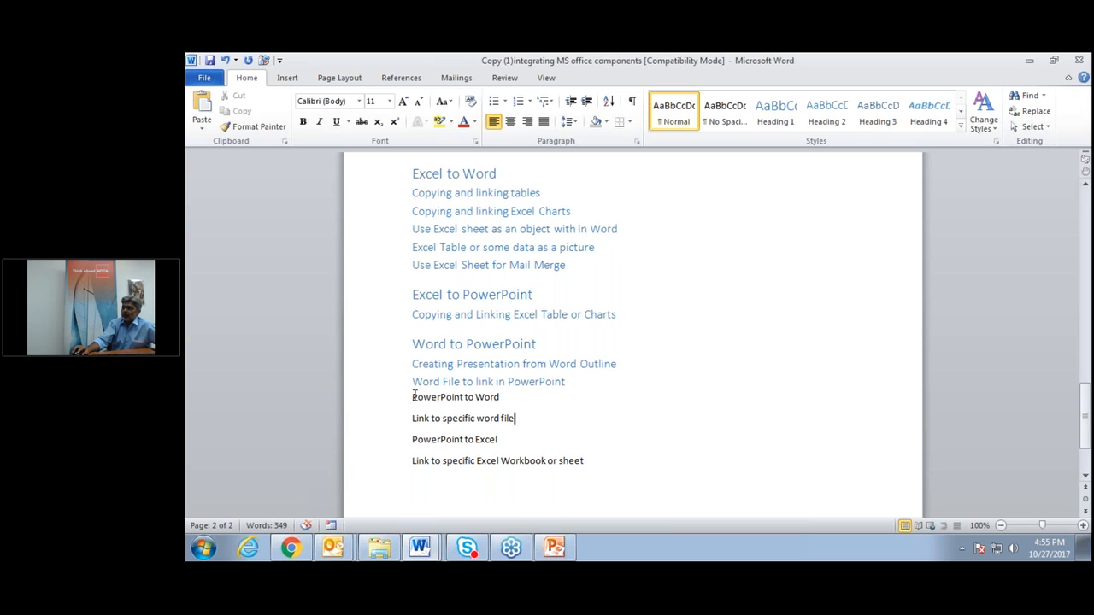
left_click_drag(417, 397, 582, 403)
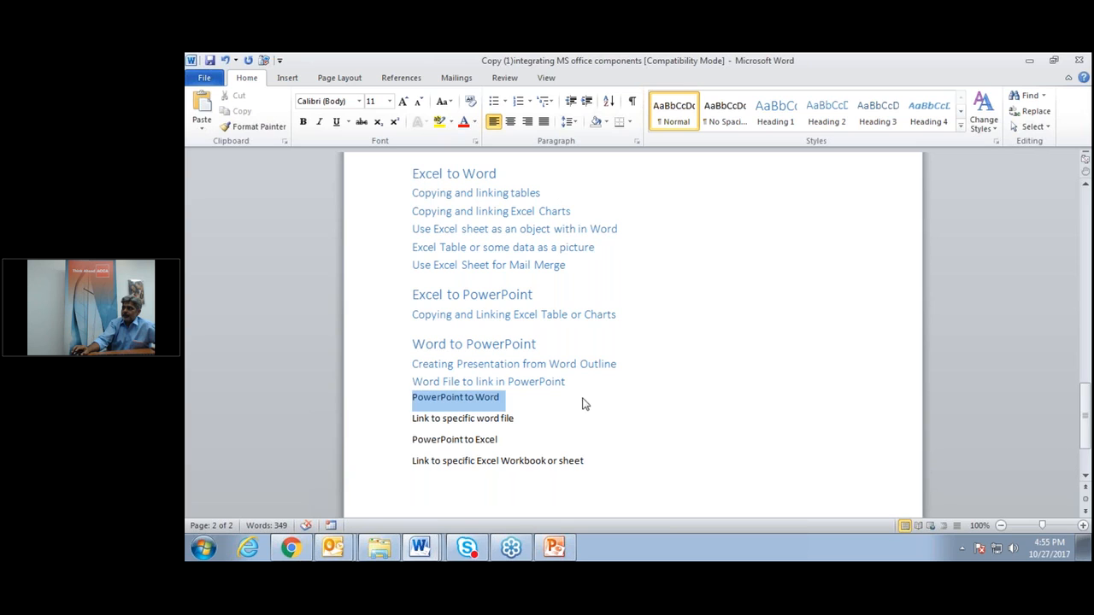
left_click(791, 115)
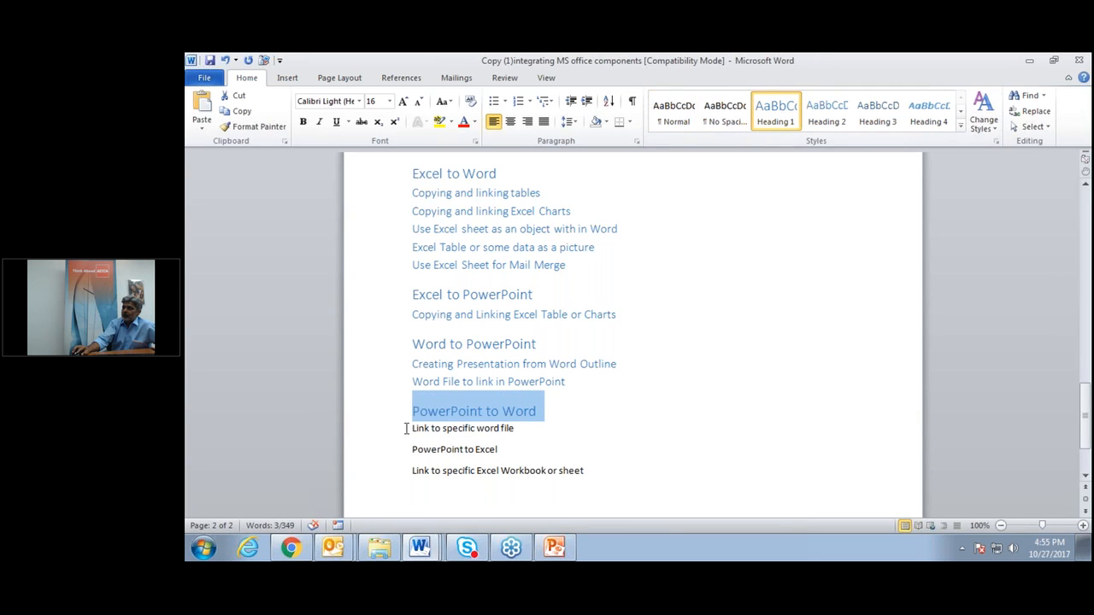
left_click(406, 429)
left_click(566, 425, "shift")
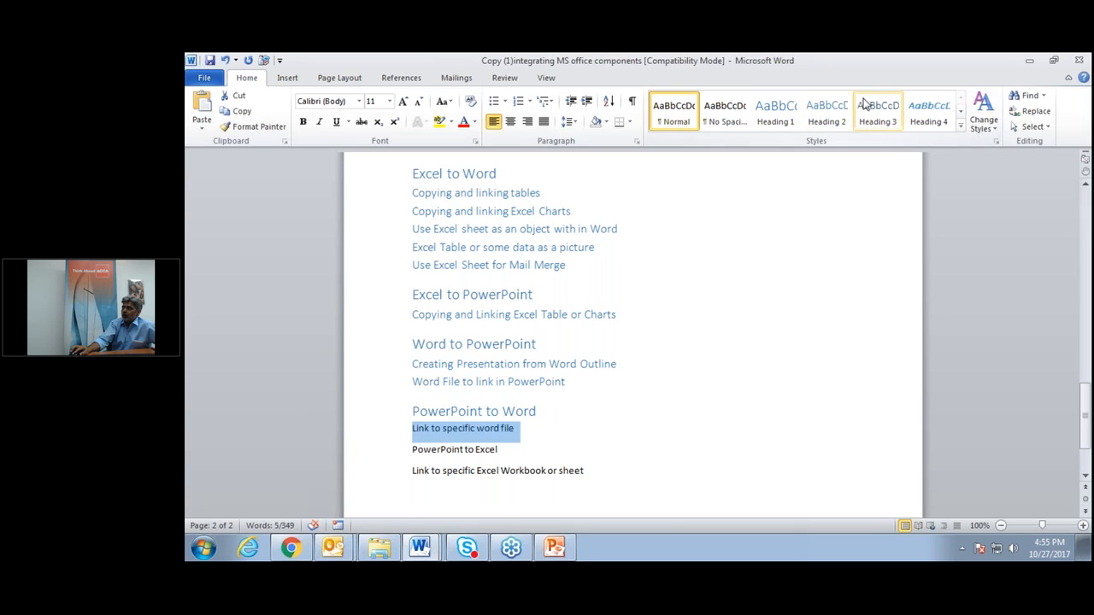
left_click(831, 124)
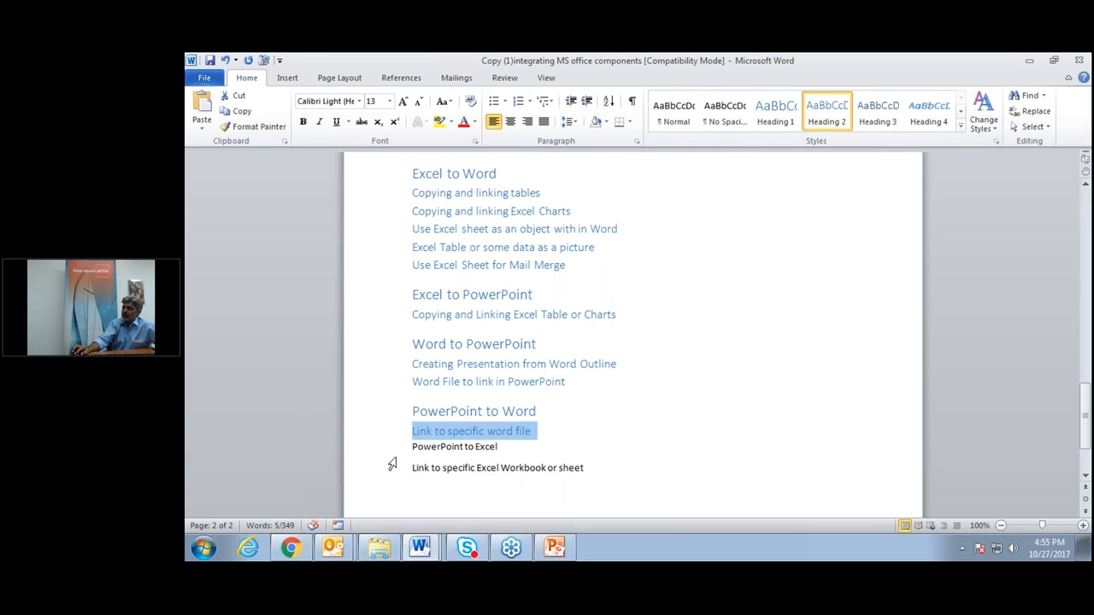
Make PowerPoint to Excel a Heading 1 and 'Link to specific Excel Workbook' Heading 2.
left_click(414, 446)
left_click(533, 446, "shift")
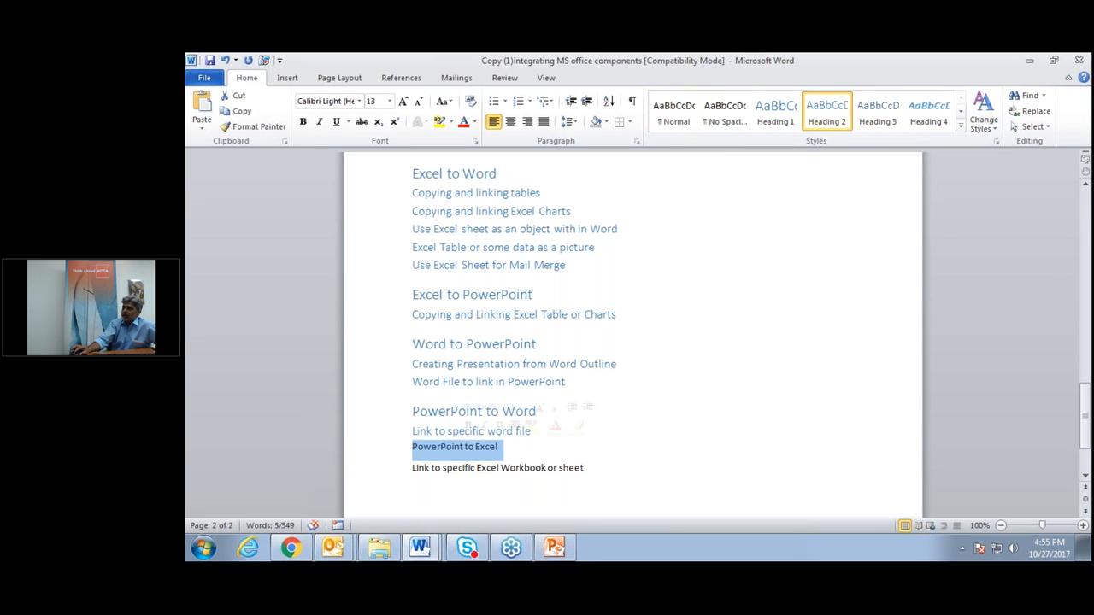
left_click(776, 110)
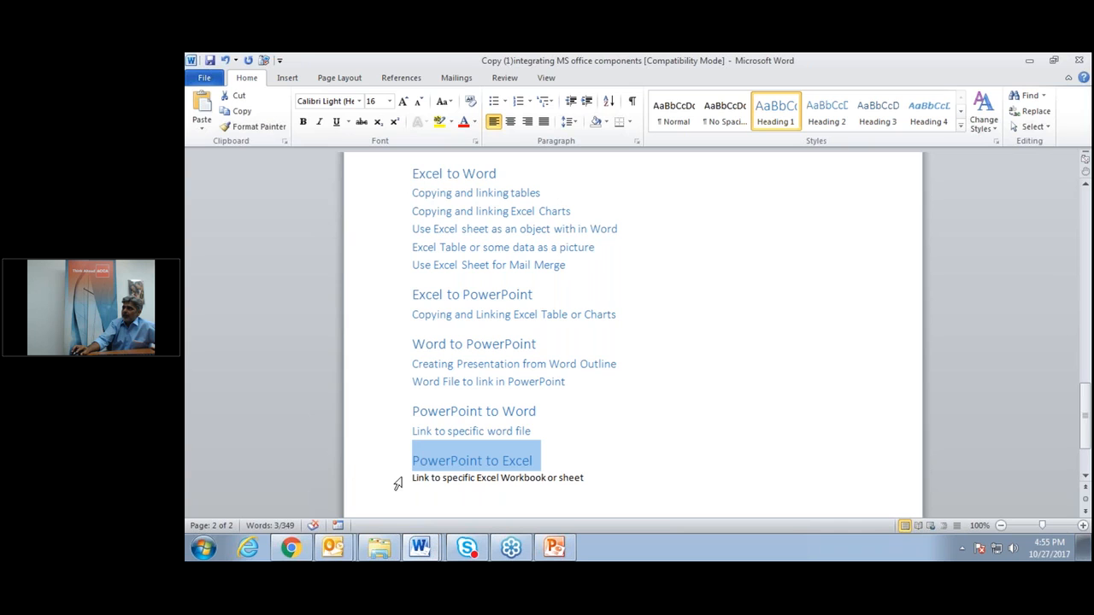
left_click_drag(406, 480, 650, 491)
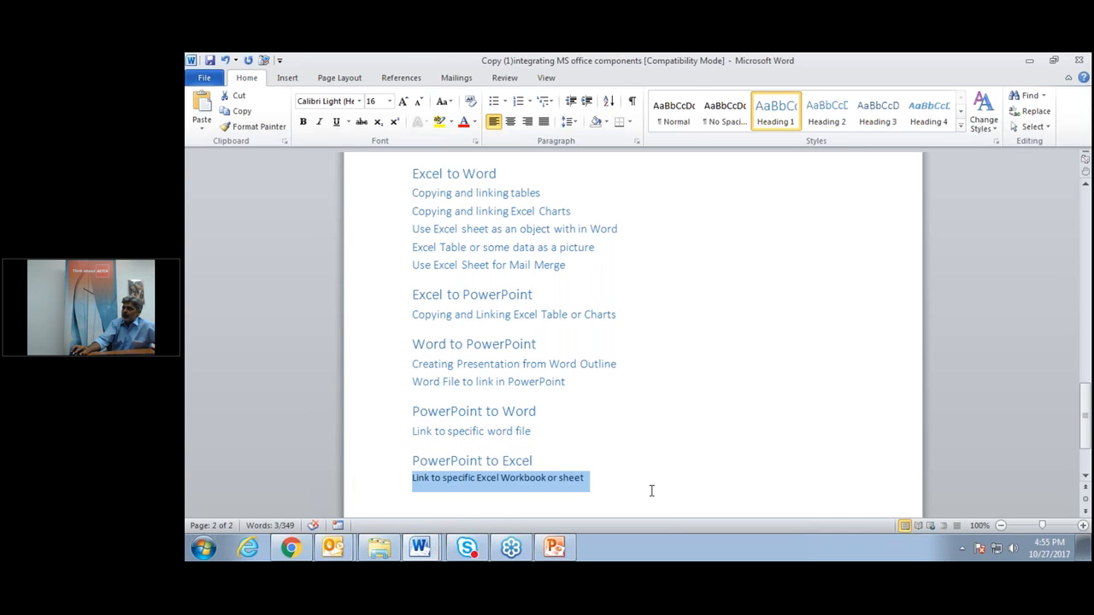
left_click(828, 111)
left_click(740, 453)
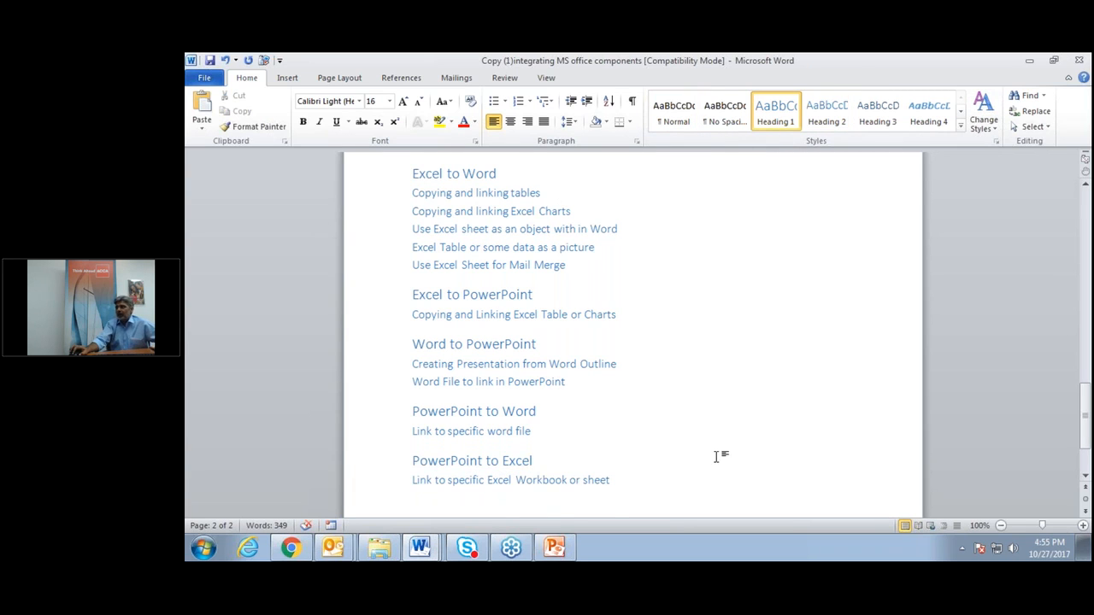
scroll(716, 457, "up", 15)
scroll(632, 341, "up", 6)
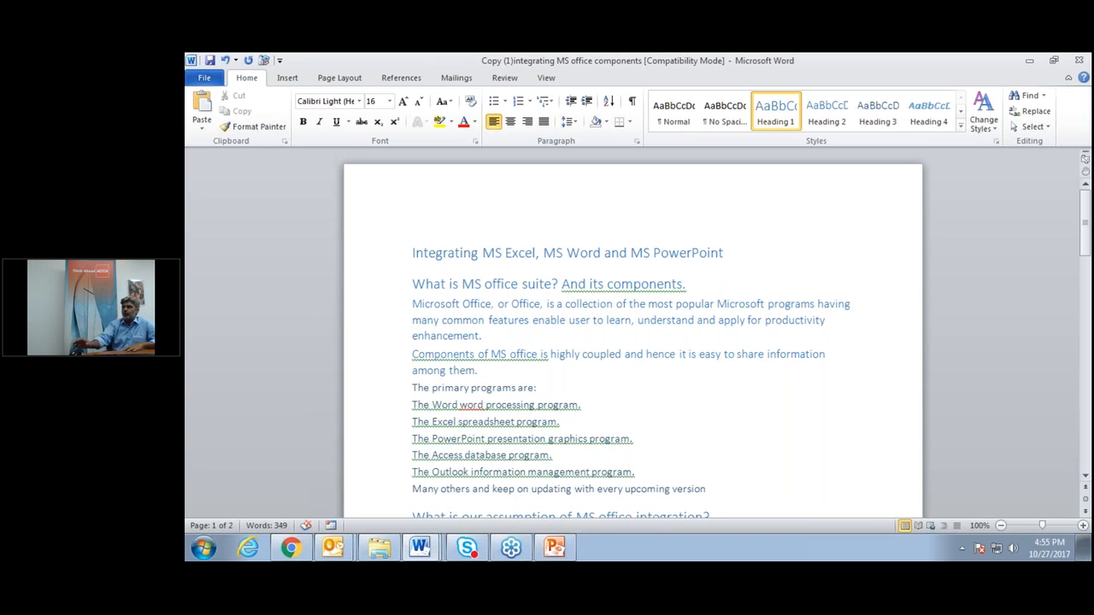
Send the outline to PowerPoint and browse the 11 generated slides.
left_click(265, 60)
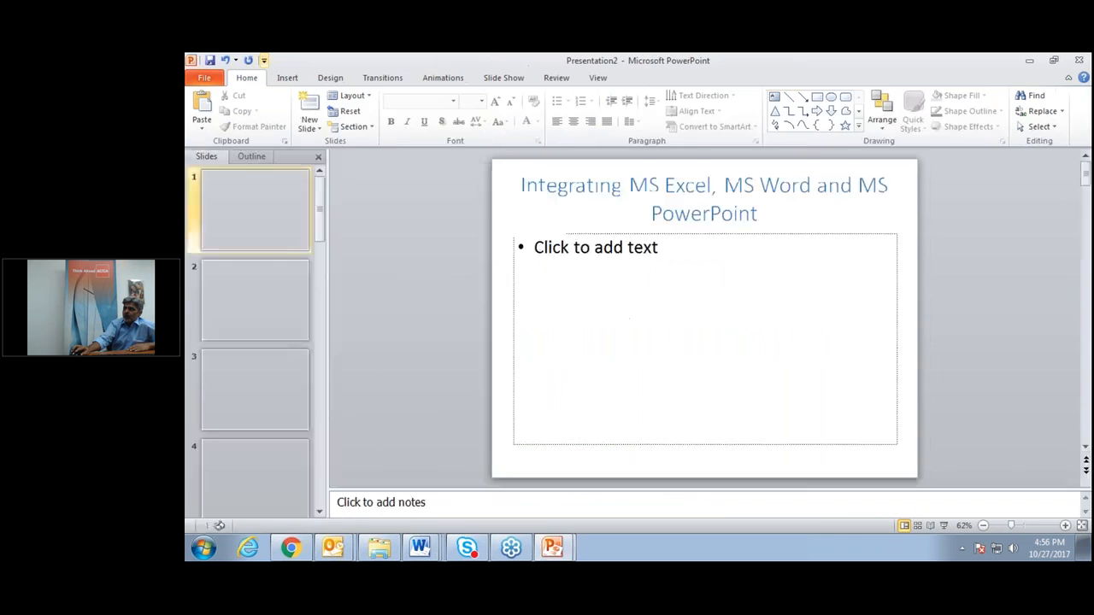
left_click(280, 299)
left_click(256, 389)
left_click(259, 501)
scroll(260, 503, "down", 3)
left_click(262, 486)
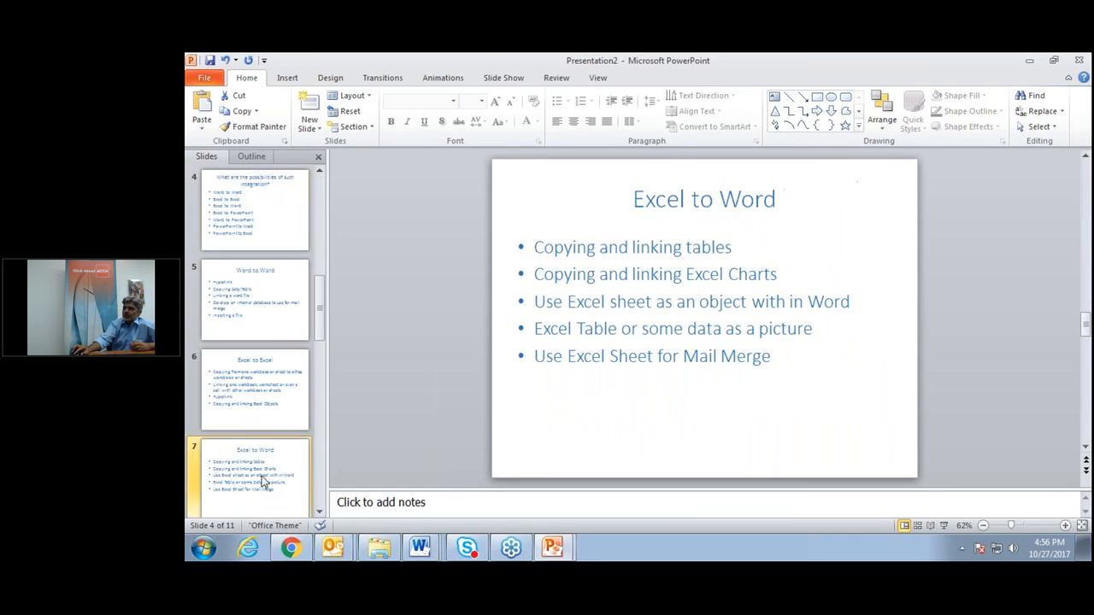
left_click(264, 379)
left_click(272, 280)
left_click(276, 210)
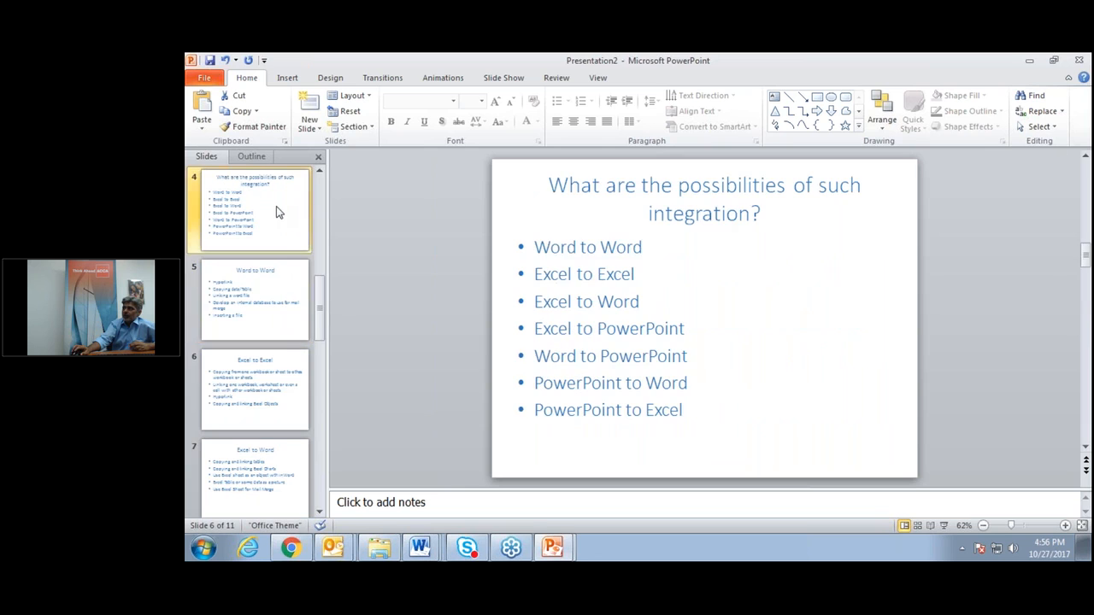
scroll(250, 256, "up", 3)
left_click(248, 241)
left_click(267, 320)
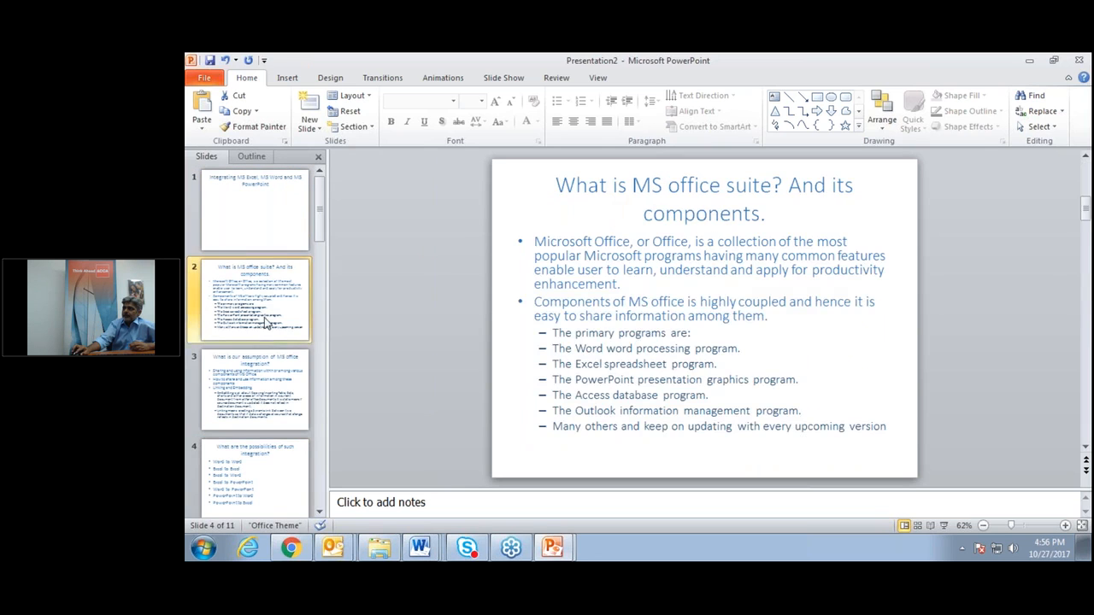
left_click(264, 393)
left_click(263, 489)
scroll(263, 489, "down", 3)
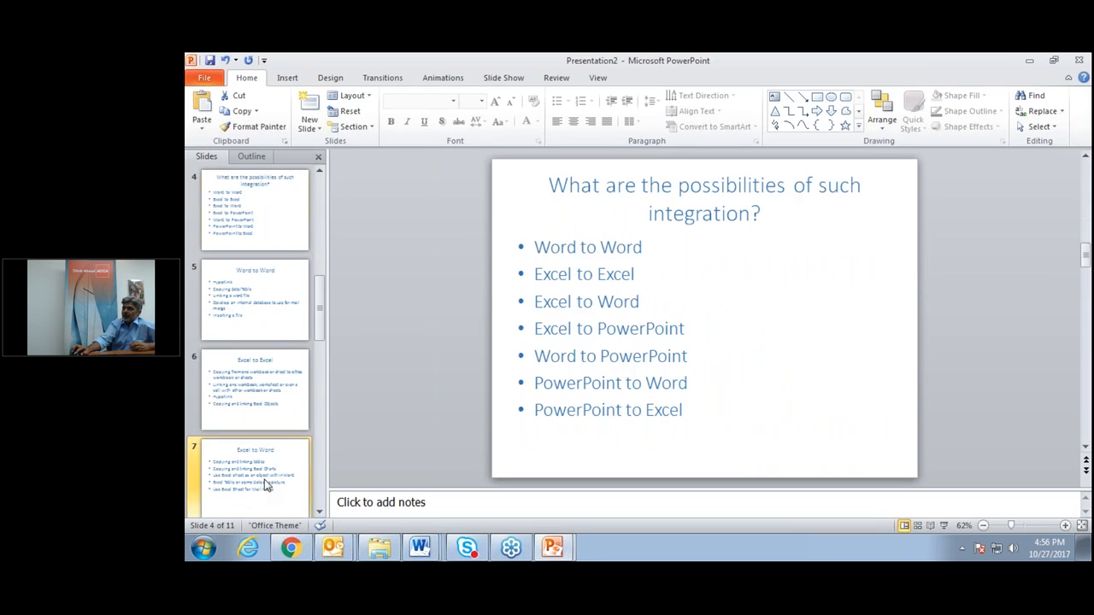
left_click(263, 483)
left_click(288, 368)
left_click(277, 316)
scroll(277, 316, "down", 5)
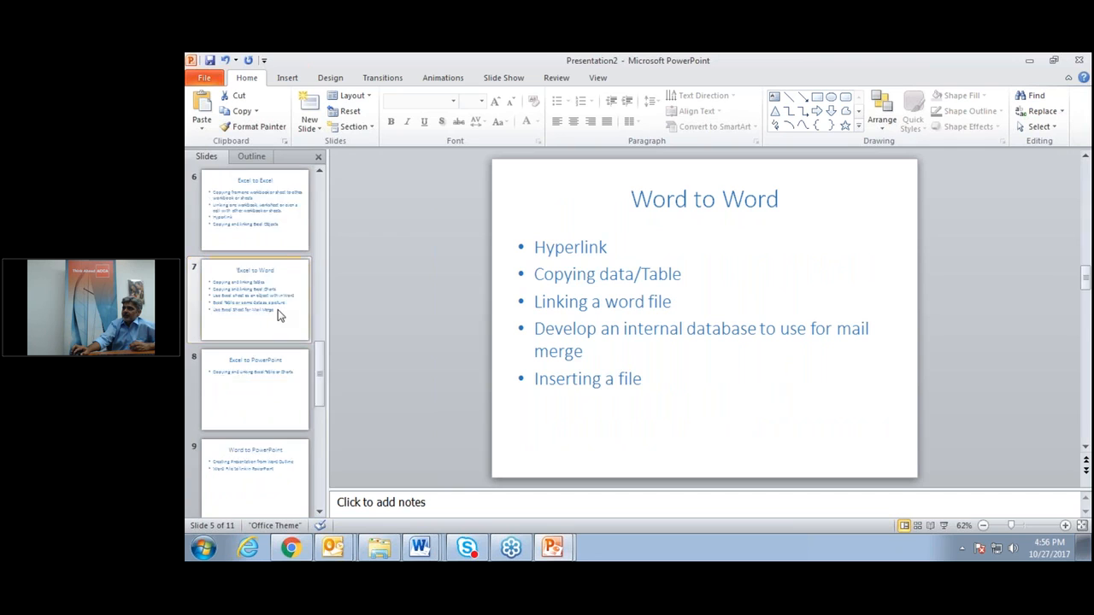
left_click(261, 397)
left_click(262, 305)
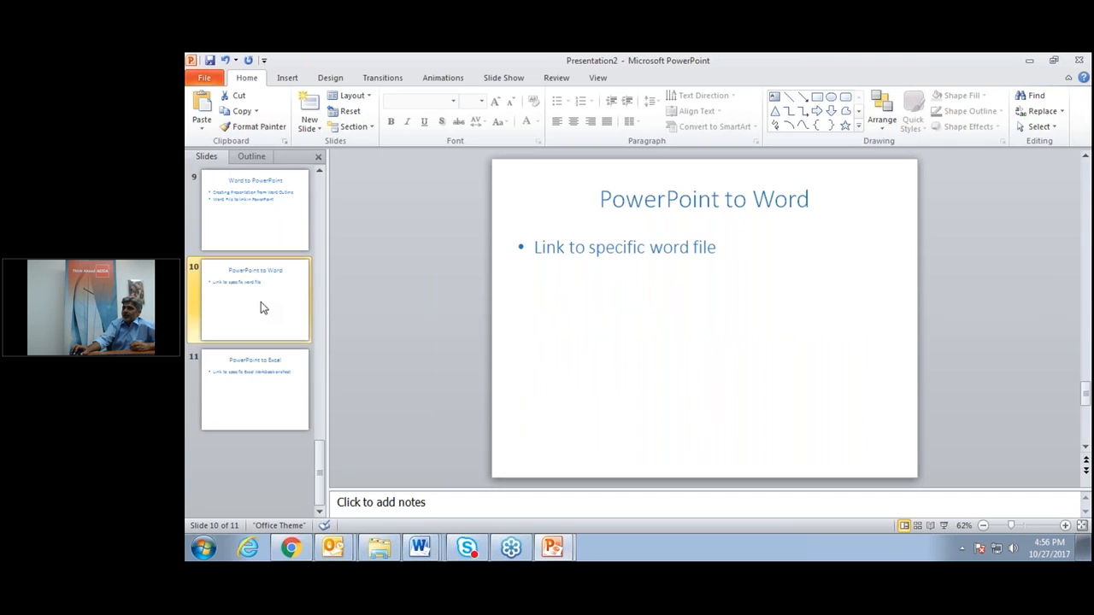
scroll(261, 306, "up", 4)
left_click(265, 330)
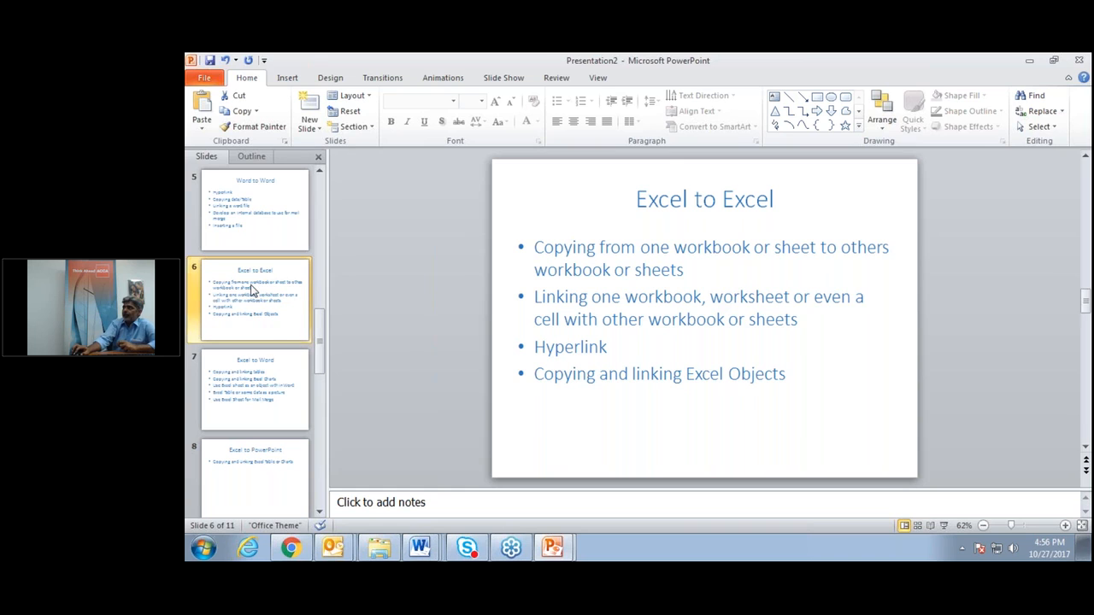
Close both generated presentations without saving.
left_click(1081, 61)
left_click(637, 318)
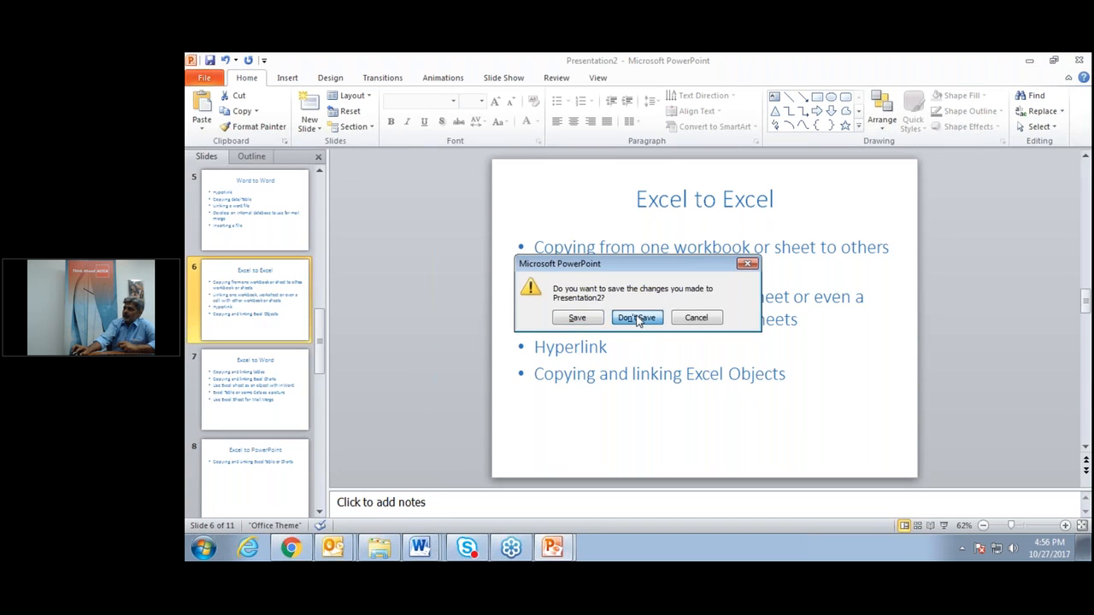
left_click(1080, 60)
left_click(632, 319)
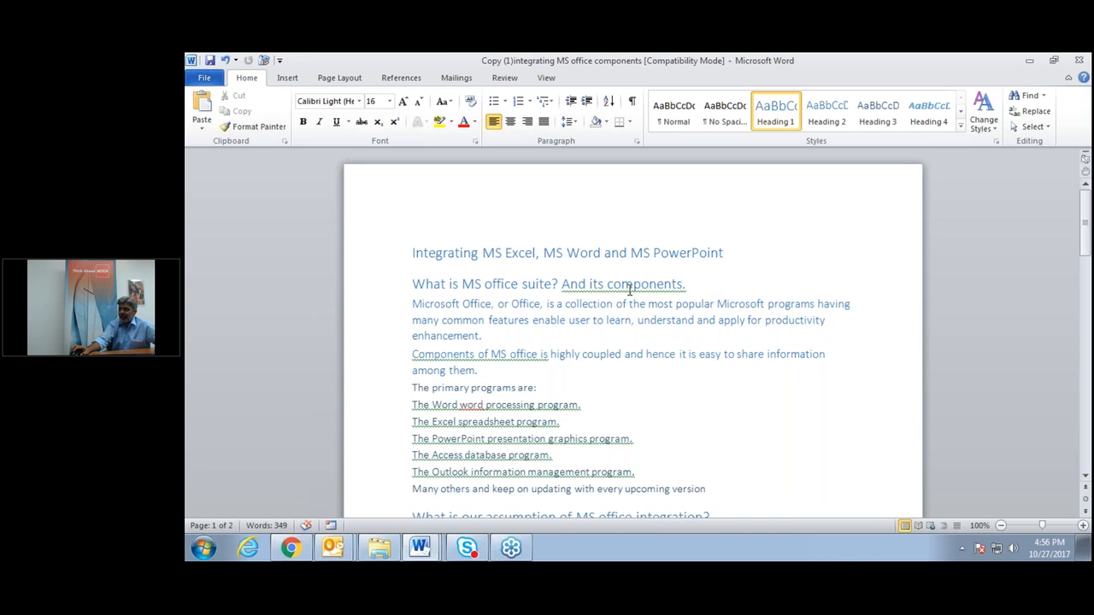
Select the whole document and use Clear All in the Styles pane to reset it to Normal.
key("ctrl+a")
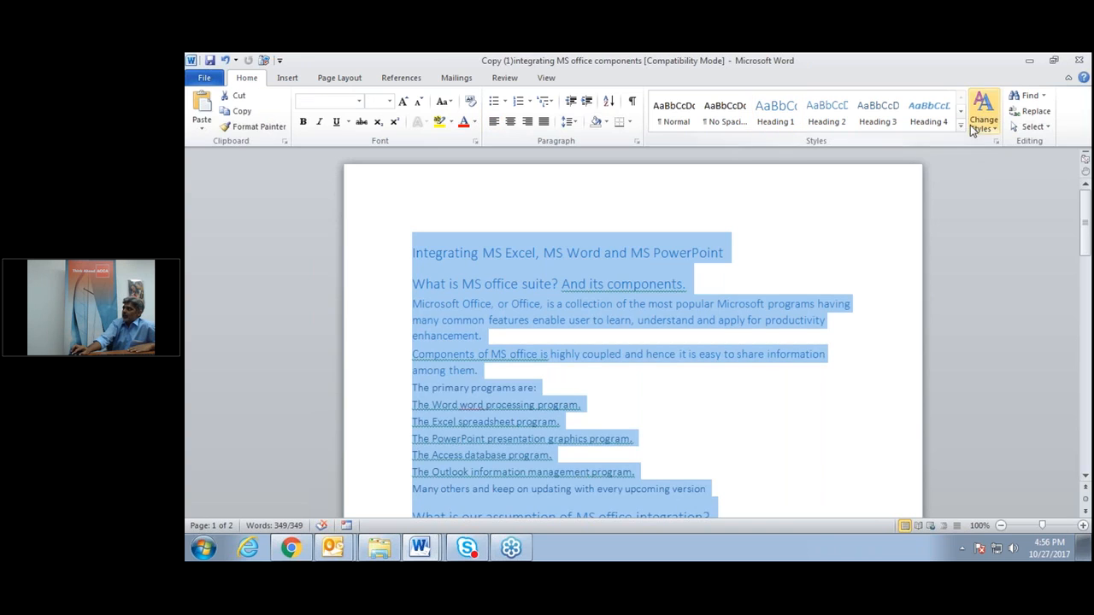
left_click(997, 142)
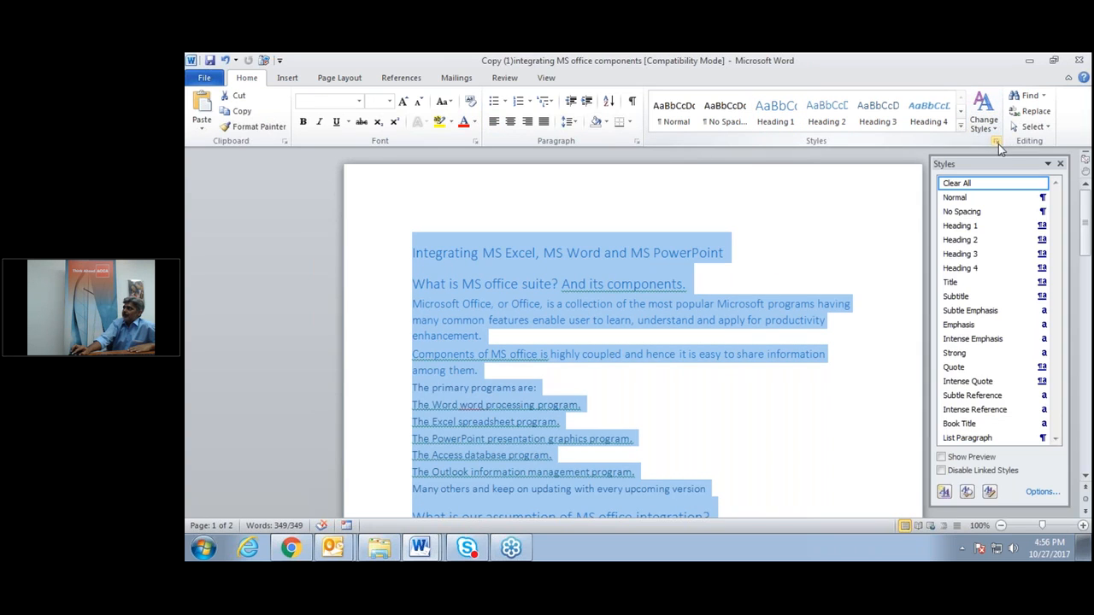
left_click(985, 183)
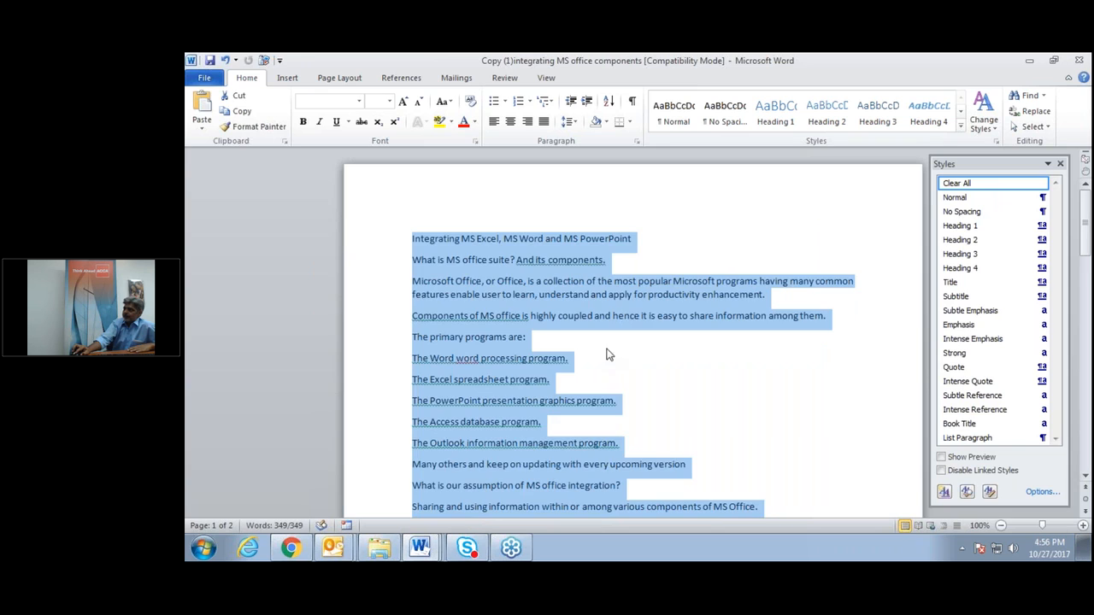
left_click(607, 349)
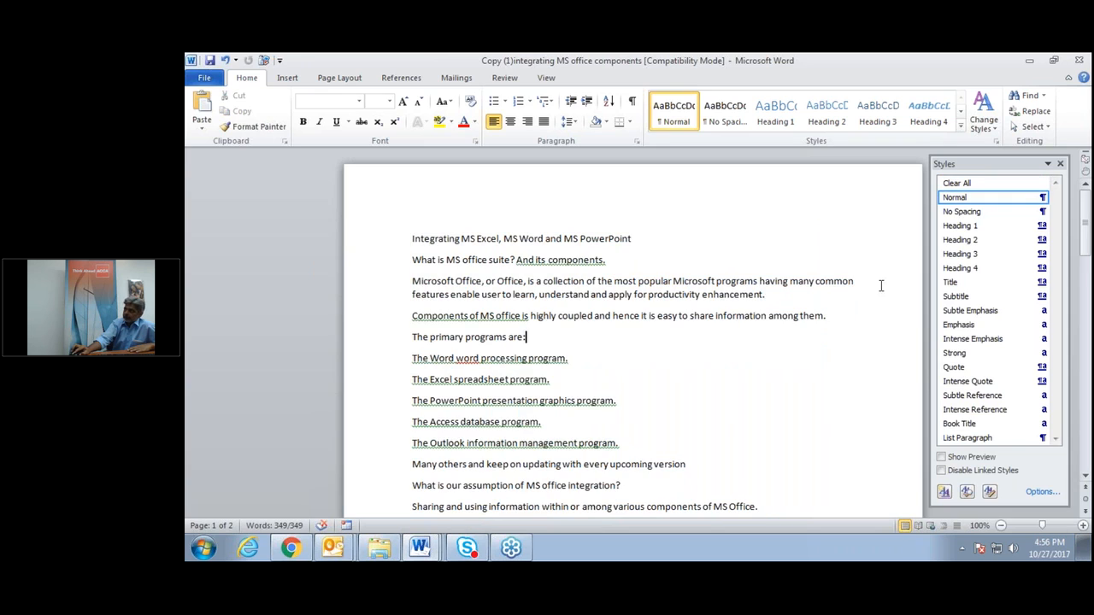
left_click(1059, 164)
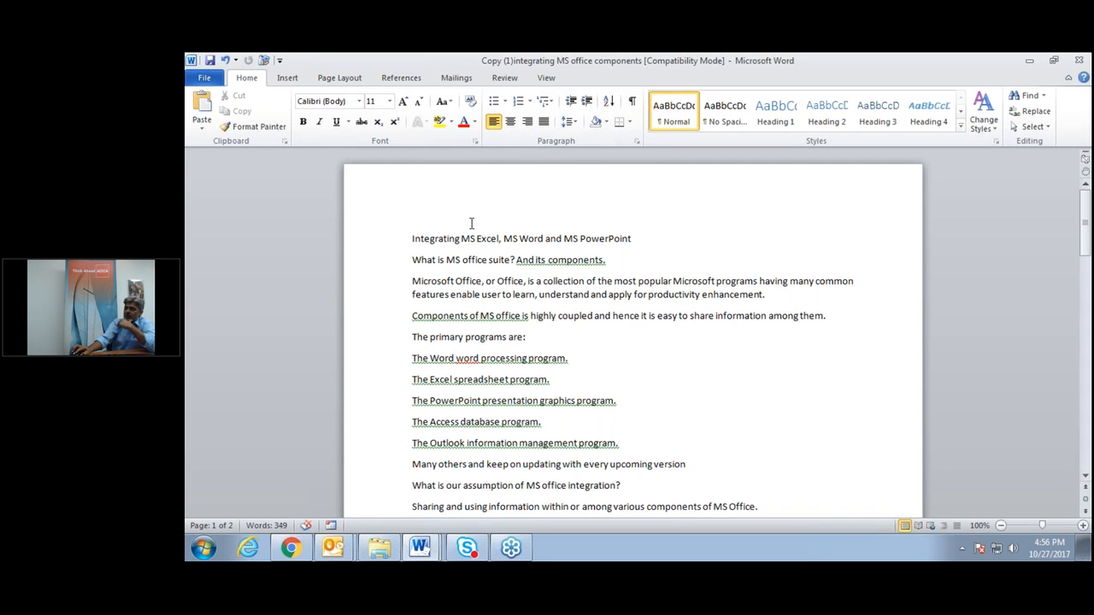
Switch the document to Outline view from the View tab.
left_click(546, 79)
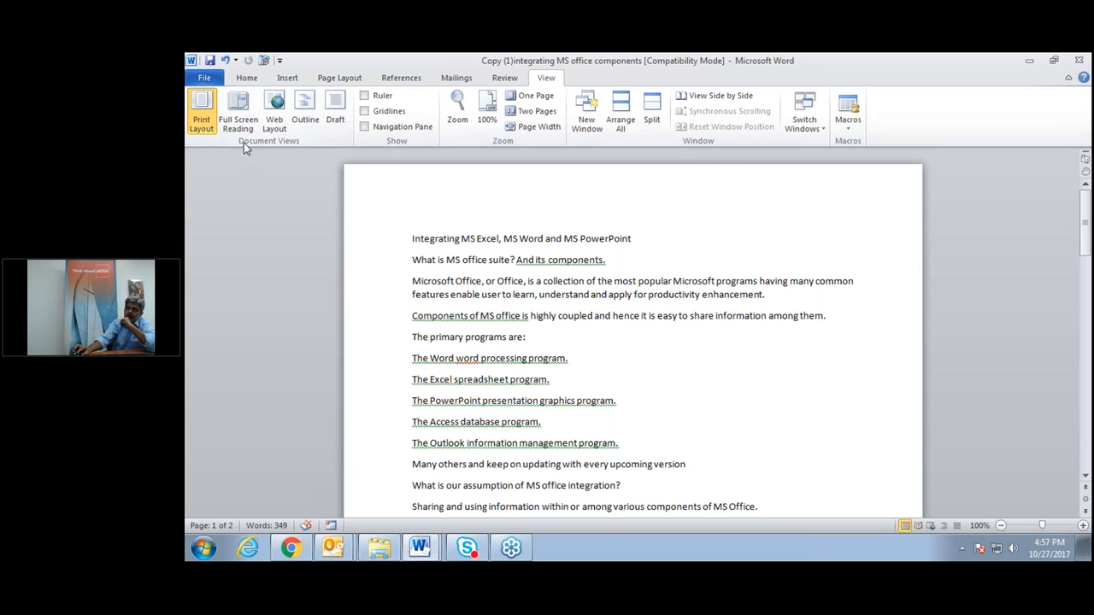
left_click(305, 115)
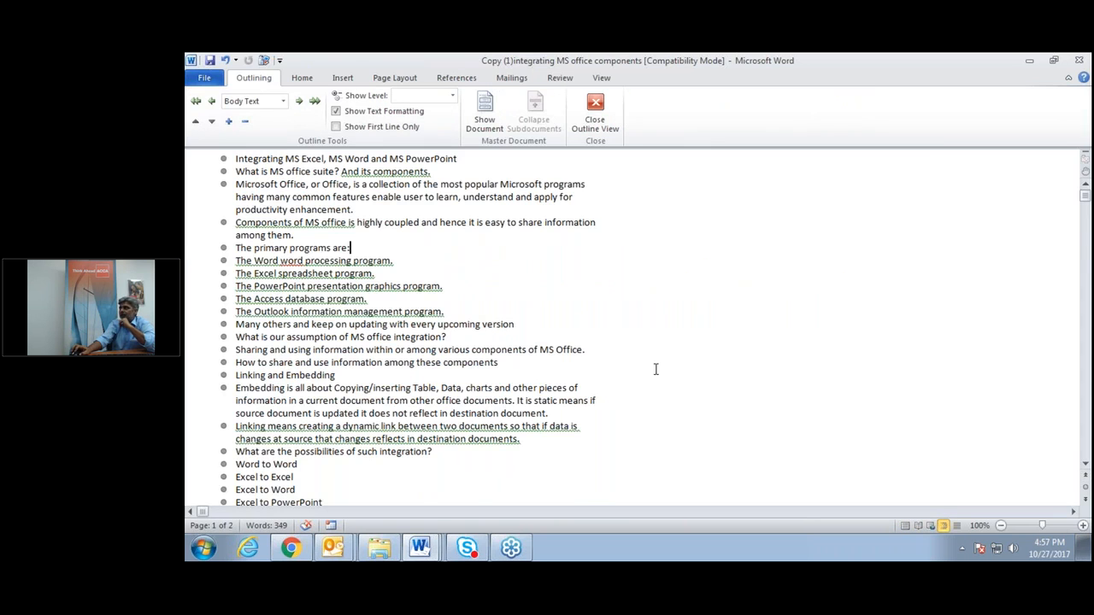
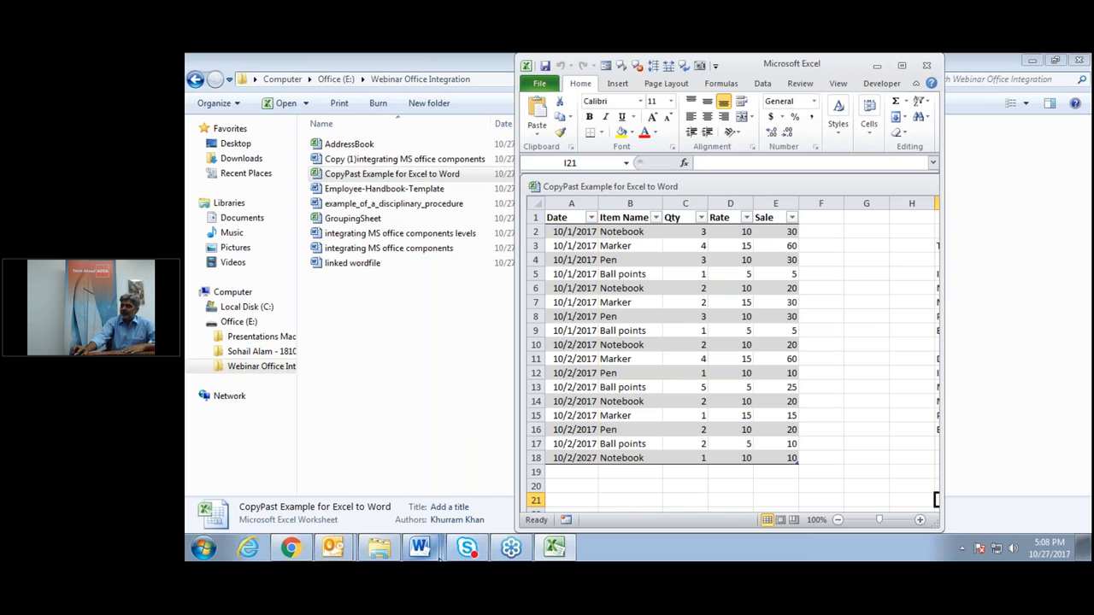
Start a fresh second page in Document4 with a page break.
left_click(419, 547)
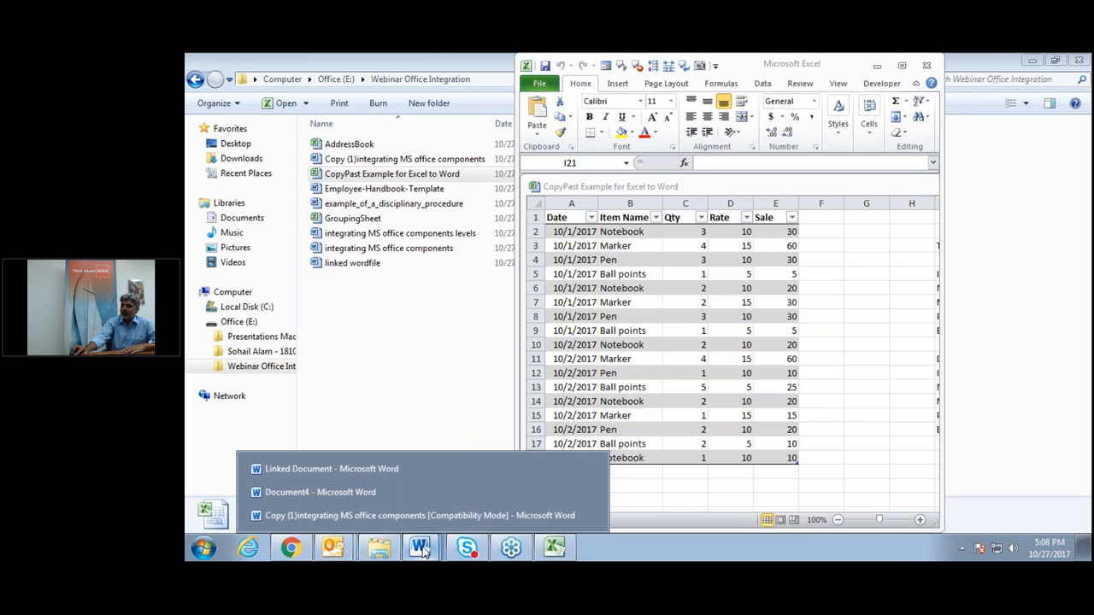
left_click(369, 491)
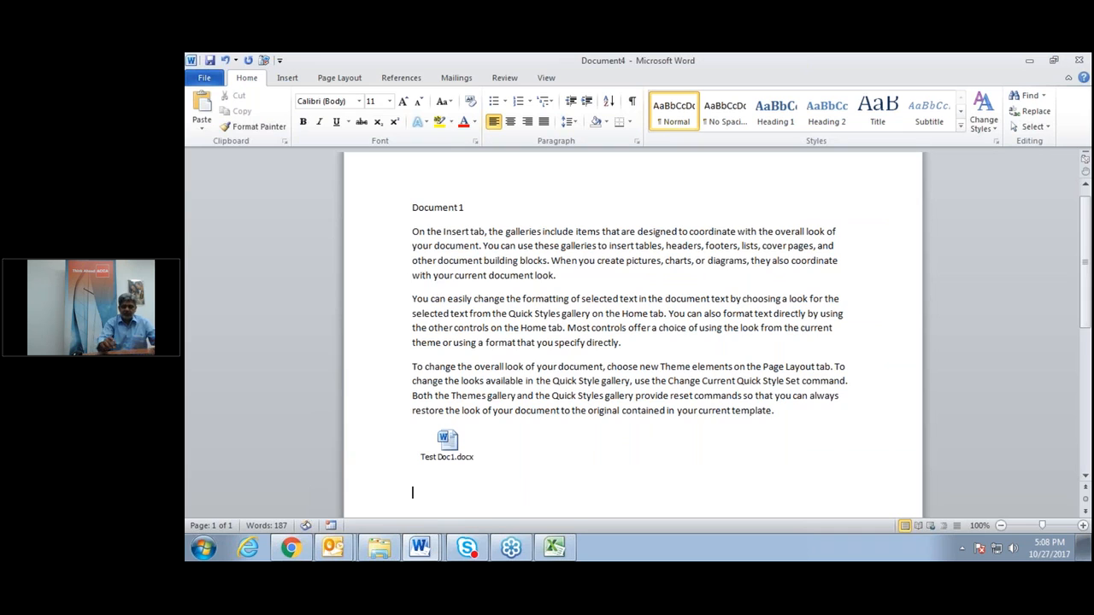
key("ctrl+Return")
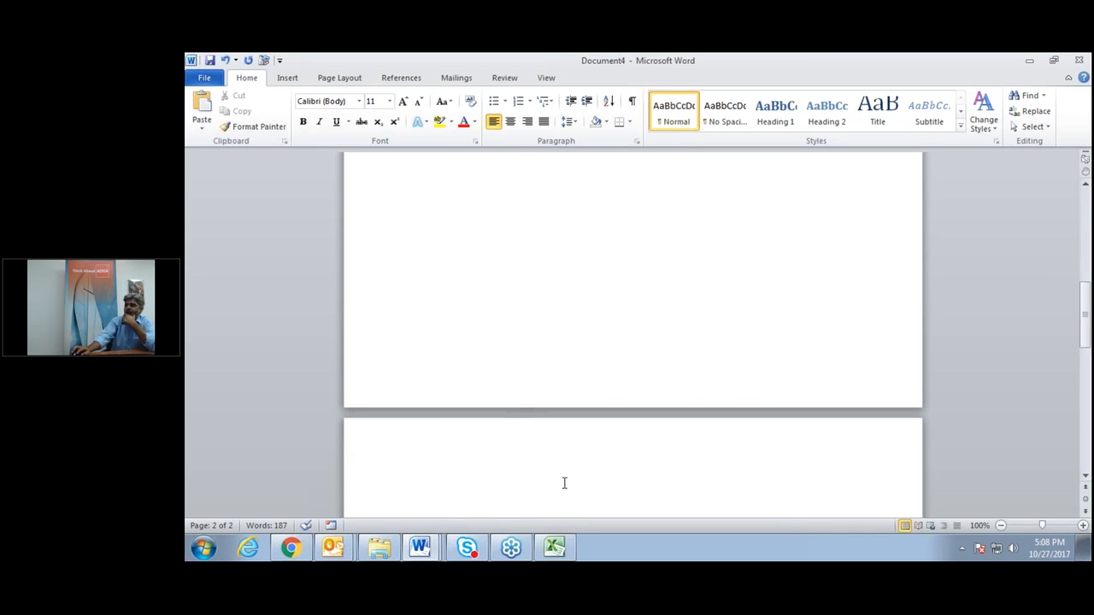
Copy the Notebook and Pen Sale totals in K6 and K8 from the maximized Excel summary.
left_click(554, 548)
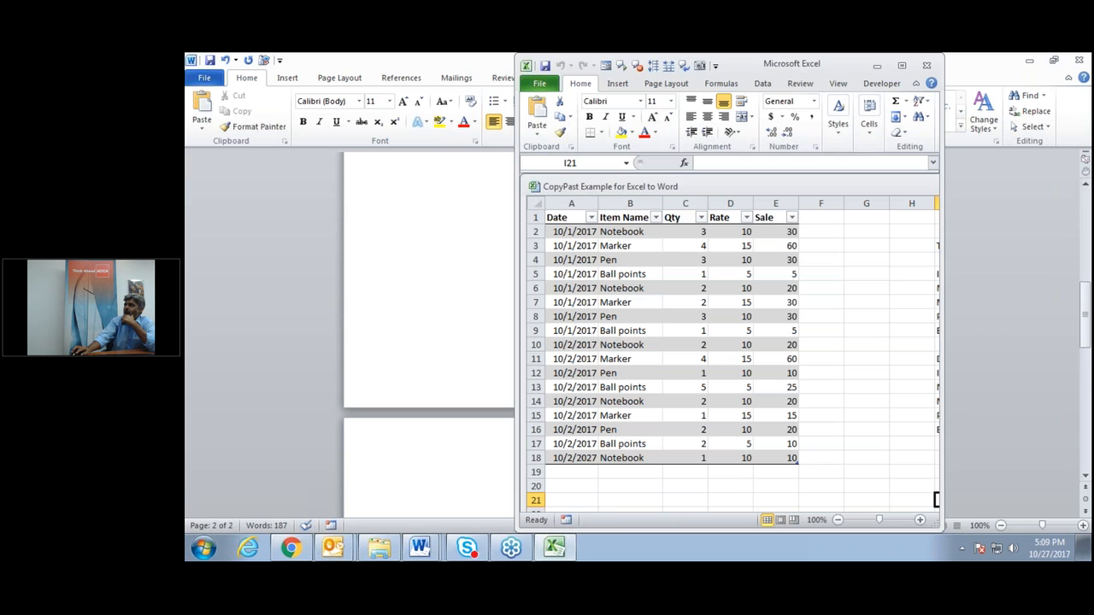
left_click(904, 66)
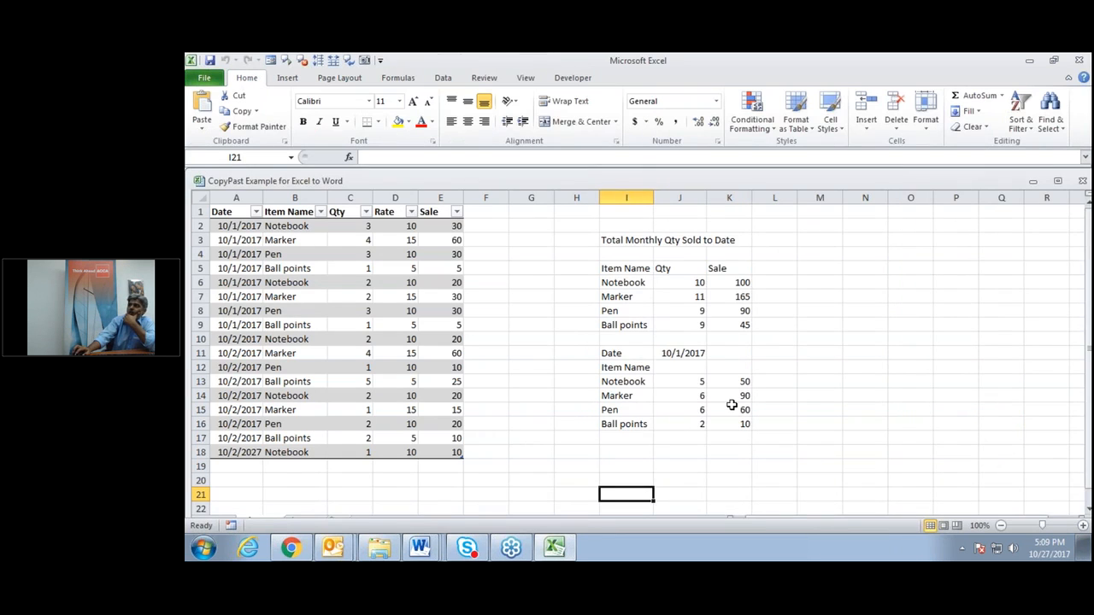
left_click(741, 282)
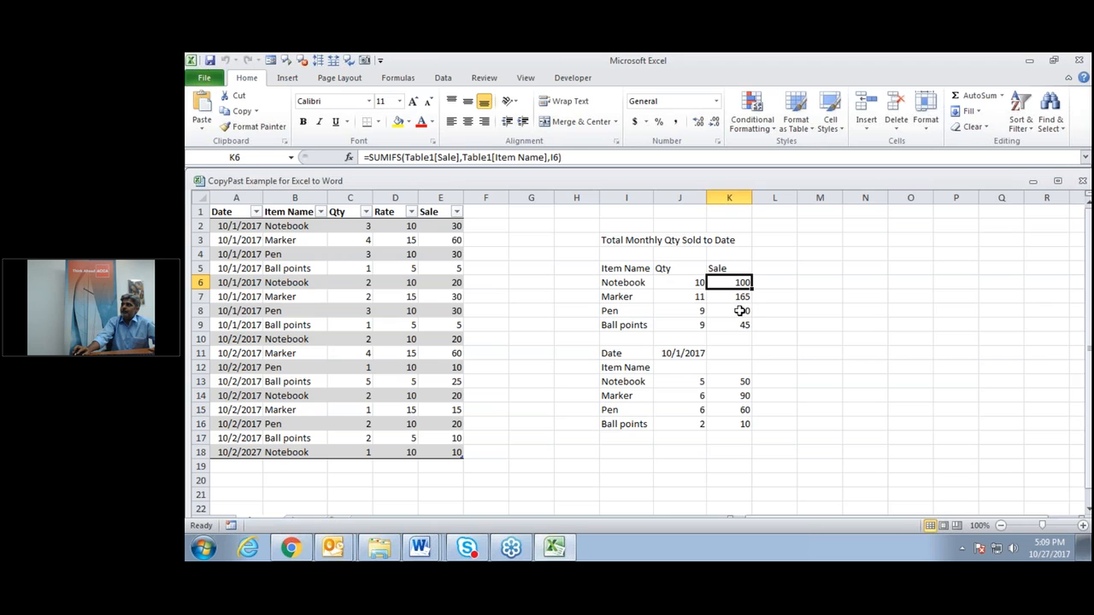
left_click(731, 312, "ctrl")
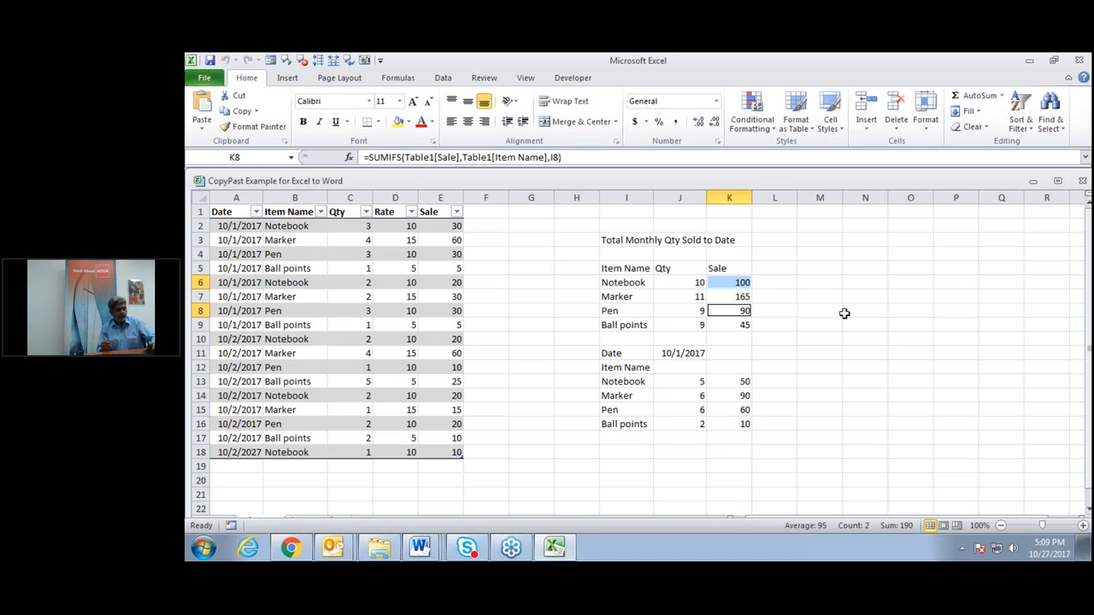
key("ctrl+c")
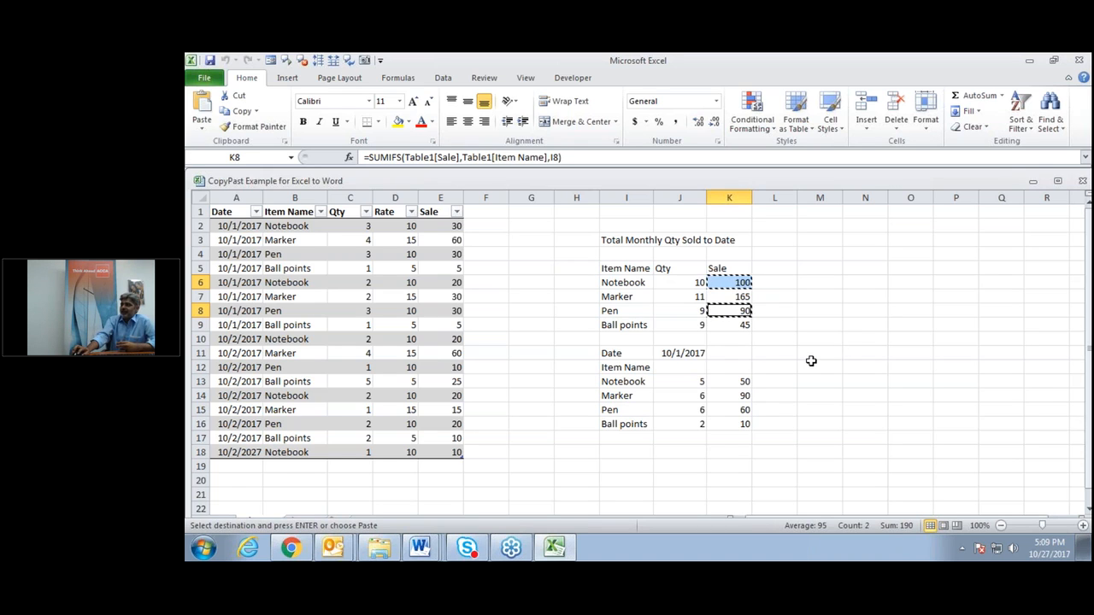
left_click(413, 553)
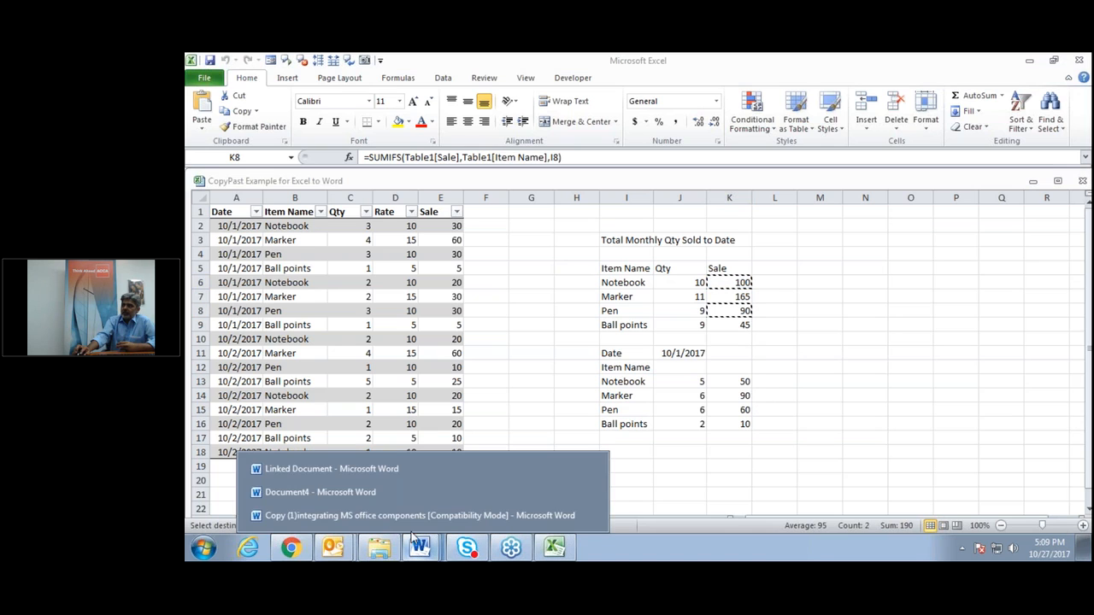
Paste the Sale totals onto page 2 of Document4 as a Formatted Text (RTF) paste link.
left_click(364, 494)
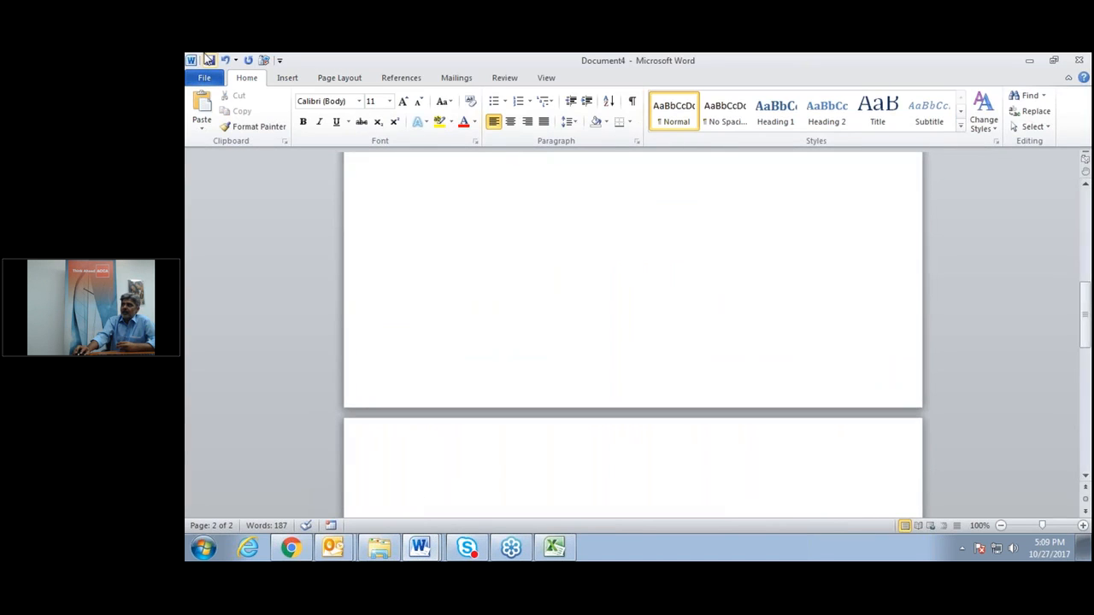
left_click(200, 129)
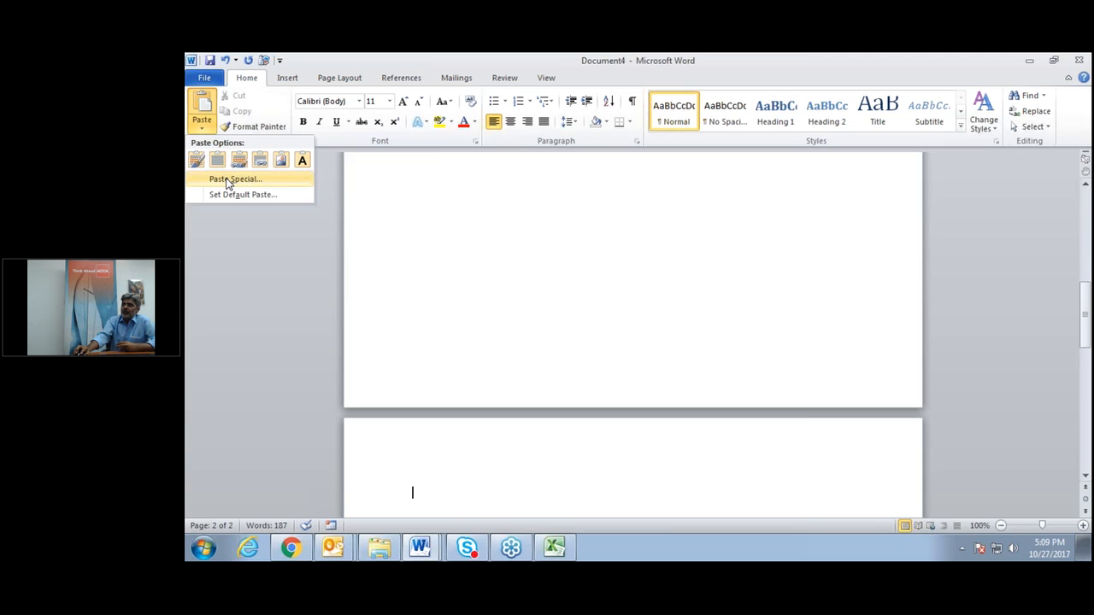
left_click(230, 179)
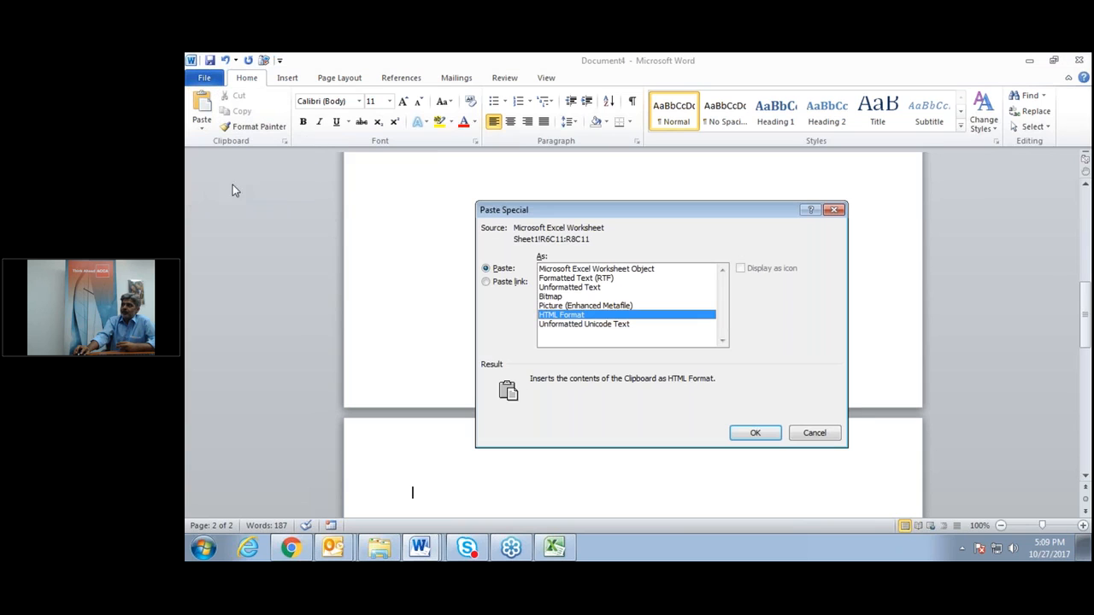
left_click(573, 278)
left_click(488, 283)
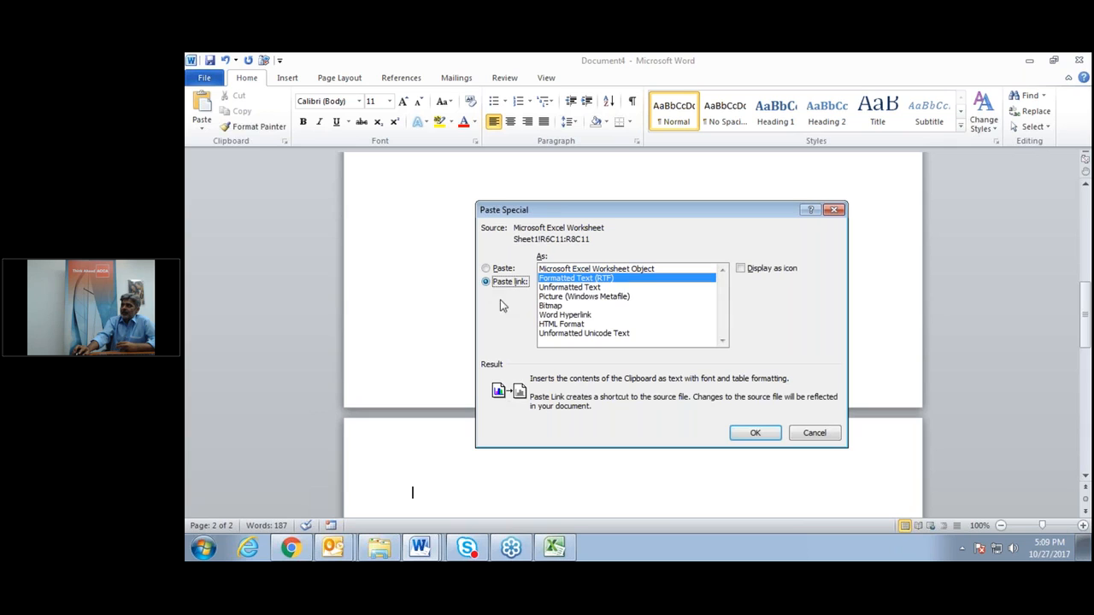
left_click(754, 435)
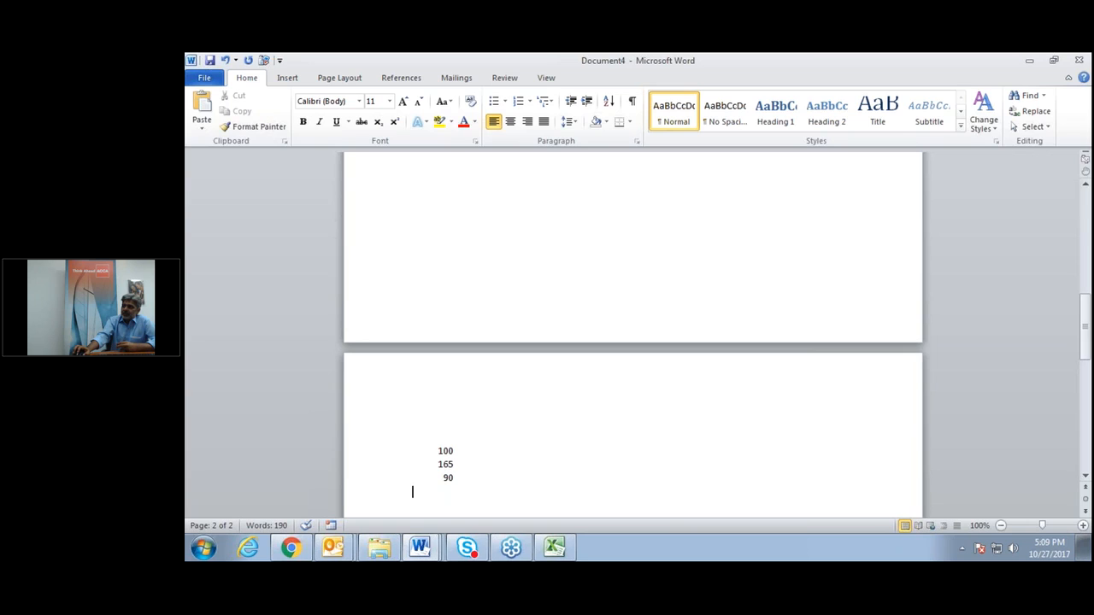
left_click(444, 451)
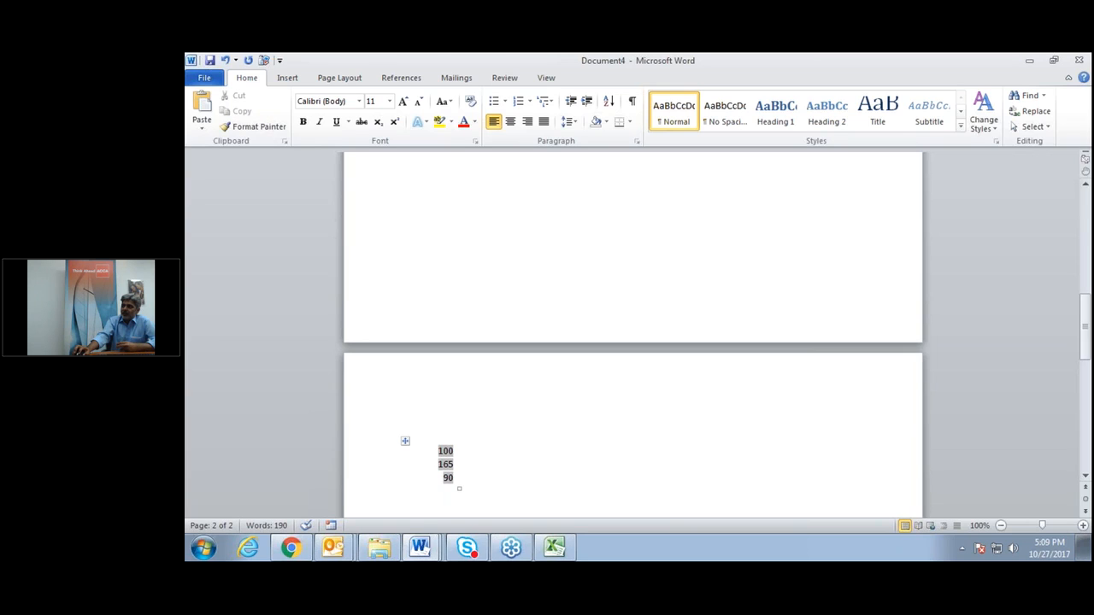
left_click(460, 465)
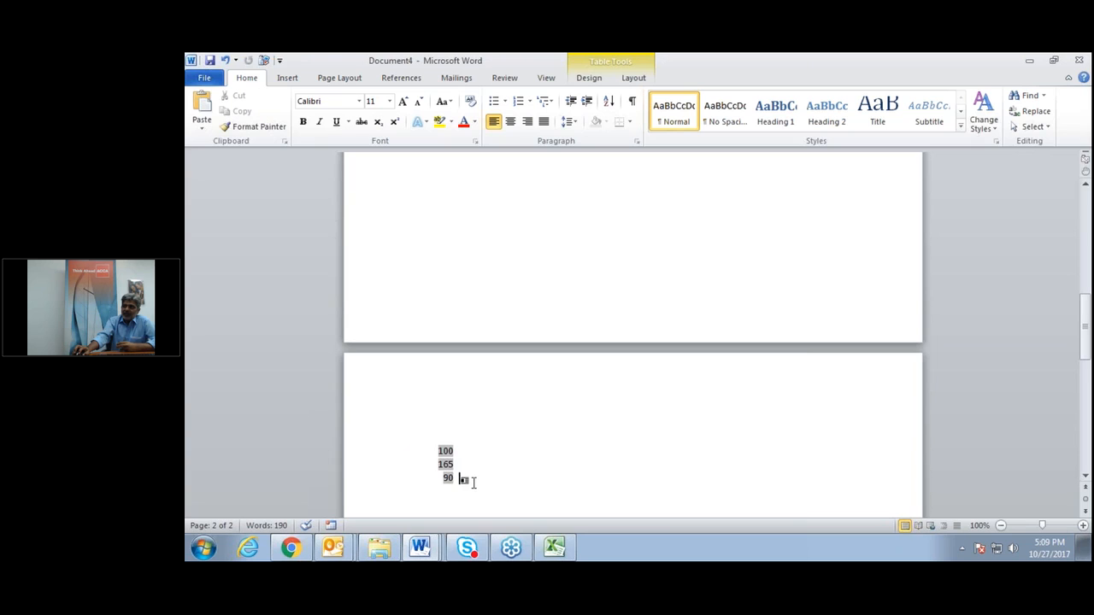
left_click(553, 548)
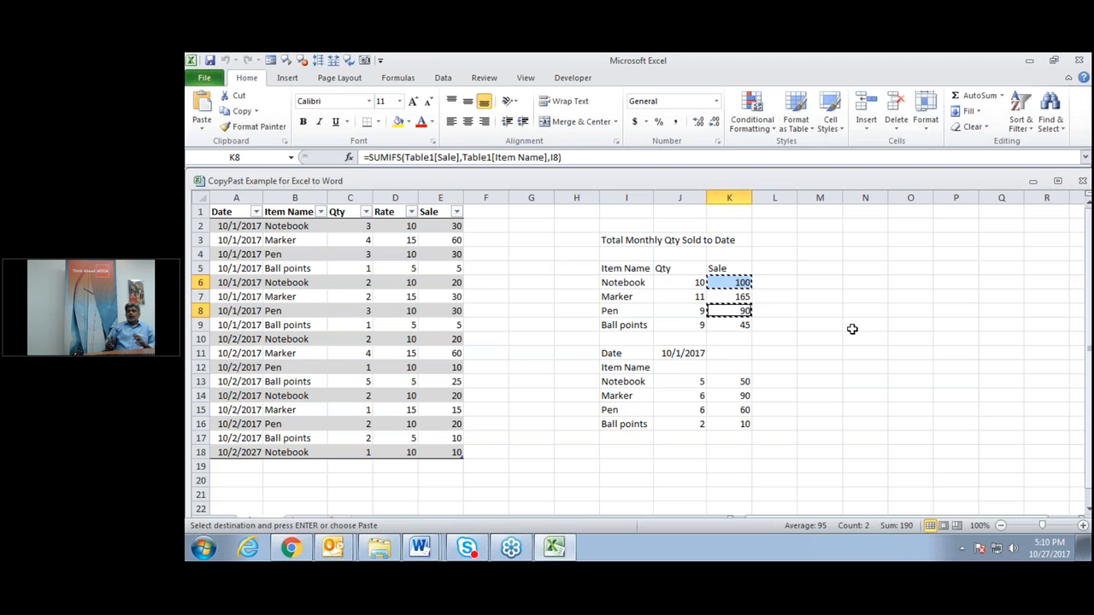
Cancel Excel's copy marquee with Esc.
key("Escape")
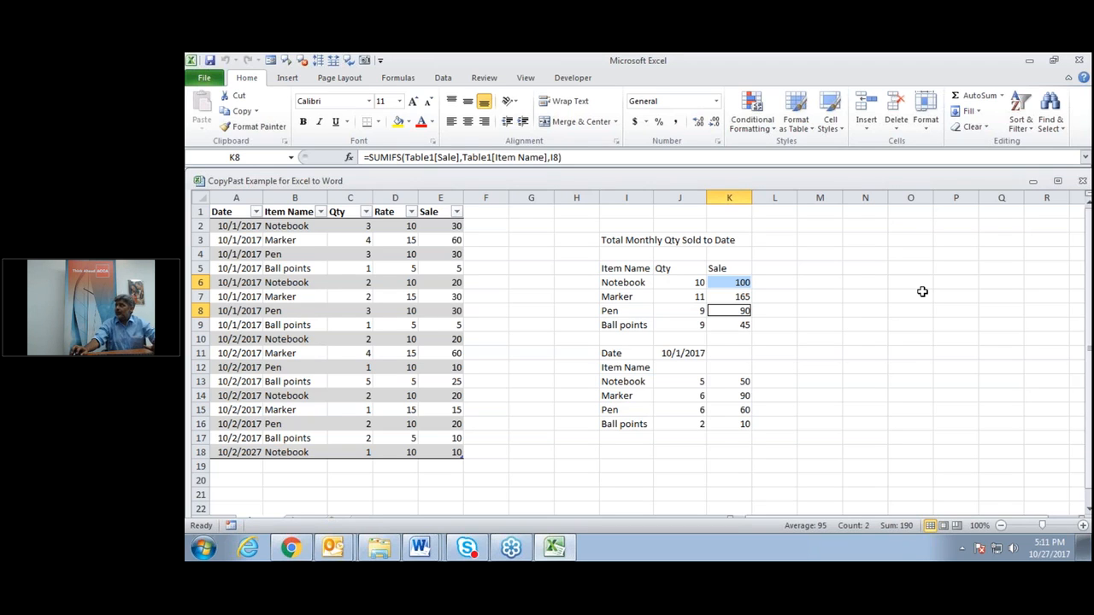
Close the sales workbook and Document4 without saving, dismissing the error messages.
left_click(1077, 62)
left_click(638, 318)
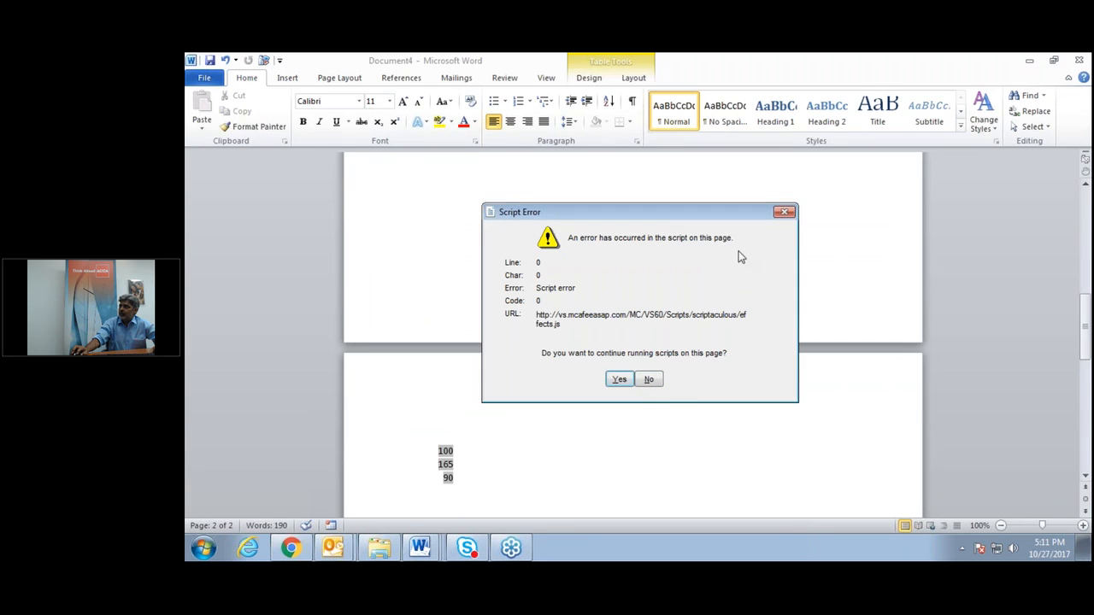
left_click(785, 212)
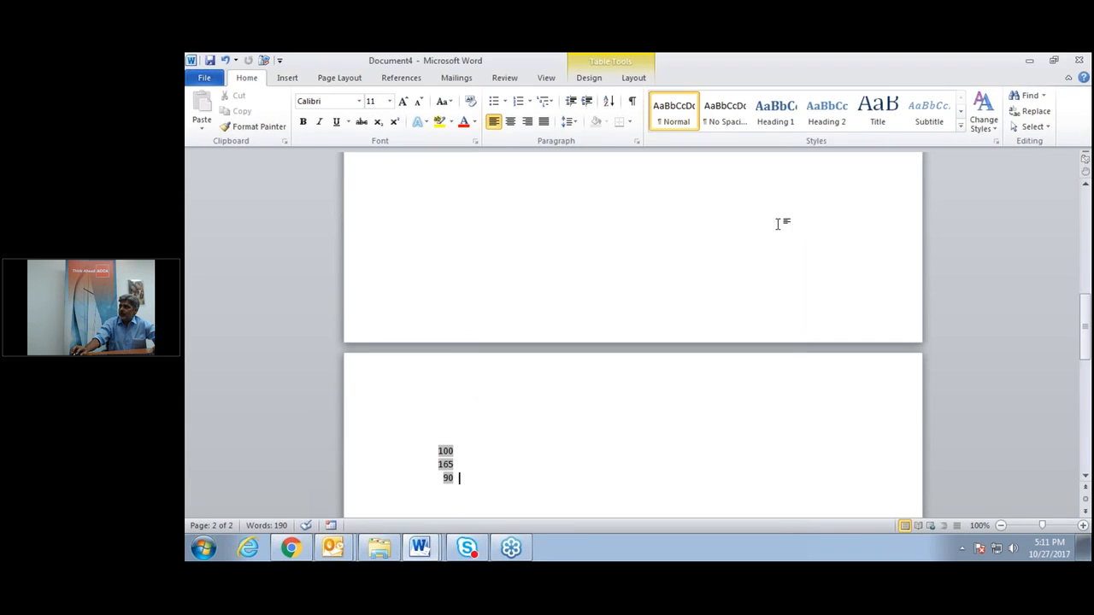
left_click(1078, 59)
left_click(641, 325)
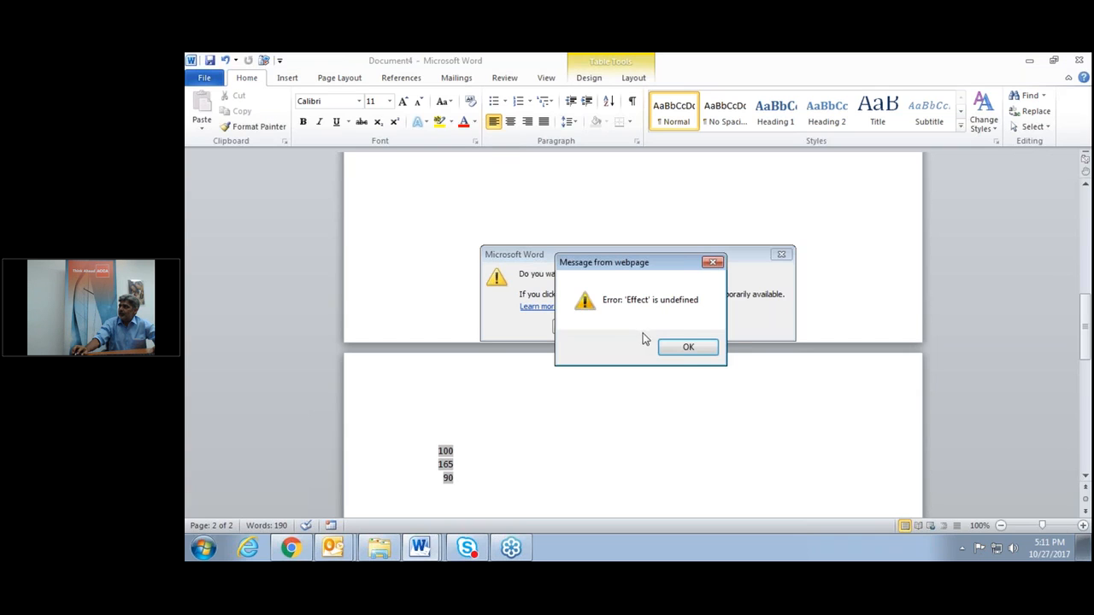
left_click(686, 350)
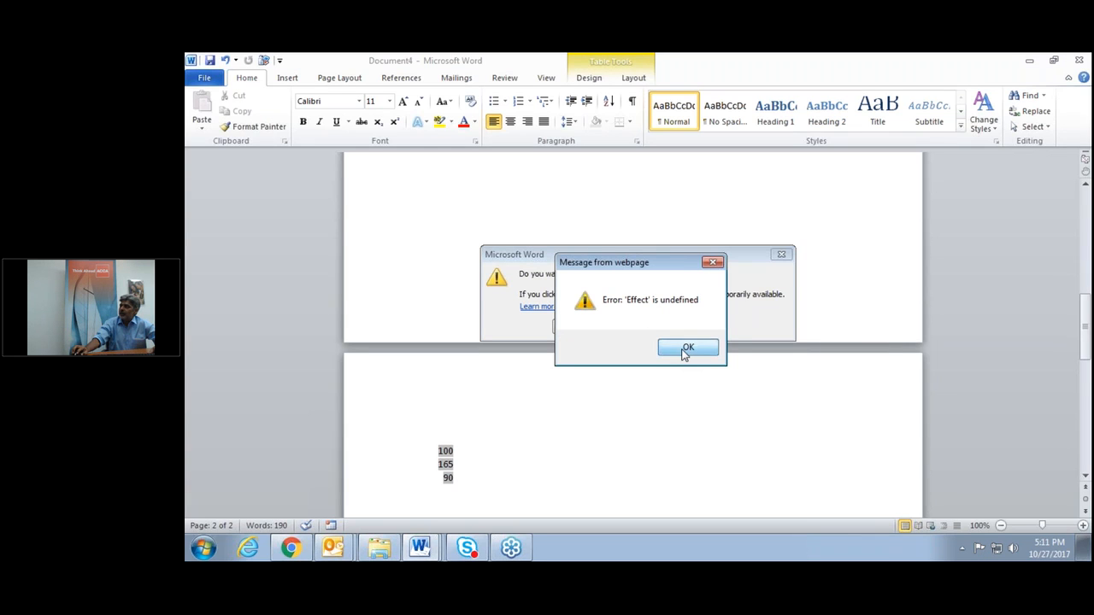
left_click(643, 328)
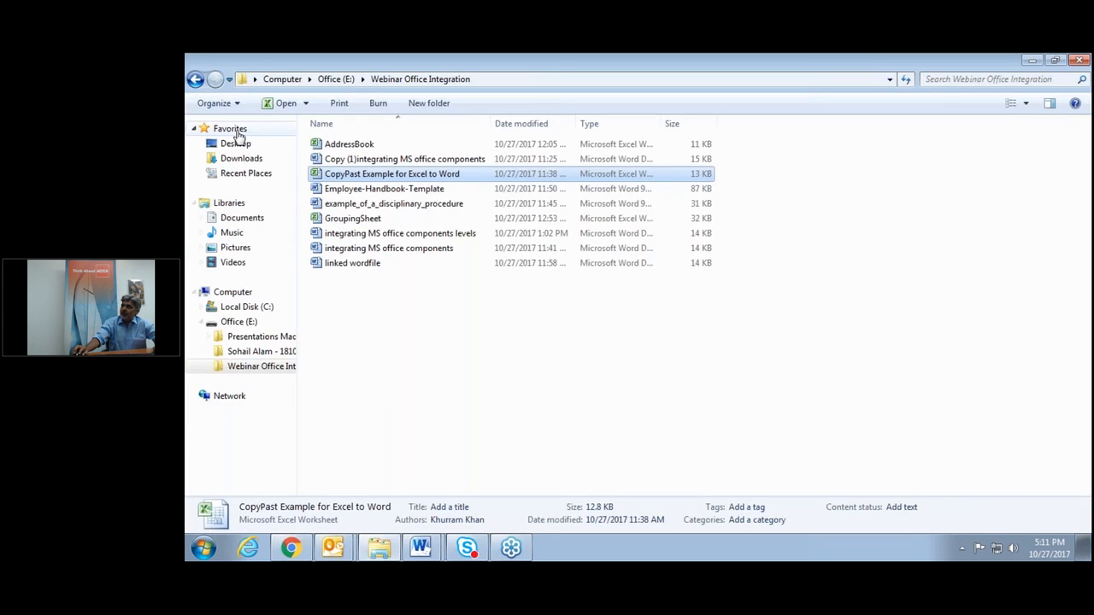
Open the AddressBook workbook and look over its names, addresses and cities.
double_click(340, 146)
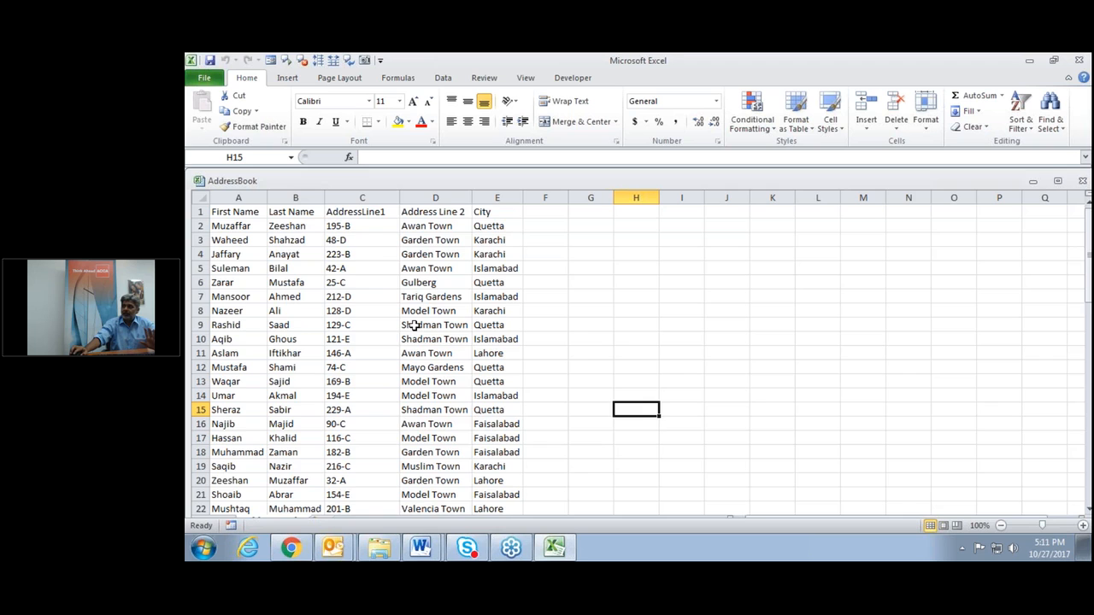
scroll(414, 326, "down", 1)
scroll(414, 326, "down", 1)
scroll(414, 325, "up", 2)
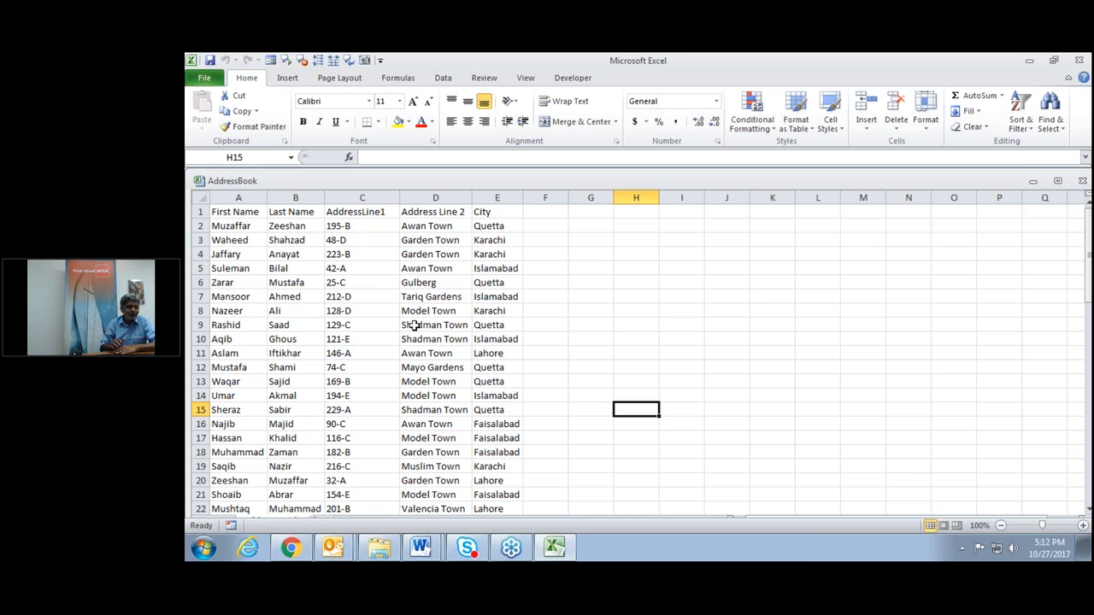
left_click(419, 548)
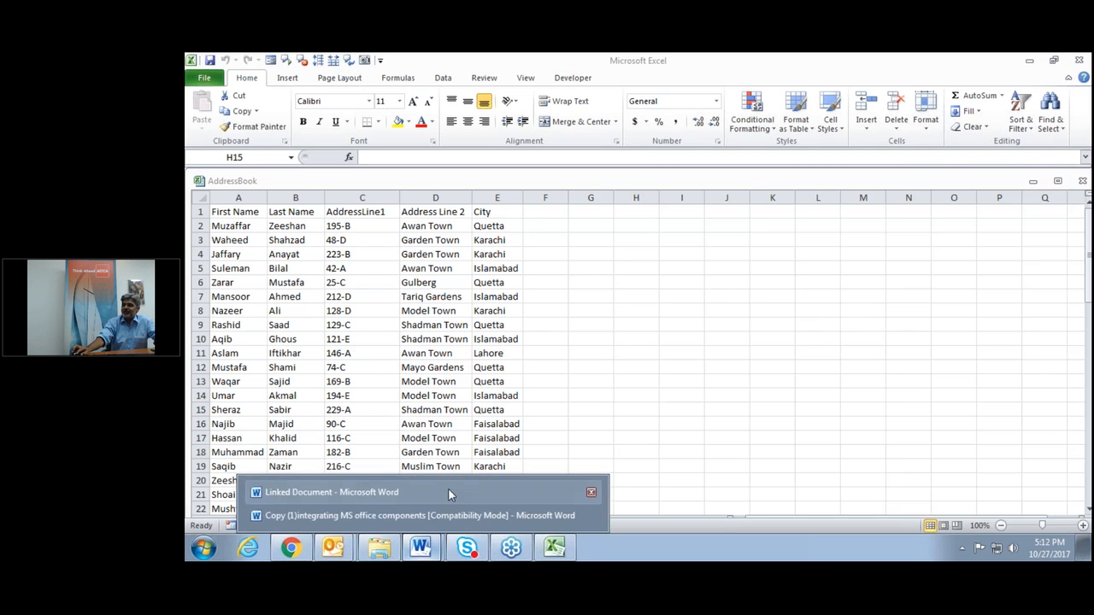
Return to Word and create a new blank document, Document6.
left_click(460, 516)
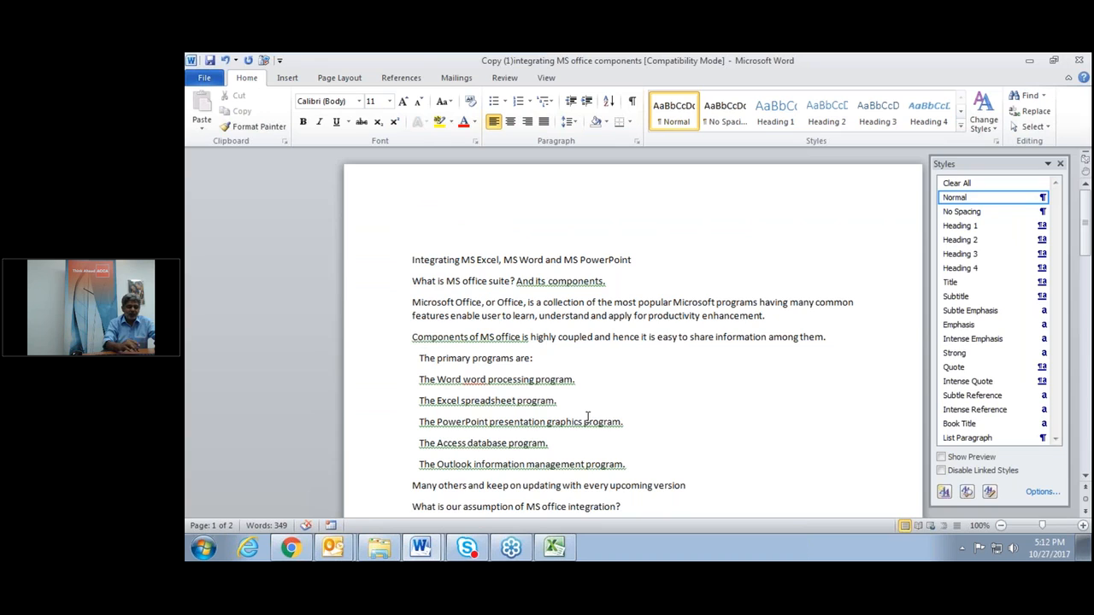
key("ctrl+n")
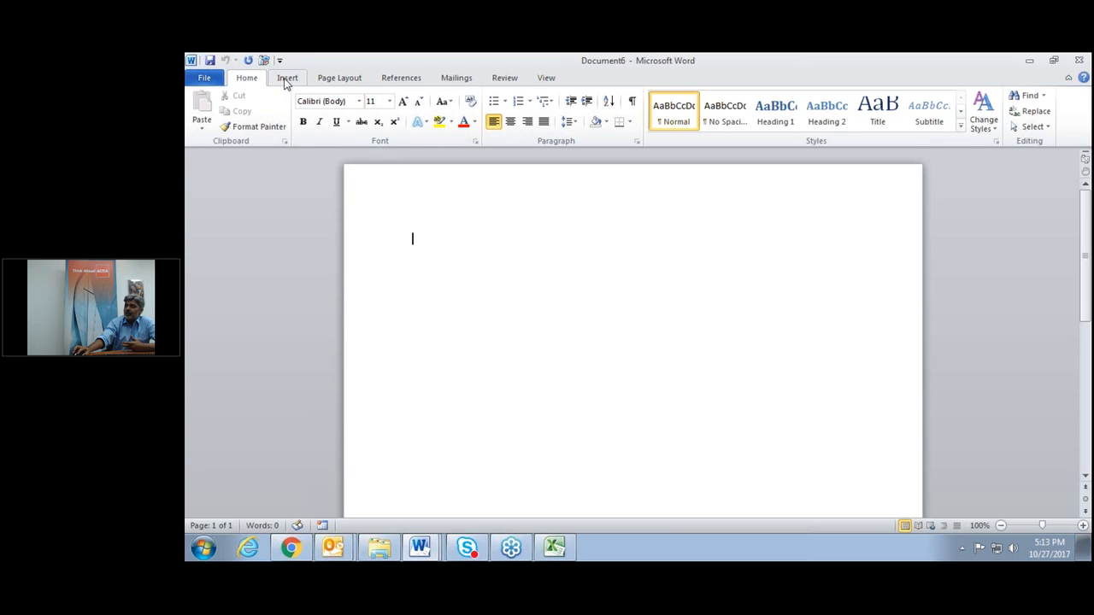
Start a Labels mail merge using the Microsoft 30 Per Page address label.
left_click(466, 81)
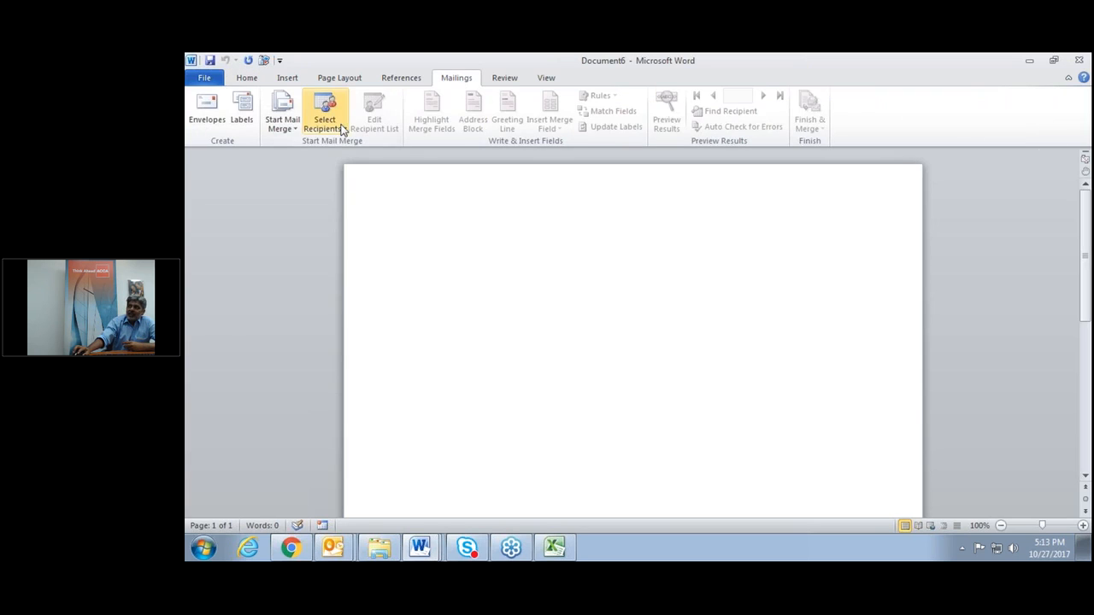
left_click(296, 130)
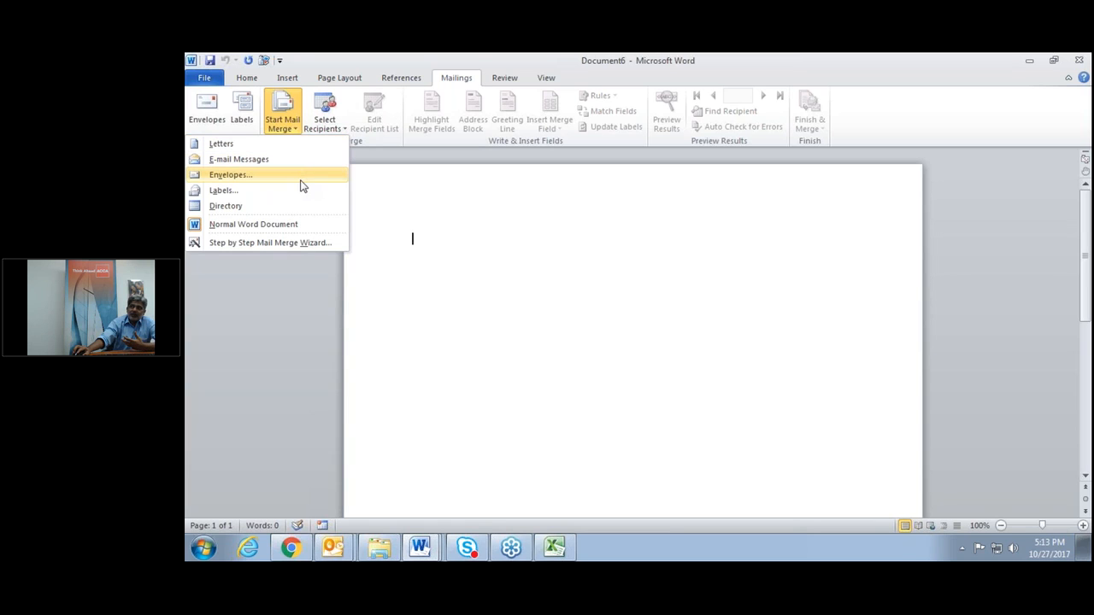
left_click(223, 190)
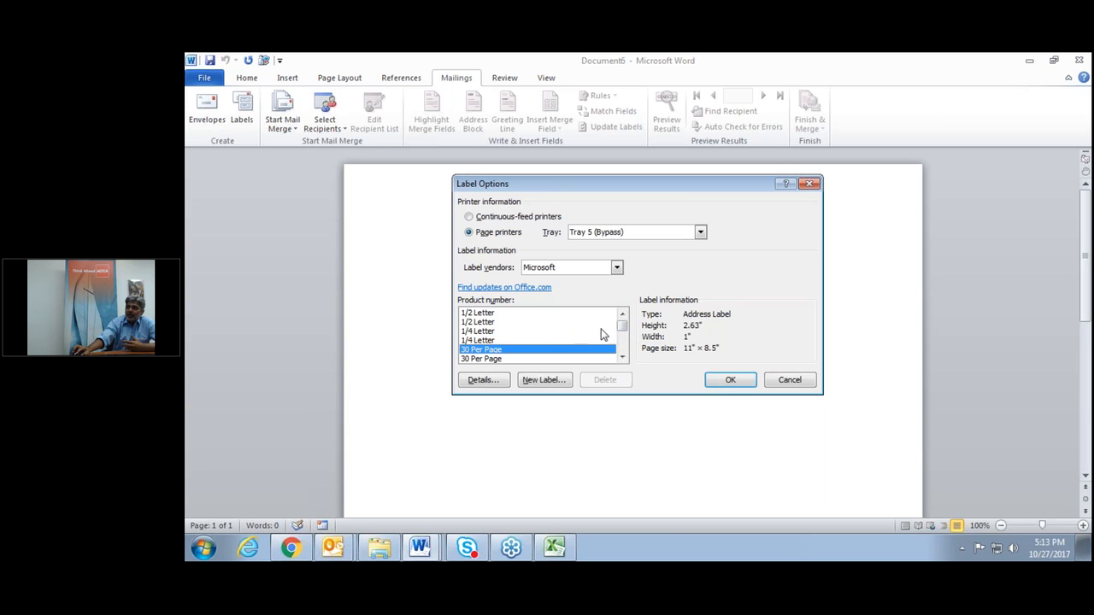
mouse_move(622, 327)
left_mouse_down()
mouse_move(622, 345)
mouse_move(623, 327)
left_mouse_up()
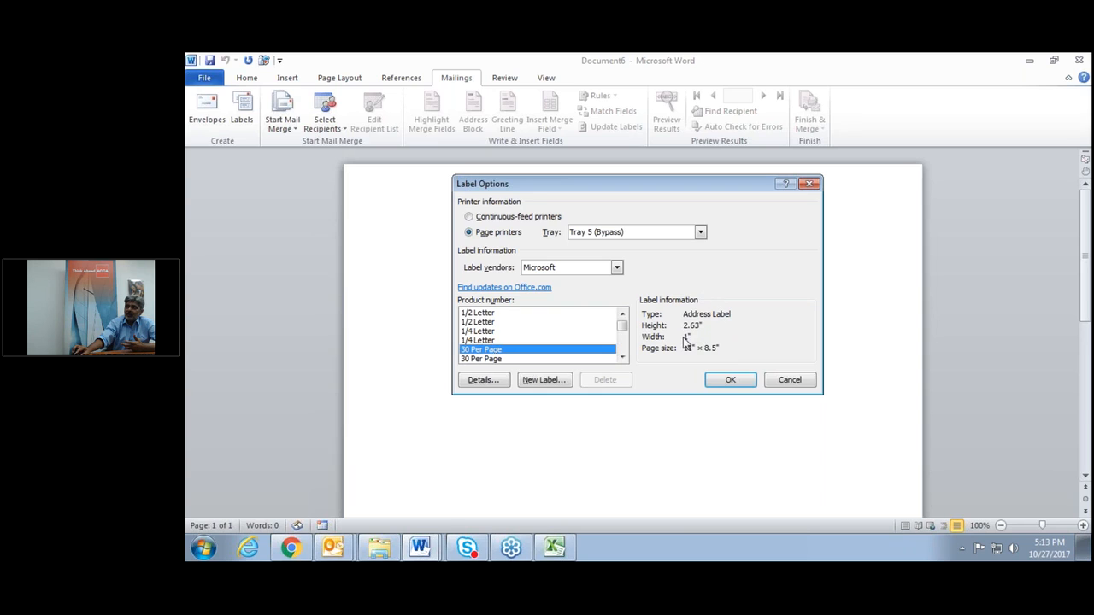
left_click(474, 313)
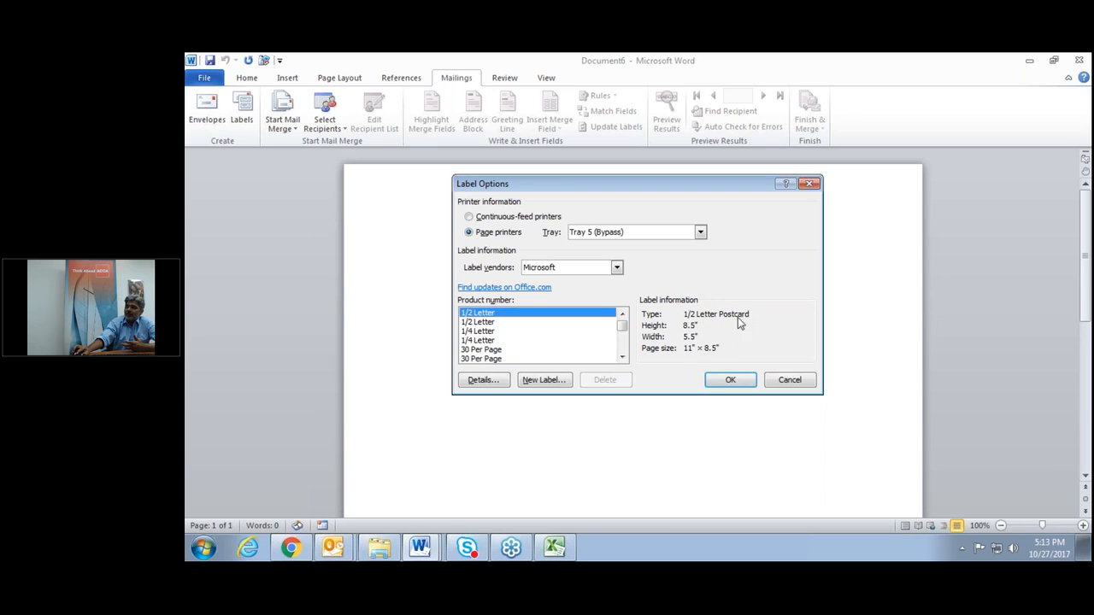
left_click(513, 324)
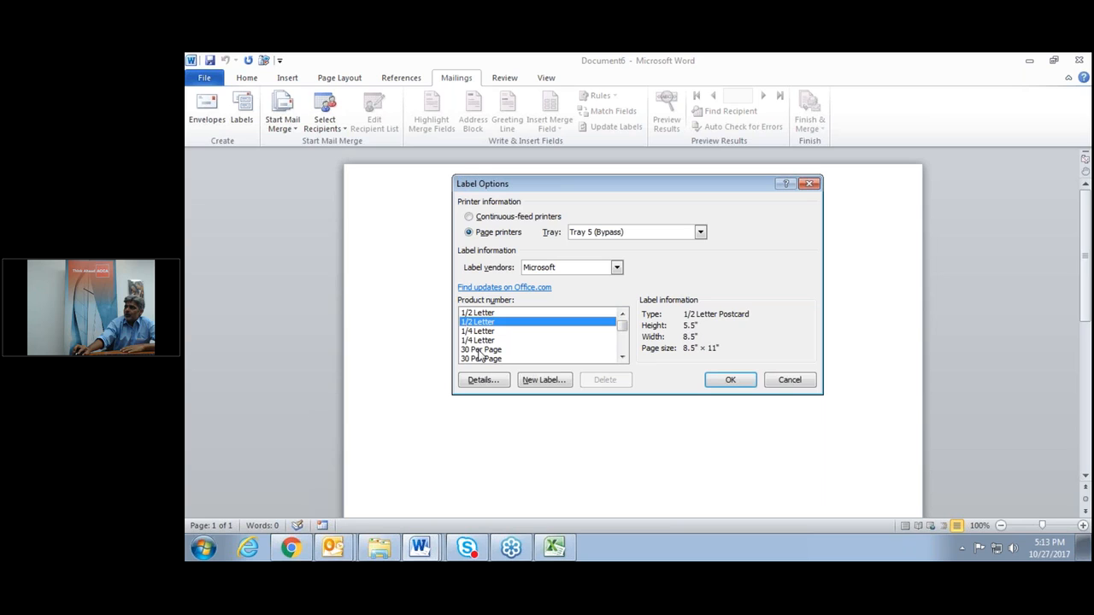
left_click(507, 350)
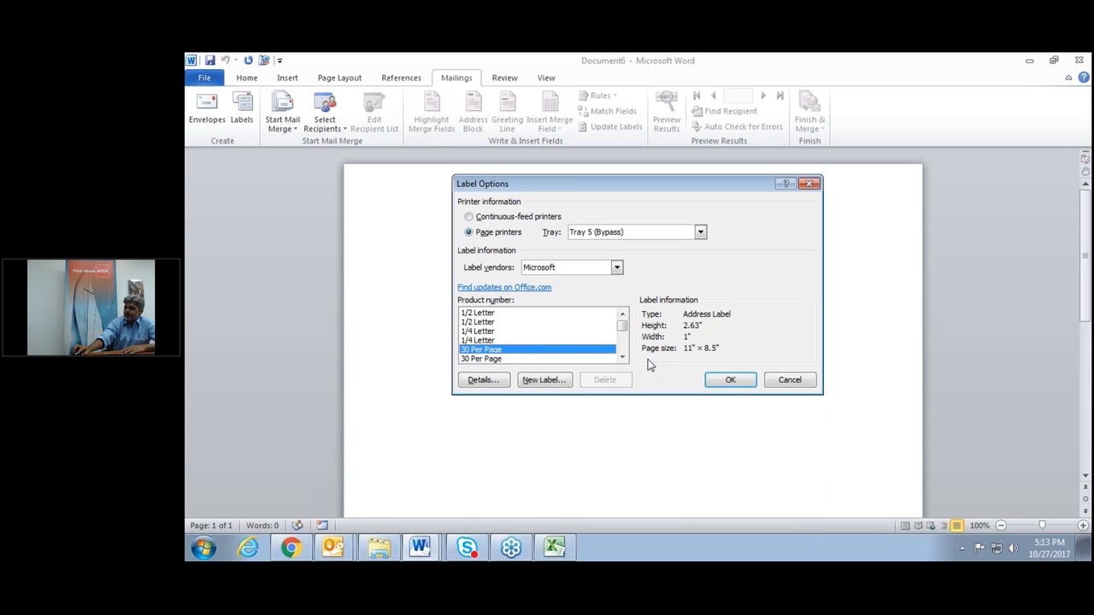
left_click(731, 384)
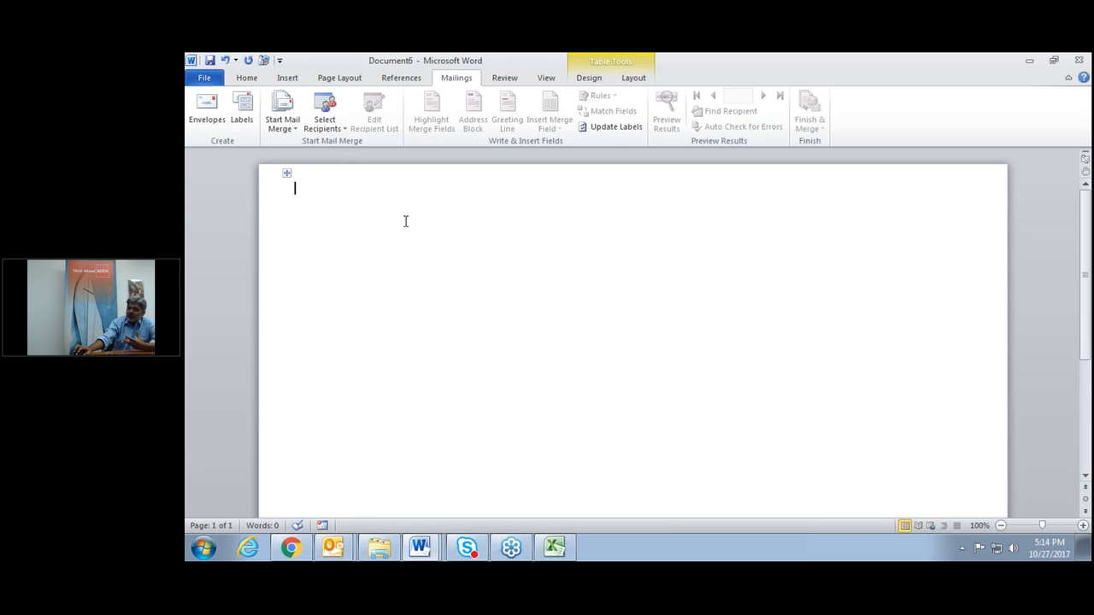
left_click(288, 177)
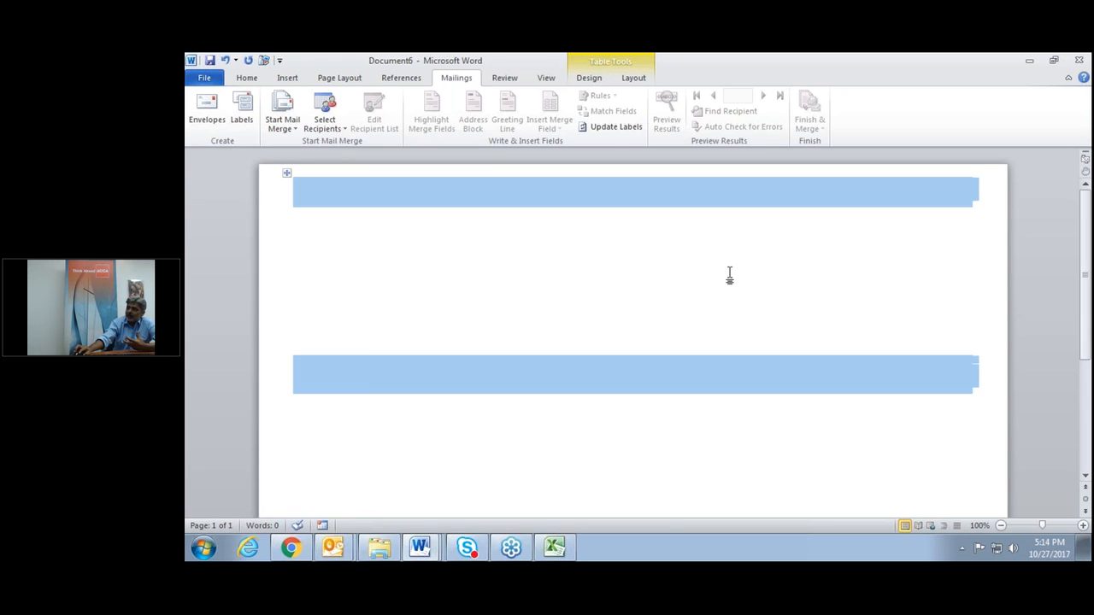
Choose Use Existing List for recipients and browse the Desktop for the data source.
left_click(856, 276)
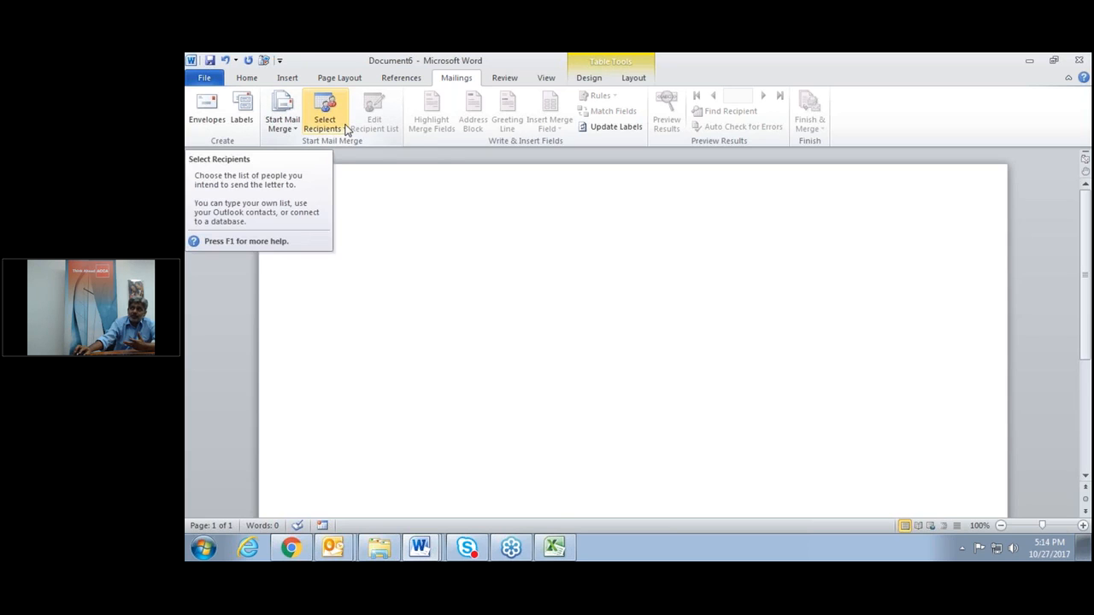
left_click(345, 133)
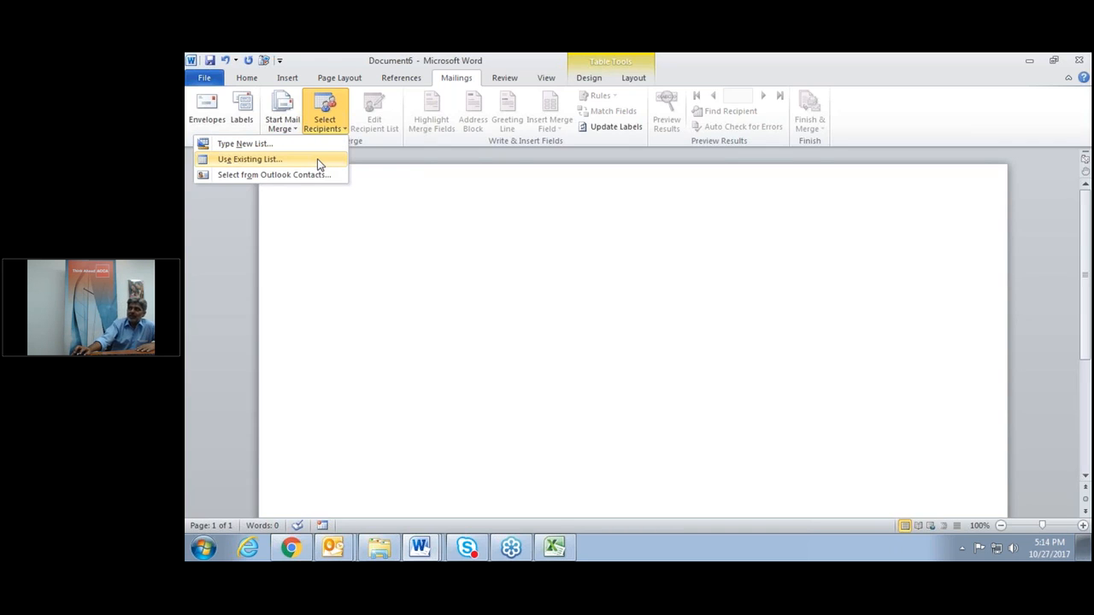
left_click(318, 164)
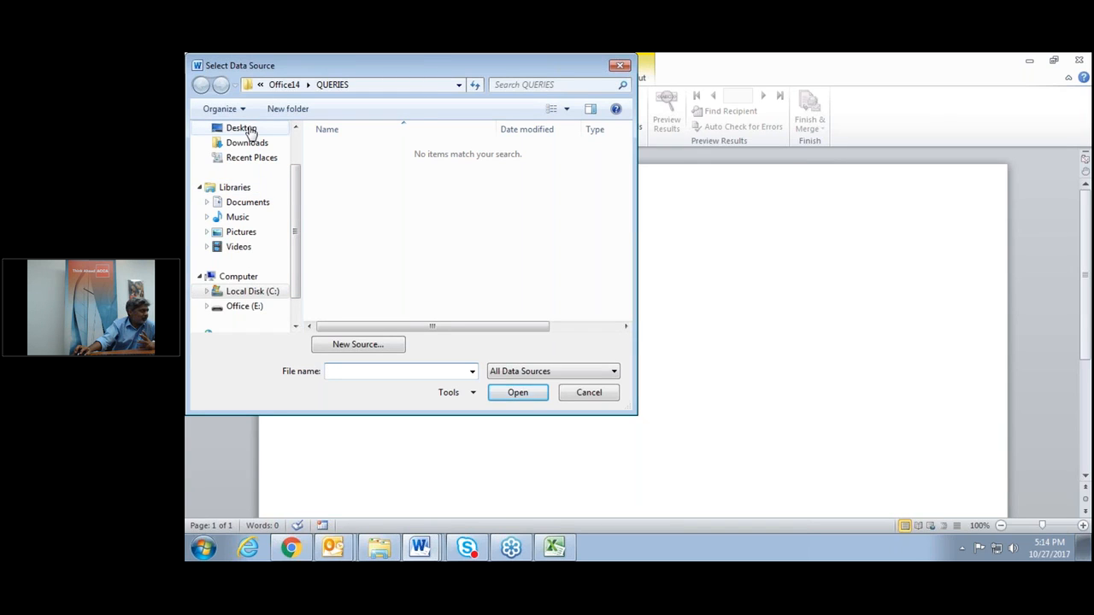
left_click(244, 129)
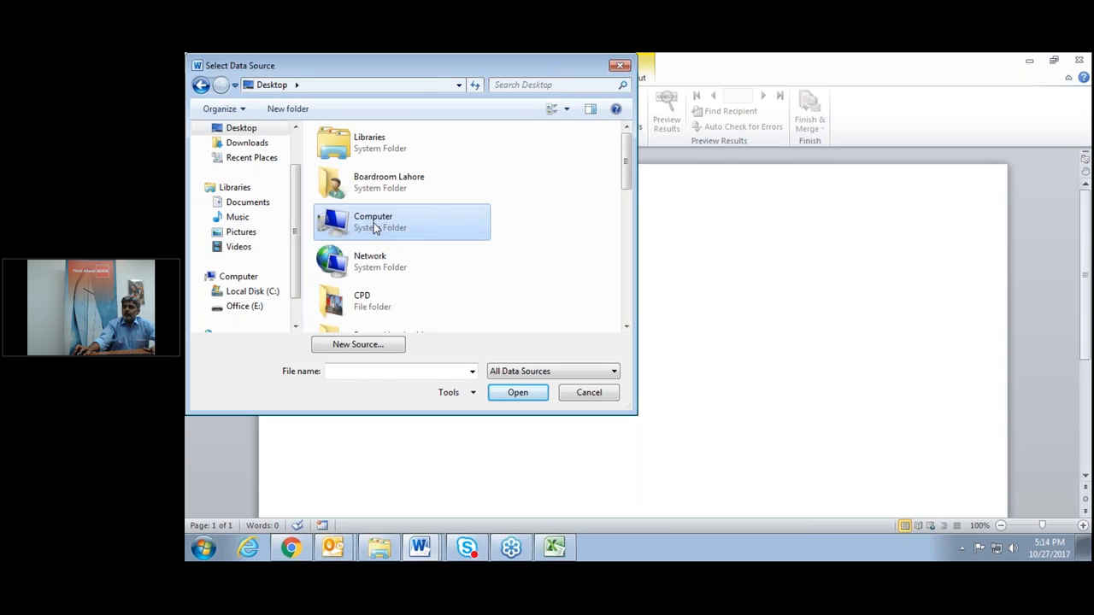
scroll(376, 227, "down", 10)
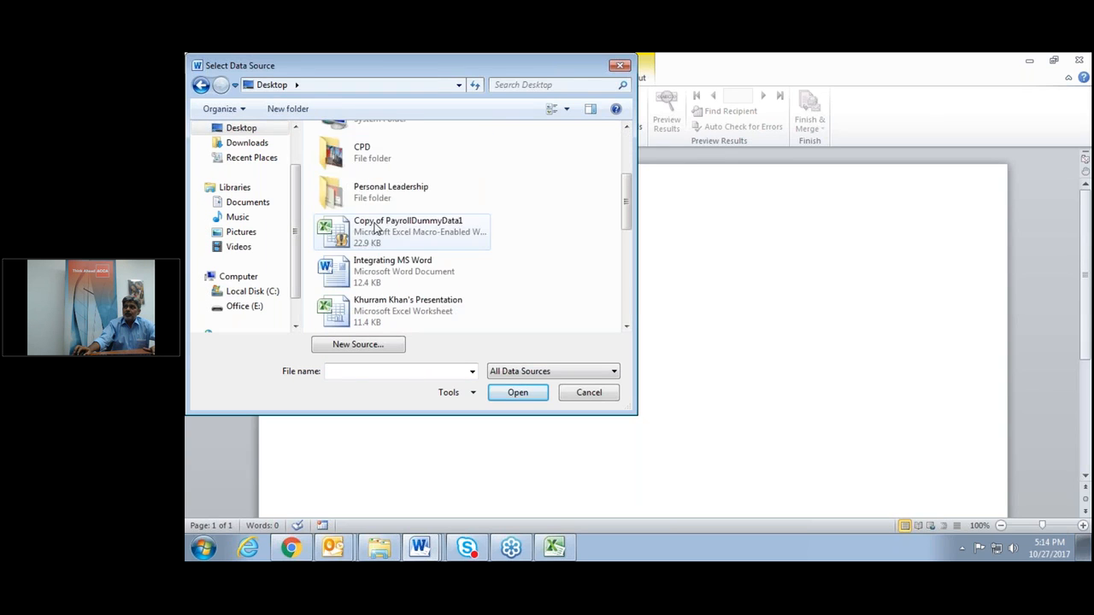
scroll(376, 228, "up", 10)
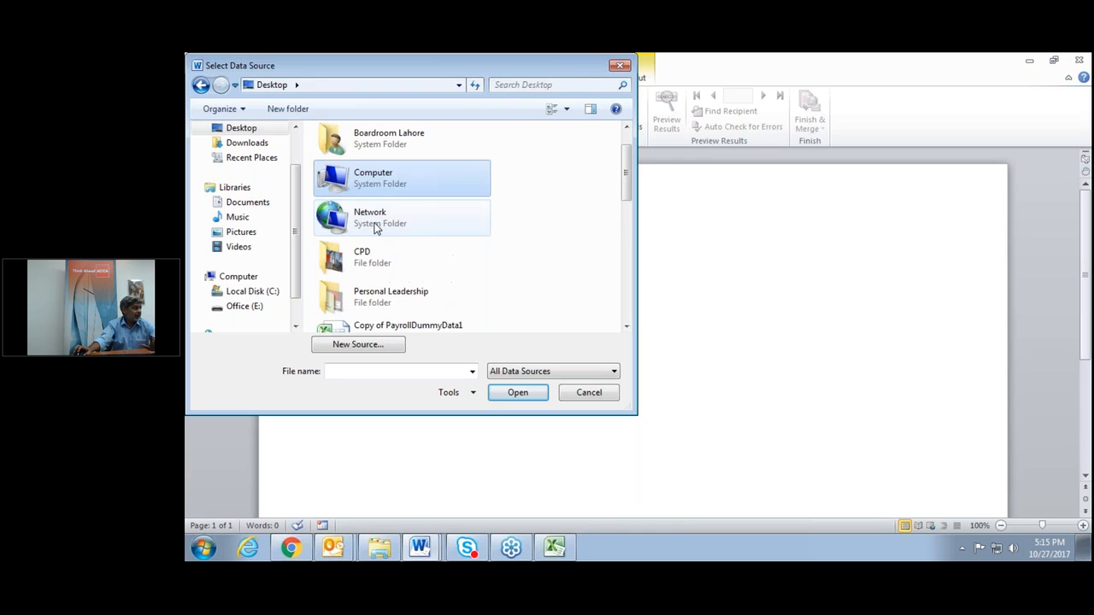
left_click(382, 549)
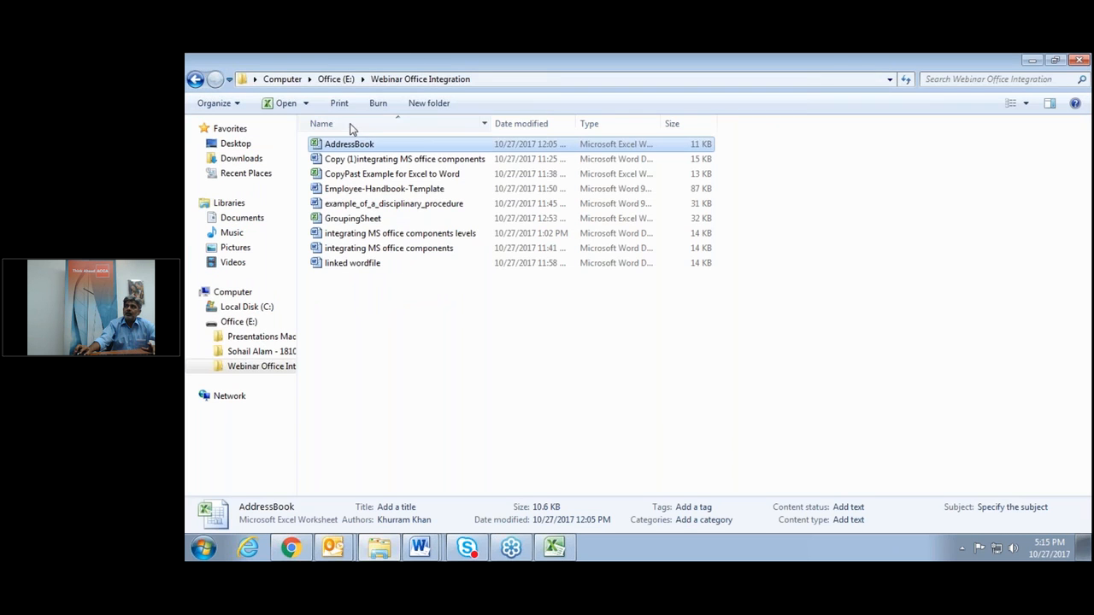
Close Excel with its AddressBook workbook and go back to Document6.
left_click(555, 552)
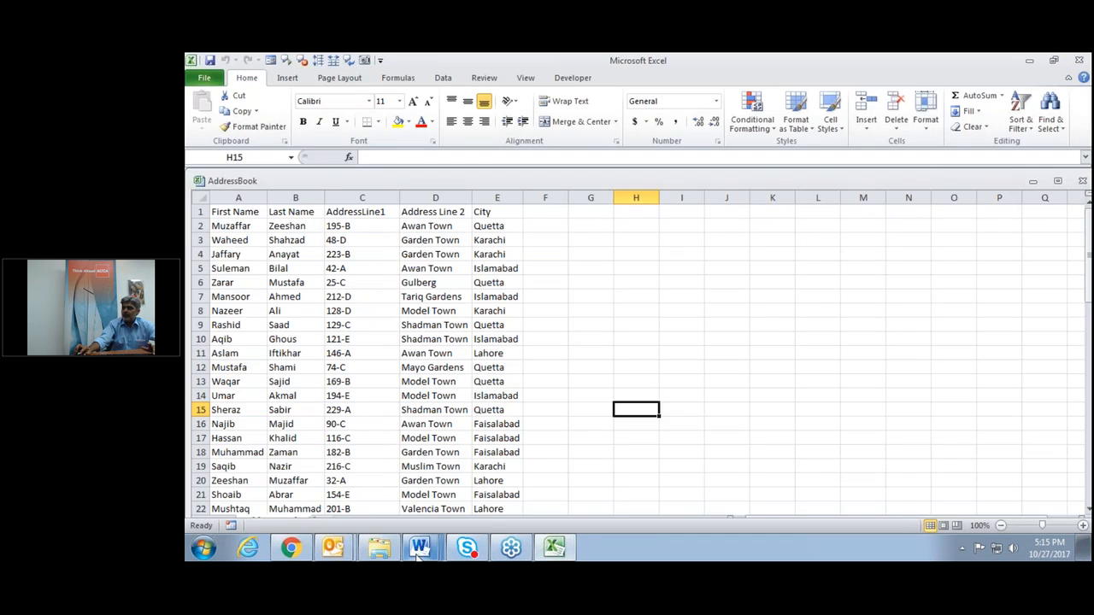
left_click(1079, 59)
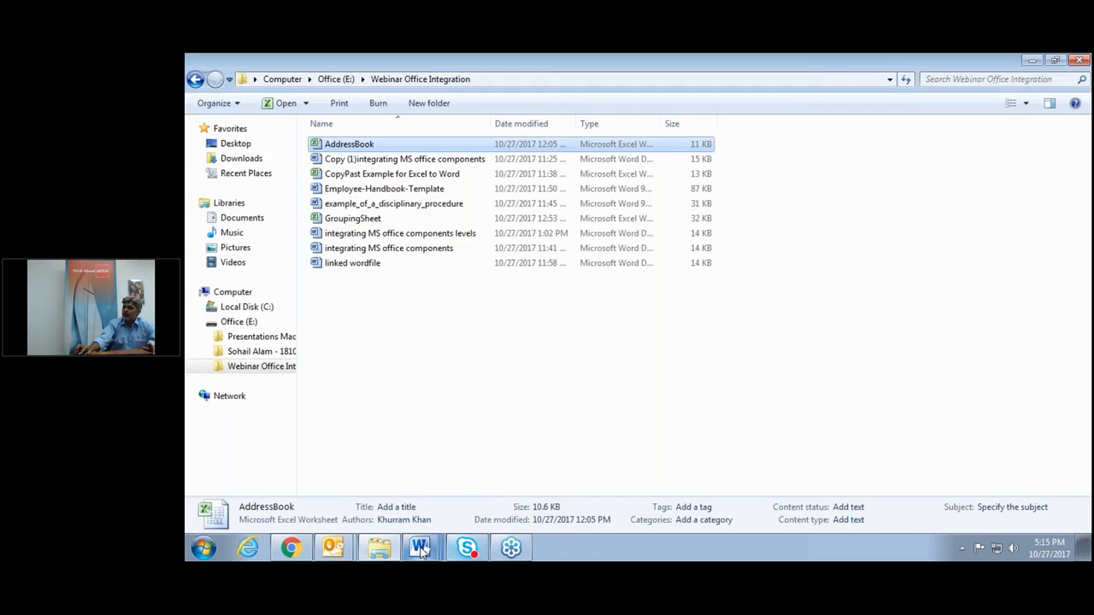
mouse_move(423, 551)
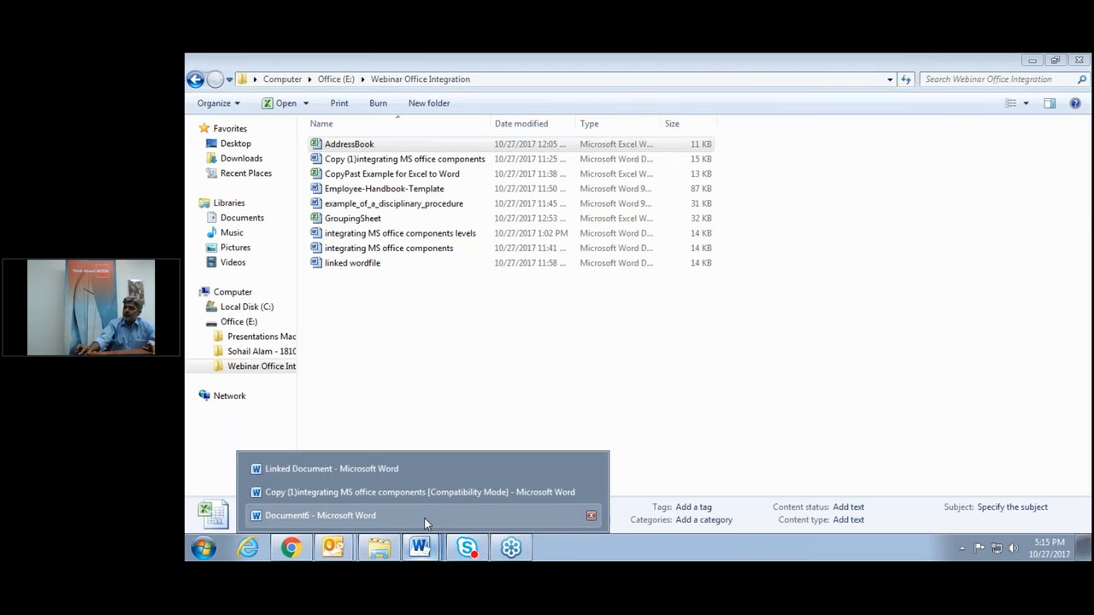
left_click(423, 517)
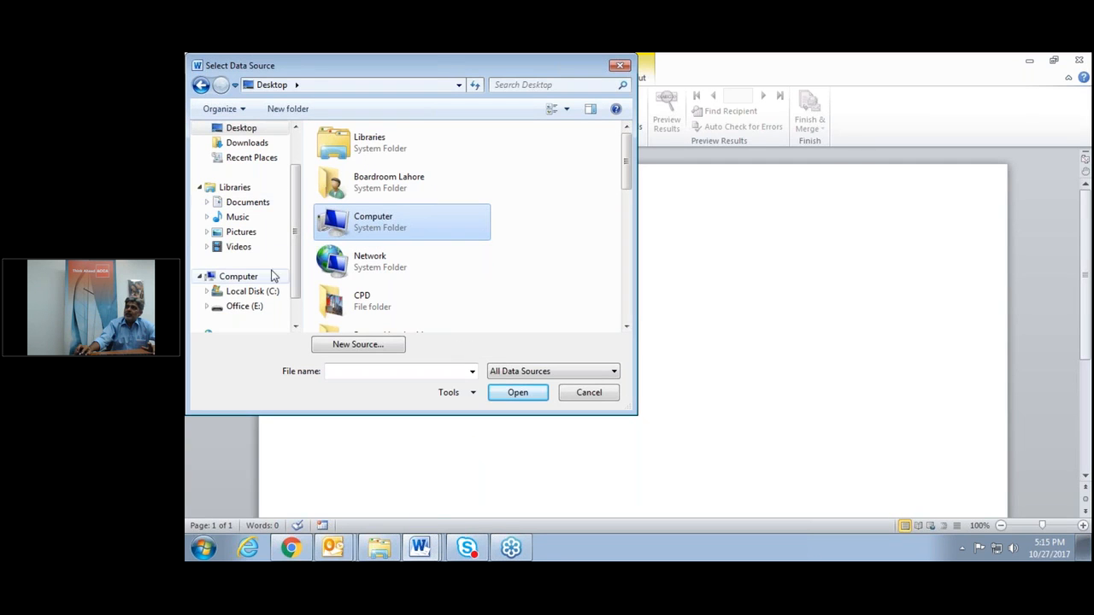
Open AddressBook from Office (E:)\Webinar Office Integration and accept the AddressBook$ table.
left_click(252, 310)
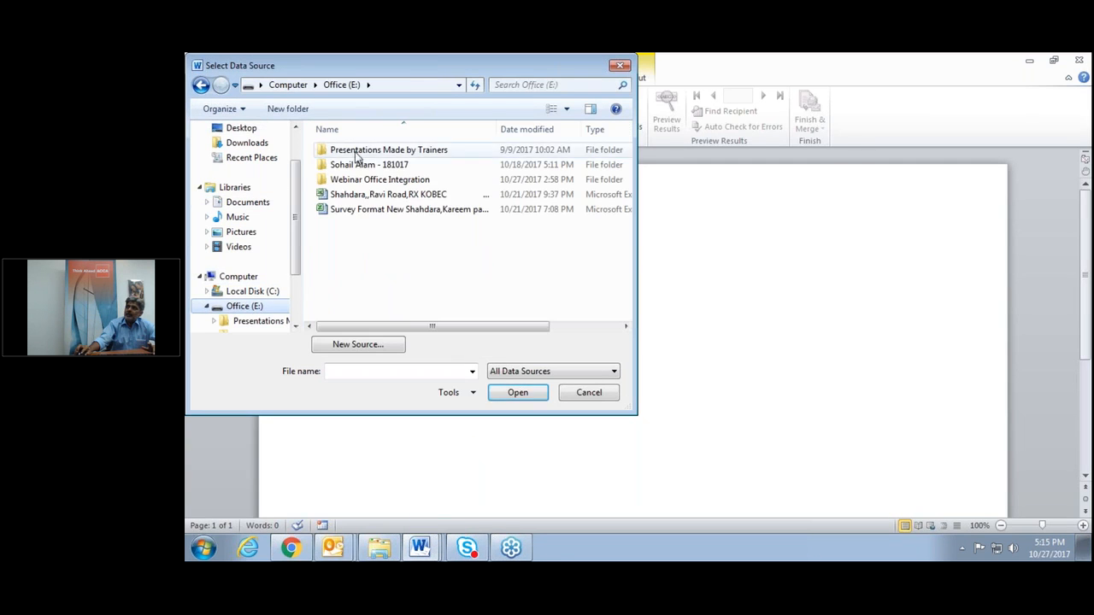
double_click(368, 180)
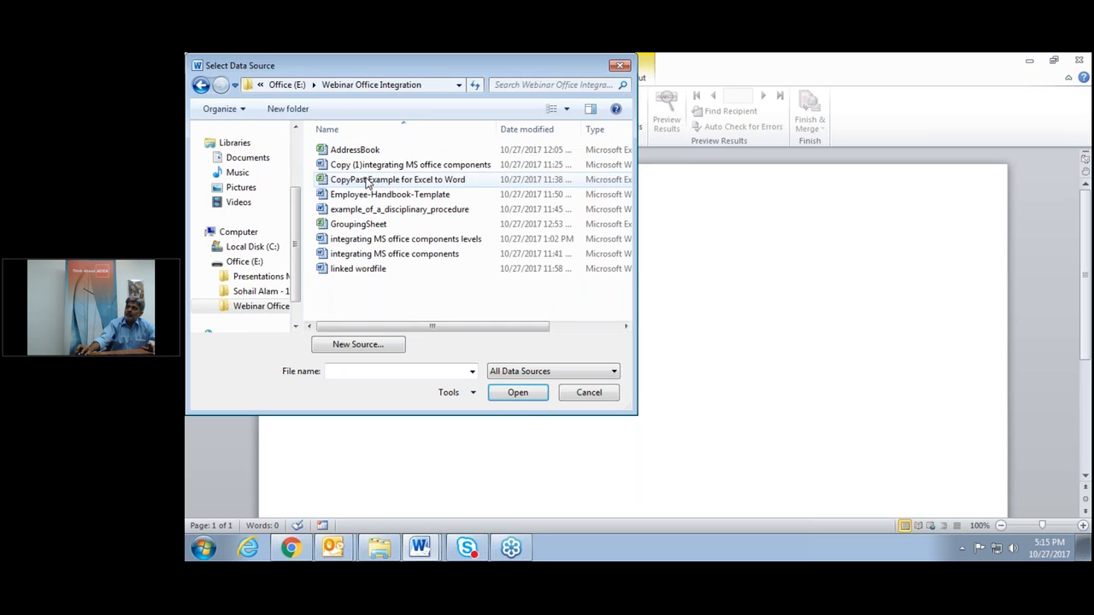
left_click(364, 152)
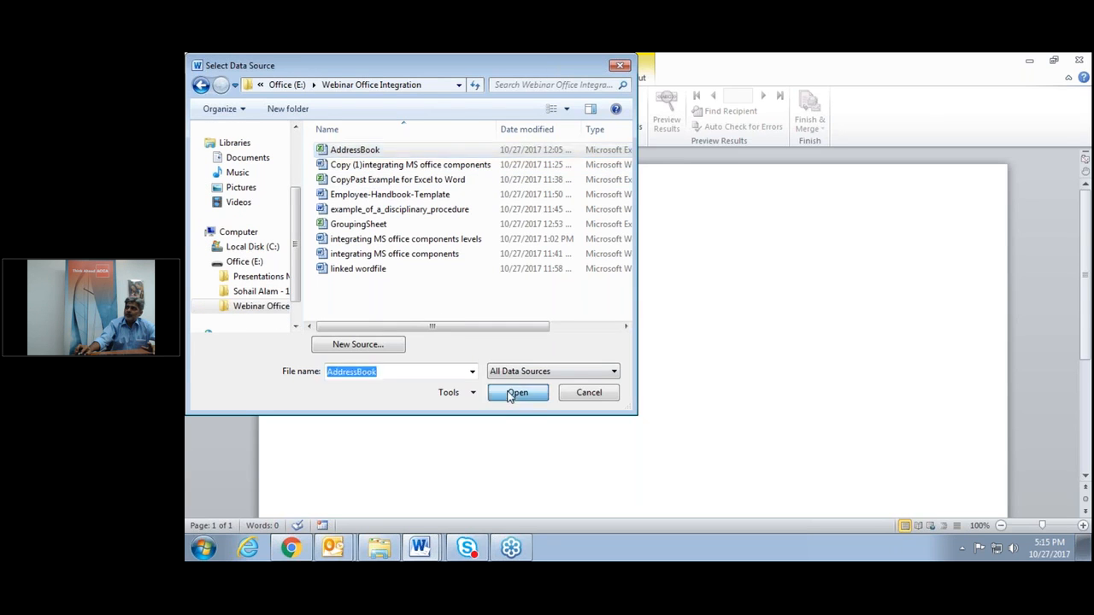
left_click(513, 393)
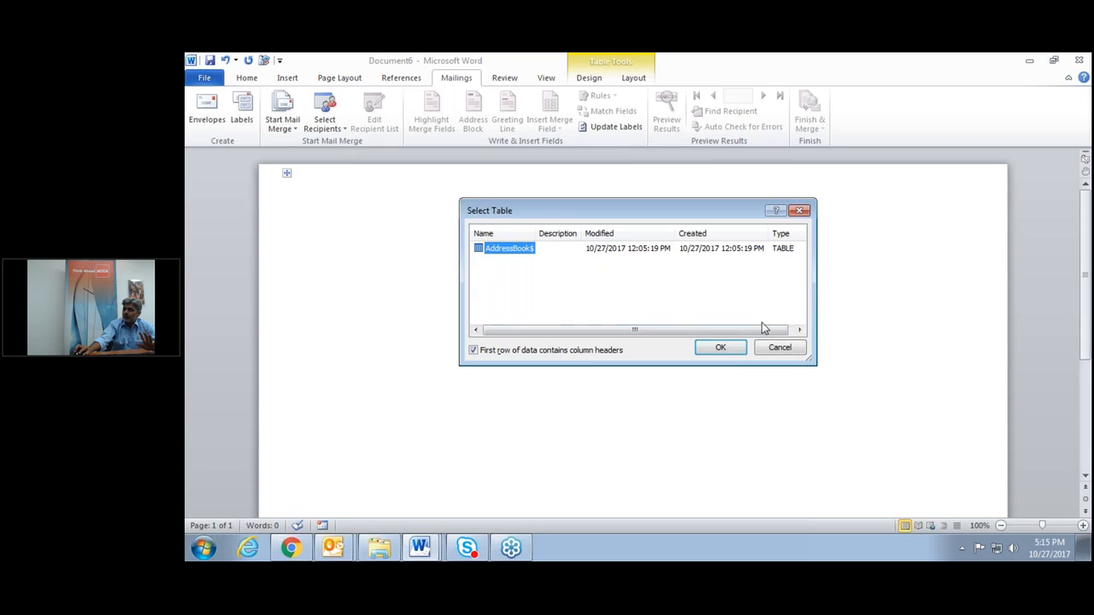
left_click(733, 352)
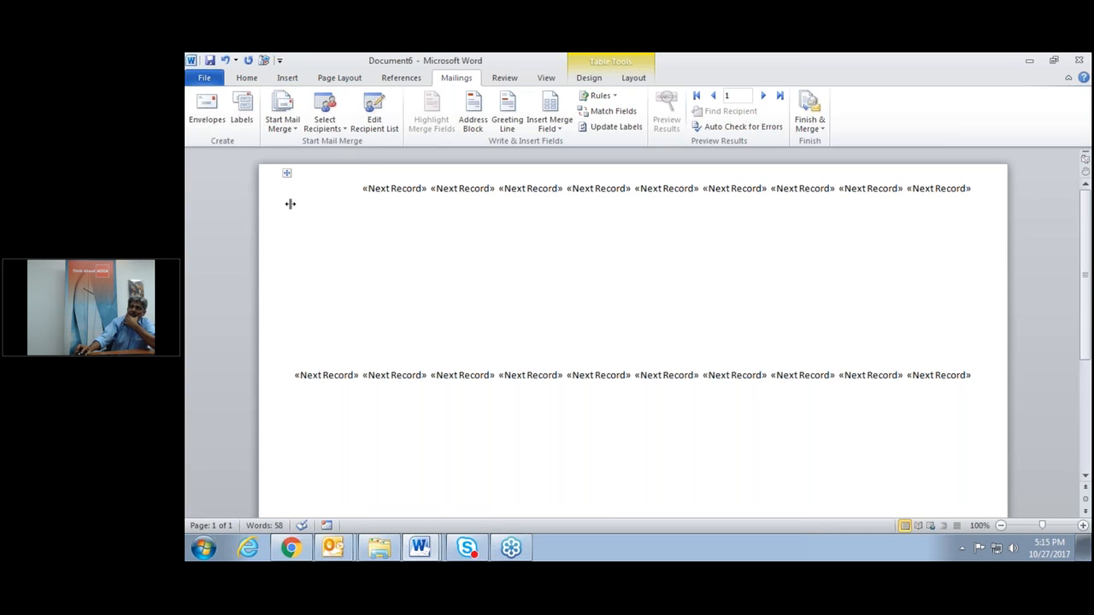
Insert First_Name, Address_Line_2 and City on separate lines in the first label, then preview results.
left_click(318, 212)
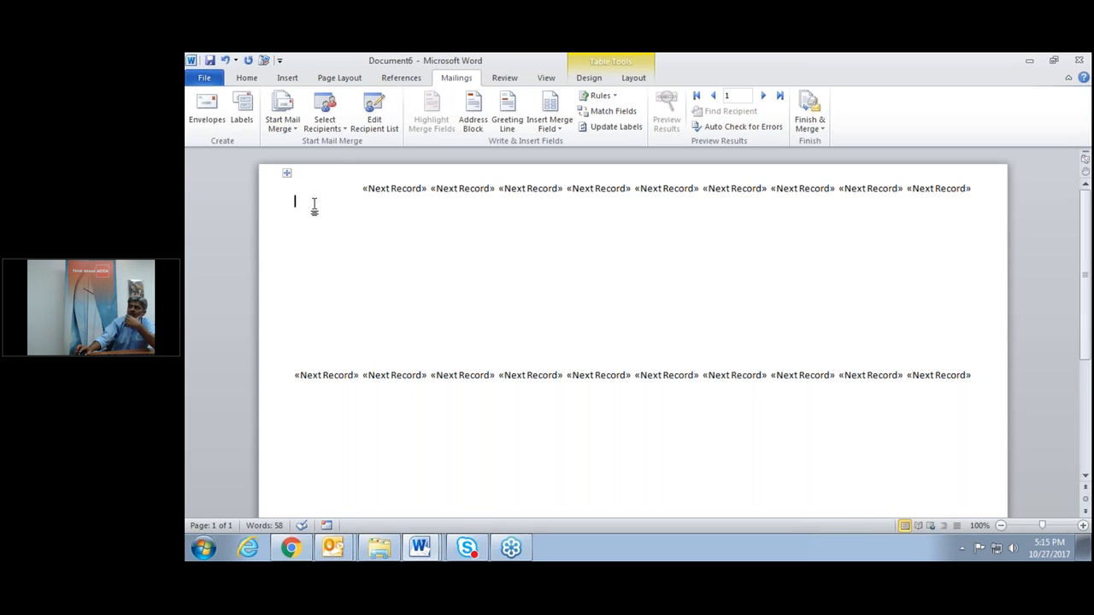
left_click(566, 129)
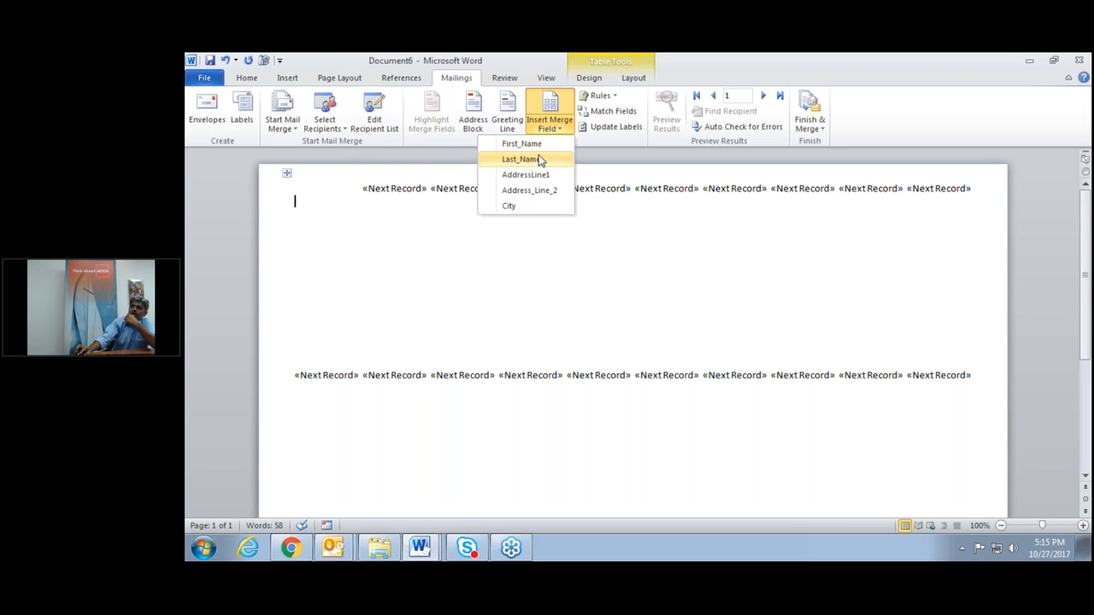
left_click(539, 144)
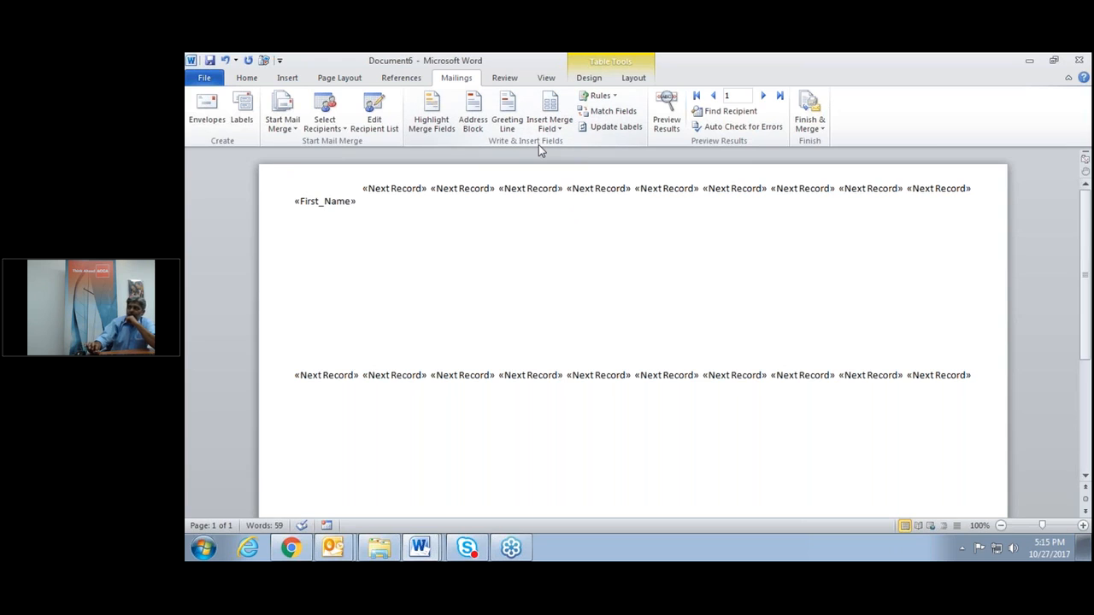
key("Return")
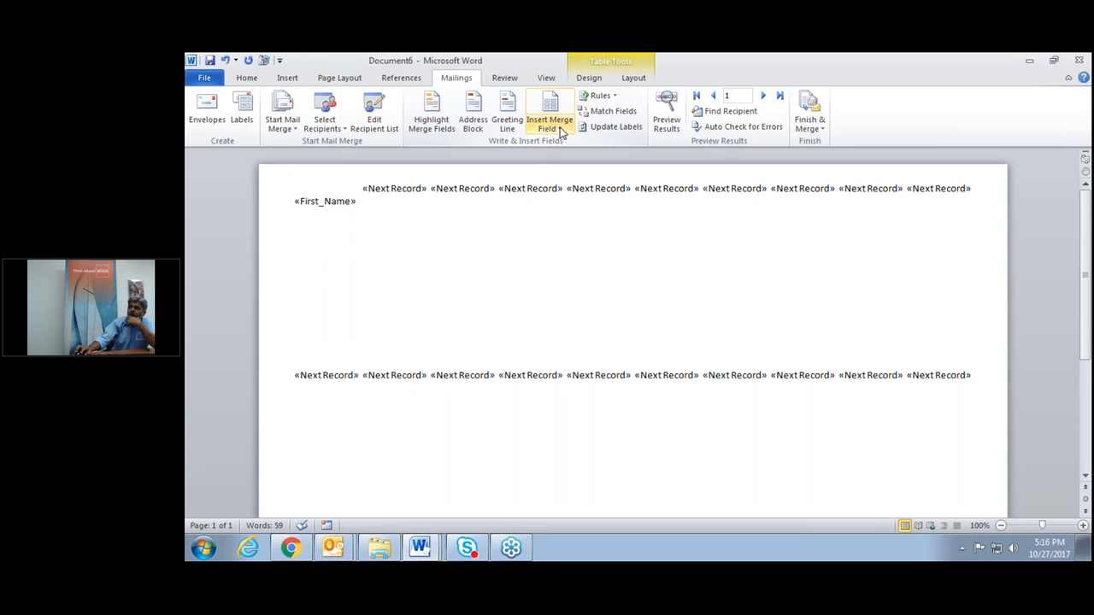
left_click(557, 128)
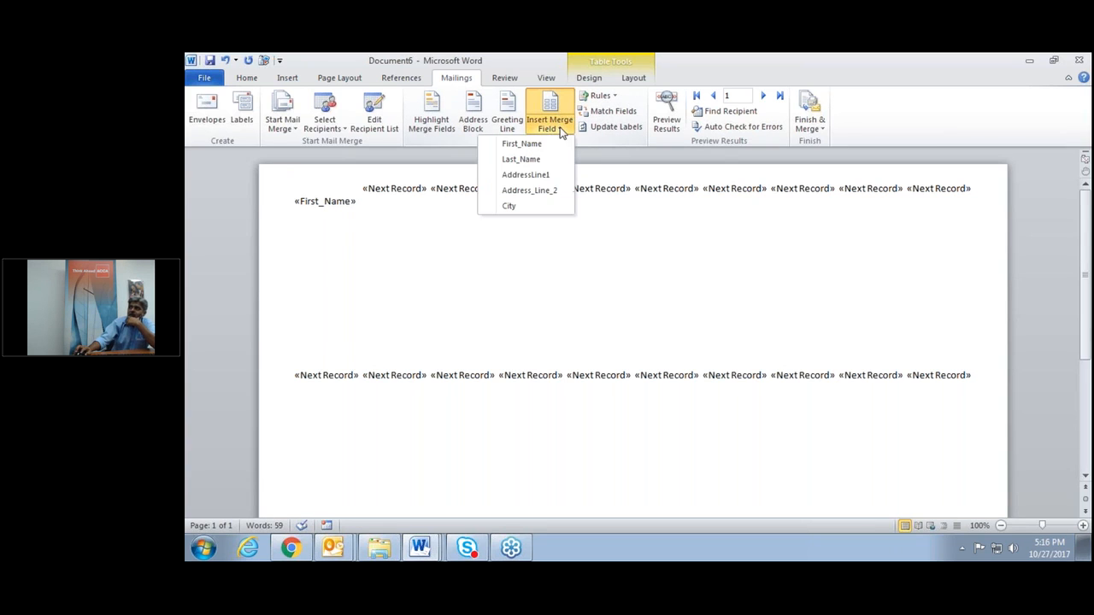
left_click(550, 195)
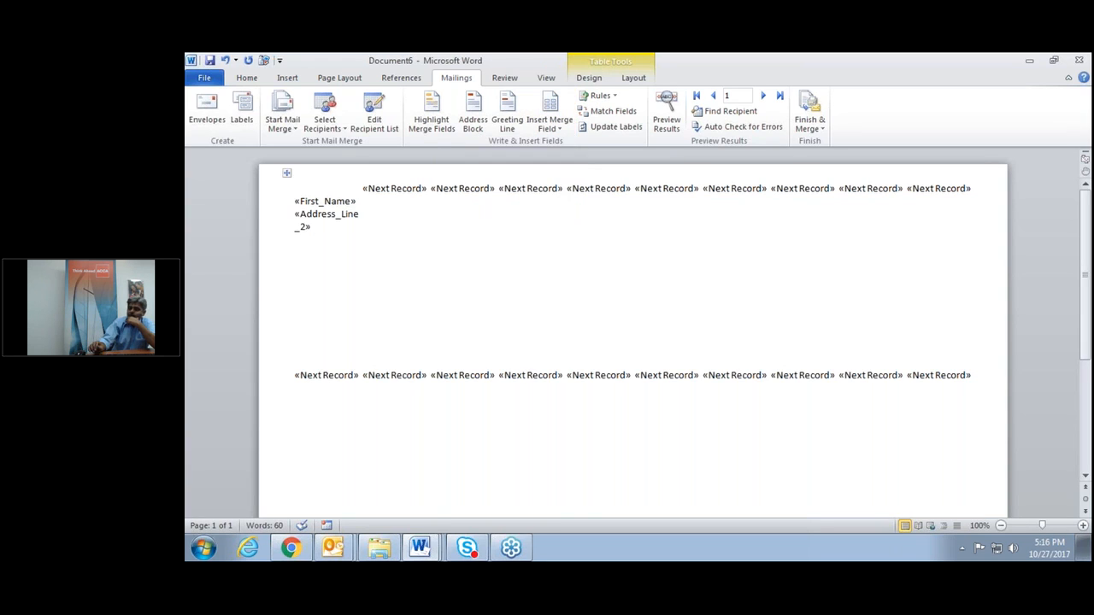
key("Return")
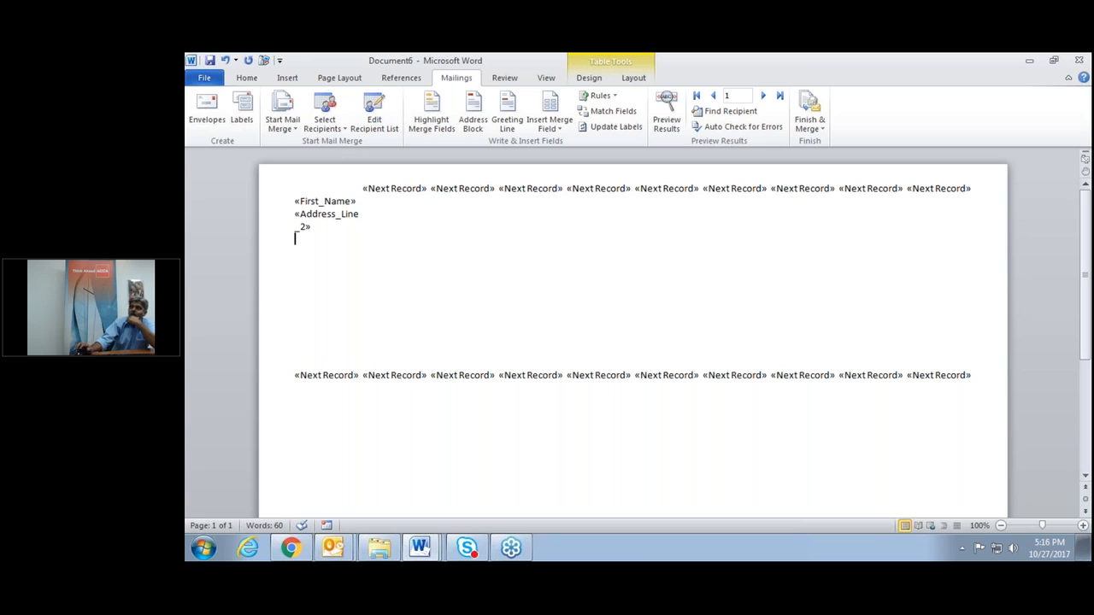
left_click(560, 127)
left_click(547, 206)
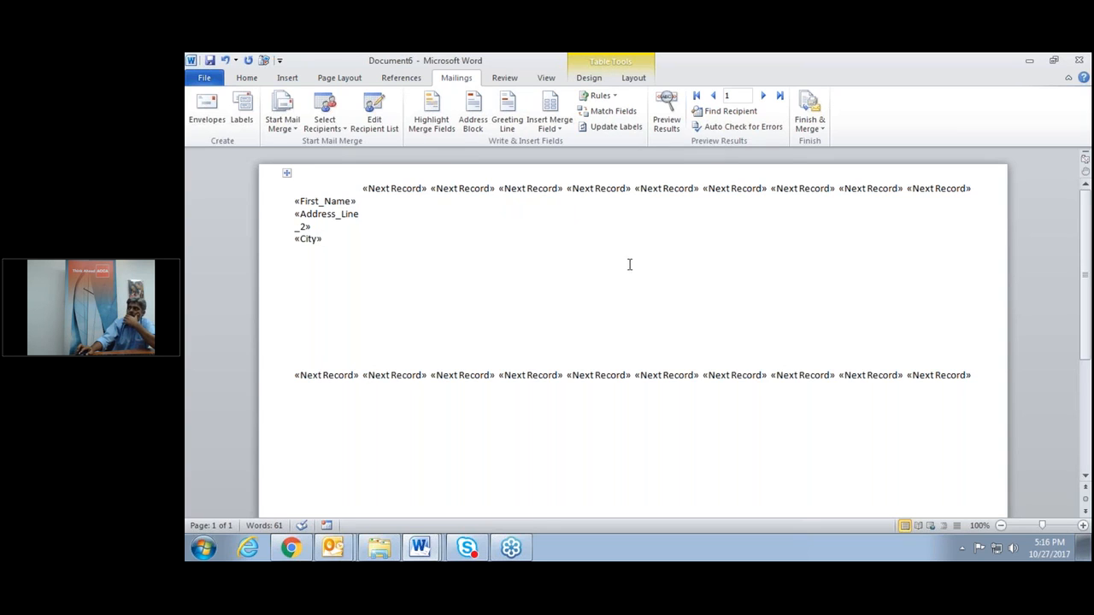
left_click(666, 117)
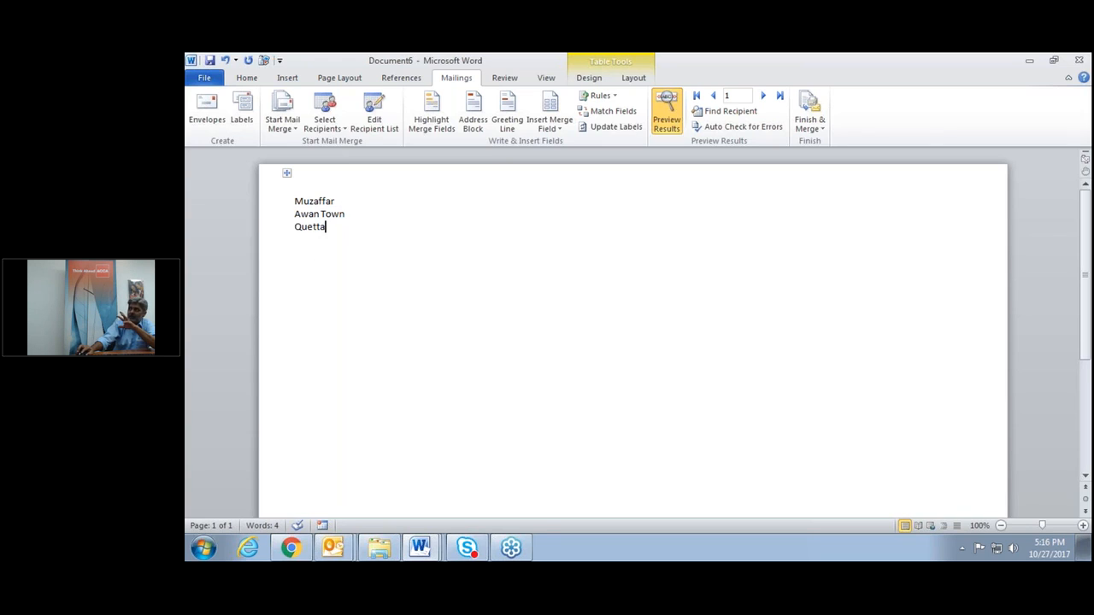
Copy the first label's name, area and city fields to all labels and preview twenty recipients.
left_click(666, 111)
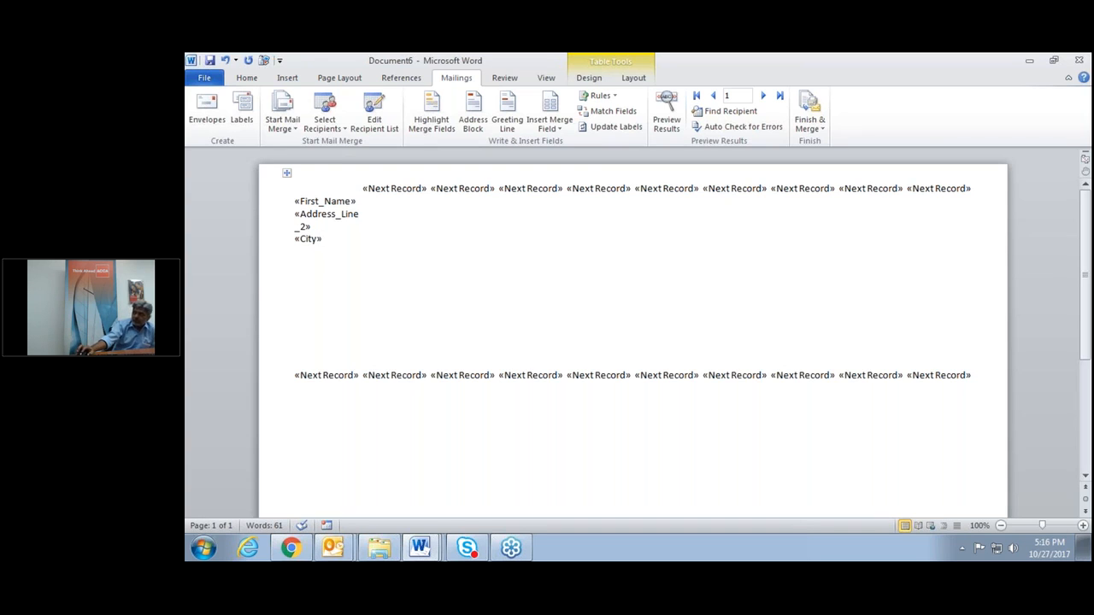
left_click(622, 129)
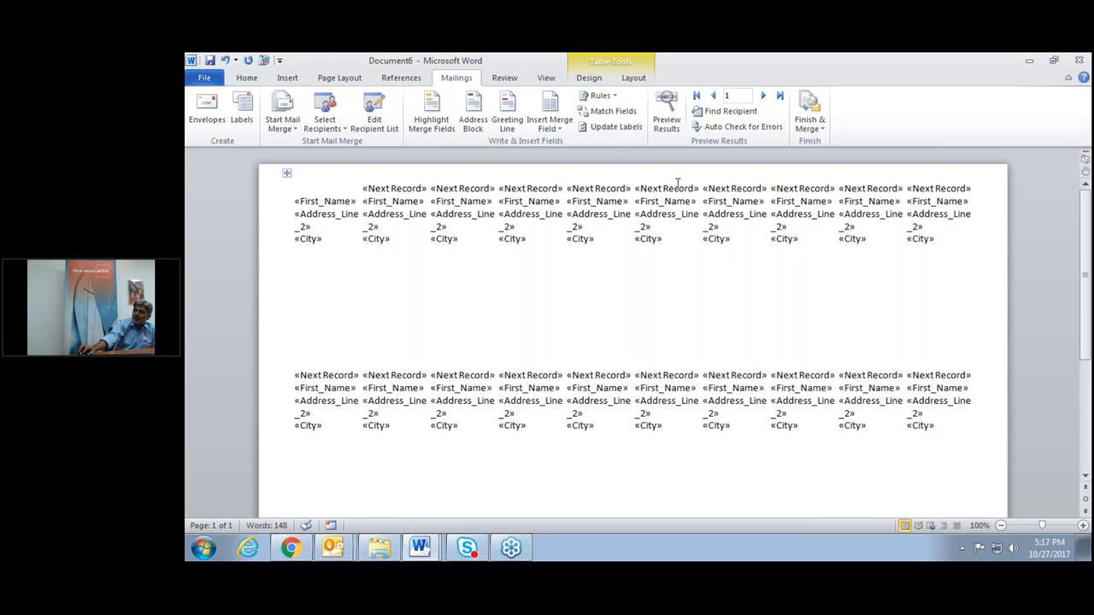
left_click(666, 110)
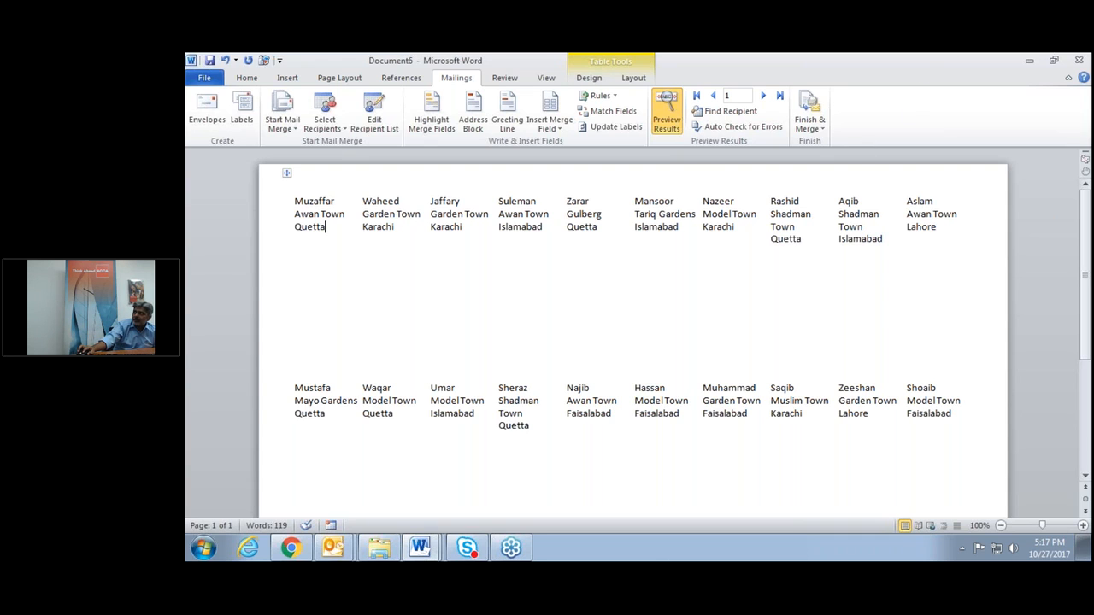
Merge all records via Edit Individual Documents into the new three-page Labels1 document and review it.
left_click(819, 127)
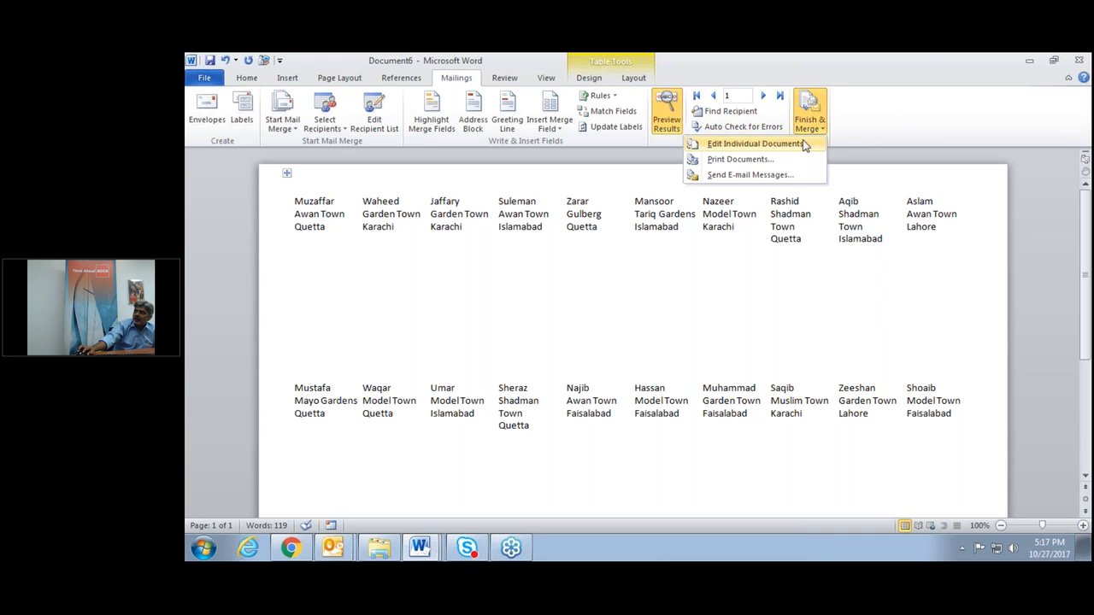
left_click(804, 144)
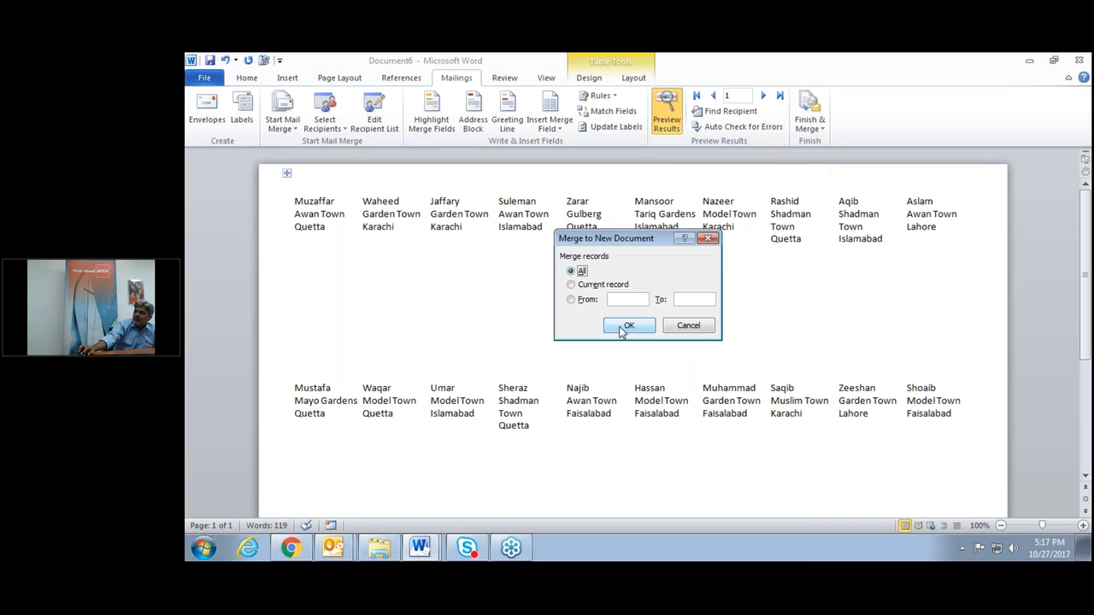
left_click(627, 325)
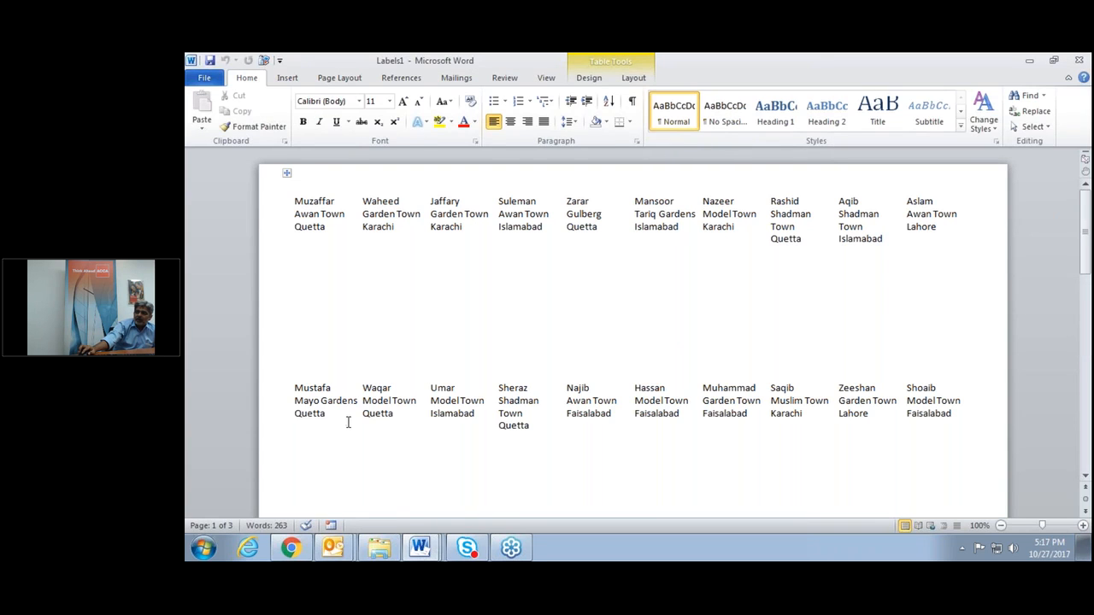
scroll(359, 445, "down", 5)
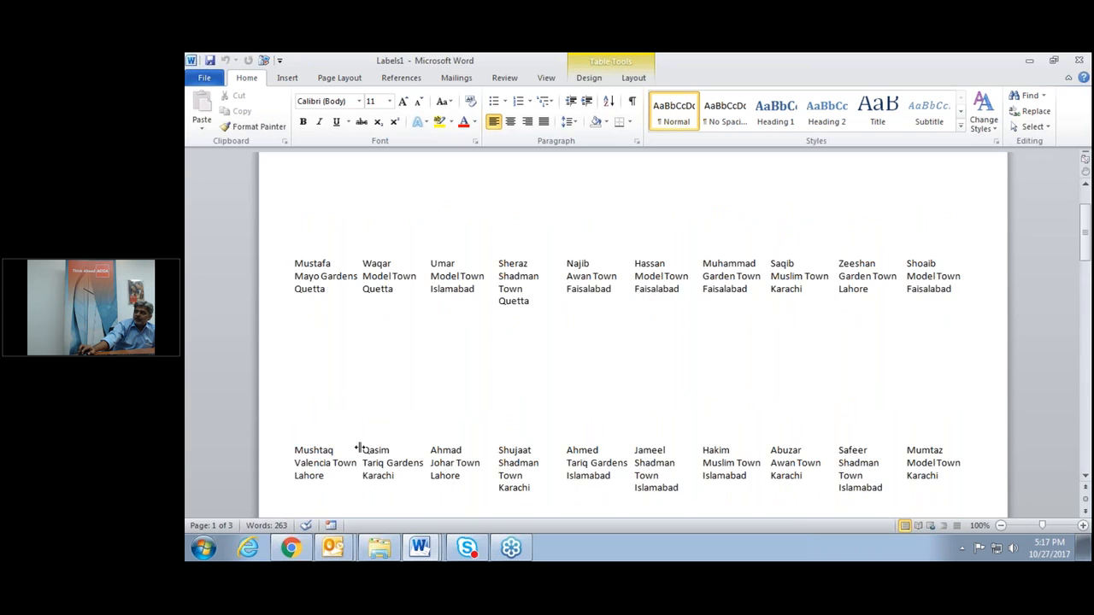
scroll(360, 447, "down", 15)
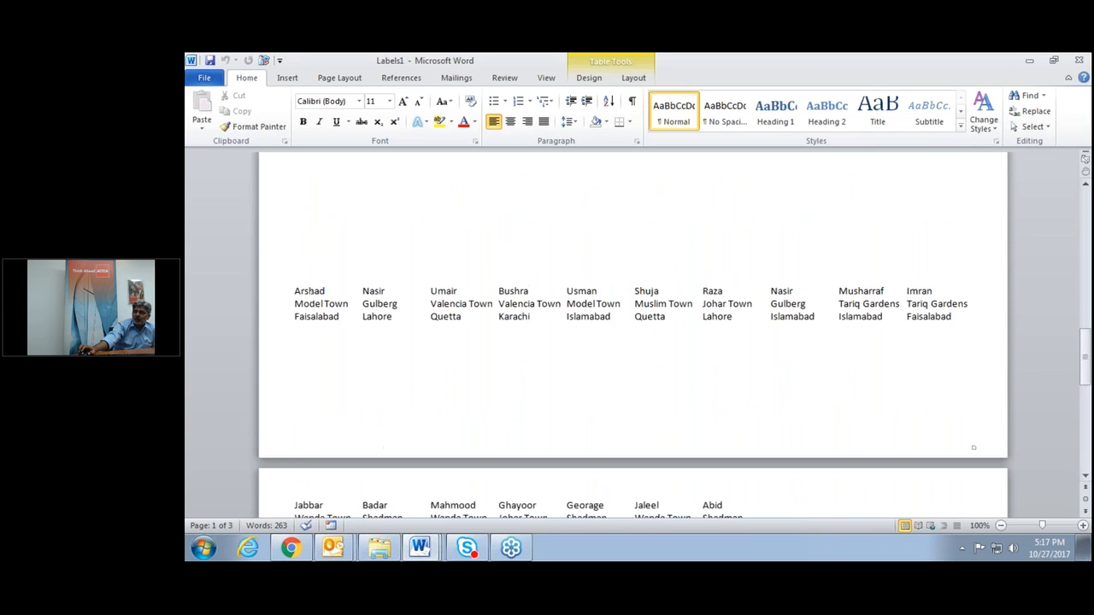
scroll(380, 429, "up", 4)
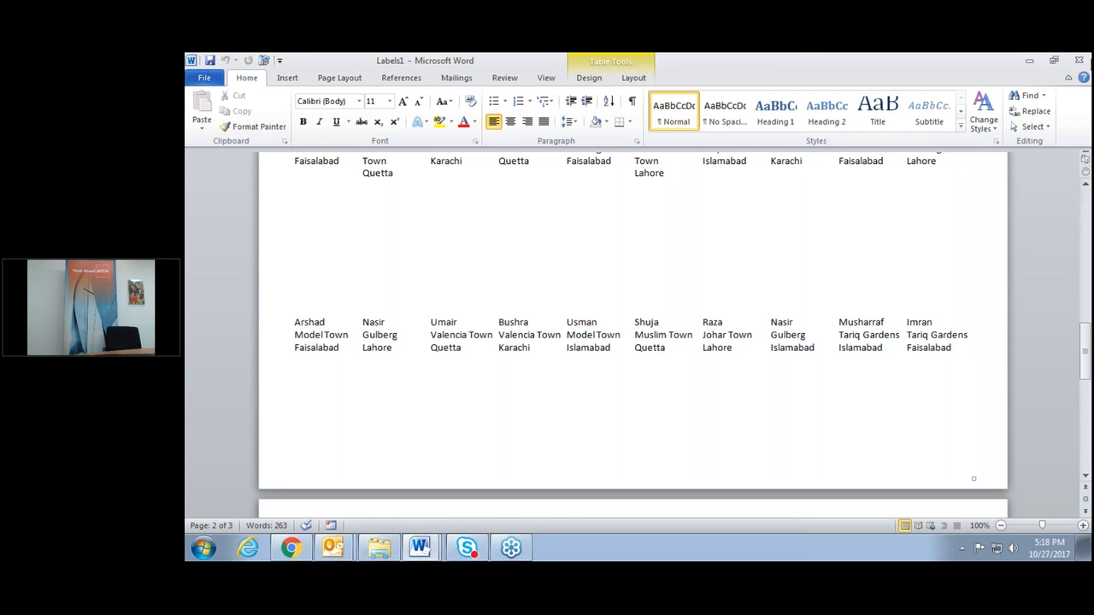
left_click(1081, 106)
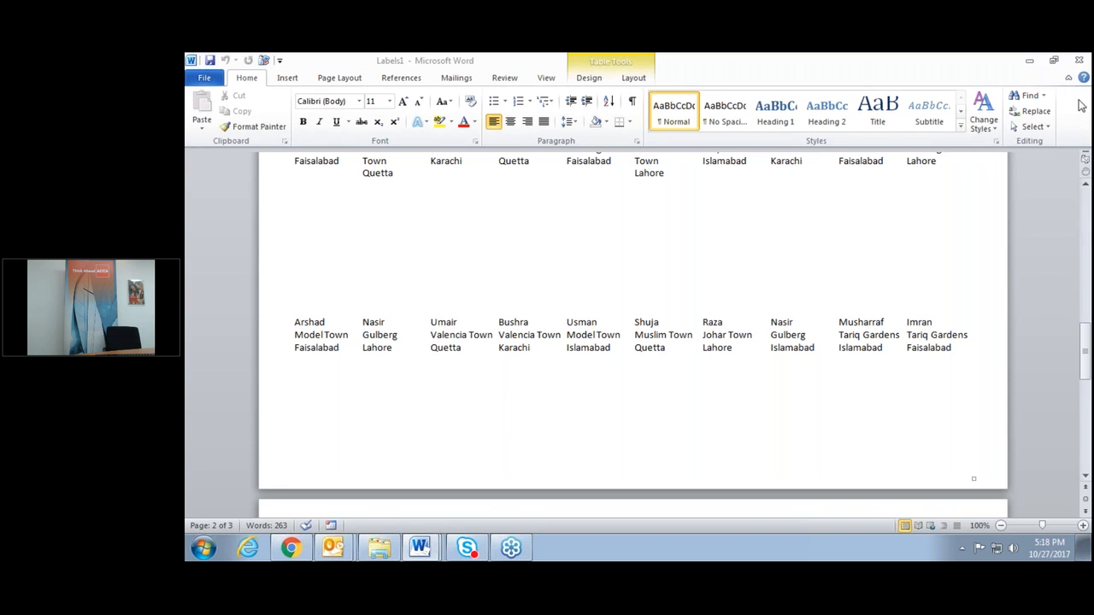
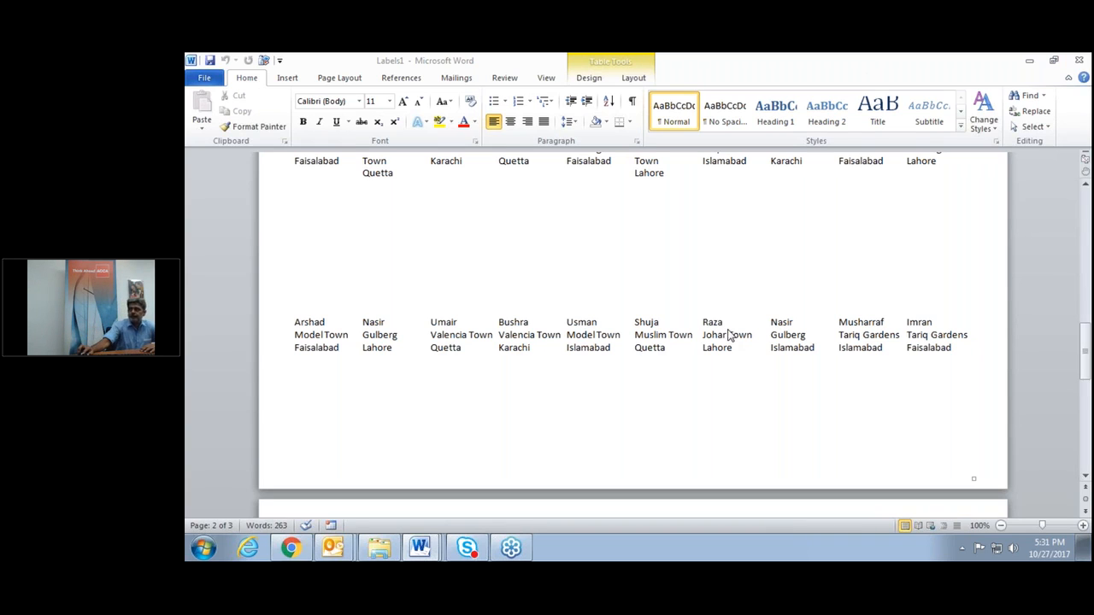
Switch from the Labels1 document to the Webinar Office Integration folder window.
left_click(380, 552)
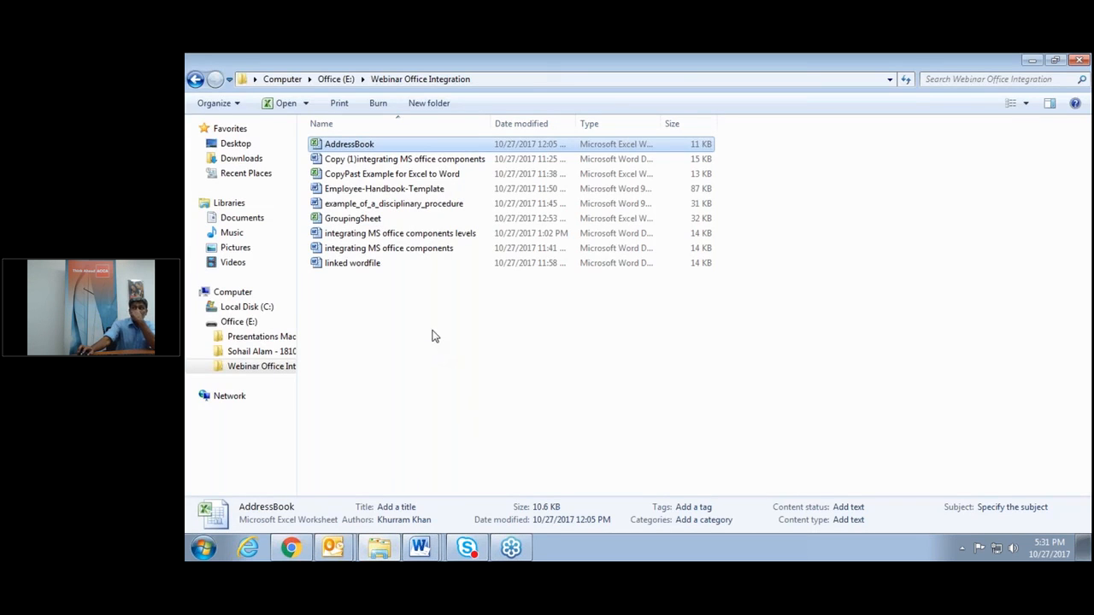
Copy the Webinar Office Integration folder from the Office (E:) drive.
left_click(337, 79)
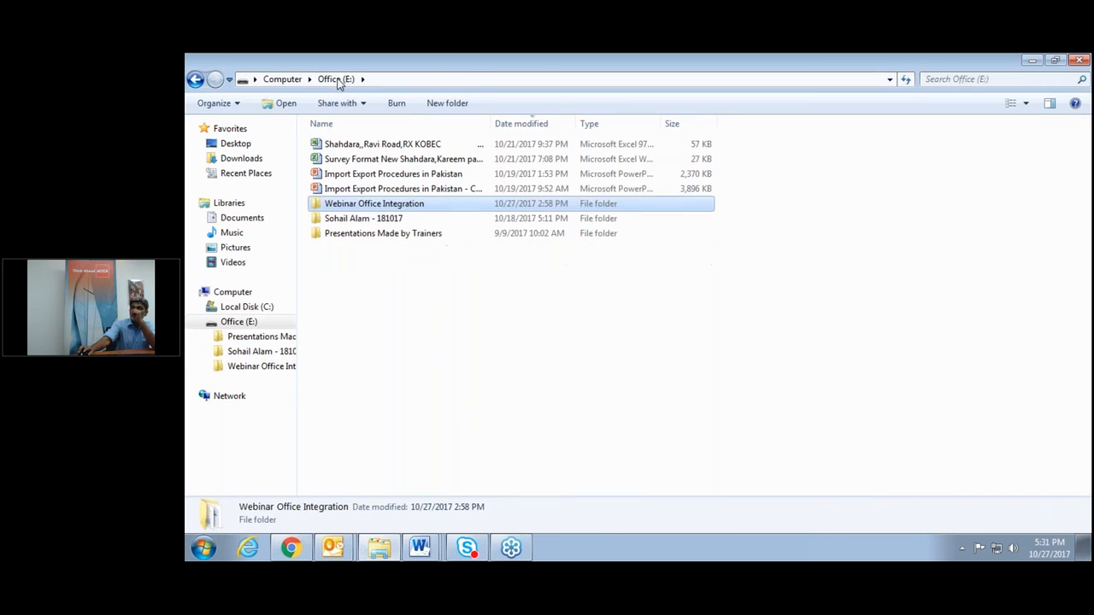
right_click(350, 208)
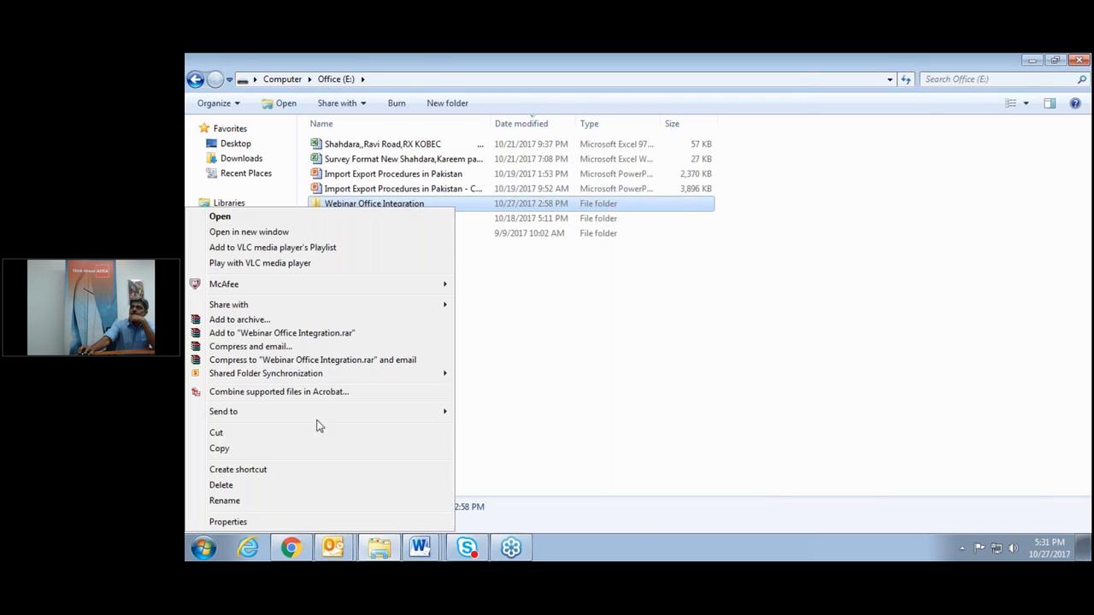
left_click(318, 453)
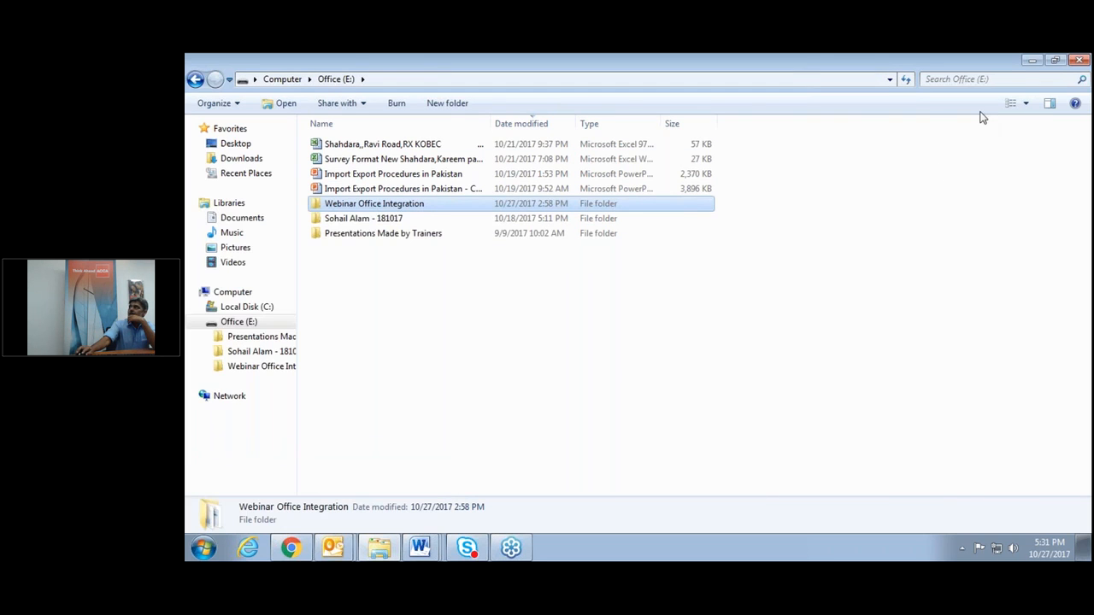
Minimize the open windows and paste the Webinar Office Integration folder onto the desktop.
left_click(1032, 60)
left_click(1031, 60)
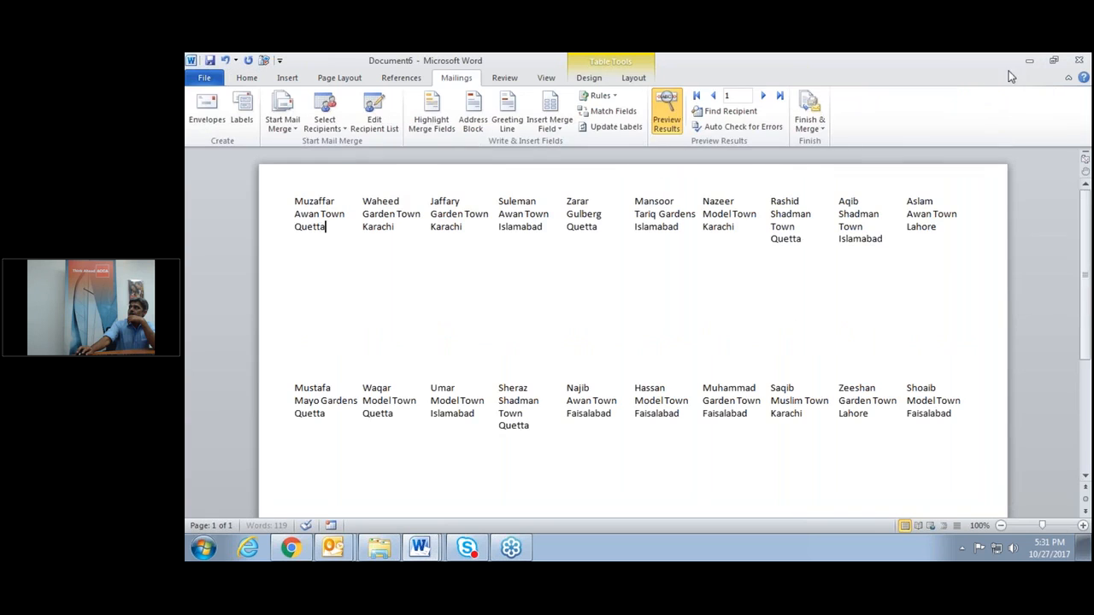
left_click(1027, 63)
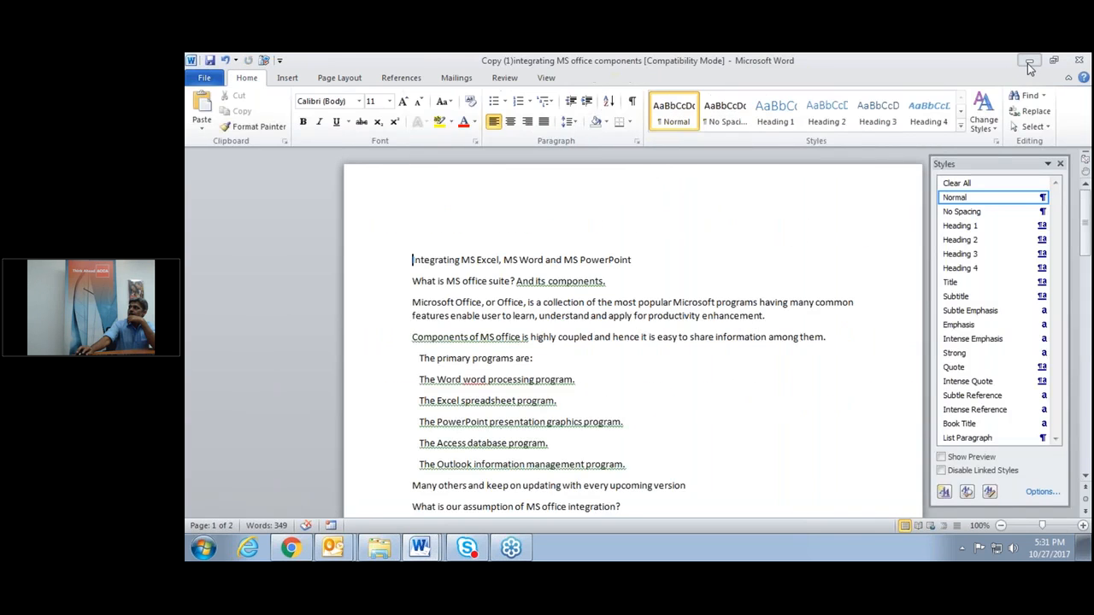
left_click(1027, 63)
right_click(483, 242)
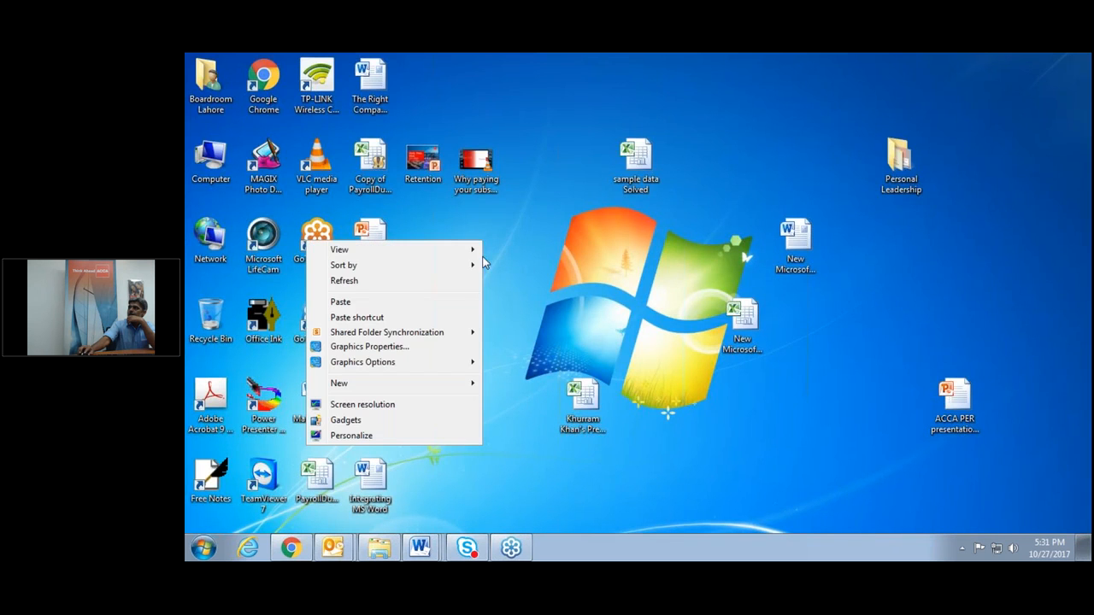
left_click(455, 304)
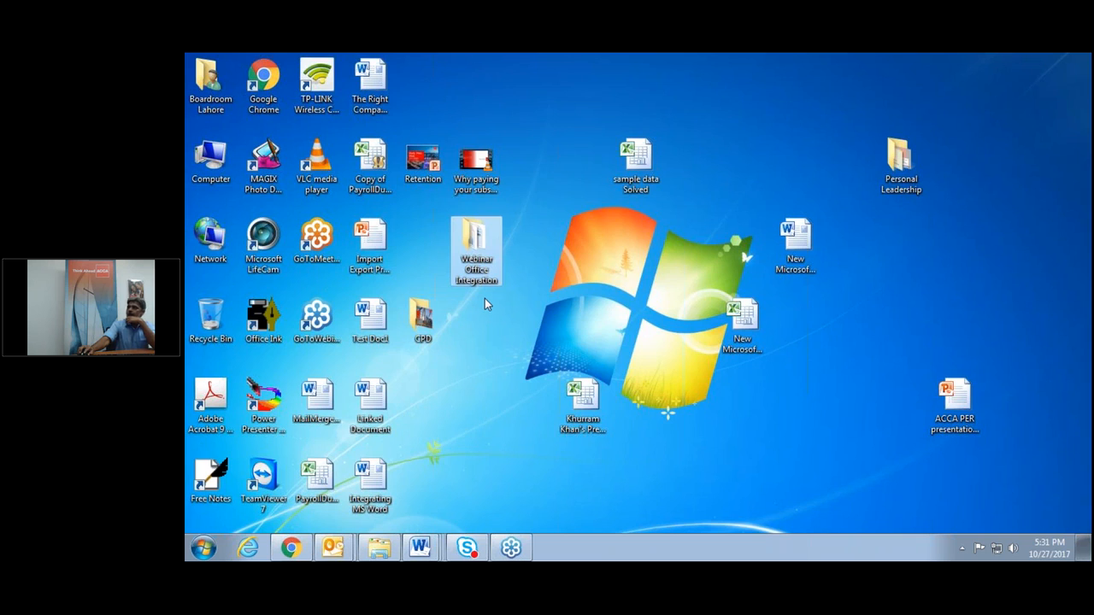
left_click(485, 298)
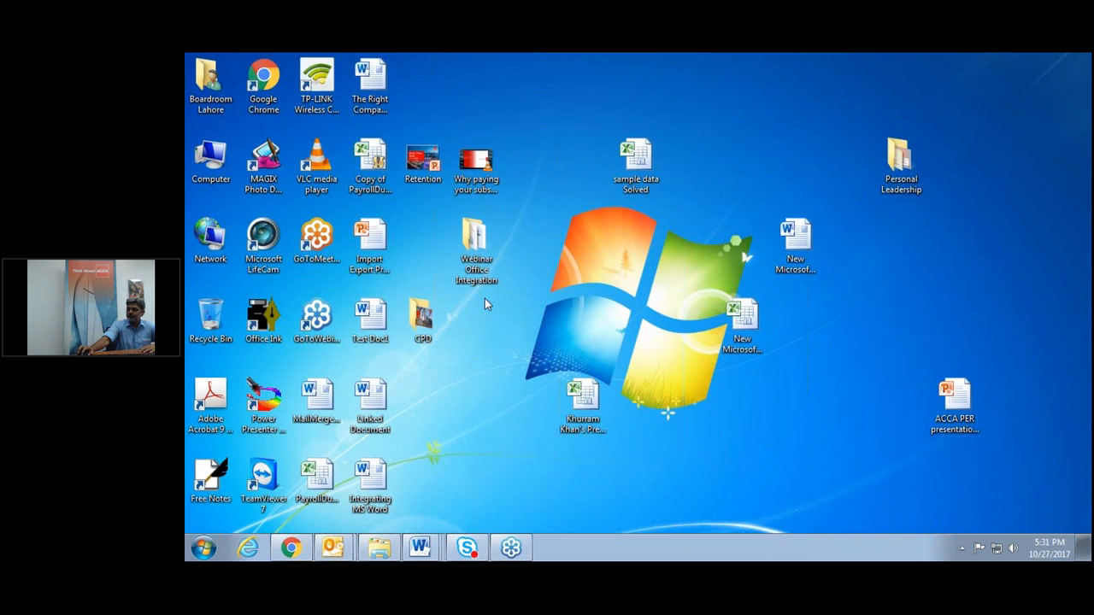
left_click(589, 396)
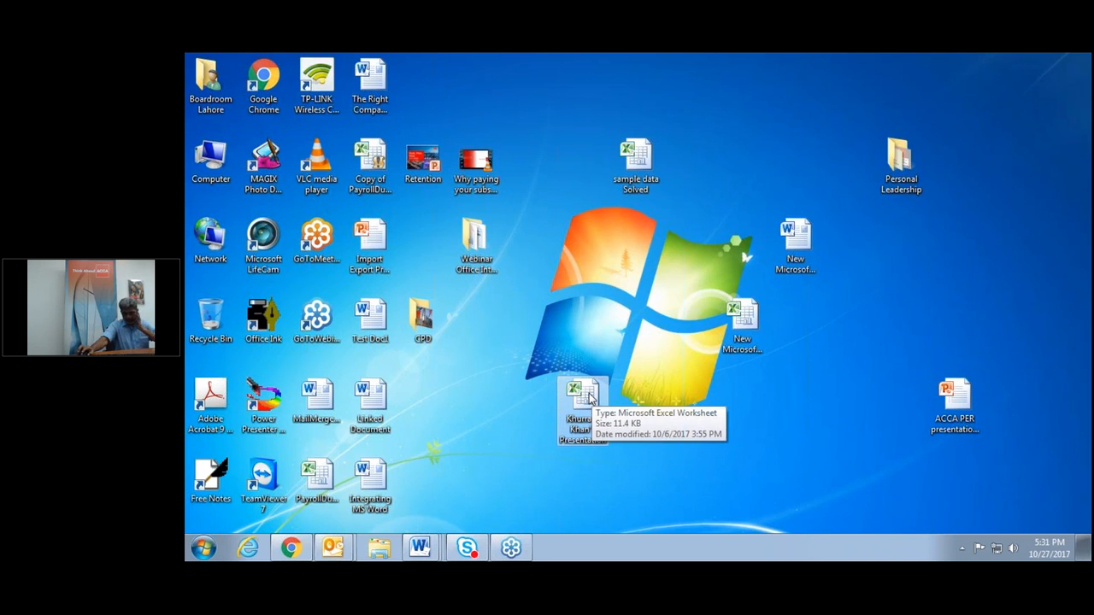
left_click(421, 547)
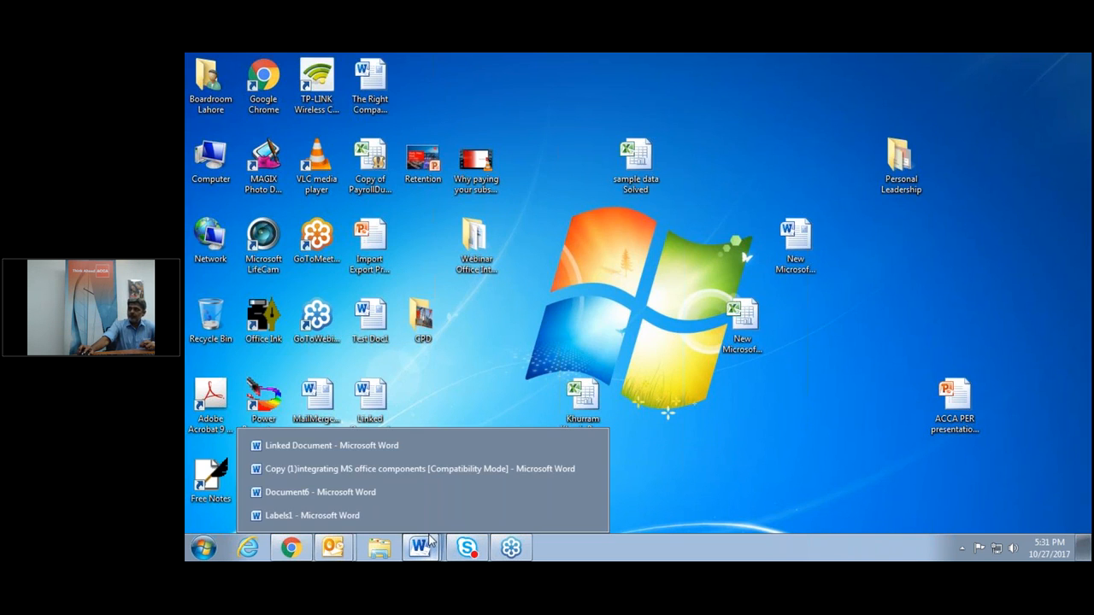
Close the Labels1 document without saving.
left_click(419, 516)
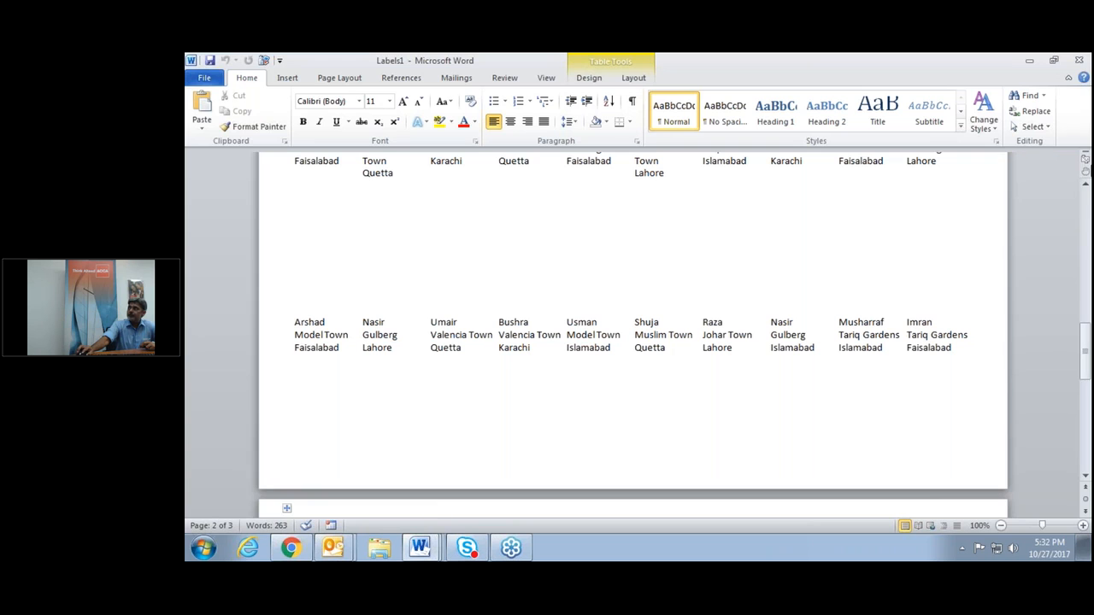
left_click(1078, 60)
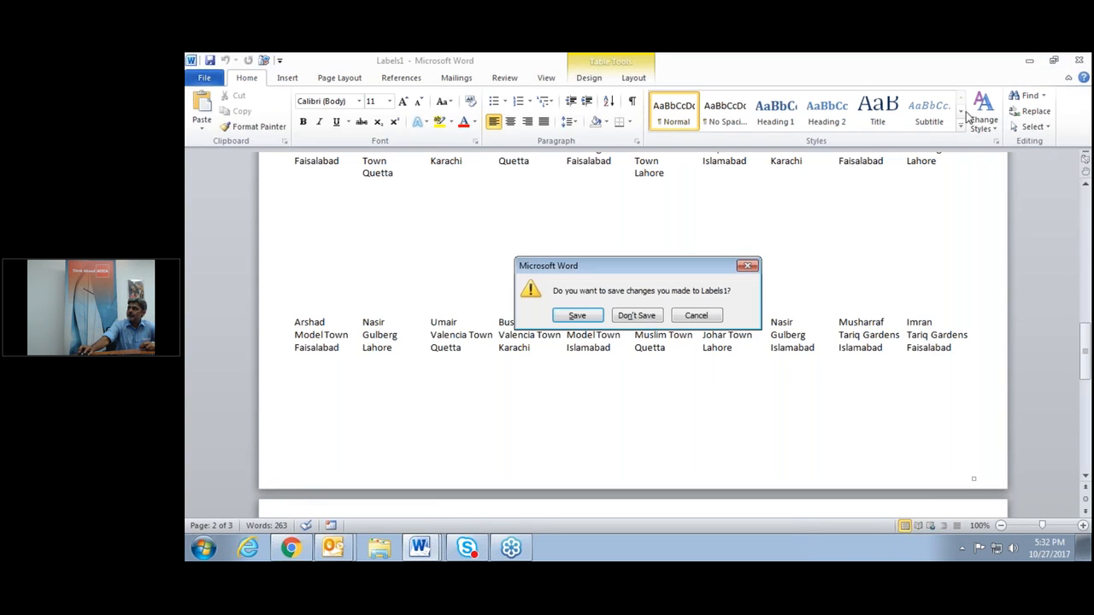
left_click(621, 317)
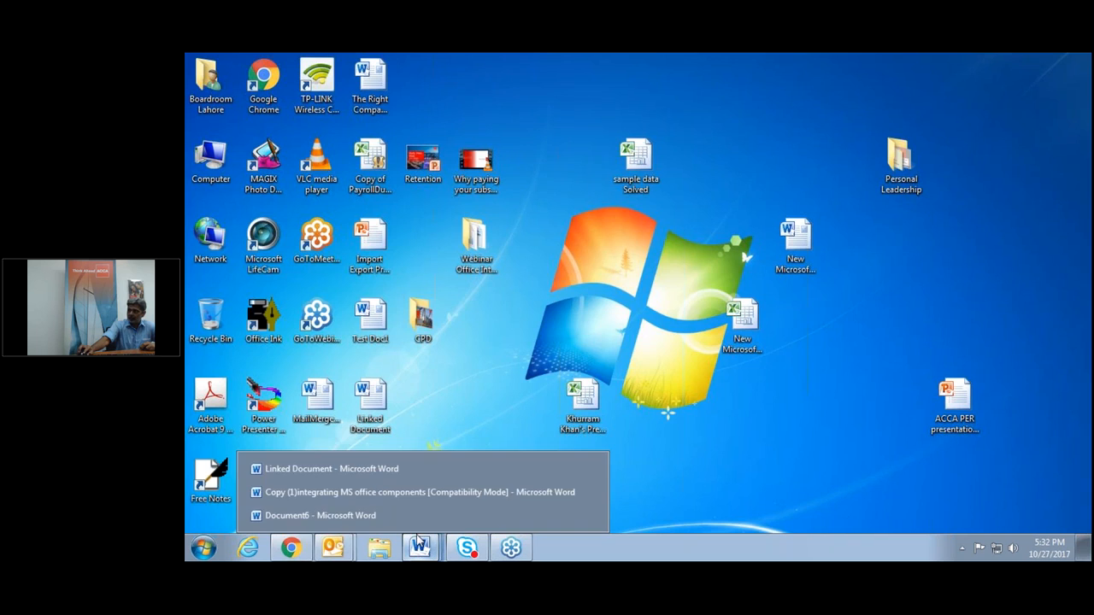
Close Document6 without saving and return to the integrating MS office components document.
left_click(400, 514)
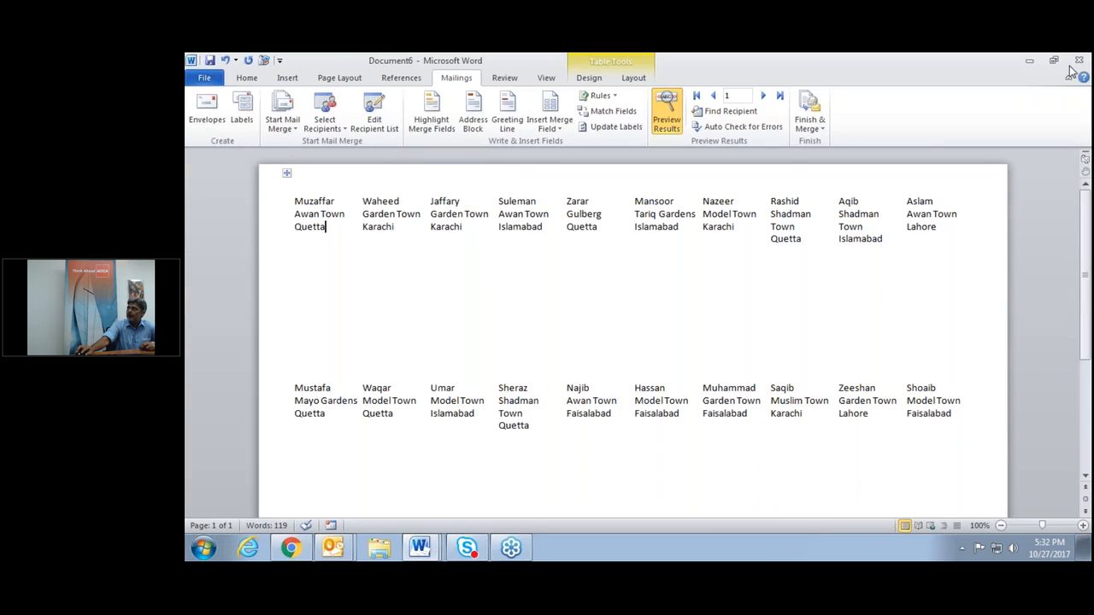
left_click(1078, 60)
left_click(637, 316)
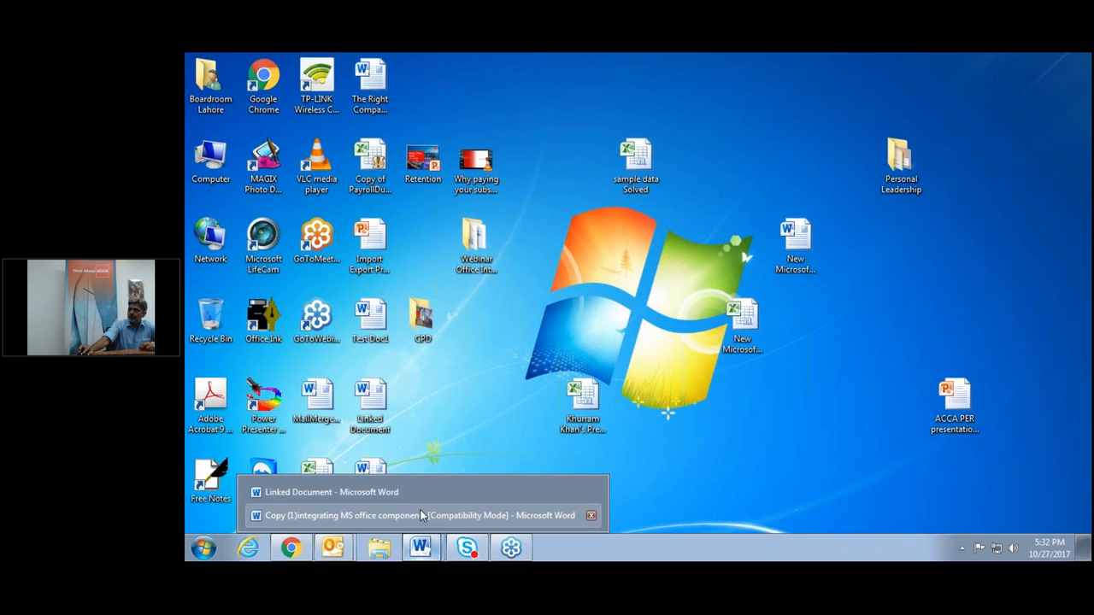
left_click(438, 517)
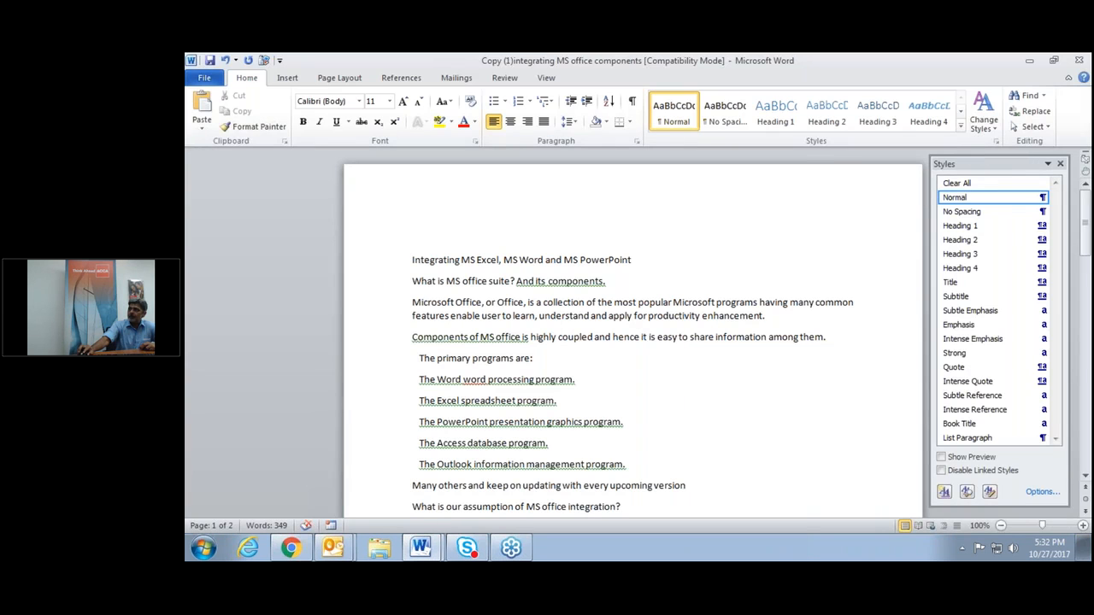
left_click(1080, 104)
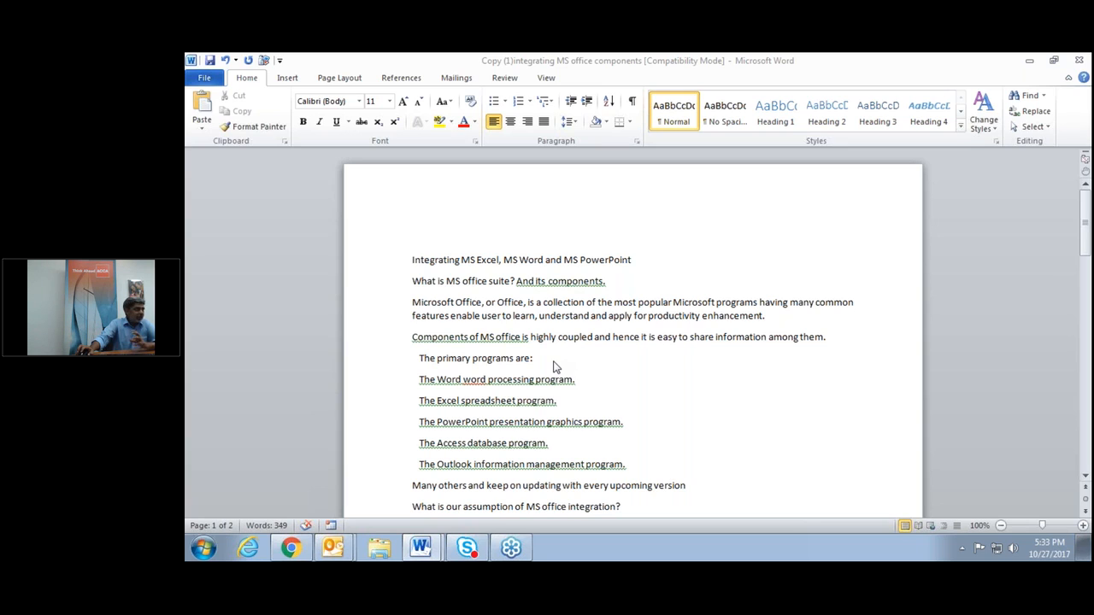
Display the Copy (1)integrating MS office components document in Outline view and scroll through its levels.
key("ctrl+alt+shift+s")
left_click(547, 79)
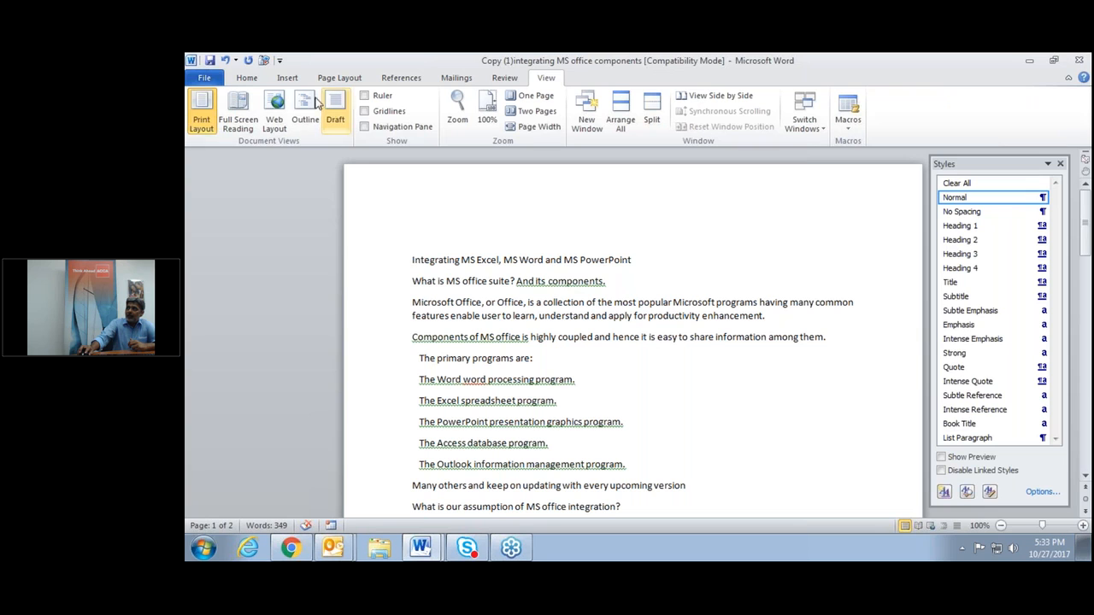
left_click(305, 107)
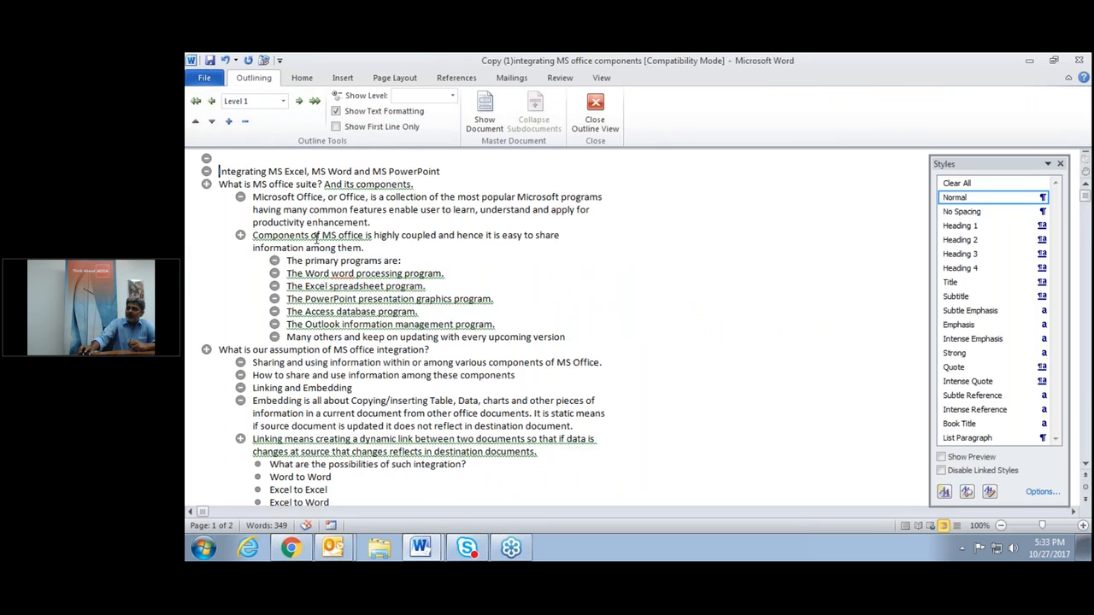
scroll(306, 304, "down", 3)
scroll(306, 303, "down", 4)
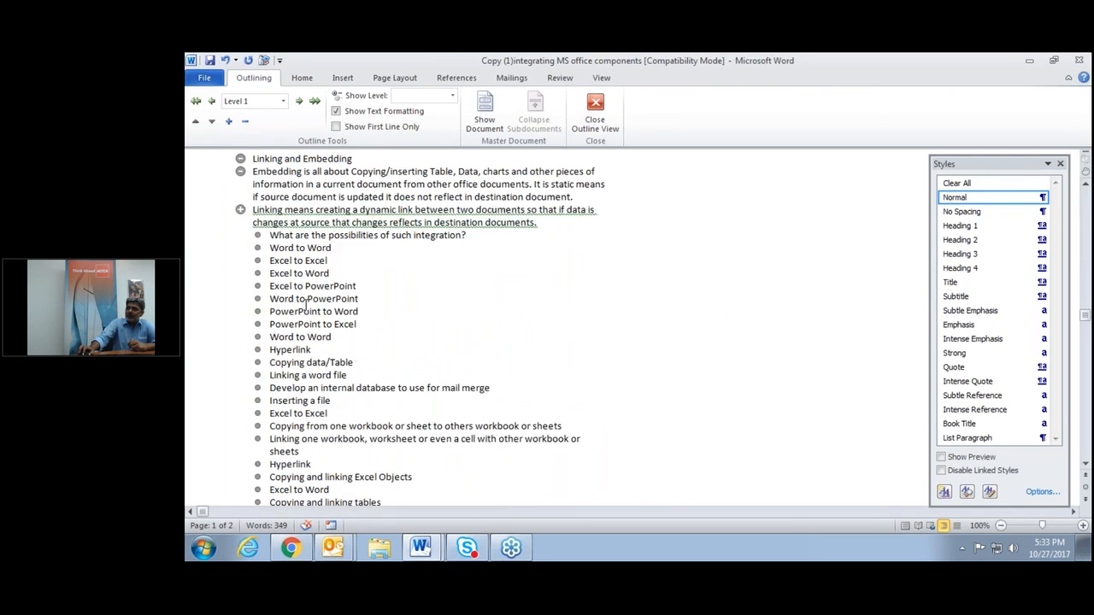
scroll(306, 303, "up", 6)
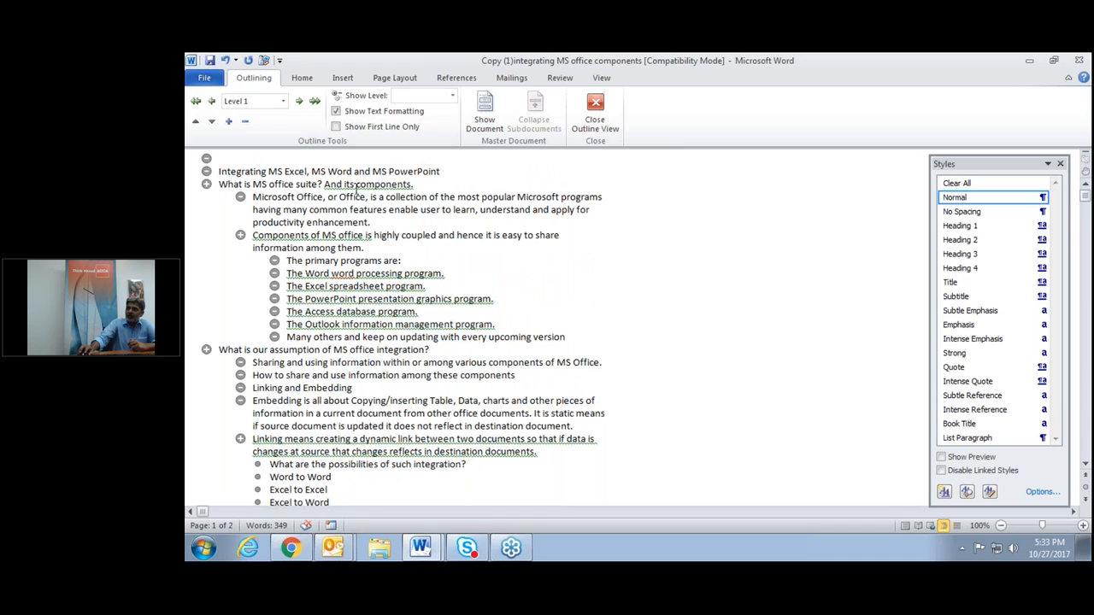
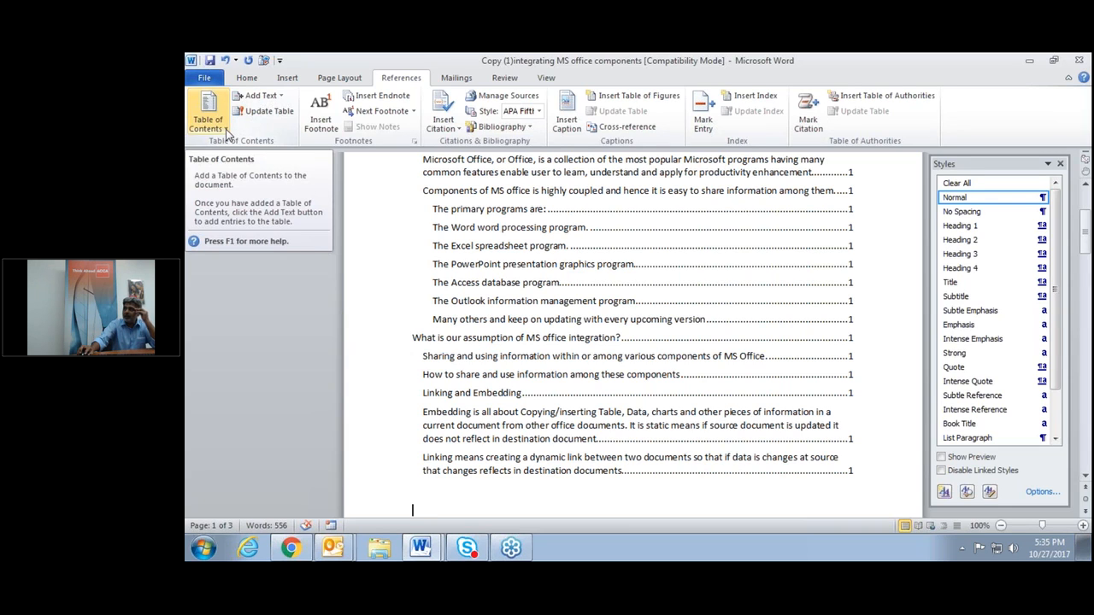
Update the table of contents in Copy (1)integrating MS office components, then close the document.
left_click(540, 209)
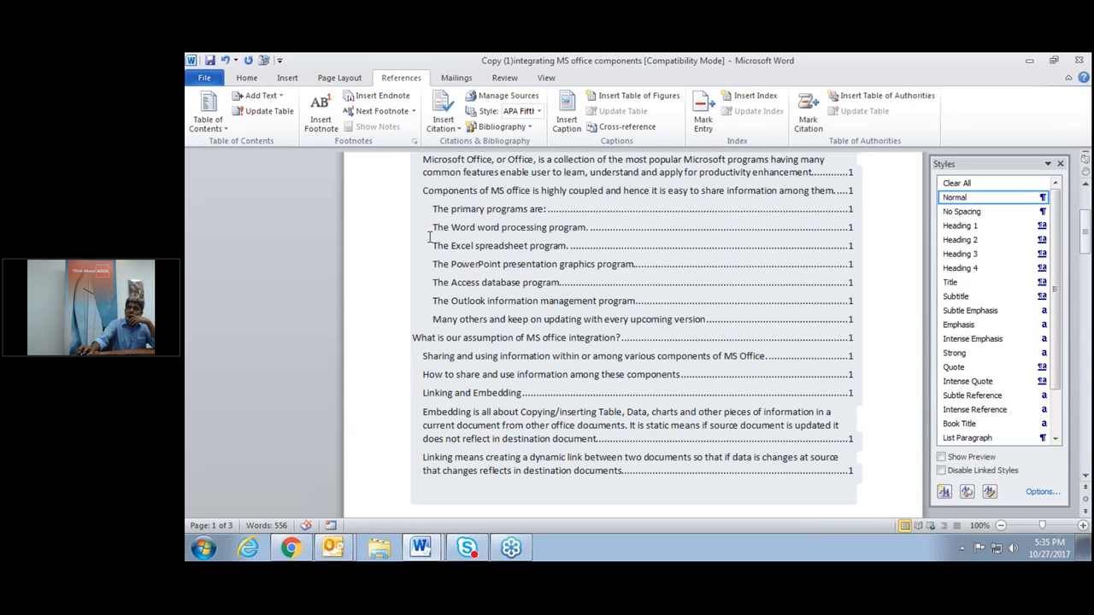
left_click(412, 510)
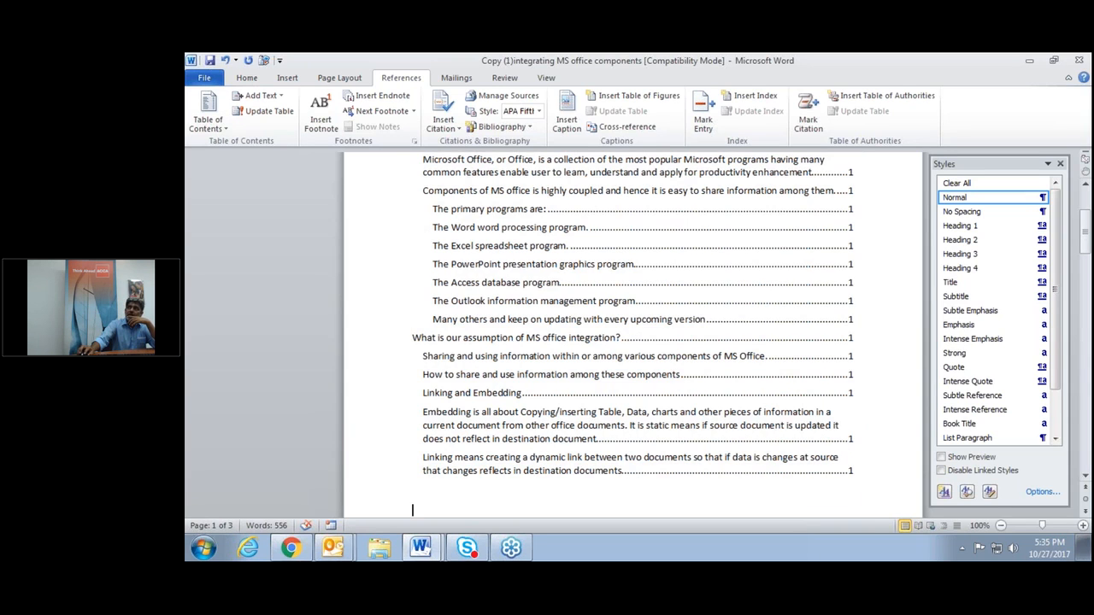
left_click(282, 114)
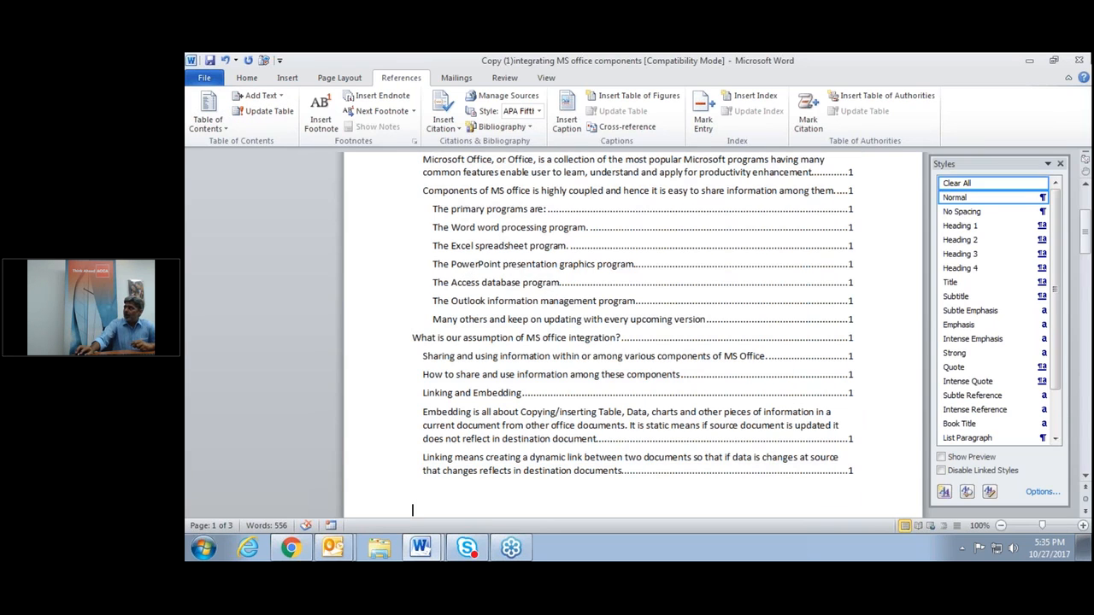
left_click(1081, 61)
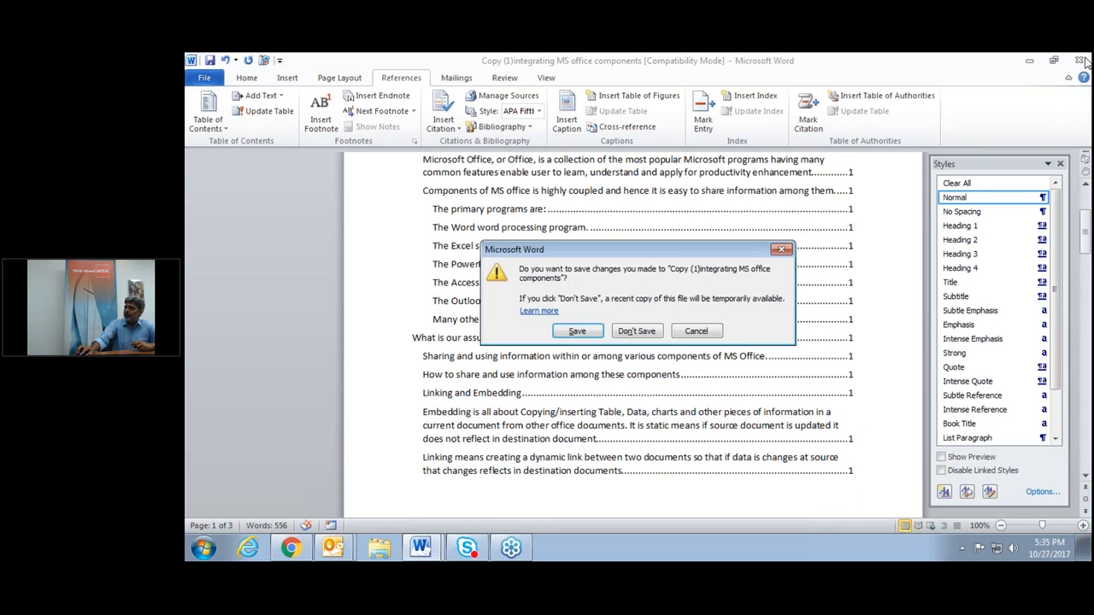
Discard changes to the old document, open Test Doc1 from the desktop and delete all its text.
left_click(639, 331)
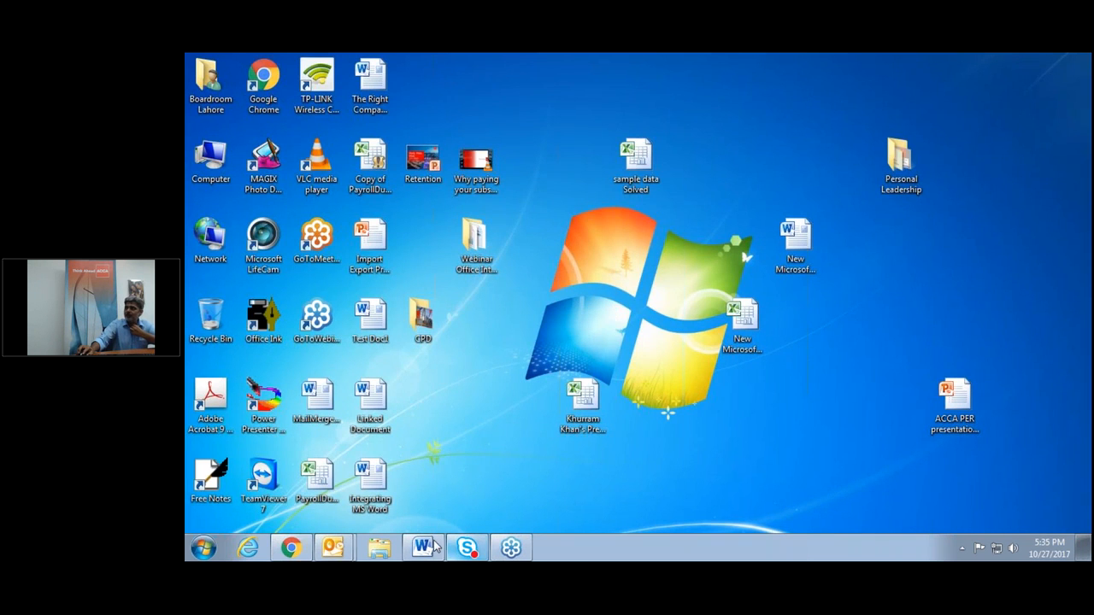
double_click(371, 321)
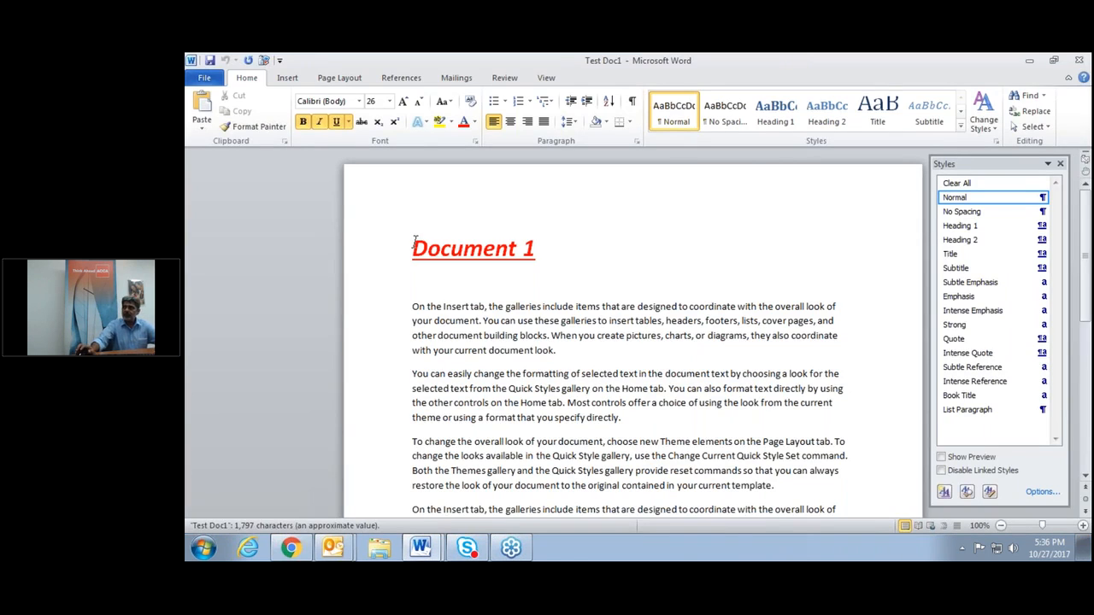
key("ctrl+a")
key("Delete")
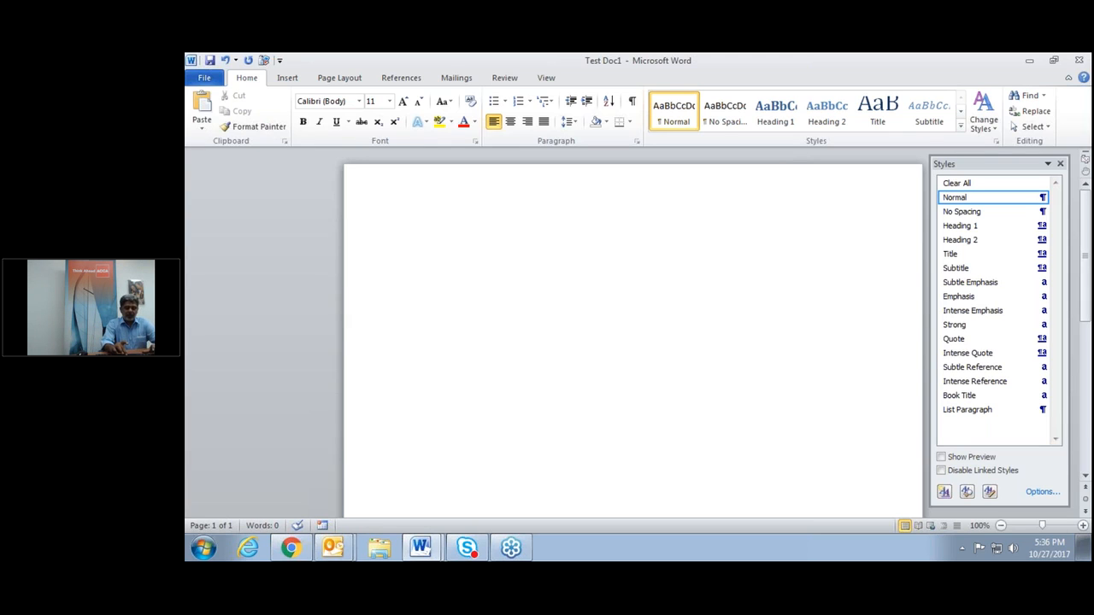
Generate sample paragraphs with =rand(25) and add a 'Top' line above the first paragraph.
type("=")
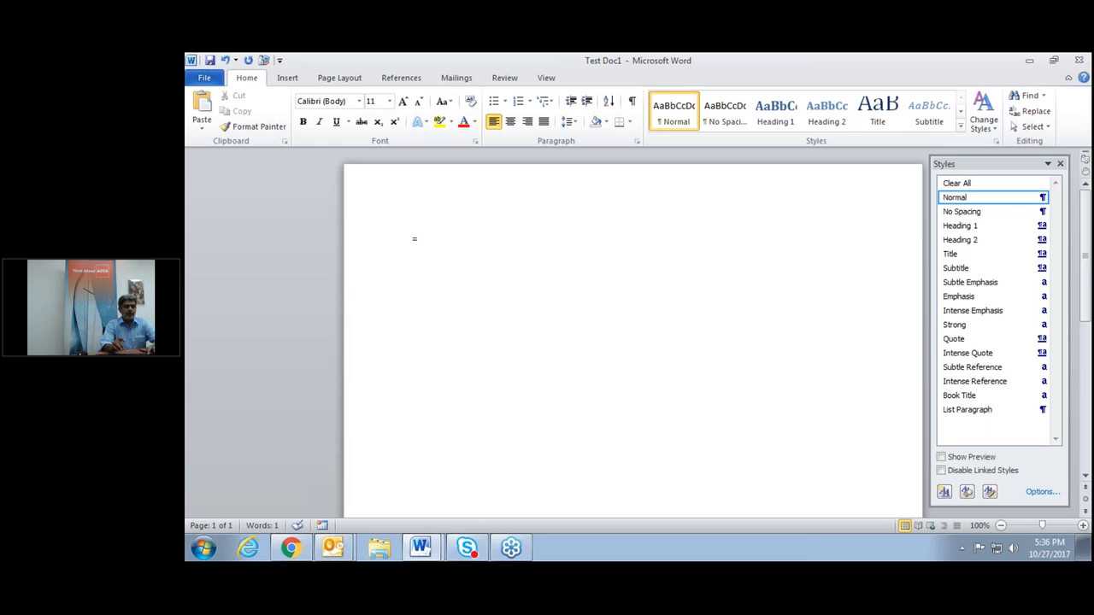
type("rand")
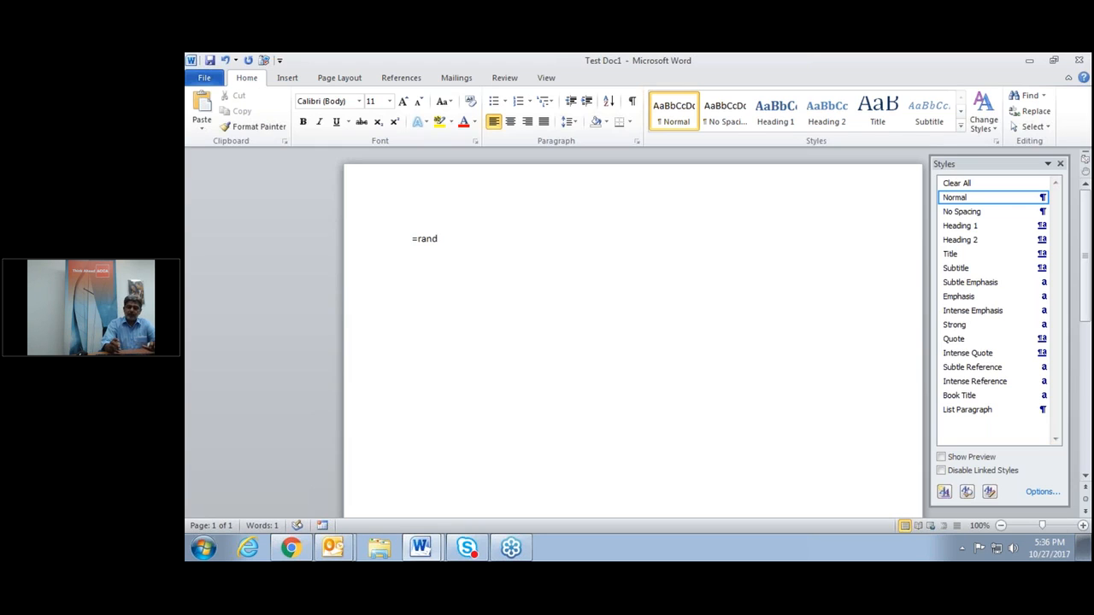
type("(")
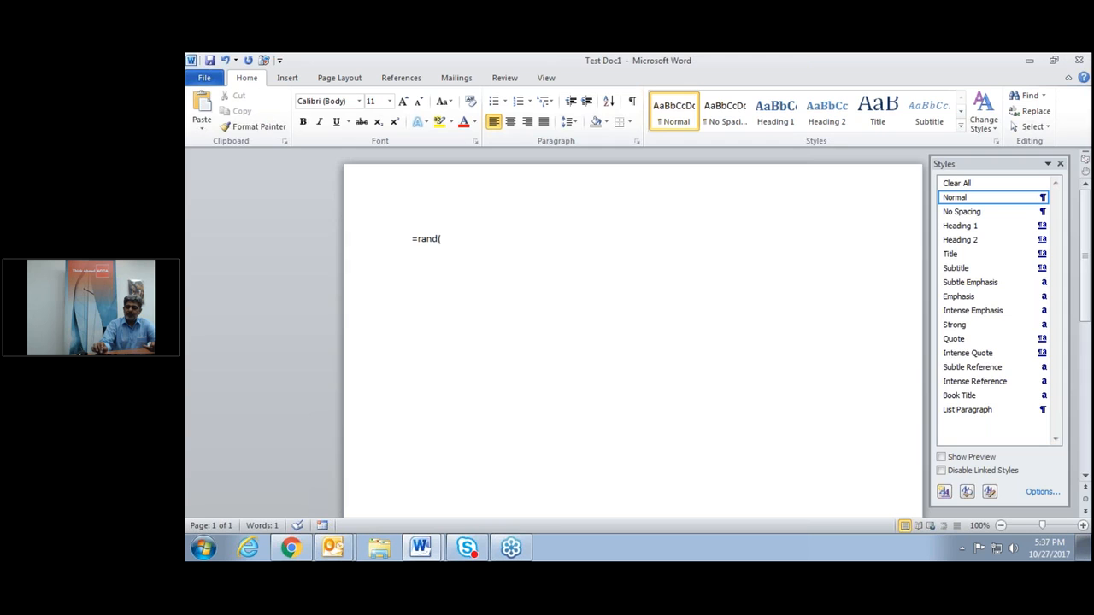
type("25")
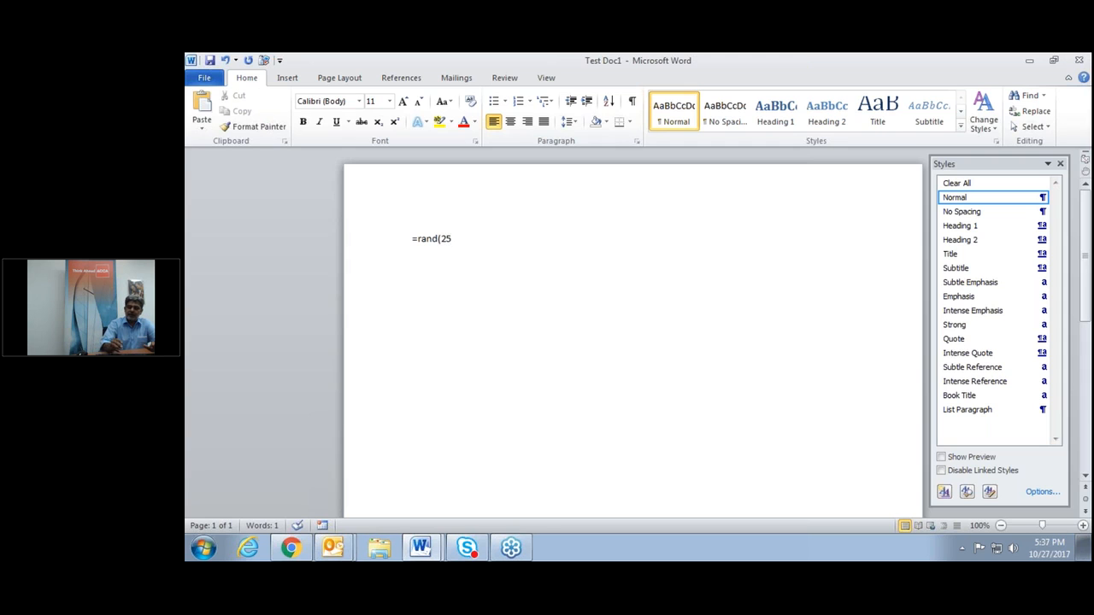
type(")")
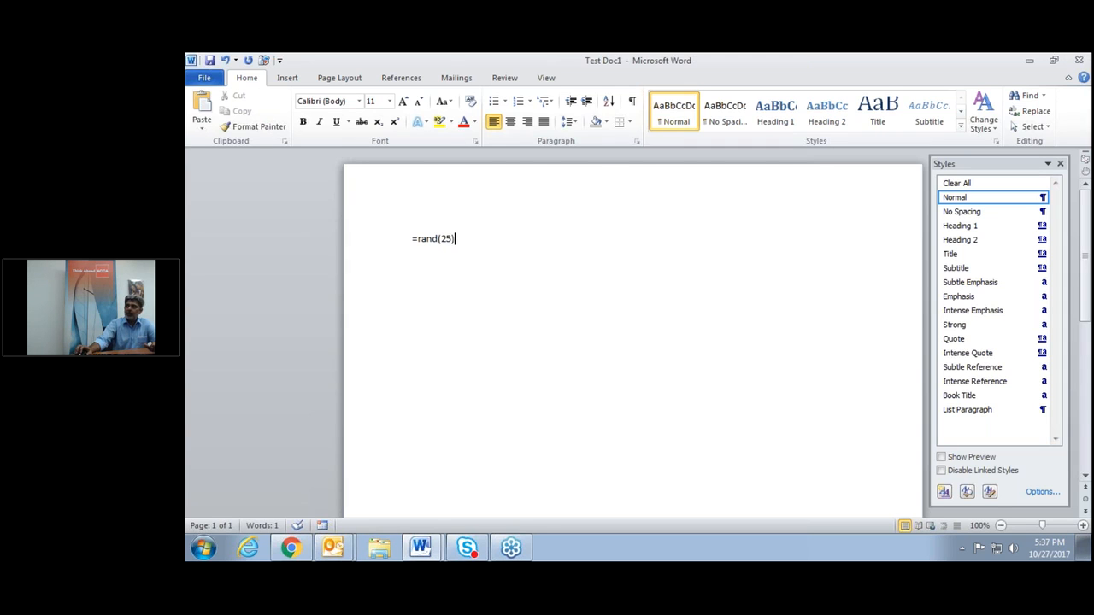
key("Return")
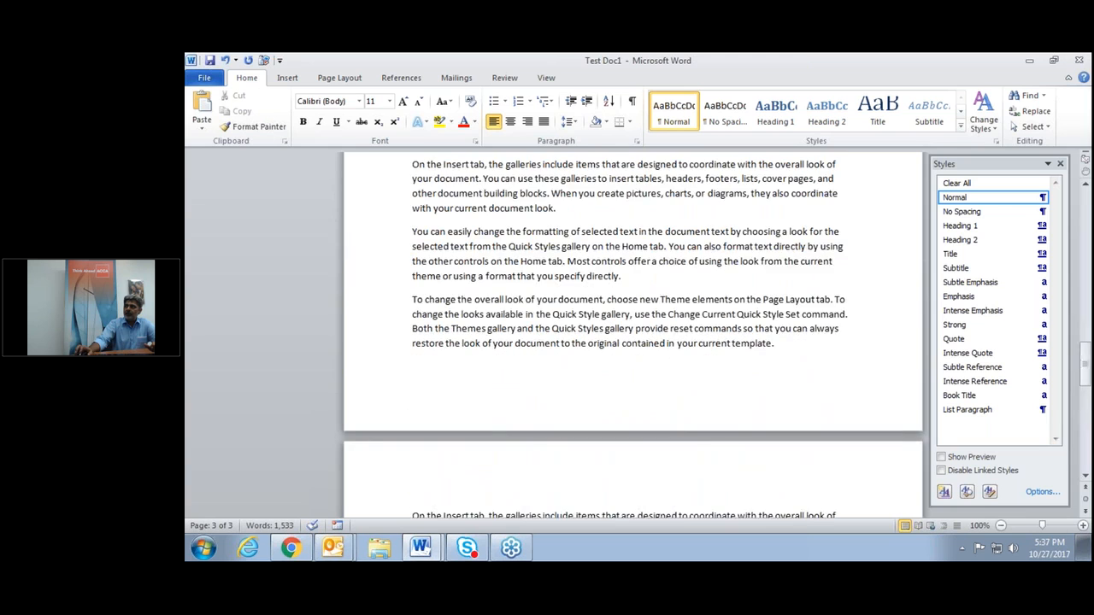
scroll(632, 342, "up", 5)
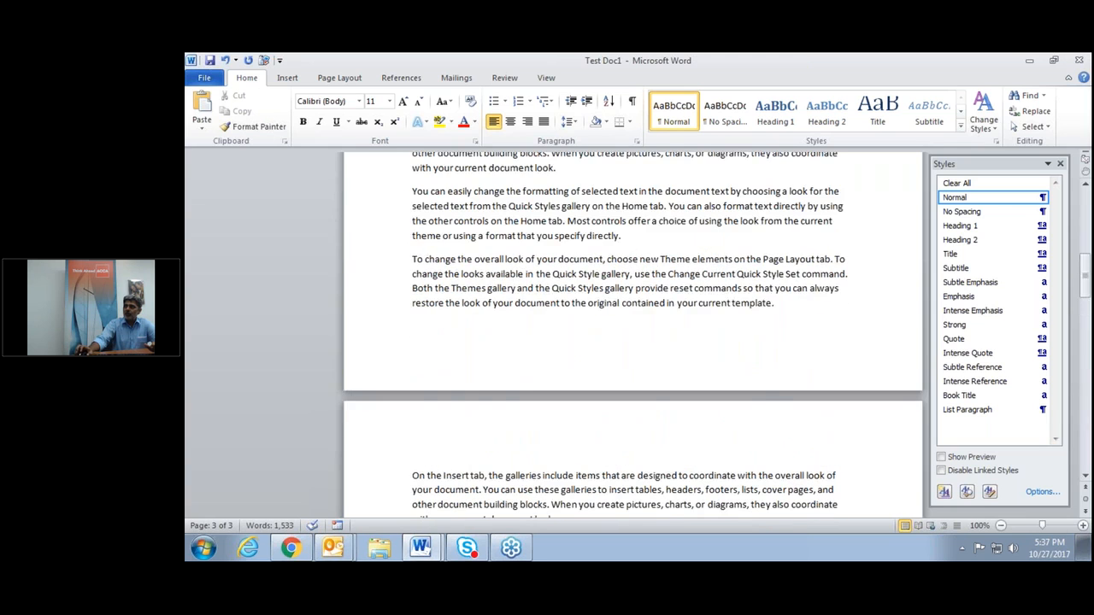
scroll(633, 342, "up", 20)
left_click(409, 239)
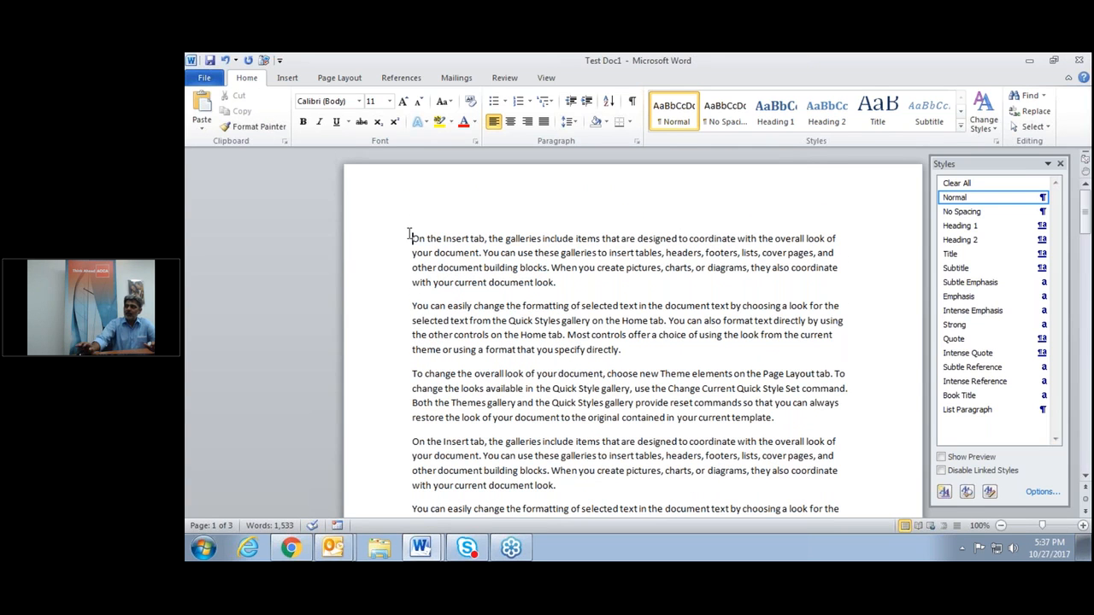
key("Return")
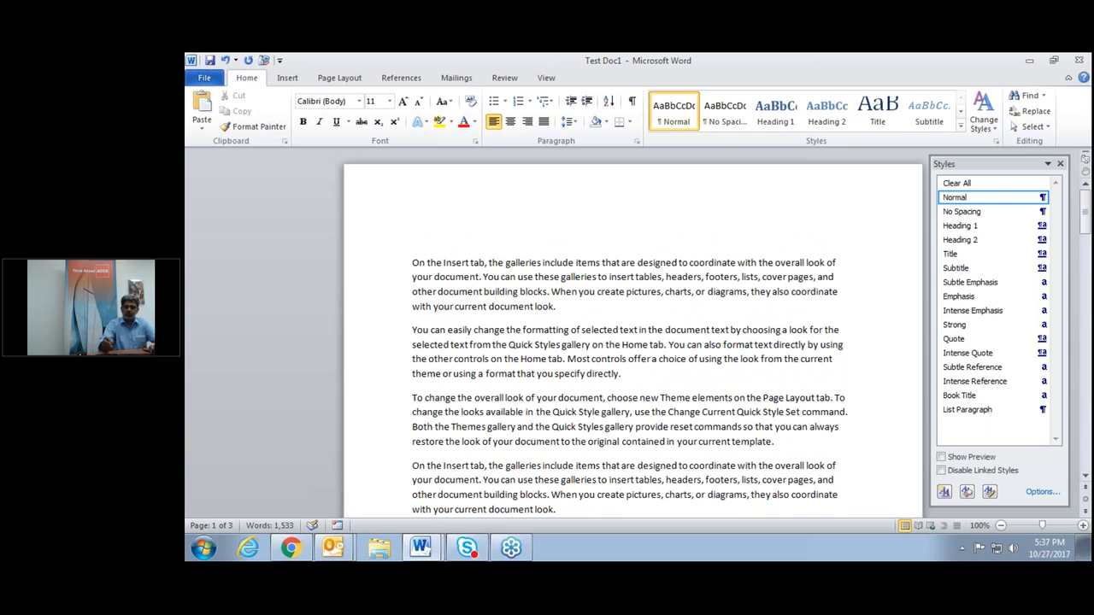
type("Top")
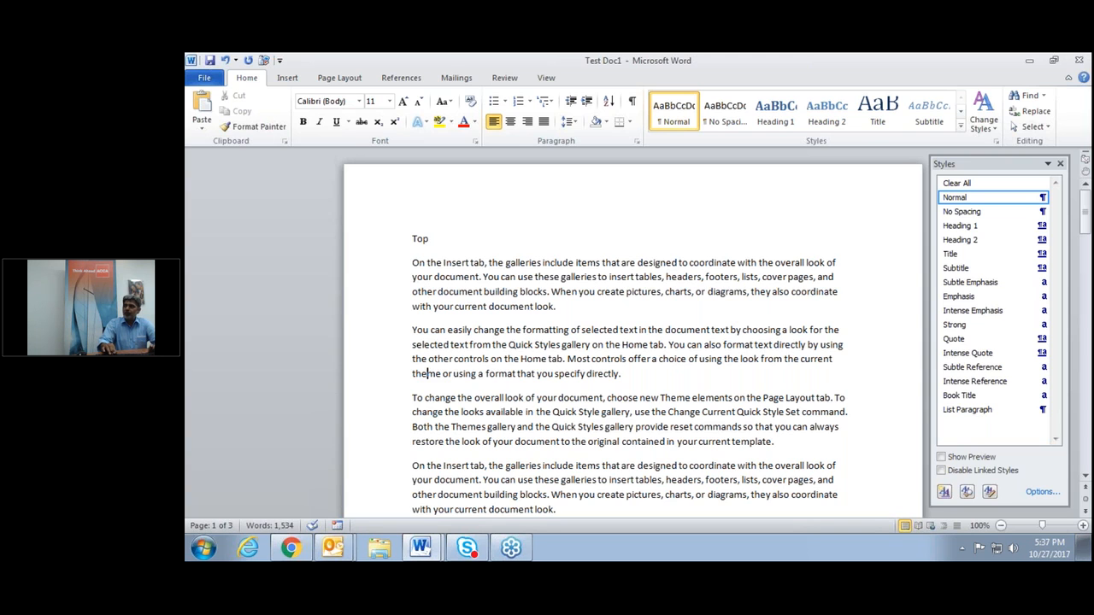
Insert a 'Chapter 1' line after the third paragraph.
scroll(427, 487, "down", 1)
scroll(428, 509, "down", 5)
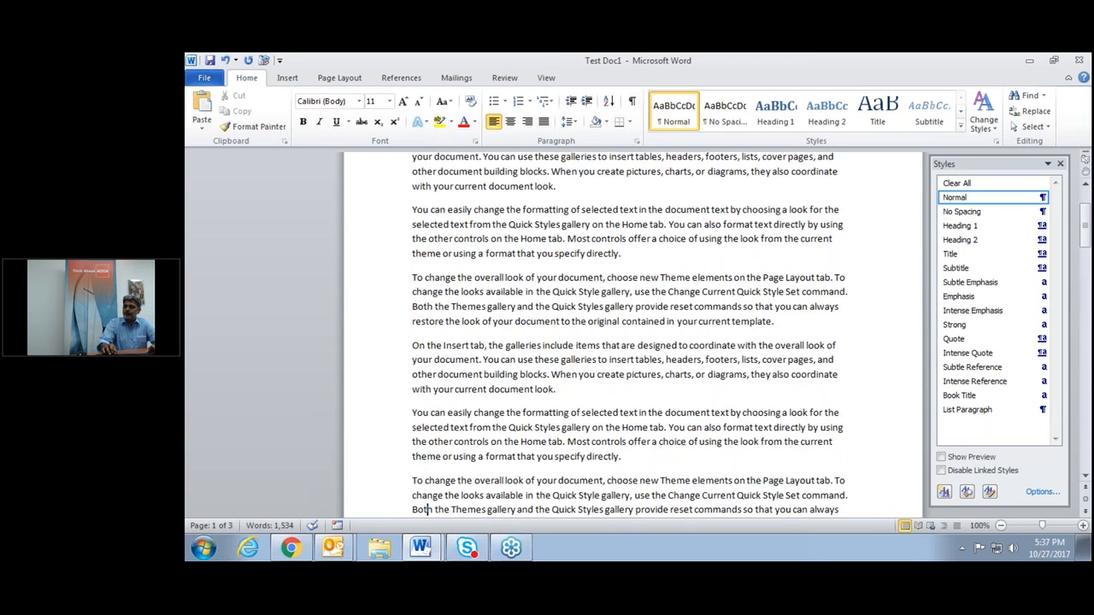
key("Return")
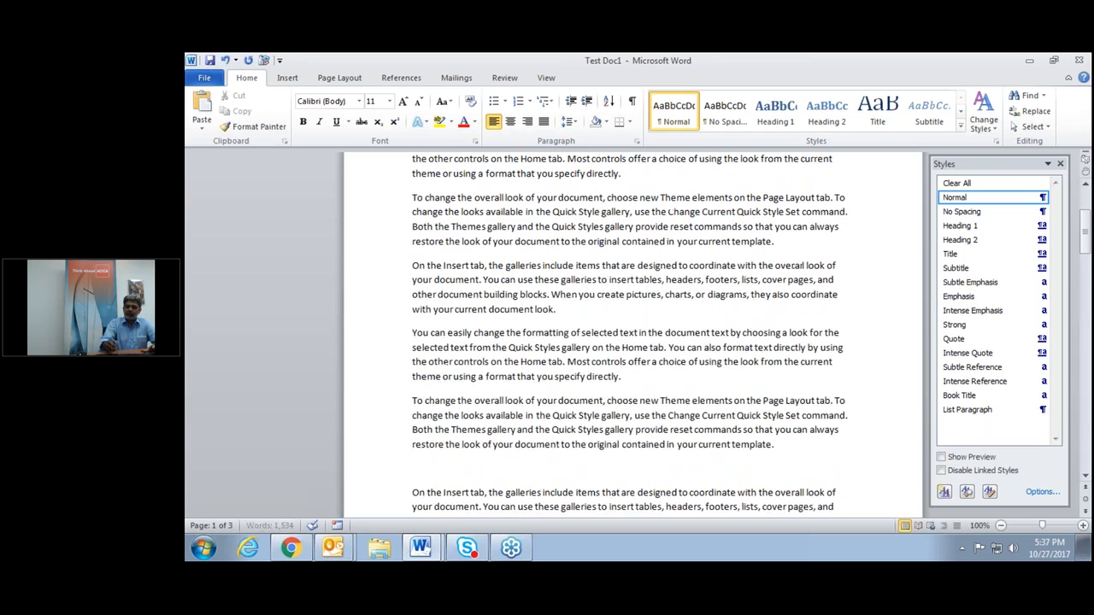
type("Level")
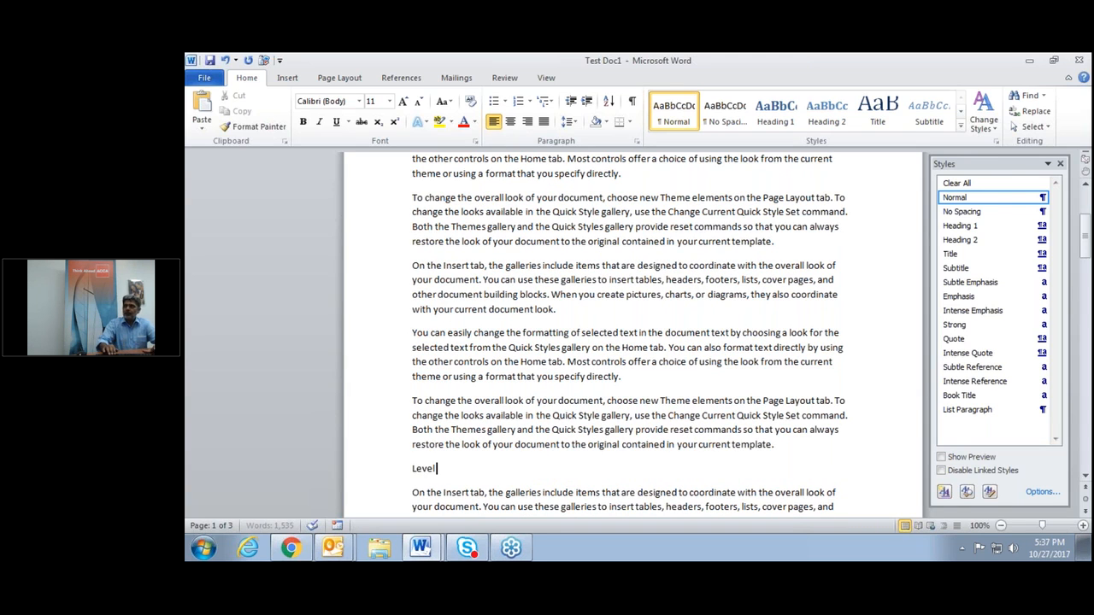
key("BackSpace")
key("BackSpace")
key("BackSpace")
key("BackSpace")
key("BackSpace")
key("BackSpace")
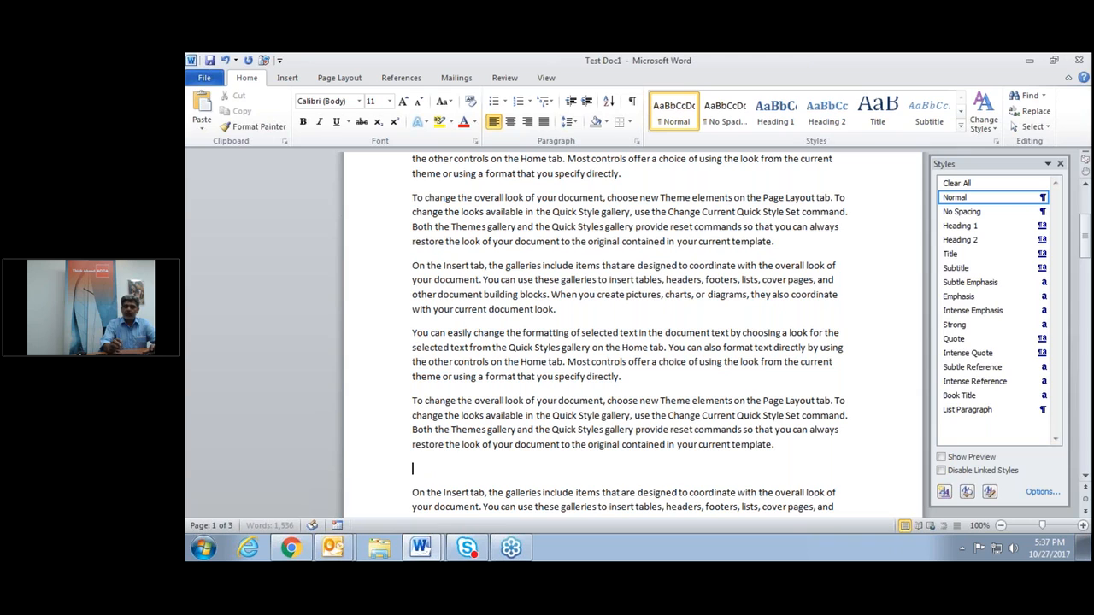
type("Chapter 1")
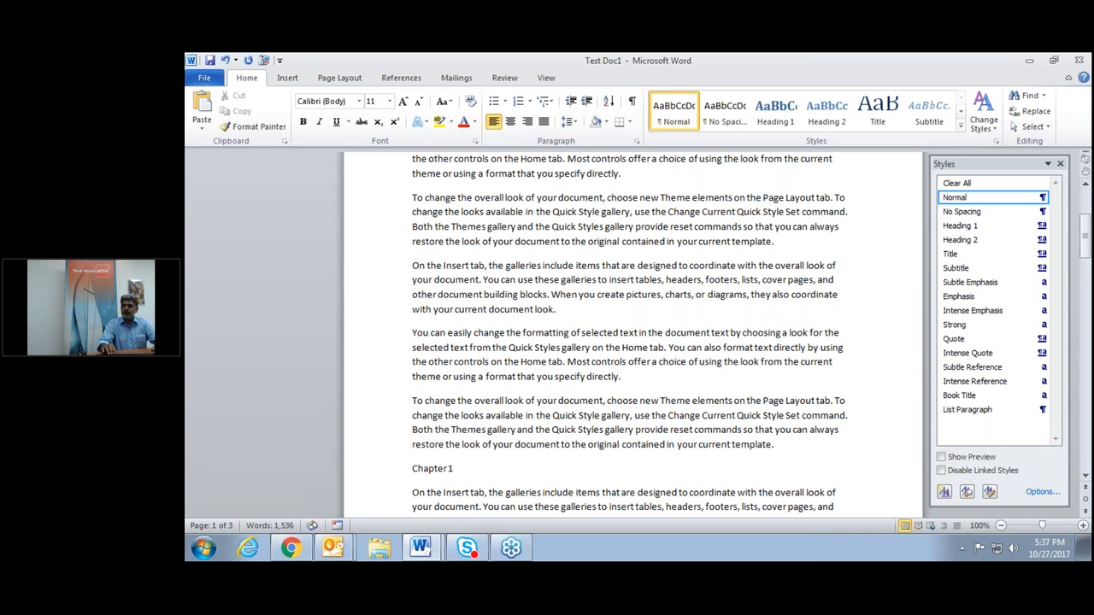
Insert a 'Chapter 2' line above the 'On the Insert tab' paragraph, adapted from Chapter 1.
key("shift+Left")
key("shift+Left")
key("shift+Left")
key("shift+Left")
key("shift+Left")
key("shift+Left")
key("shift+Left")
key("shift+Left")
key("shift+Left")
key("ctrl+c")
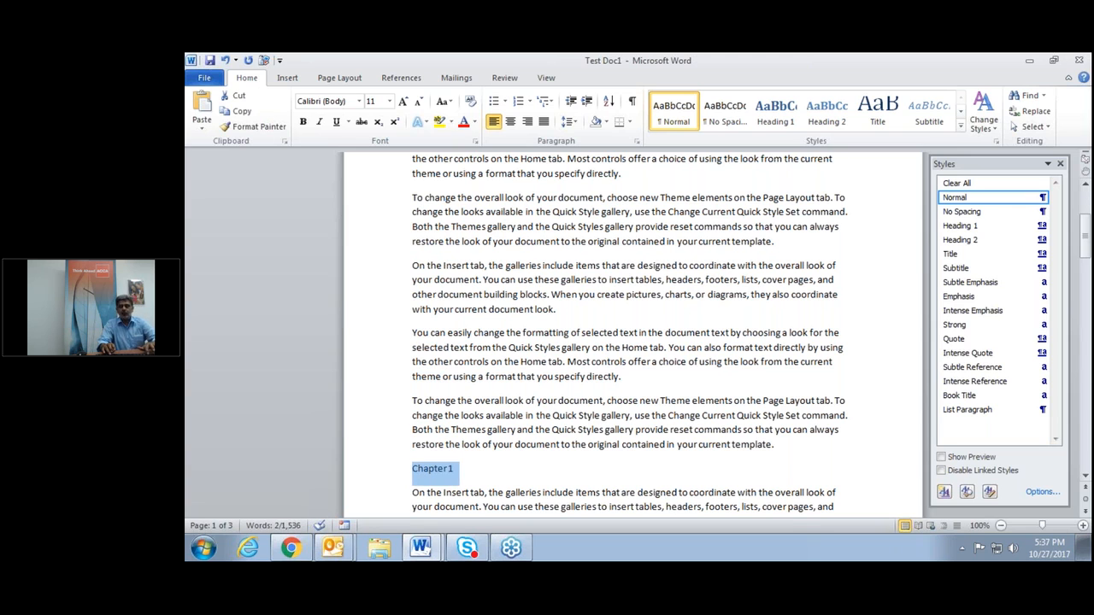
left_click(459, 489)
scroll(457, 508, "down", 10)
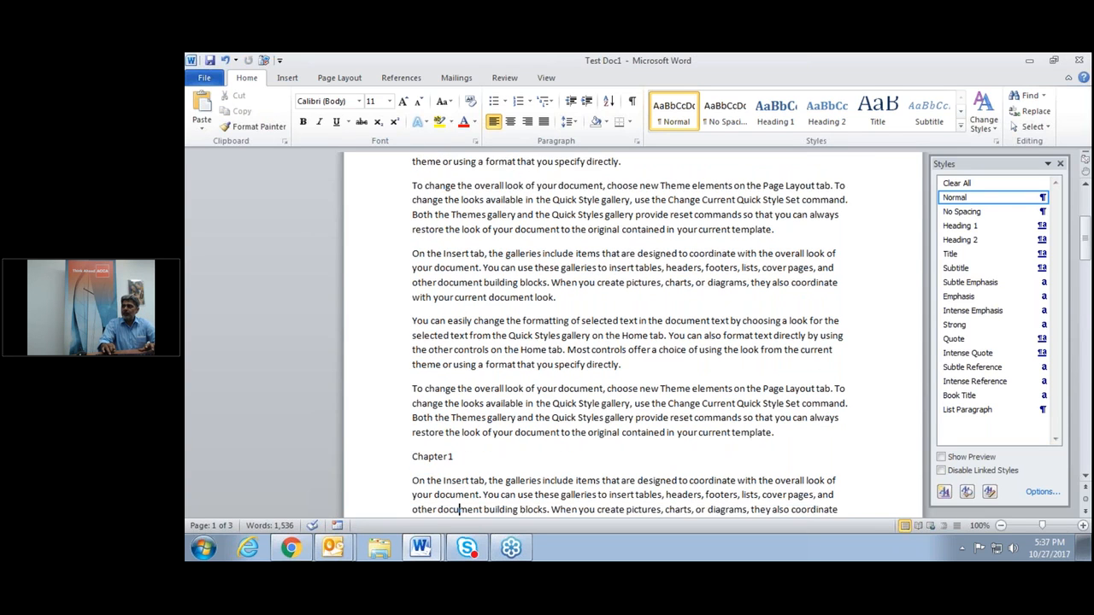
scroll(457, 509, "down", 3)
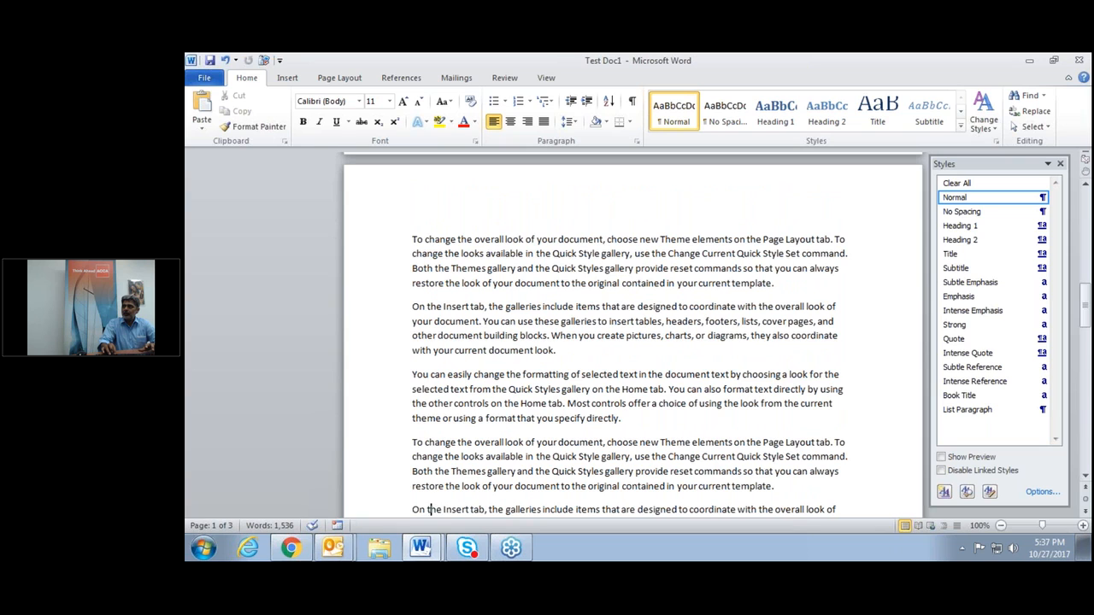
left_click(413, 510)
key("Return")
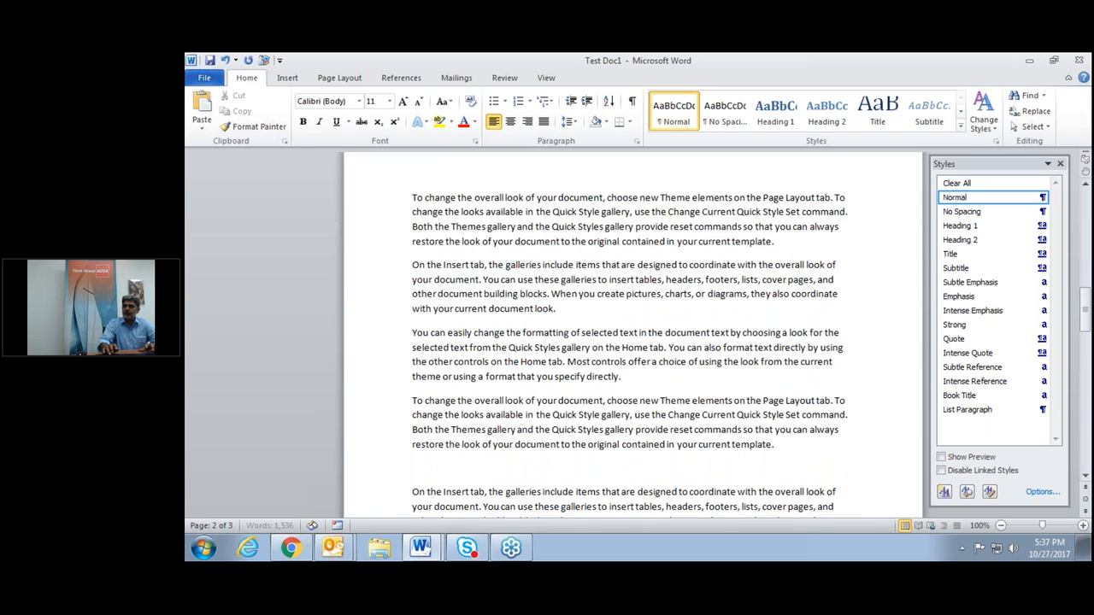
key("Up")
key("ctrl+v")
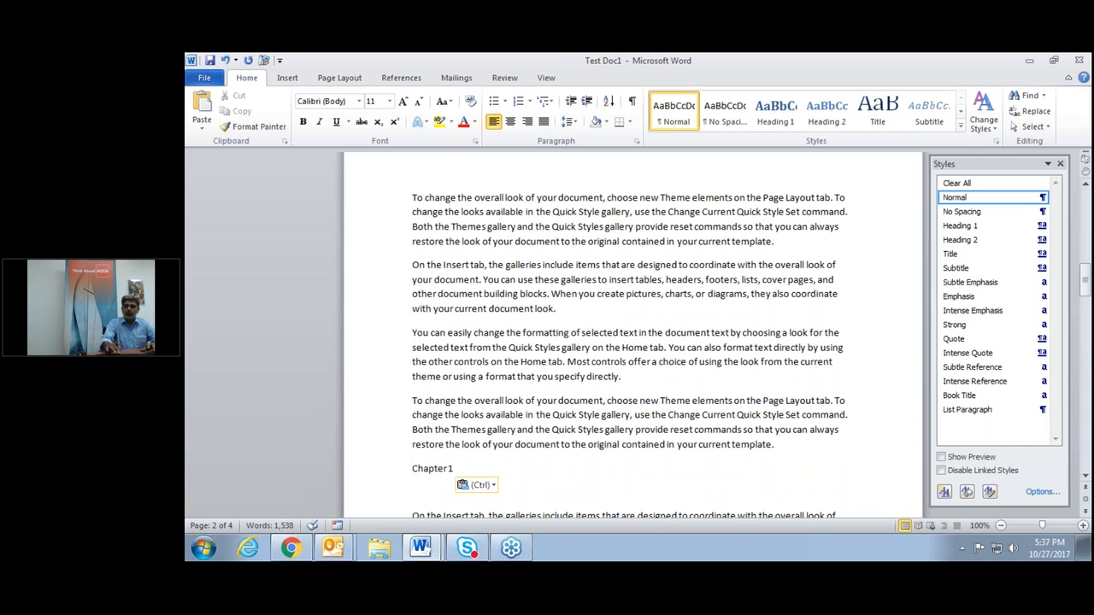
key("BackSpace")
type("2")
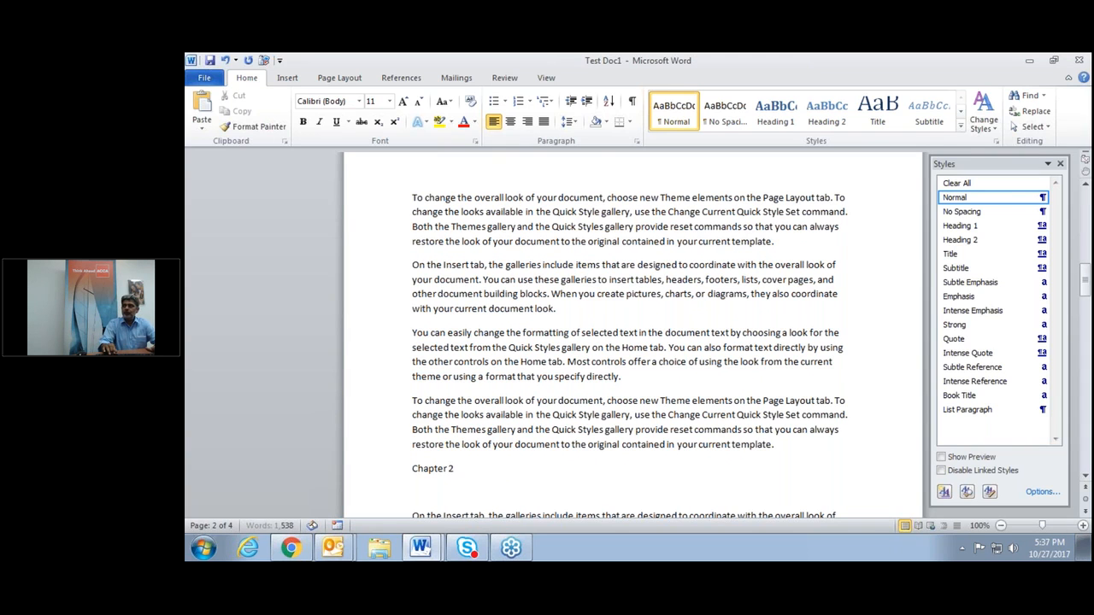
Add a 'Chapter 3' line above the page 3 text, ending with a Top label.
scroll(453, 510, "down", 1)
scroll(453, 510, "down", 3)
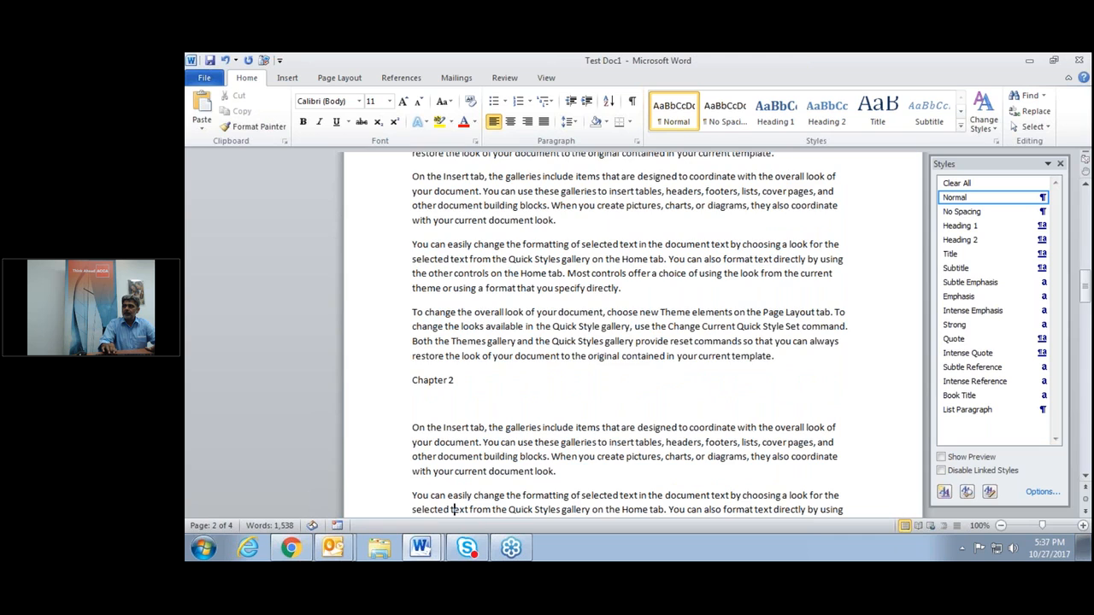
scroll(453, 504, "down", 8)
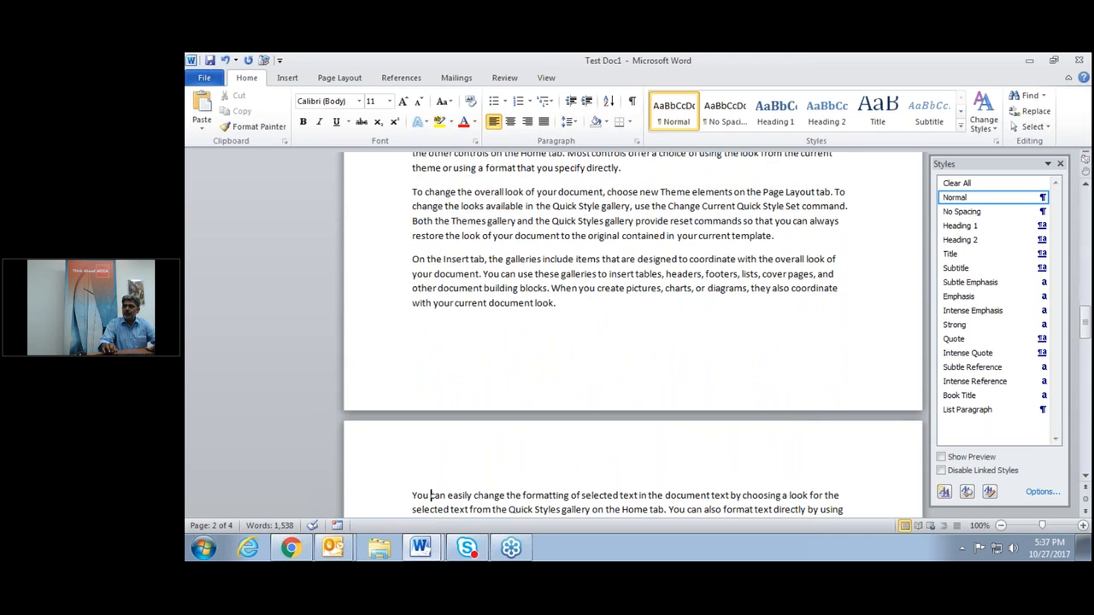
left_click(413, 326)
left_click(413, 496)
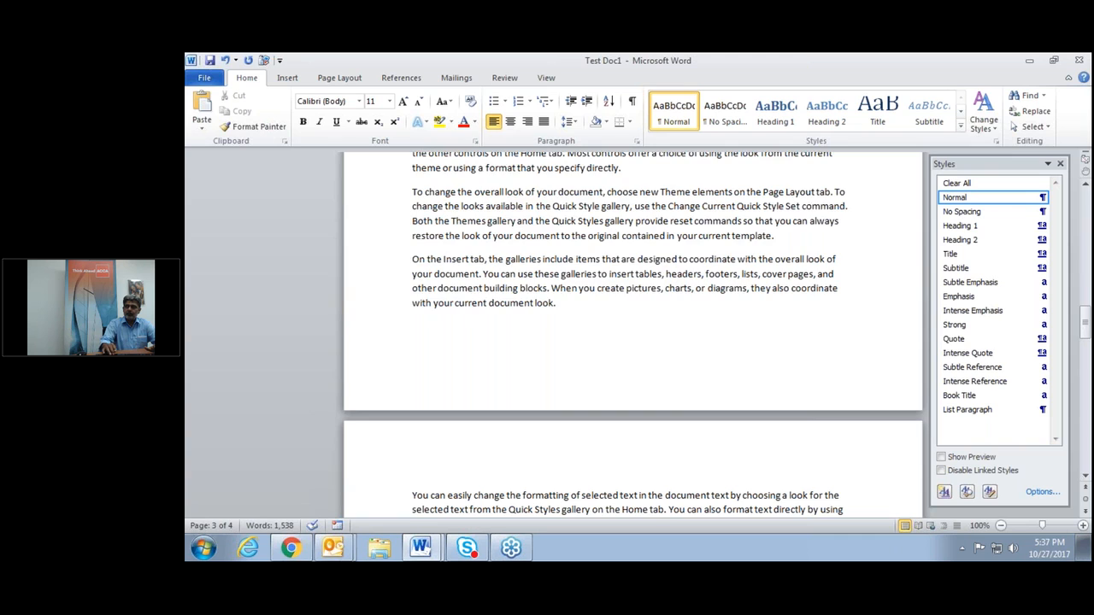
key("Return")
key("Up")
type("Chapter")
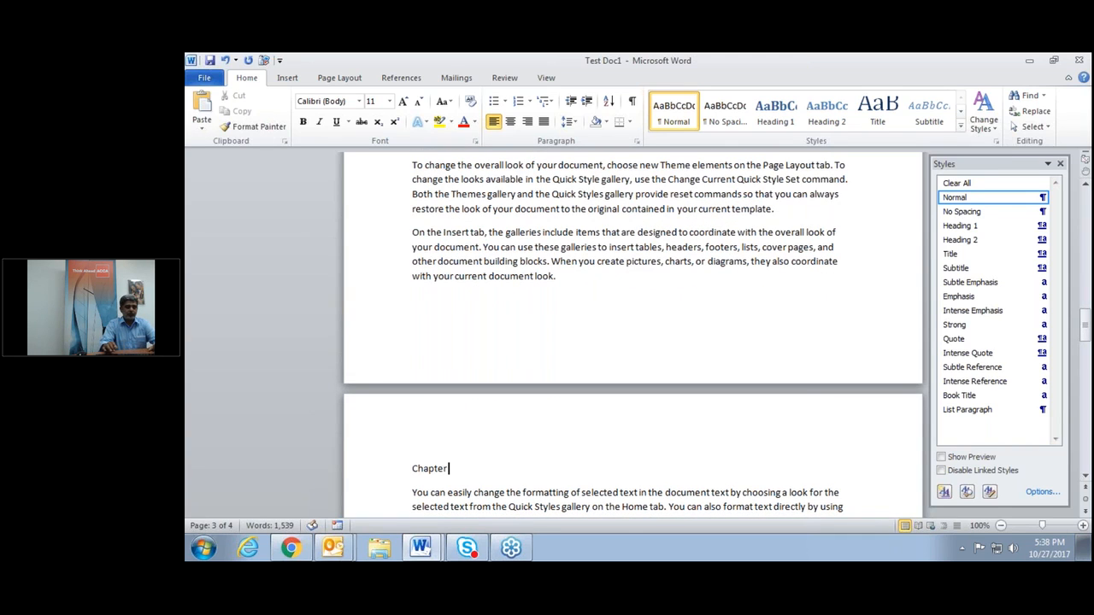
type(" 3")
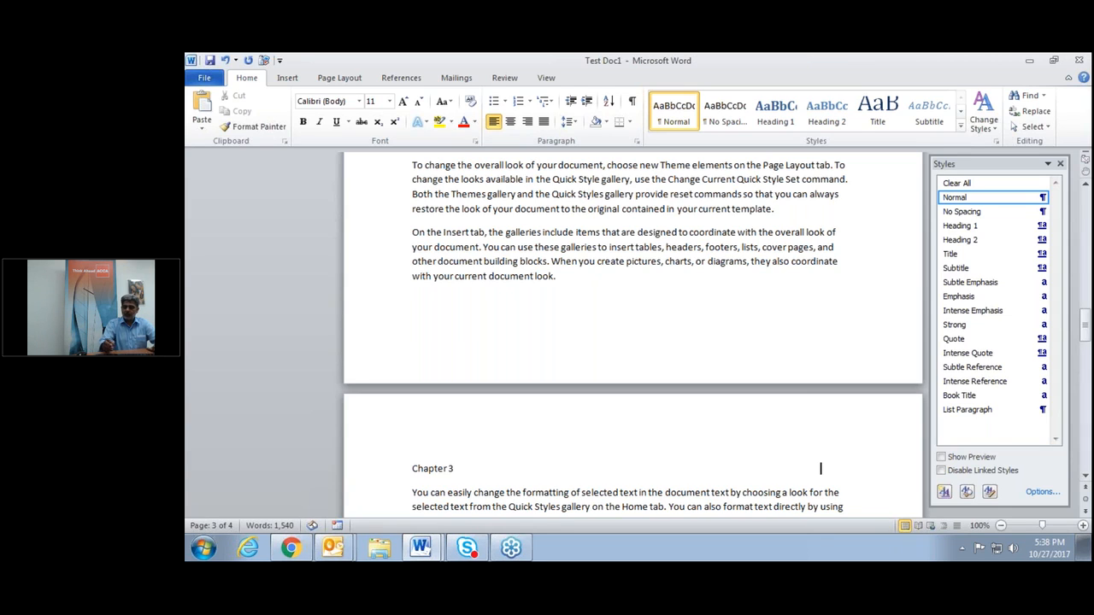
type("op")
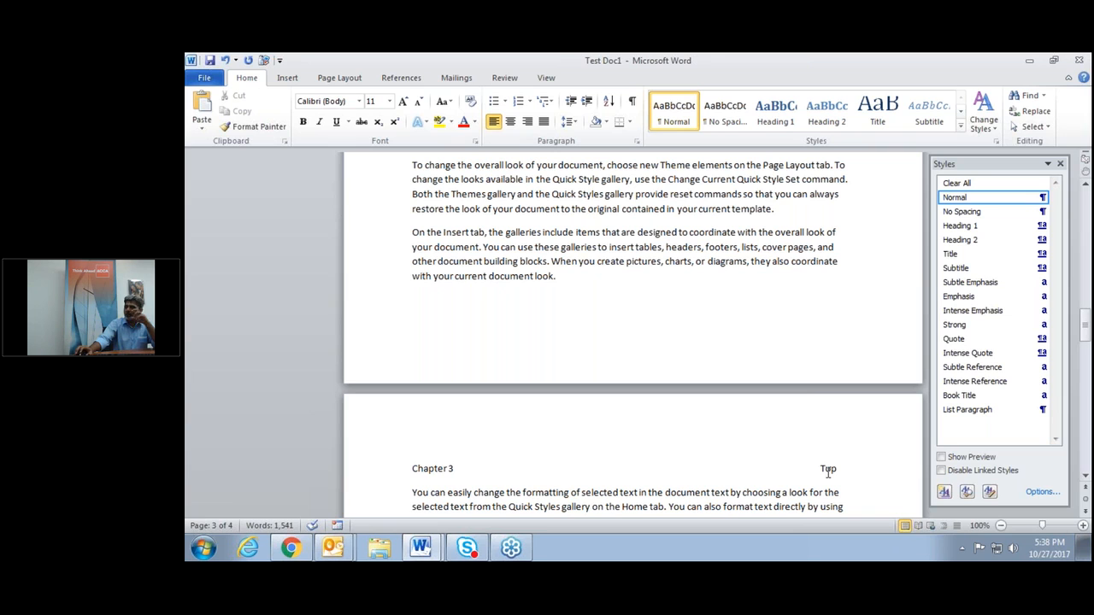
Add right-aligned 'Top' labels at the end of the Chapter 2 and Chapter 1 lines.
scroll(828, 472, "up", 1)
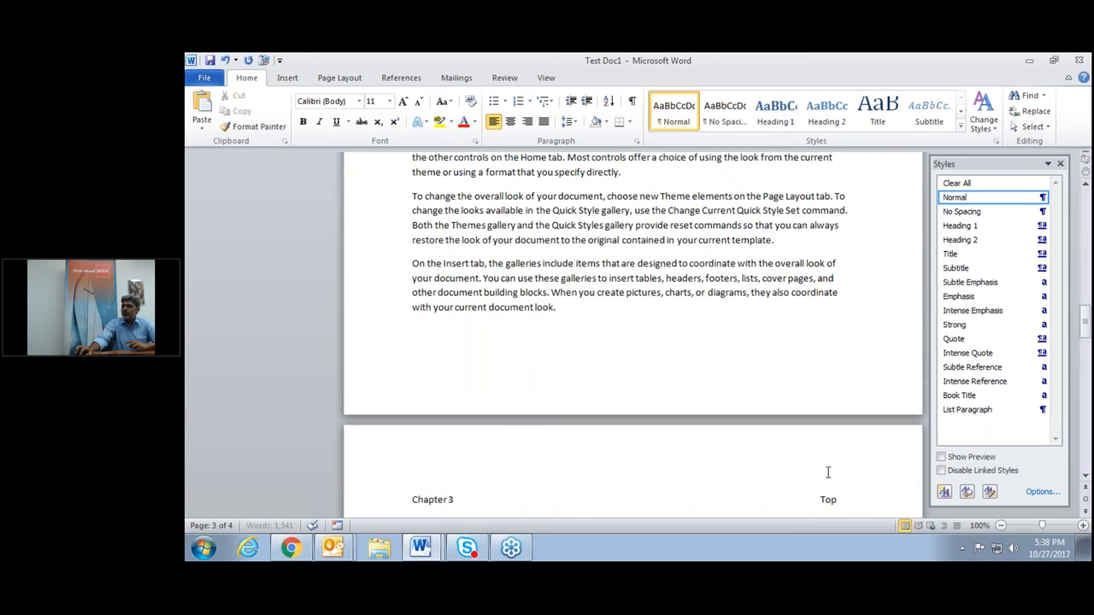
scroll(828, 473, "up", 9)
left_click(510, 287)
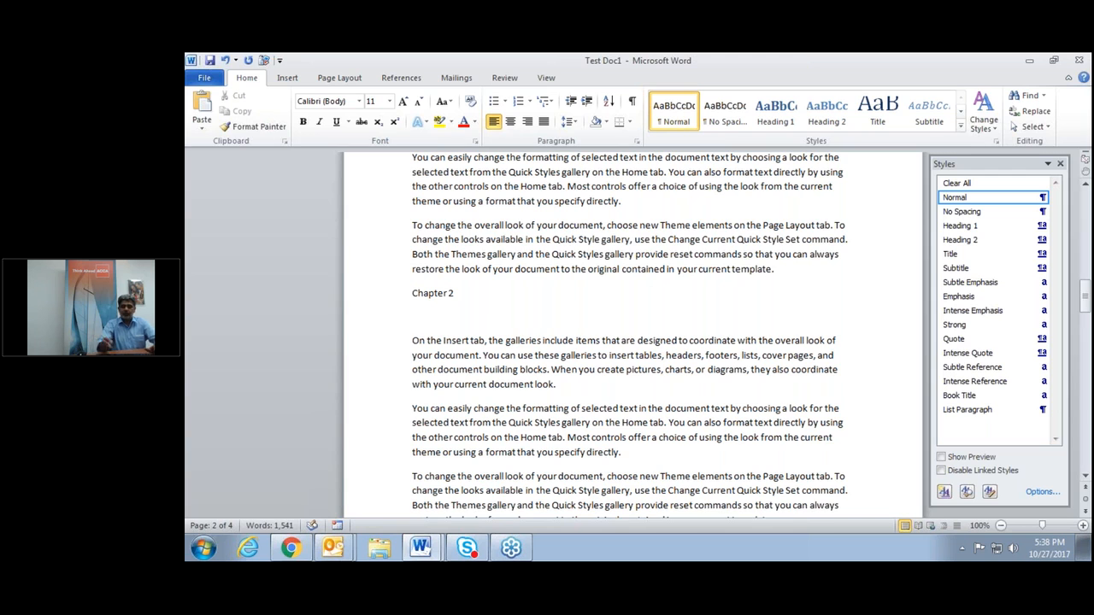
type("op")
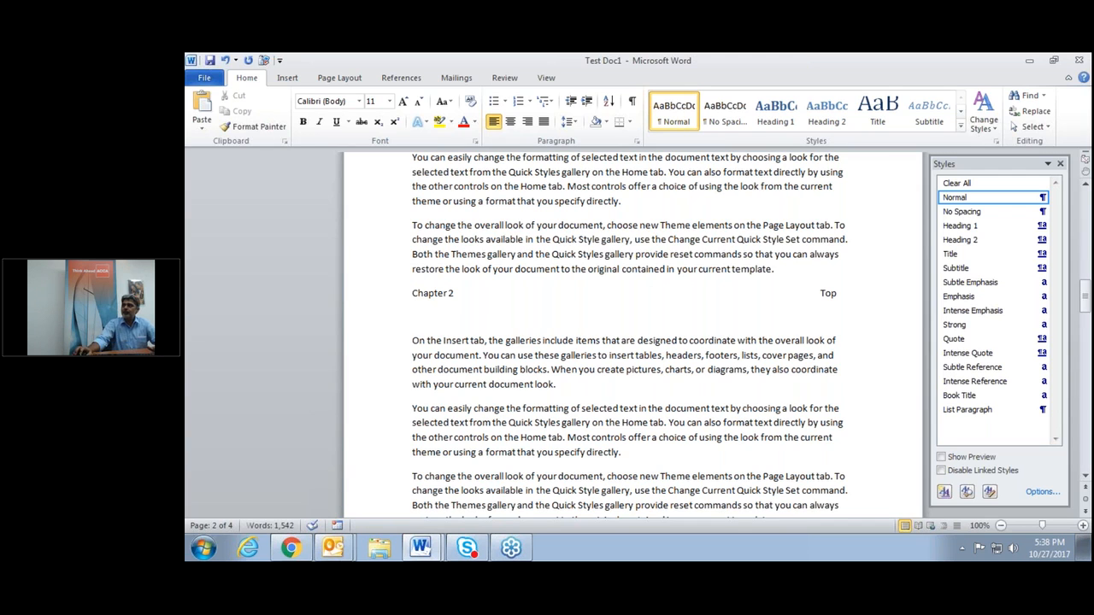
scroll(630, 342, "up", 2)
scroll(699, 319, "up", 10)
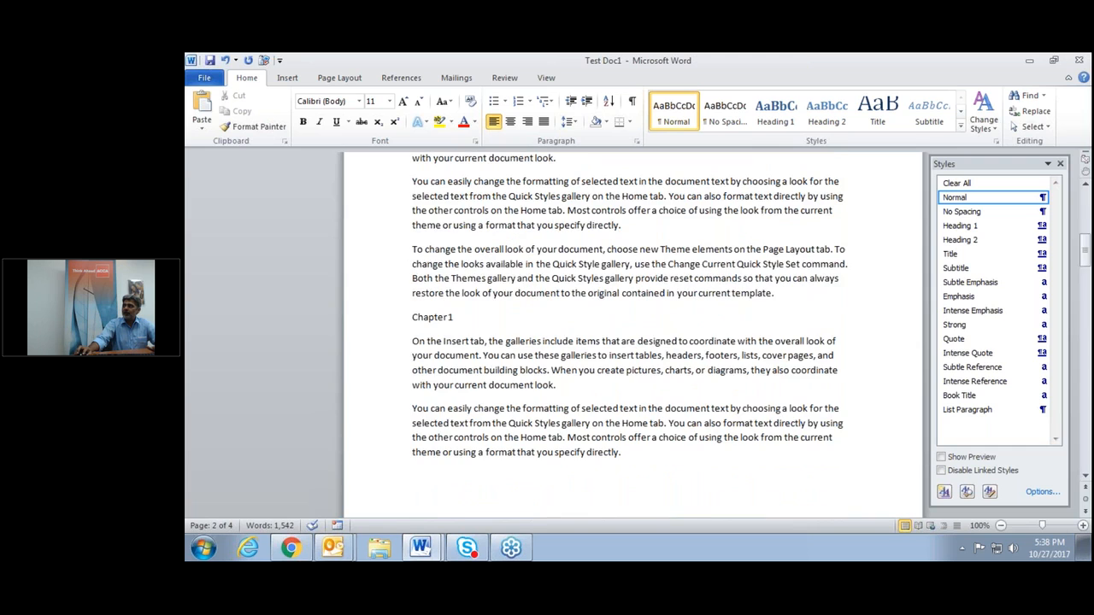
left_click(698, 319)
key("Tab")
key("Tab")
key("Tab")
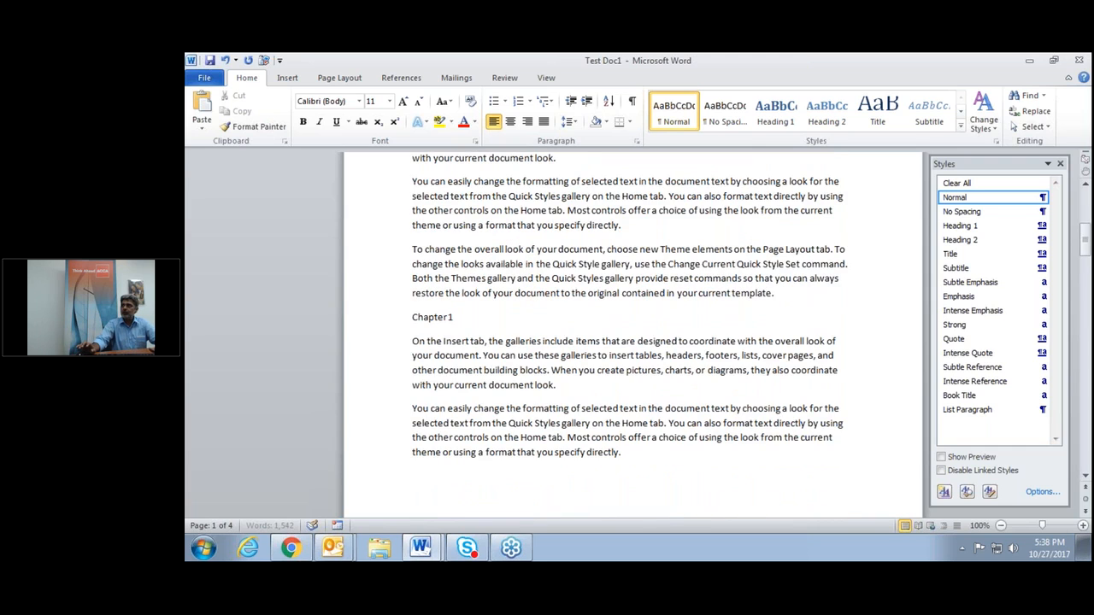
key("Tab")
key("Tab")
key("Tab")
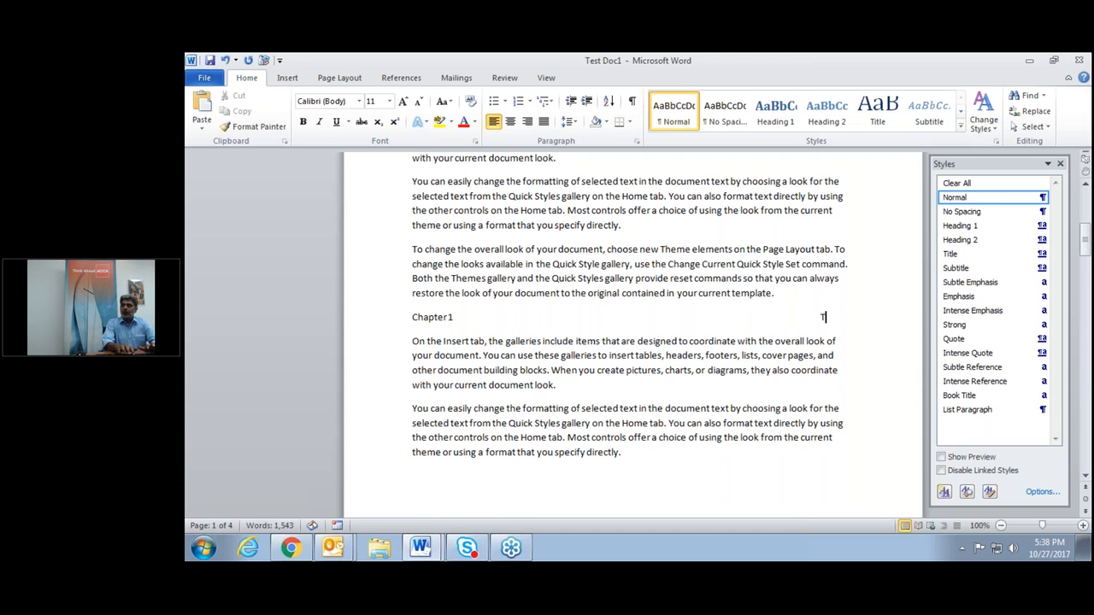
type("Top")
scroll(630, 322, "up", 1)
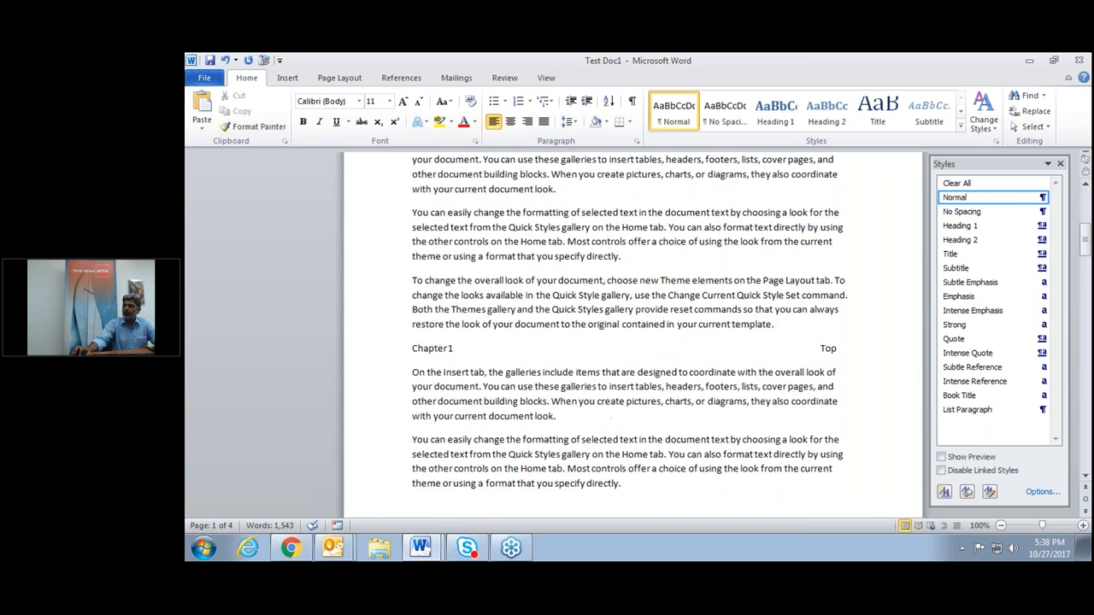
scroll(630, 323, "up", 3)
scroll(415, 201, "down", 1)
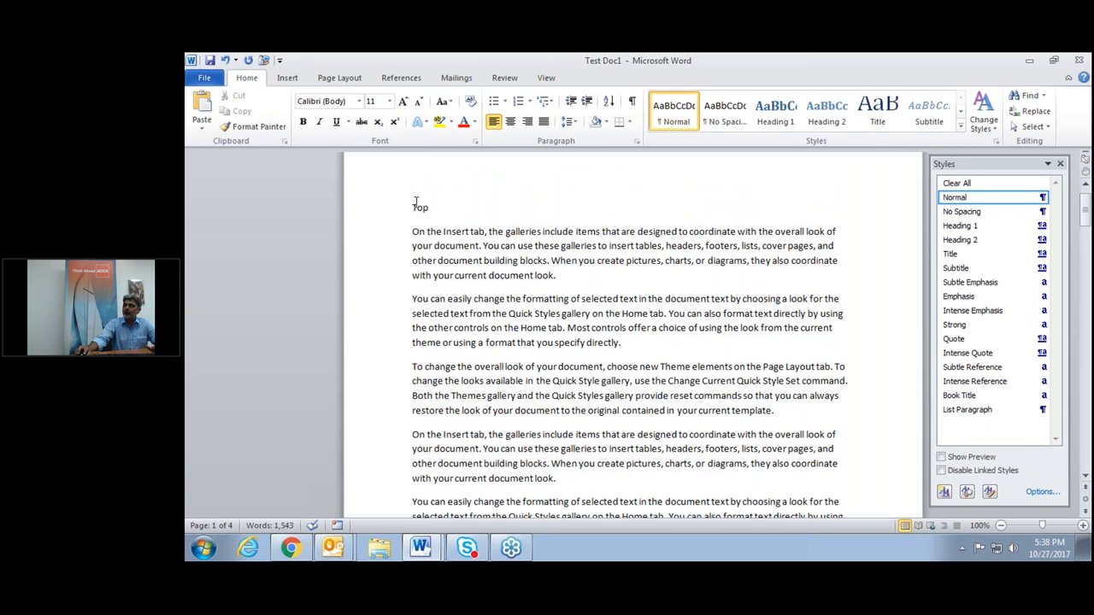
Type Chapter 1, Chapter 2 and Chapter 3 on separate lines beneath the opening Top line.
left_click(411, 207)
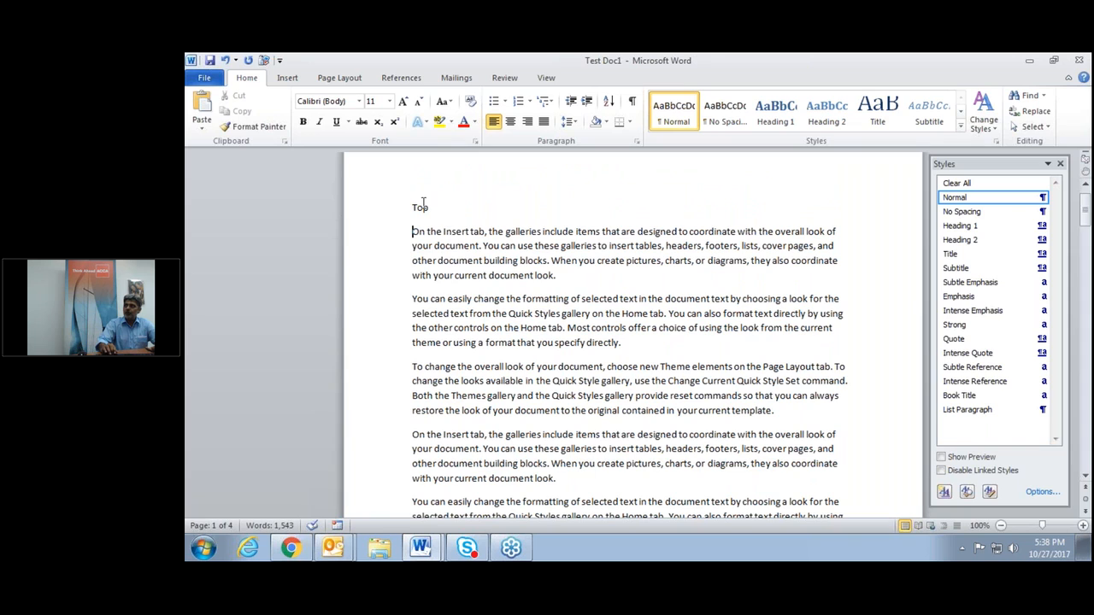
key("Return")
type("Chapter 1")
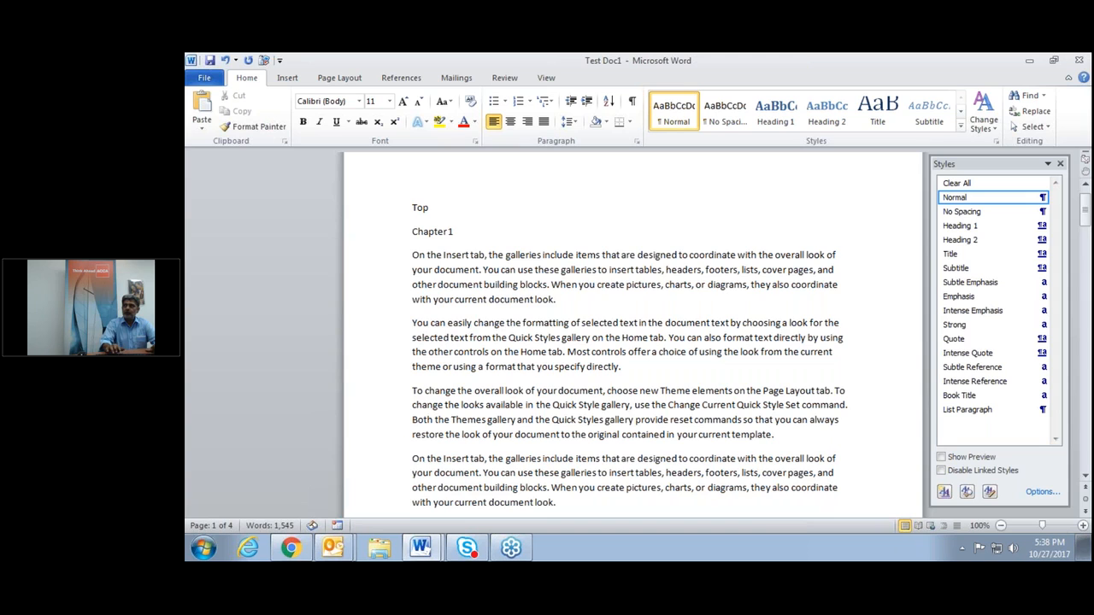
key("Return")
type("Chap")
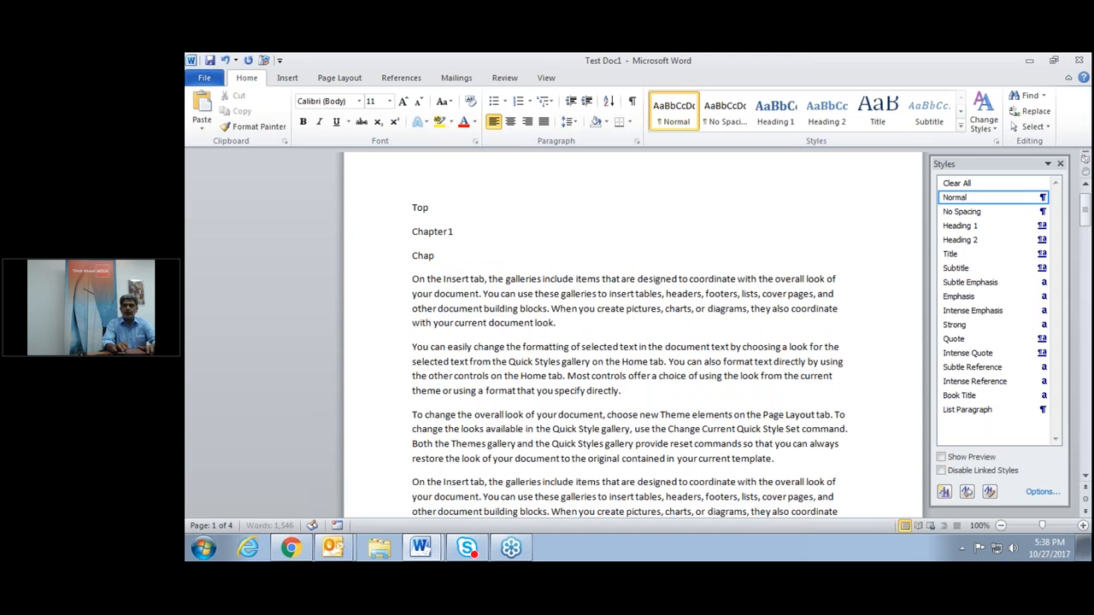
type("ter 2")
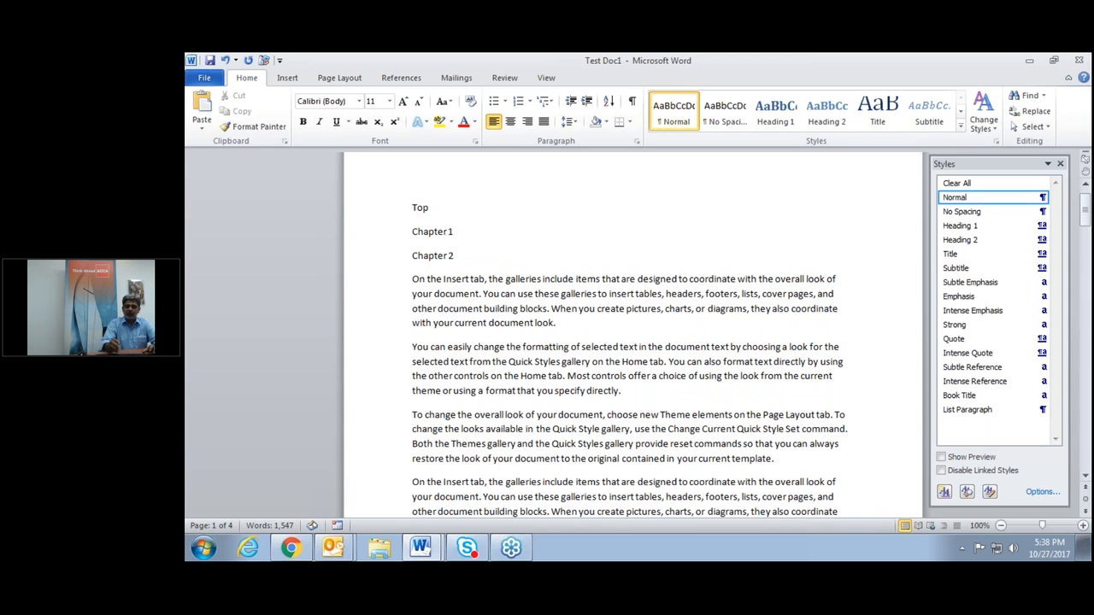
key("Return")
type("Chapter 3")
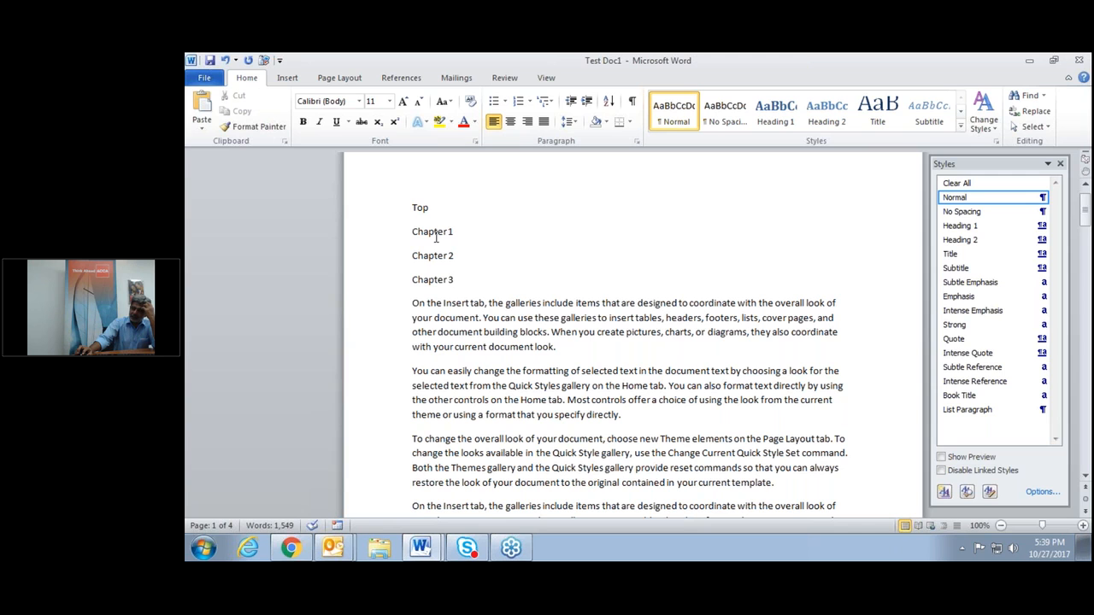
scroll(436, 237, "down", 1)
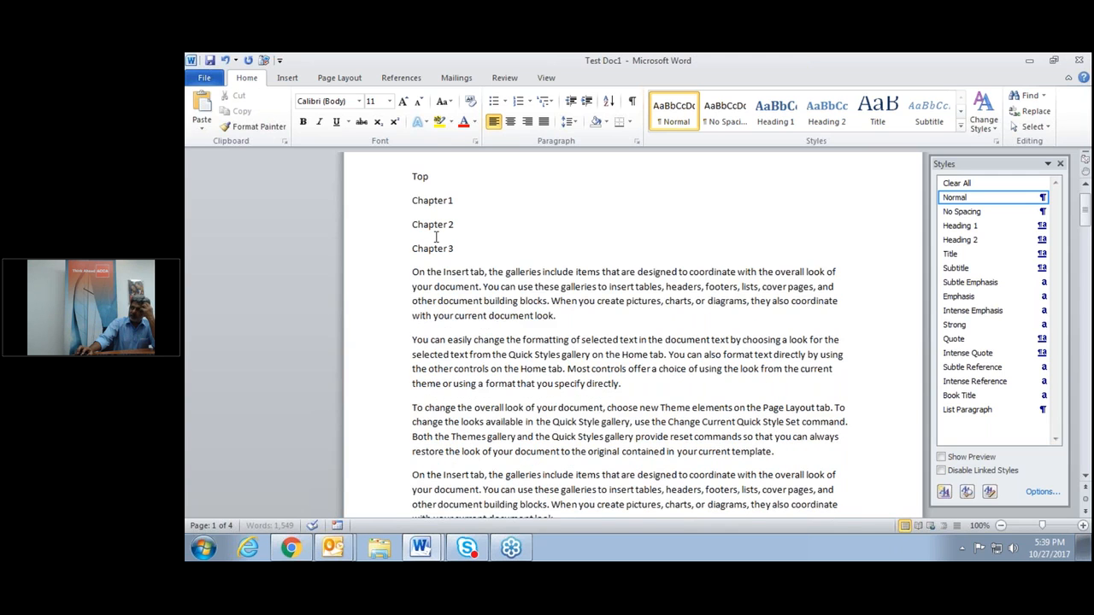
scroll(436, 238, "down", 9)
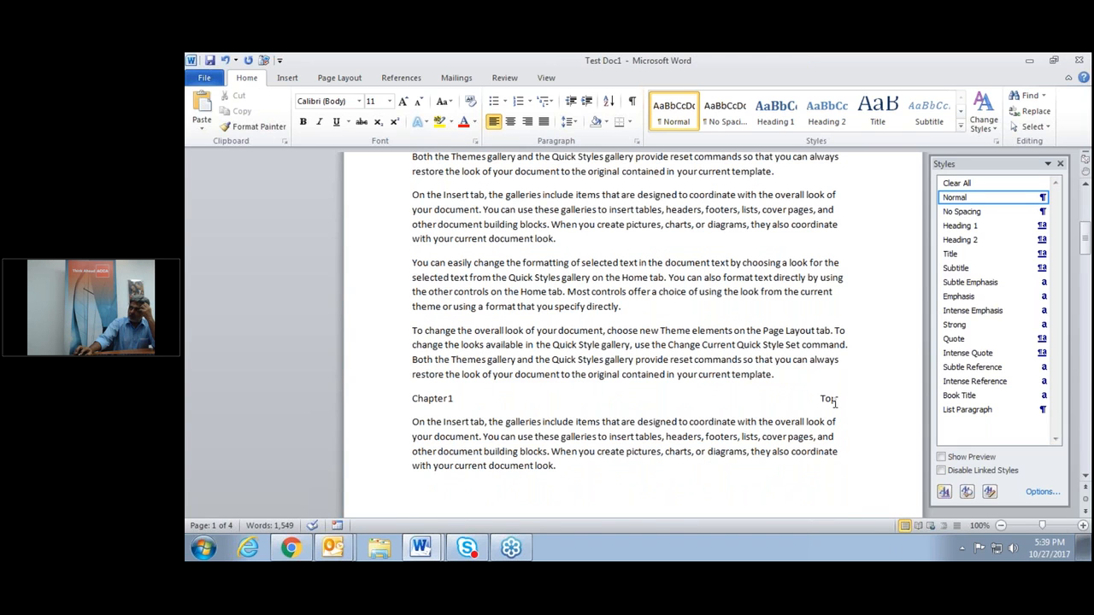
scroll(835, 403, "up", 1)
left_click(828, 429, "ctrl")
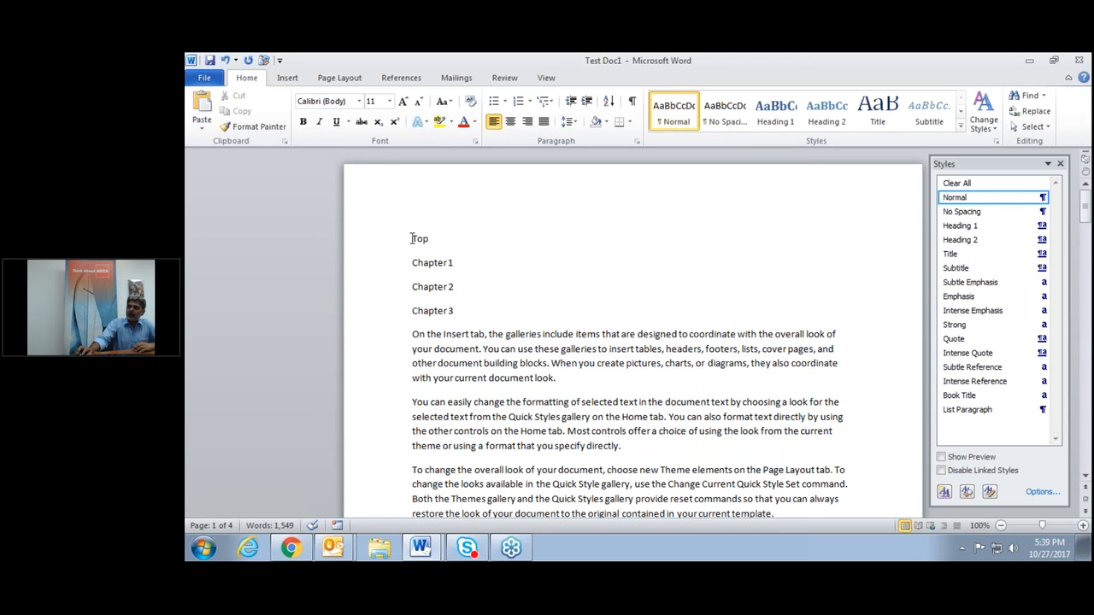
Select the word Top on the first line and add it as bookmark 'Top' via Insert > Bookmark.
left_click_drag(412, 238, 434, 240)
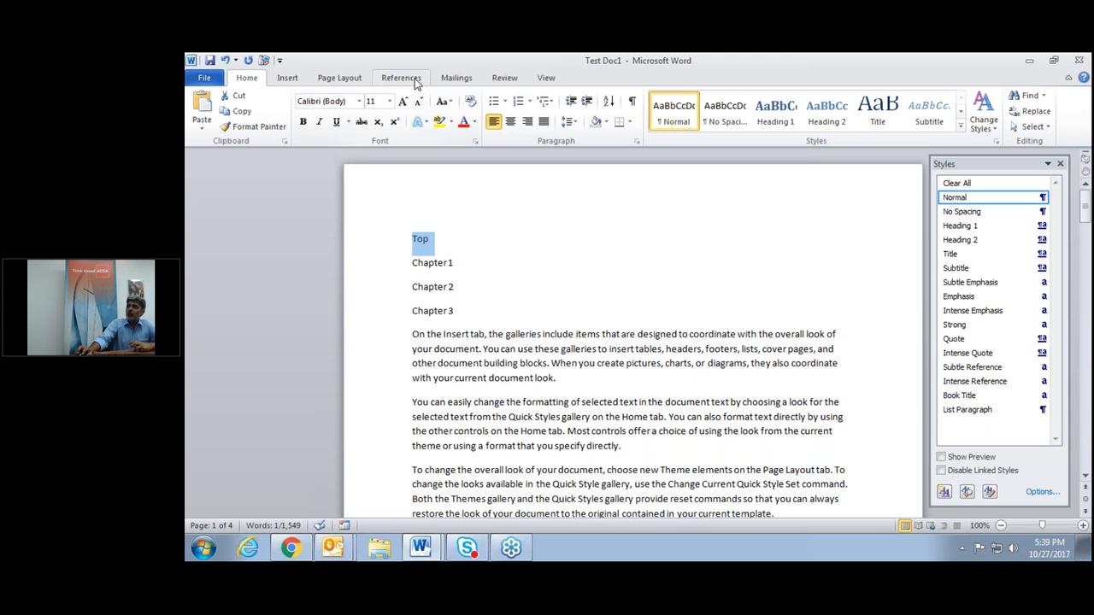
left_click(282, 81)
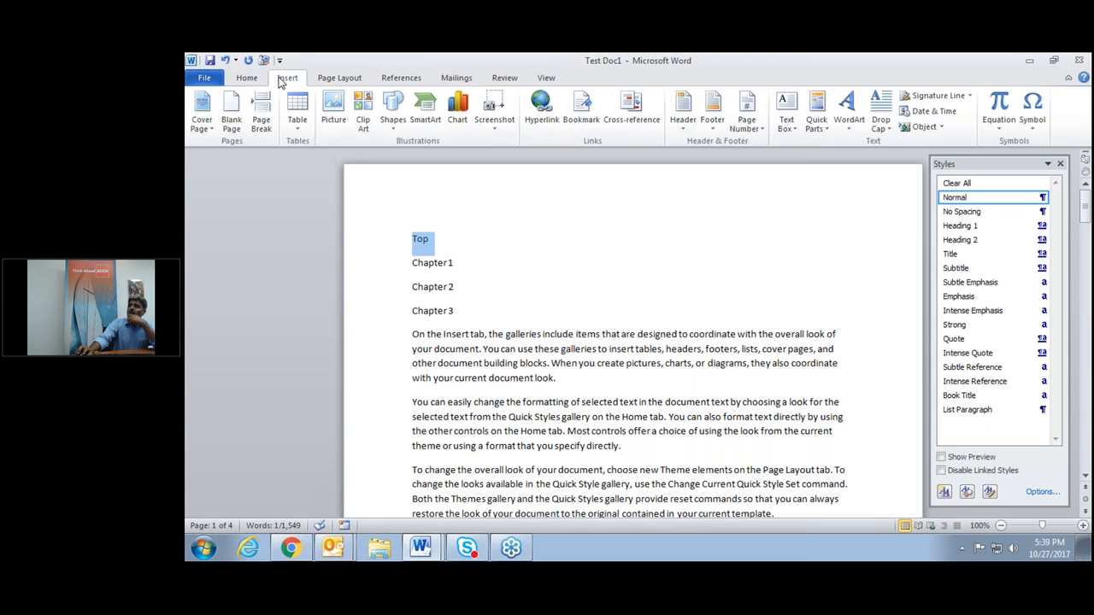
left_click(593, 124)
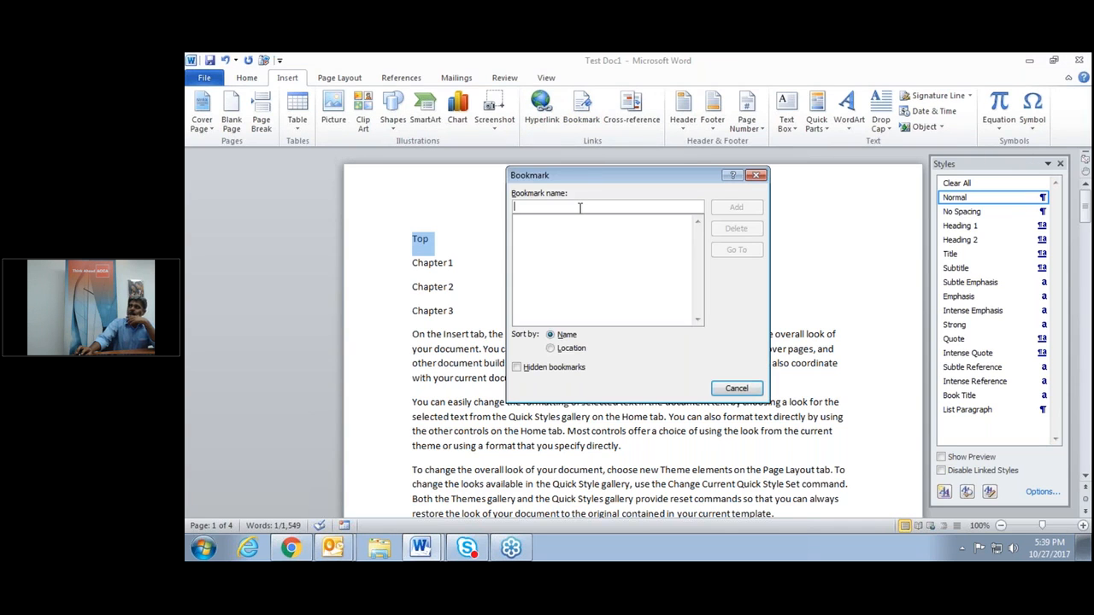
type("Top")
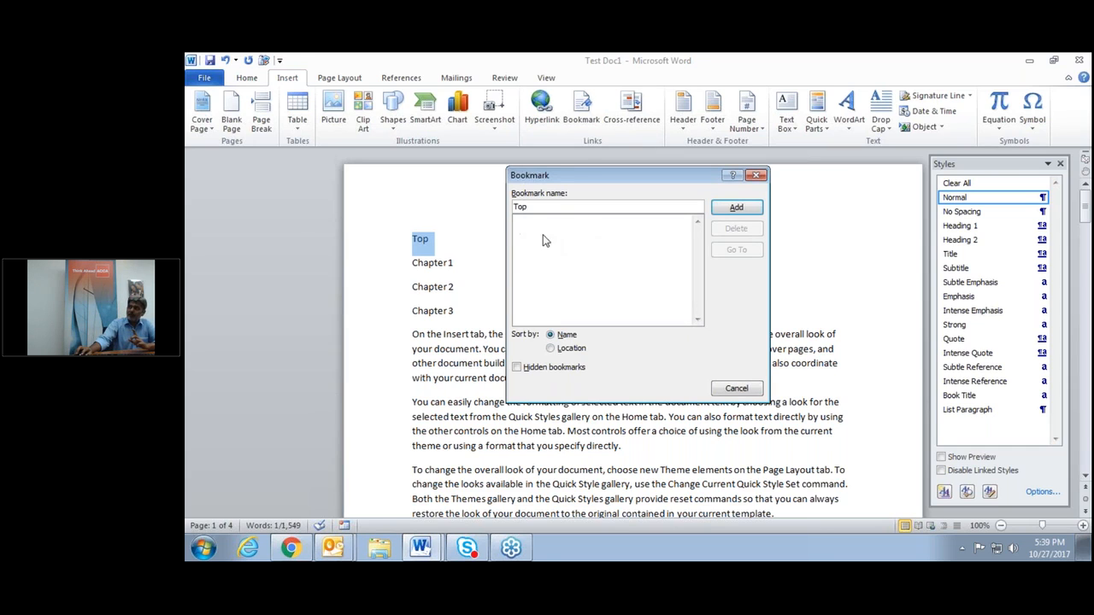
left_click(733, 208)
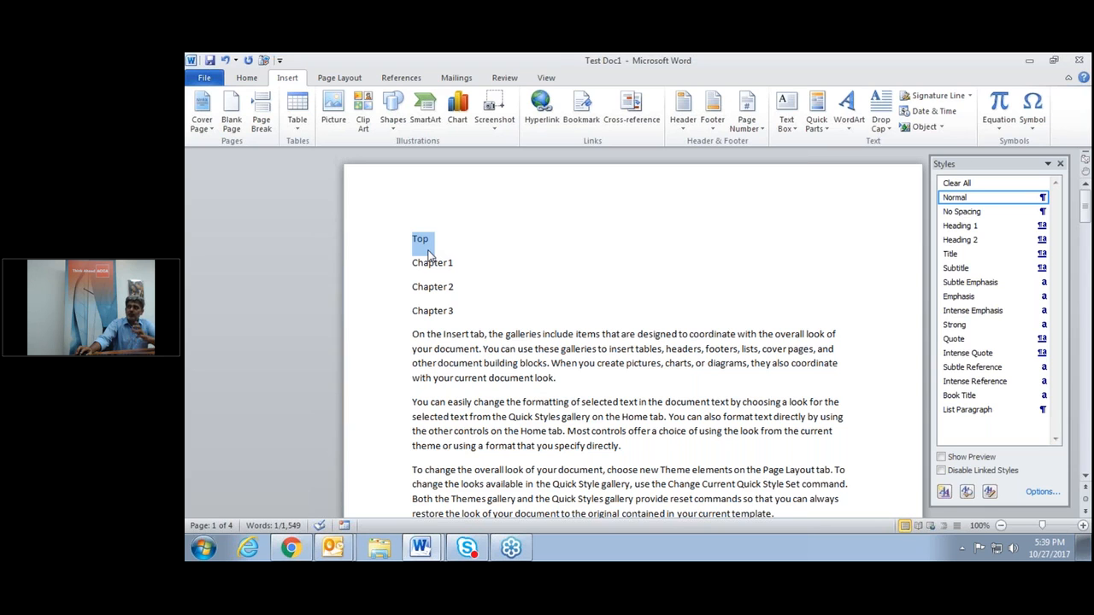
Bookmark the Chapter 1 heading as 'Chapter1'.
scroll(410, 265, "down", 1)
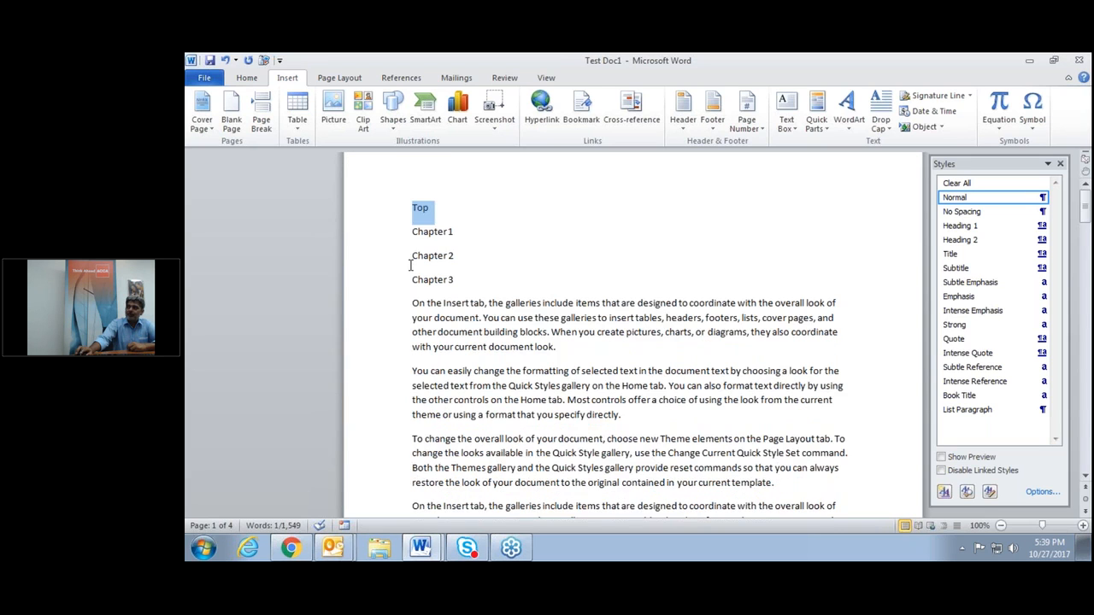
scroll(411, 265, "down", 7)
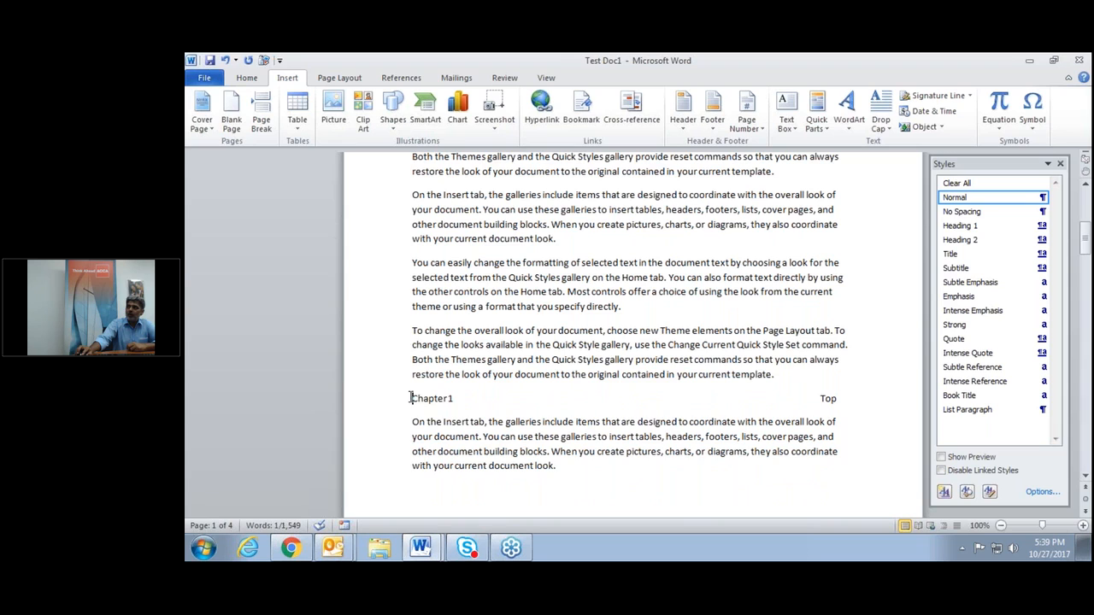
left_click_drag(412, 399, 476, 397)
left_click(581, 109)
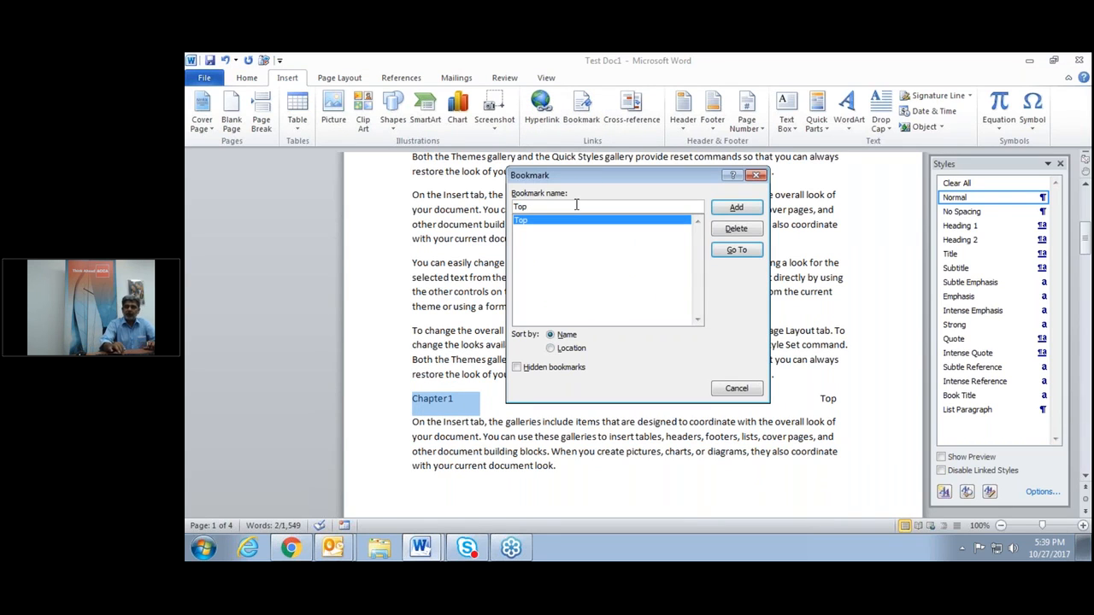
key("BackSpace")
type("Ch")
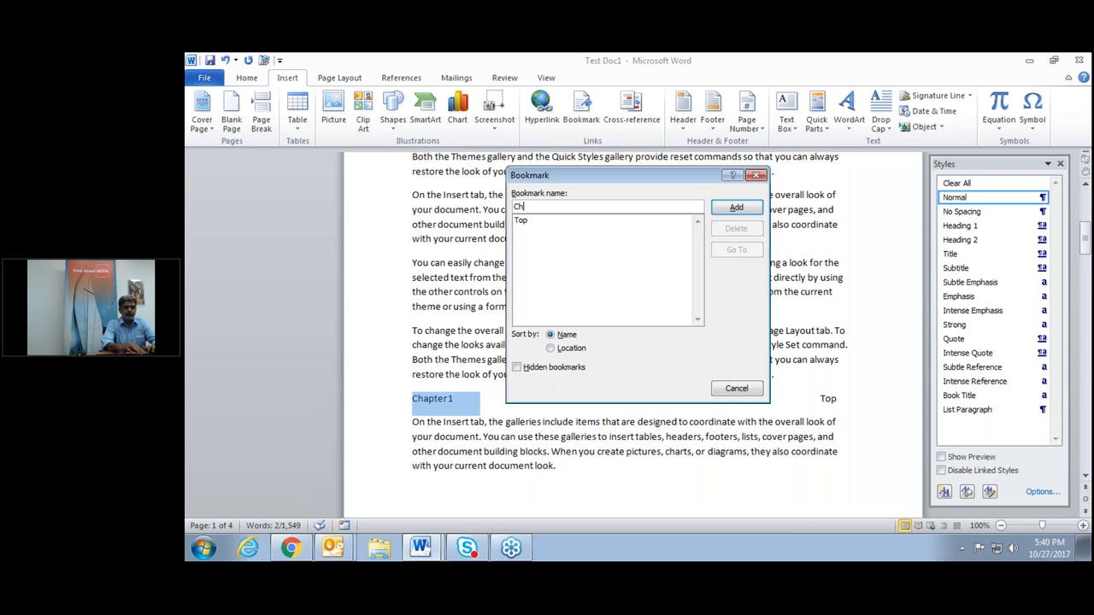
type("apter")
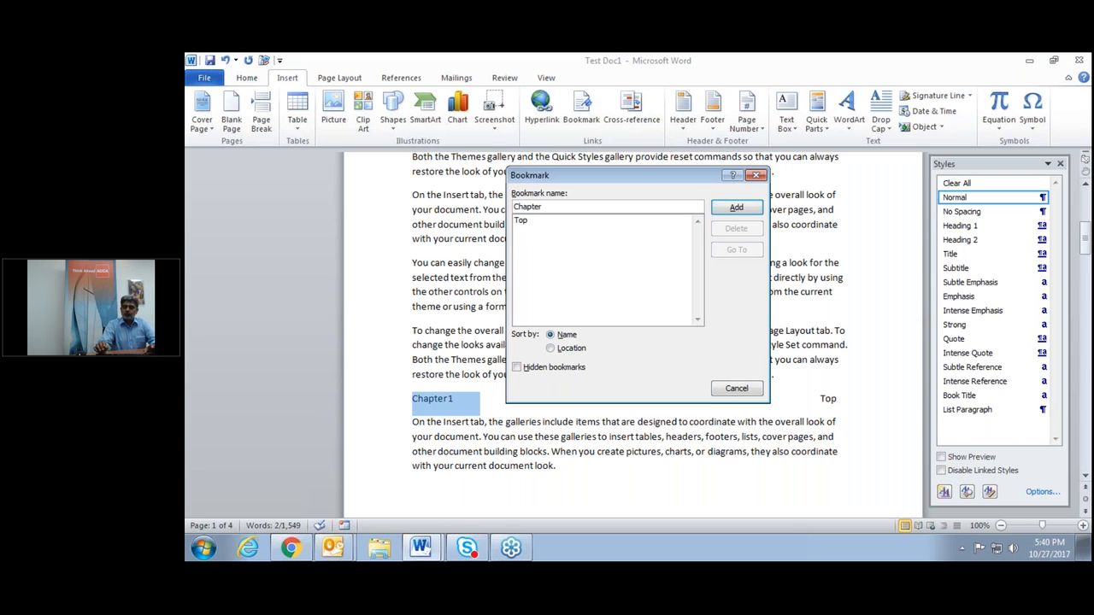
type("1")
left_click(757, 213)
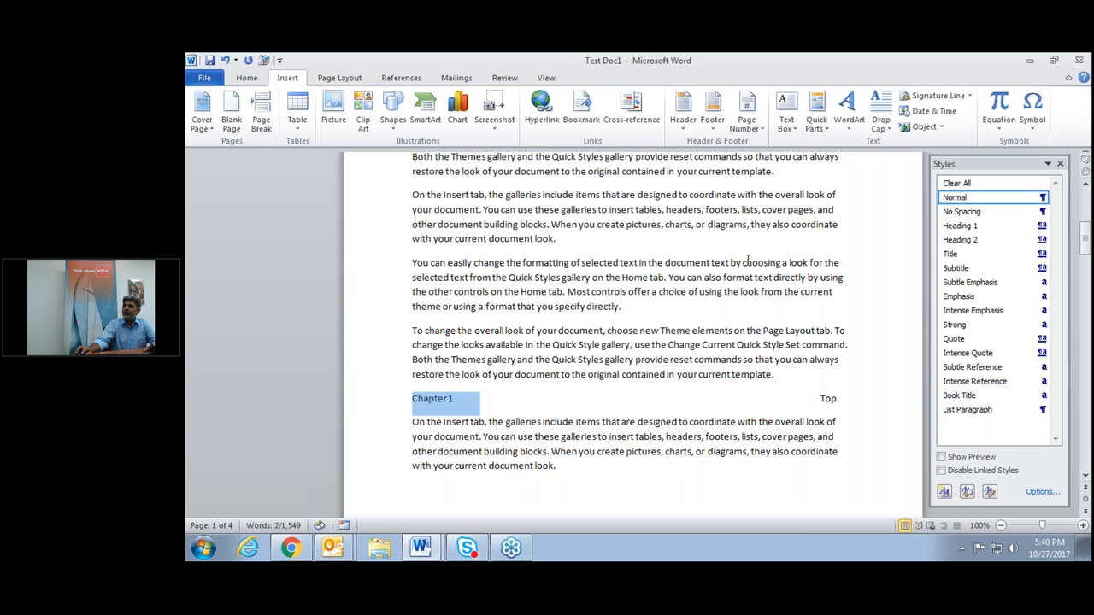
Bookmark the Chapter 2 heading as 'Chapter2'.
scroll(603, 425, "down", 7)
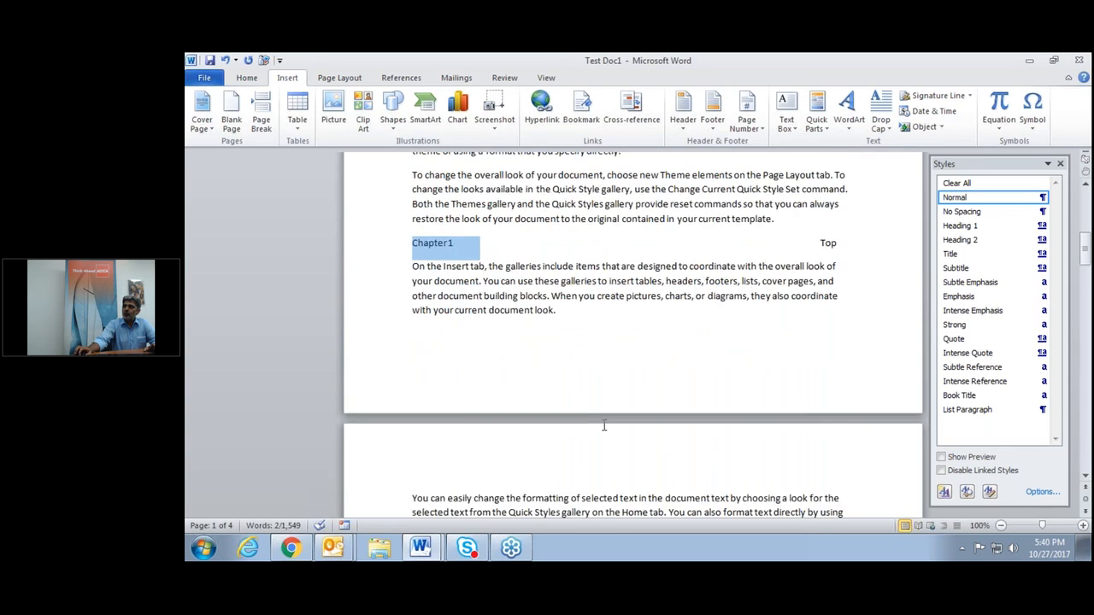
scroll(603, 425, "down", 6)
left_click_drag(412, 431, 457, 432)
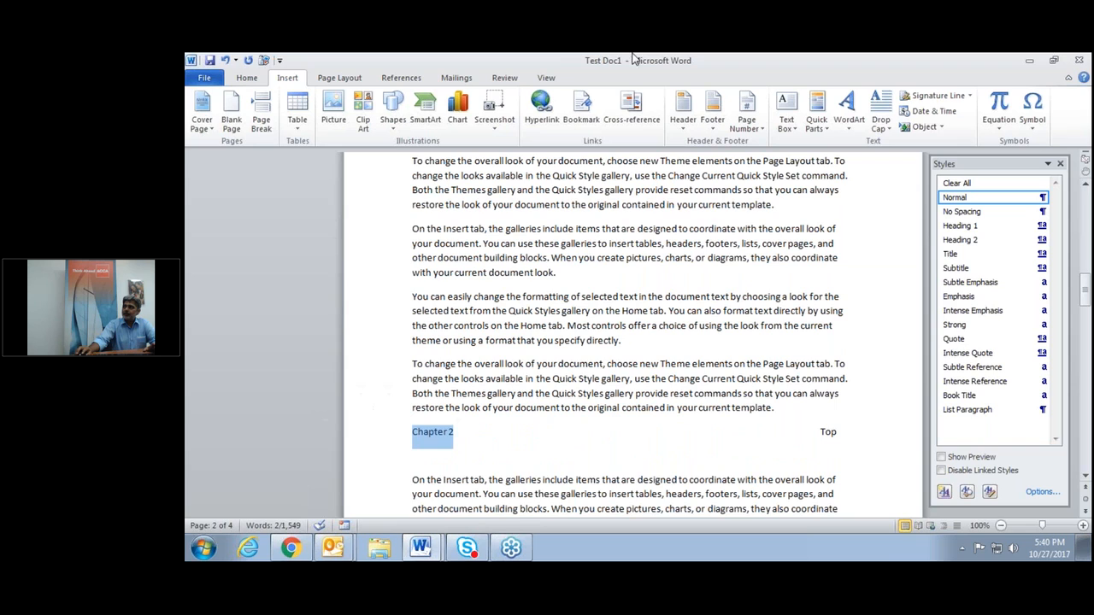
left_click(582, 111)
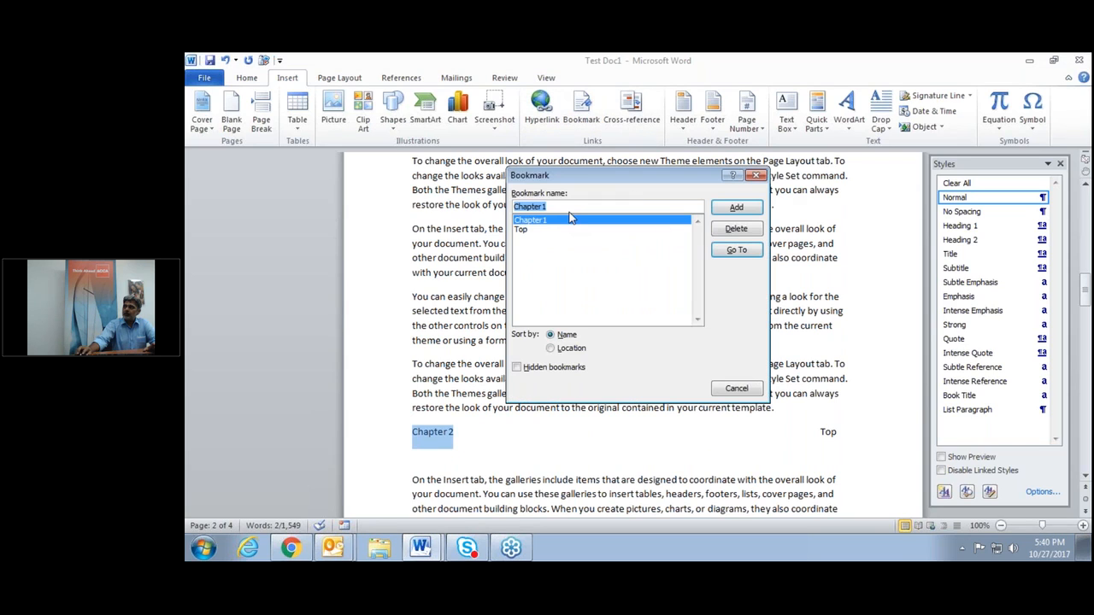
type("C")
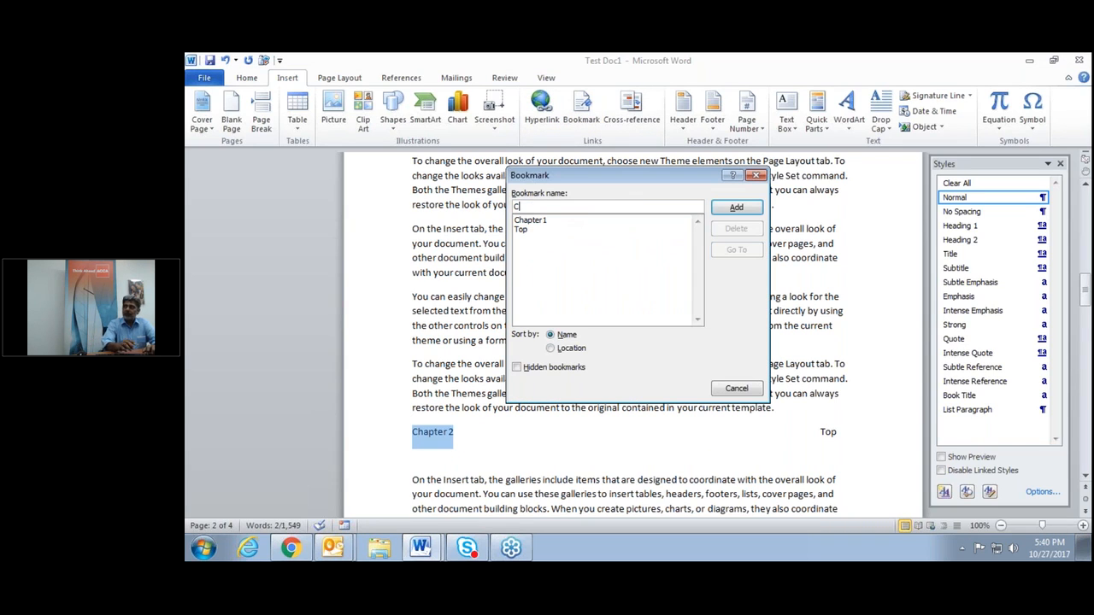
type("hapter2")
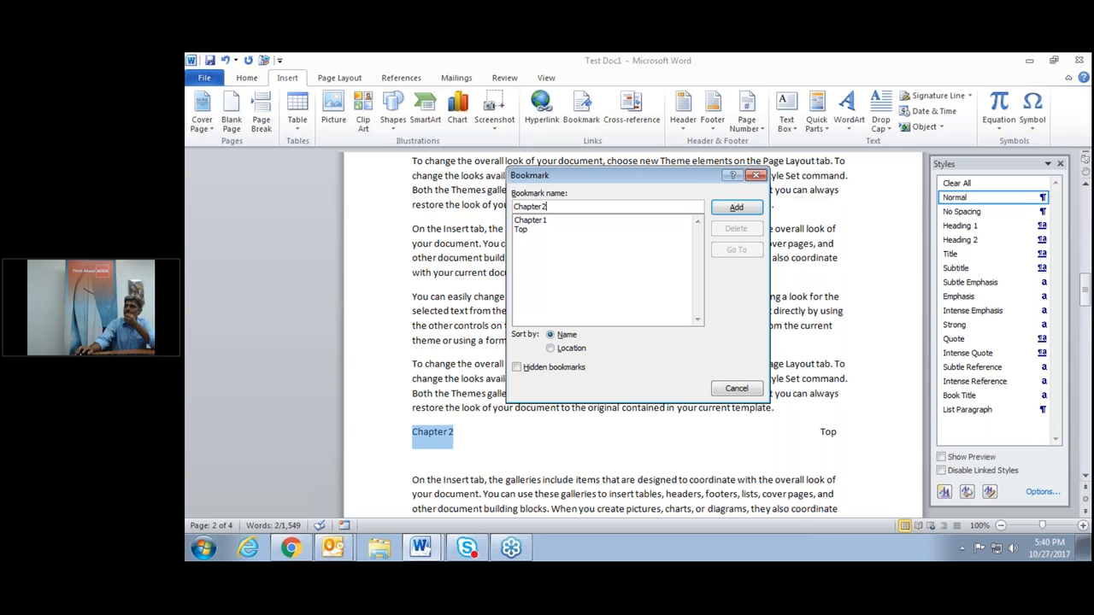
key("Return")
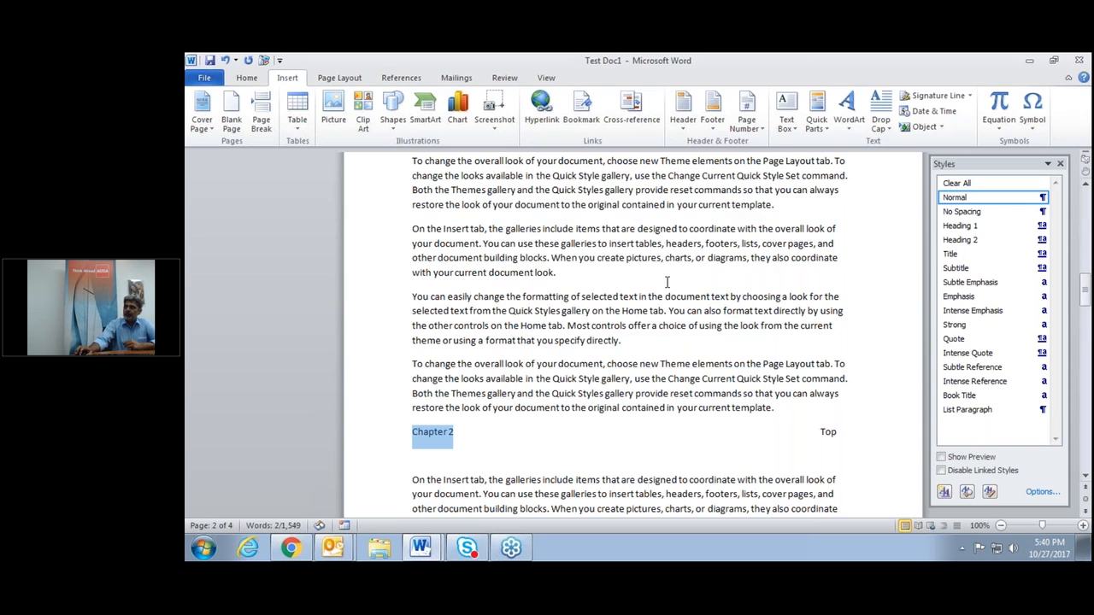
scroll(667, 282, "down", 5)
Add a 'Chapter3' bookmark on the Chapter 3 heading and scroll back to the top.
scroll(667, 282, "down", 8)
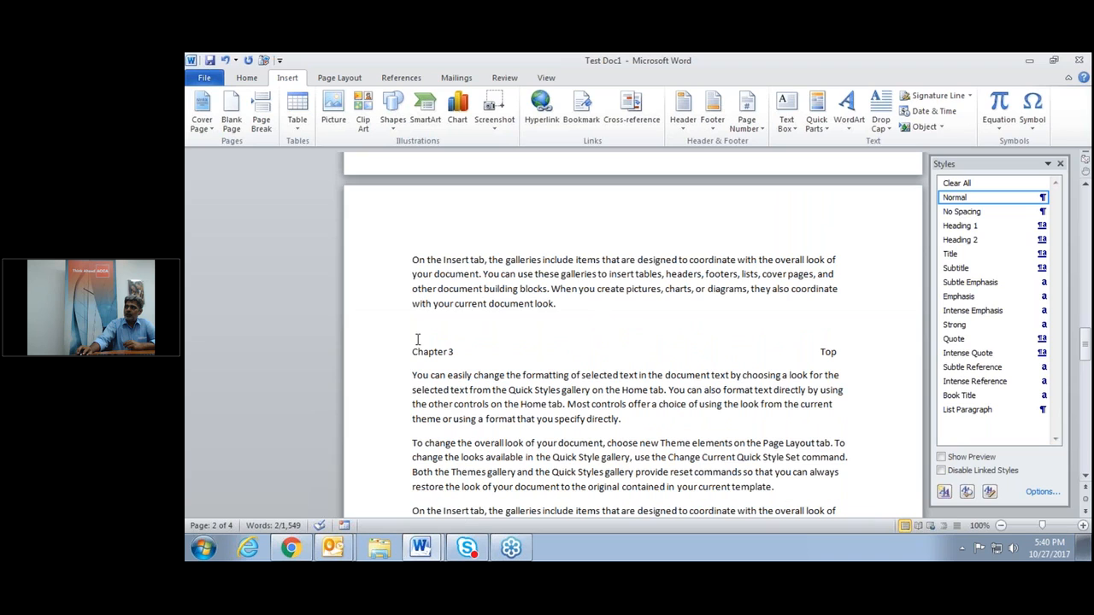
left_click_drag(412, 351, 452, 350)
right_click(446, 355)
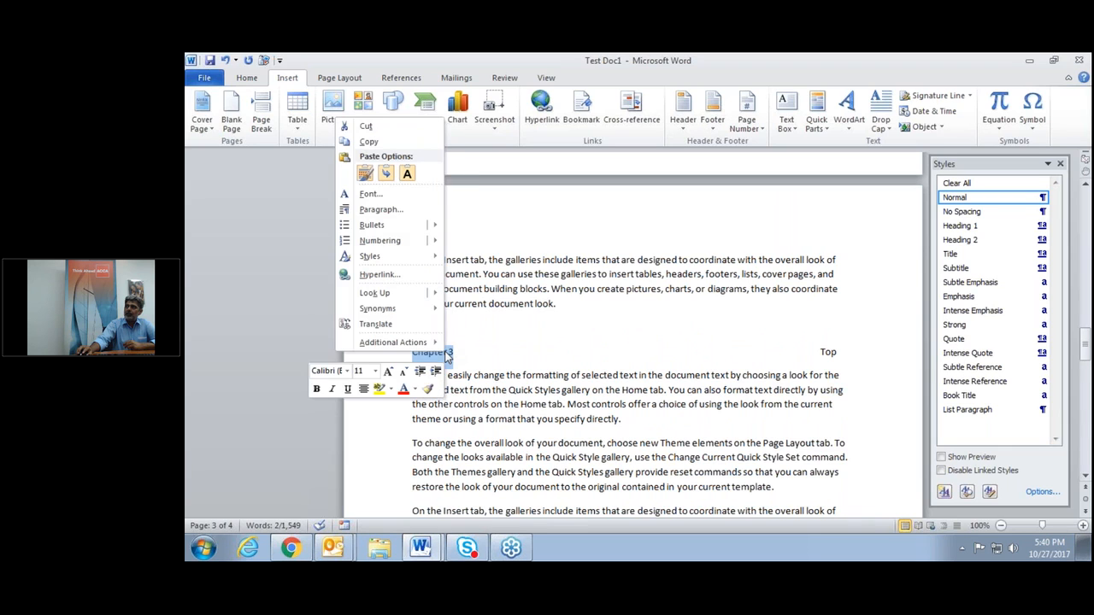
left_click(581, 109)
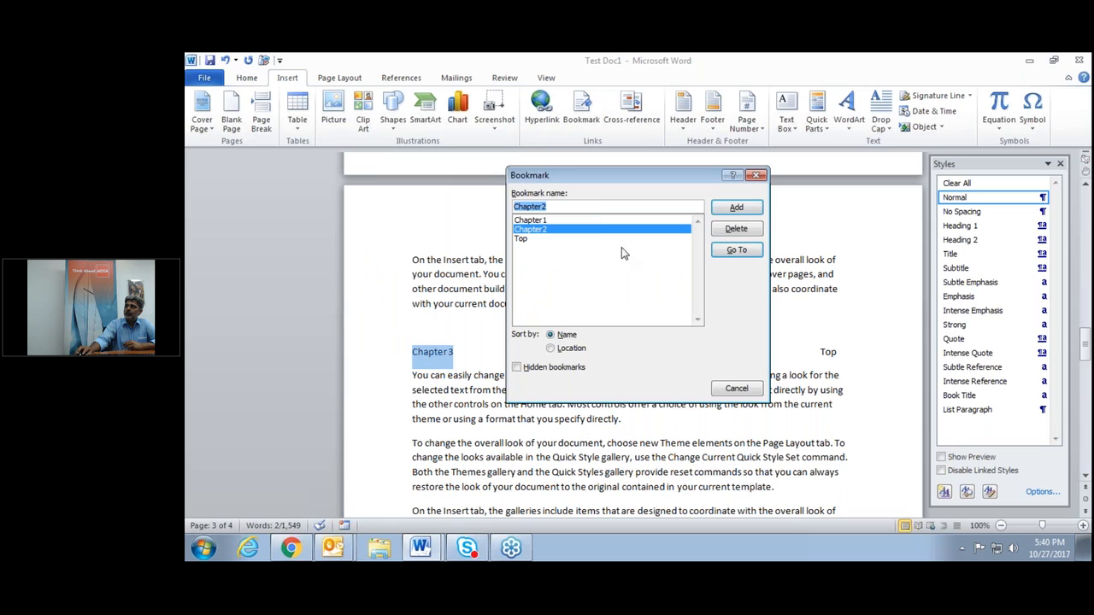
key("End")
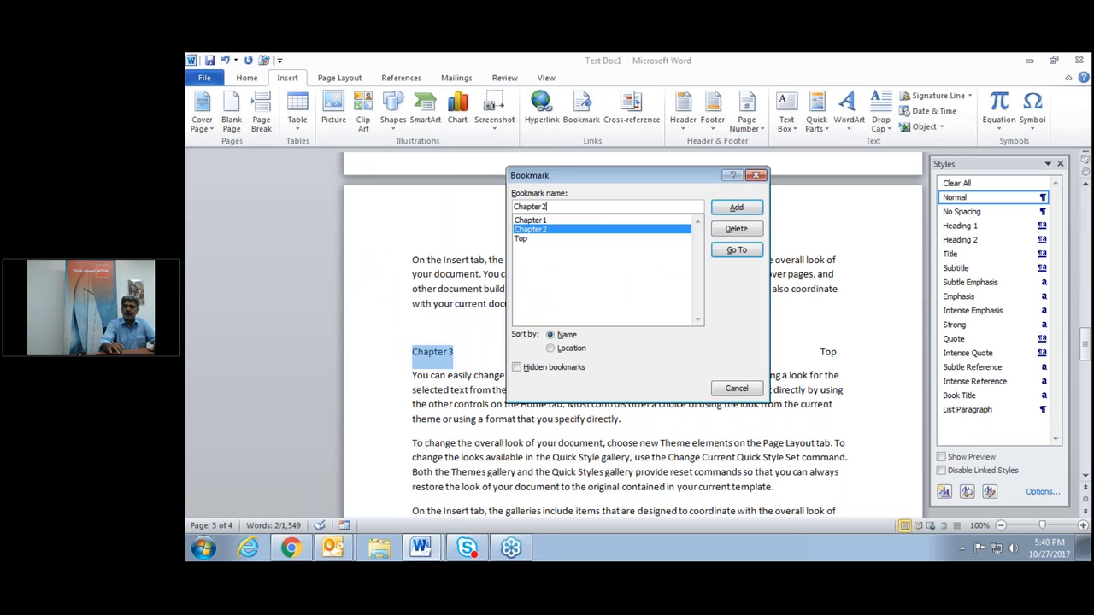
key("BackSpace")
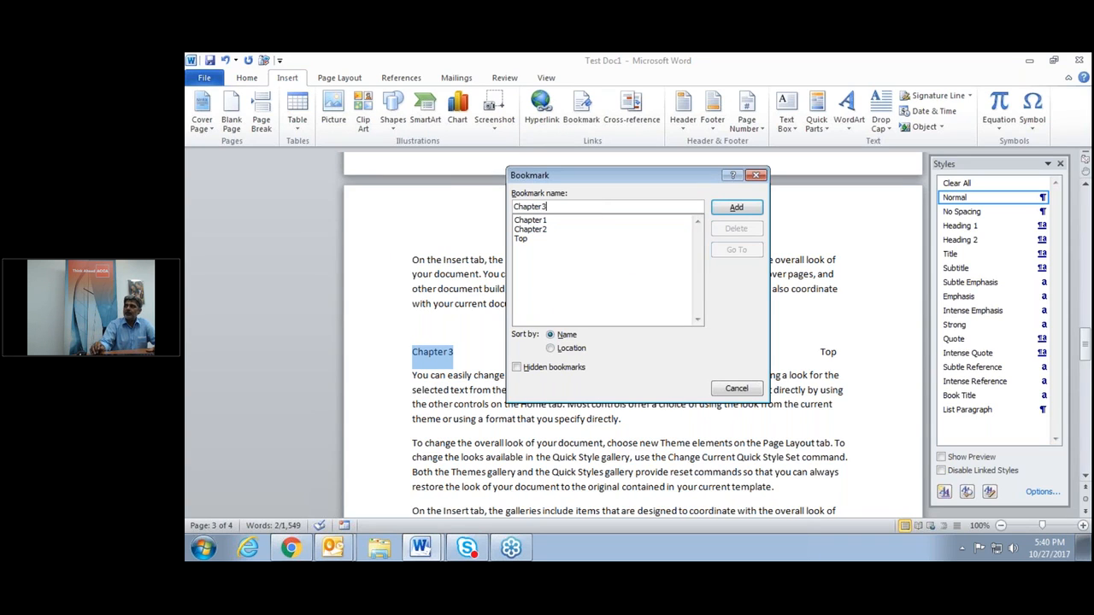
left_click(737, 208)
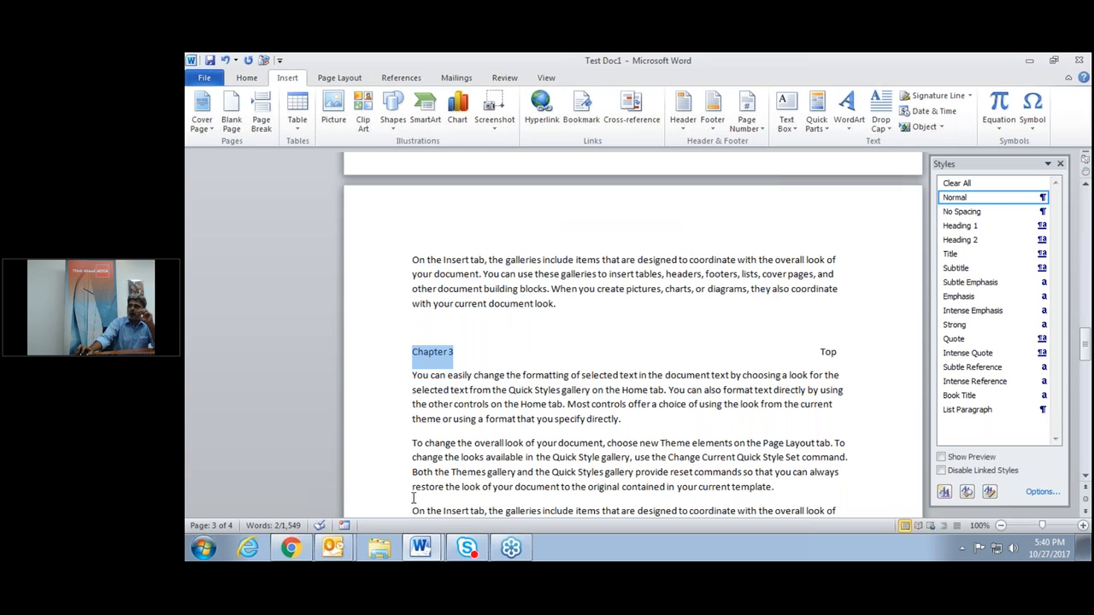
scroll(413, 489, "up", 3)
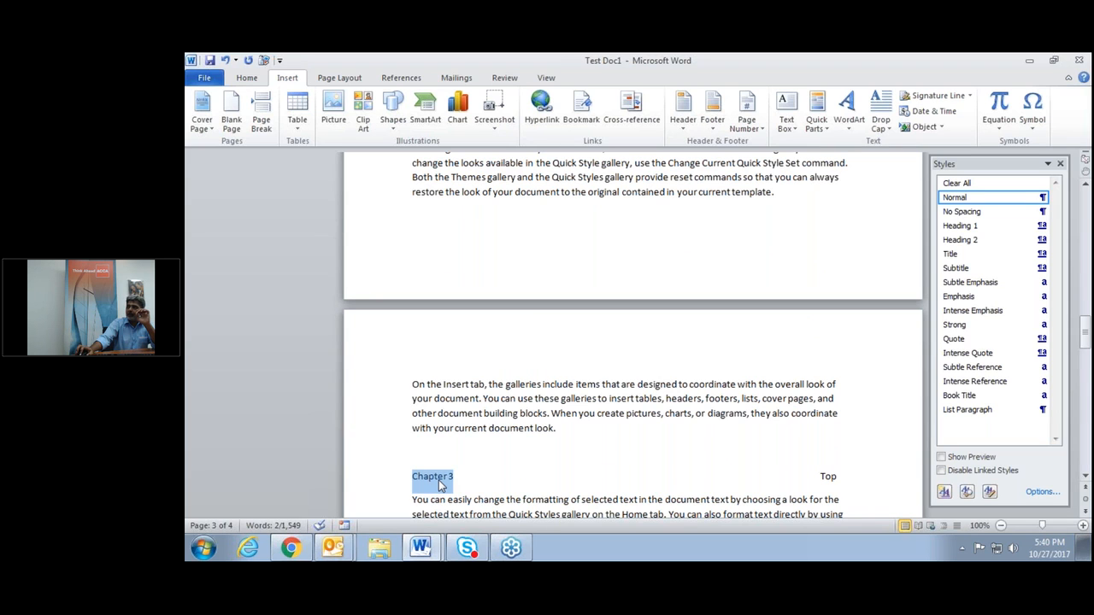
scroll(440, 486, "up", 20)
scroll(413, 262, "up", 15)
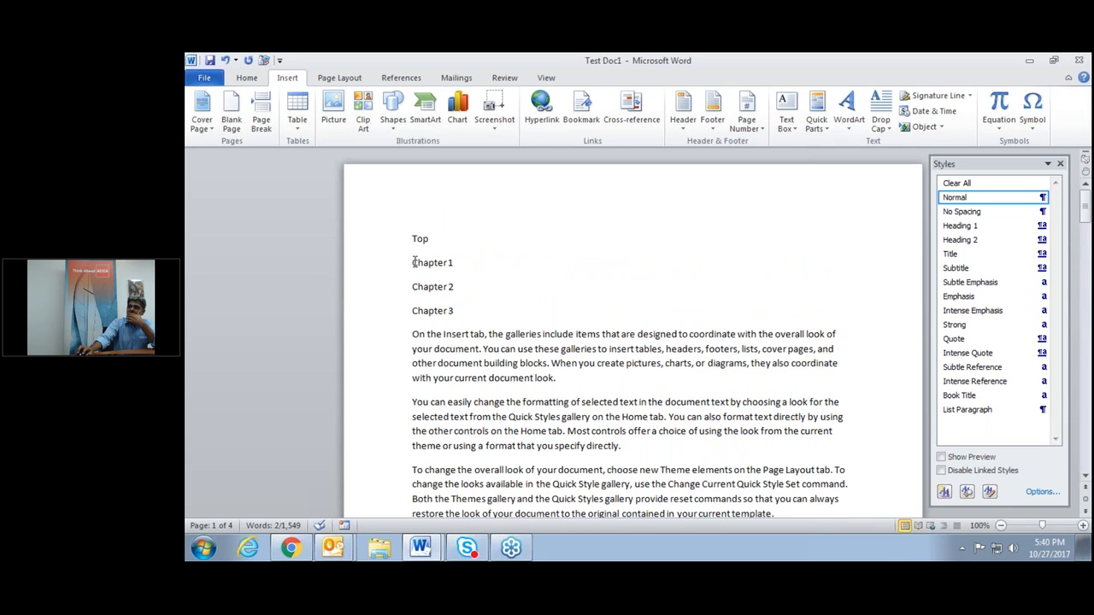
Hyperlink the Chapter 1 contents entry to the Chapter1 bookmark in this document.
left_click_drag(411, 262, 449, 267)
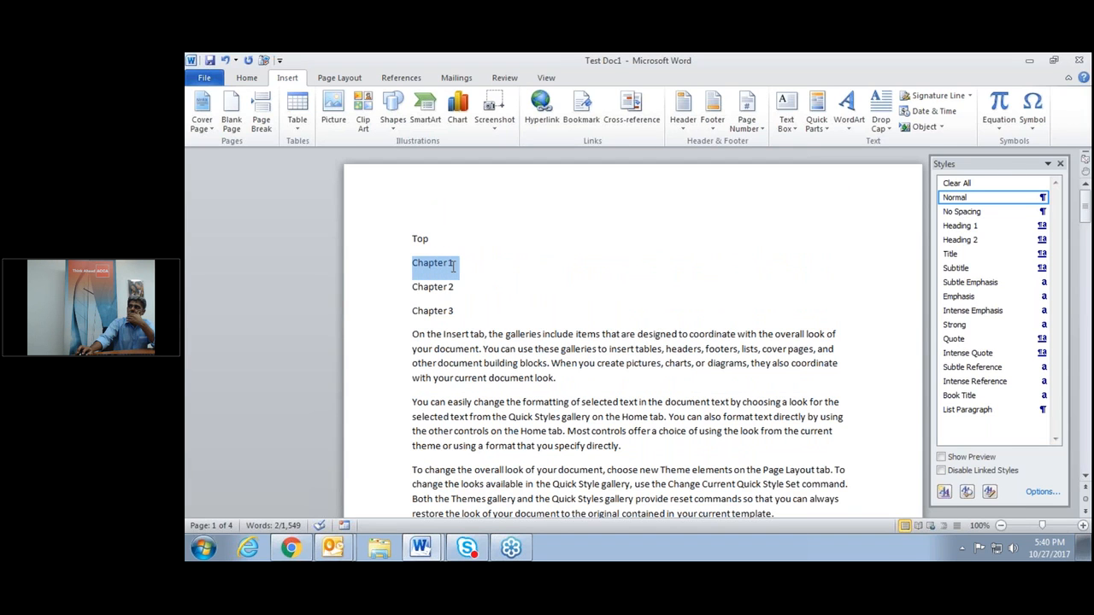
right_click(449, 267)
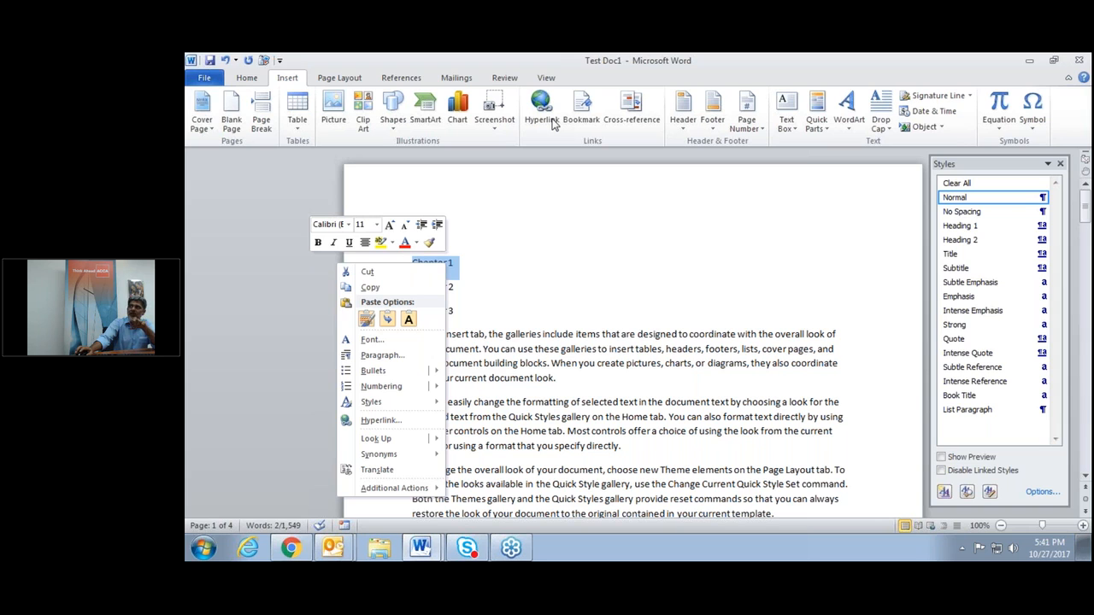
left_click(396, 419)
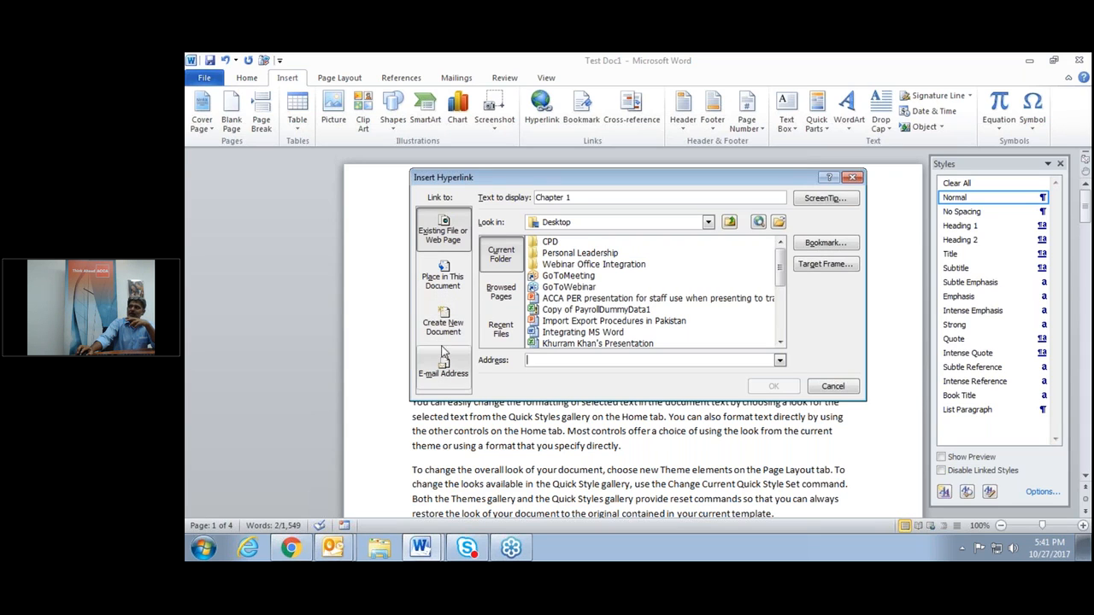
left_click(439, 287)
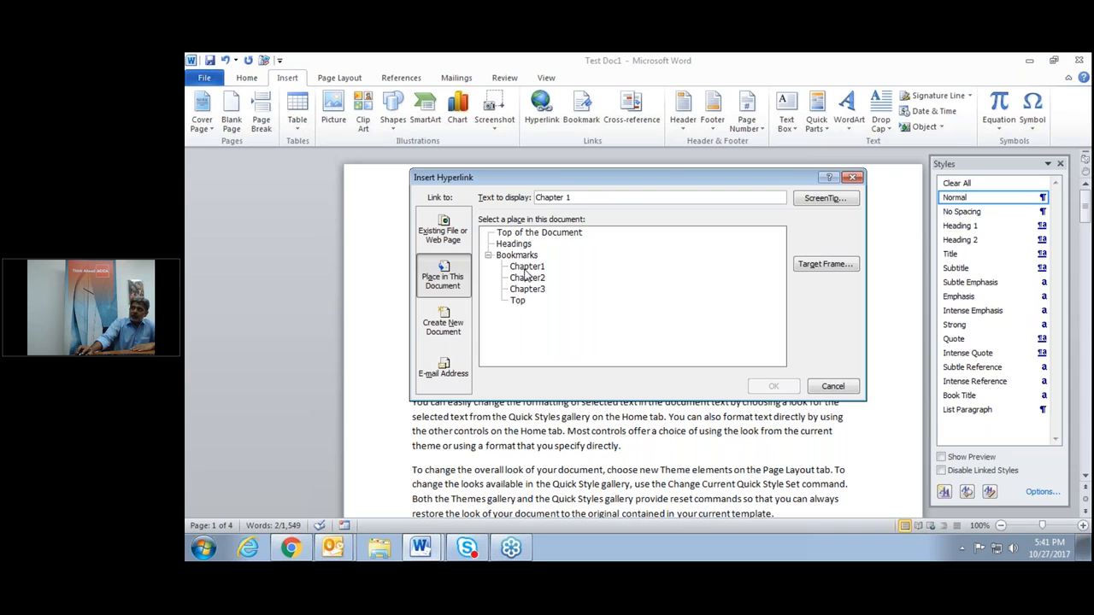
left_click(526, 268)
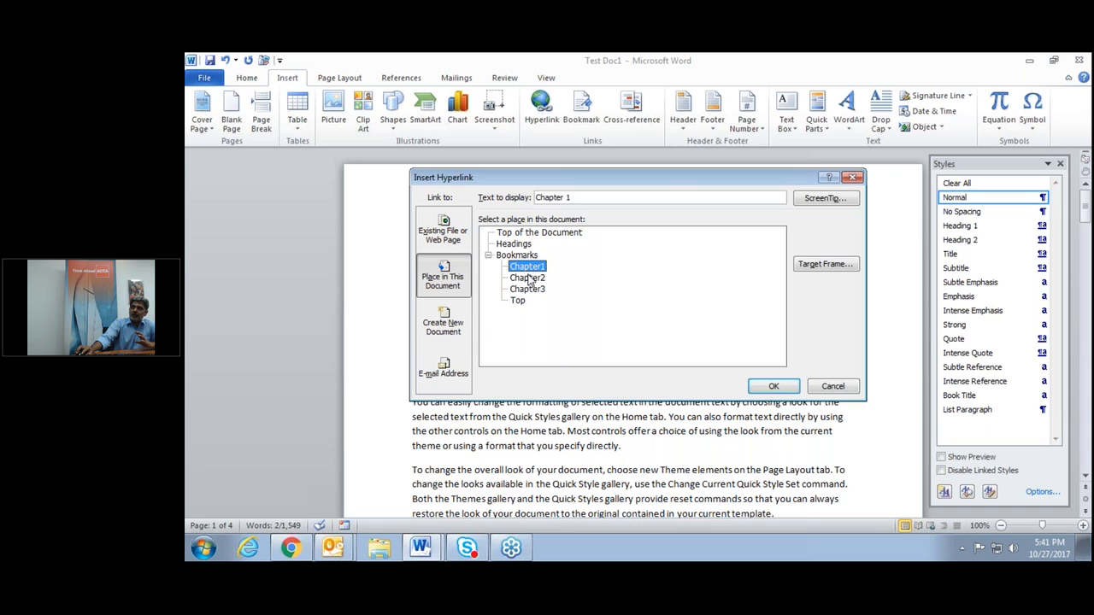
left_click(770, 387)
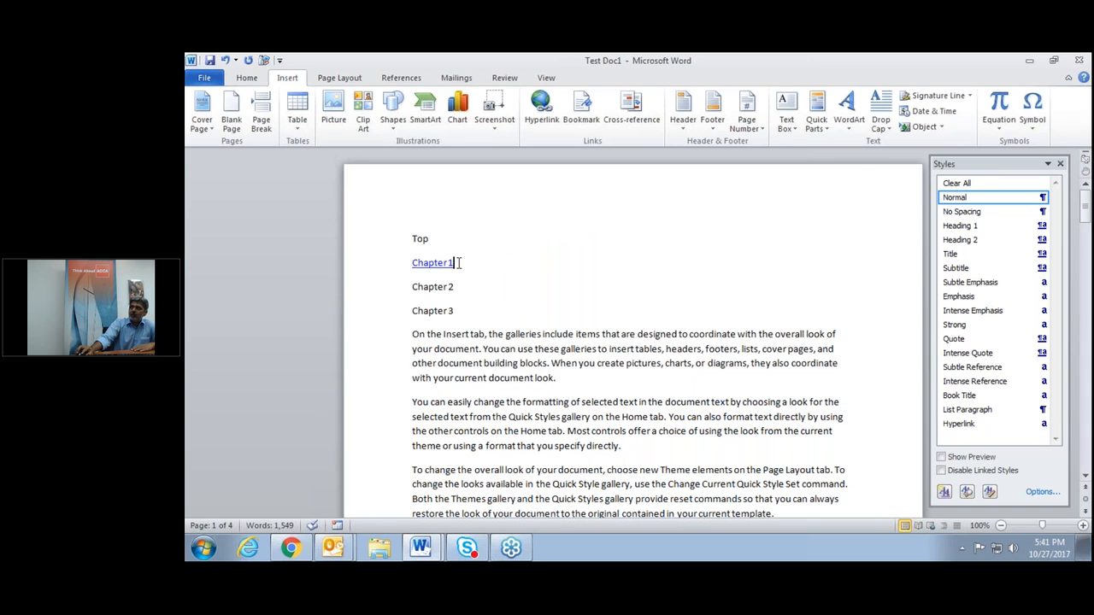
Hyperlink the Chapter 2 and Chapter 3 entries to the Chapter2 and Chapter3 bookmarks.
left_click_drag(412, 286, 459, 288)
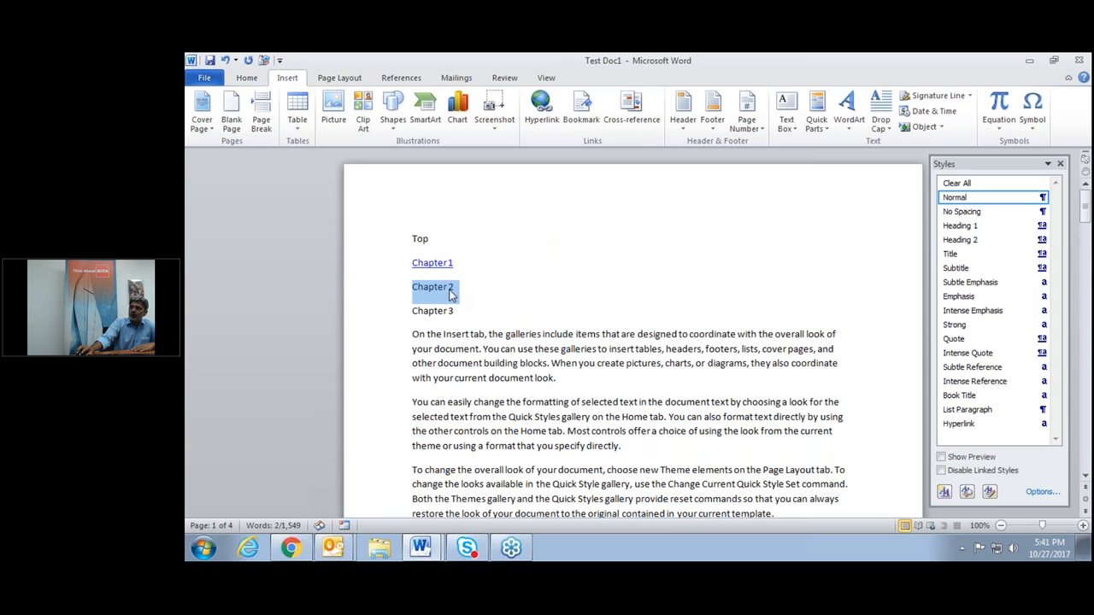
right_click(451, 294)
left_click(402, 450)
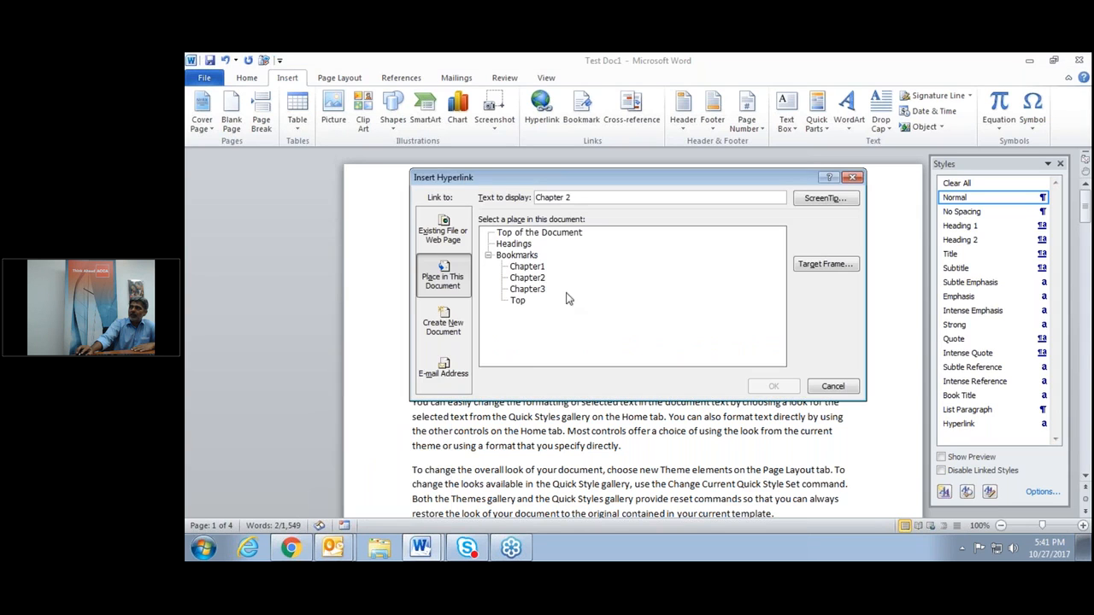
left_click(543, 278)
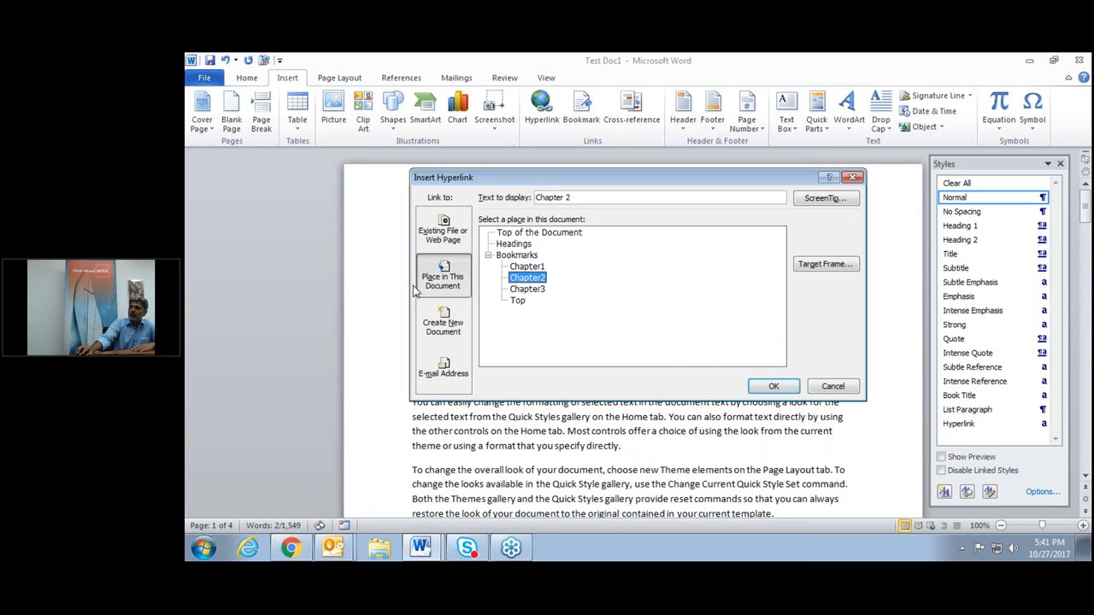
left_click(774, 387)
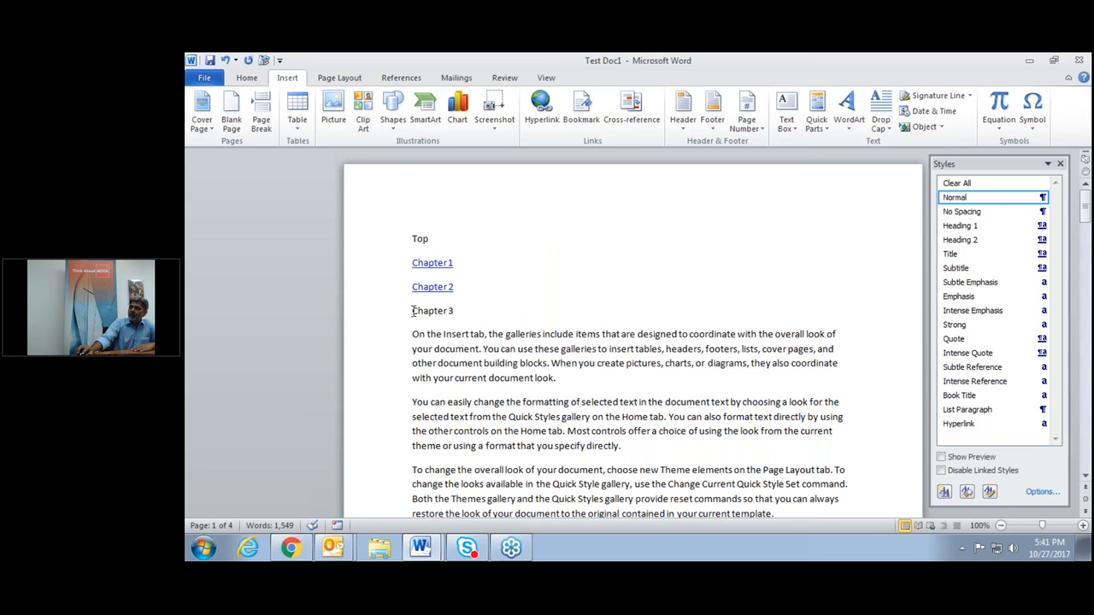
left_click_drag(412, 311, 478, 311)
right_click(443, 313)
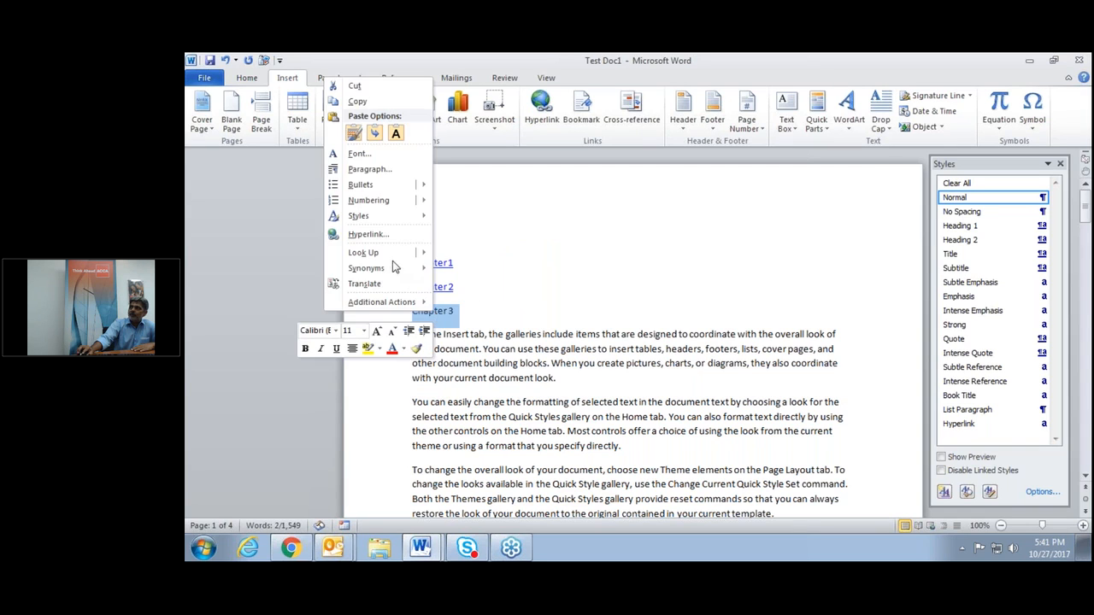
left_click(400, 234)
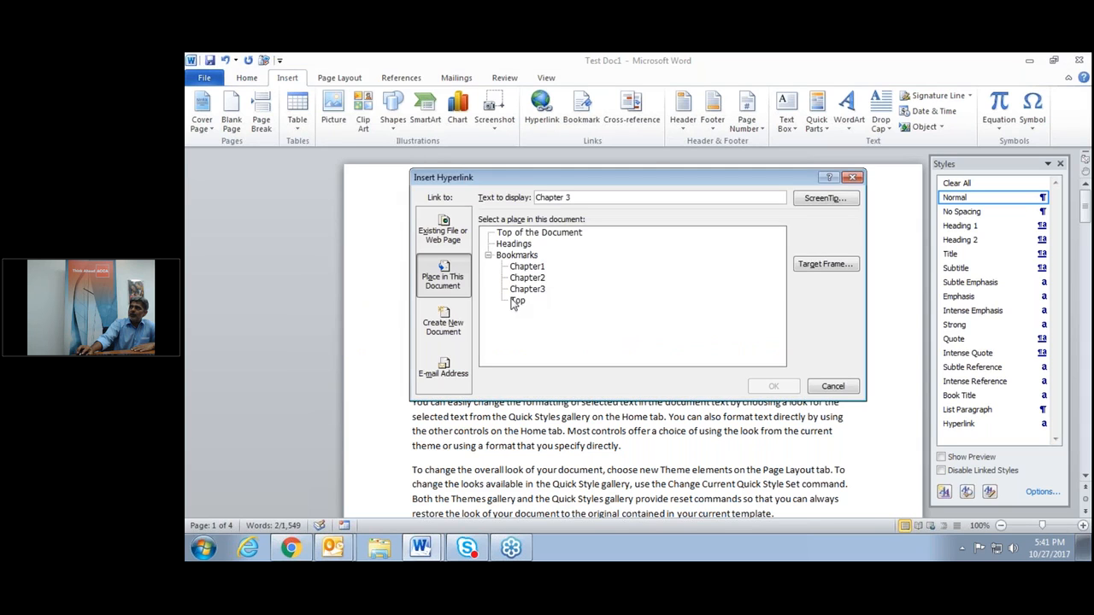
left_click(528, 289)
Confirm the Chapter 3 link, then link the Top beside Chapter 1 to the Top bookmark.
left_click(761, 386)
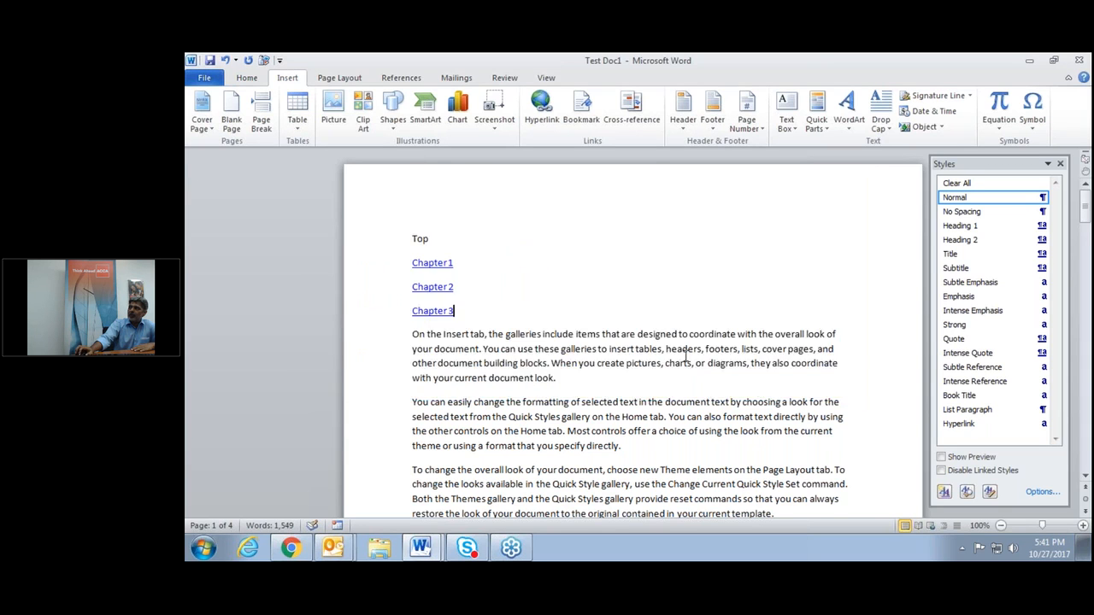
scroll(684, 358, "down", 5)
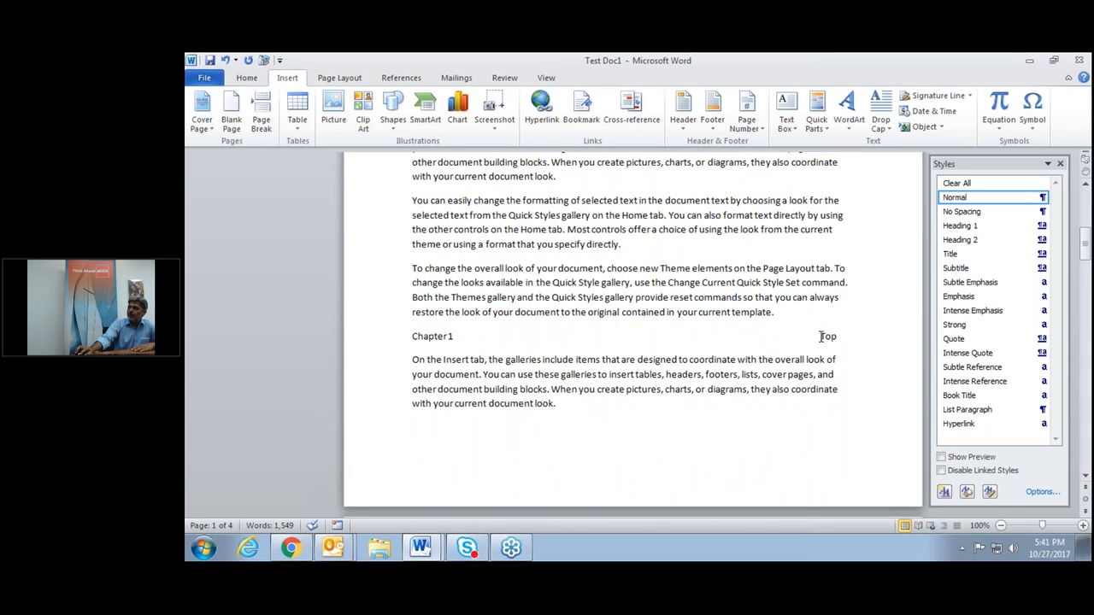
left_click_drag(822, 337, 838, 338)
right_click(830, 338)
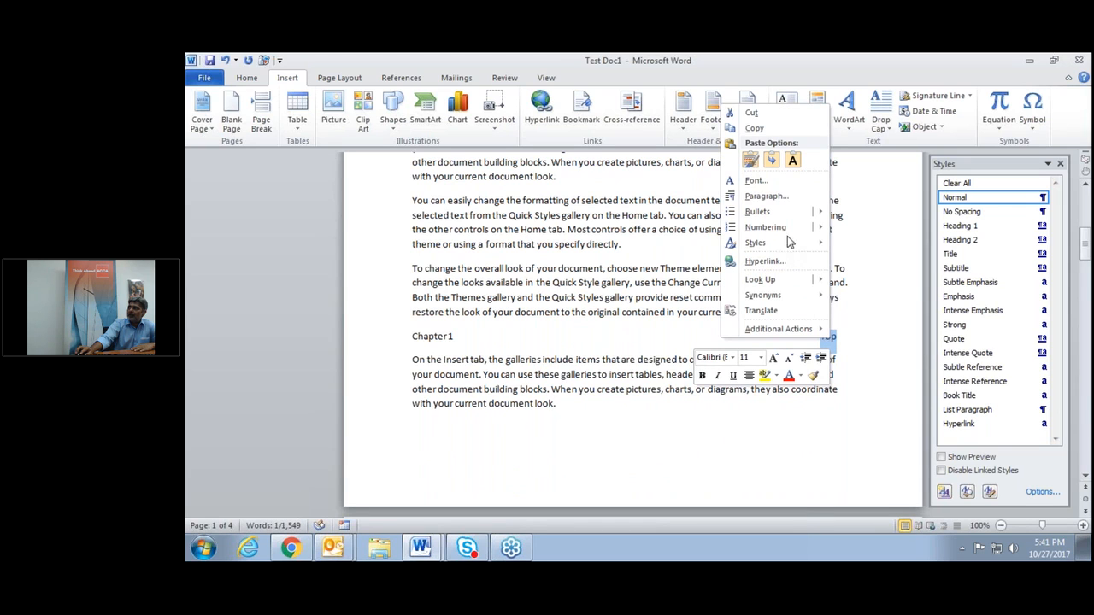
left_click(764, 260)
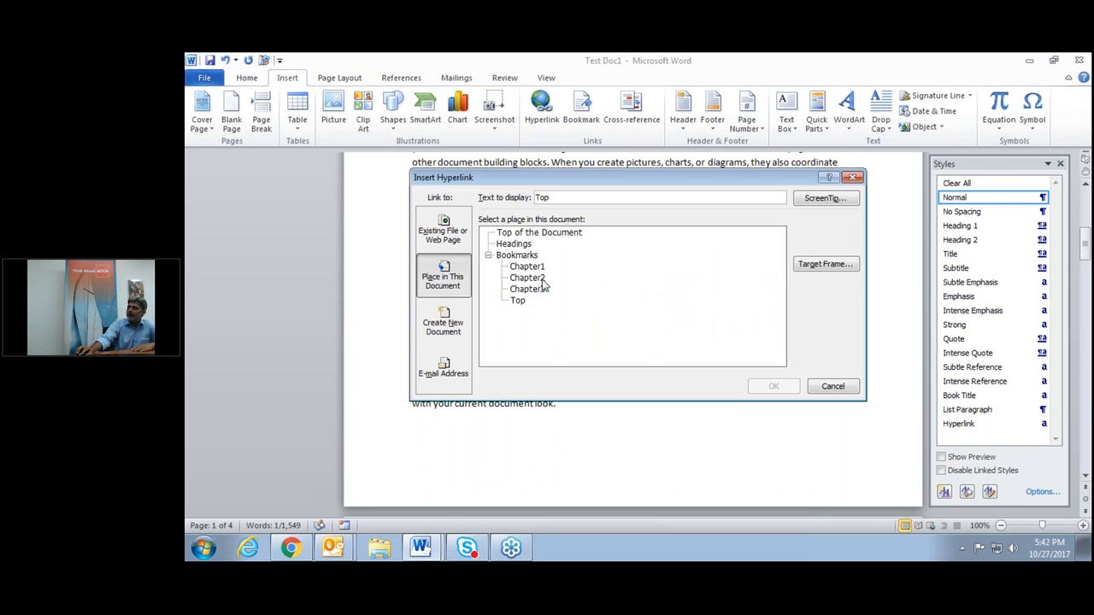
left_click(518, 300)
left_click(787, 389)
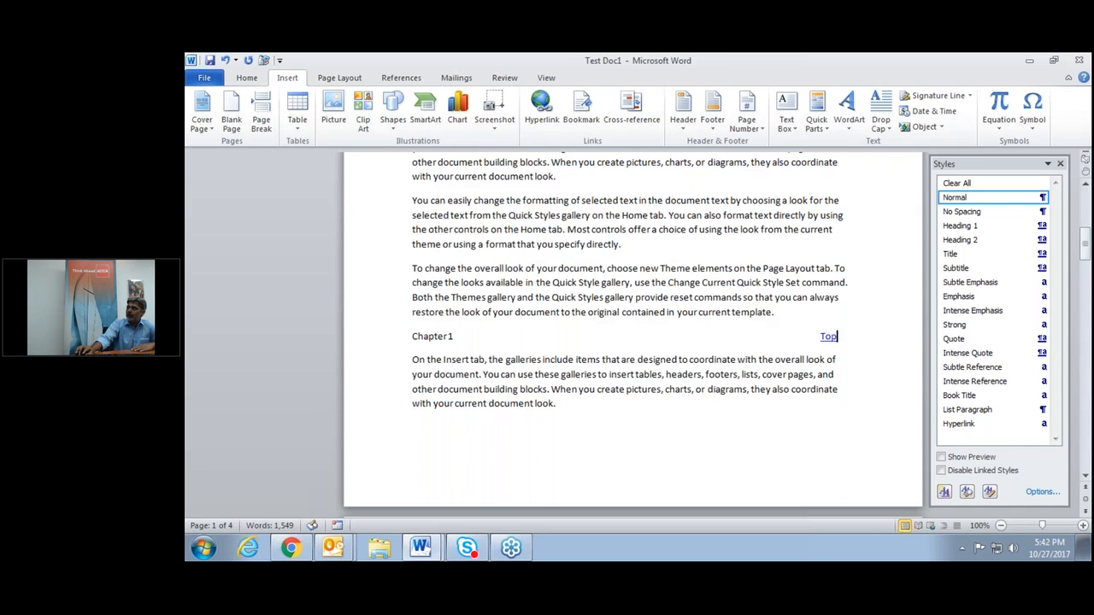
Link the Top label beside Chapter 2 to the Top bookmark.
scroll(632, 334, "down", 10)
scroll(820, 430, "down", 1)
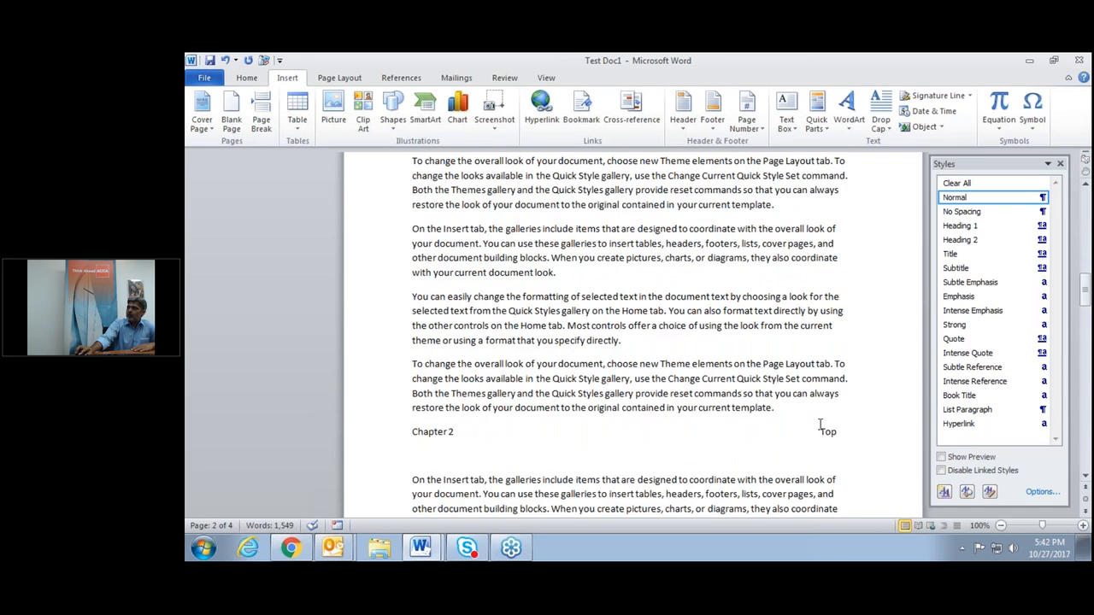
left_click_drag(821, 429, 838, 432)
right_click(828, 441)
left_click(786, 361)
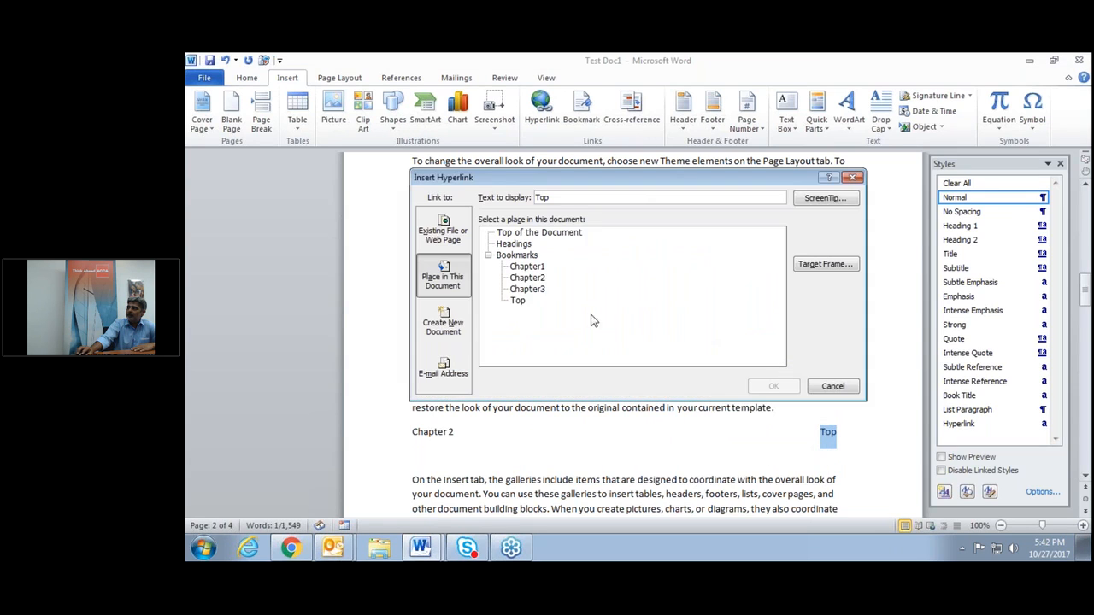
left_click(518, 301)
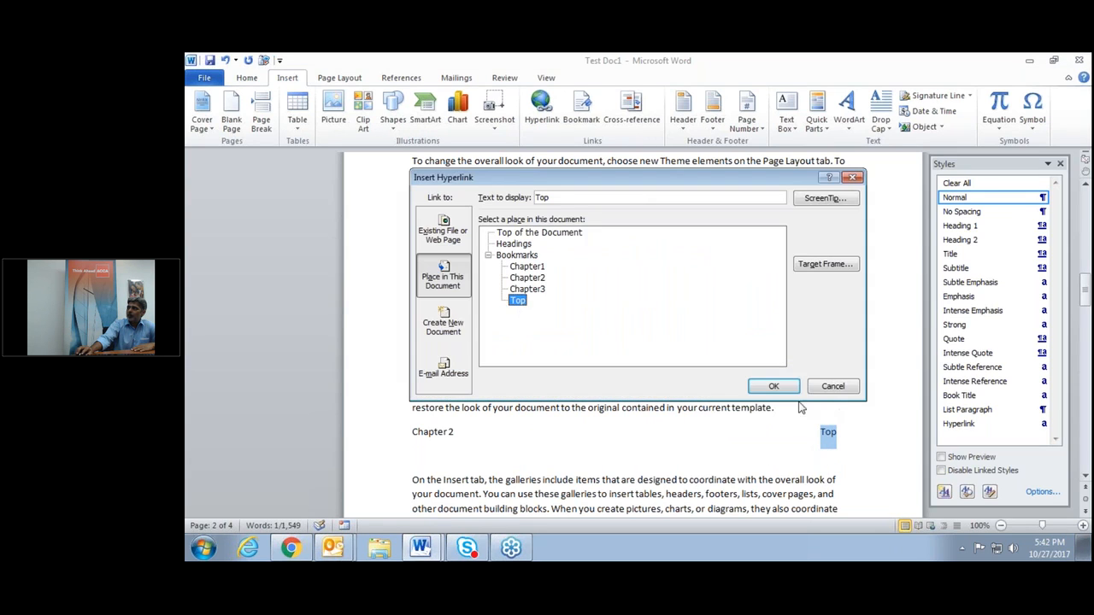
left_click(772, 386)
Link the Top label beside Chapter 3 to the Top bookmark.
scroll(821, 377, "down", 10)
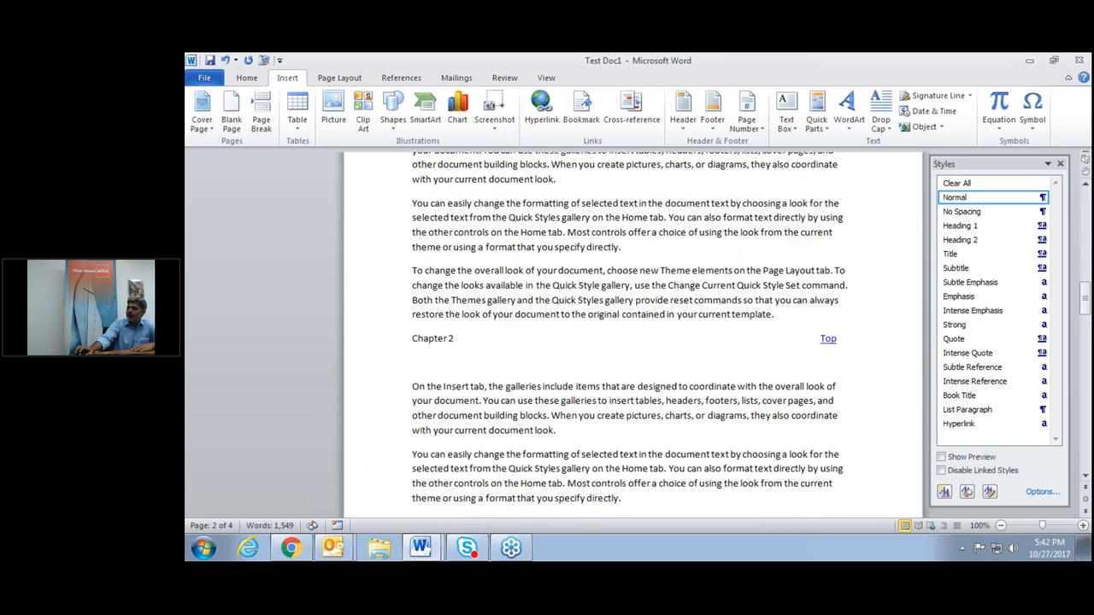
left_click_drag(821, 381, 844, 384)
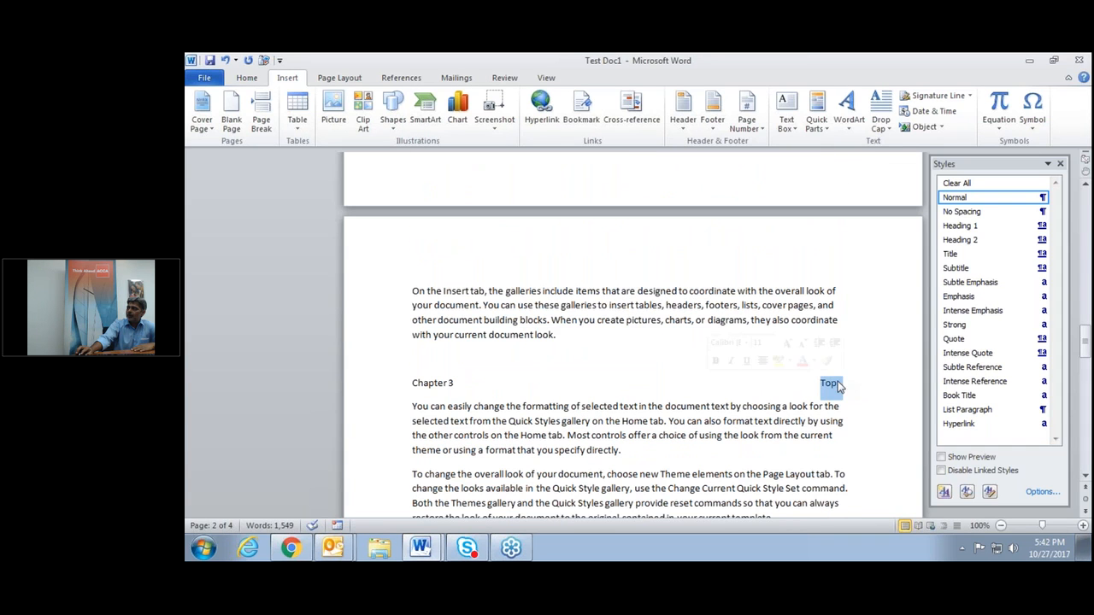
scroll(838, 359, "down", 1)
right_click(831, 353)
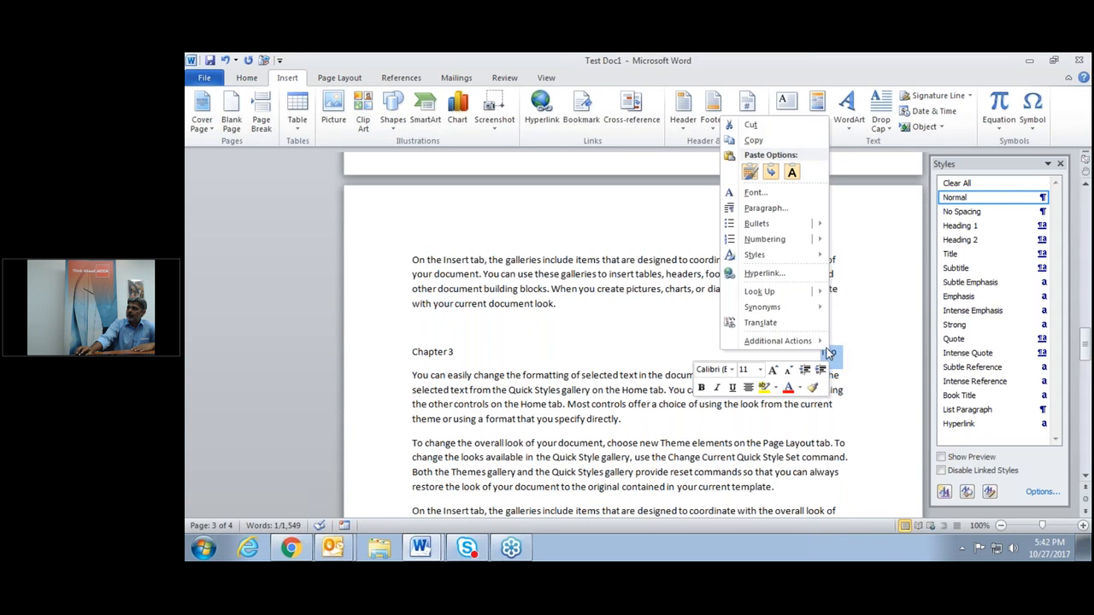
left_click(774, 273)
left_click(517, 301)
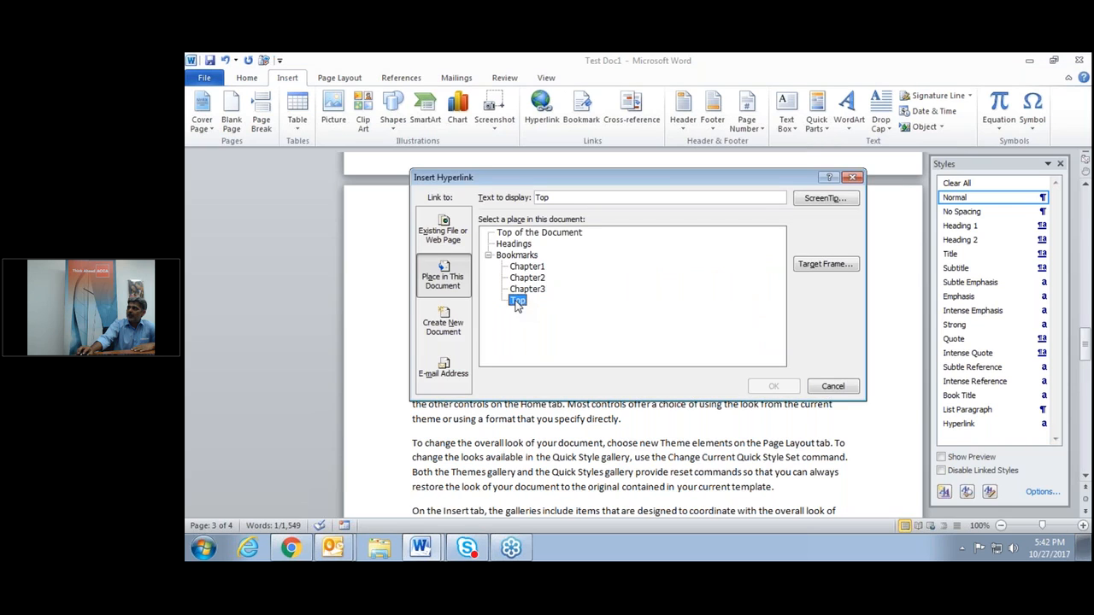
left_click(774, 386)
scroll(615, 341, "down", 3)
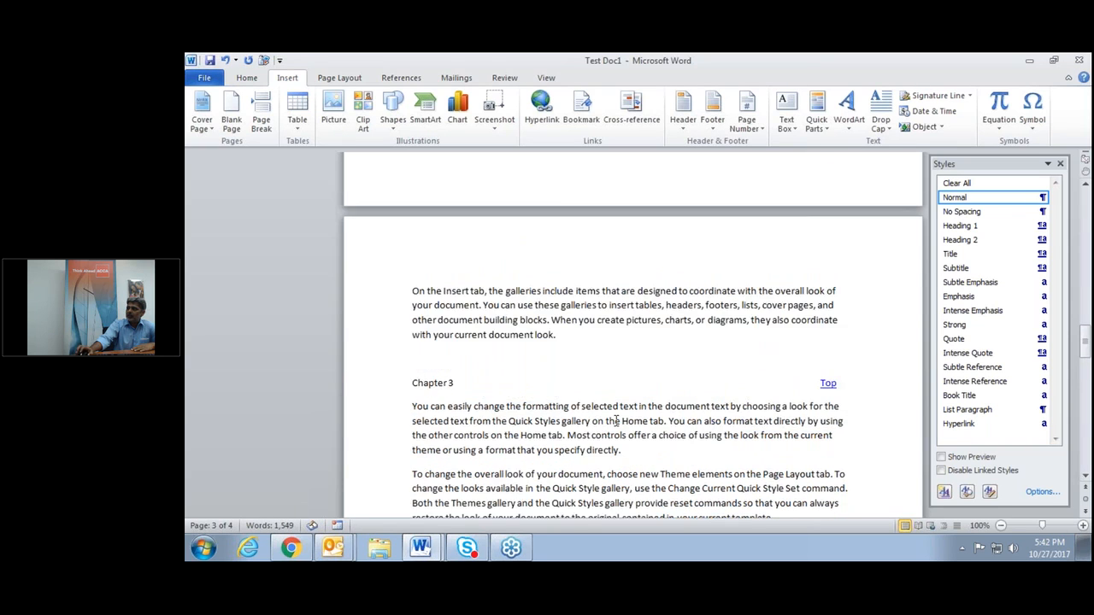
scroll(615, 420, "down", 7)
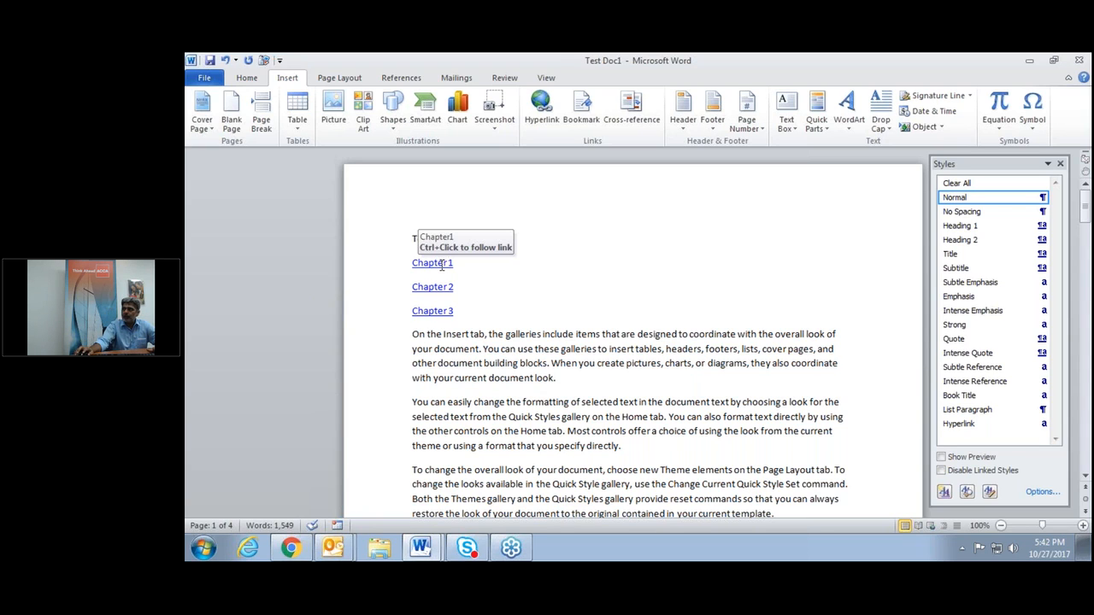
Follow the Chapter 1 and Chapter 2 links, returning to the contents via each Top link.
left_click(441, 265, "ctrl")
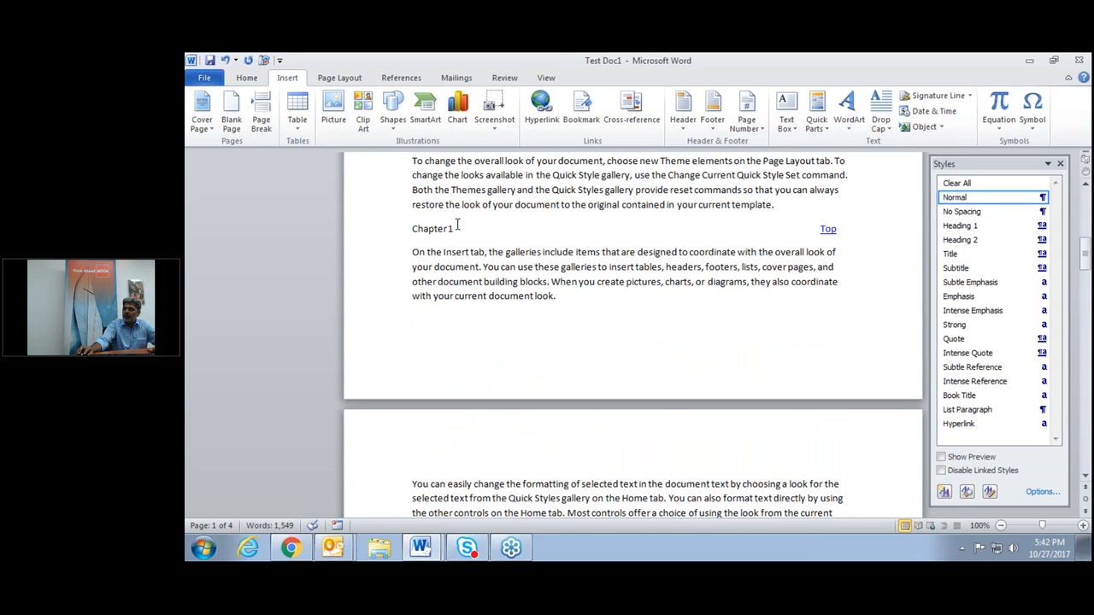
left_click(827, 230, "ctrl")
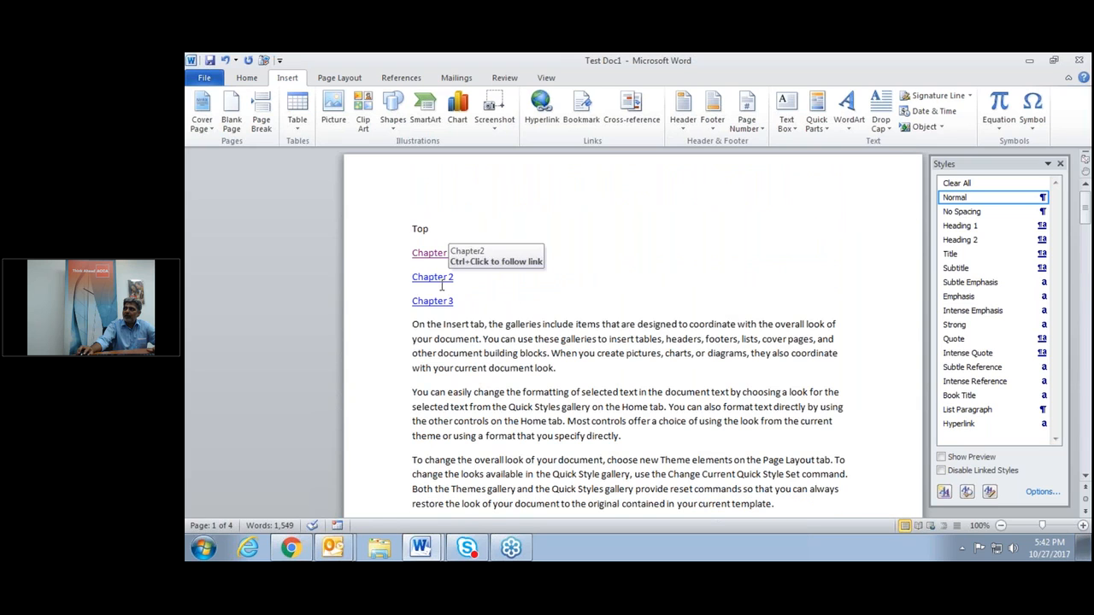
left_click(432, 277, "ctrl")
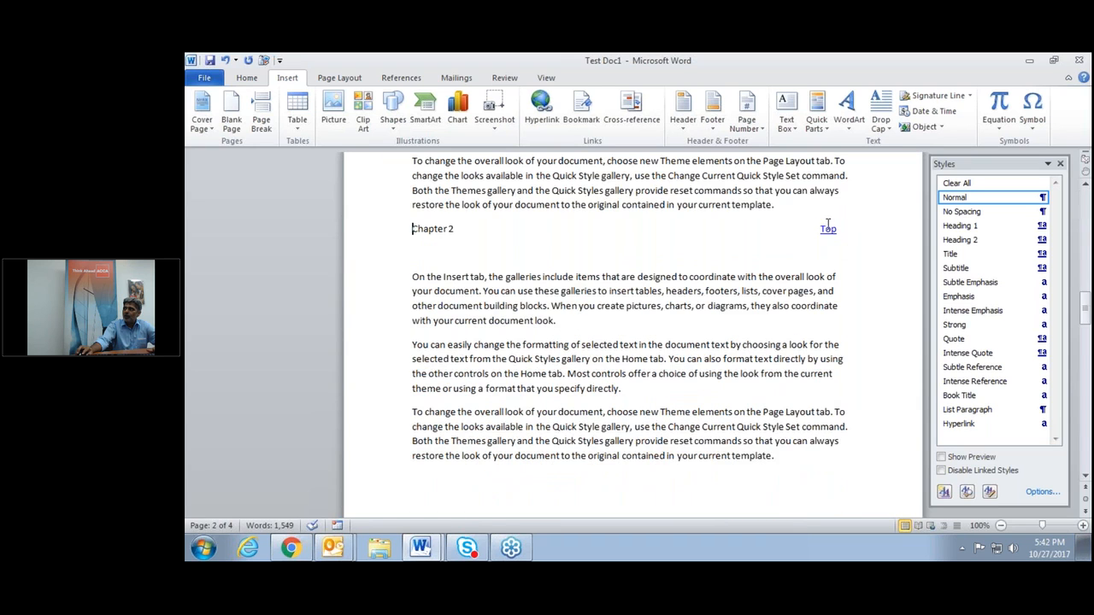
left_click(828, 230, "ctrl")
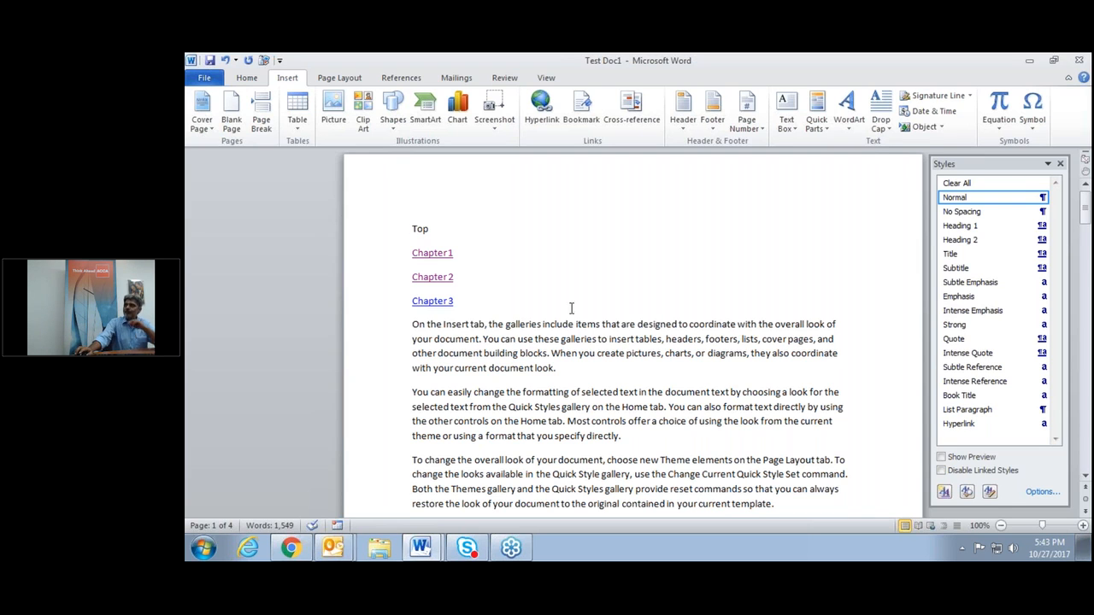
scroll(594, 352, "down", 1)
scroll(594, 352, "down", 4)
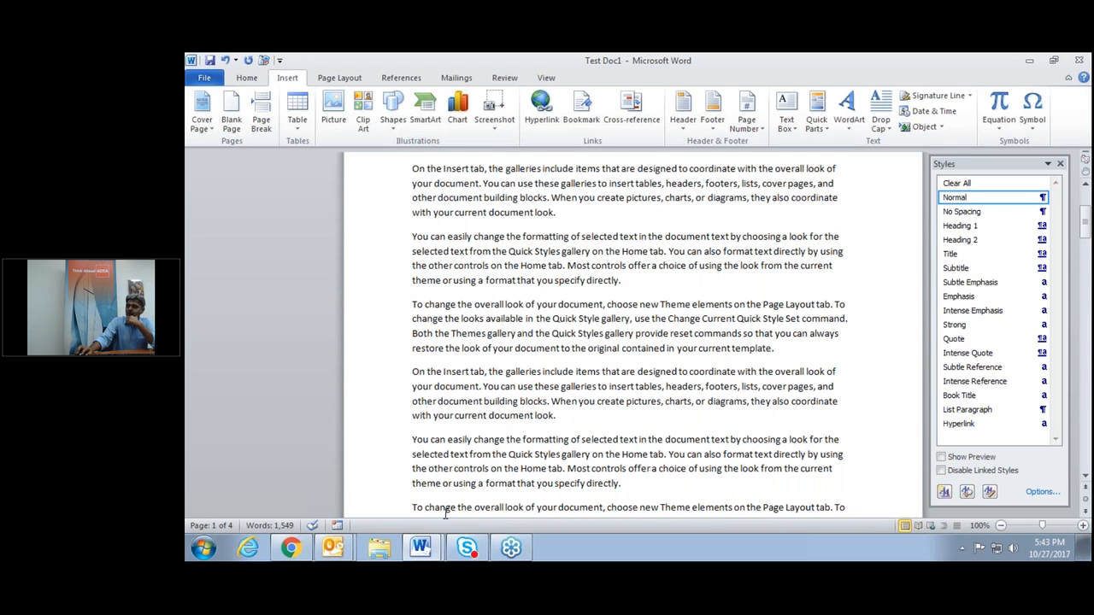
left_click(378, 554)
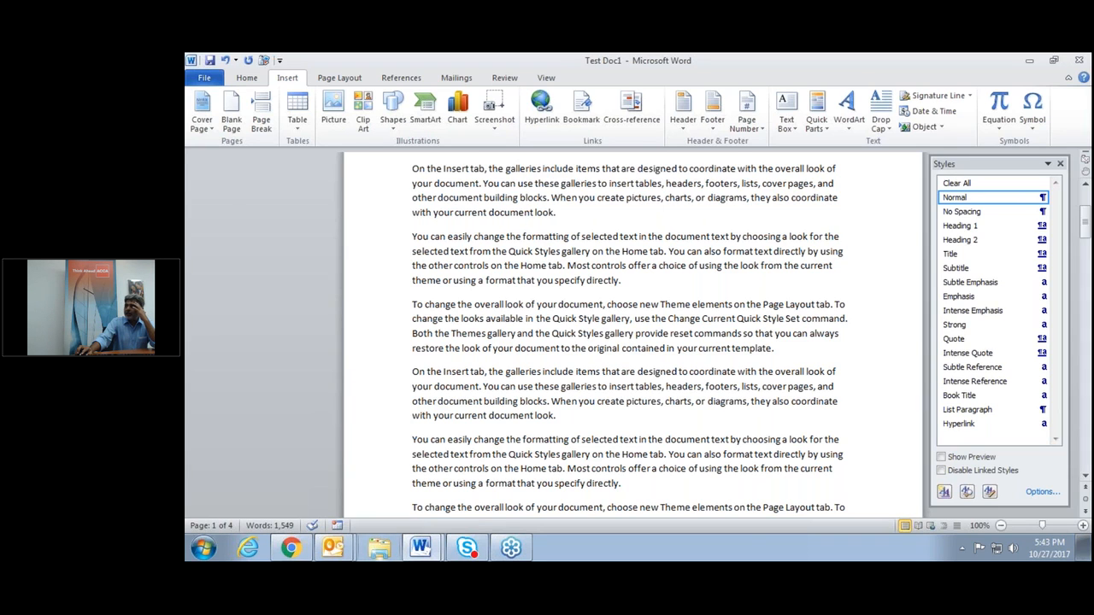
Open the CopyPast Example for Excel to Word workbook from the desktop's Webinar Office Integration folder.
left_click(741, 122)
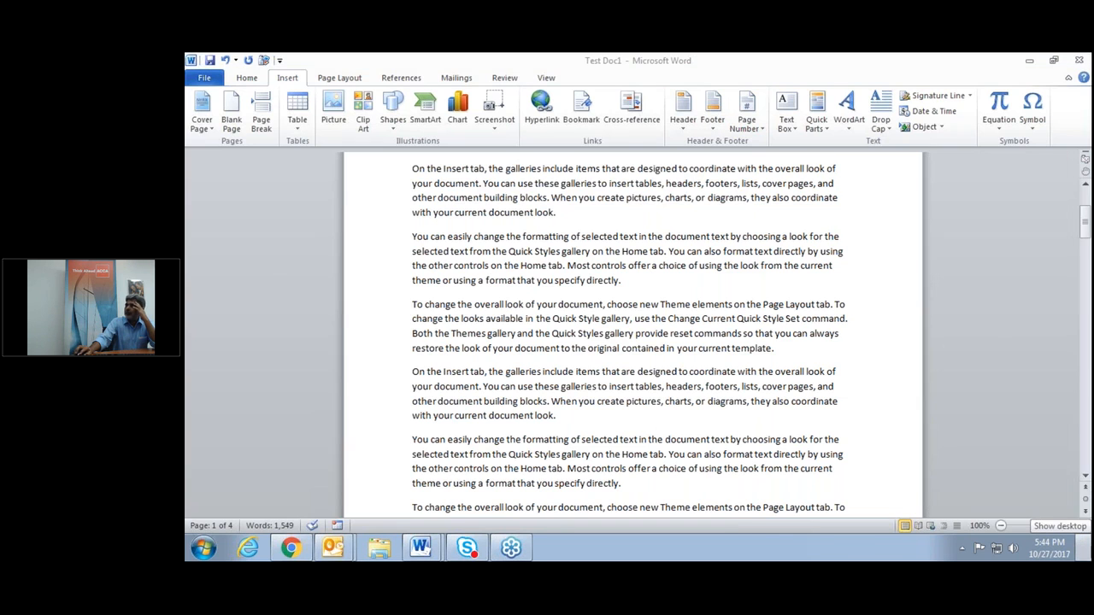
left_click(1088, 547)
double_click(462, 247)
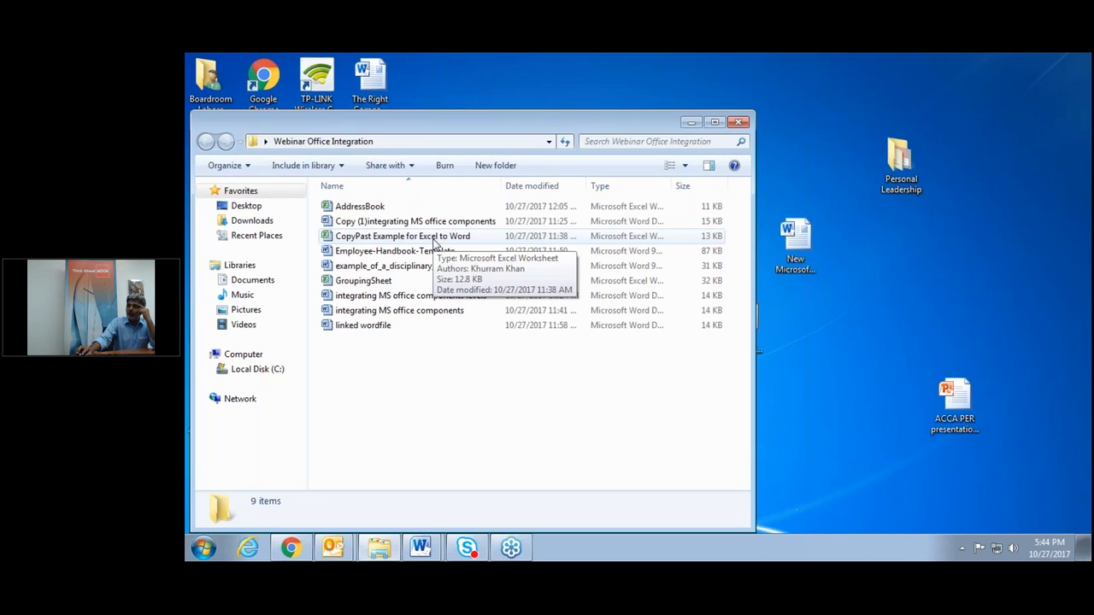
left_click(434, 240)
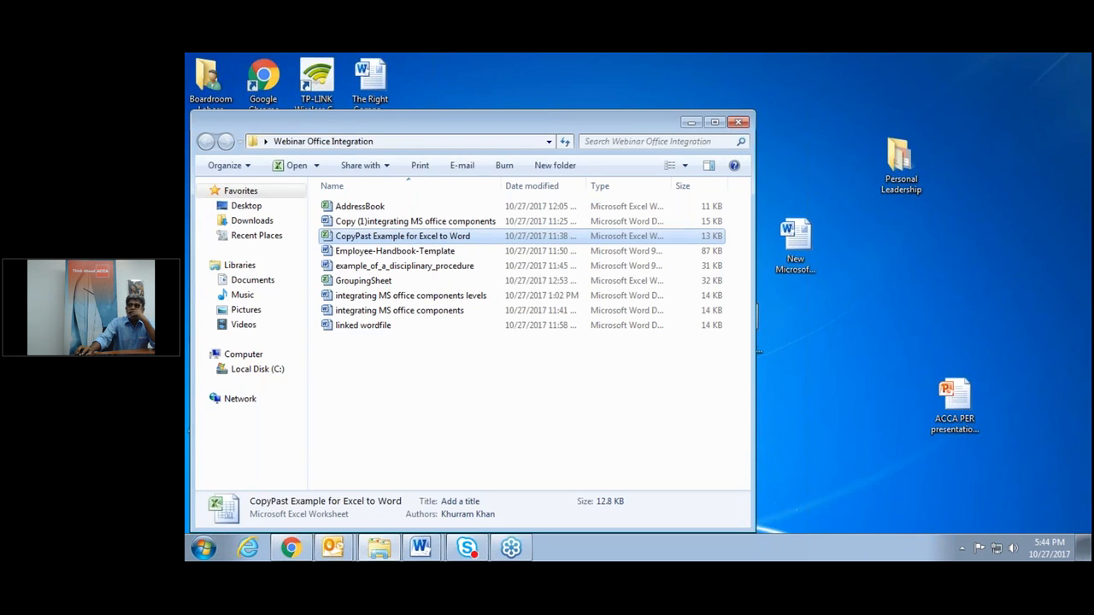
key("Return")
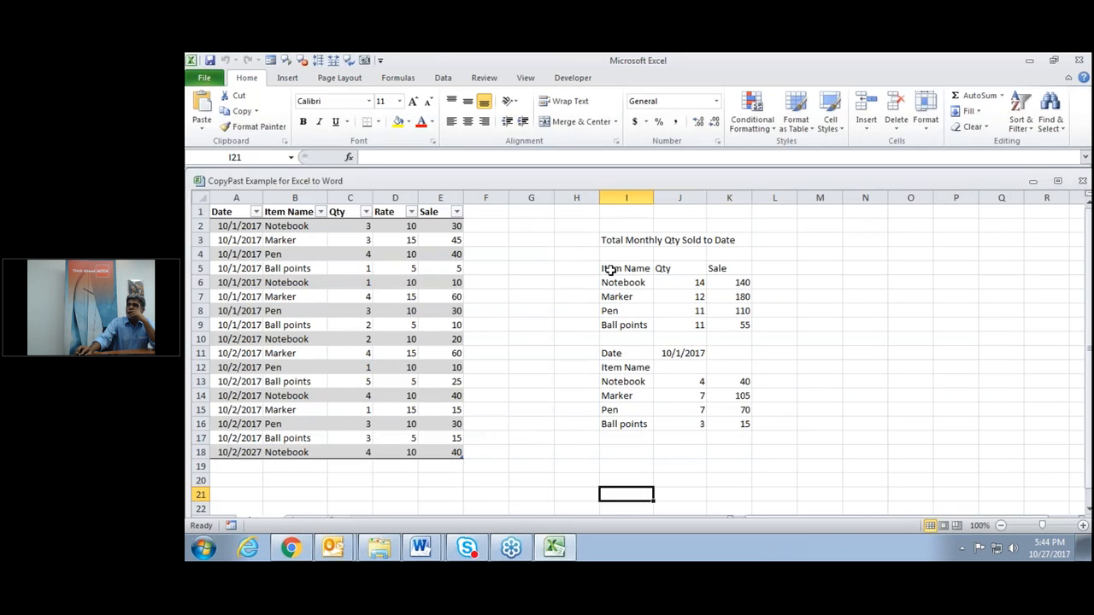
Copy the summary table in I3:K9 and switch to the Test Doc1 document.
left_click_drag(622, 241, 727, 319)
key("ctrl+c")
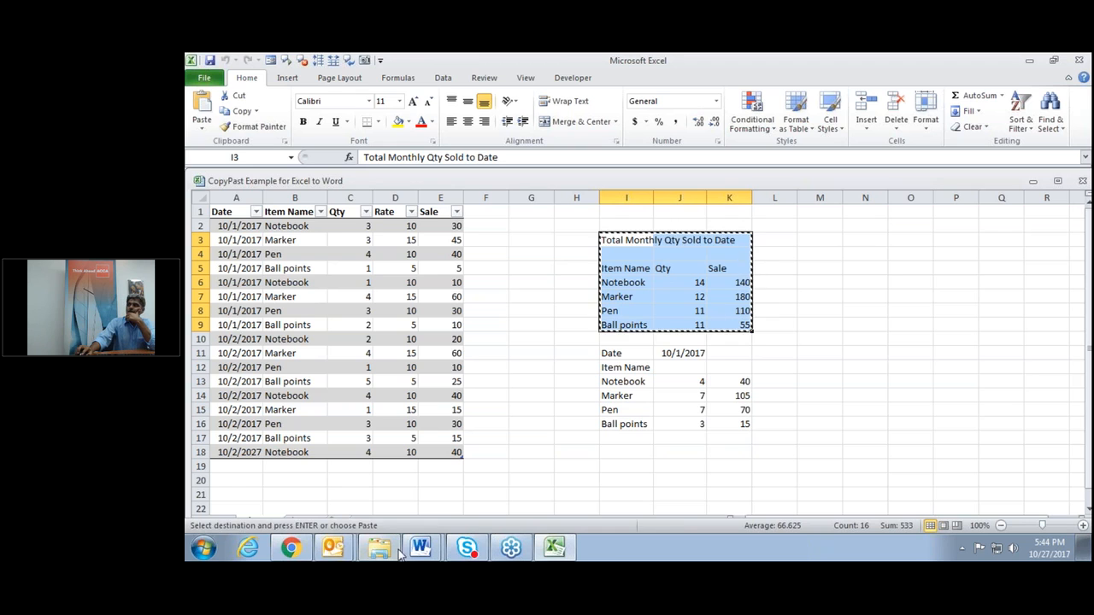
left_click(425, 550)
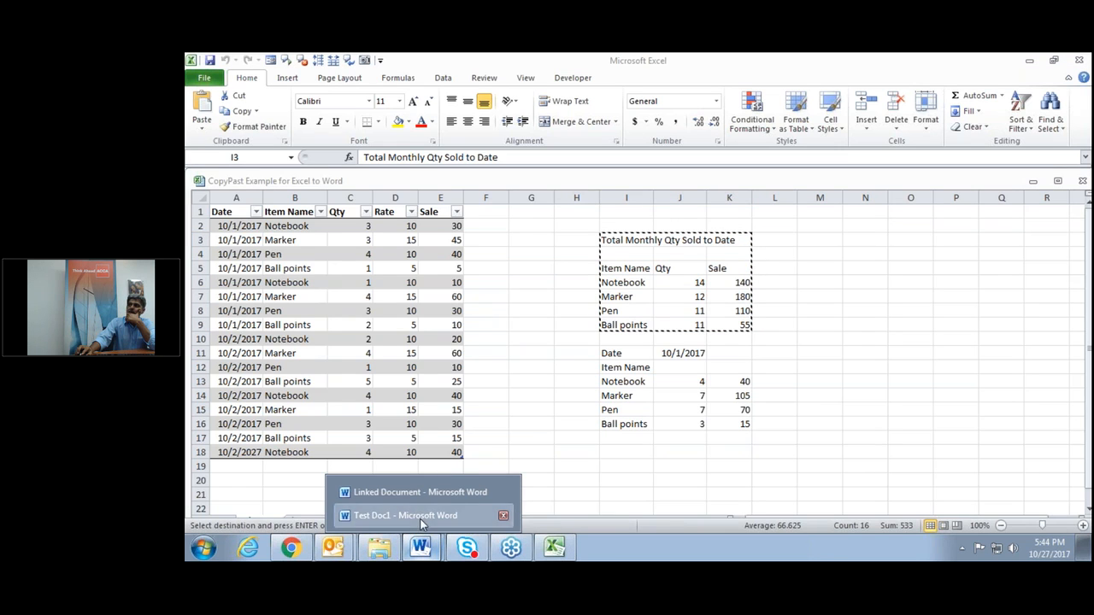
left_click(419, 512)
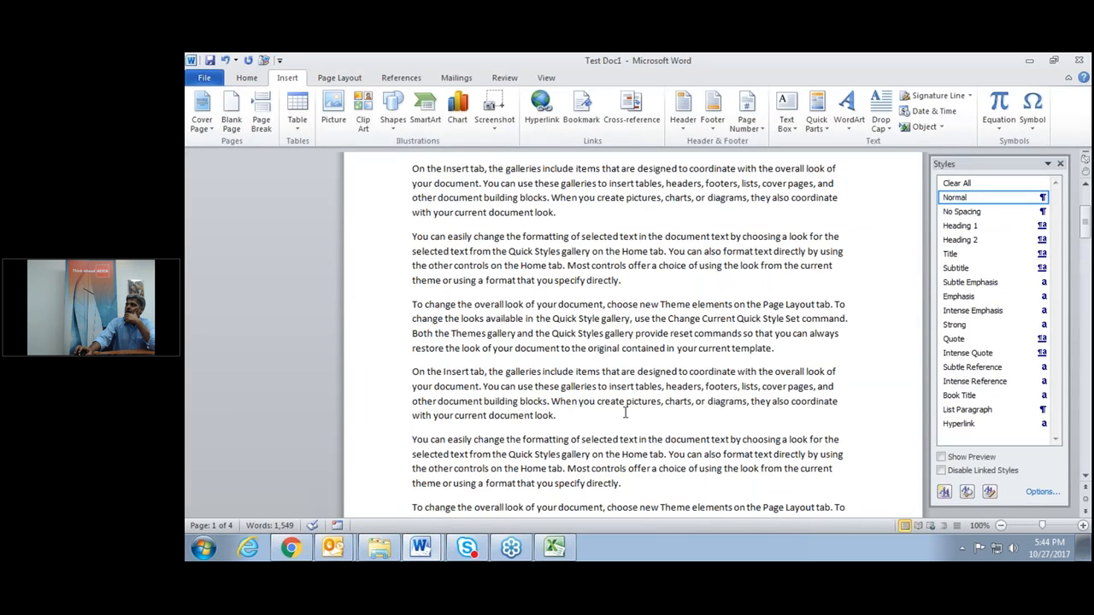
Paste the table with Link & Keep Source Formatting into a new paragraph before the third paragraph.
scroll(625, 413, "up", 3)
scroll(625, 413, "down", 2)
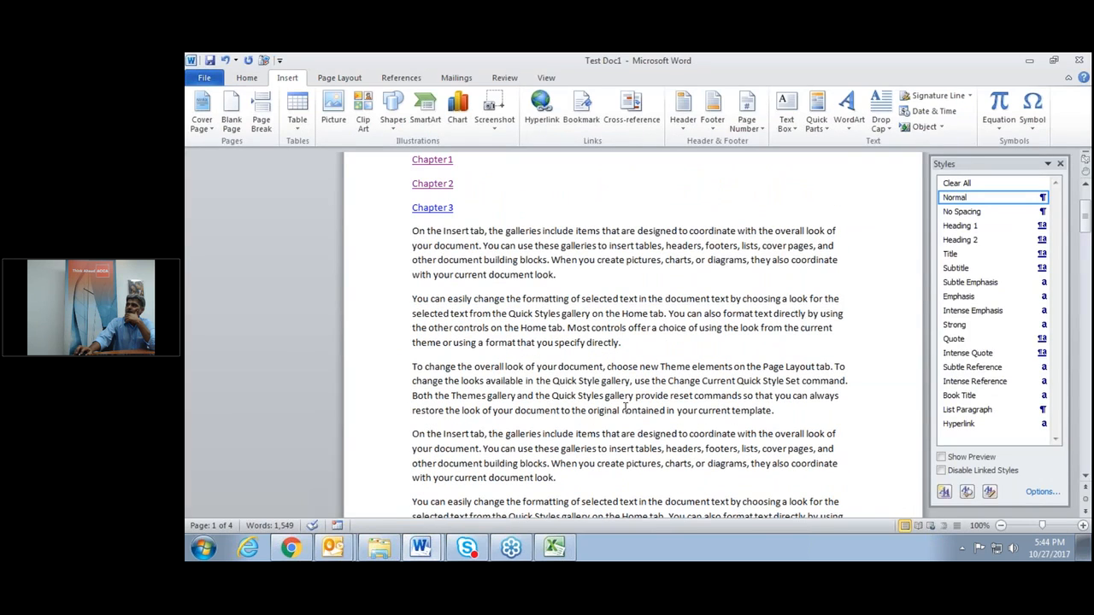
left_click(412, 367)
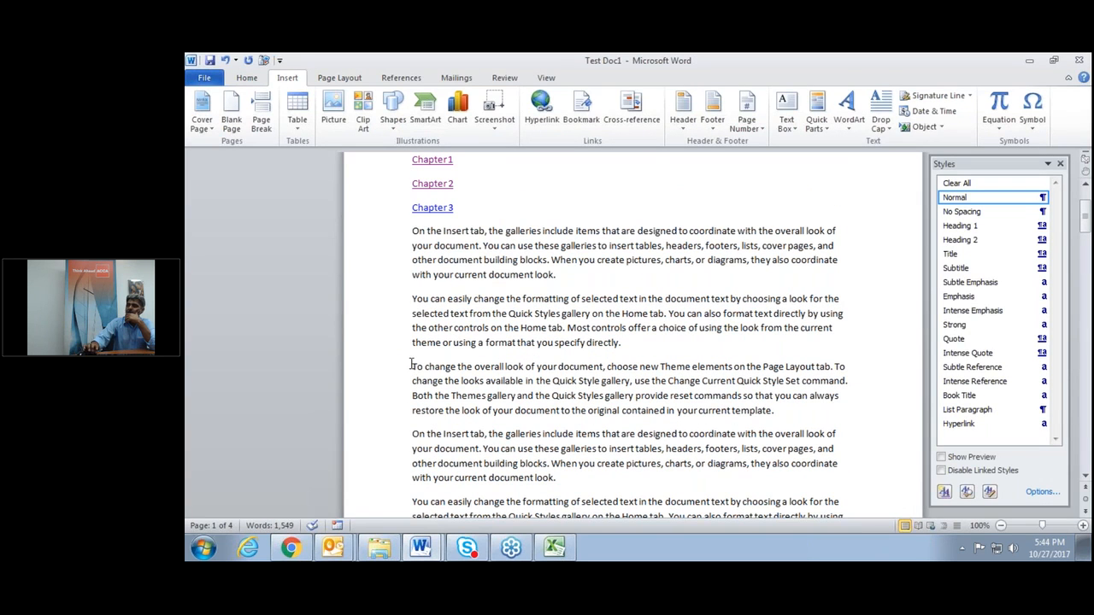
key("Return")
key("Up")
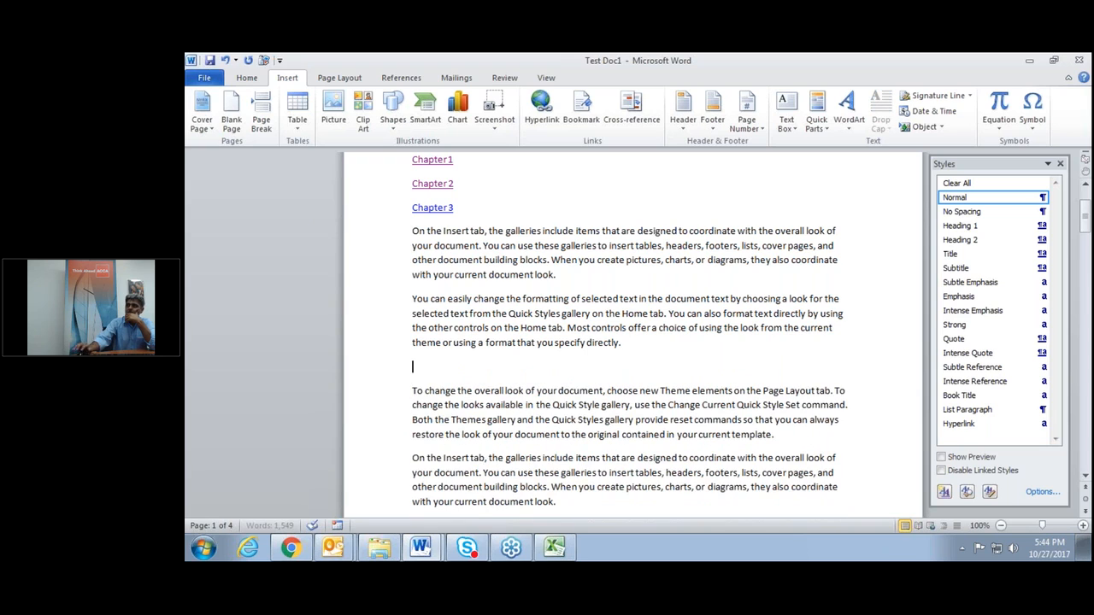
right_click(425, 366)
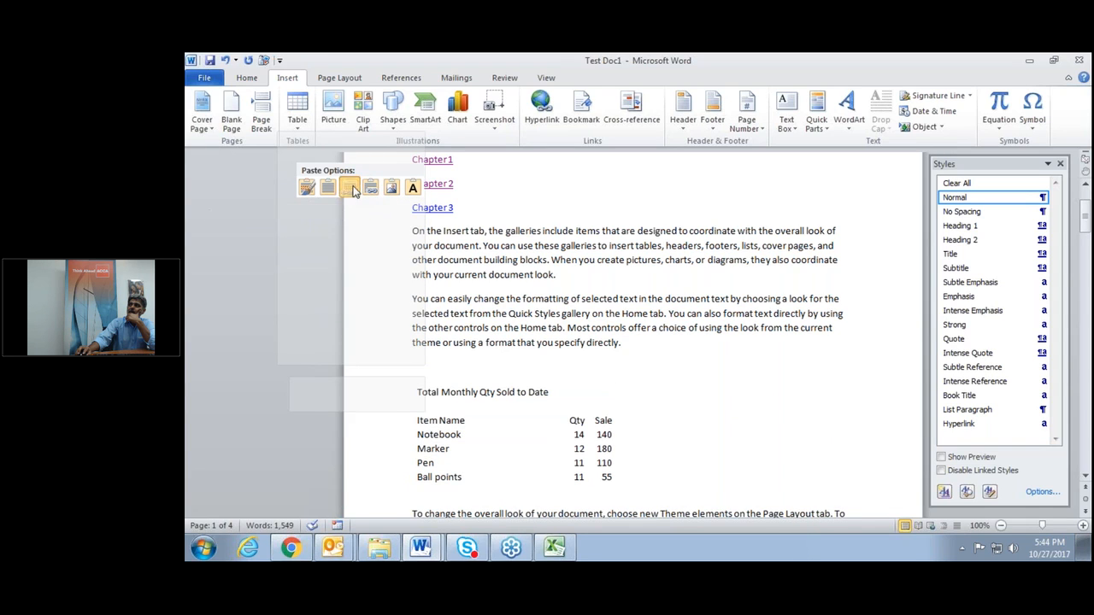
left_click(352, 191)
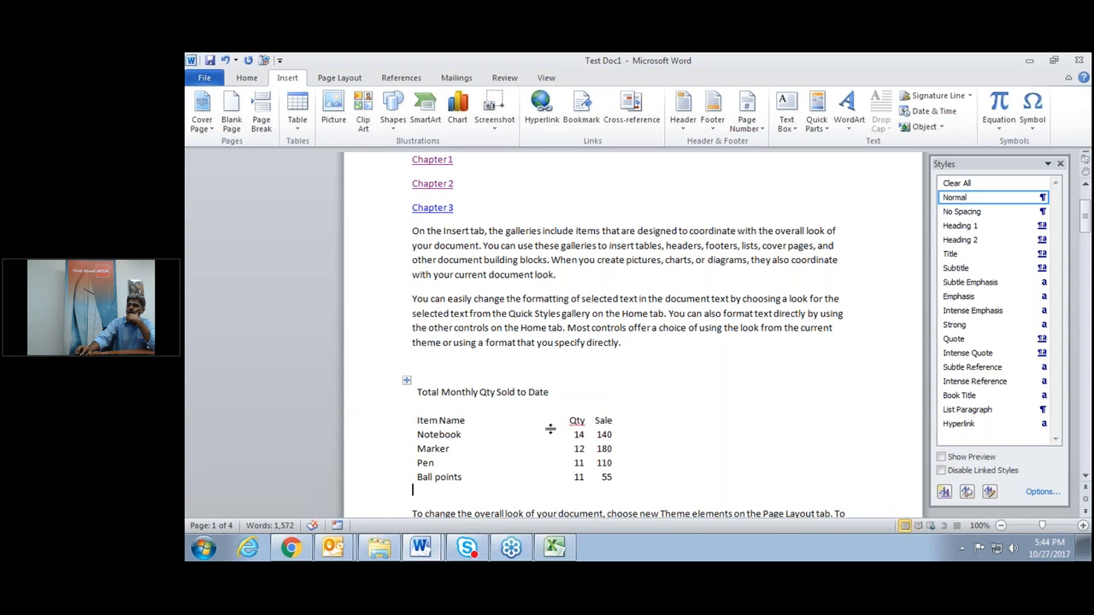
mouse_move(554, 551)
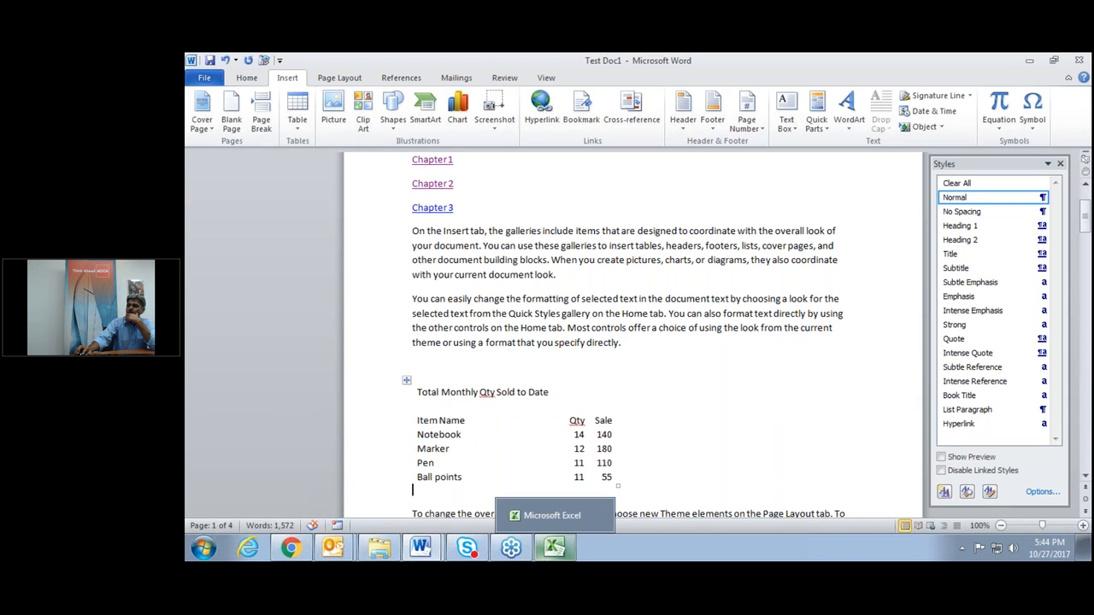
Merge and centre the title row I3:K3 and give it a yellow fill.
left_click(554, 548)
left_click_drag(633, 239, 724, 237)
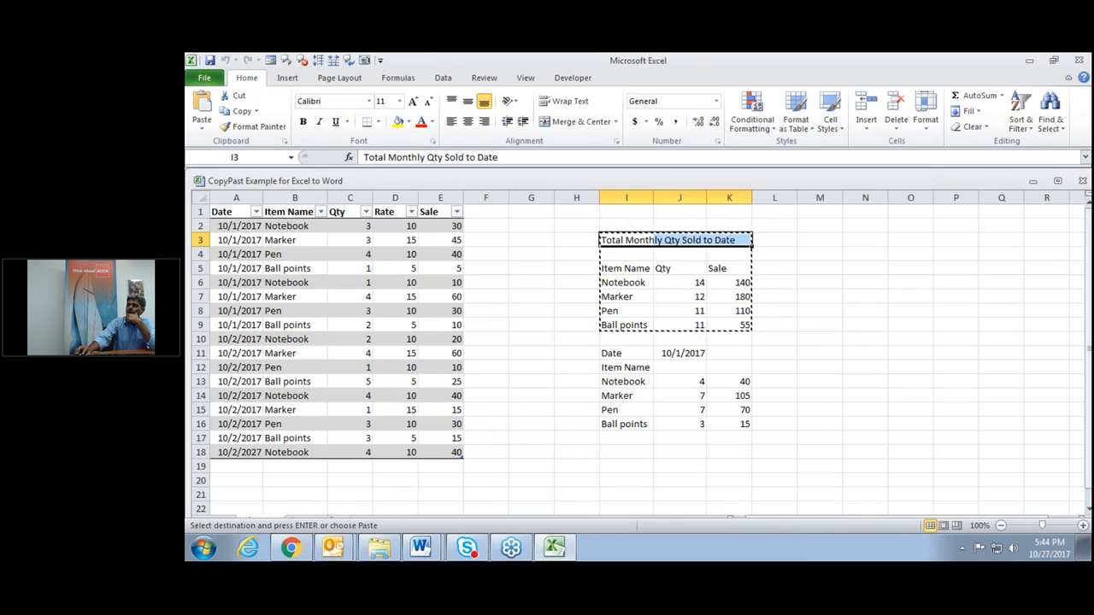
left_click(577, 122)
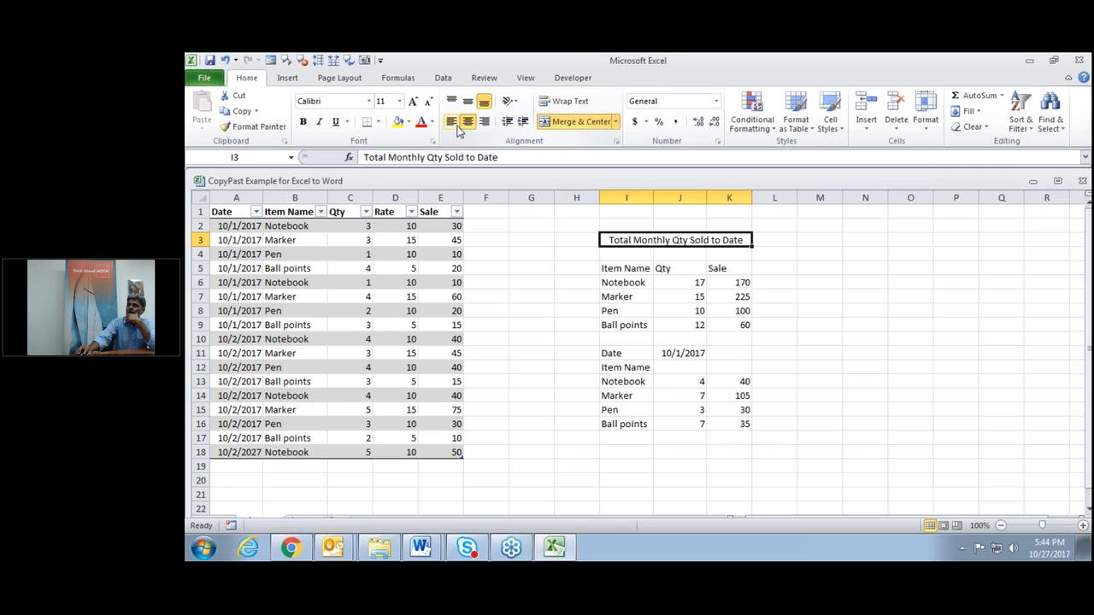
left_click(399, 122)
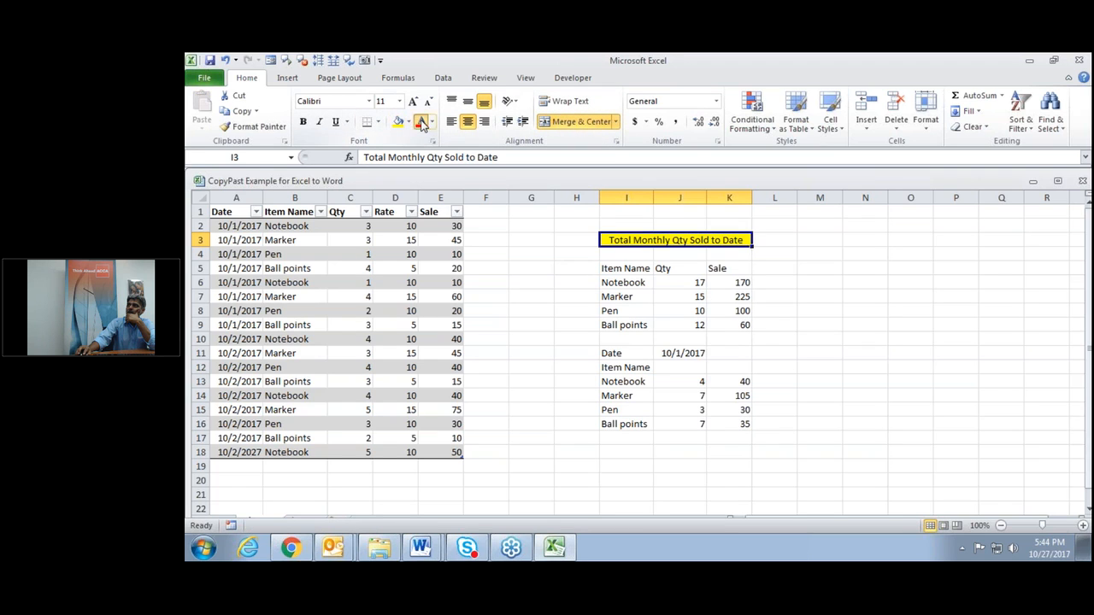
Give the Item Name/Qty/Sale table I5:K9 a dark green fill with white text.
left_click_drag(641, 269, 740, 323)
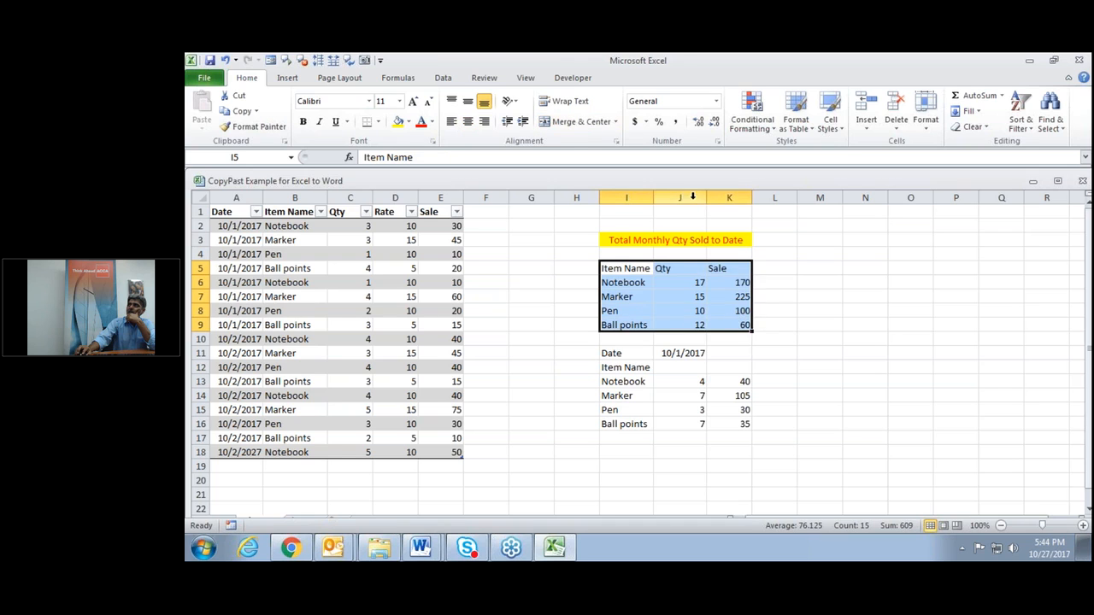
left_click(408, 123)
left_click(407, 200)
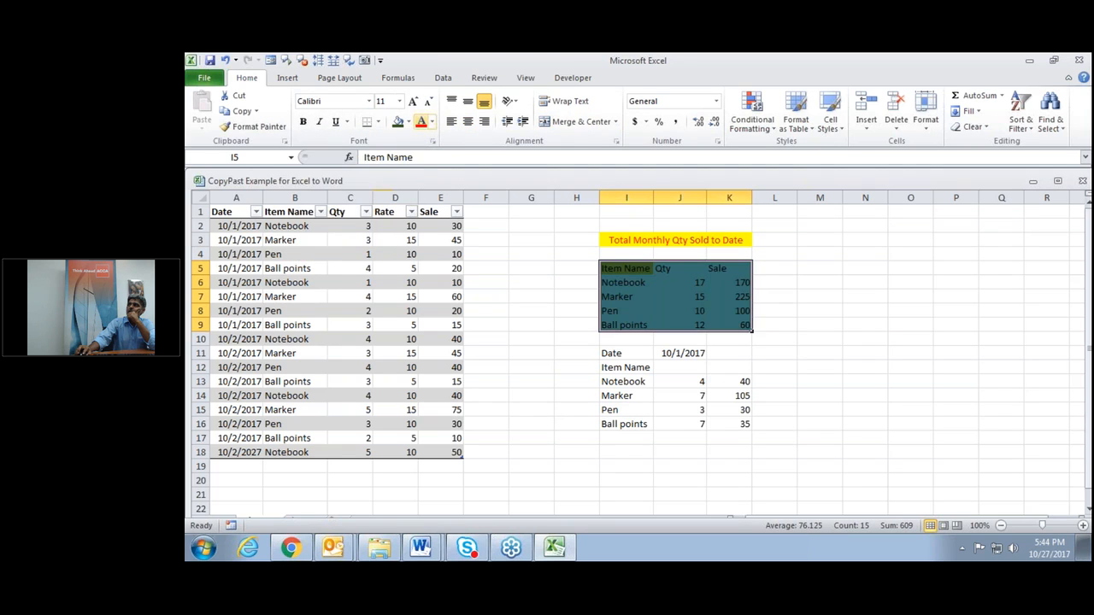
left_click(431, 122)
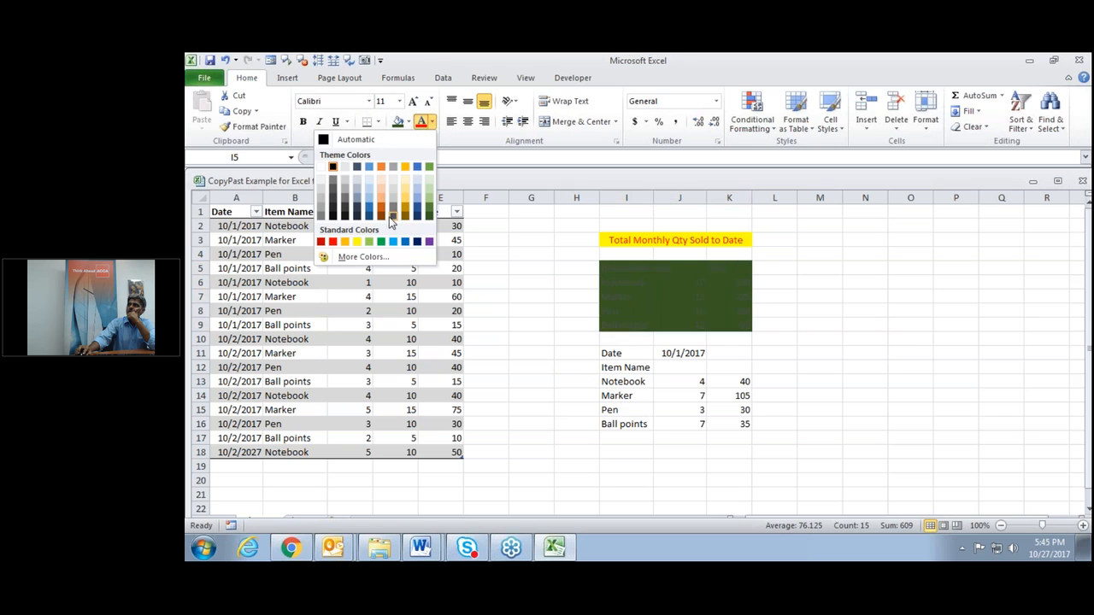
left_click(320, 166)
left_click(908, 295)
left_click(865, 325)
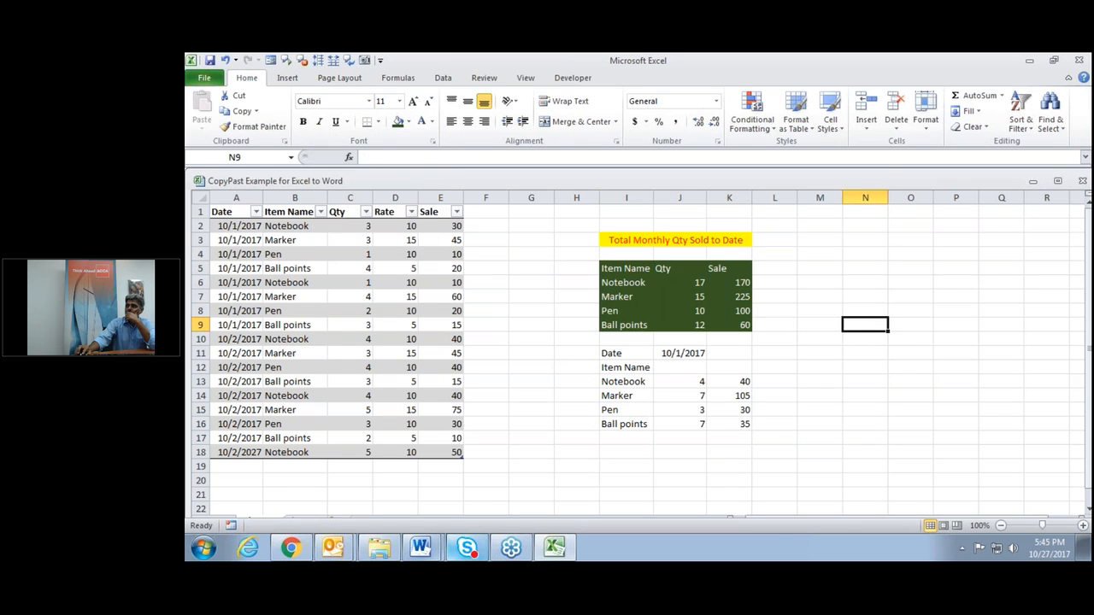
left_click(418, 547)
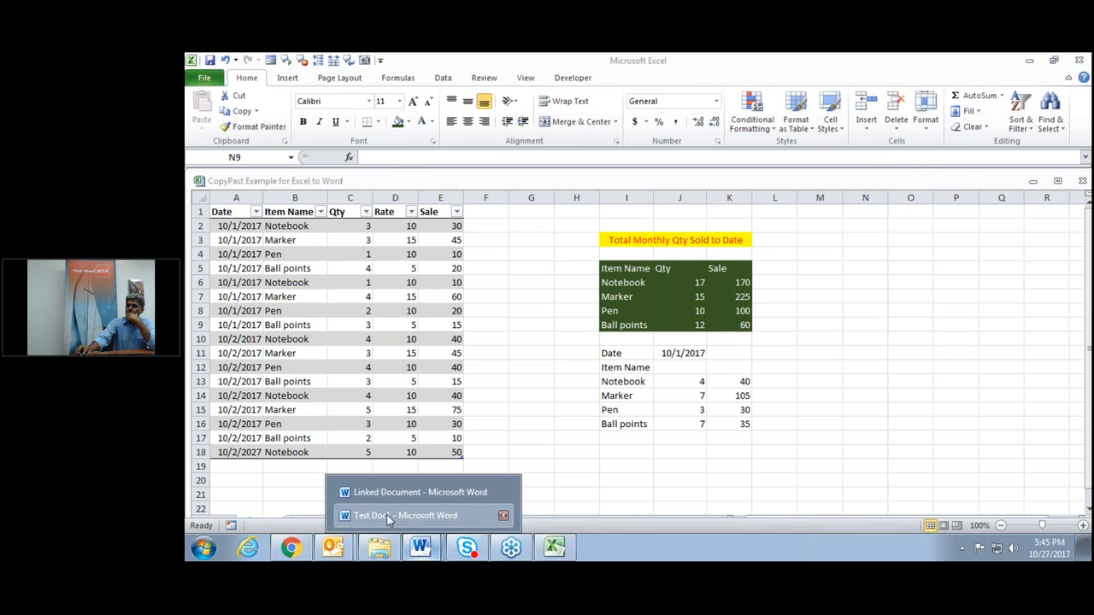
Switch between Excel and Test Doc1, selecting and deselecting the pasted table to check it.
left_click(386, 516)
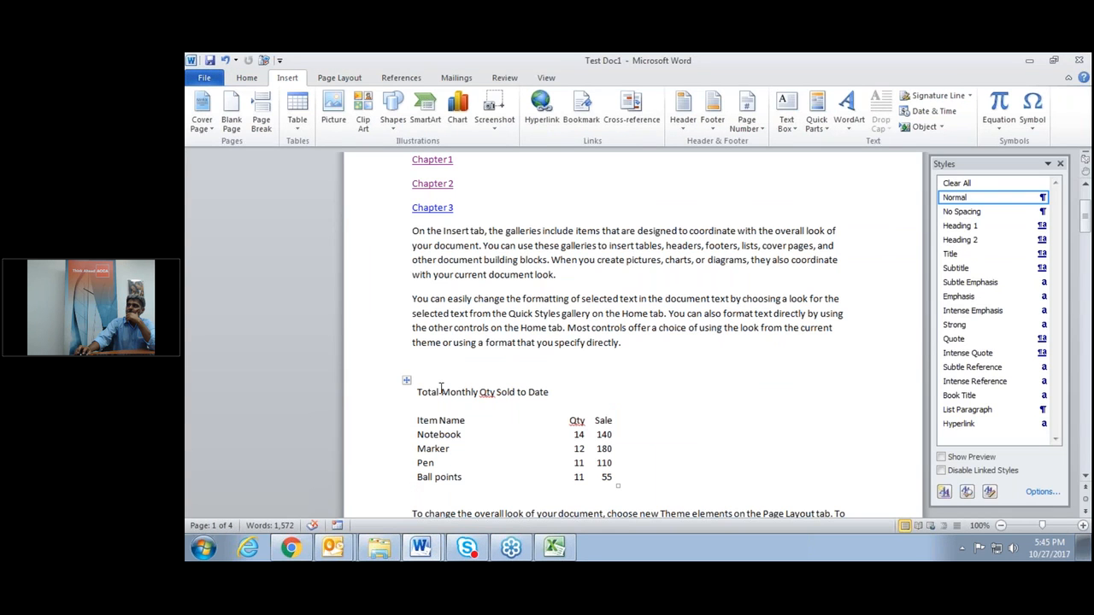
left_click(406, 380)
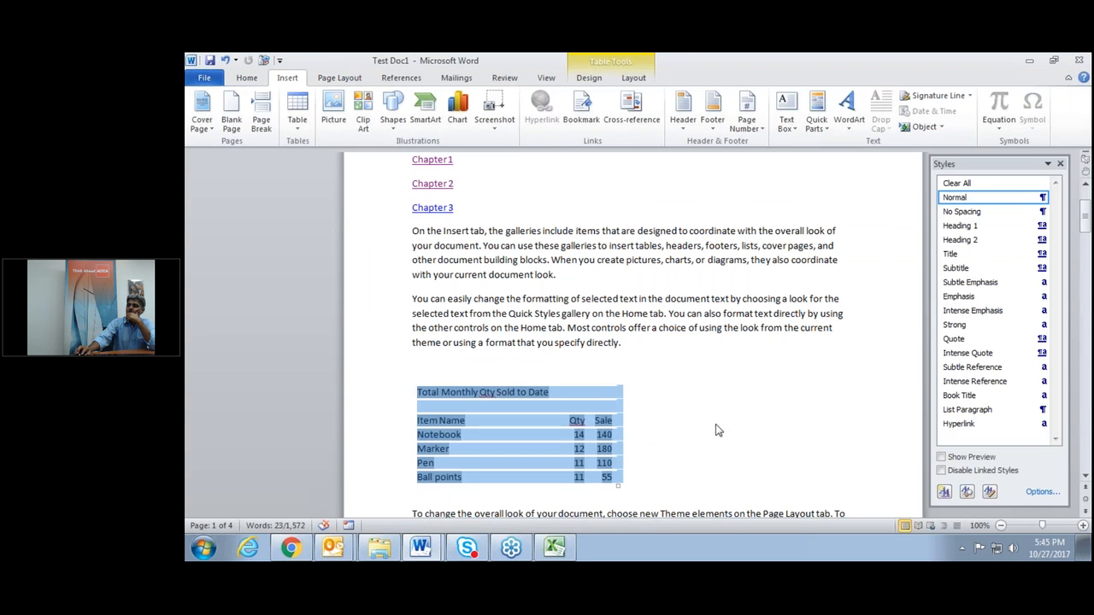
left_click(676, 417)
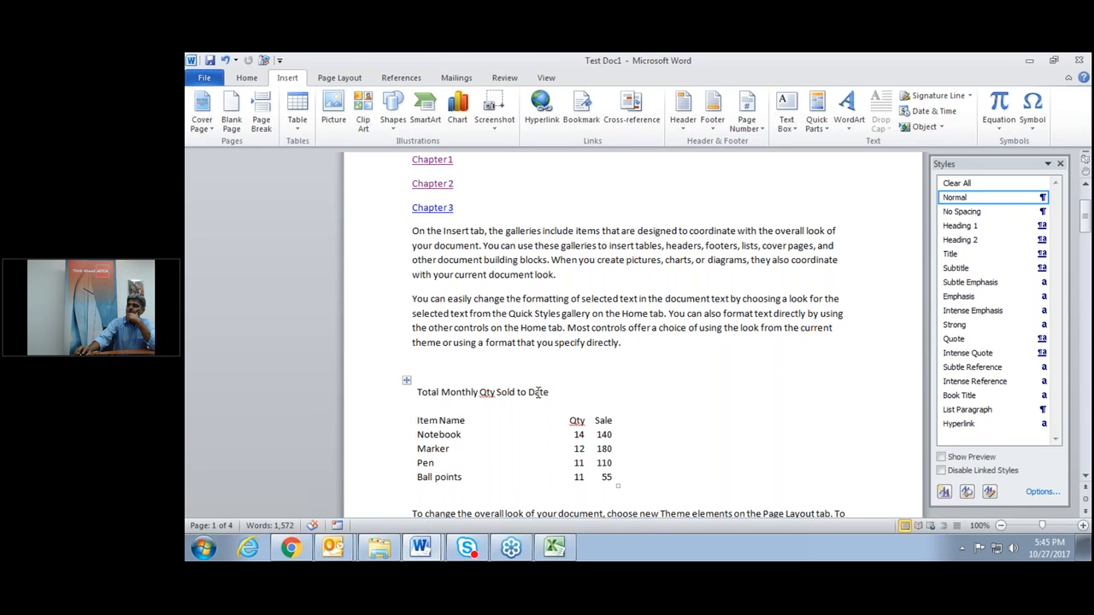
left_click(554, 547)
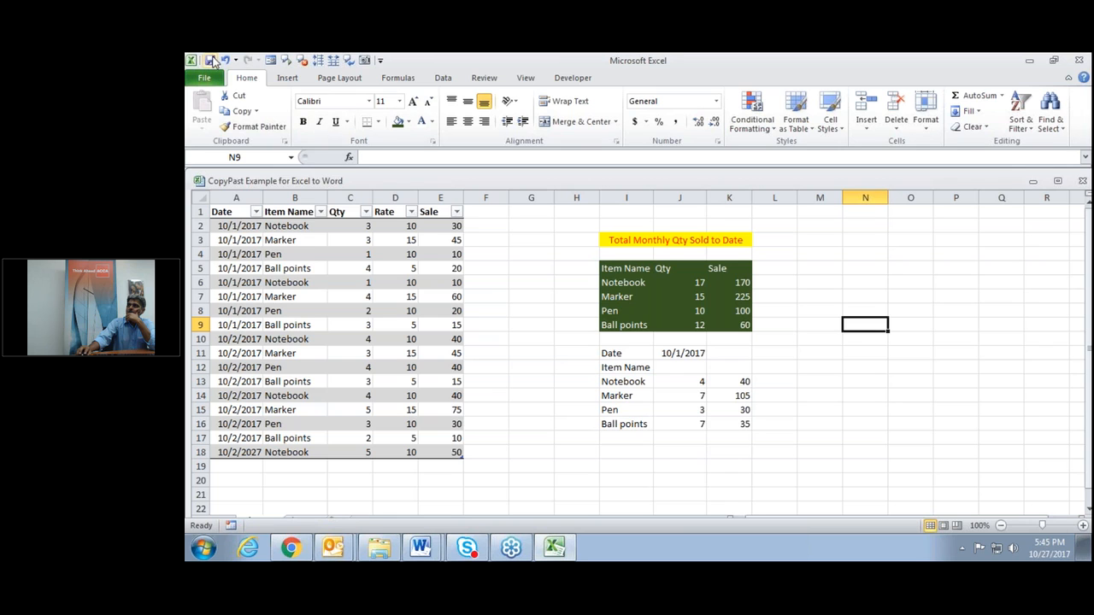
mouse_move(420, 547)
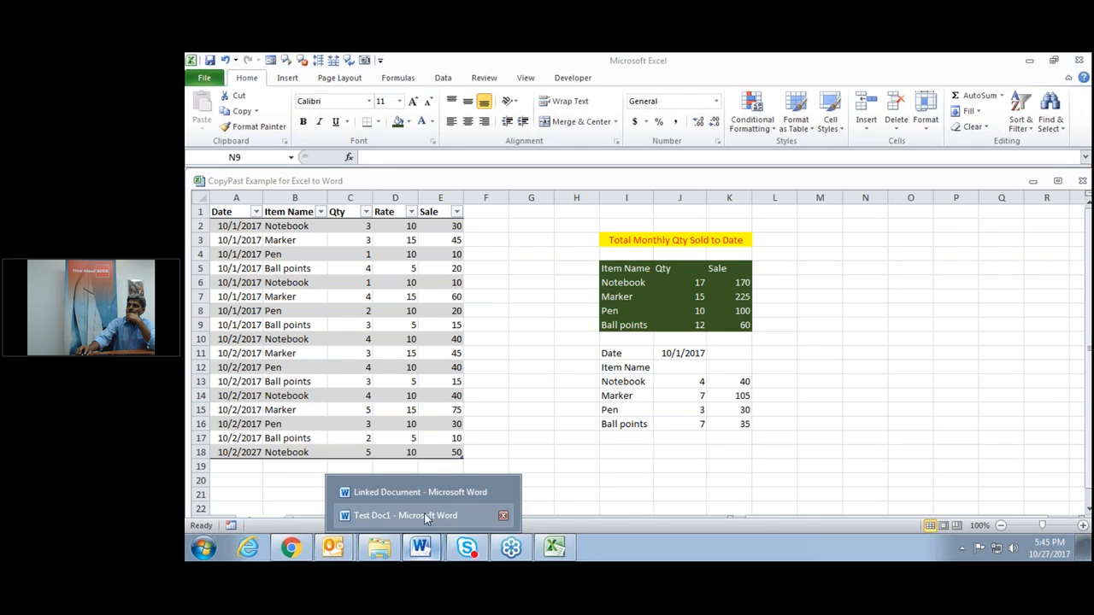
left_click(424, 514)
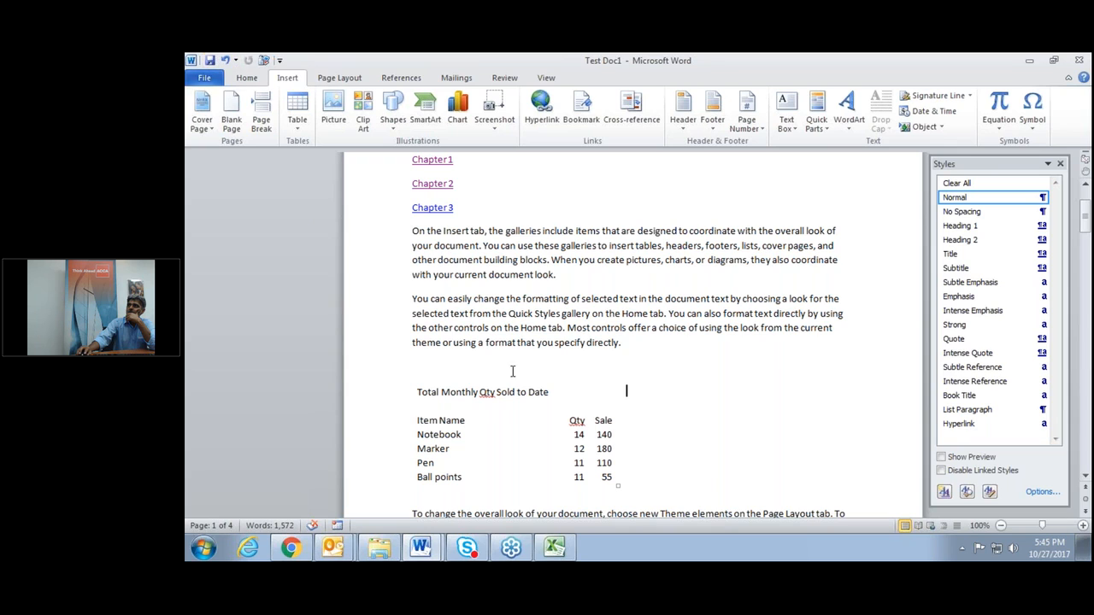
left_click(224, 60)
left_click(625, 392)
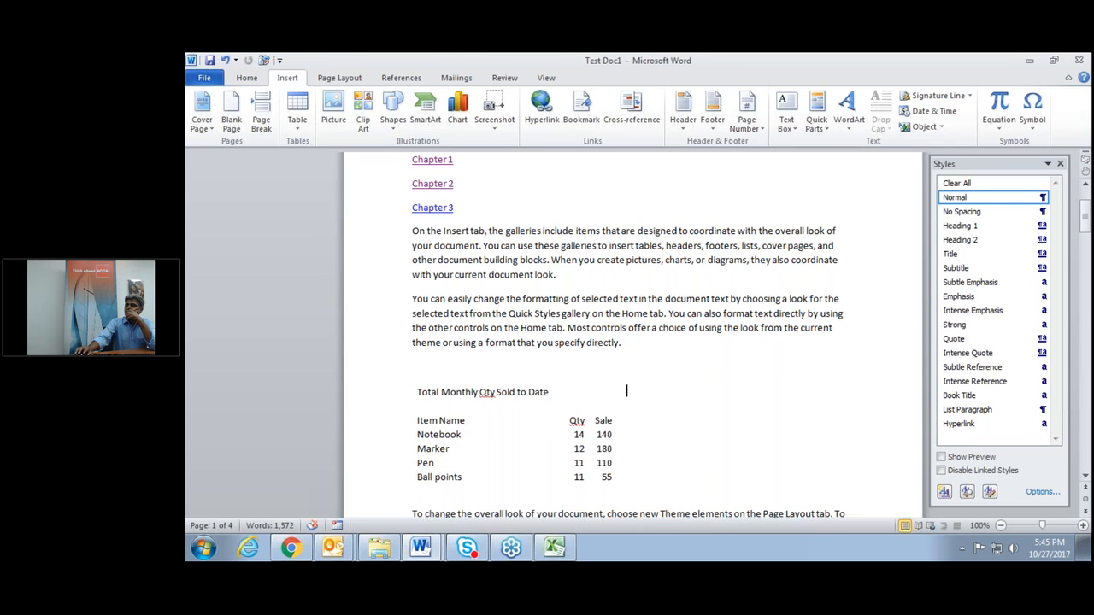
Narrow the sales-summary table, float it right of the second paragraph, and close the Styles pane.
left_click_drag(618, 485, 547, 467)
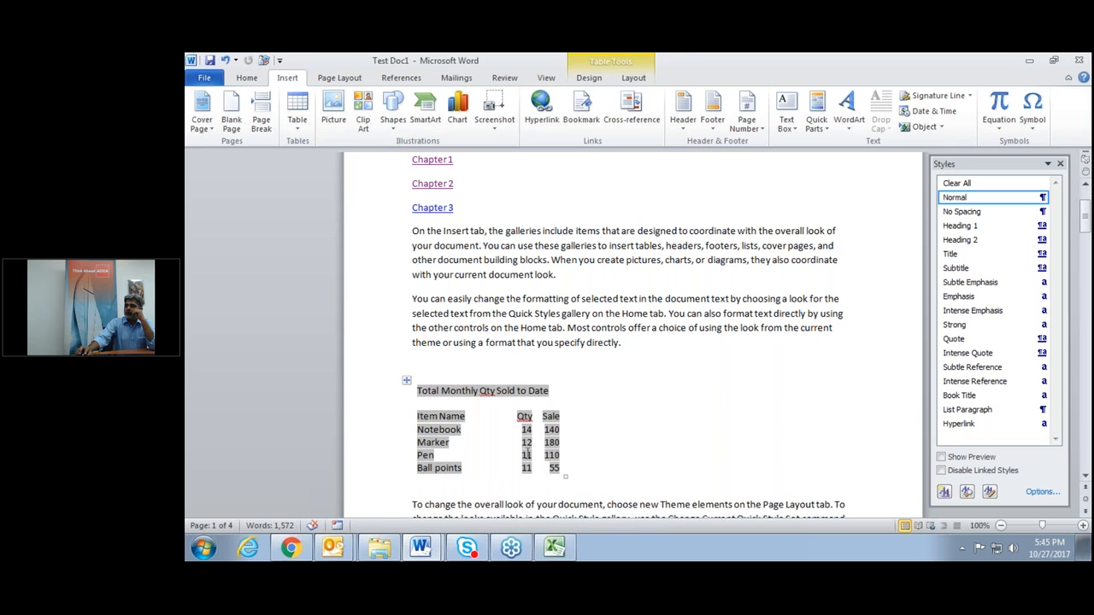
left_click_drag(407, 380, 447, 244)
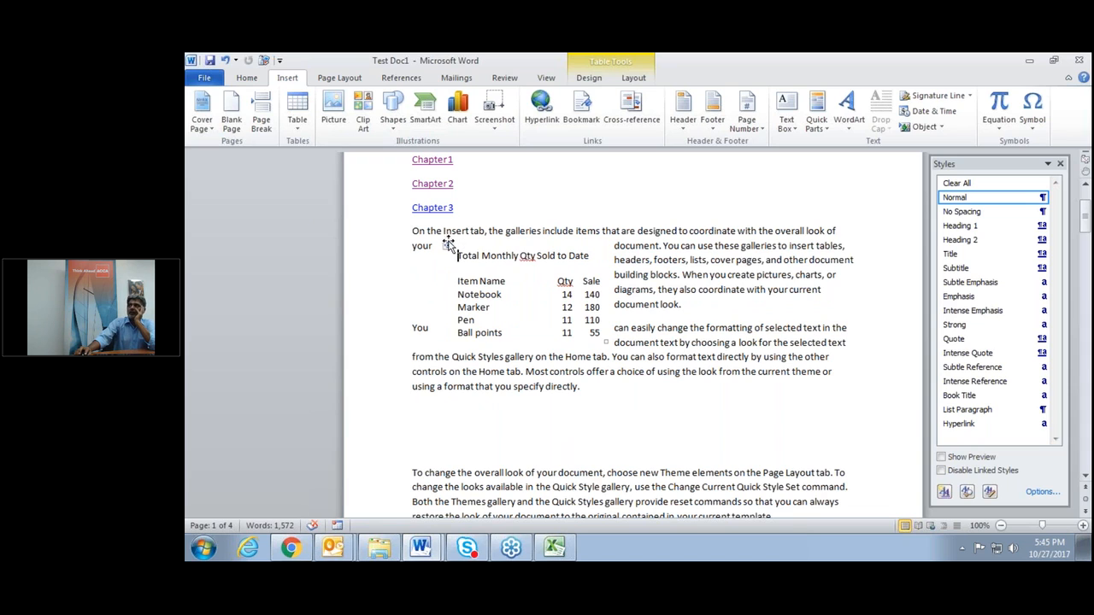
left_click(447, 244)
left_click_drag(447, 244, 701, 276)
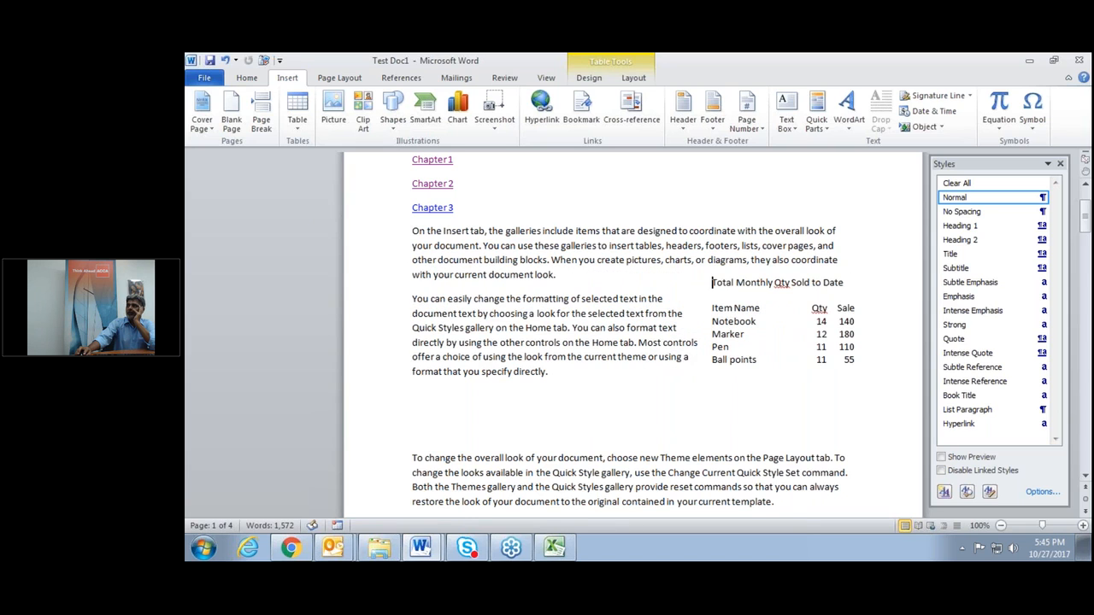
left_click(684, 269)
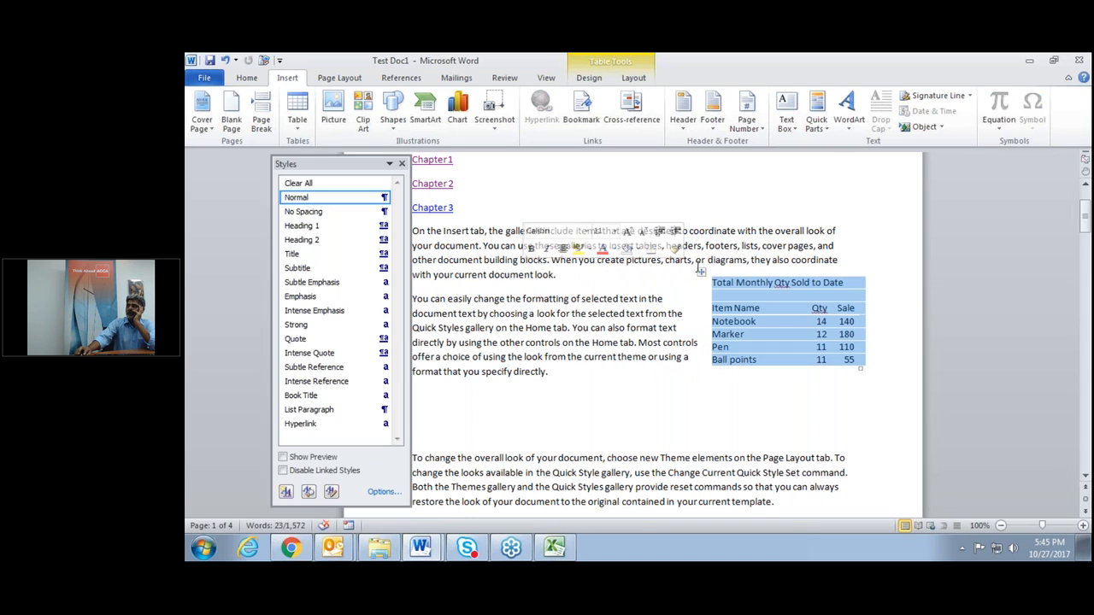
left_click(402, 163)
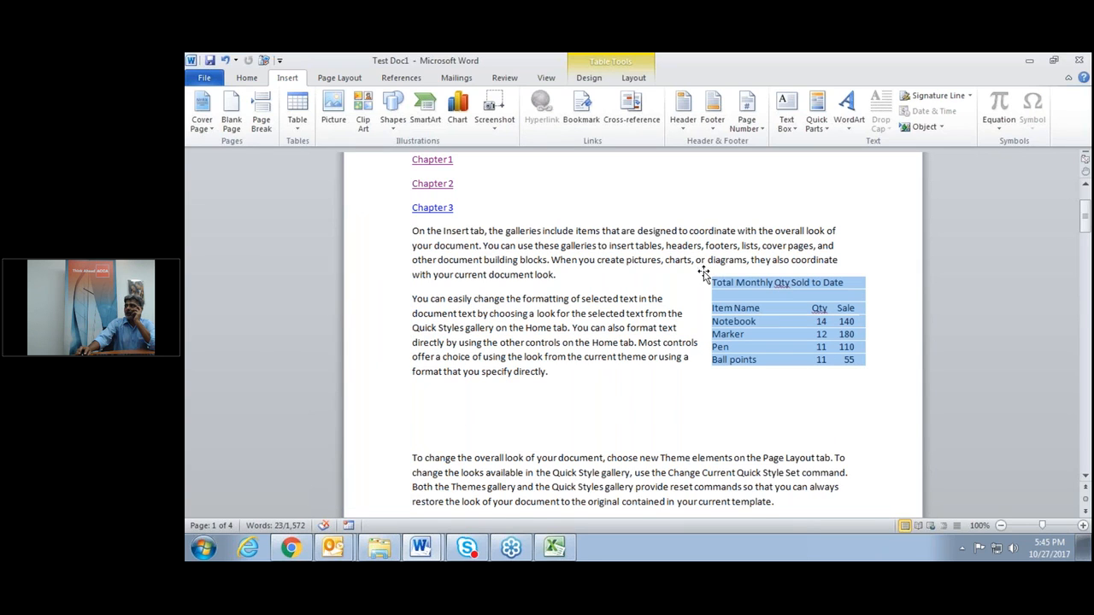
left_click_drag(701, 272, 681, 271)
left_click(743, 401)
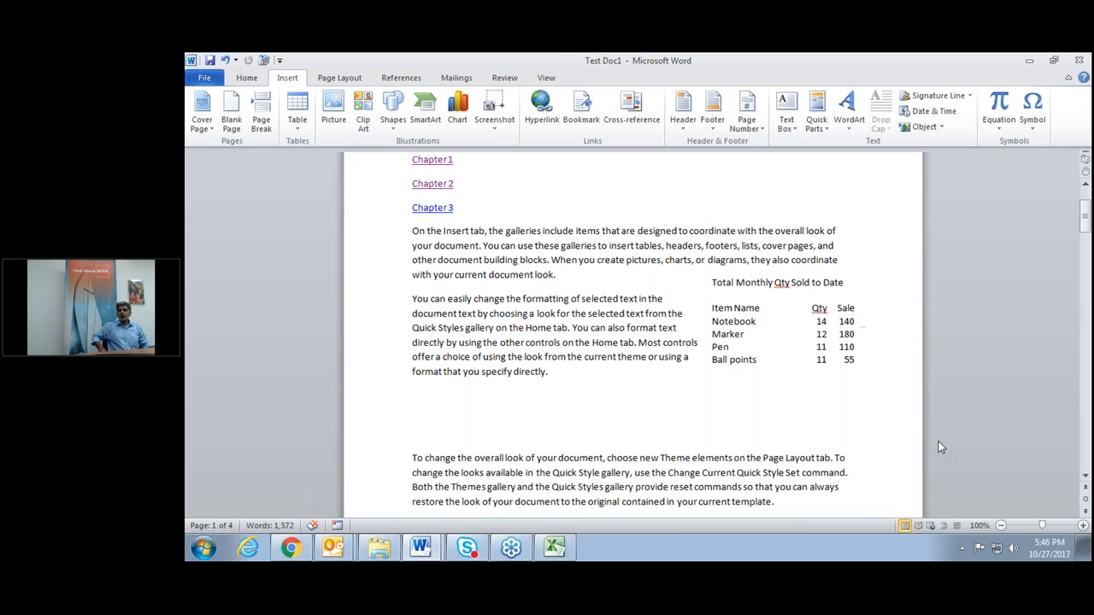
left_click(1081, 288)
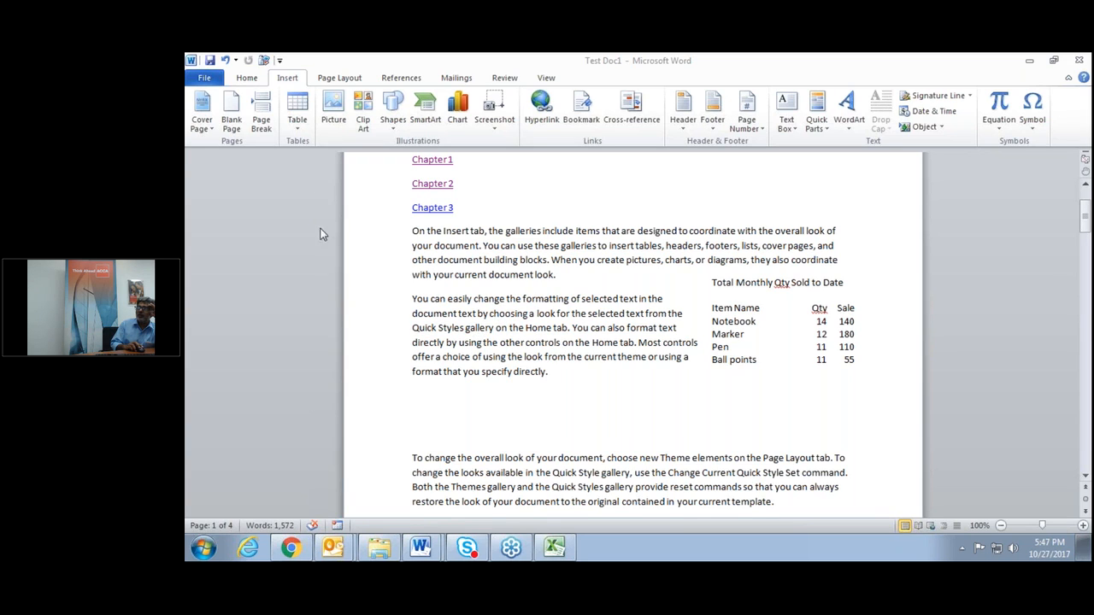
left_click(280, 61)
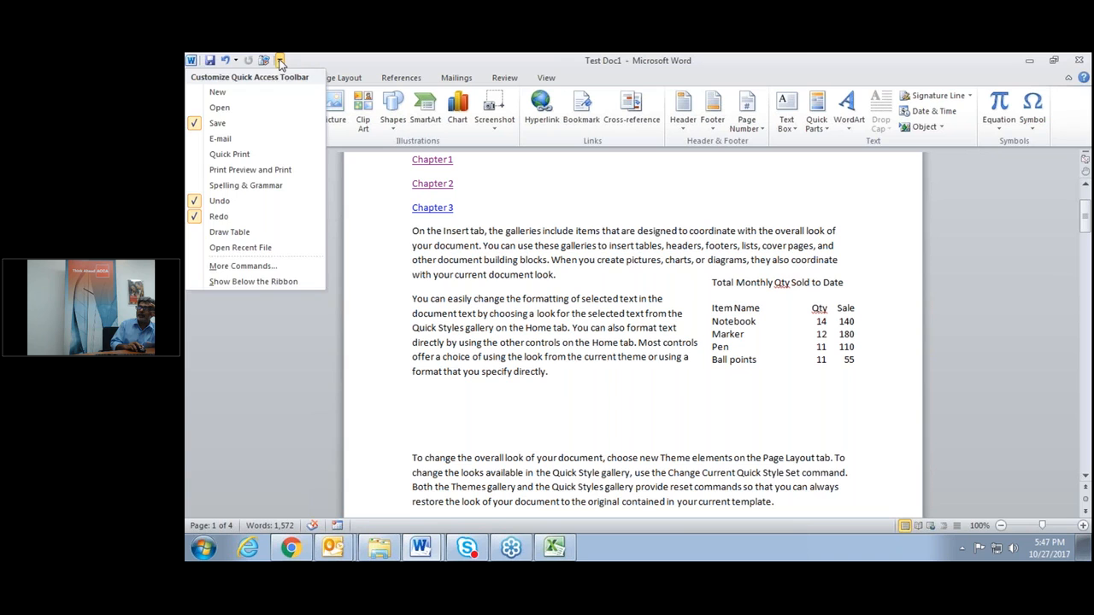
left_click(263, 266)
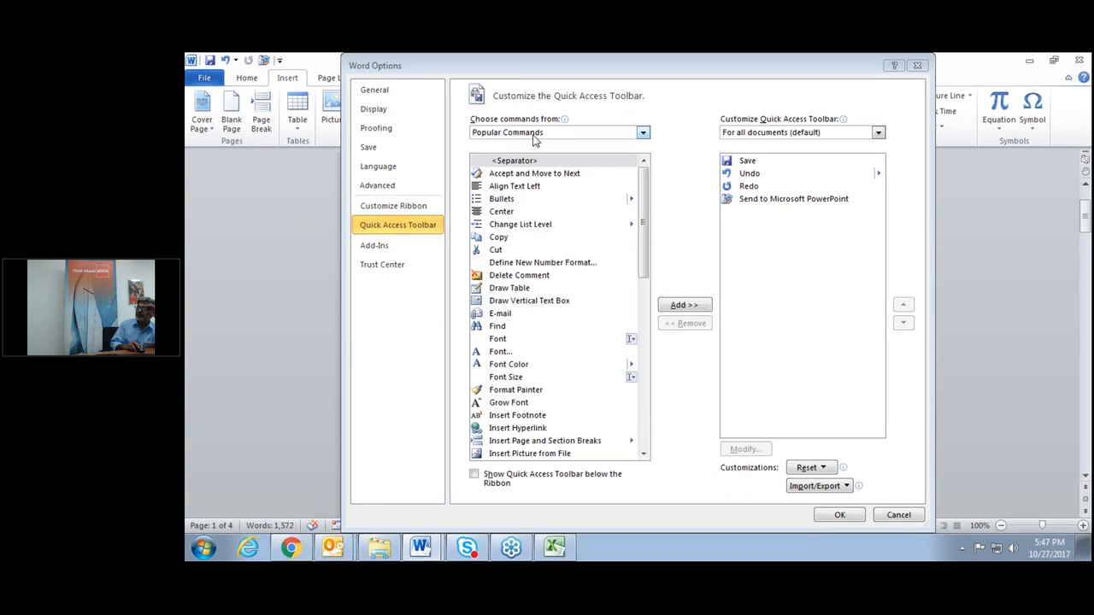
left_click(643, 133)
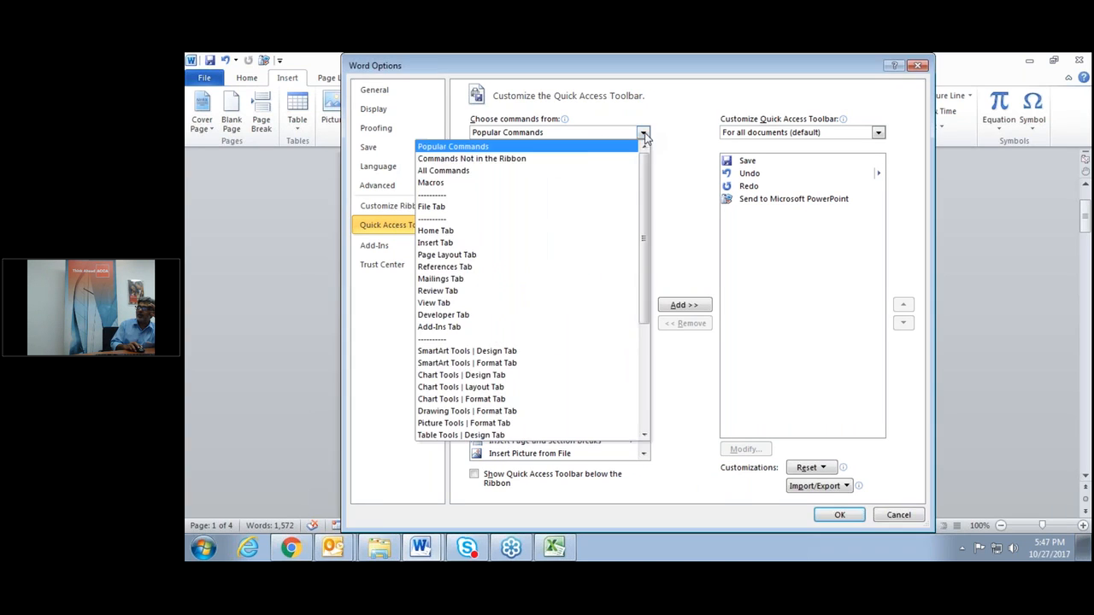
left_click(571, 172)
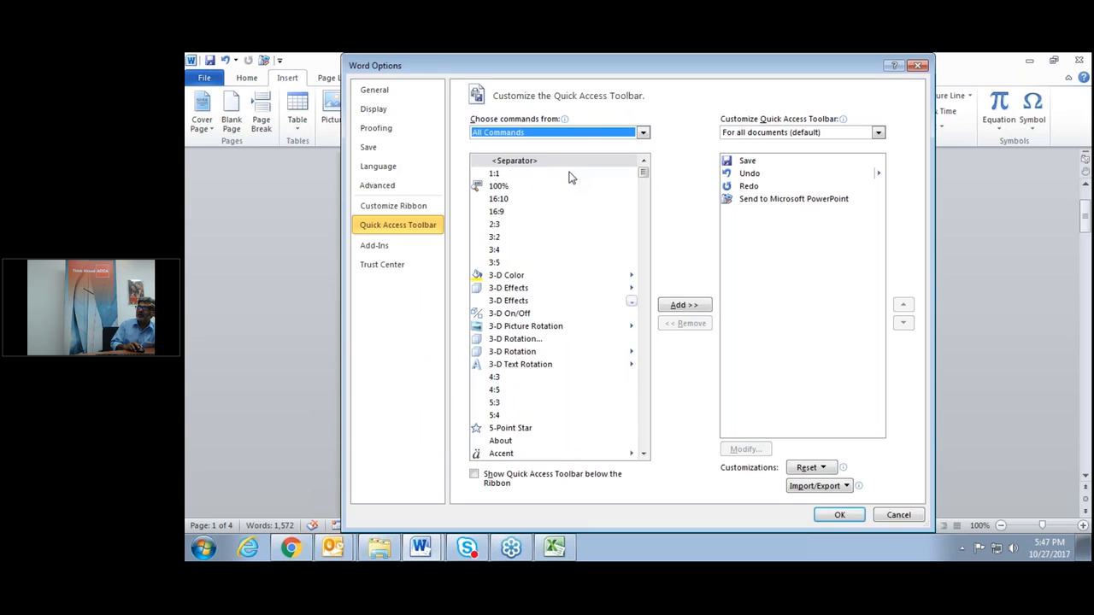
left_click(494, 264)
key("s")
key("s")
key("s")
key("s")
key("s")
key("s")
key("s")
key("s")
key("s")
key("s")
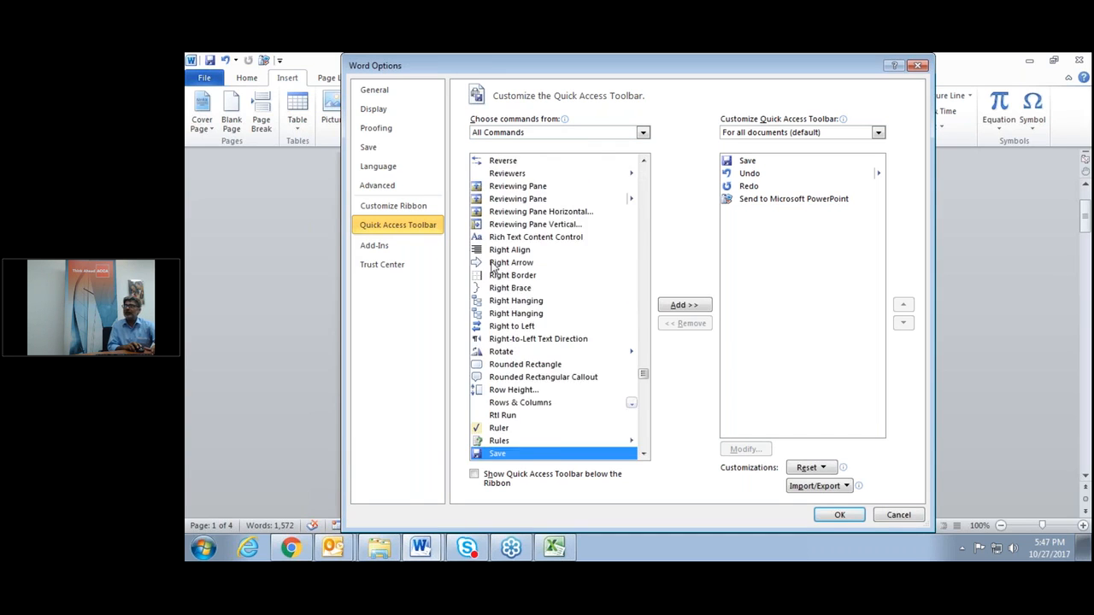
key("s")
key("s")
key("s")
key("s")
key("s")
key("s")
key("s")
key("s")
key("s")
key("s")
key("s")
key("s")
key("s")
key("s")
key("s")
key("s")
key("s")
key("s")
key("s")
key("s")
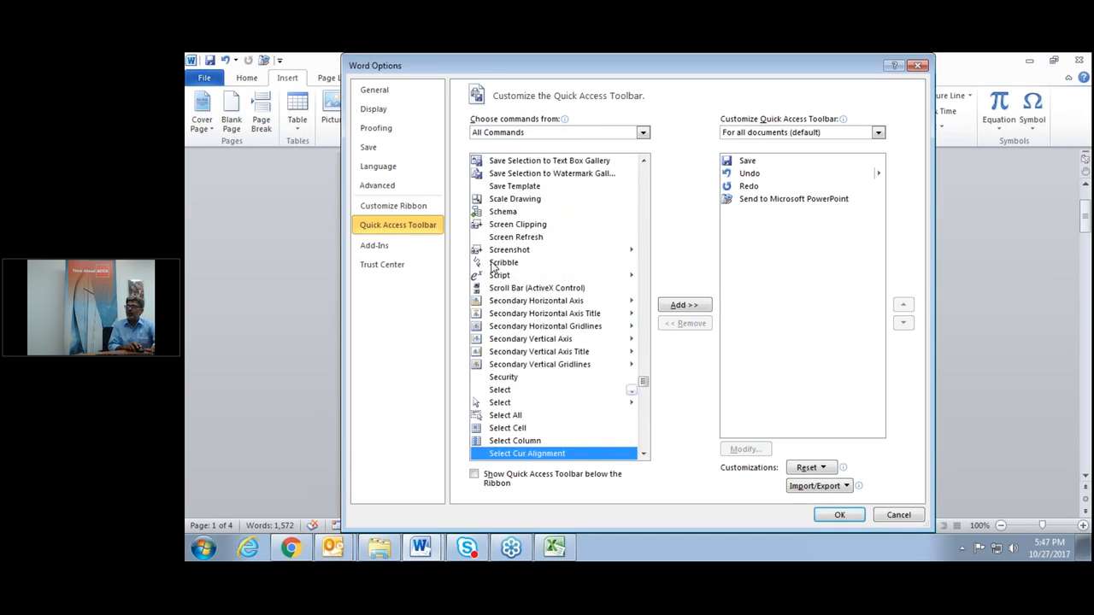
key("s")
key("s")
key("s")
key("s")
key("s")
key("s")
key("s")
key("s")
key("s")
key("s")
key("s")
key("s")
key("s")
key("s")
key("s")
key("s")
key("s")
key("s")
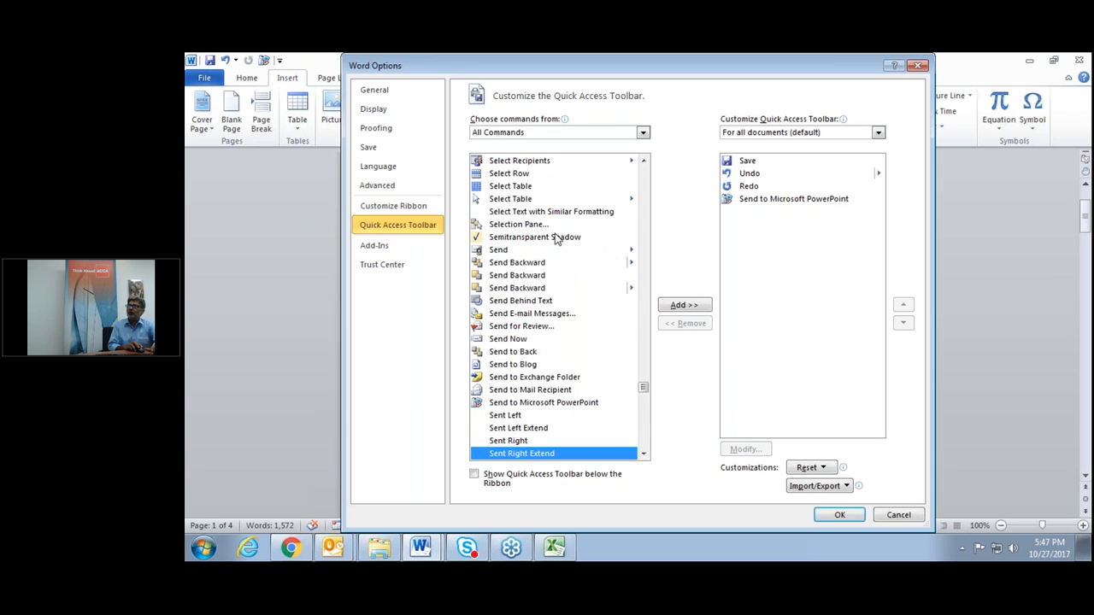
left_click(556, 403)
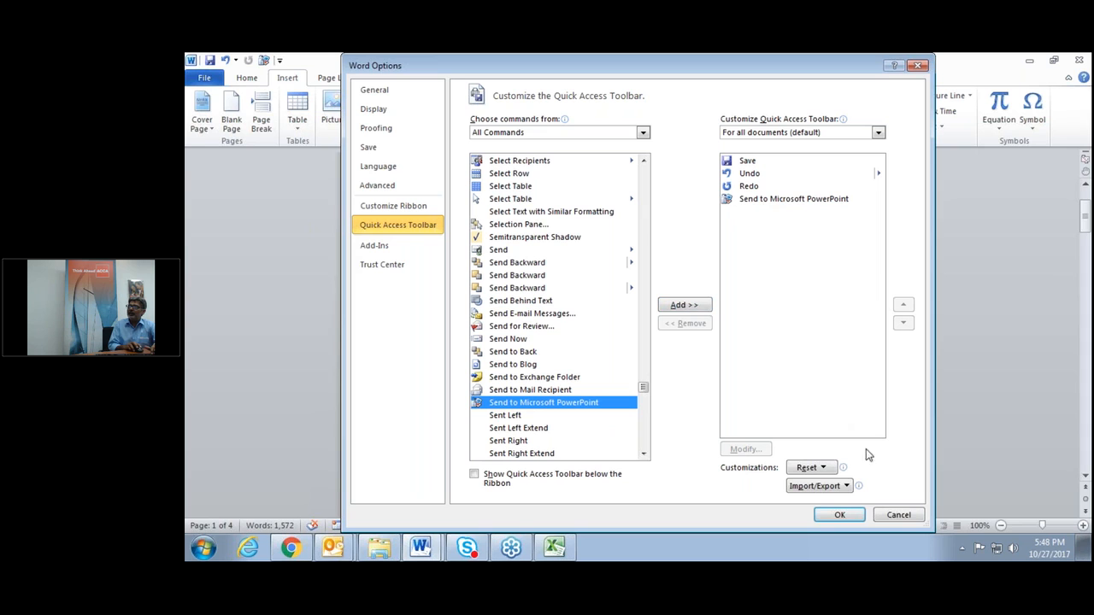
left_click(898, 515)
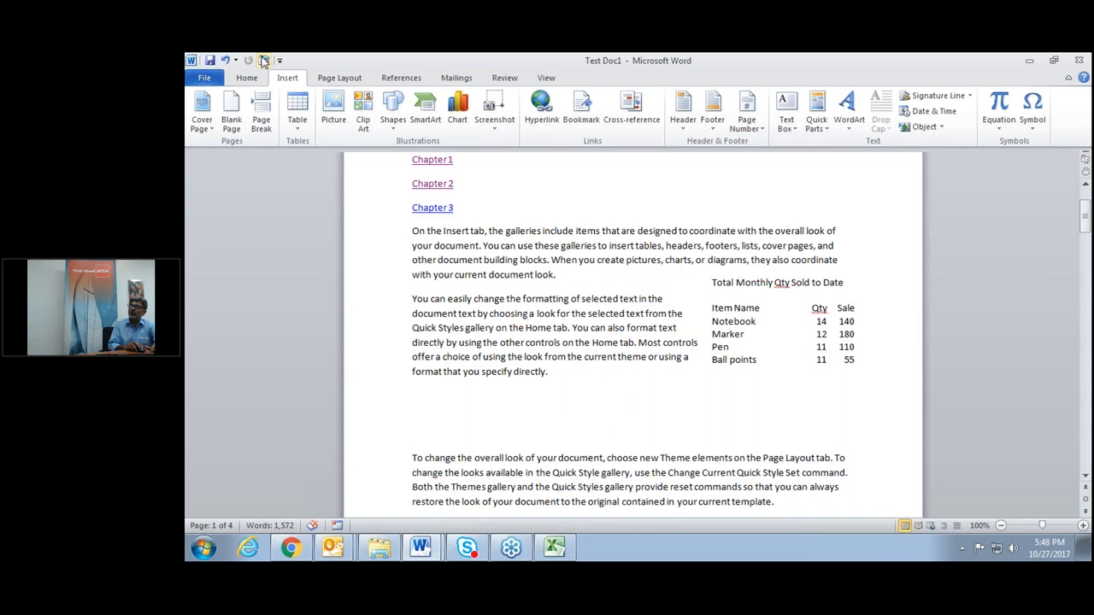
Show the View tab's document view commands for Test Doc1.
mouse_move(511, 551)
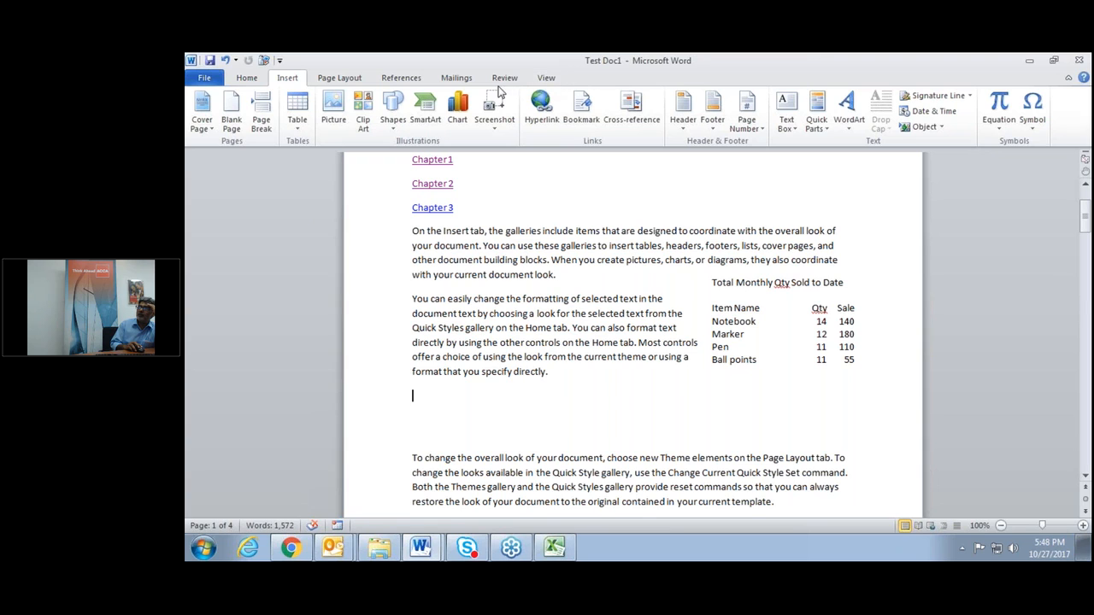
left_click(545, 79)
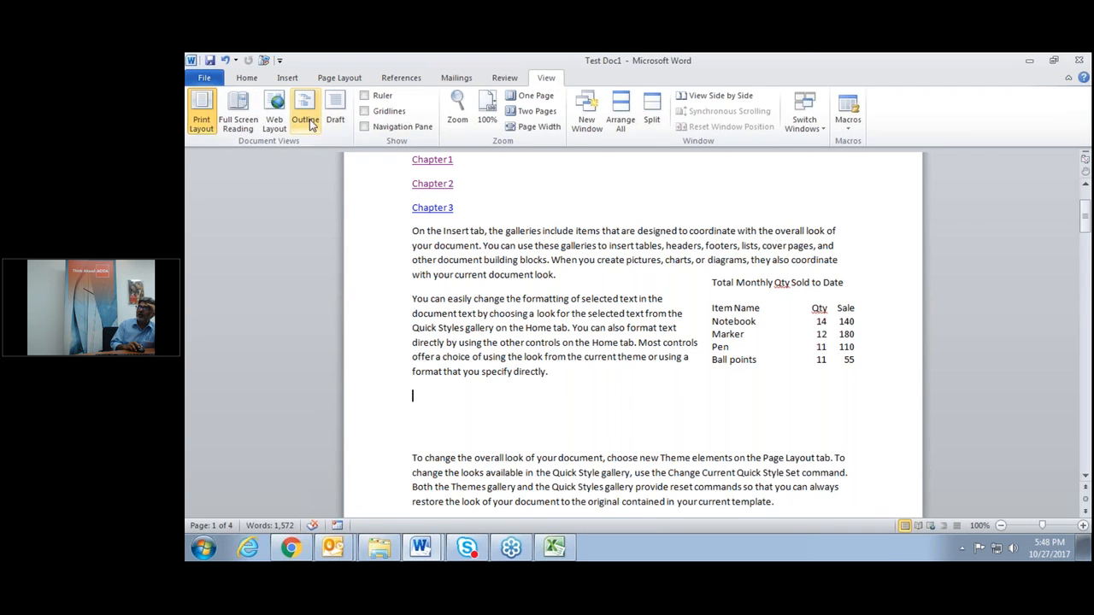
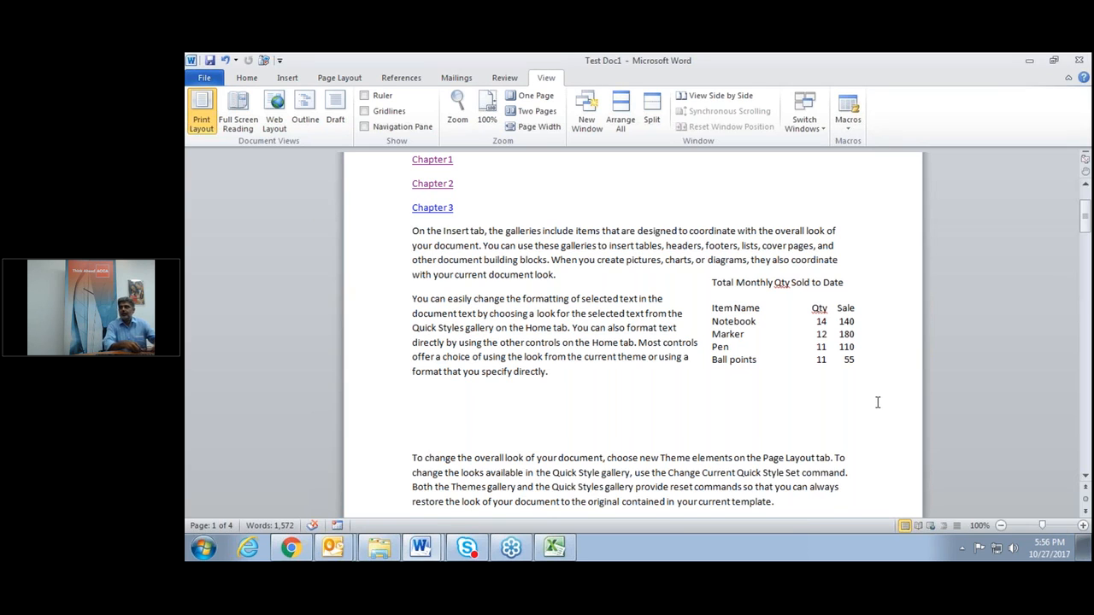
Scroll to the top of page 1 to view the Top heading, Chapter 1–3 links and the sales table.
scroll(877, 402, "up", 3)
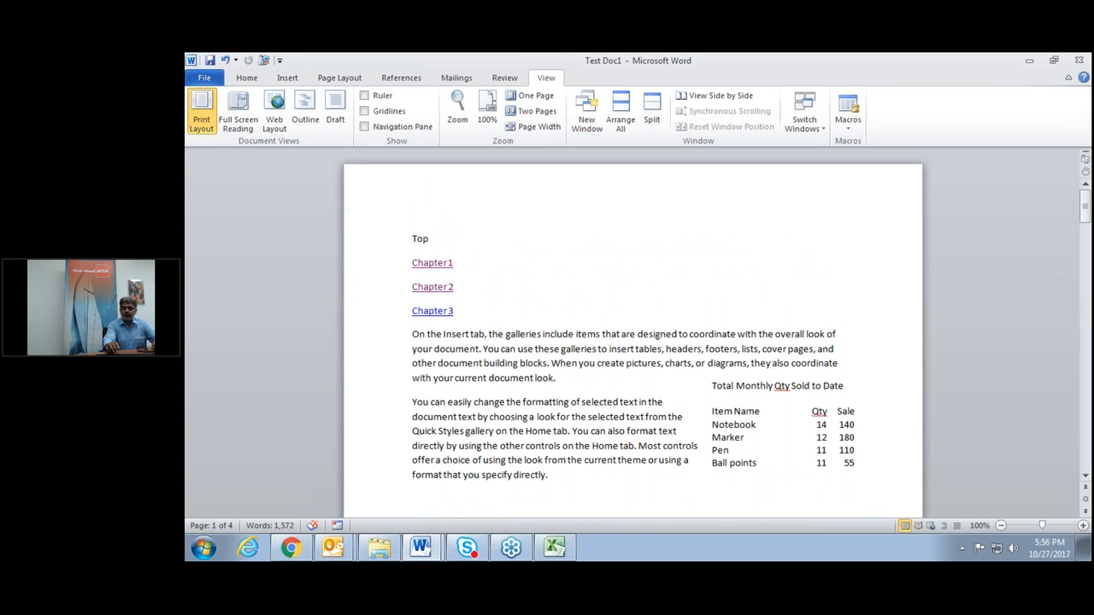
Insert a page break before Top and type an e-mail address on the empty line above it.
left_click(410, 238)
key("ctrl+Return")
key("Return")
key("Return")
key("Return")
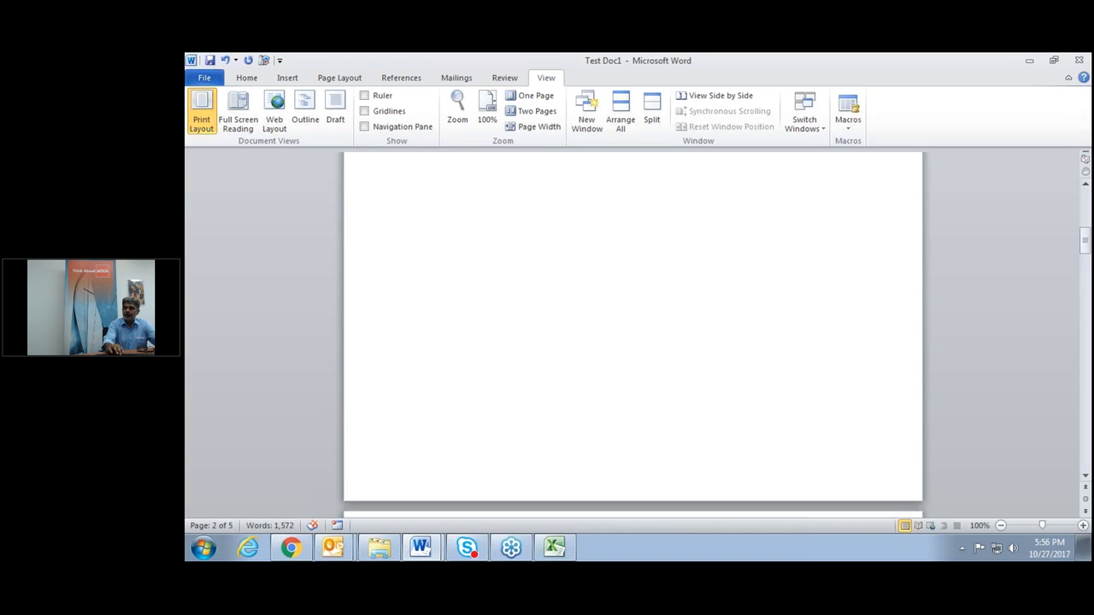
key("Up")
key("Up")
key("Up")
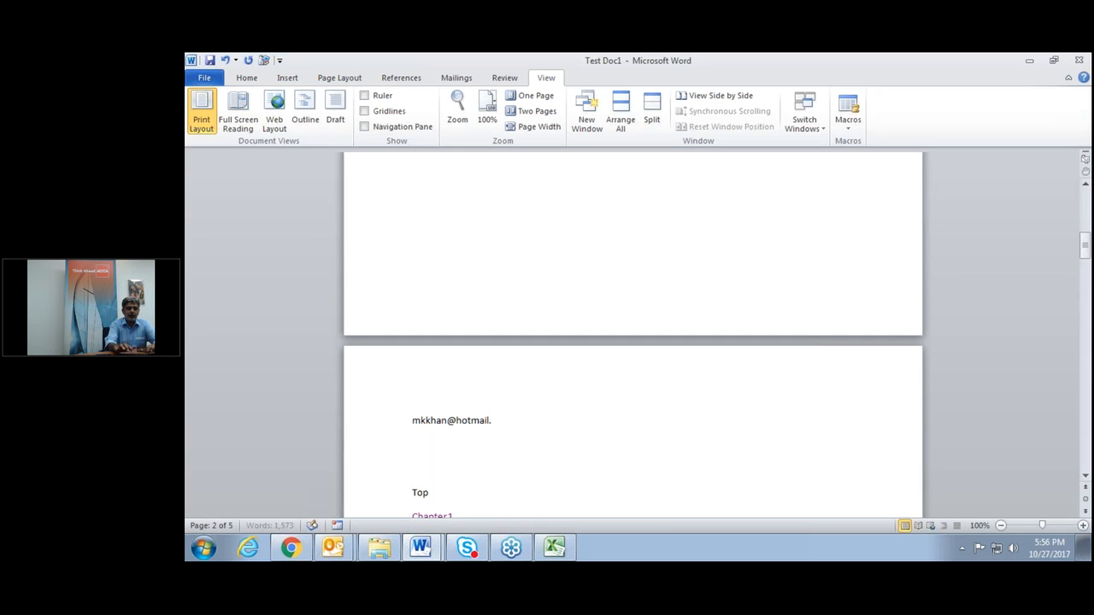
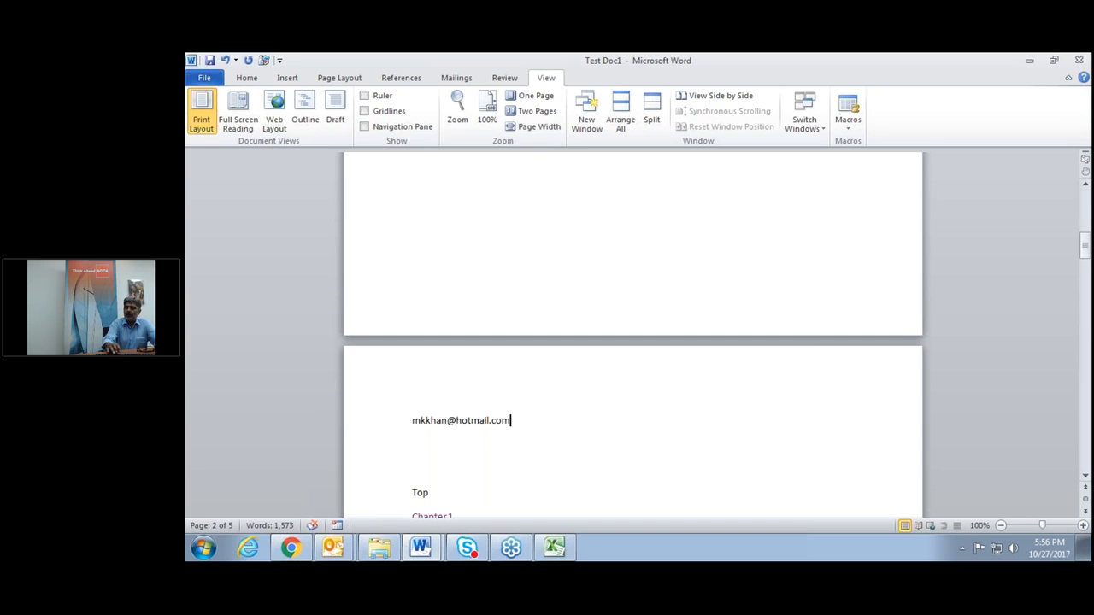
Select the e-mail address and enlarge its font three sizes.
key("shift+Left")
key("shift+Left")
key("shift+Left")
key("shift+Left")
key("shift+Left")
key("shift+Left")
key("shift+Left")
key("shift+Left")
key("shift+Left")
key("shift+Left")
key("shift+Left")
key("shift+Left")
key("shift+Left")
key("shift+Left")
key("shift+Left")
key("shift+Left")
key("shift+Left")
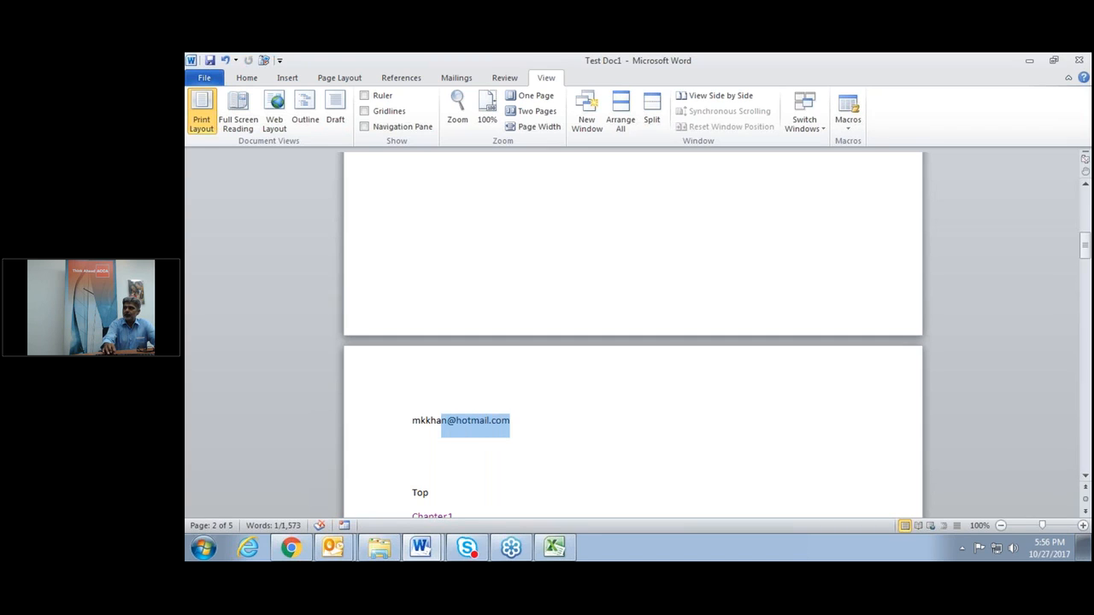
key("shift+Left")
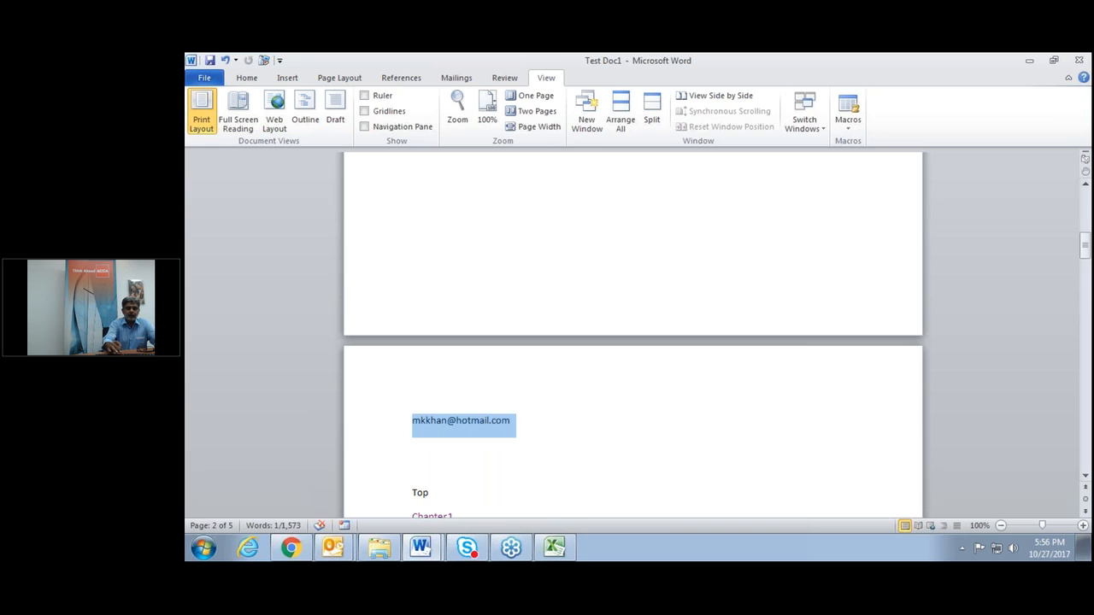
key("ctrl+shift+period")
key("ctrl+shift+period")
key("ctrl+shift+period")
key("ctrl+shift+period")
key("ctrl+shift+period")
key("ctrl+shift+period")
key("ctrl+shift+period")
key("ctrl+shift+period")
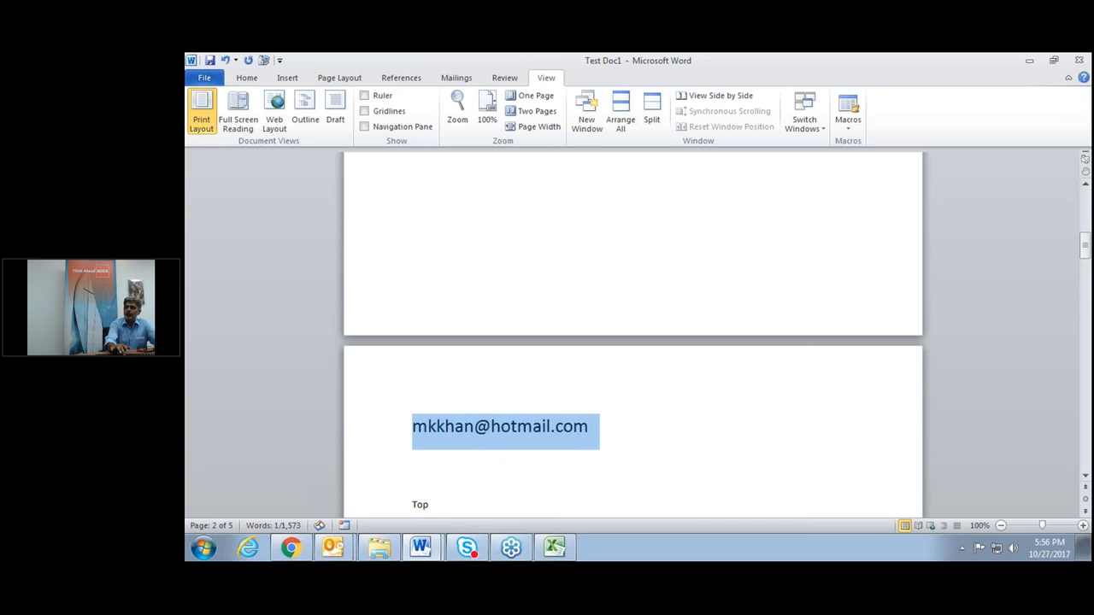
key("ctrl+shift+period")
key("ctrl+shift+period")
key("ctrl+shift+period")
key("ctrl+shift+period")
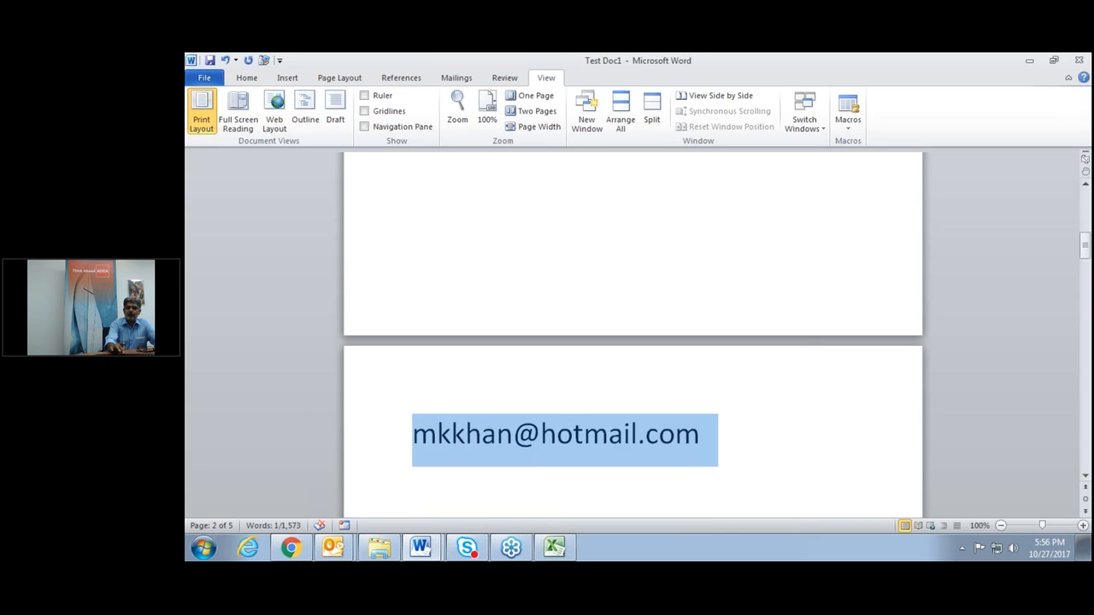
key("ctrl+shift+period")
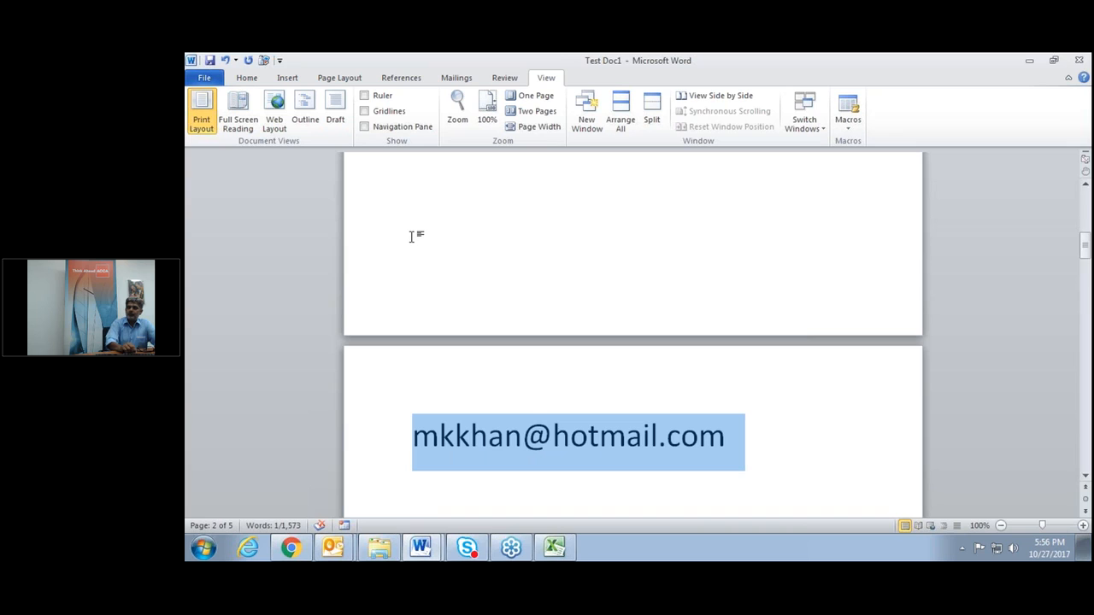
left_click(1082, 287)
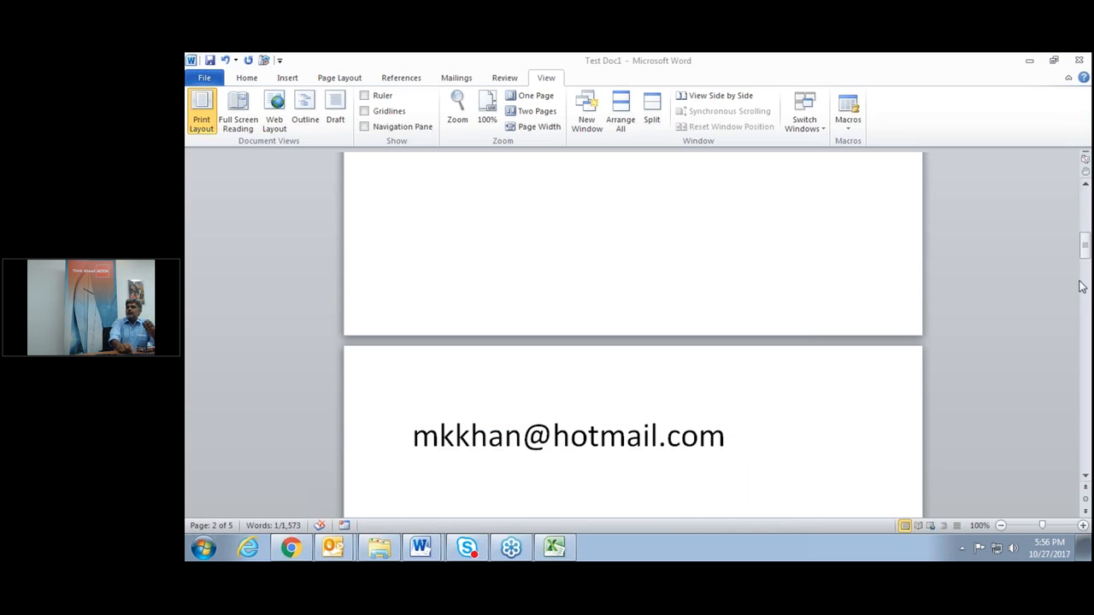